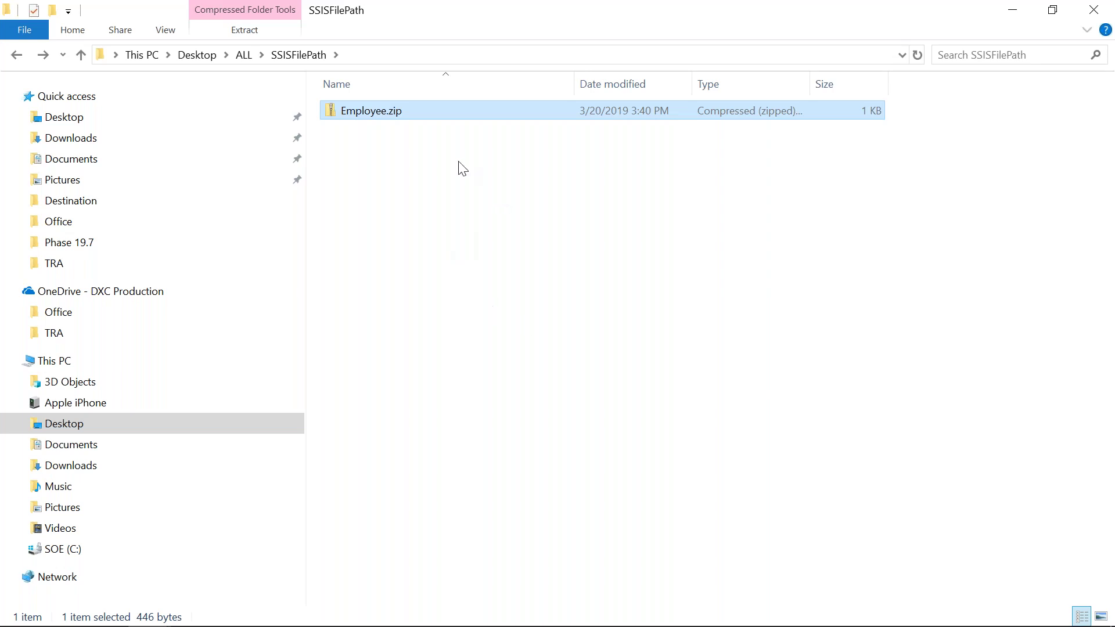
pyautogui.moveTo(454, 165); pyautogui.dragTo(371, 105)
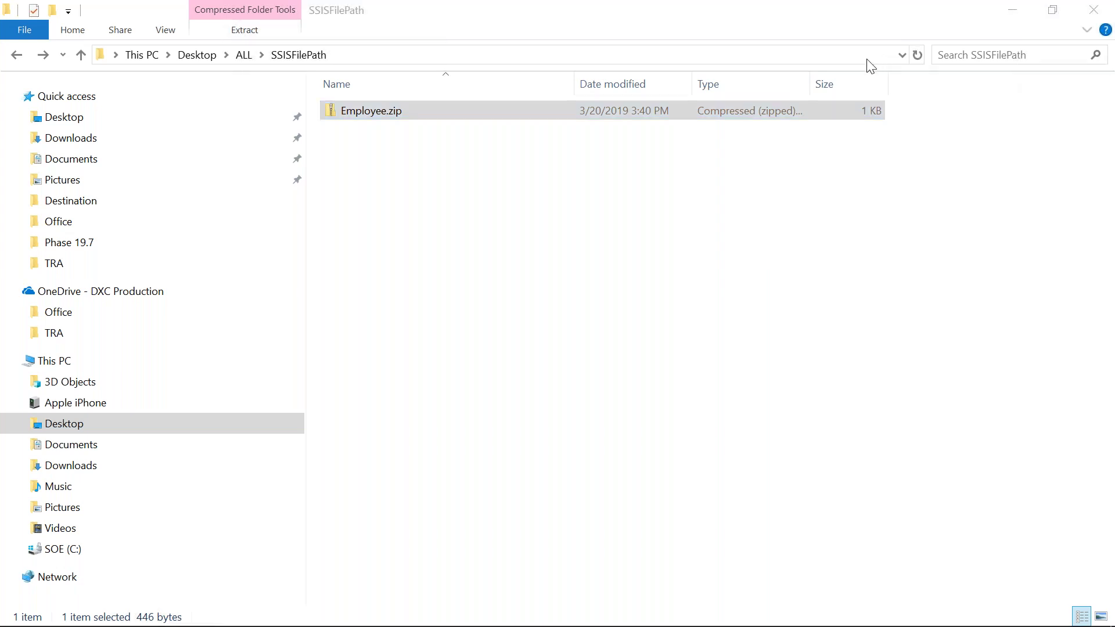
pyautogui.moveTo(345, 133)
pyautogui.mouseDown()
pyautogui.moveTo(343, 154)
pyautogui.moveTo(398, 130)
pyautogui.moveTo(398, 143)
pyautogui.mouseUp()
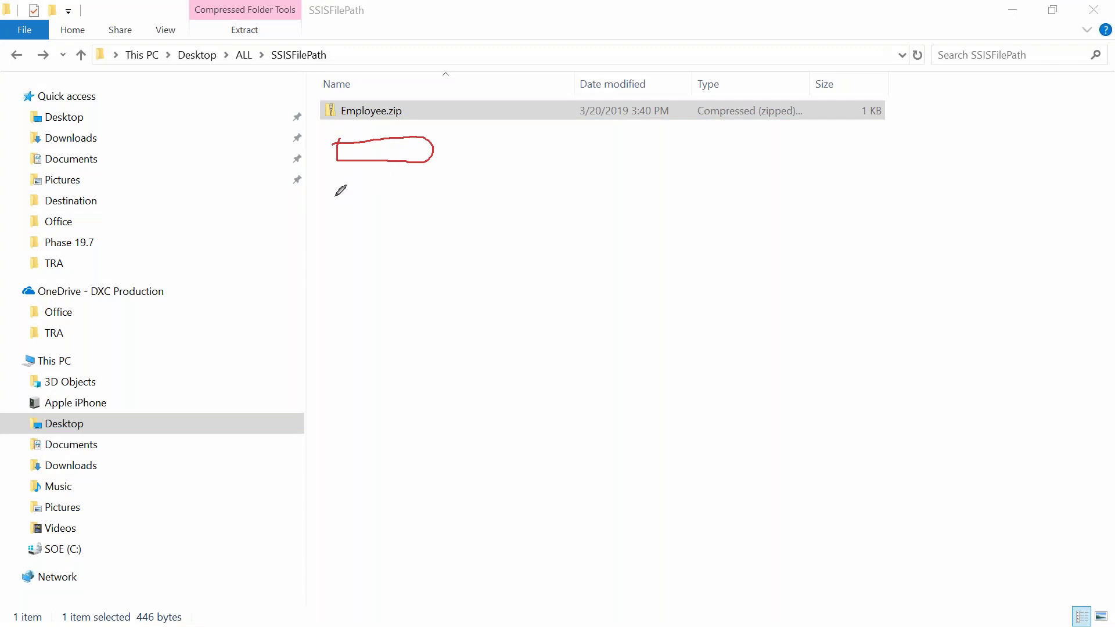
pyautogui.moveTo(334, 198); pyautogui.dragTo(332, 206)
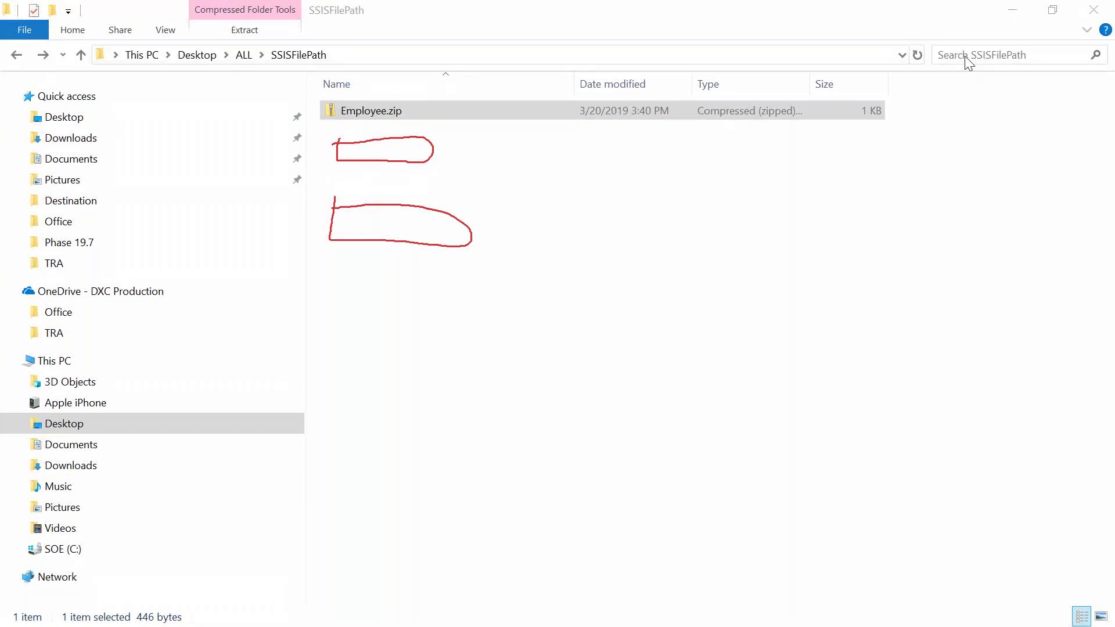
pyautogui.press('Escape')
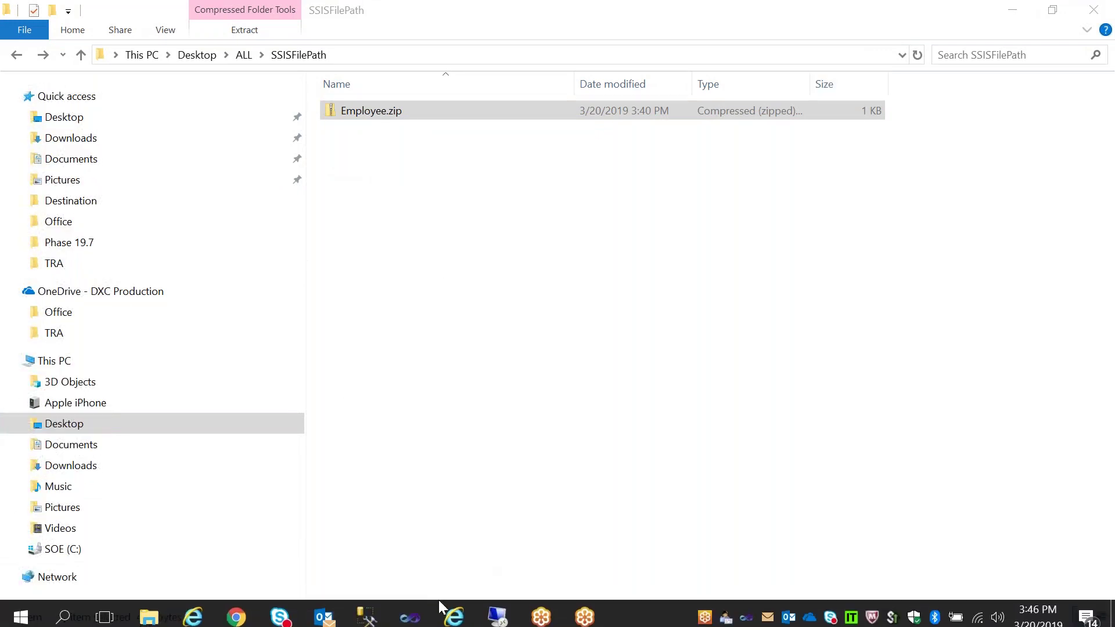
# Switch to Visual Studio and review the Foreach Loop Container's folder, file filter and variable mapping without changing them.
pyautogui.click(411, 620)
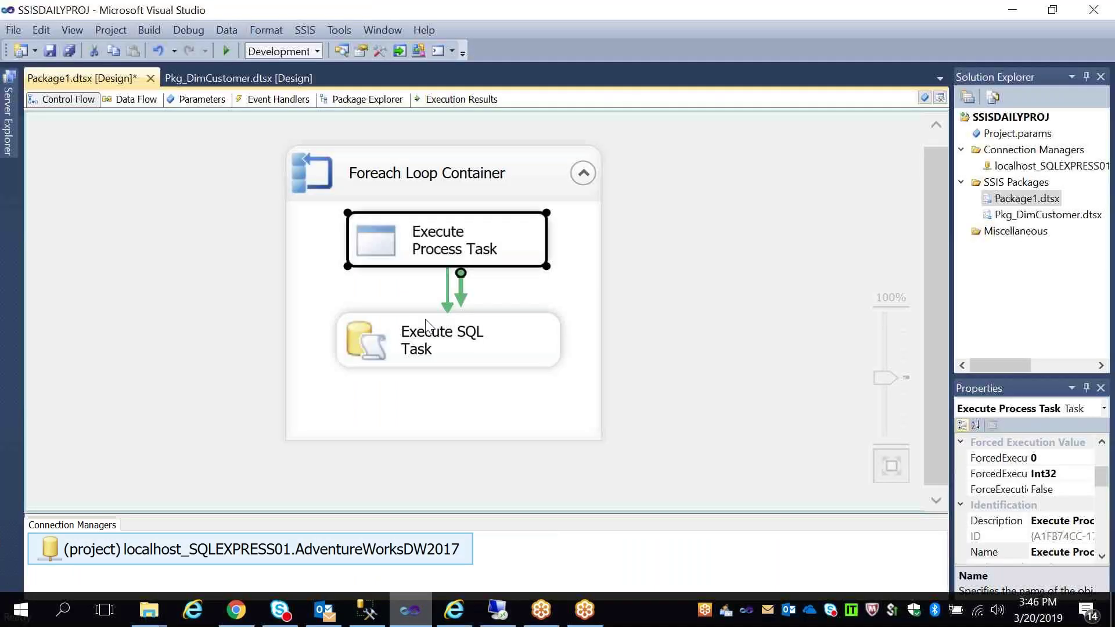
pyautogui.click(403, 170)
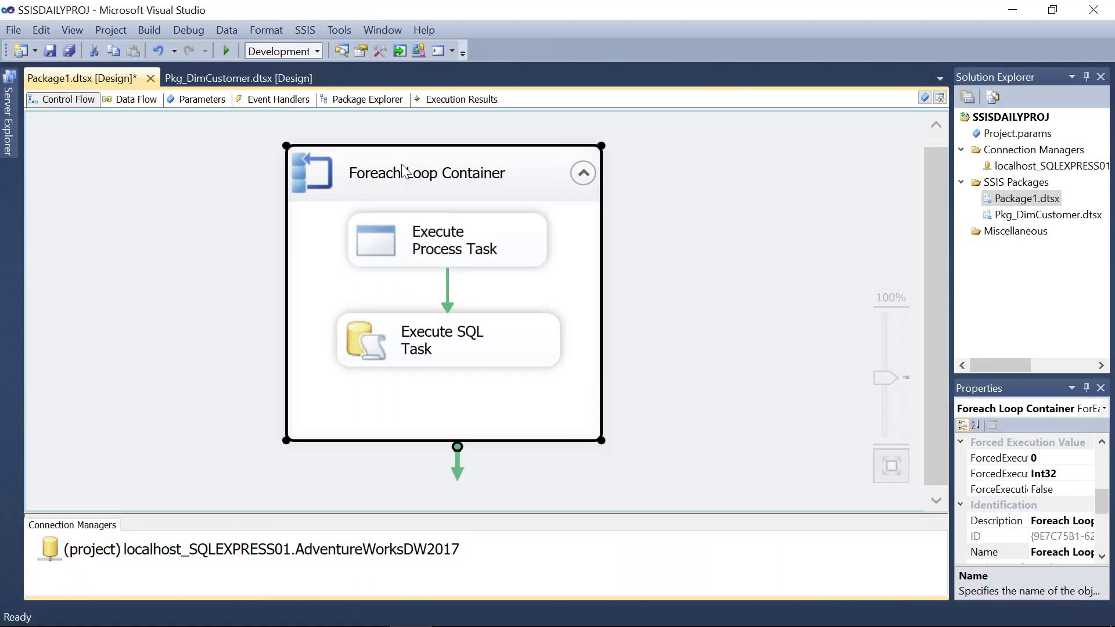
pyautogui.doubleClick(403, 170)
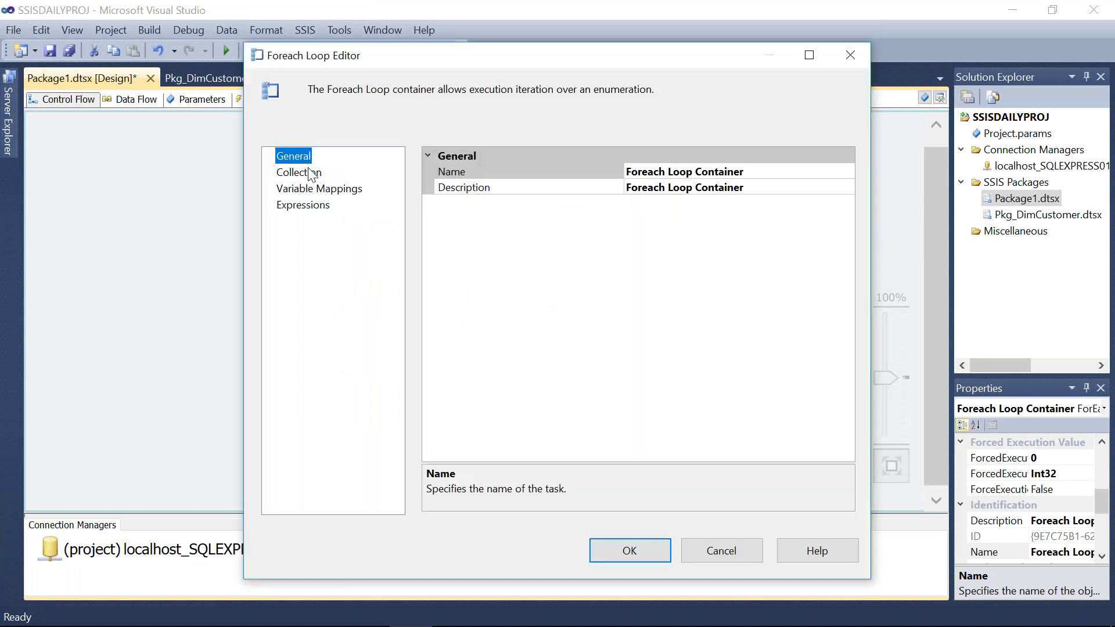
pyautogui.click(308, 172)
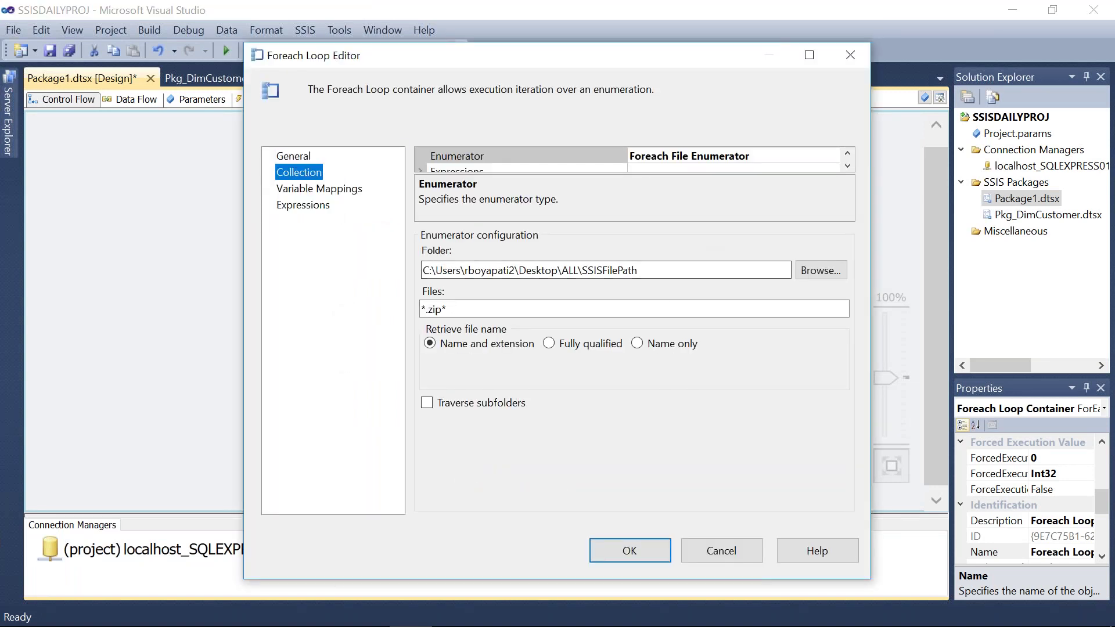
pyautogui.moveTo(638, 270); pyautogui.dragTo(412, 270)
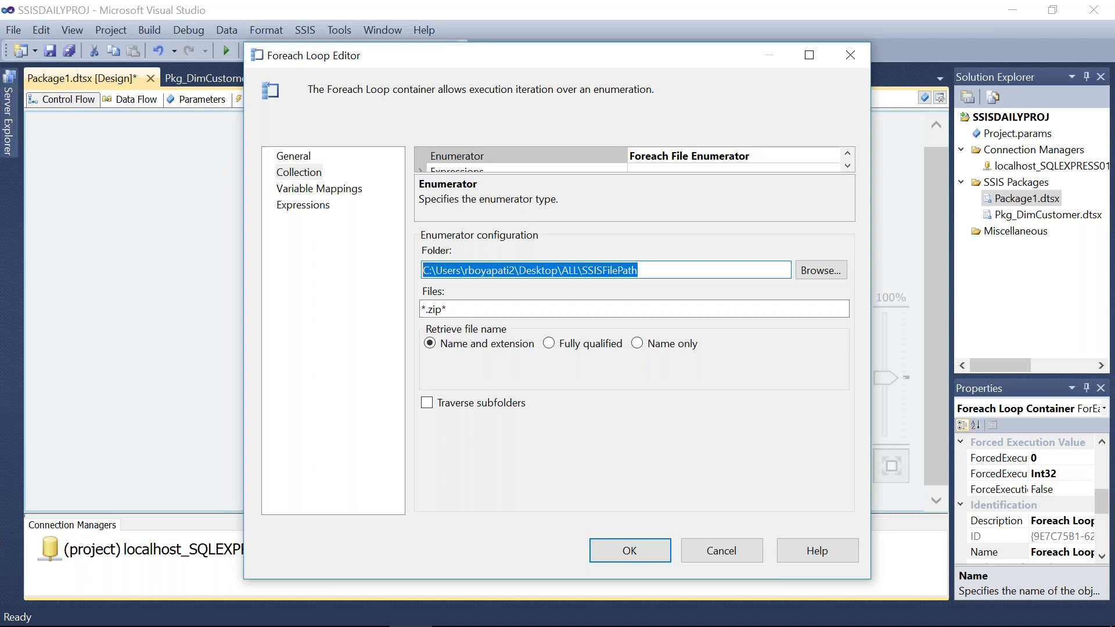
pyautogui.moveTo(486, 308); pyautogui.dragTo(409, 311)
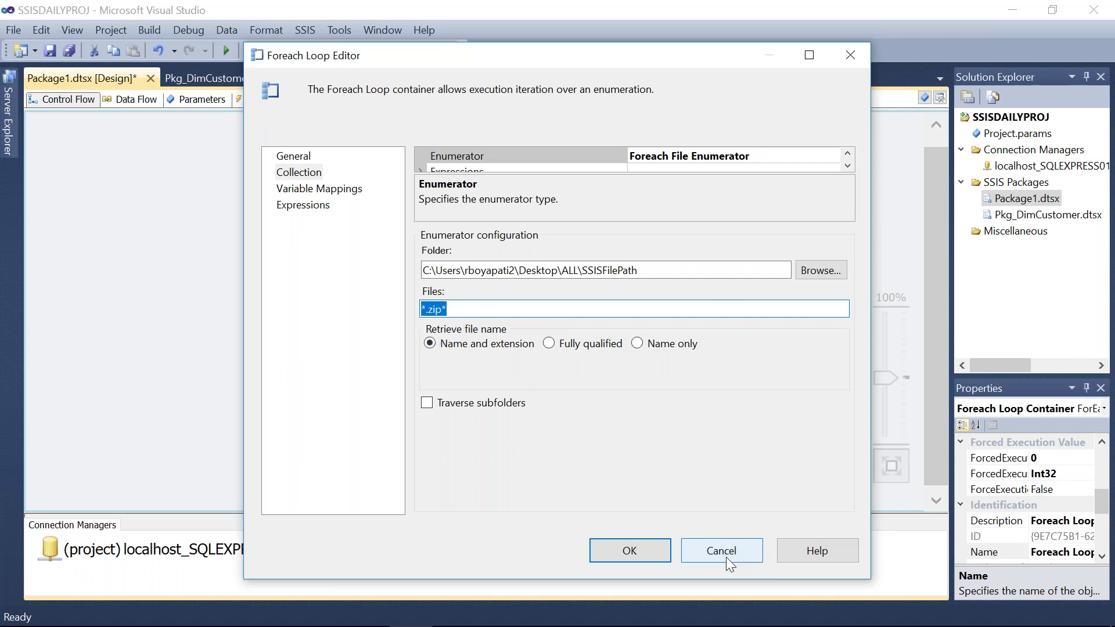
pyautogui.click(326, 195)
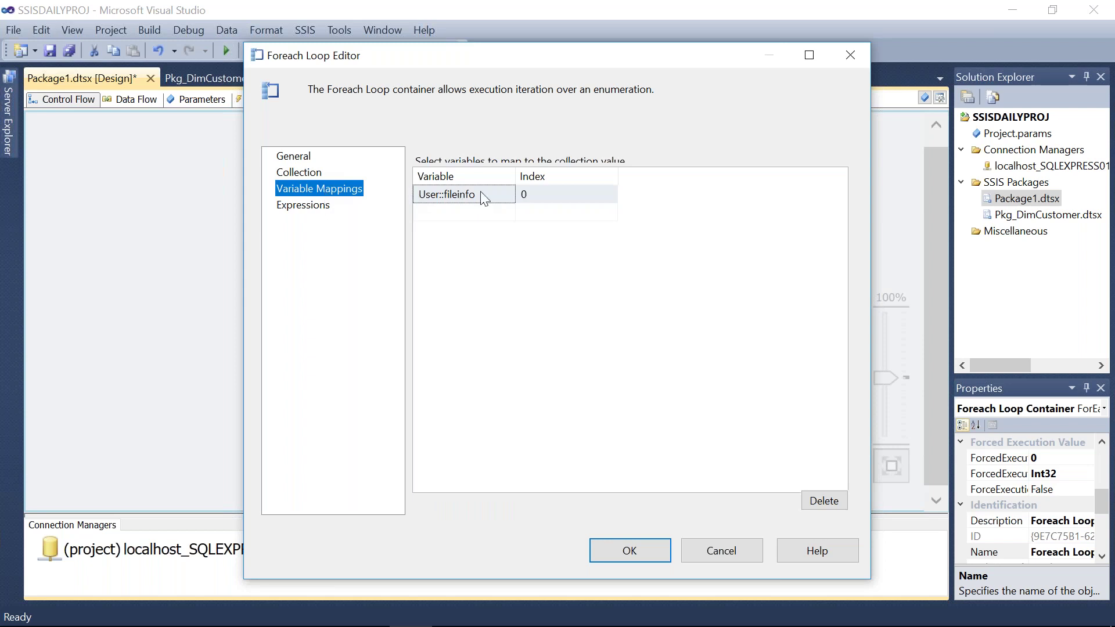
pyautogui.click(716, 542)
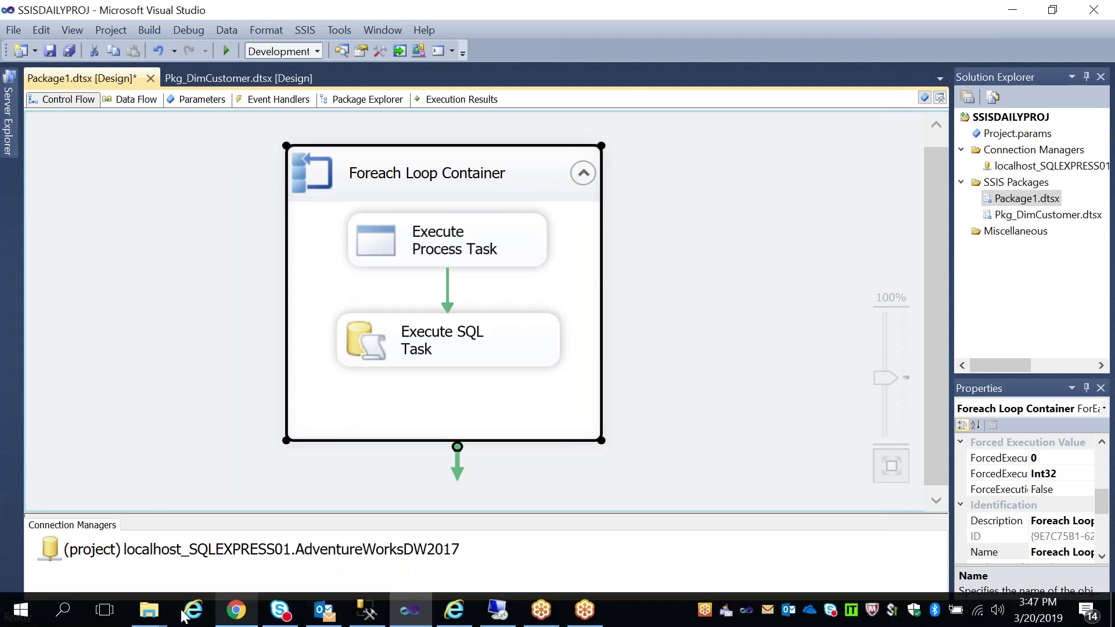
# Switch to File Explorer to check the SSISFilePath folder, and return to the package in Visual Studio.
pyautogui.click(149, 609)
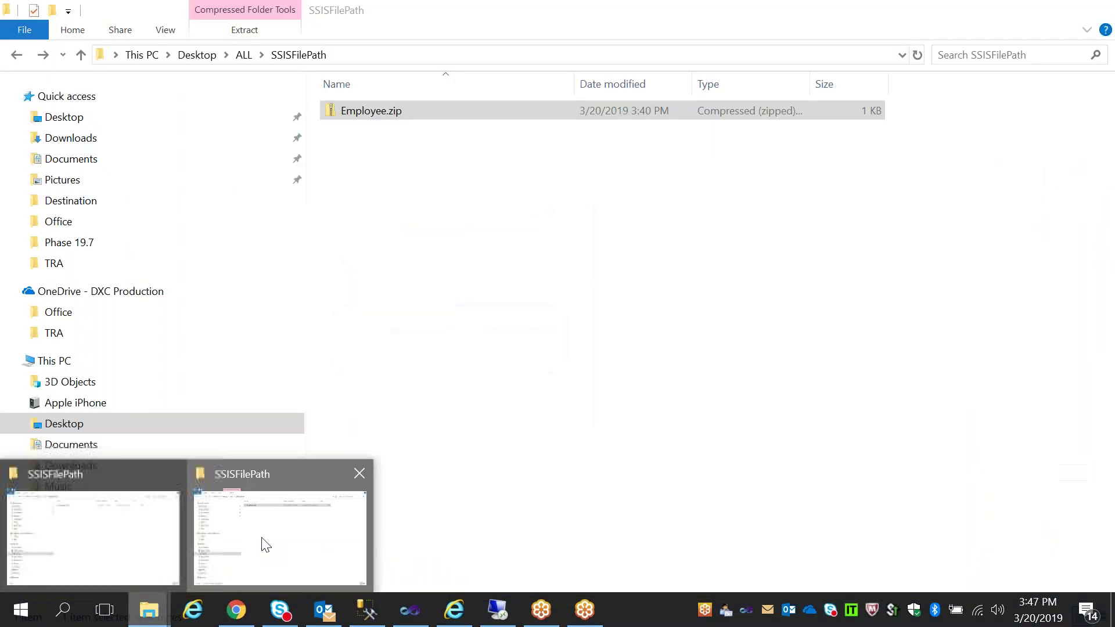
pyautogui.click(260, 542)
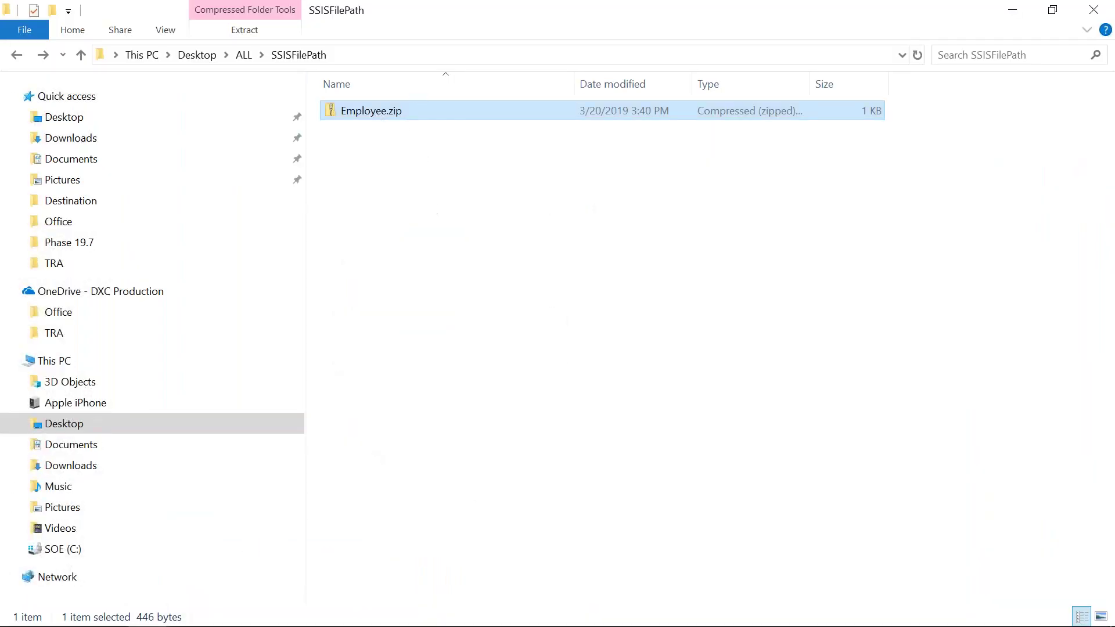
pyautogui.click(412, 612)
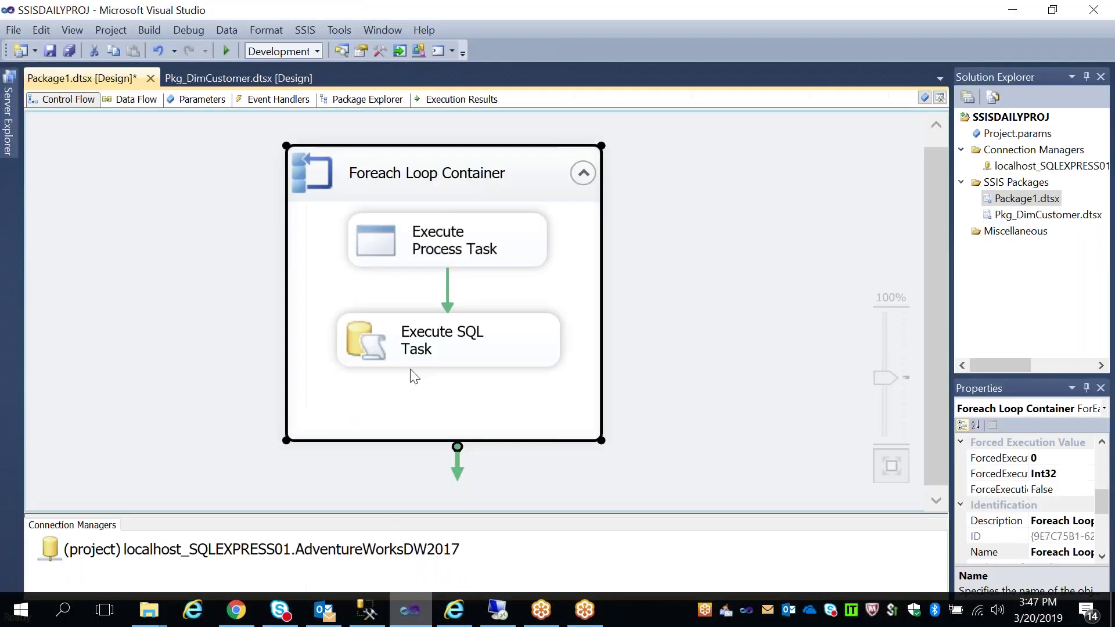
# Examine the file path in the Execute Process Task's Arguments property through to its end, and close the editor without saving.
pyautogui.doubleClick(416, 244)
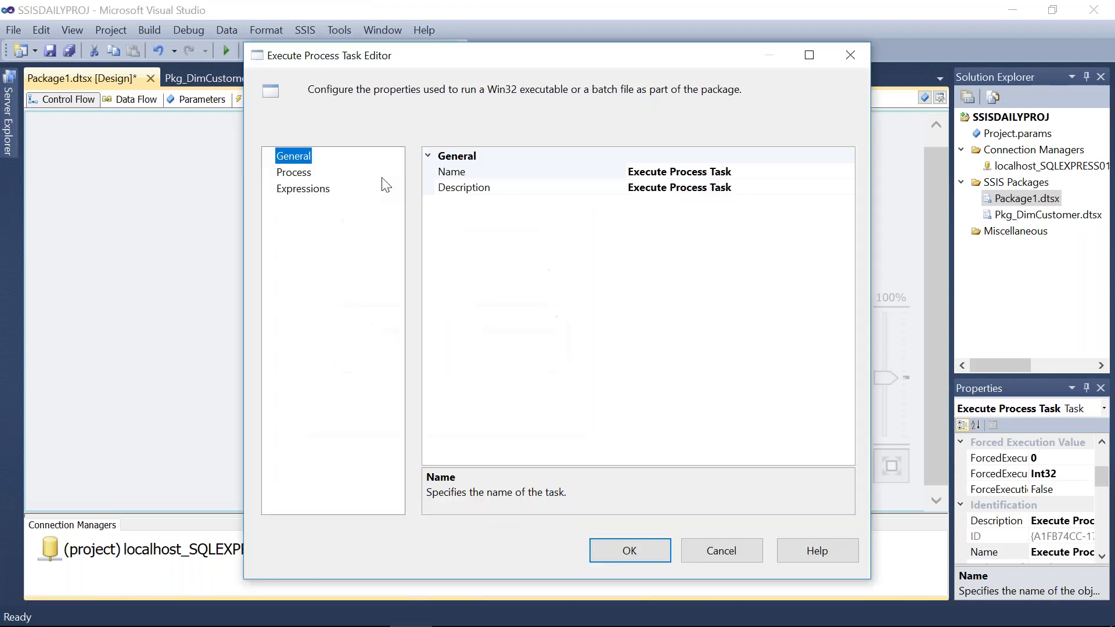
pyautogui.click(305, 173)
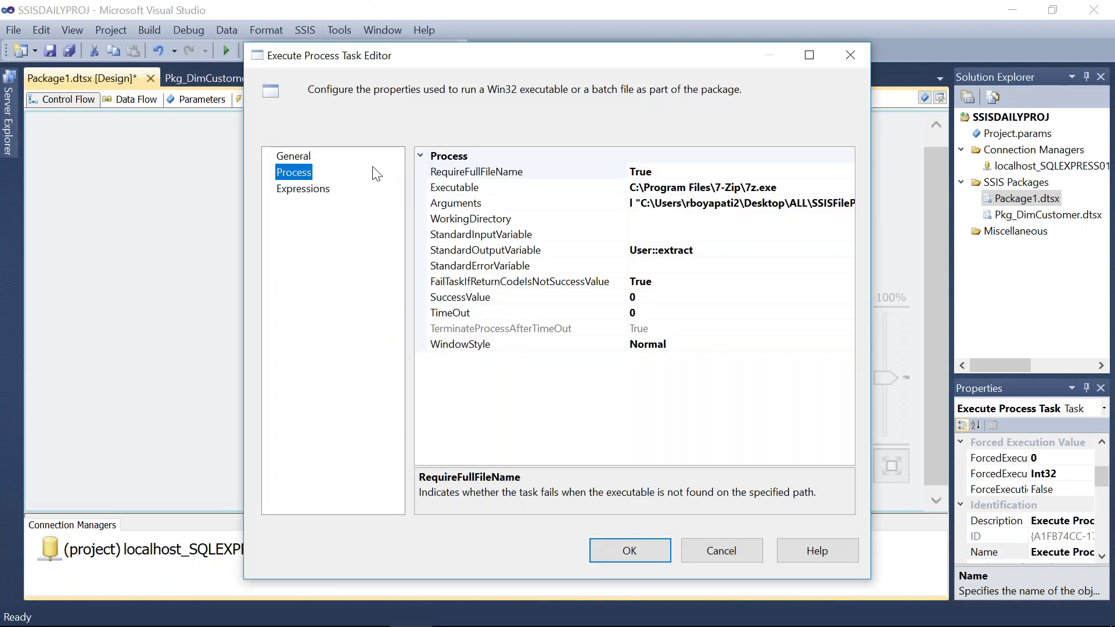
pyautogui.click(841, 203)
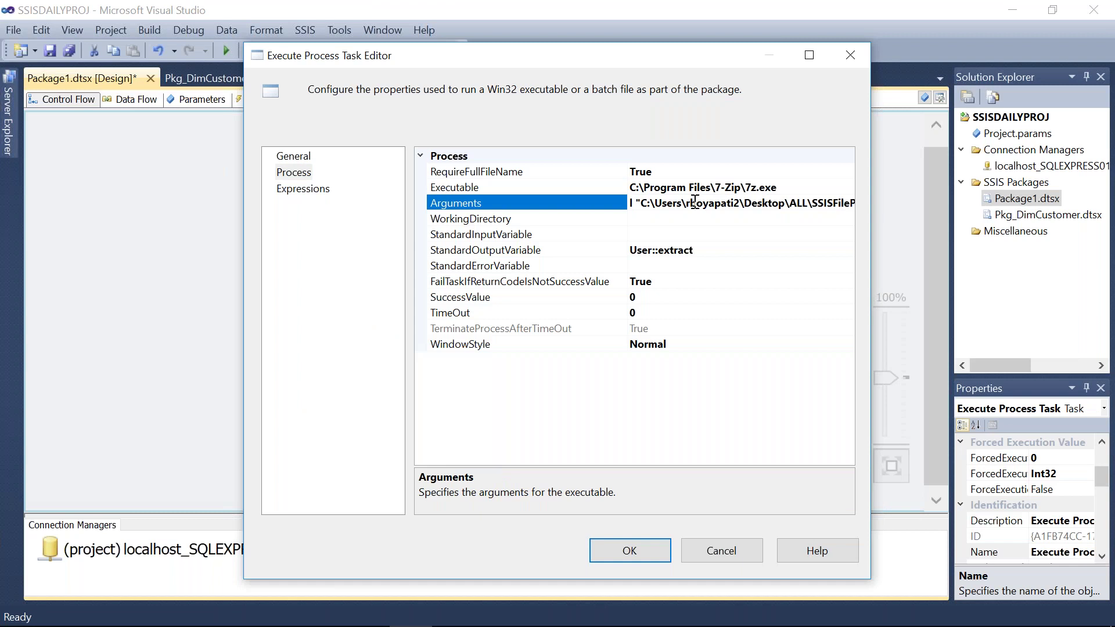
pyautogui.press('Right')
pyautogui.press('Right')
pyautogui.press('Right')
pyautogui.press('Right')
pyautogui.press('Right')
pyautogui.press('Right')
pyautogui.press('Right')
pyautogui.press('Right')
pyautogui.press('Right')
pyautogui.press('Right')
pyautogui.press('Right')
pyautogui.press('Right')
pyautogui.press('Right')
pyautogui.press('Right')
pyautogui.press('Right')
pyautogui.press('Right')
pyautogui.press('Right')
pyautogui.press('Right')
pyautogui.press('Right')
pyautogui.press('Right')
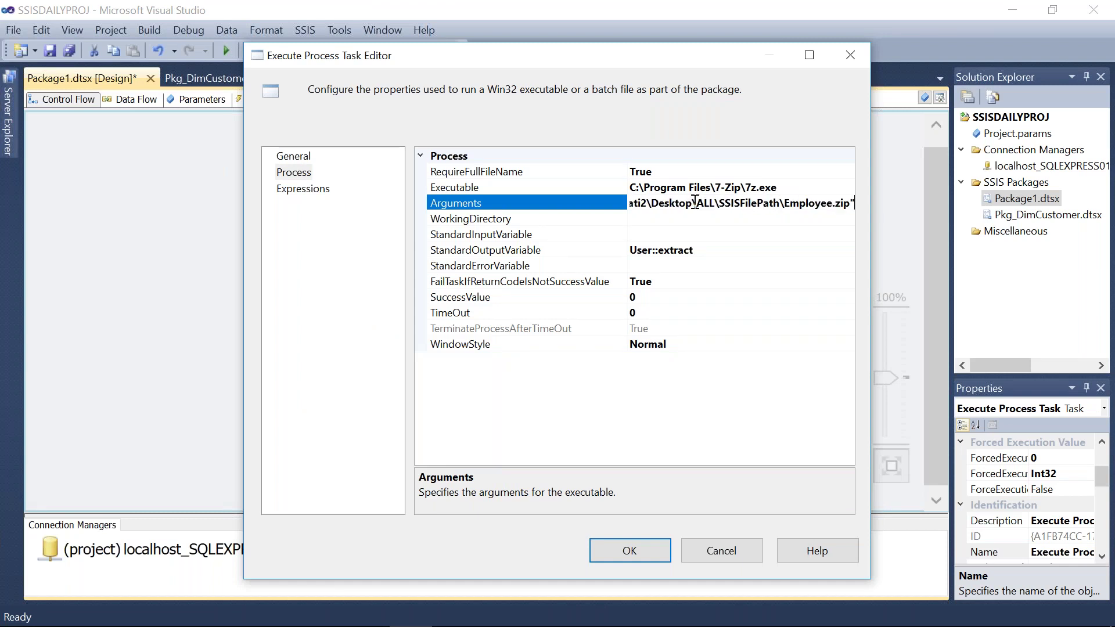
pyautogui.hotkey('shift', 'Left')
pyautogui.hotkey('shift', 'Left')
pyautogui.hotkey('shift', 'Left')
pyautogui.hotkey('shift', 'Left')
pyautogui.hotkey('shift', 'Left')
pyautogui.hotkey('shift', 'Left')
pyautogui.hotkey('shift', 'Left')
pyautogui.hotkey('shift', 'Left')
pyautogui.hotkey('shift', 'Left')
pyautogui.hotkey('shift', 'Left')
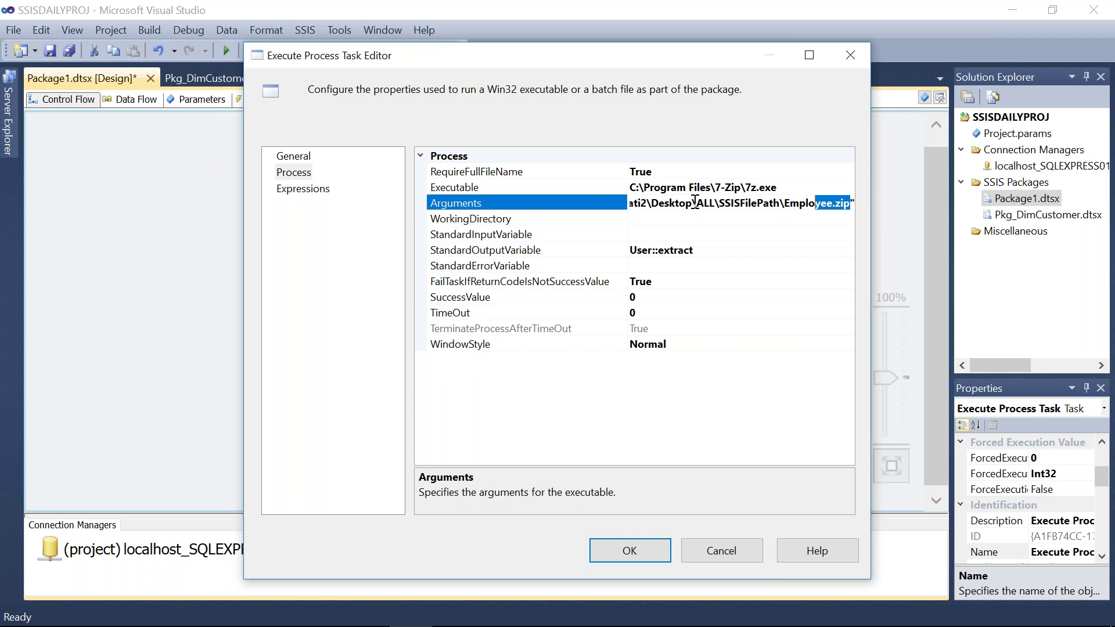
pyautogui.hotkey('shift', 'Left')
pyautogui.hotkey('shift', 'Left')
pyautogui.click(733, 549)
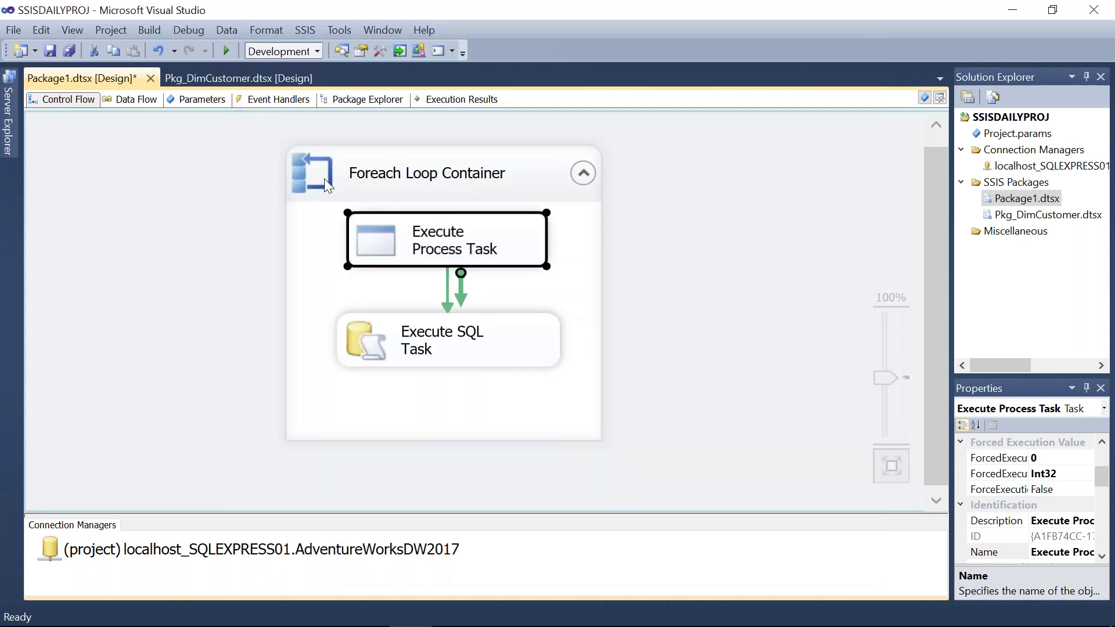
# Set the Foreach Loop Container to retrieve fully qualified file names, check its variable mapping, and accept the settings.
pyautogui.doubleClick(309, 172)
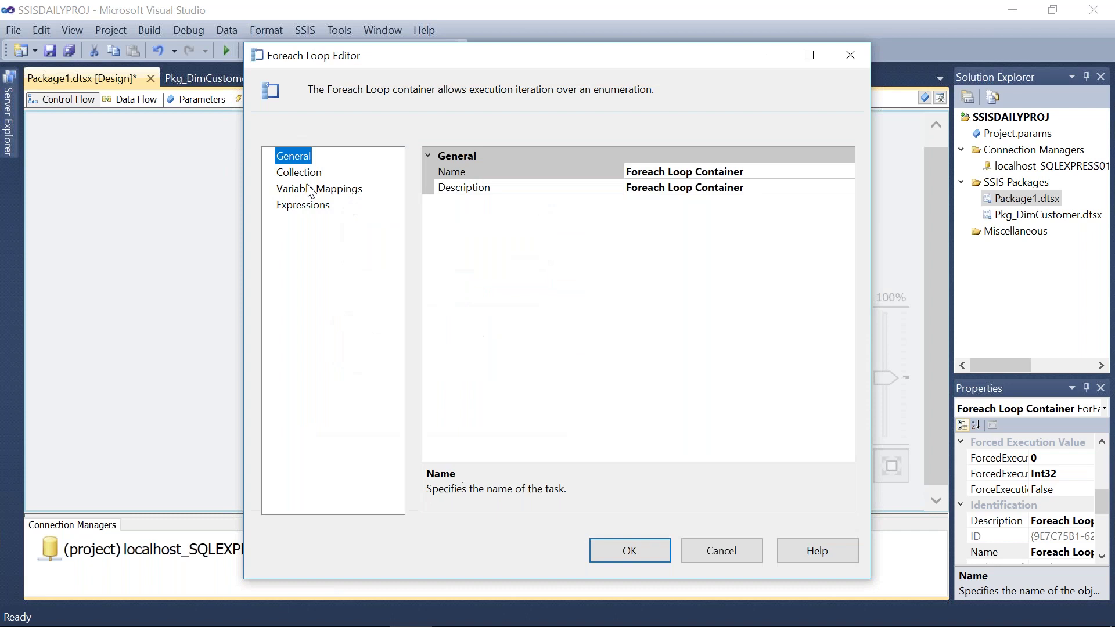
pyautogui.click(306, 175)
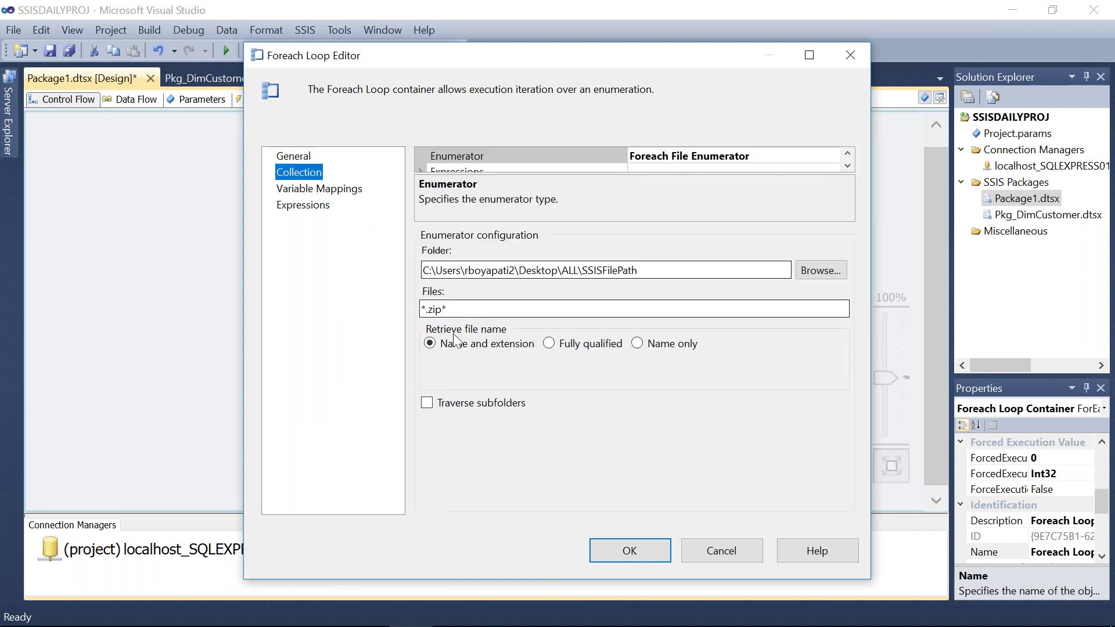
pyautogui.click(549, 342)
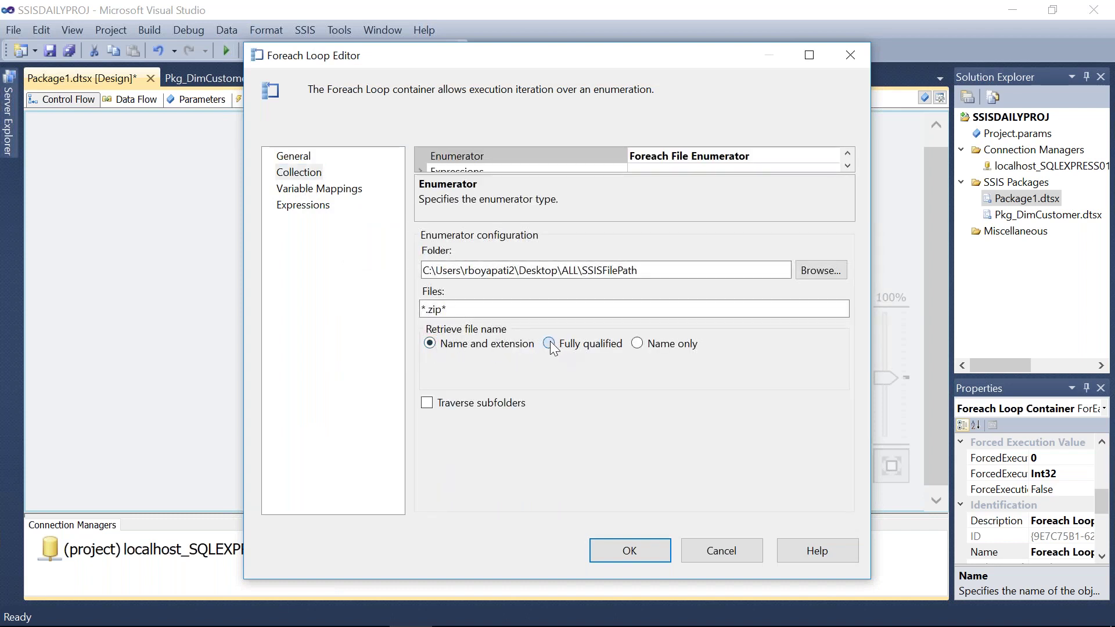
pyautogui.click(319, 188)
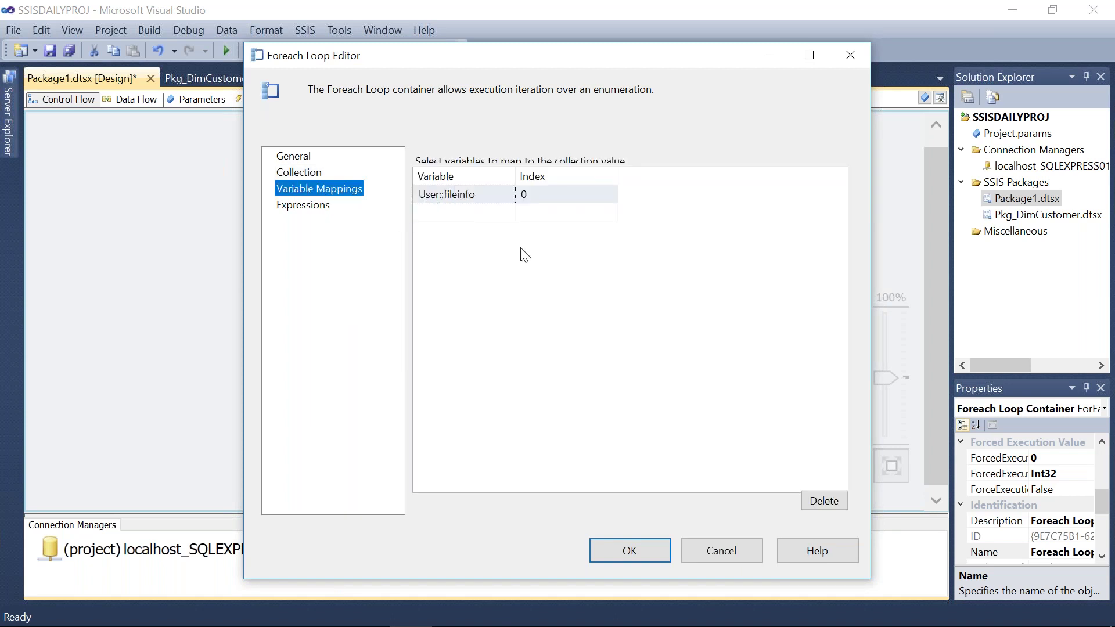
pyautogui.click(646, 553)
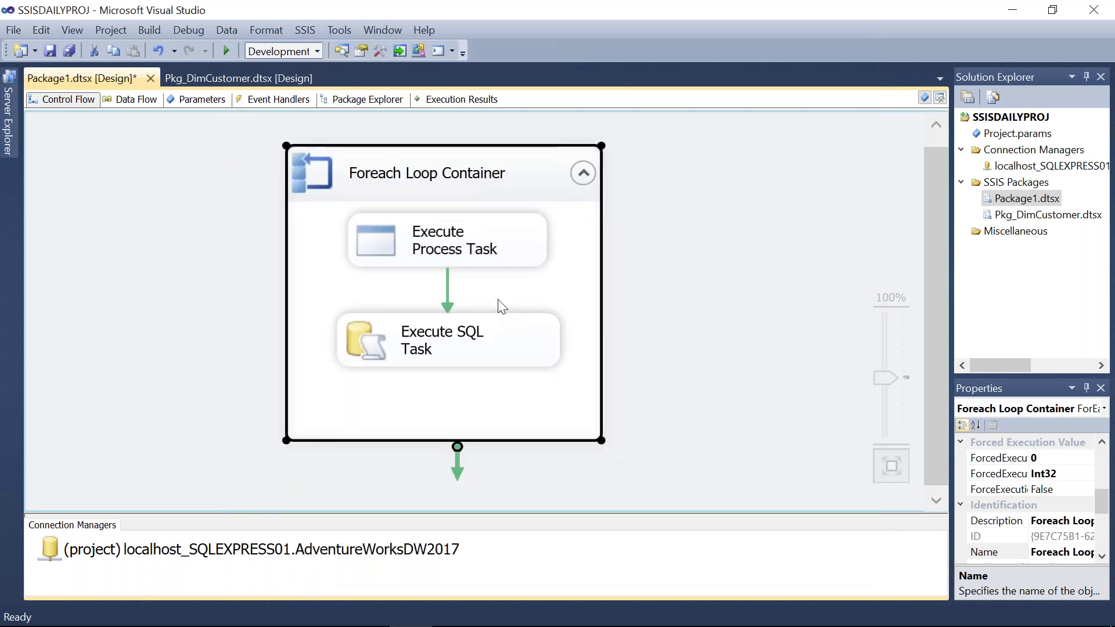
# Reopen the Execute Process Task's process settings and inspect the full hard-coded Arguments value.
pyautogui.doubleClick(392, 242)
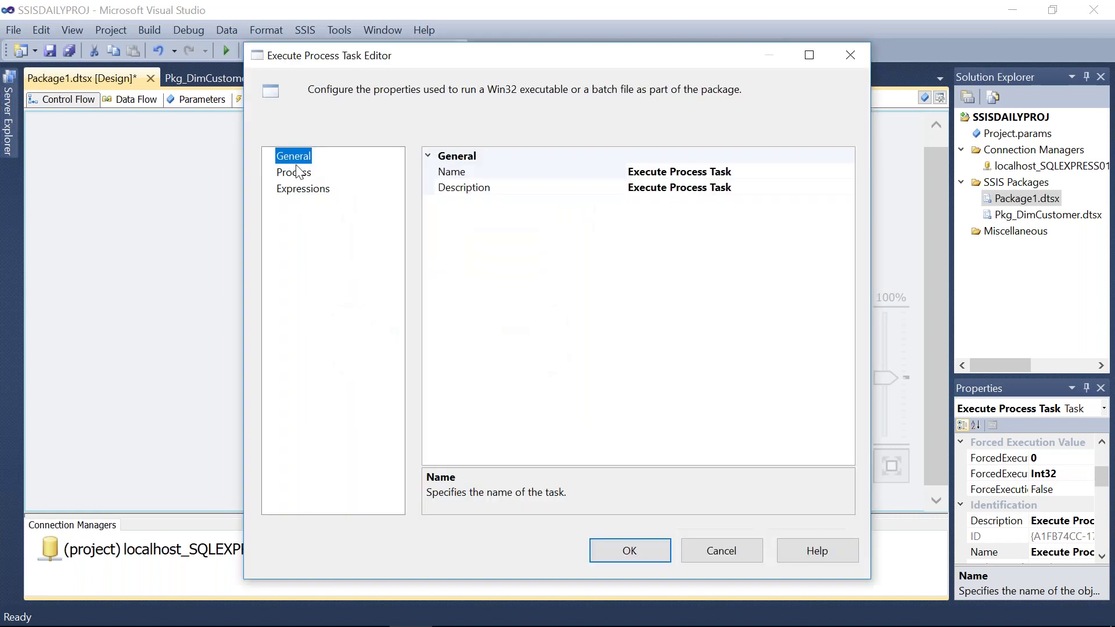
pyautogui.click(296, 172)
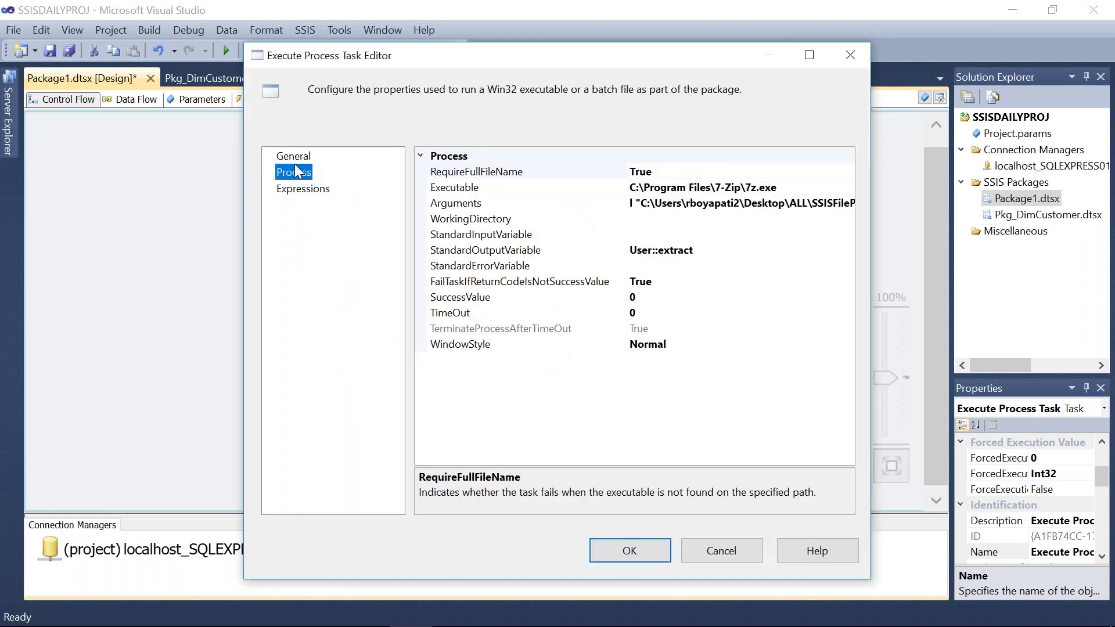
pyautogui.click(641, 204)
pyautogui.moveTo(642, 204); pyautogui.dragTo(864, 200)
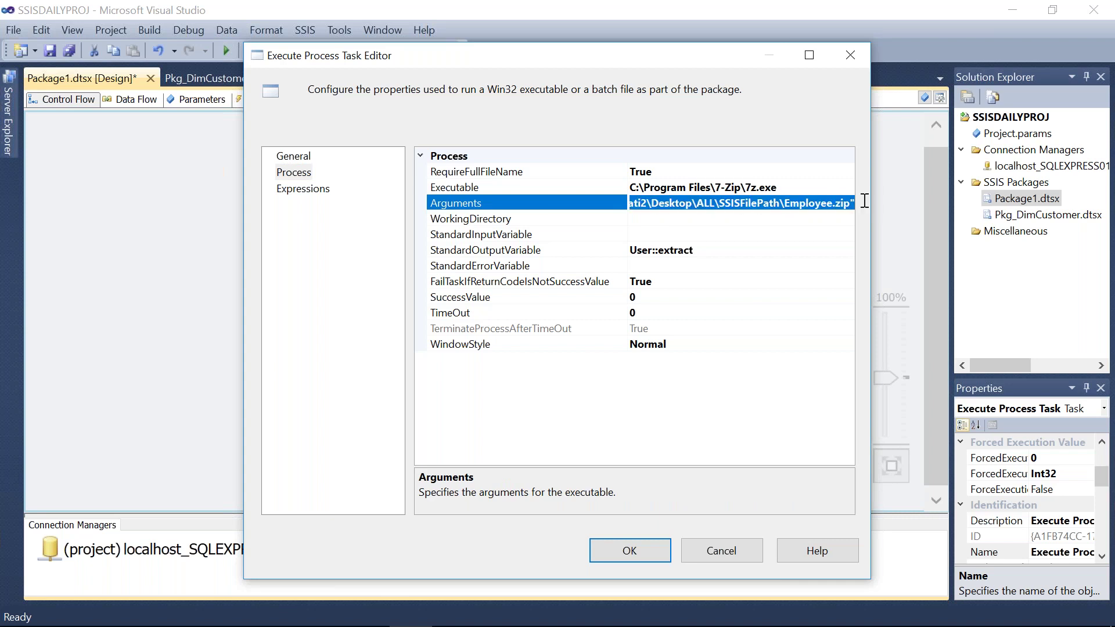
# Add a property expression for Arguments to the Execute Process Task and open it in the Expression Builder.
pyautogui.click(299, 193)
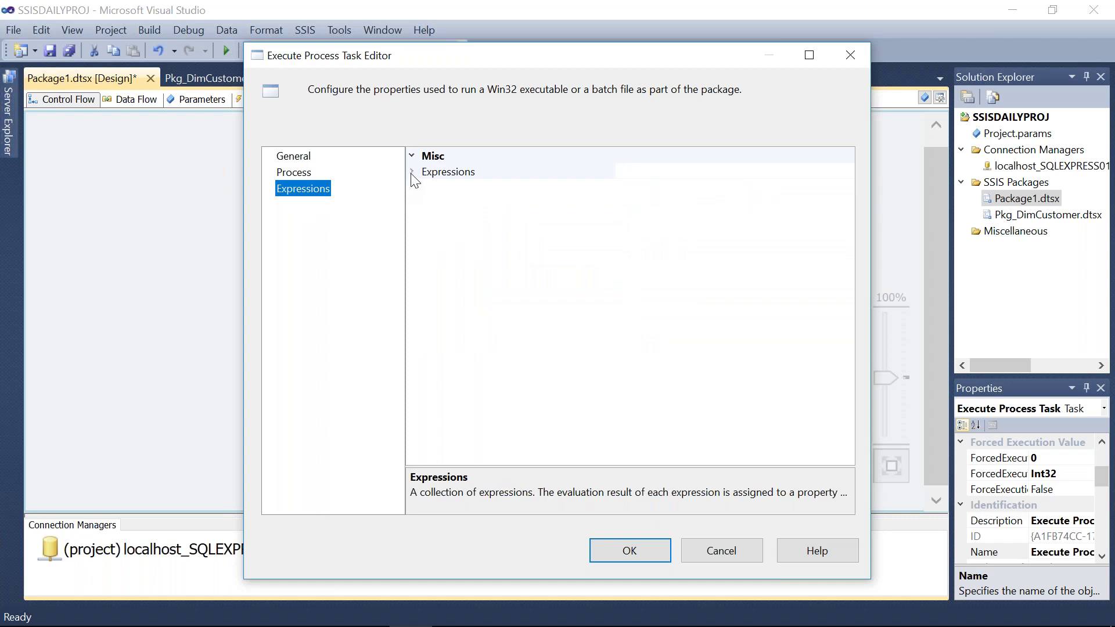
pyautogui.click(412, 173)
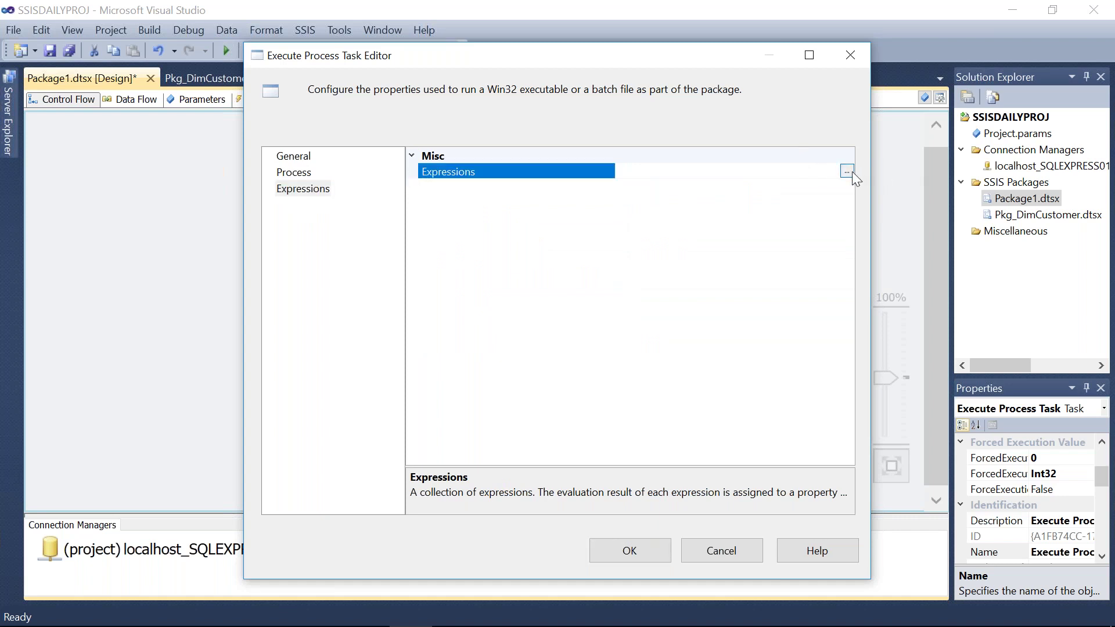
pyautogui.click(851, 172)
pyautogui.click(452, 239)
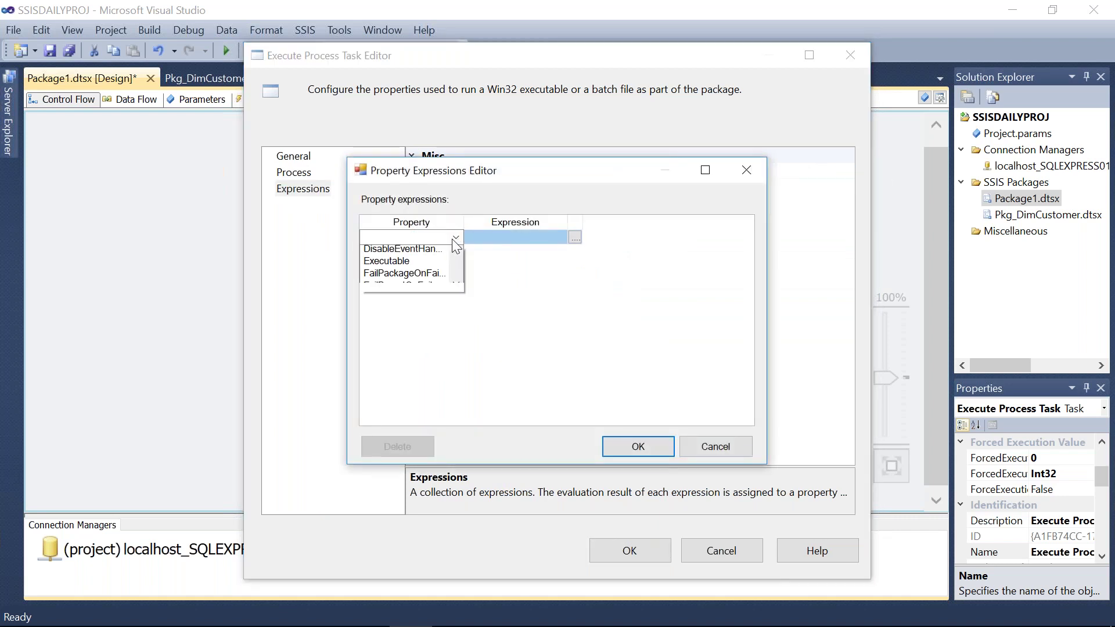
pyautogui.click(386, 249)
pyautogui.click(574, 237)
# Try an Arguments expression that joins the literal l with a quotation mark and slash, and evaluate it.
pyautogui.click(143, 408)
pyautogui.write('""')
pyautogui.write('I')
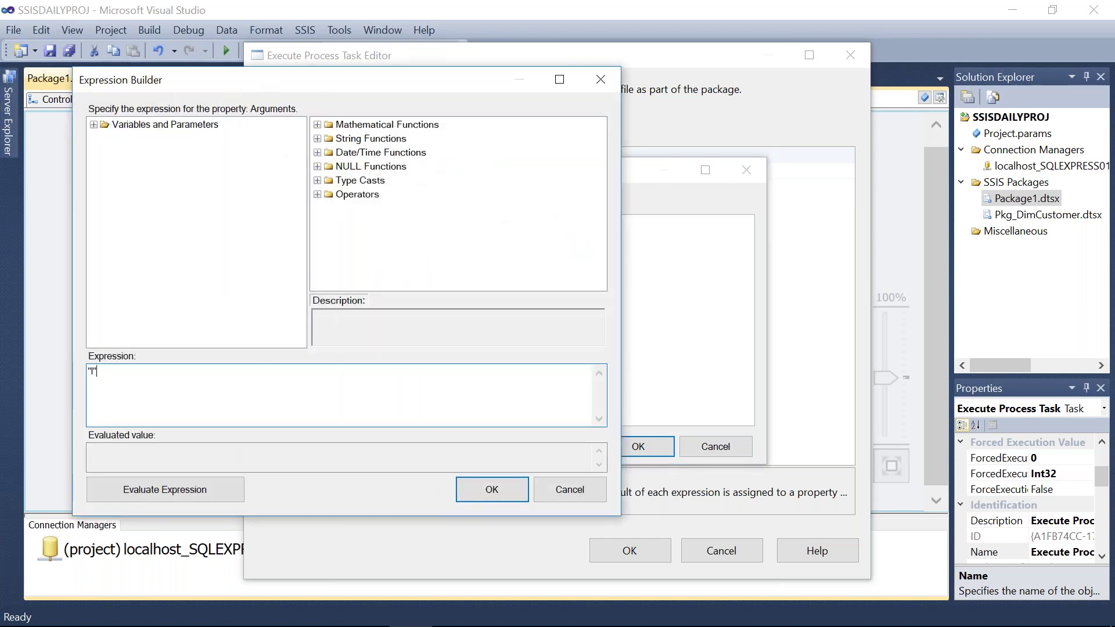
pyautogui.write('+"""')
pyautogui.press('BackSpace')
pyautogui.press('BackSpace')
pyautogui.press('BackSpace')
pyautogui.write('"/"+""/')
pyautogui.click(195, 498)
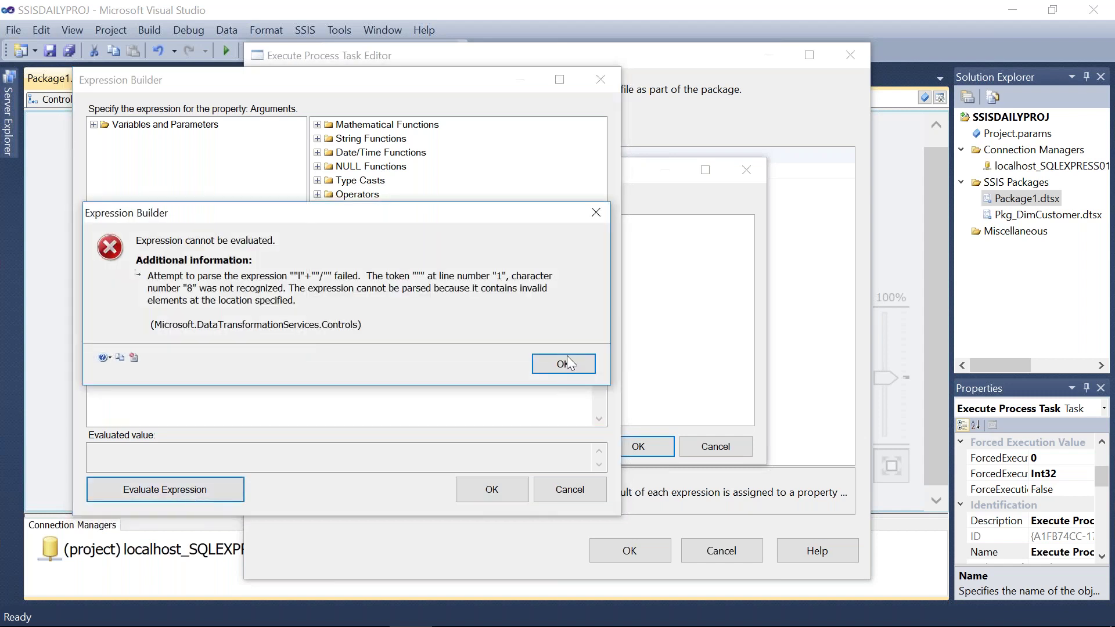
pyautogui.click(562, 363)
pyautogui.click(129, 371)
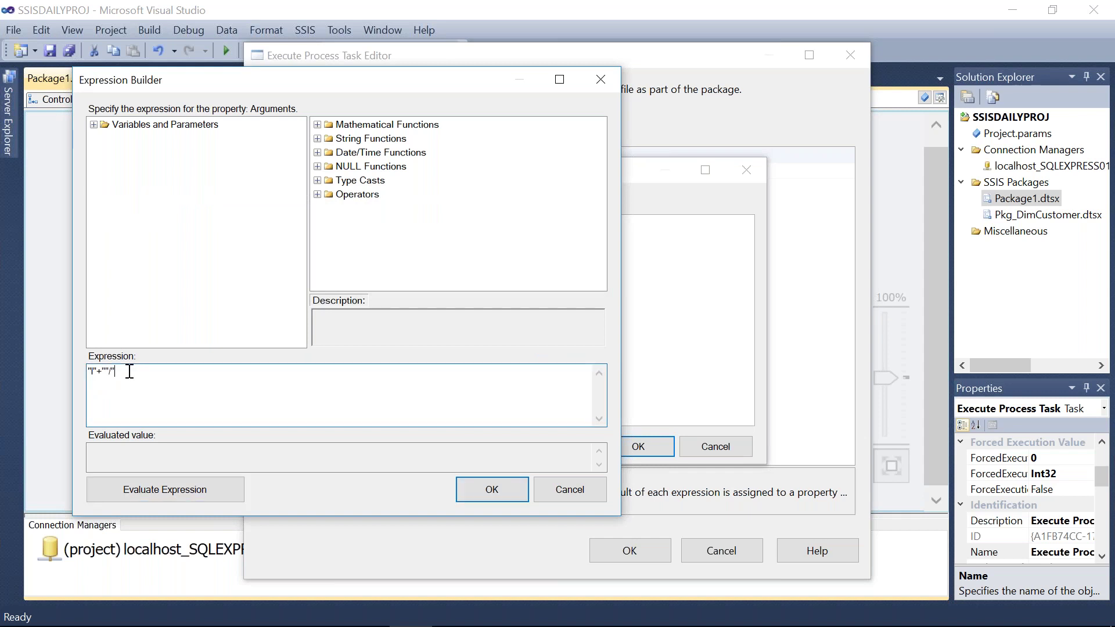
# Try adding the User::fileinfo variable between slash-and-quote literals in the Arguments expression, and evaluate it.
pyautogui.click(93, 124)
pyautogui.moveTo(166, 174); pyautogui.dragTo(166, 374)
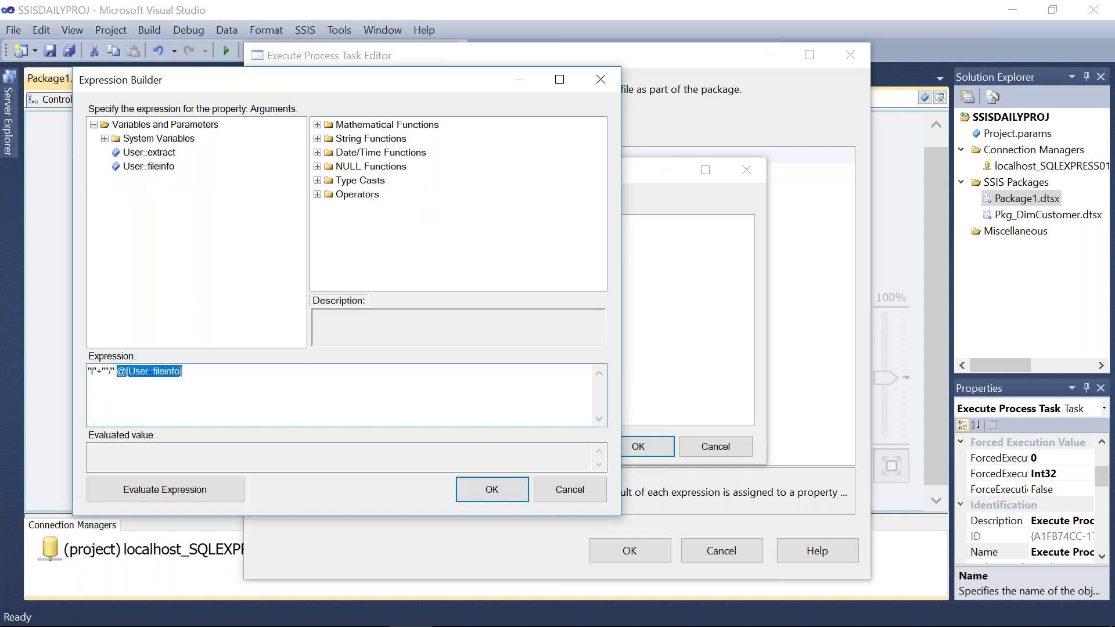
pyautogui.click(213, 376)
pyautogui.write('+"/""')
pyautogui.click(115, 370)
pyautogui.press('BackSpace')
pyautogui.press('BackSpace')
pyautogui.press('BackSpace')
pyautogui.press('BackSpace')
pyautogui.write('"/""')
pyautogui.click(152, 489)
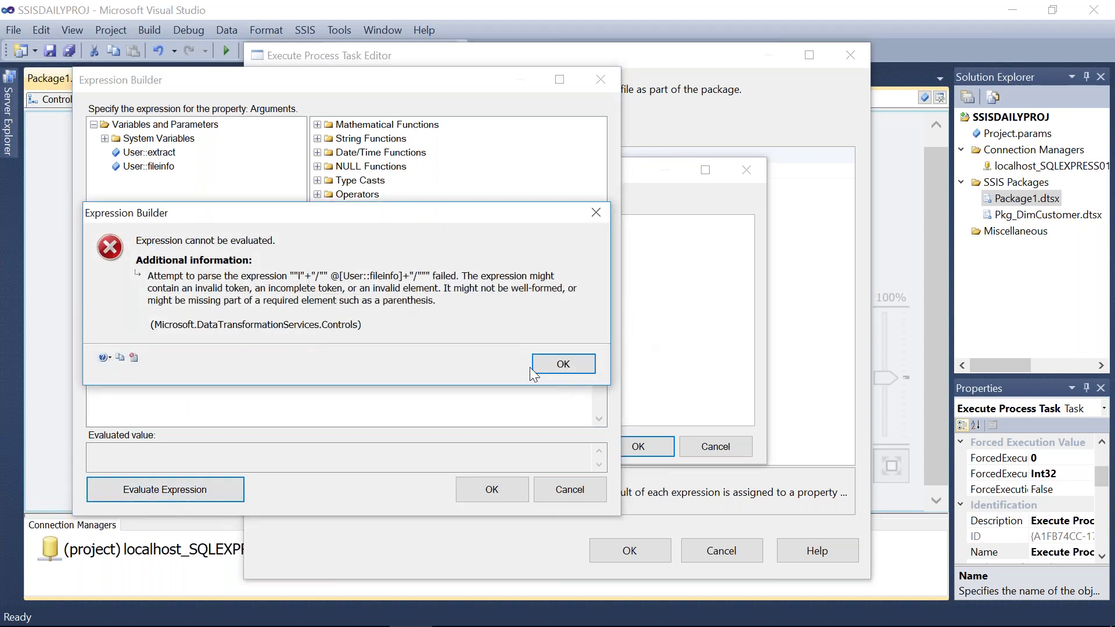
pyautogui.click(554, 365)
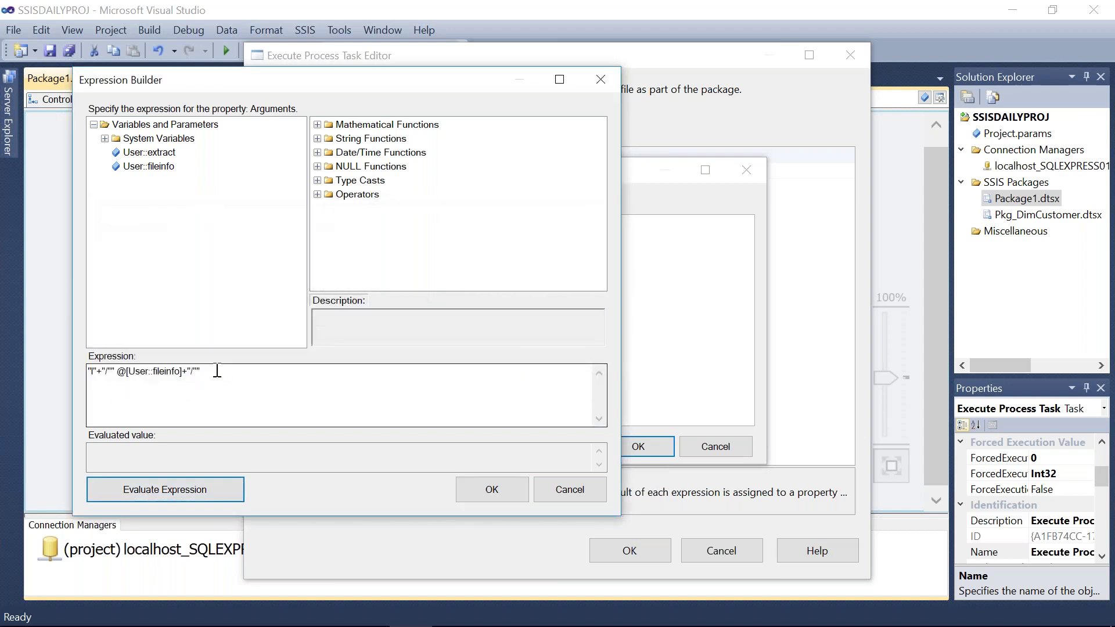
# Discard the Arguments expression and close the Property Expressions Editor without saving.
pyautogui.moveTo(208, 371); pyautogui.dragTo(184, 371)
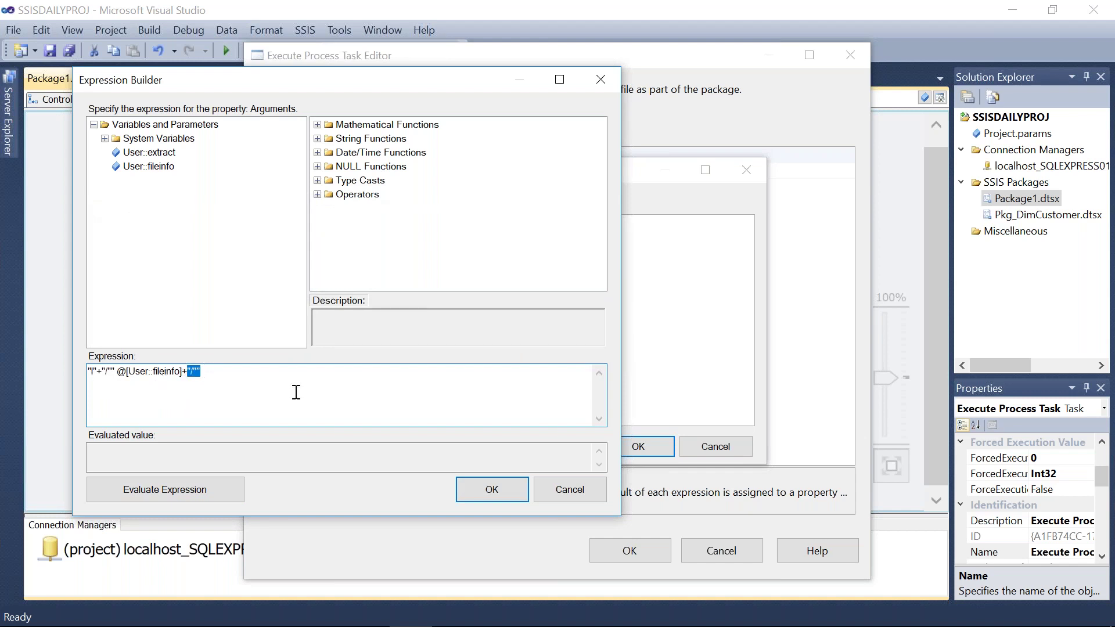
pyautogui.click(562, 490)
pyautogui.click(737, 450)
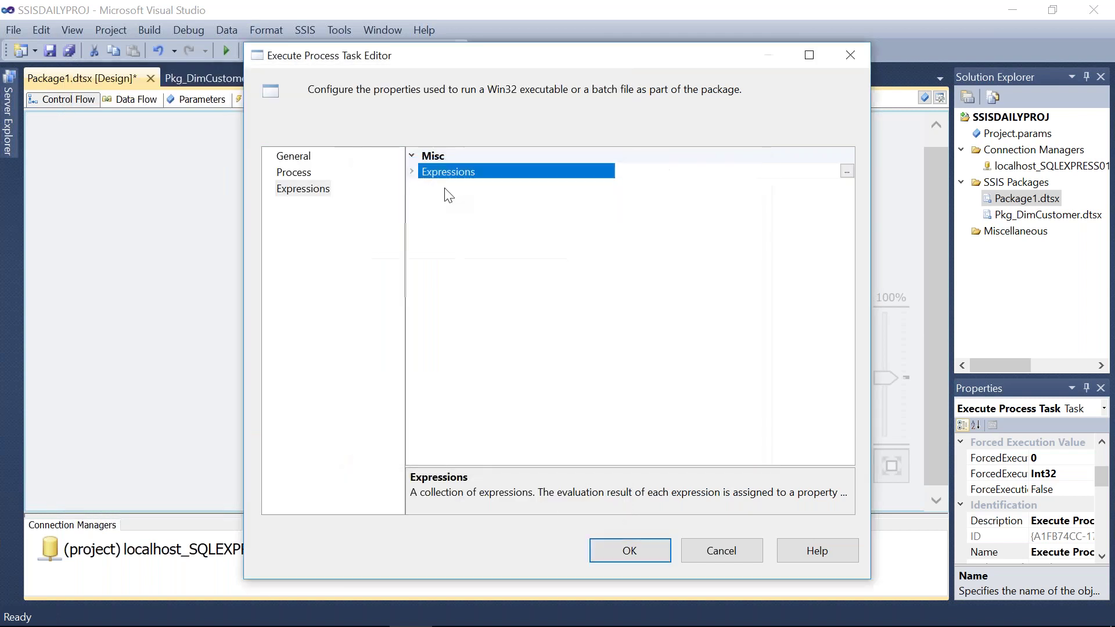
# Review the Arguments and StandardOutputVariable values in the Execute Process Task's process settings, and accept the editor.
pyautogui.click(312, 172)
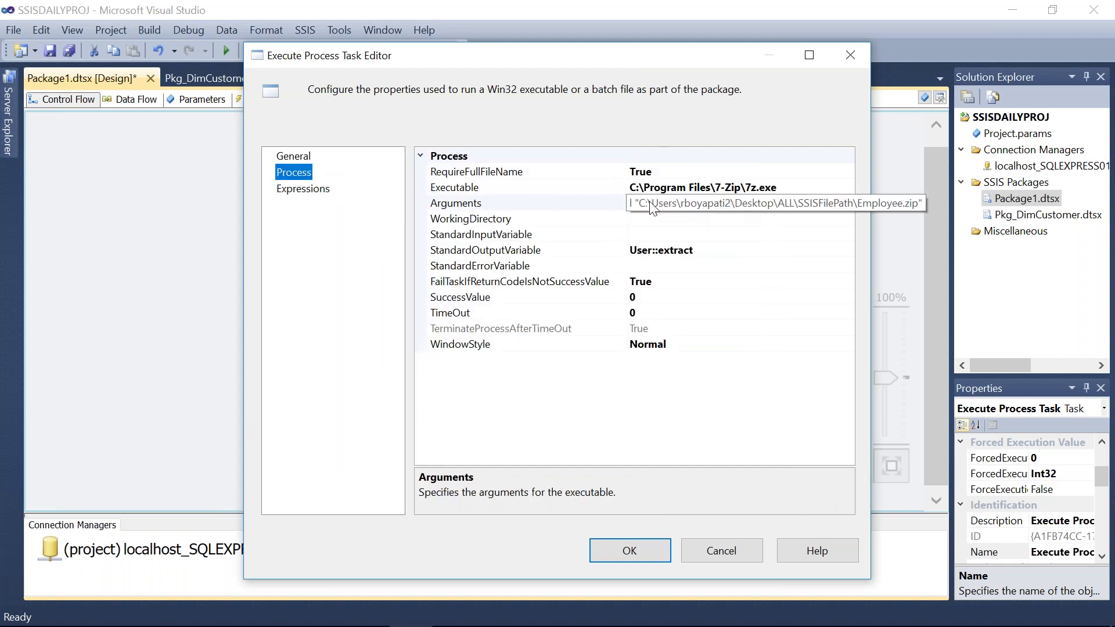
pyautogui.click(631, 203)
pyautogui.moveTo(630, 203); pyautogui.dragTo(889, 211)
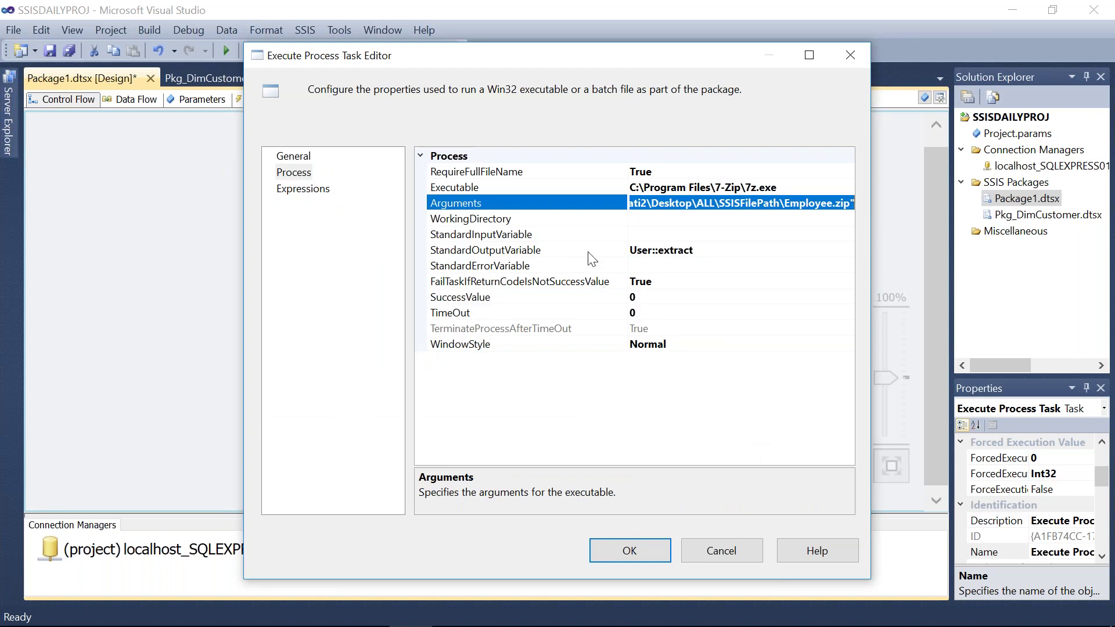
pyautogui.click(732, 251)
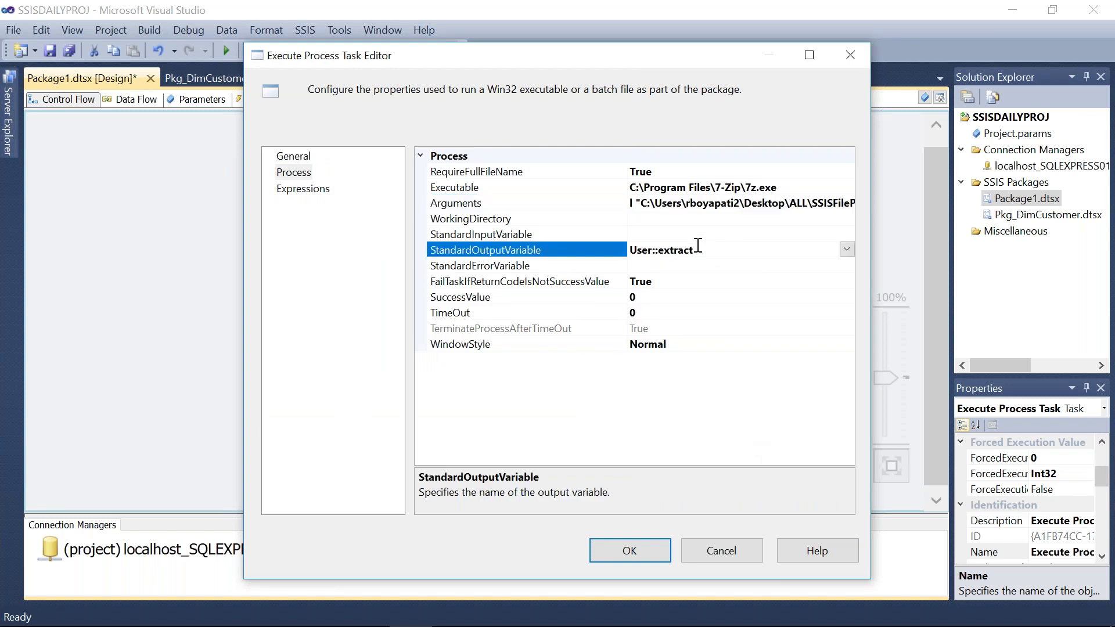
pyautogui.moveTo(696, 253); pyautogui.dragTo(623, 254)
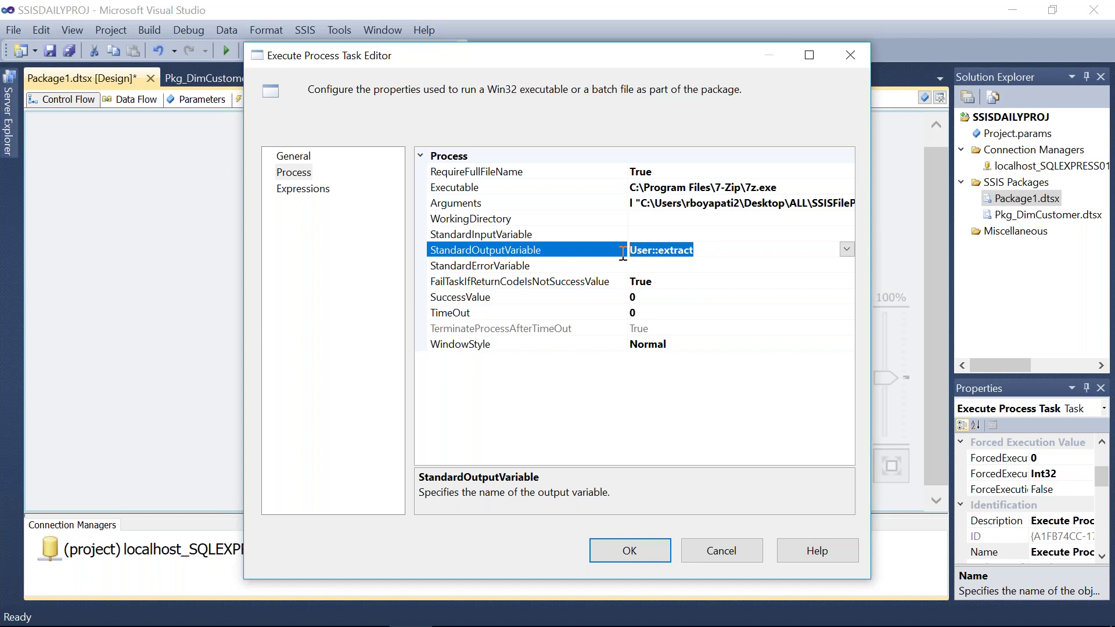
pyautogui.click(639, 549)
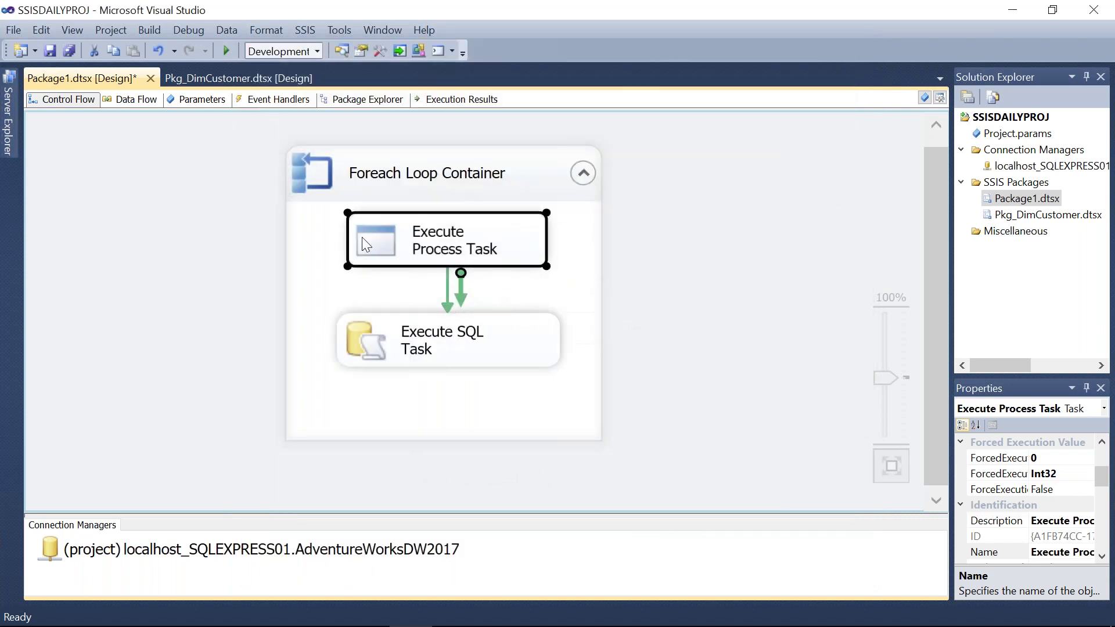
# Review the Foreach Loop Container's collection folder, file filter and file name retrieval option, and accept the editor.
pyautogui.click(418, 249)
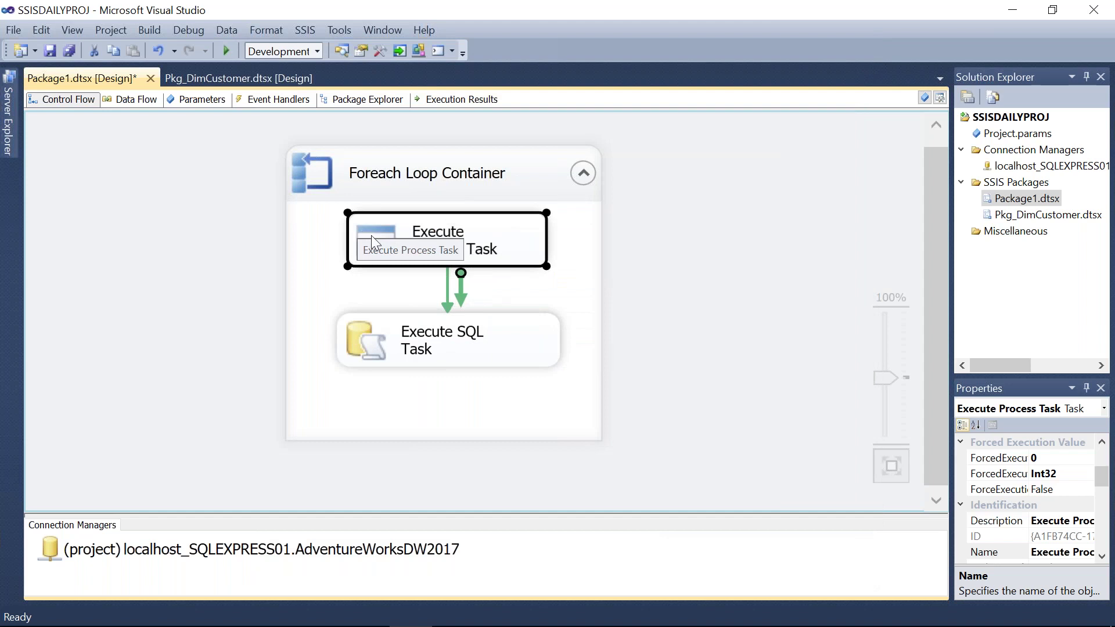
pyautogui.press('Return')
pyautogui.click(334, 189)
pyautogui.doubleClick(335, 189)
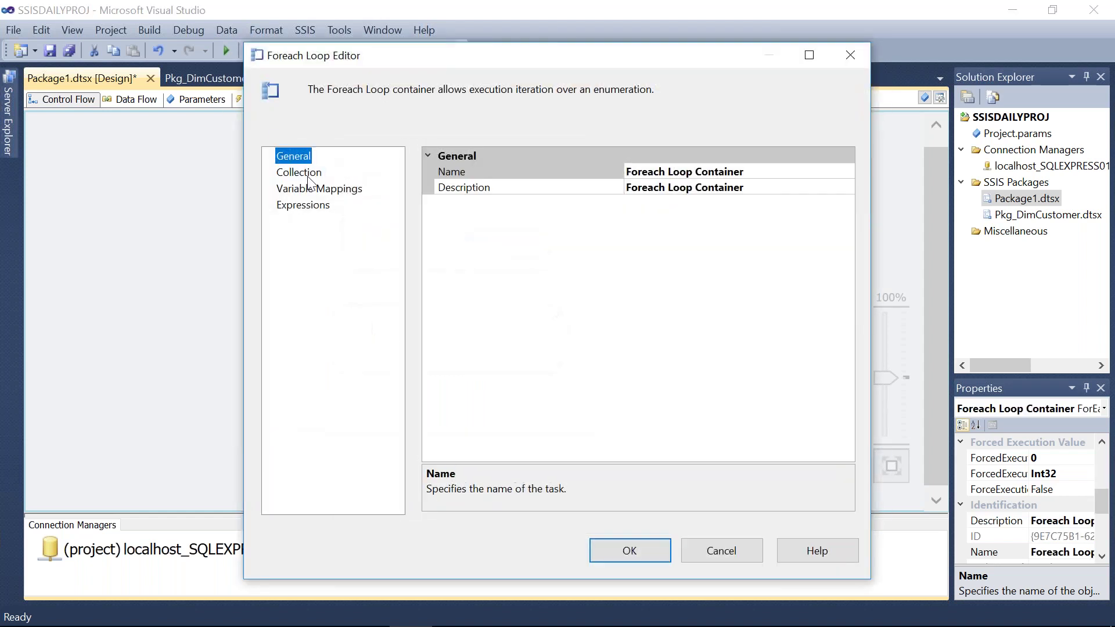
pyautogui.click(299, 172)
pyautogui.click(430, 343)
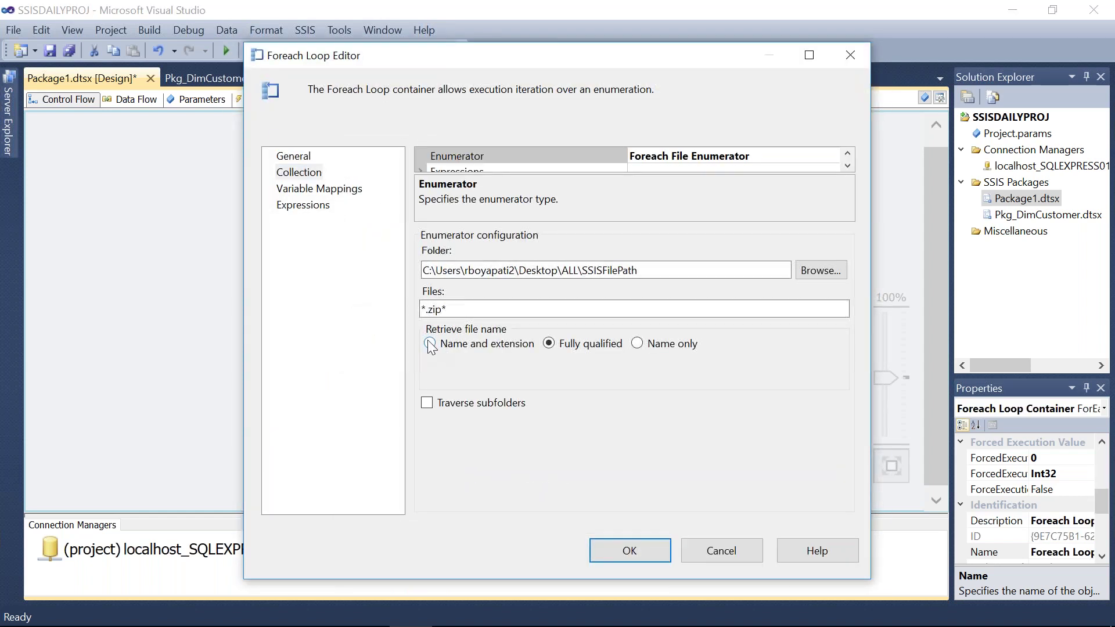
pyautogui.click(612, 543)
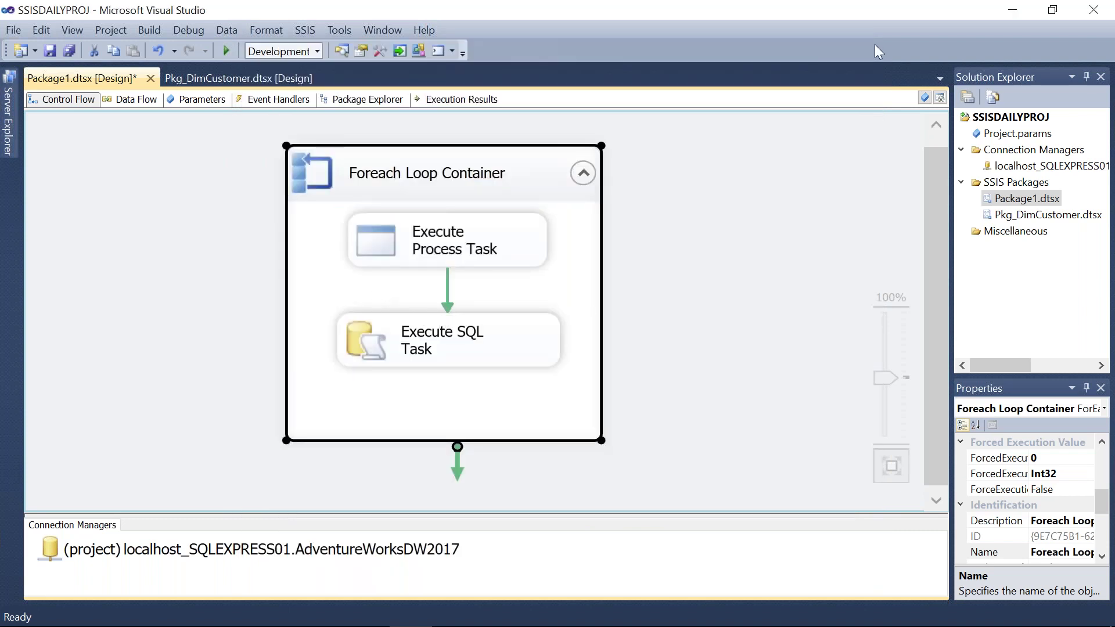
pyautogui.moveTo(309, 148)
pyautogui.mouseDown()
pyautogui.moveTo(627, 192)
pyautogui.moveTo(282, 204)
pyautogui.mouseUp()
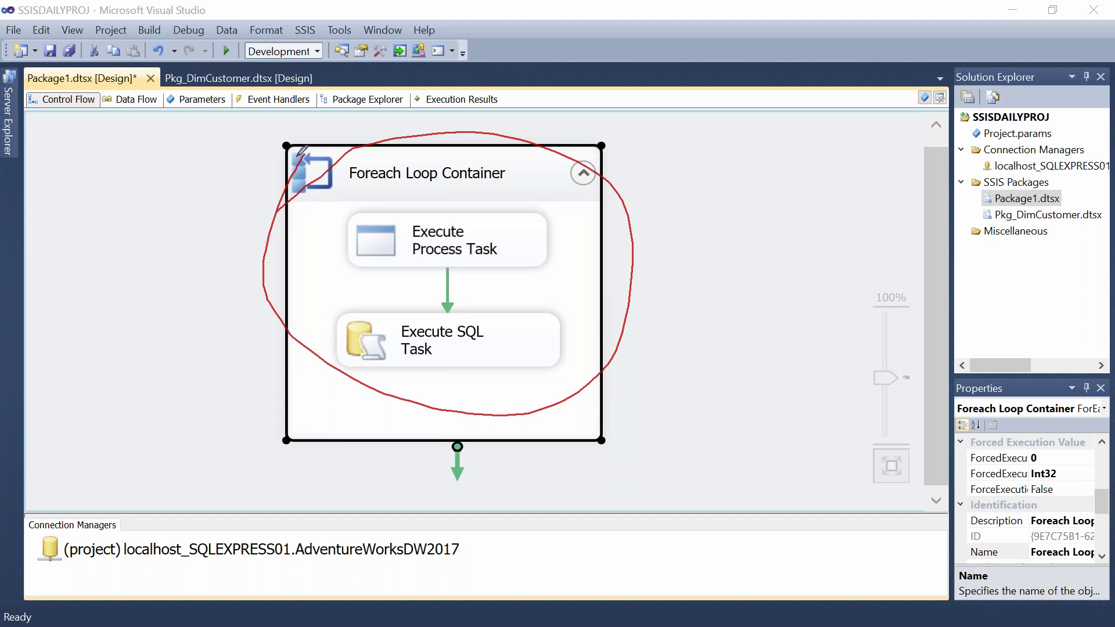
pyautogui.moveTo(523, 491)
pyautogui.mouseDown()
pyautogui.moveTo(358, 145)
pyautogui.moveTo(464, 482)
pyautogui.moveTo(251, 125)
pyautogui.mouseUp()
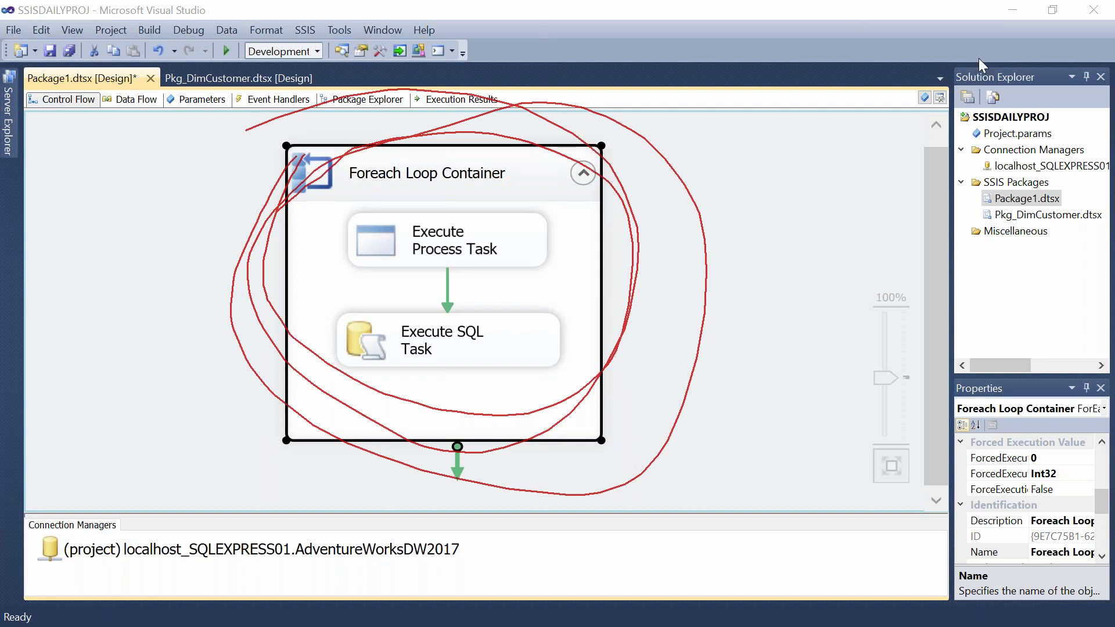
pyautogui.press('Escape')
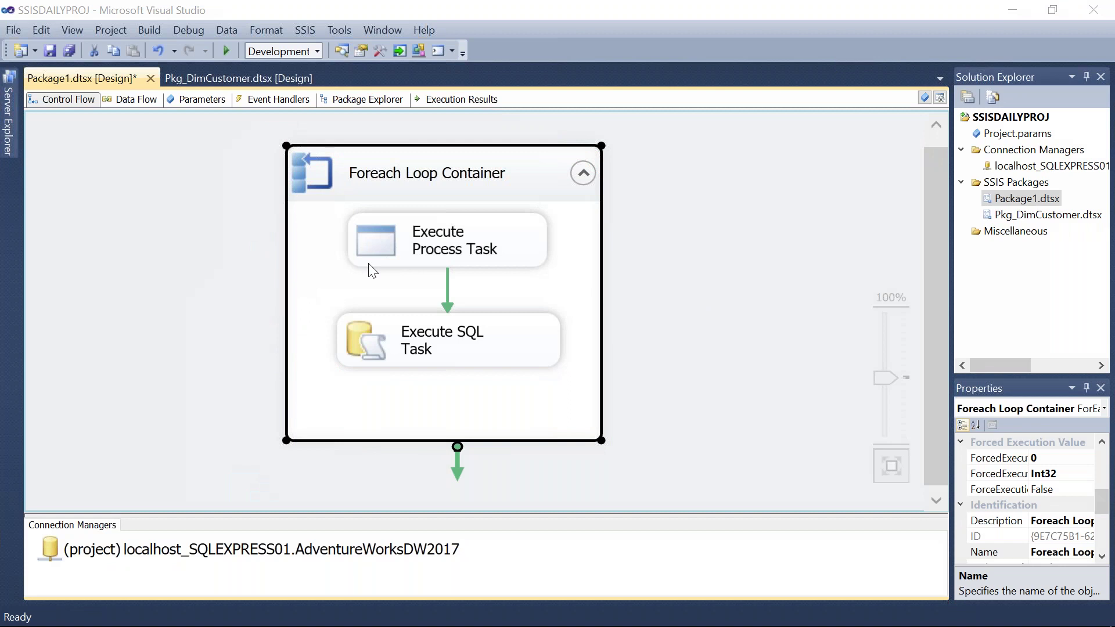
# Check the StandardOutputVariable assigned in the Execute Process Task, and close its editor without saving.
pyautogui.doubleClick(372, 242)
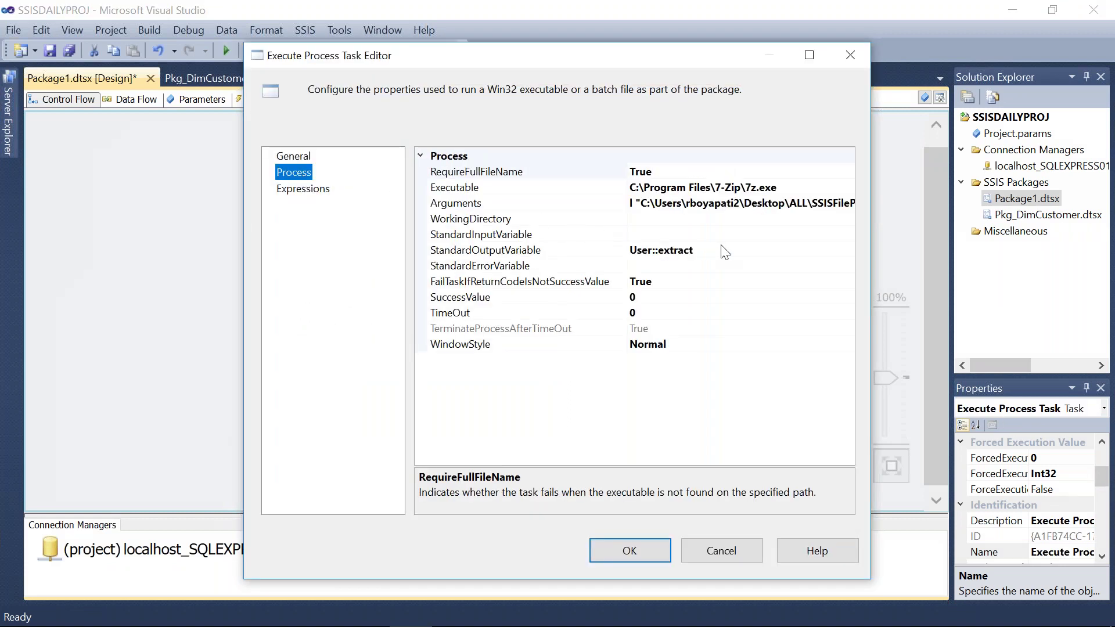
pyautogui.click(711, 250)
pyautogui.press('Return')
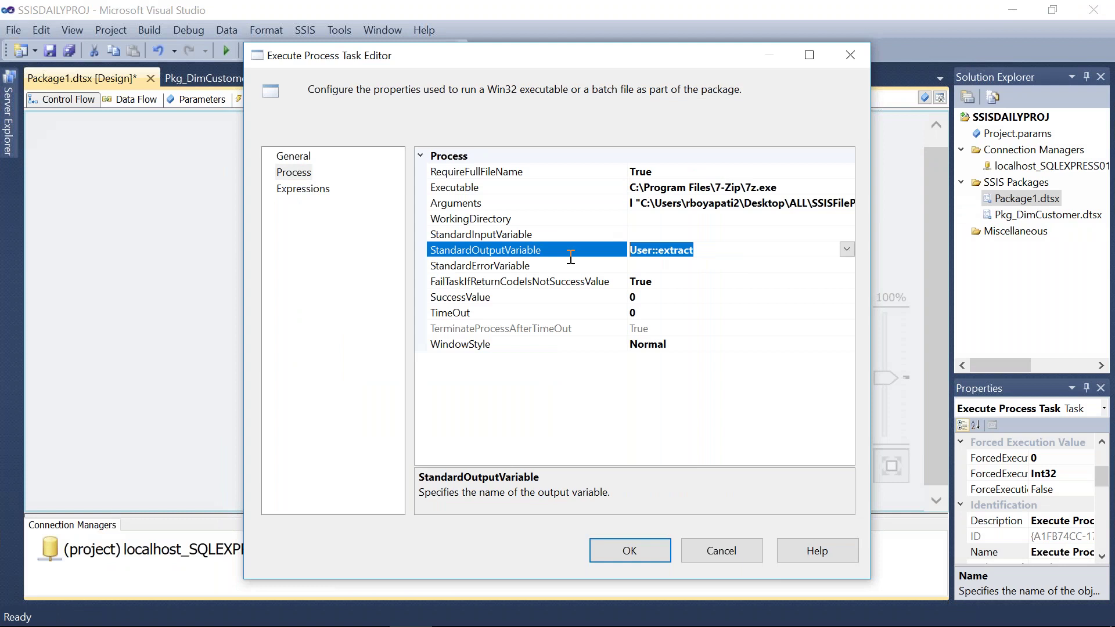
pyautogui.click(722, 557)
pyautogui.click(722, 558)
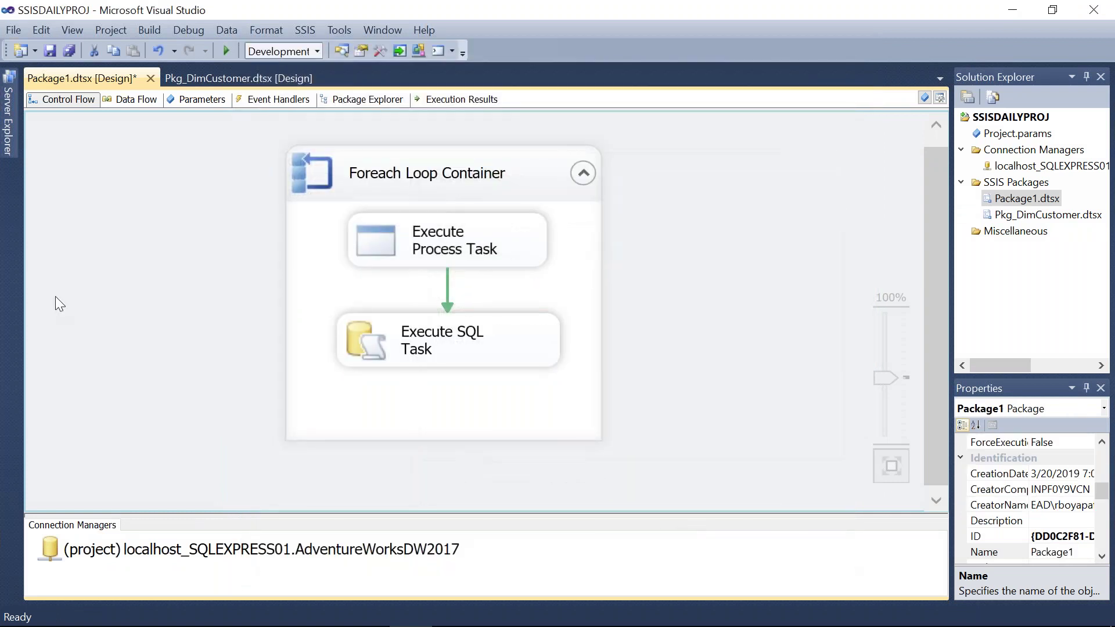
# Set the data type of the package variable extract to String and close the variables list.
pyautogui.rightClick(56, 297)
pyautogui.click(120, 259)
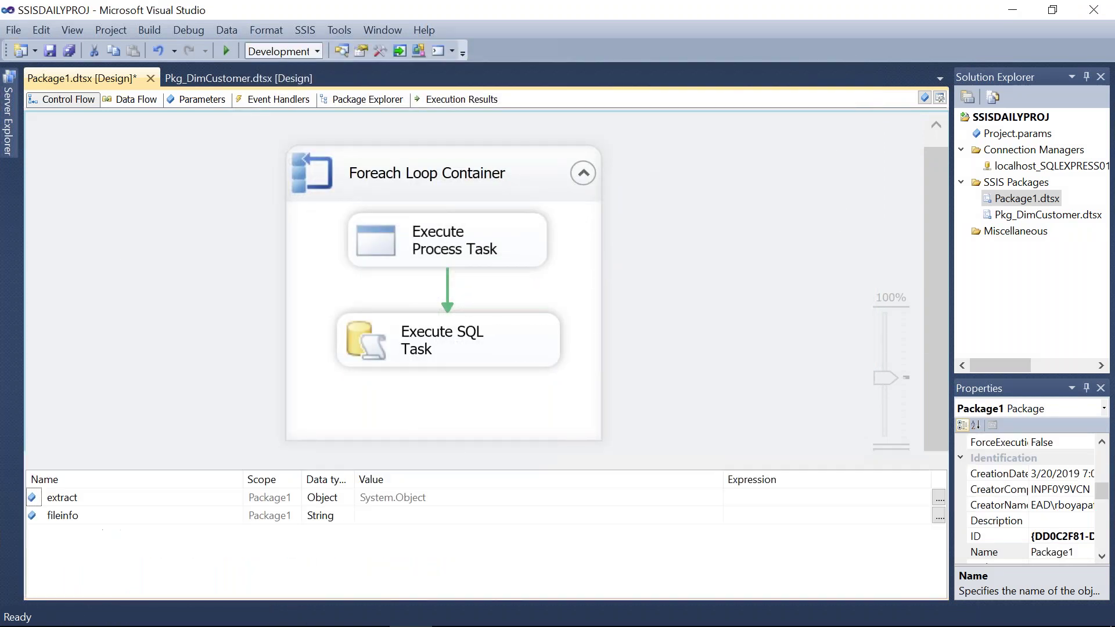
pyautogui.click(346, 500)
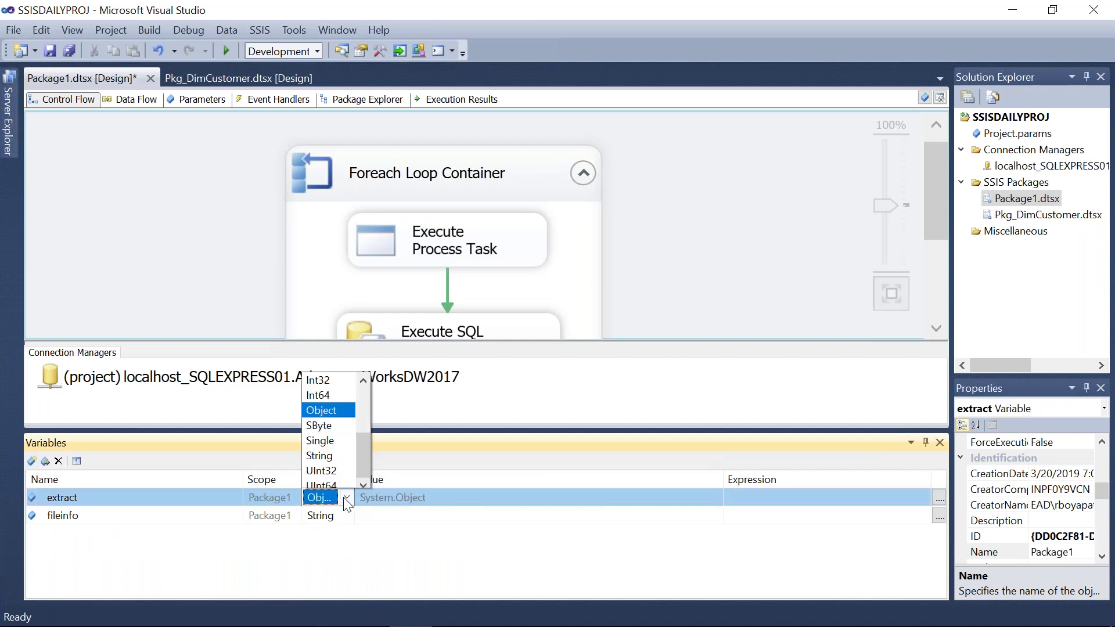
pyautogui.click(325, 449)
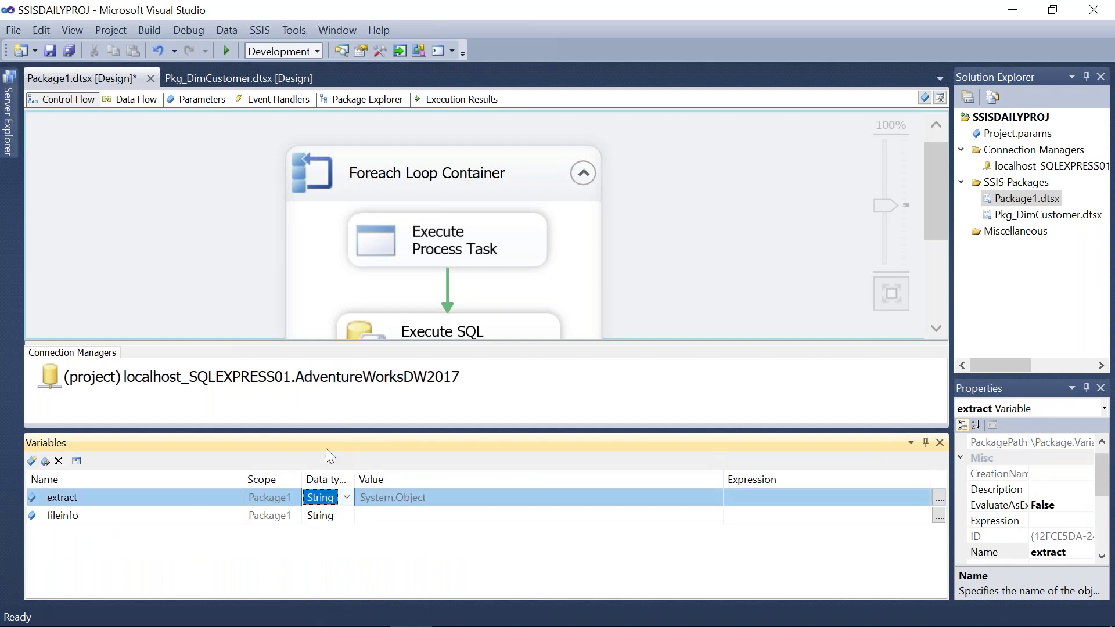
pyautogui.click(939, 442)
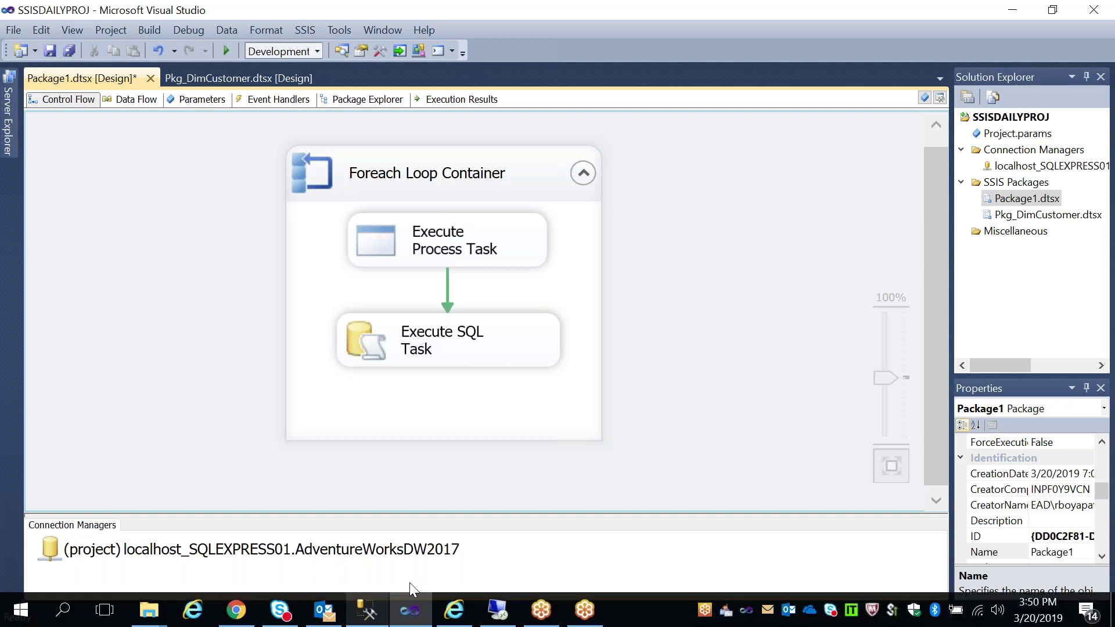
# In SQL Server Management Studio, copy the quoted 7-Zip archive listing from SQLQuery7 into a new query.
pyautogui.click(370, 610)
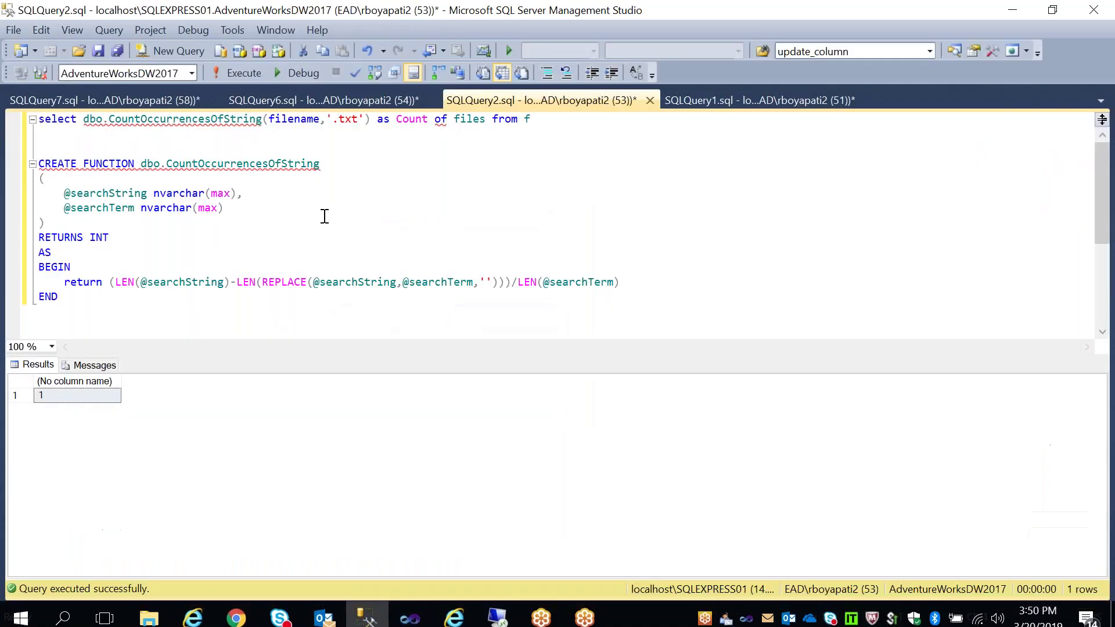
pyautogui.click(144, 100)
pyautogui.hotkey('ctrl', 'r')
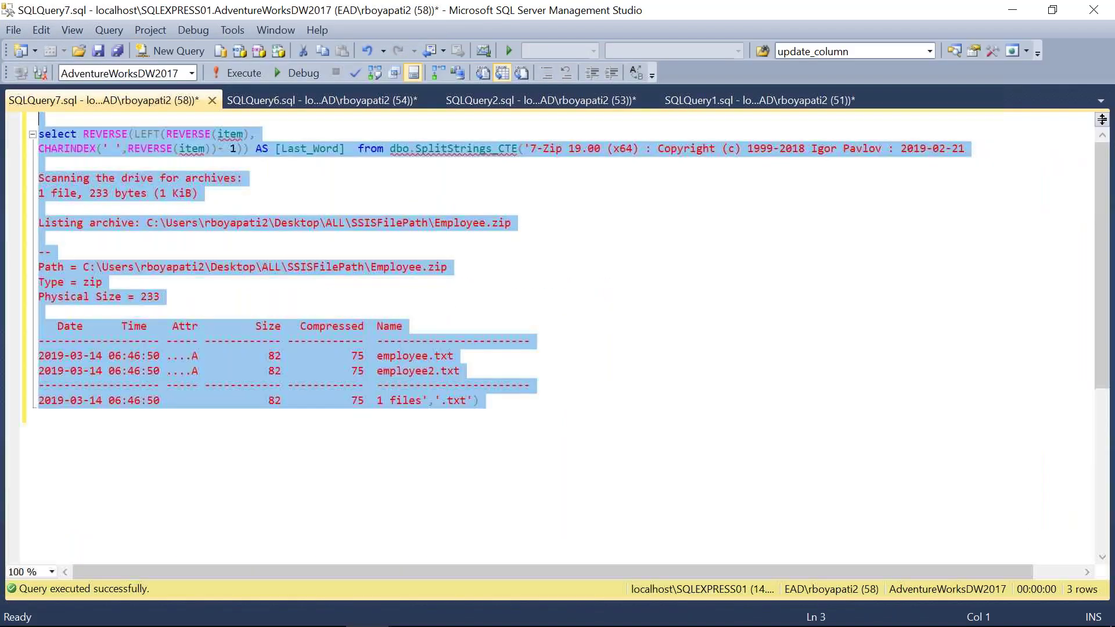
pyautogui.click(492, 408)
pyautogui.click(475, 400)
pyautogui.moveTo(427, 400); pyautogui.dragTo(526, 145)
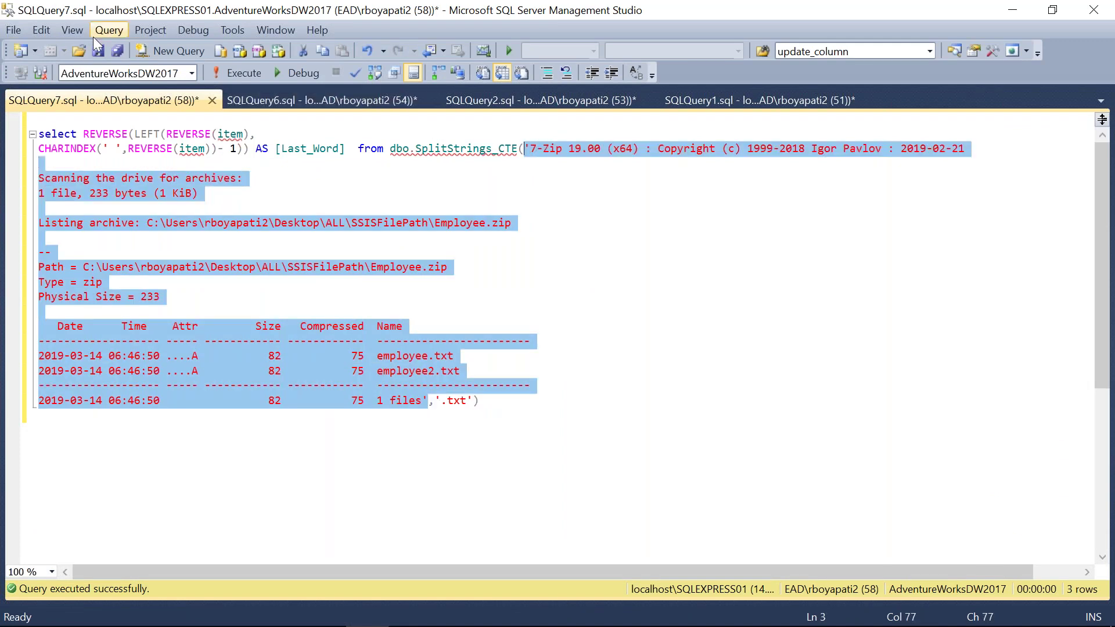
pyautogui.hotkey('ctrl', 'c')
pyautogui.hotkey('ctrl', 'n')
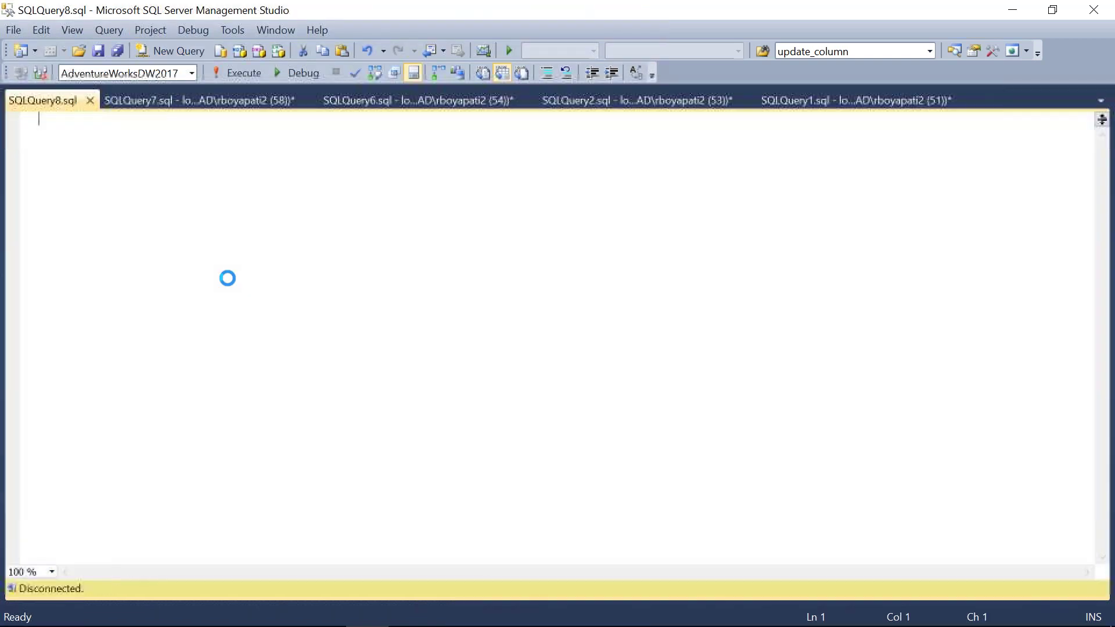
pyautogui.hotkey('ctrl', 'v')
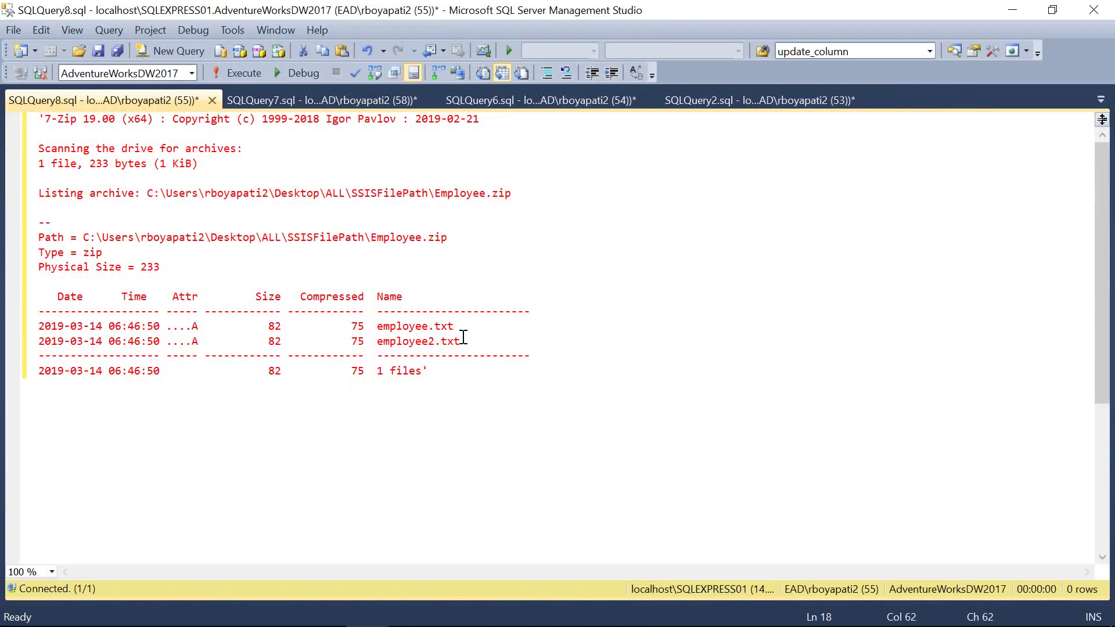
# Examine the employee.txt and employee2.txt rows in the copied archive listing, and return to the SSIS package in Visual Studio.
pyautogui.click(461, 330)
pyautogui.keyDown('shift'); pyautogui.click(198, 326); pyautogui.keyUp('shift')
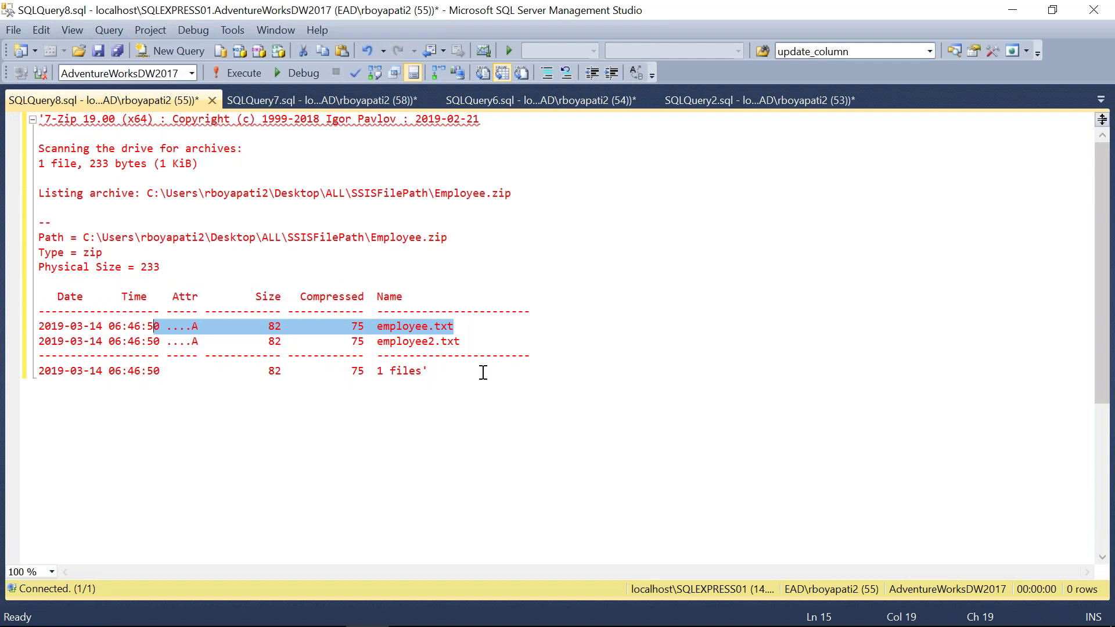
pyautogui.click(478, 343)
pyautogui.keyDown('shift'); pyautogui.click(421, 327); pyautogui.keyUp('shift')
pyautogui.click(515, 431)
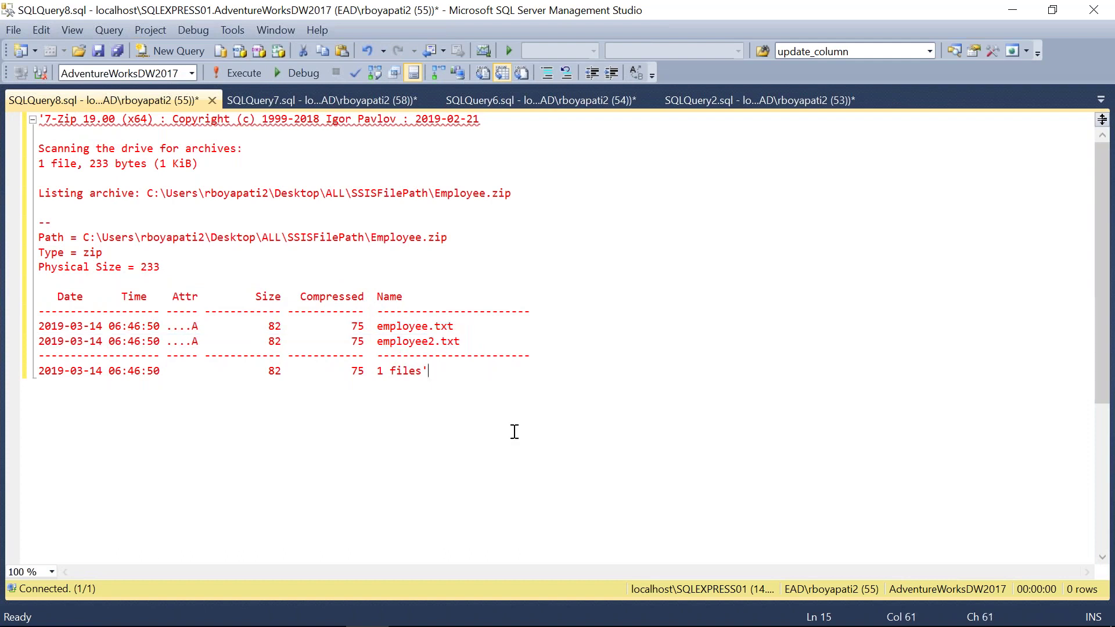
pyautogui.click(414, 612)
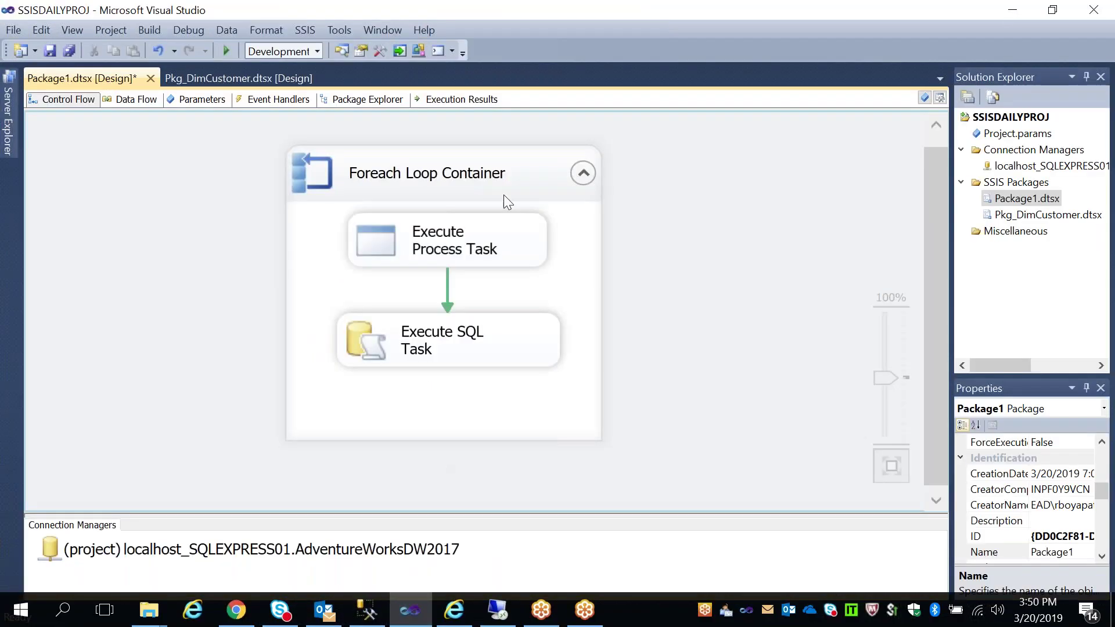
# Examine the full 7-Zip listing and its employee.txt and employee2.txt entries in SQL Server Management Studio, and return to the SSIS package in Visual Studio.
pyautogui.click(503, 194)
pyautogui.click(457, 241)
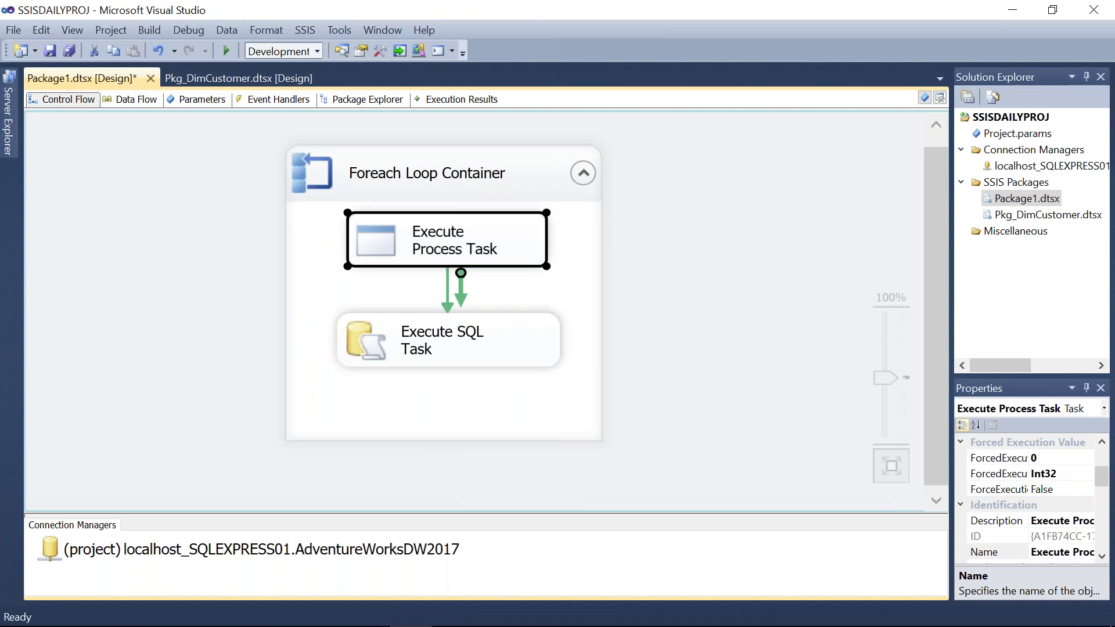
pyautogui.moveTo(410, 618)
pyautogui.click(366, 617)
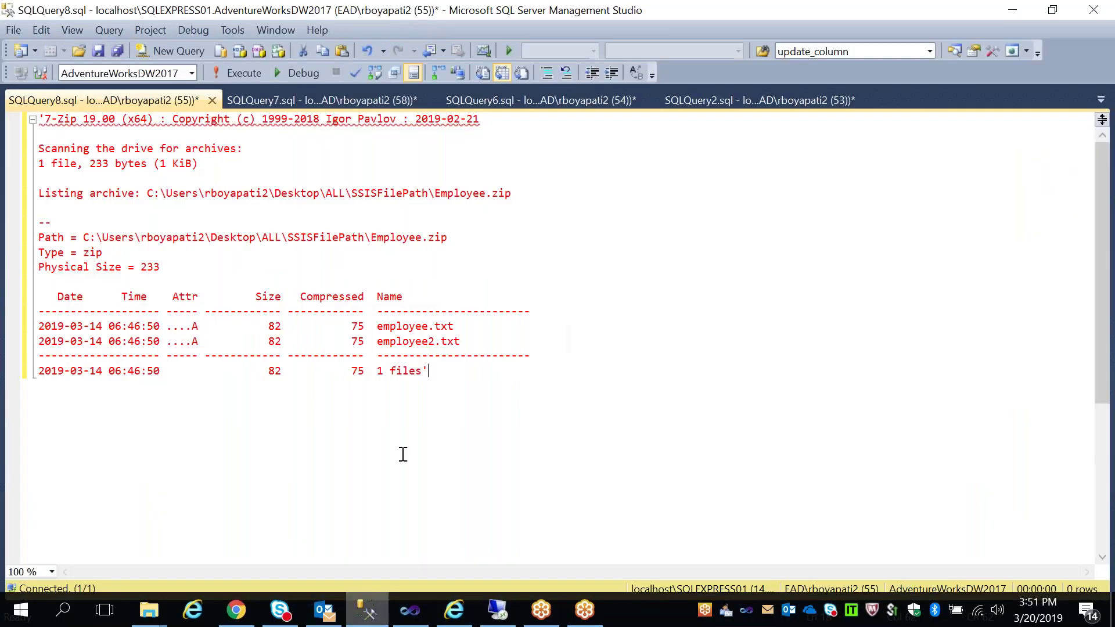
pyautogui.moveTo(464, 382); pyautogui.dragTo(9, 76)
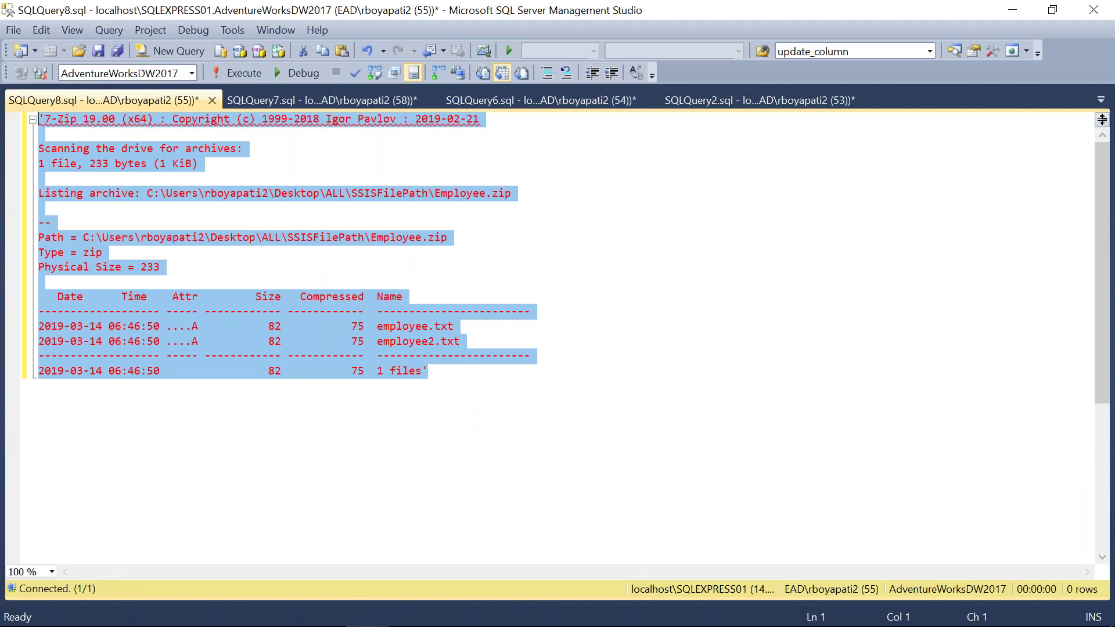
pyautogui.click(247, 224)
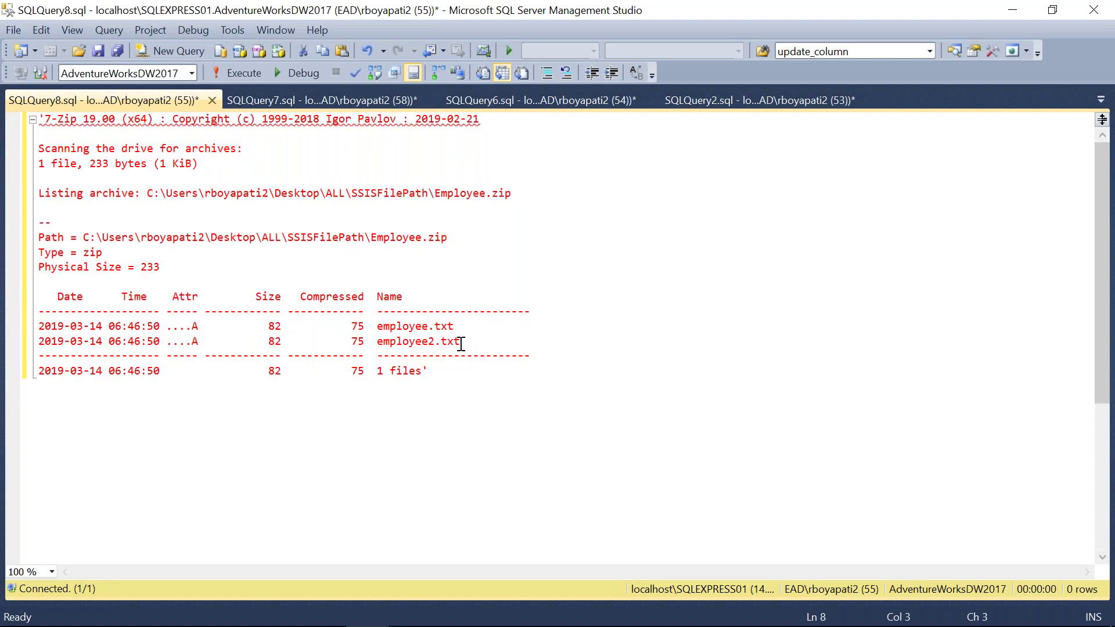
pyautogui.click(434, 376)
pyautogui.moveTo(454, 326); pyautogui.dragTo(378, 326)
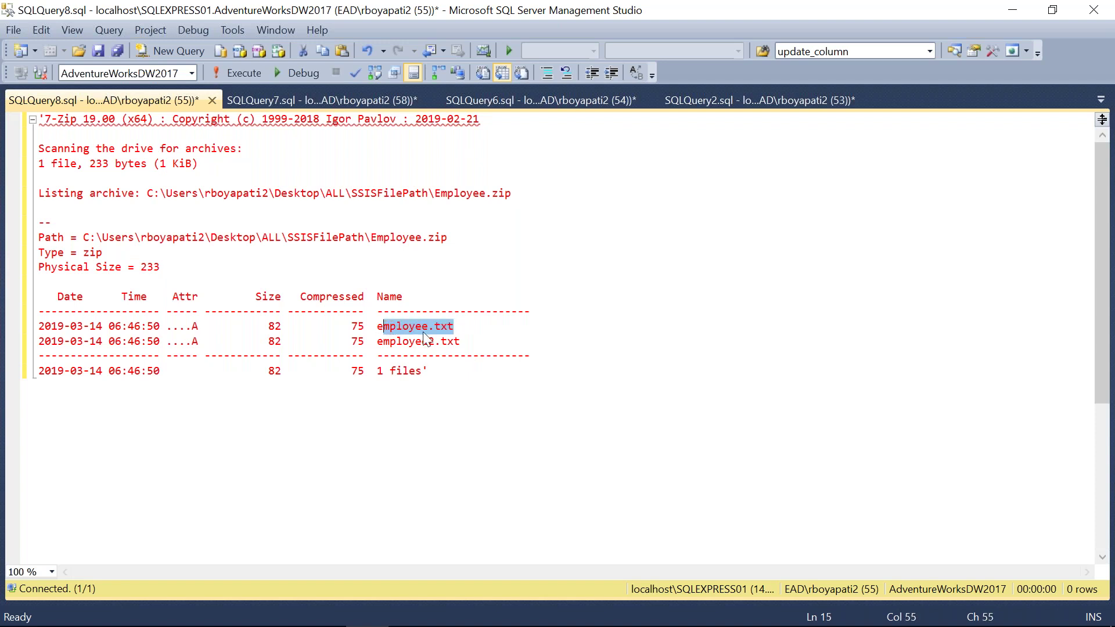
pyautogui.moveTo(461, 342); pyautogui.dragTo(376, 344)
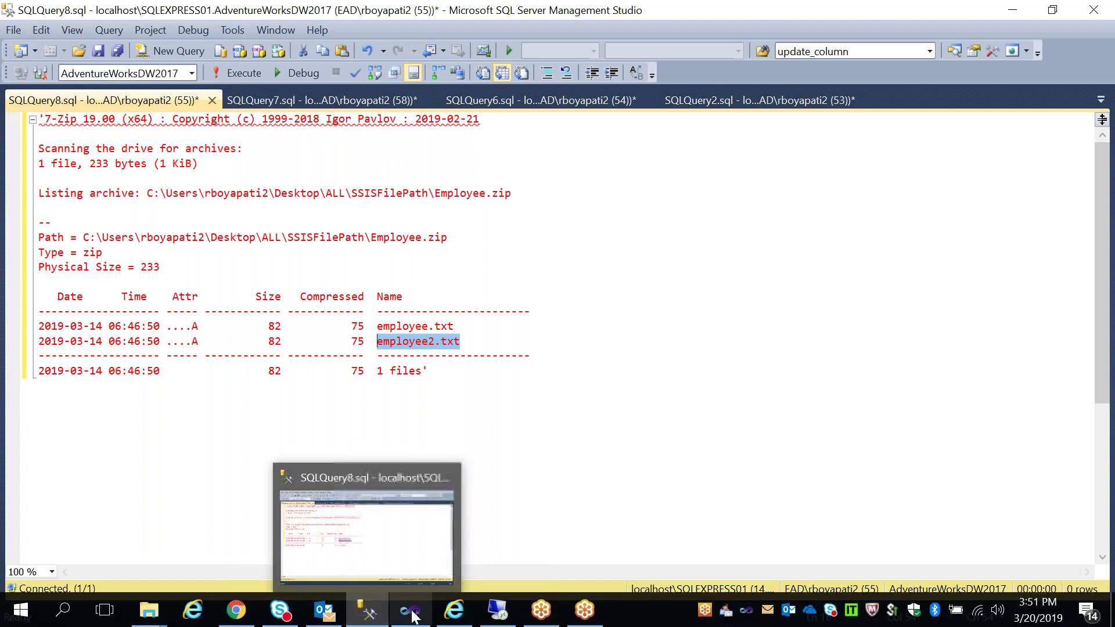
pyautogui.moveTo(411, 616)
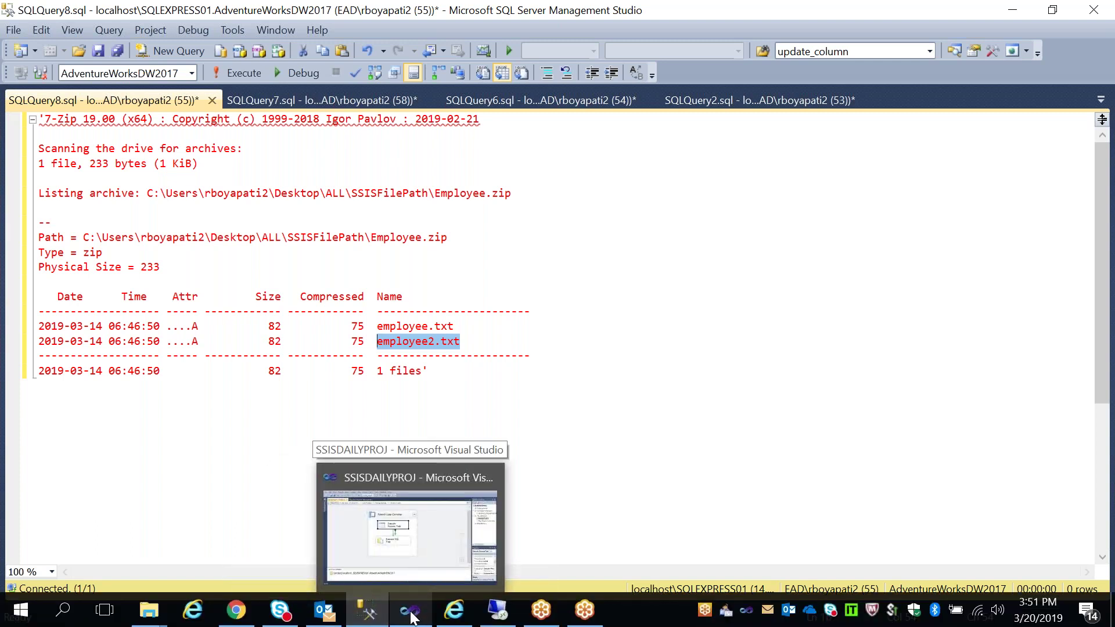
pyautogui.click(411, 615)
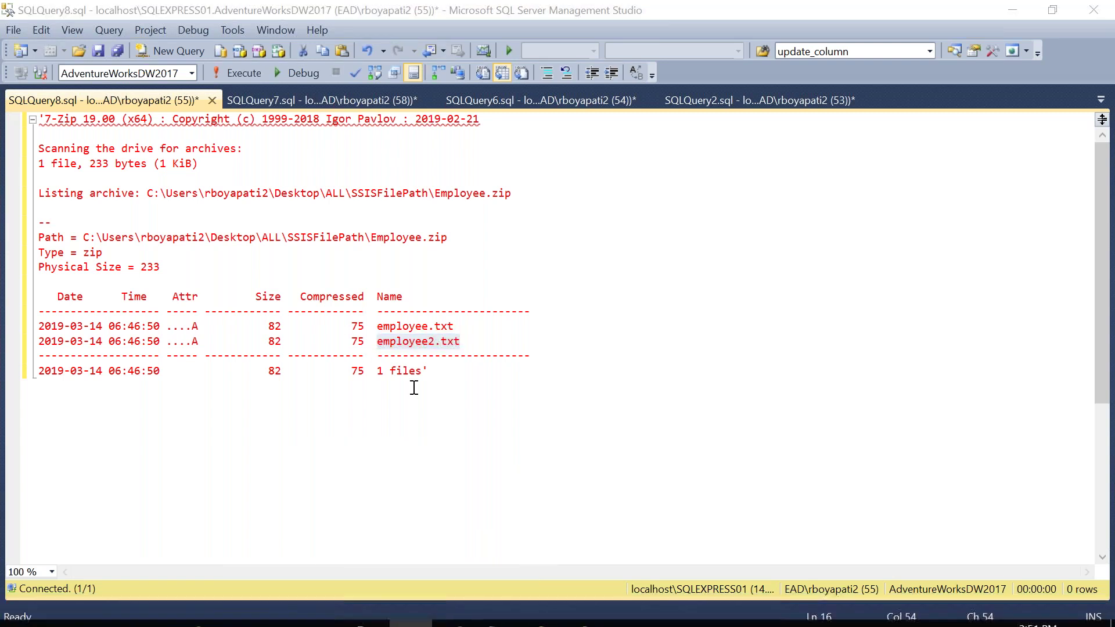
pyautogui.moveTo(425, 611)
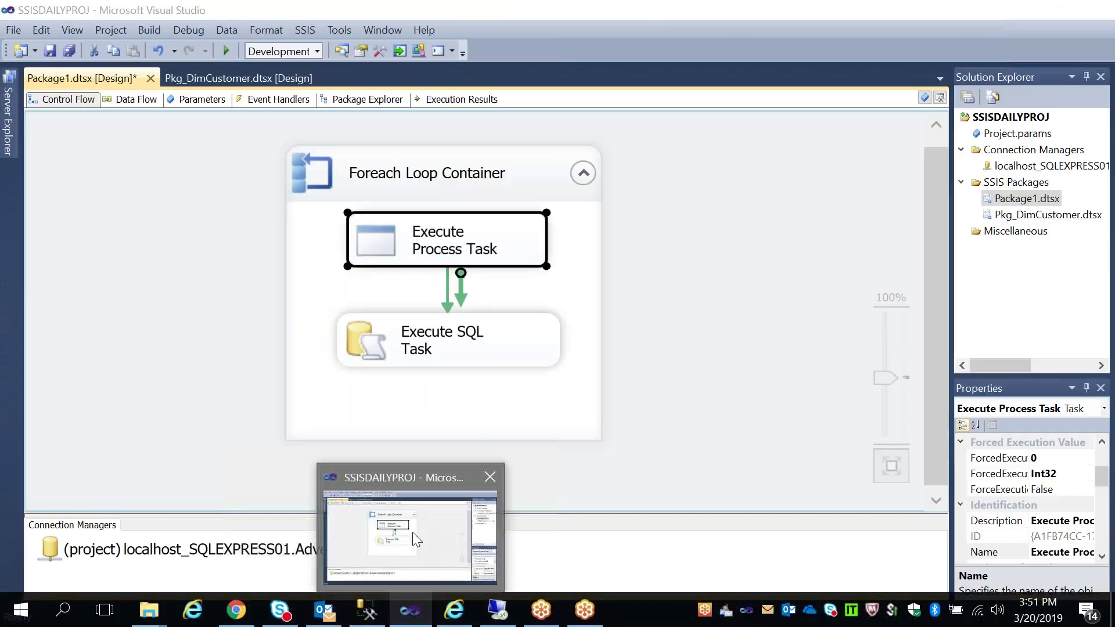
pyautogui.click(412, 532)
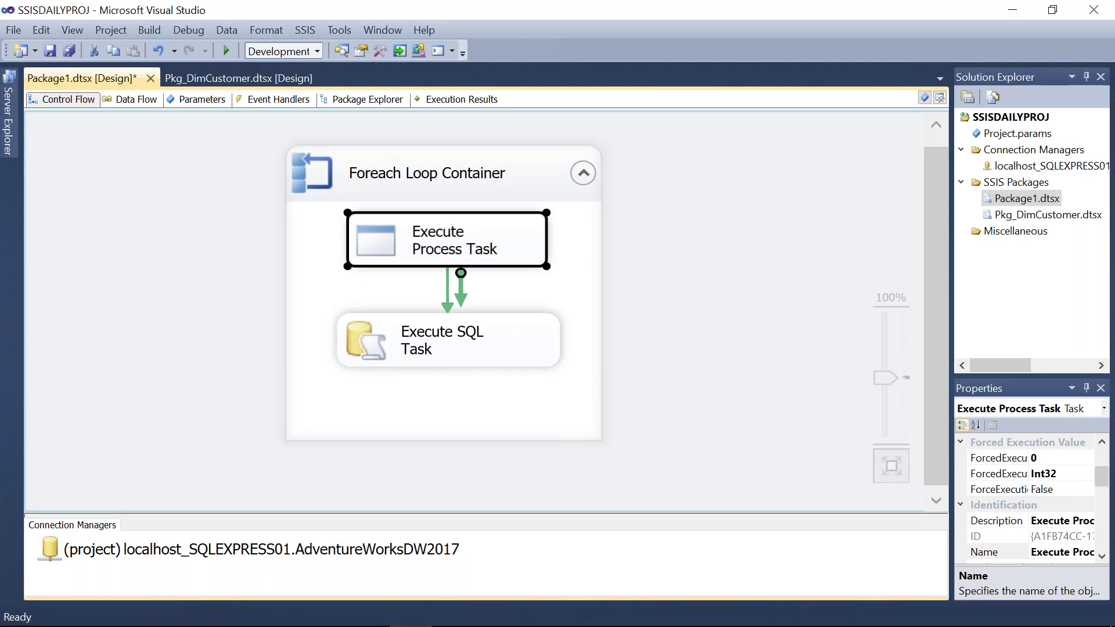
# Switch to SQL Server Management Studio, open SQLQuery2 with the CountOccurrencesOfString function, and hide its results pane.
pyautogui.click(369, 616)
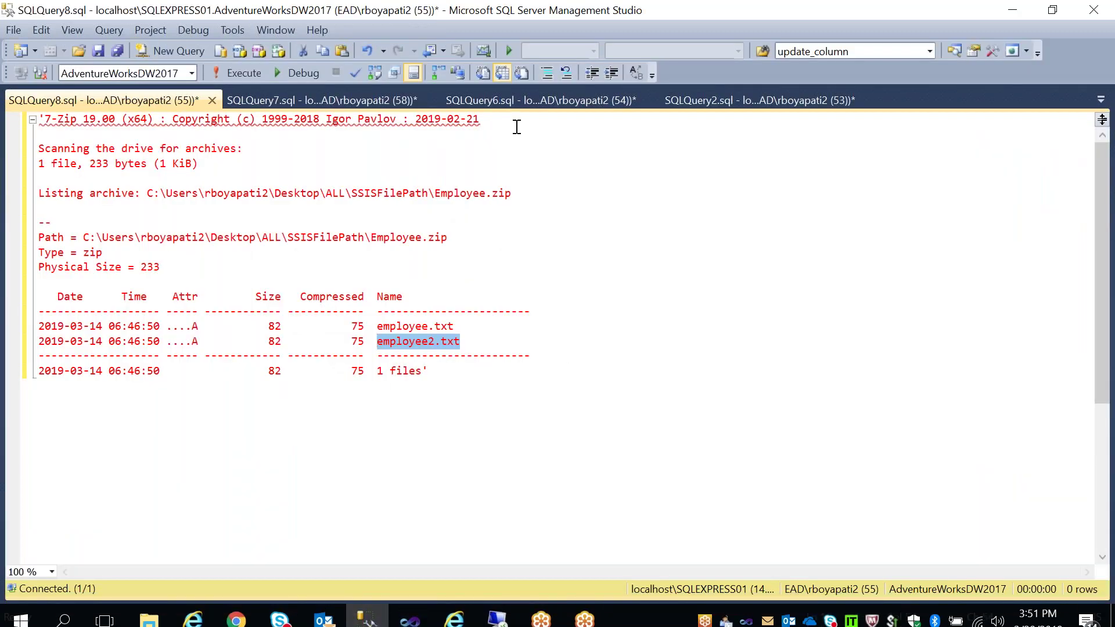
pyautogui.click(722, 102)
pyautogui.click(347, 211)
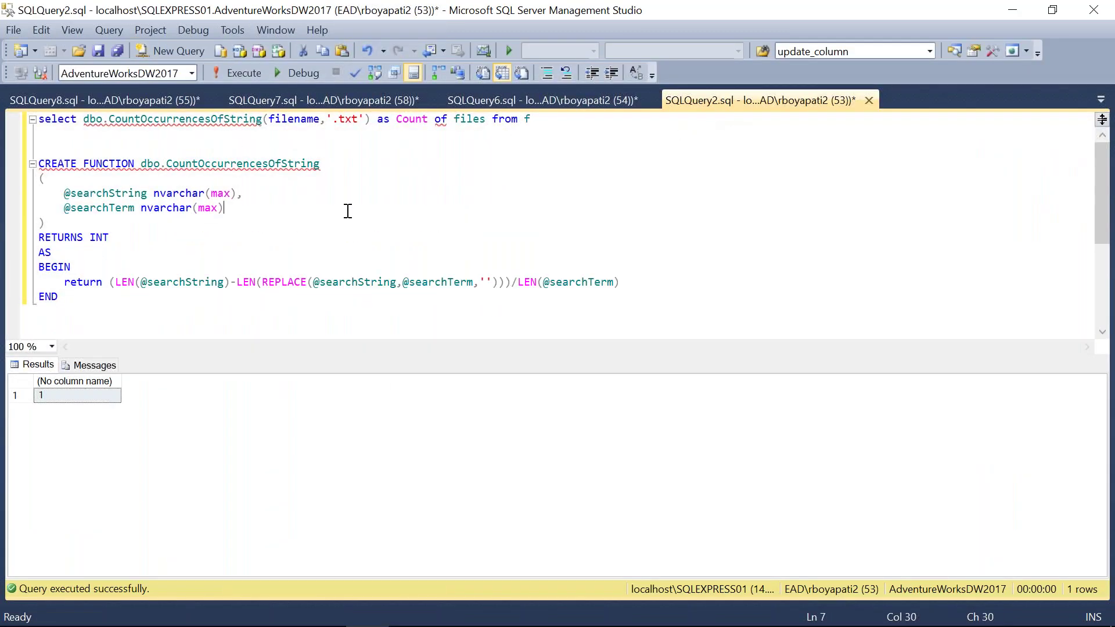
pyautogui.hotkey('ctrl', 'r')
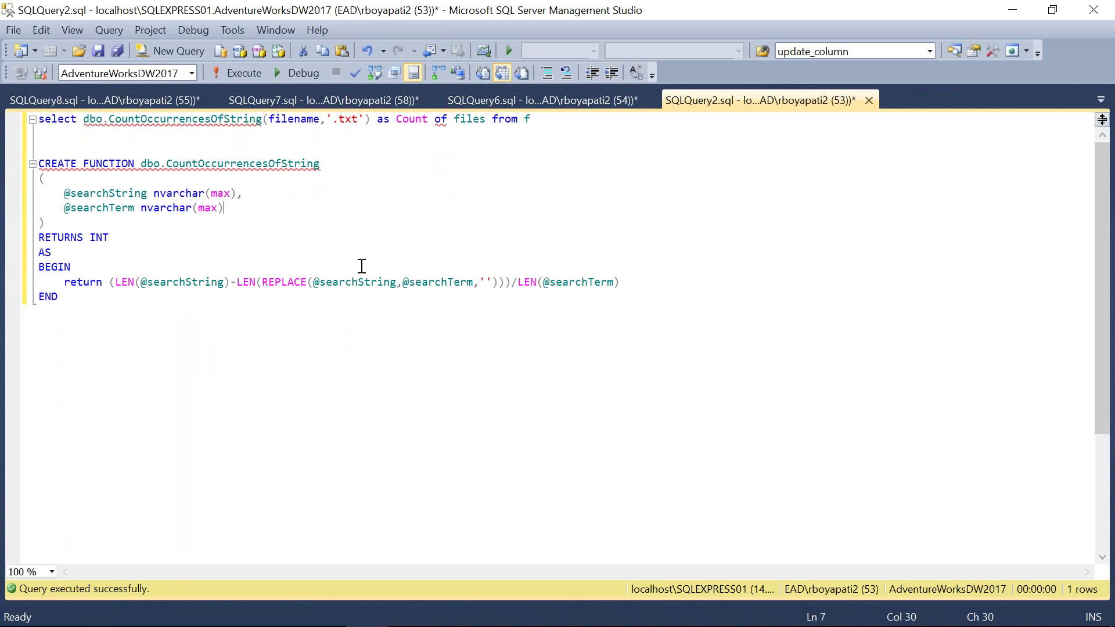
# Examine the .txt extension of employee.txt in the SQLQuery8 archive listing.
pyautogui.click(145, 101)
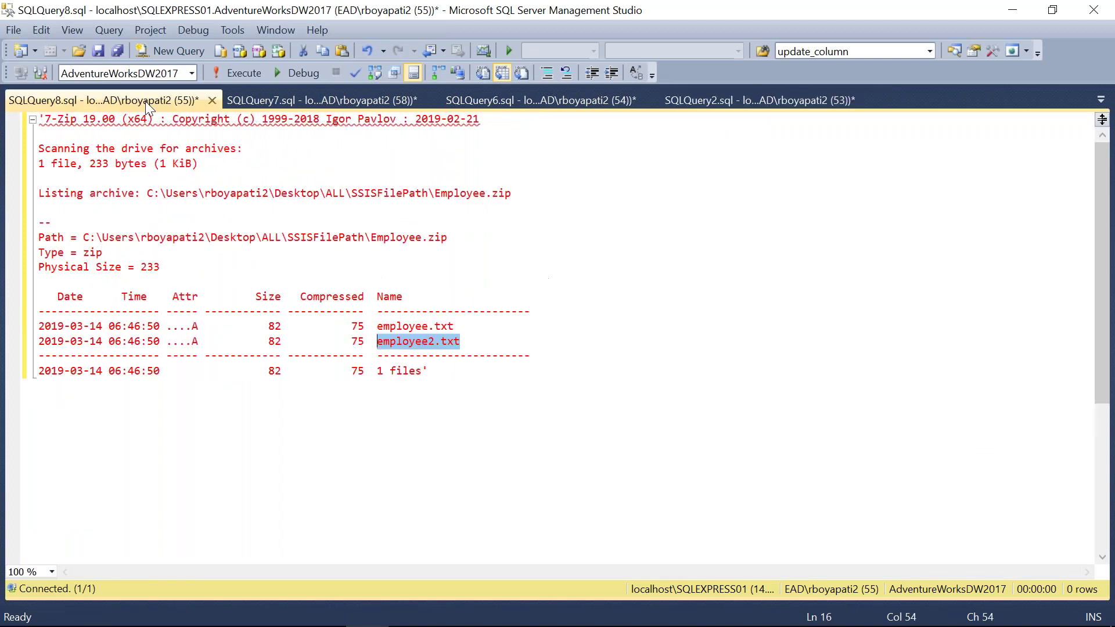
pyautogui.click(458, 330)
pyautogui.moveTo(456, 328); pyautogui.dragTo(431, 329)
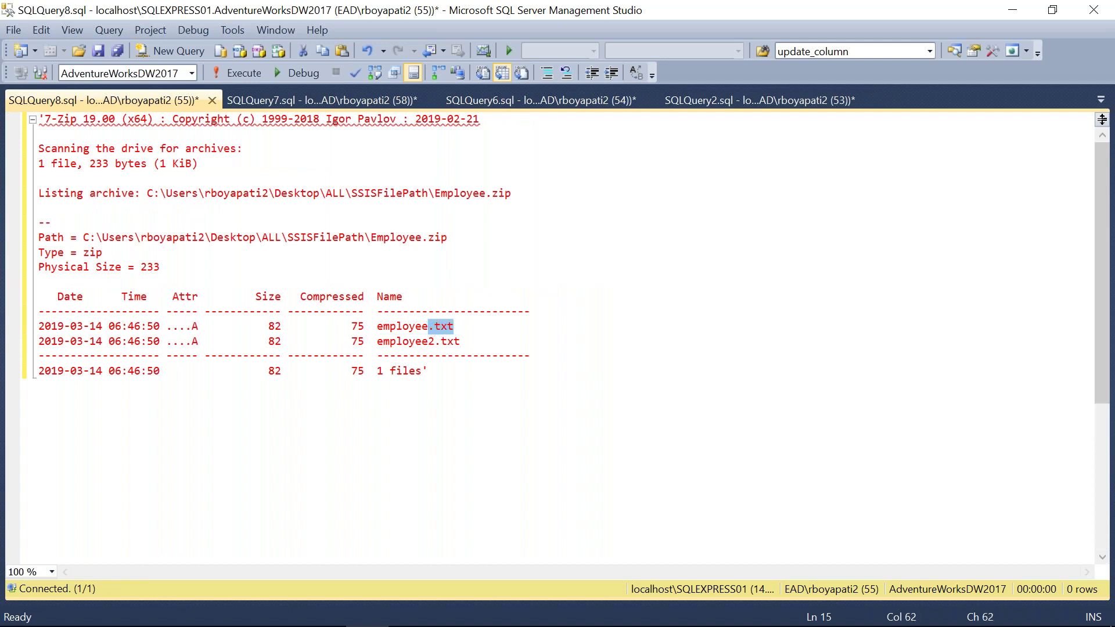
# In SQLQuery2, add the dash-framed comment "to find number of files" above the CREATE FUNCTION statement, with blank lines between them.
pyautogui.click(755, 103)
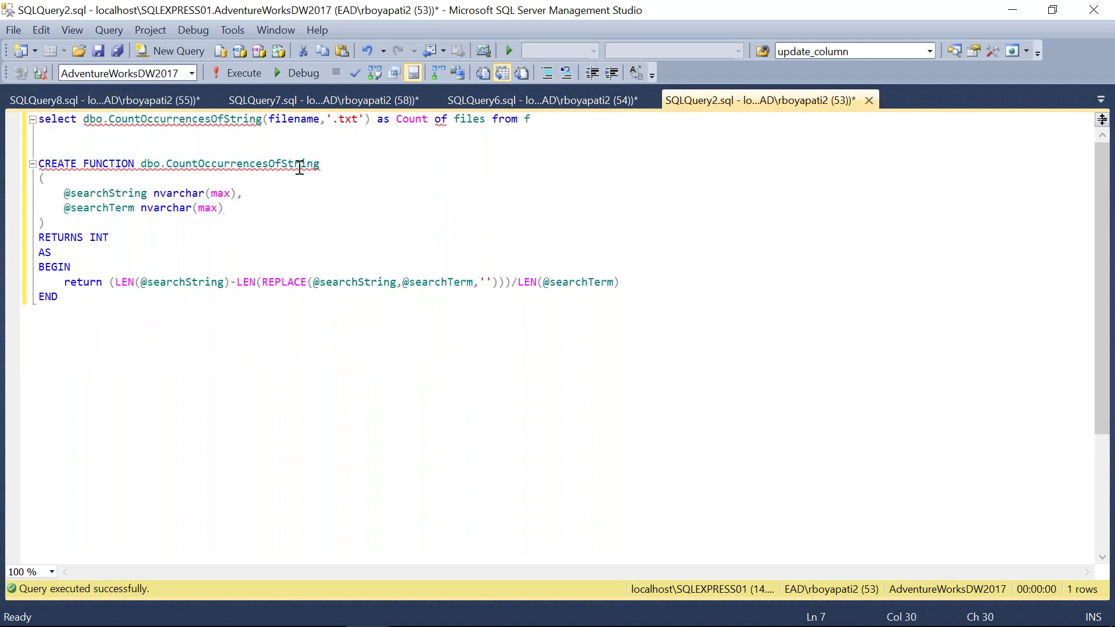
pyautogui.moveTo(104, 332); pyautogui.dragTo(37, 163)
pyautogui.click(45, 149)
pyautogui.press('Return')
pyautogui.press('Return')
pyautogui.press('Return')
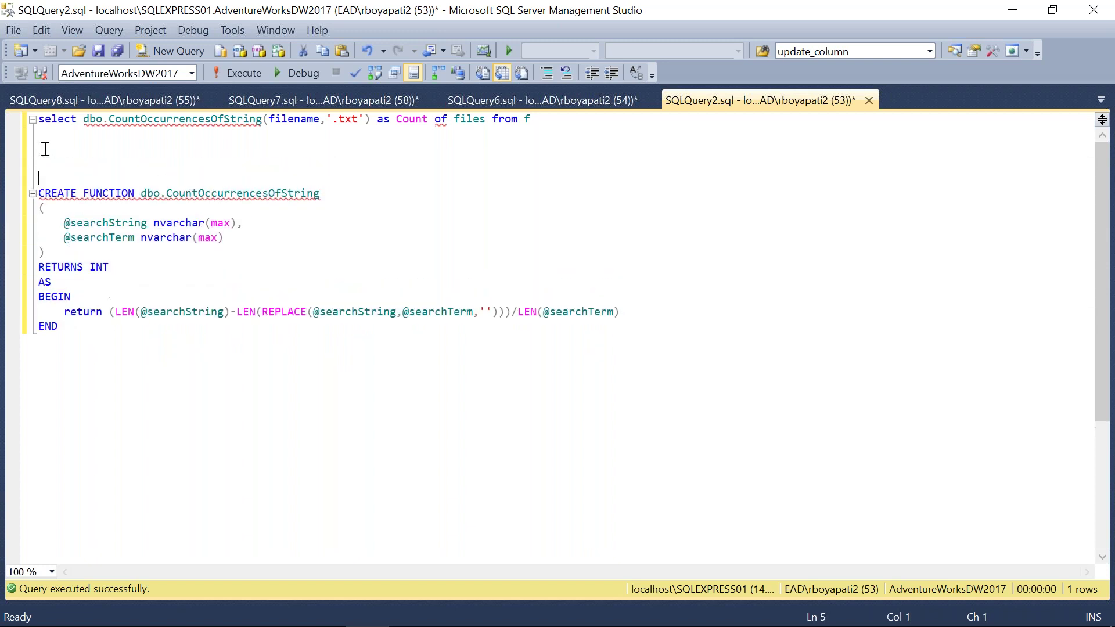
pyautogui.click(46, 150)
pyautogui.write('--------')
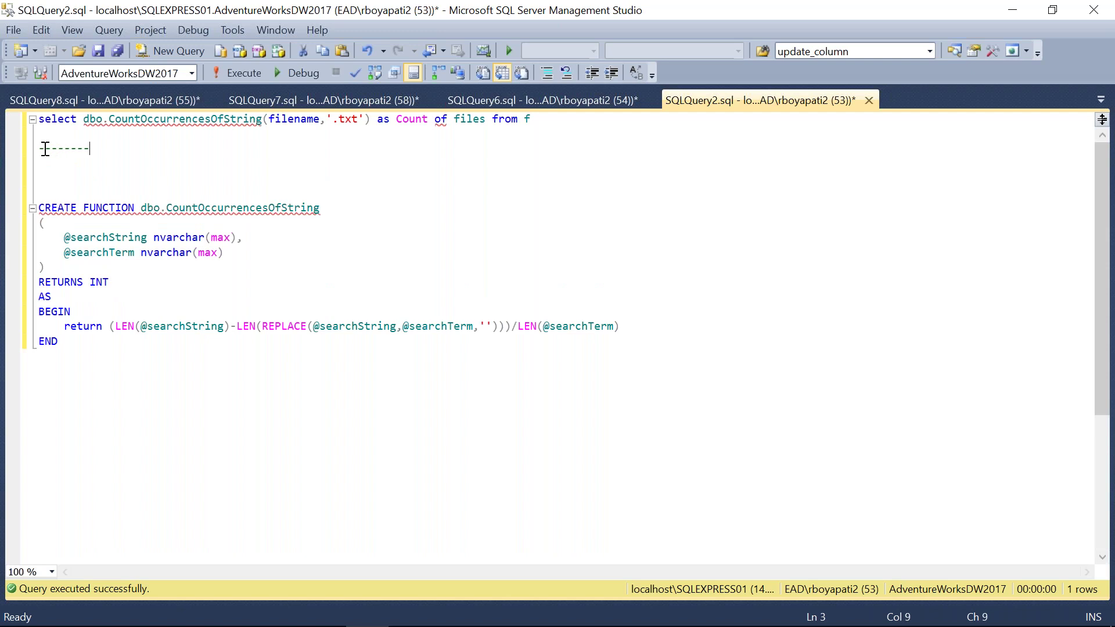
pyautogui.write('----to find number ')
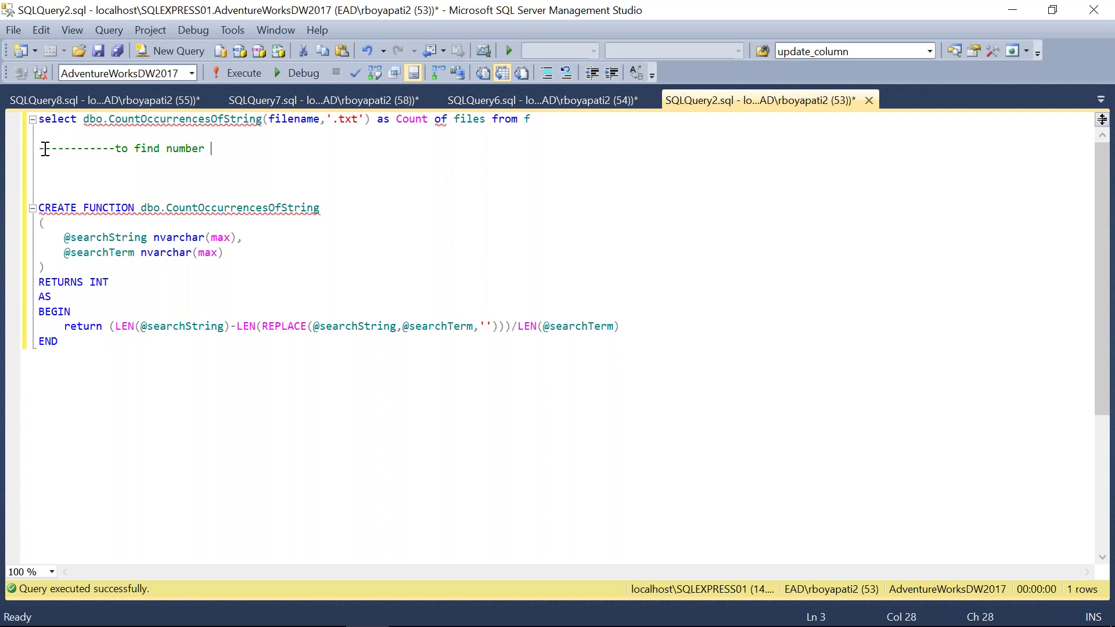
pyautogui.write('of files-----------------')
# Review the CountOccurrencesOfString function definition and the filename argument in the existing select statement that calls it.
pyautogui.moveTo(98, 344); pyautogui.dragTo(41, 193)
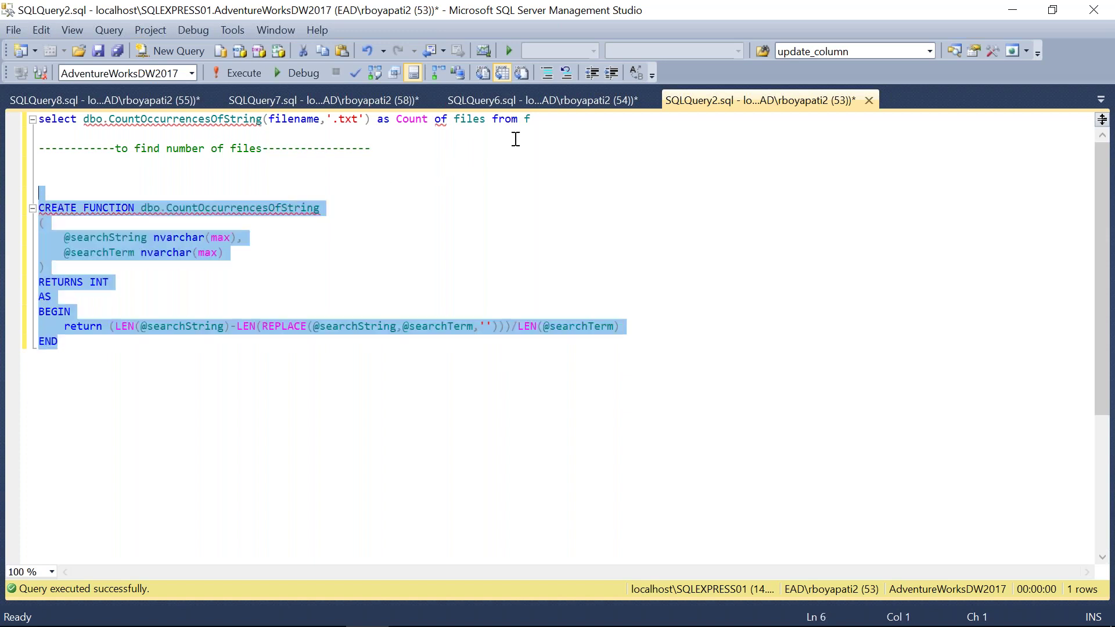
pyautogui.doubleClick(282, 121)
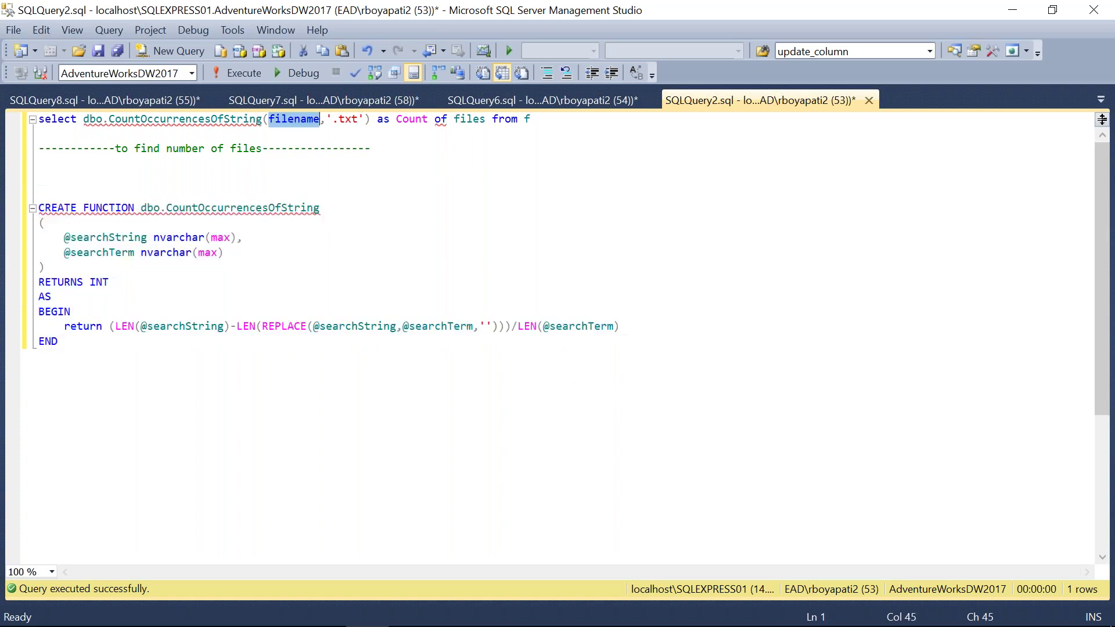
pyautogui.click(371, 159)
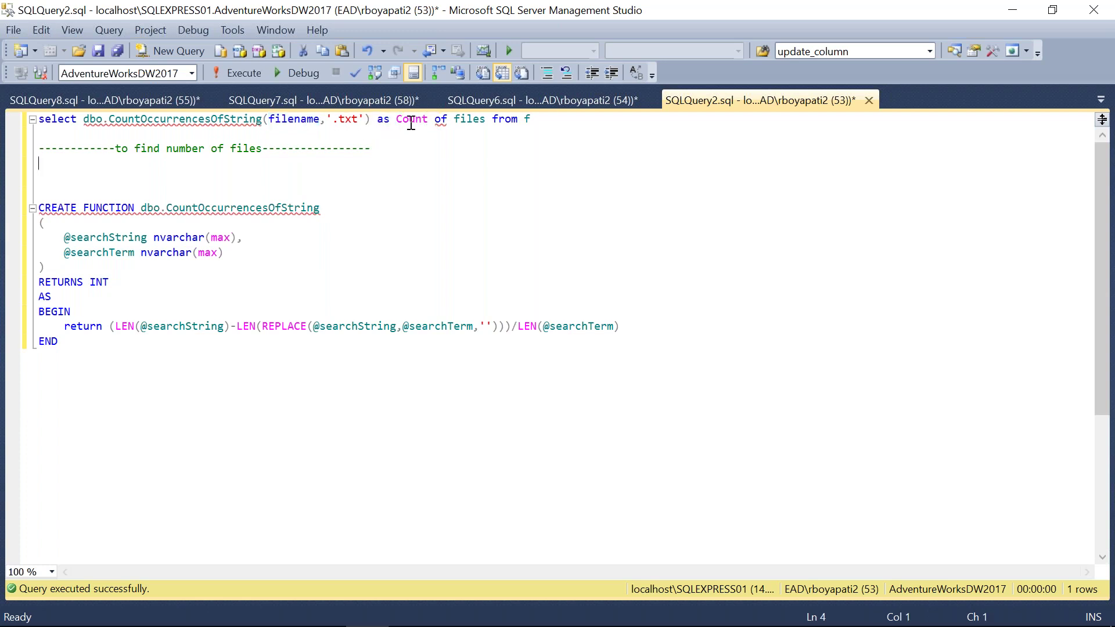
pyautogui.moveTo(429, 120); pyautogui.dragTo(31, 102)
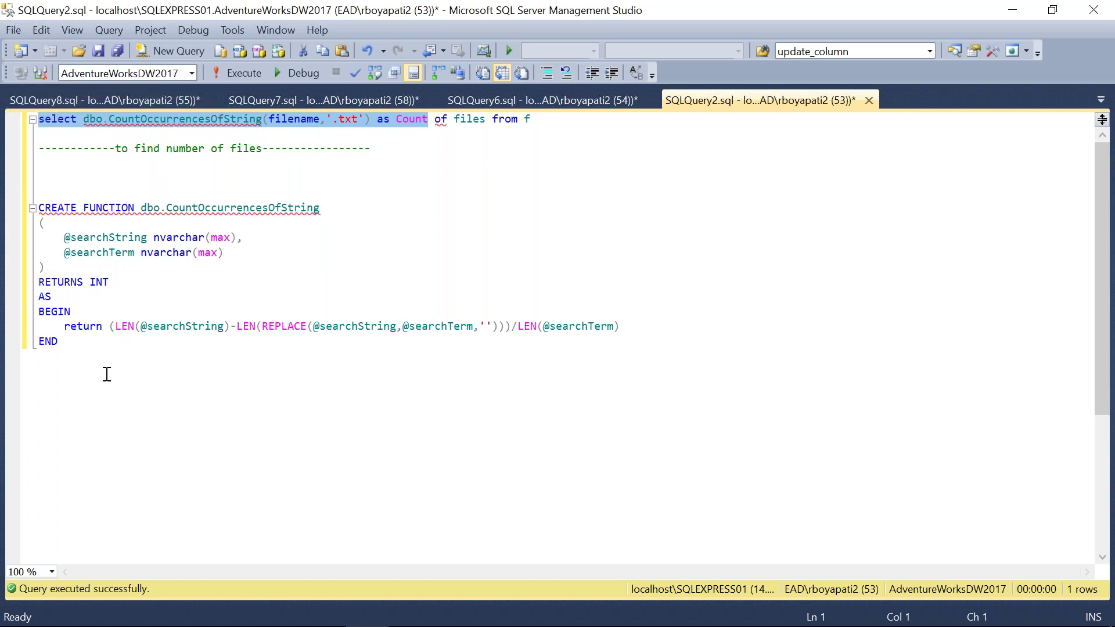
# Below the function definition, start a new select statement calling dbo.CountOccurrencesOfString with an opening parenthesis.
pyautogui.click(79, 390)
pyautogui.press('Return')
pyautogui.press('Return')
pyautogui.press('Return')
pyautogui.press('Return')
pyautogui.write('select')
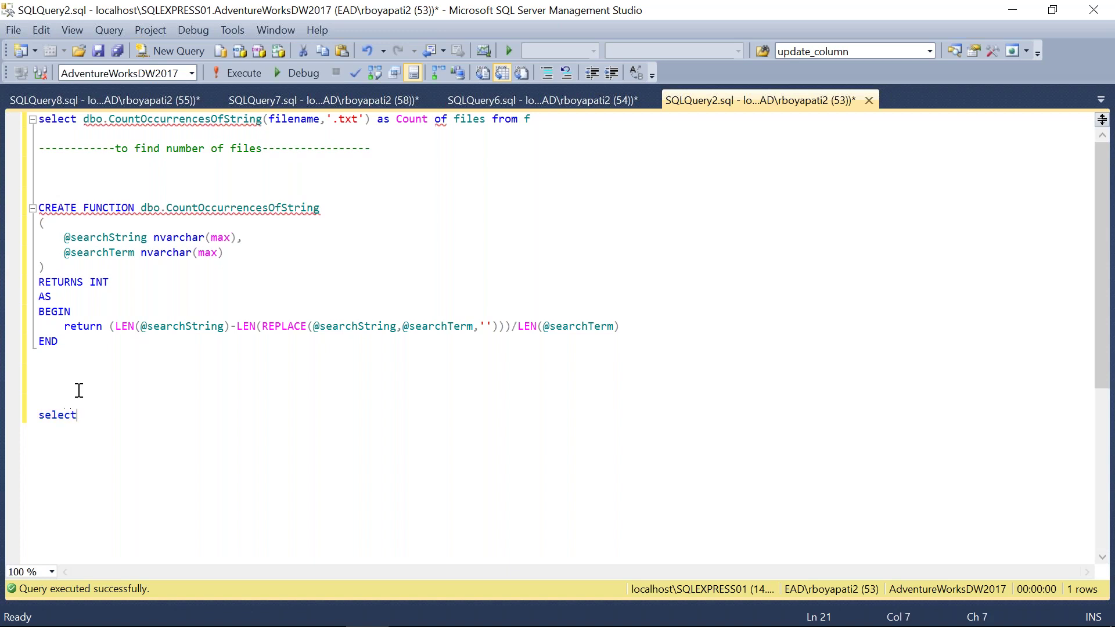
pyautogui.moveTo(320, 208); pyautogui.dragTo(145, 210)
pyautogui.hotkey('ctrl', 'c')
pyautogui.moveTo(144, 211)
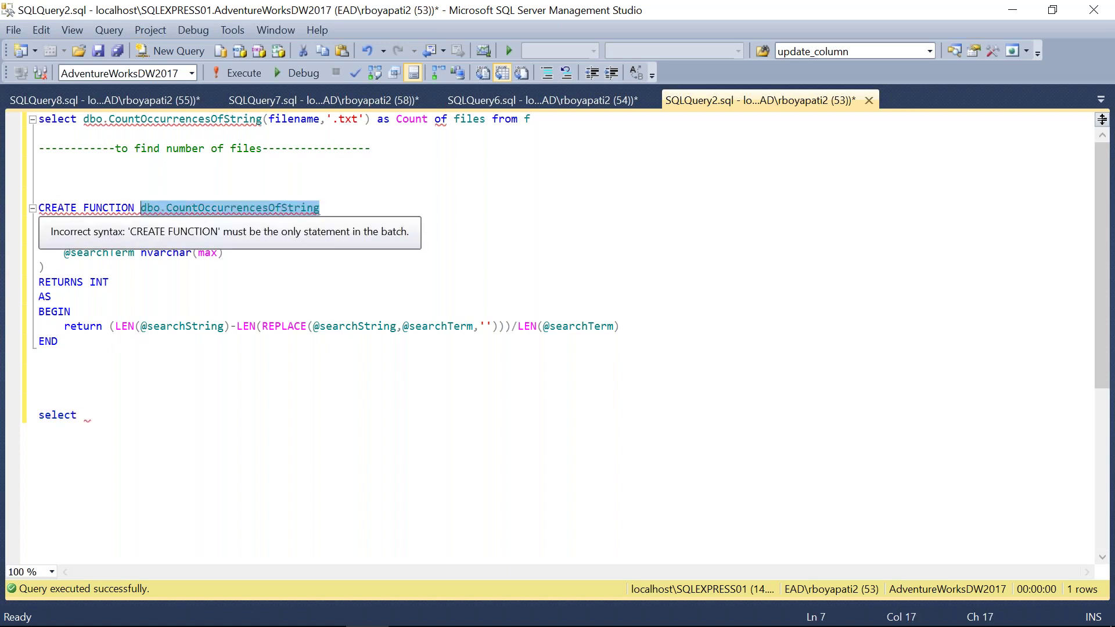
pyautogui.click(90, 415)
pyautogui.hotkey('ctrl', 'v')
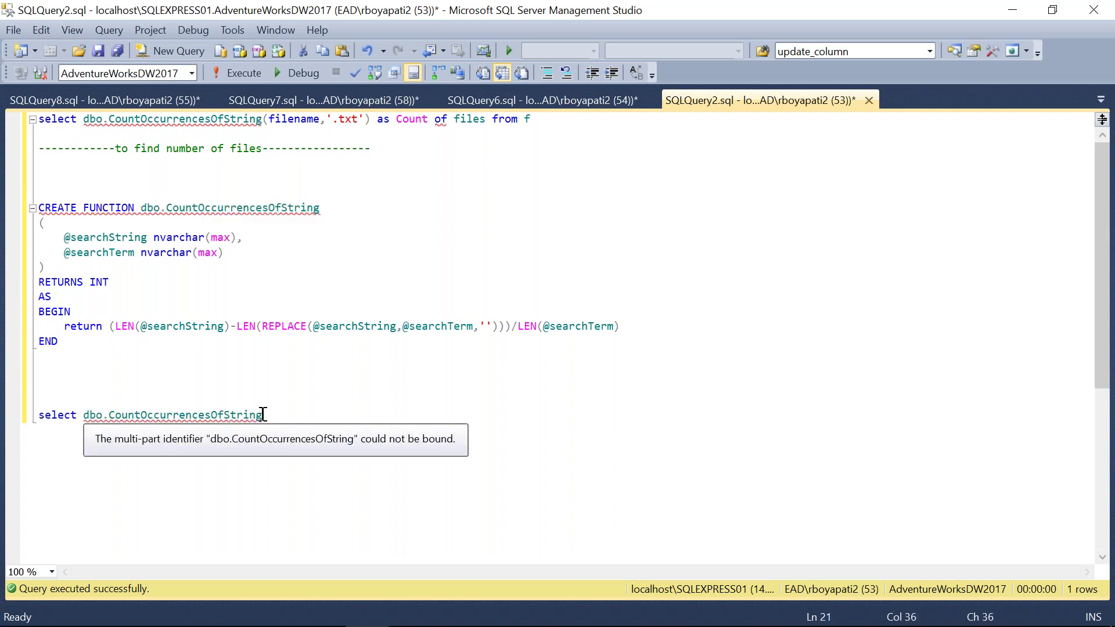
pyautogui.write('(')
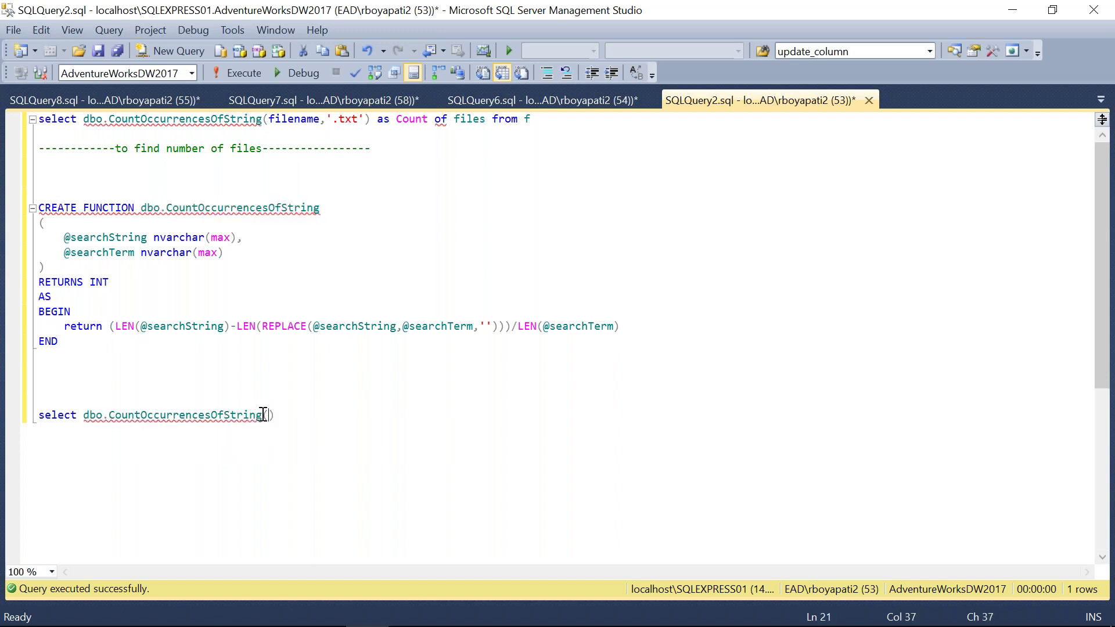
# Copy the entire quoted archive listing from SQLQuery8 into the parentheses of the new CountOccurrencesOfString call in SQLQuery2.
pyautogui.click(156, 101)
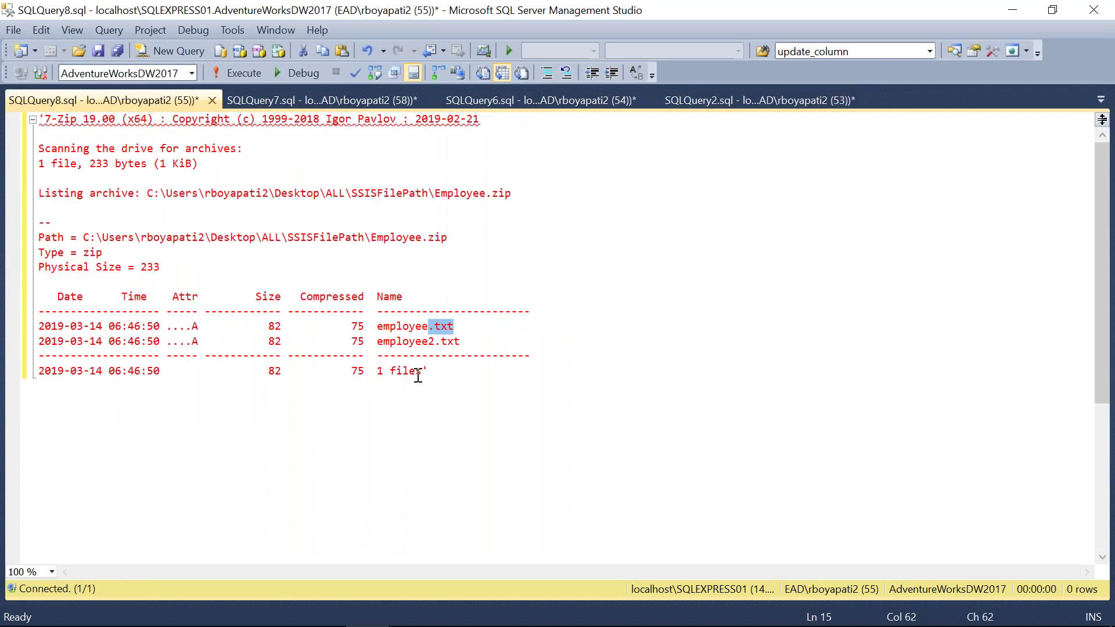
pyautogui.moveTo(446, 372); pyautogui.dragTo(36, 113)
pyautogui.hotkey('ctrl', 'c')
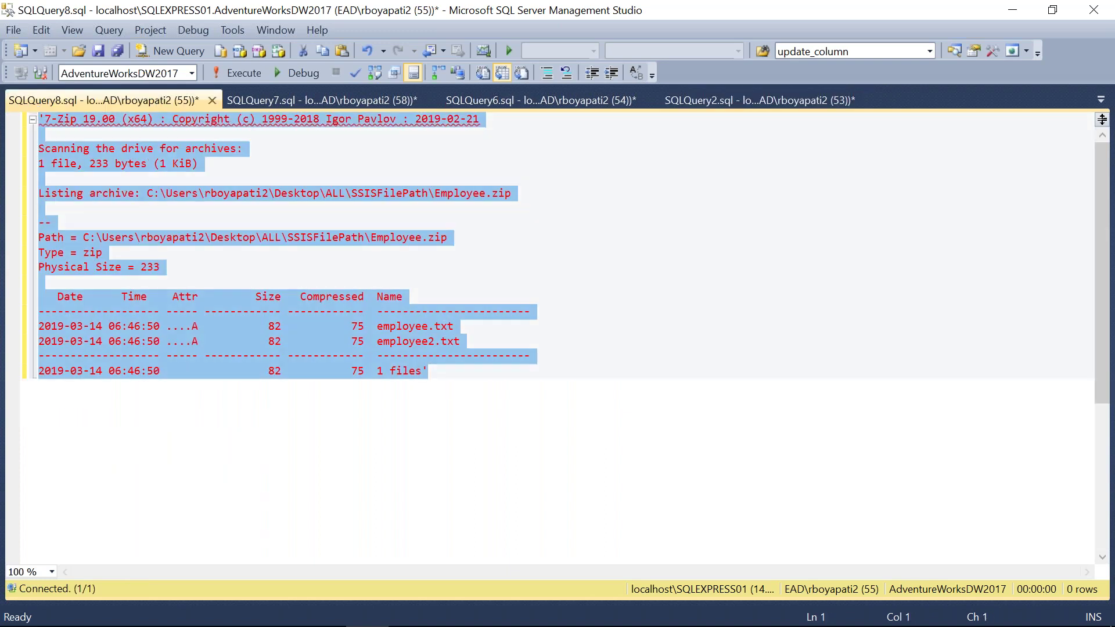
pyautogui.click(685, 98)
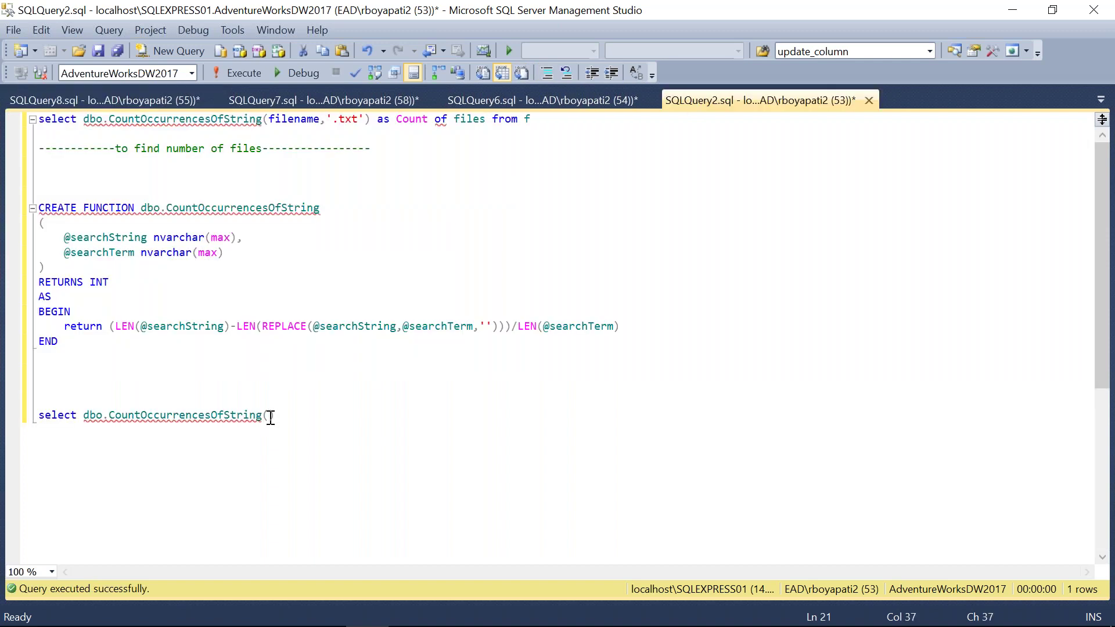
pyautogui.hotkey('ctrl', 'v')
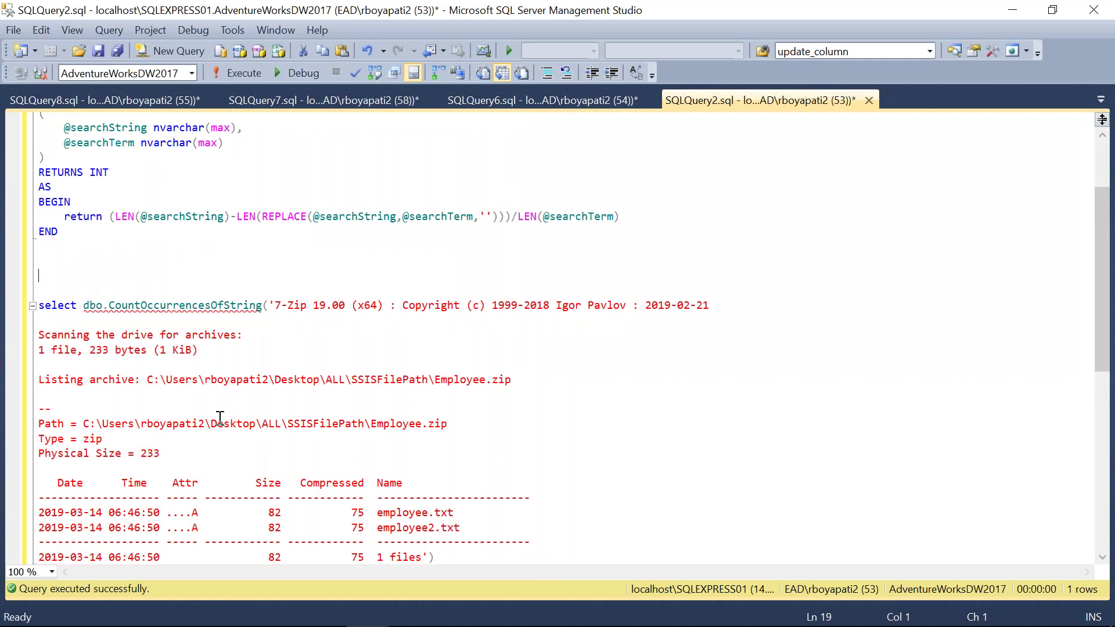
# Try to execute only the new select statement with the archive listing argument, and hide the messages pane.
pyautogui.moveTo(49, 277); pyautogui.dragTo(436, 558)
pyautogui.scroll(-6, 436, 406)
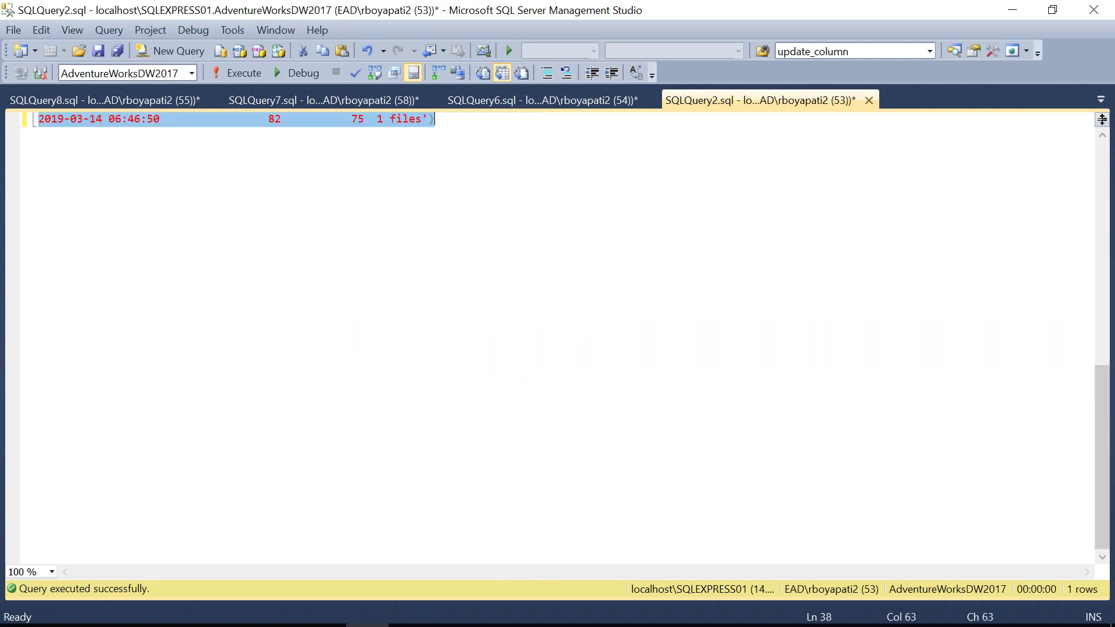
pyautogui.click(249, 72)
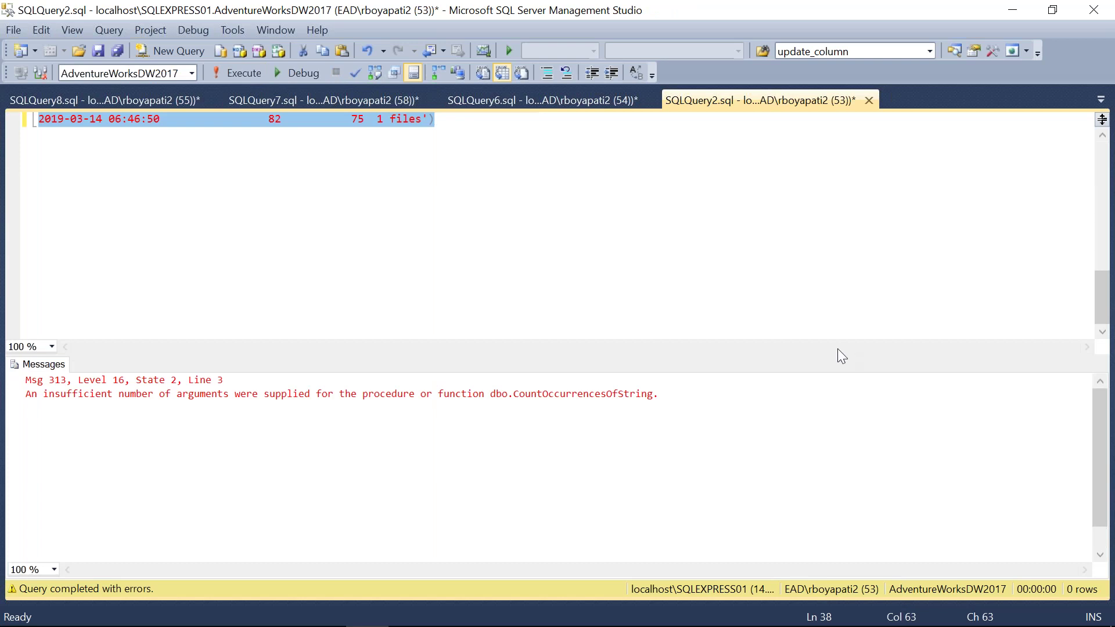
pyautogui.moveTo(1105, 294); pyautogui.dragTo(1109, 253)
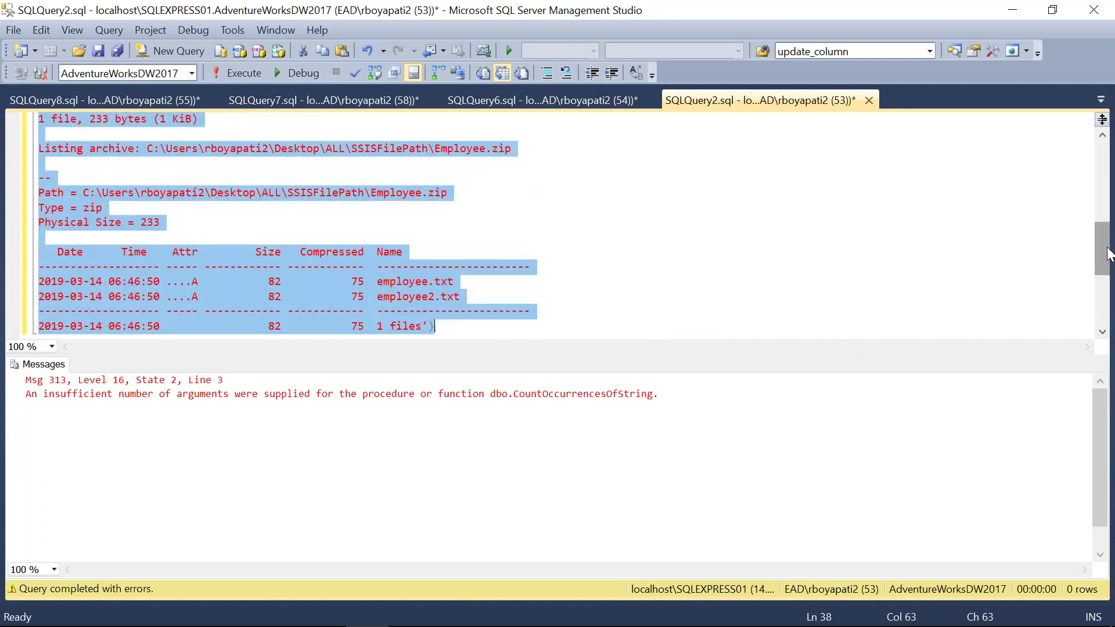
pyautogui.hotkey('ctrl', 'r')
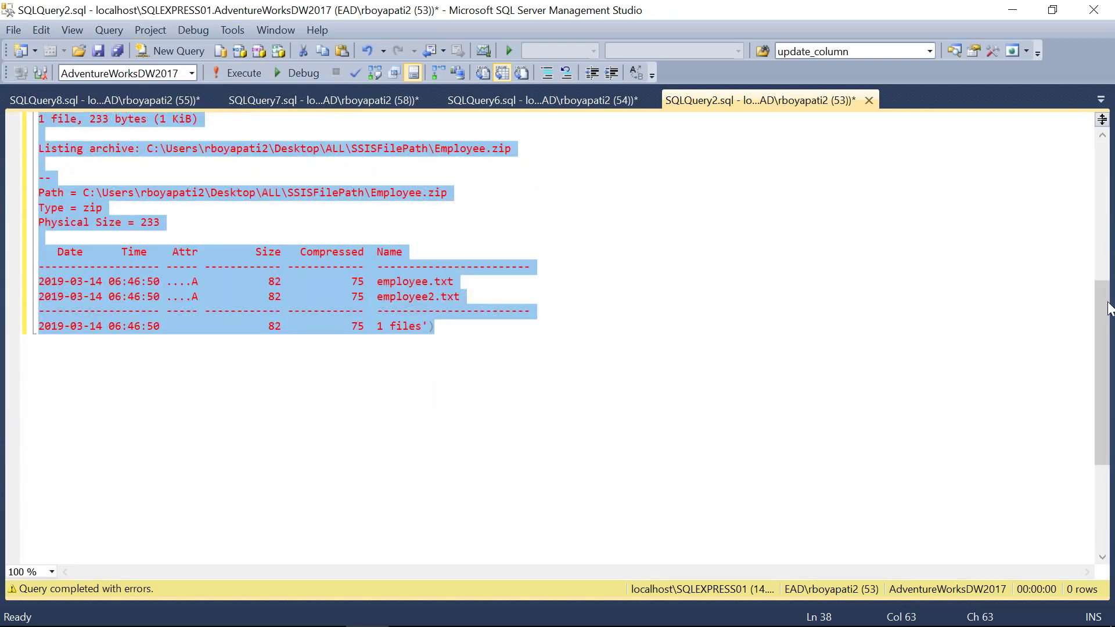
pyautogui.moveTo(1101, 296); pyautogui.dragTo(1101, 199)
pyautogui.click(667, 448)
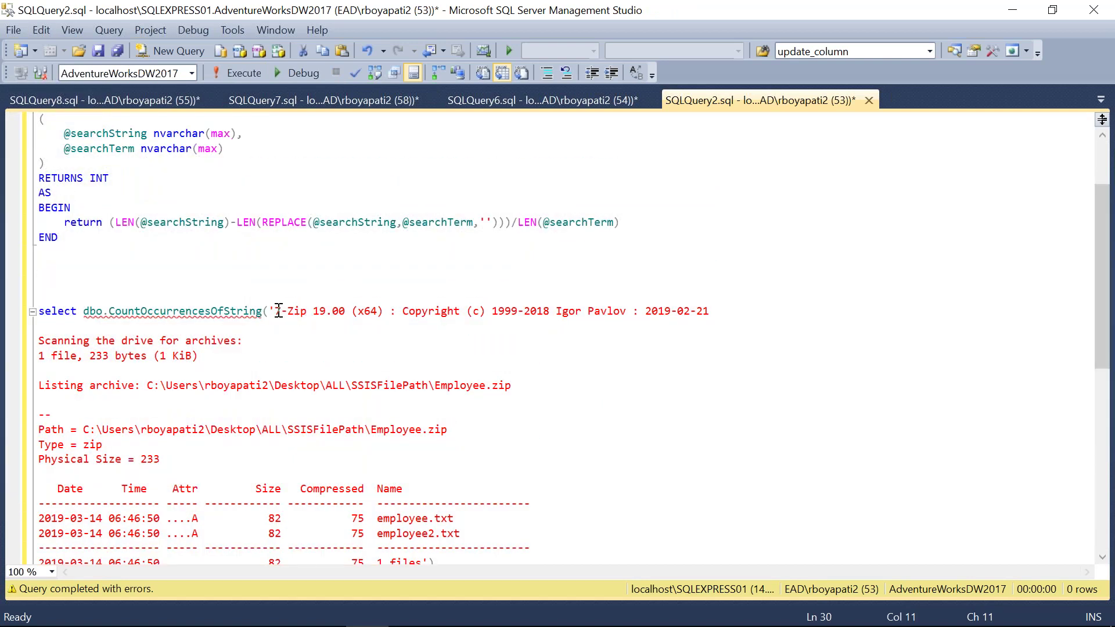
pyautogui.moveTo(279, 311); pyautogui.dragTo(351, 497)
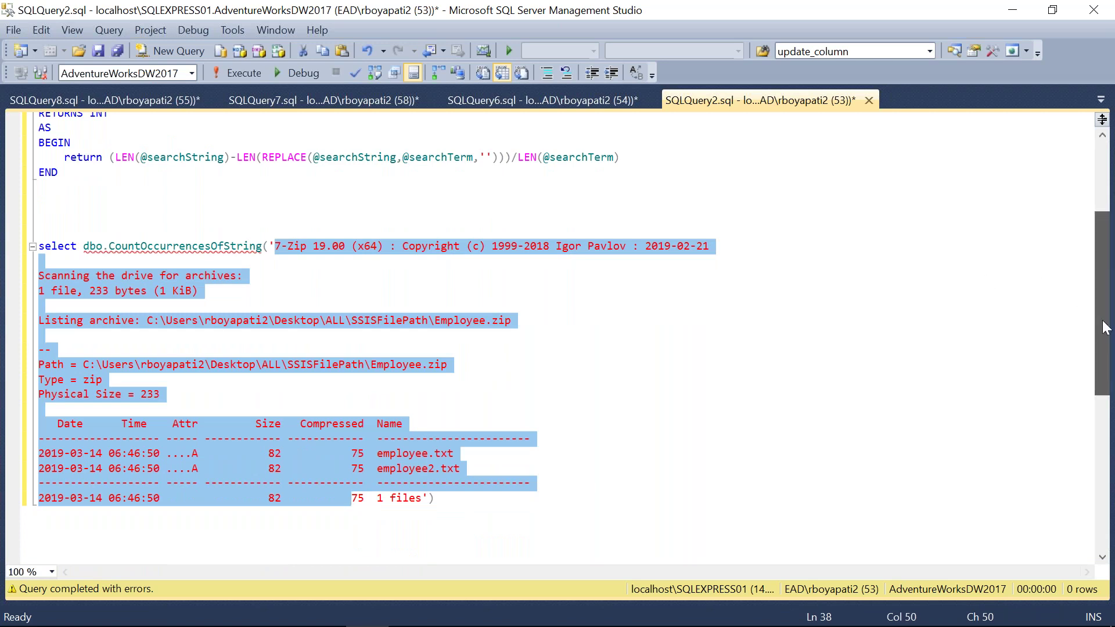
pyautogui.moveTo(1103, 325); pyautogui.dragTo(1103, 256)
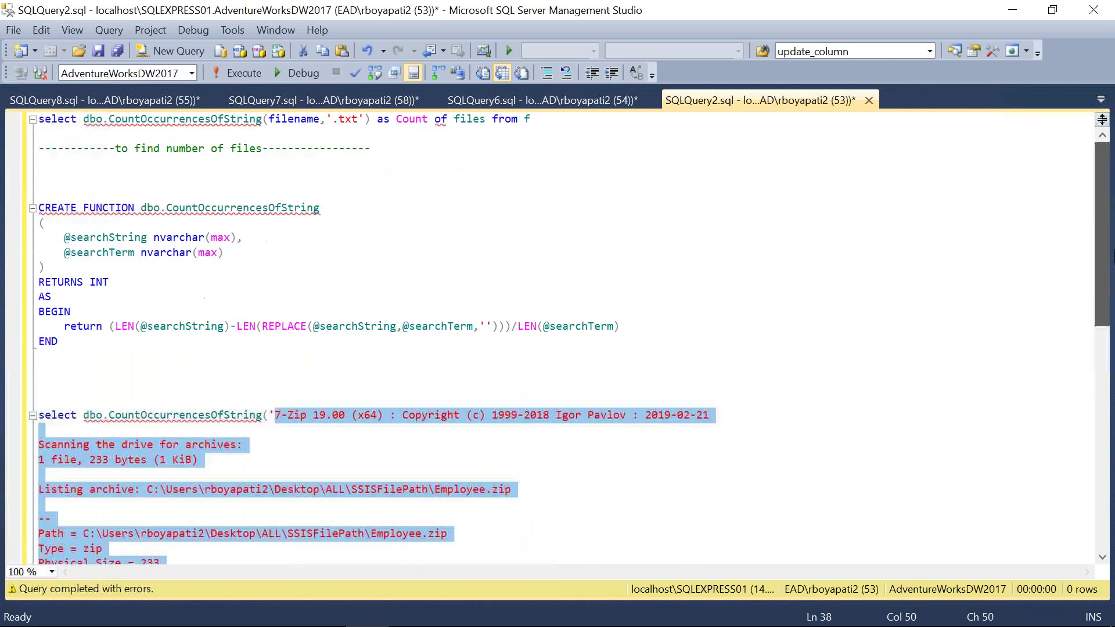
pyautogui.click(68, 253)
pyautogui.click(325, 522)
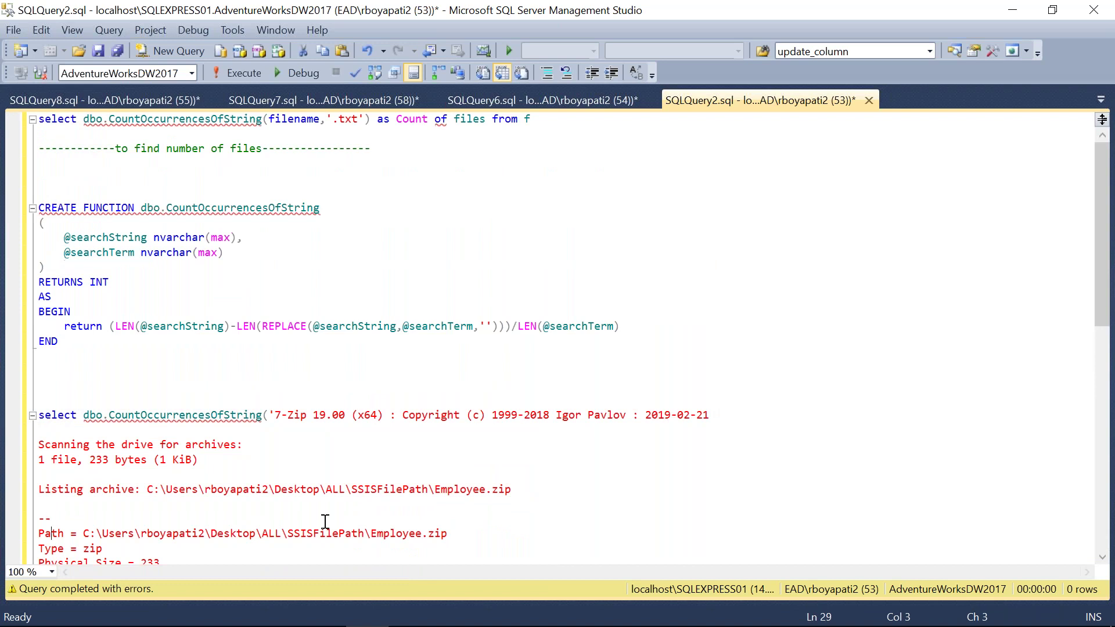
# Add '.txt' as the second argument after the quoted archive listing in the new CountOccurrencesOfString call.
pyautogui.press('Down')
pyautogui.press('Down')
pyautogui.press('Down')
pyautogui.press('Down')
pyautogui.press('Down')
pyautogui.press('Down')
pyautogui.press('Down')
pyautogui.press('Down')
pyautogui.press('Down')
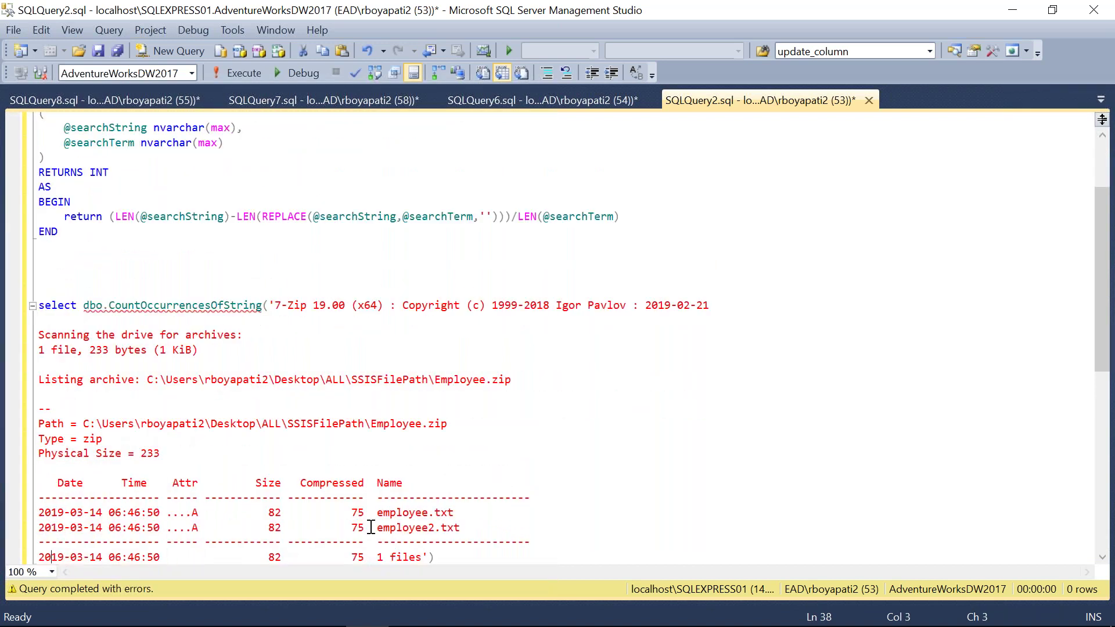
pyautogui.click(427, 557)
pyautogui.write(",''")
pyautogui.press('Left')
pyautogui.write('.txt')
# Execute only the completed select statement, check the returned count, and hide the results pane.
pyautogui.moveTo(479, 557); pyautogui.dragTo(37, 288)
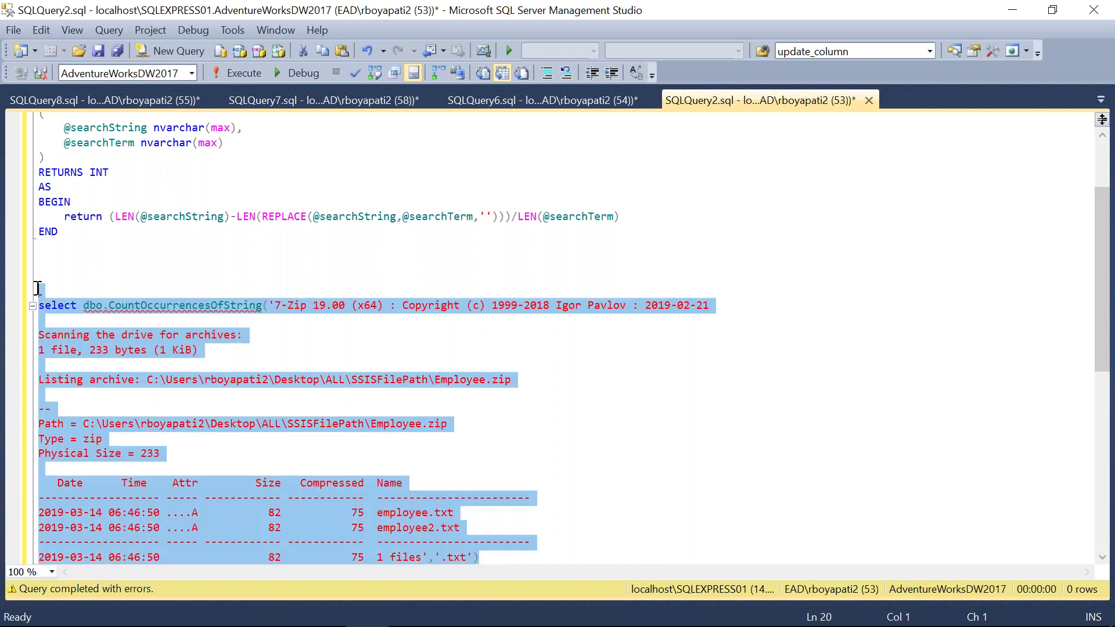
pyautogui.click(235, 78)
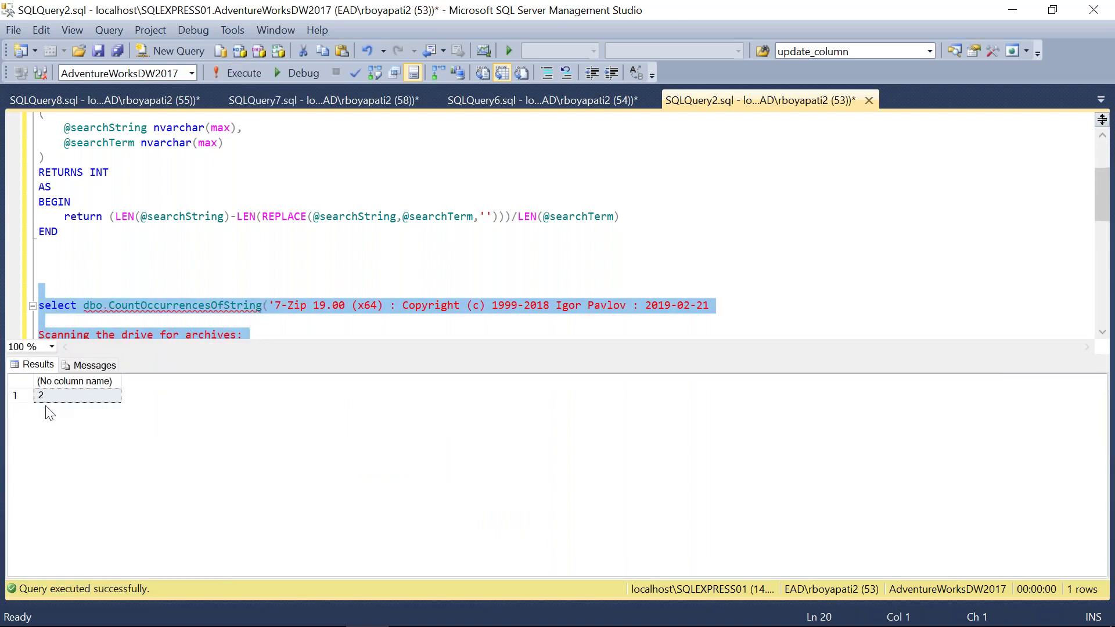
pyautogui.click(65, 396)
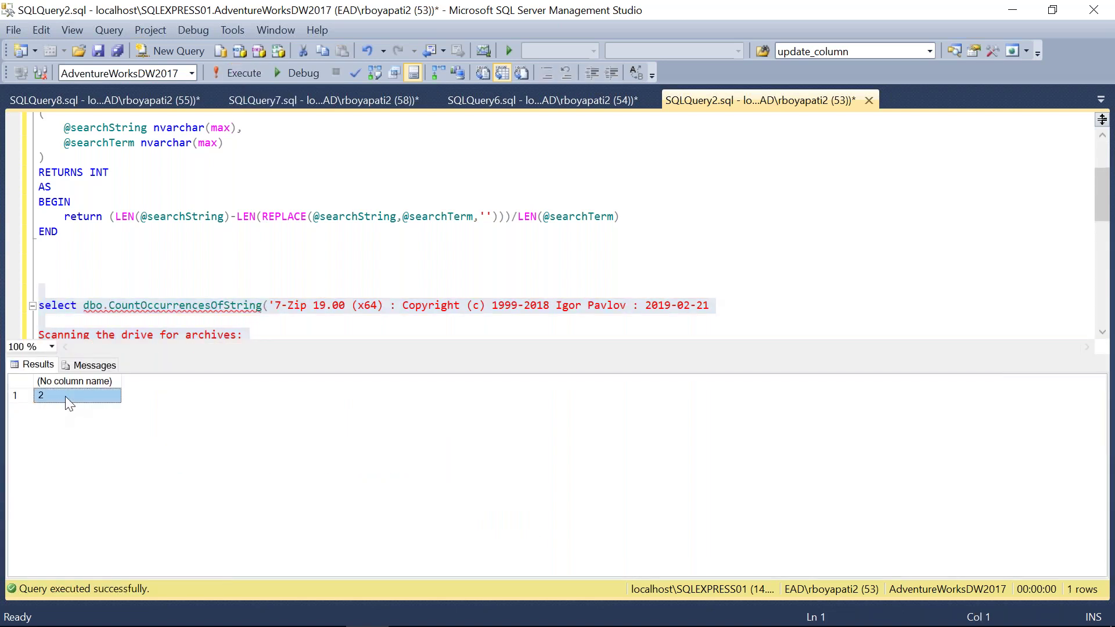
pyautogui.hotkey('ctrl', 'r')
pyautogui.click(472, 425)
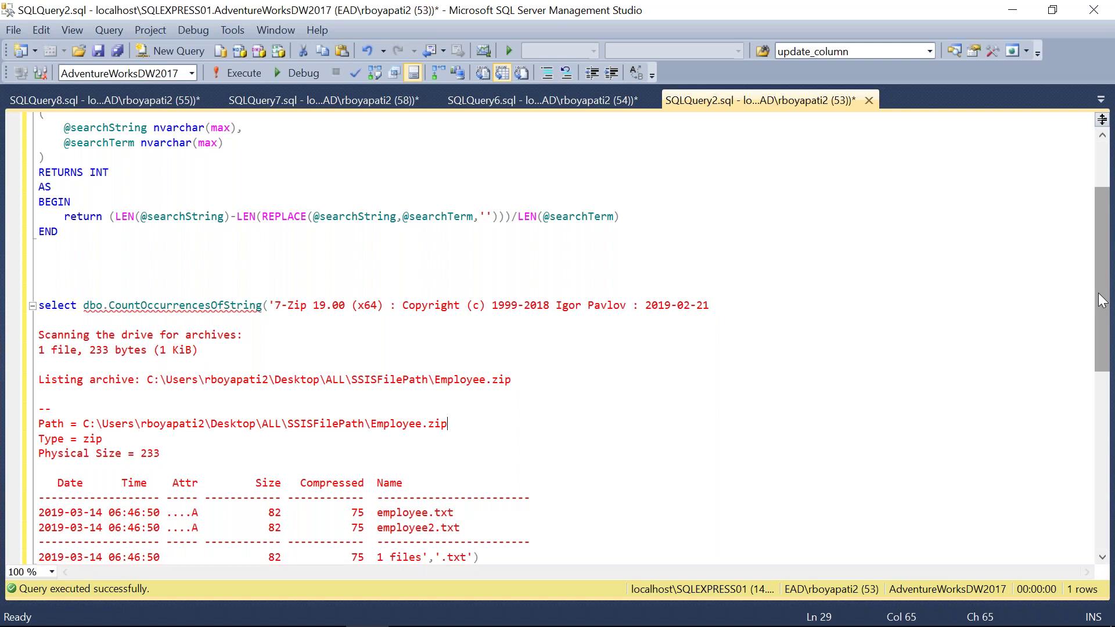
# Replace the quoted archive listing in the CountOccurrencesOfString call with a ? parameter placeholder, keeping '.txt' as the second argument.
pyautogui.scroll(-4, 1101, 300)
pyautogui.moveTo(427, 385); pyautogui.dragTo(269, 134)
pyautogui.write("?,'.txt'")
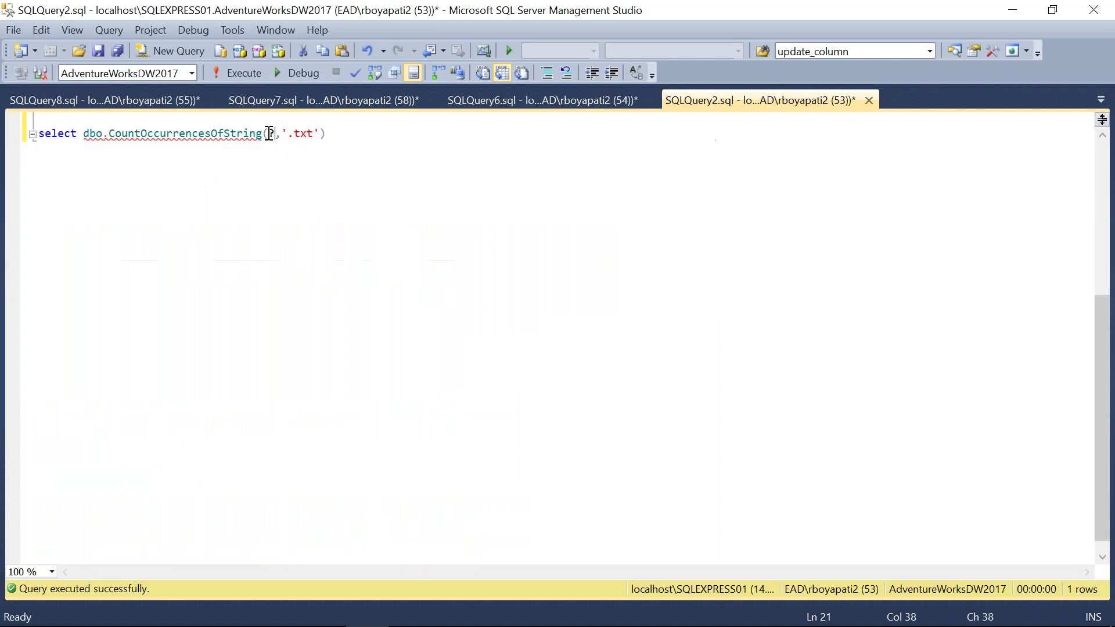
pyautogui.hotkey('shift', 'Left')
# Switch to the SSIS package in Visual Studio and view the existing Execute SQL Task's settings without saving changes.
pyautogui.click(413, 609)
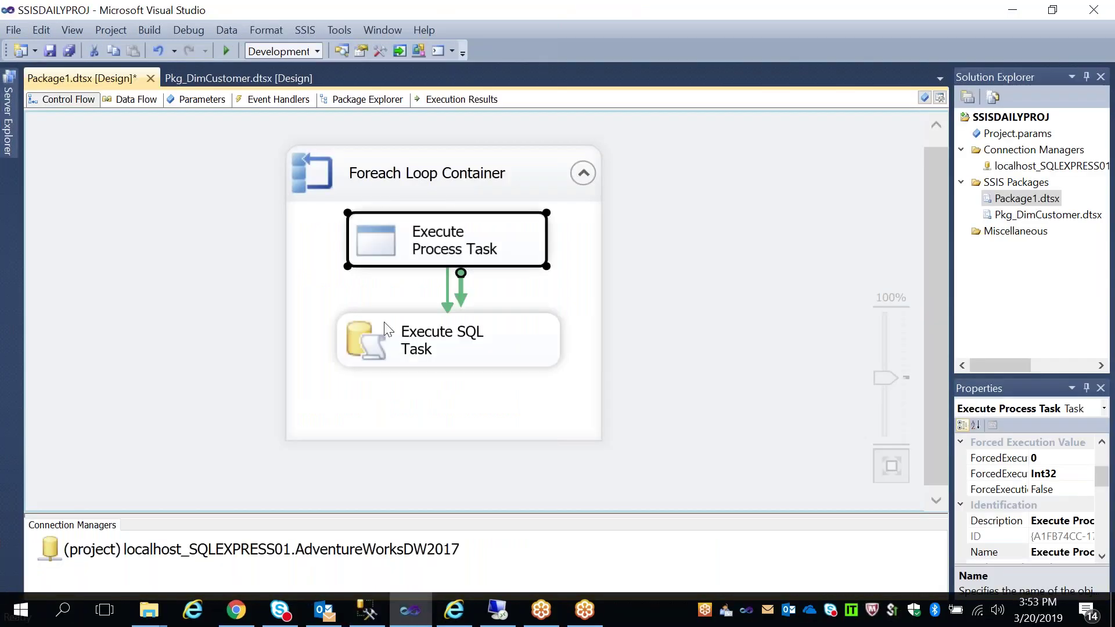
pyautogui.doubleClick(385, 325)
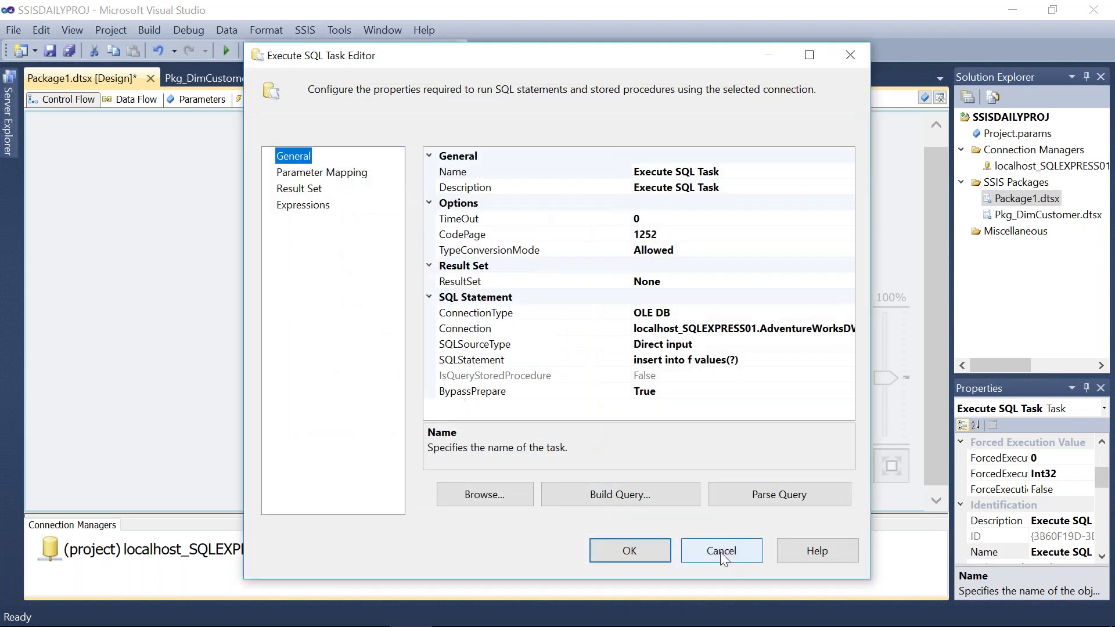
pyautogui.click(721, 551)
pyautogui.click(425, 257)
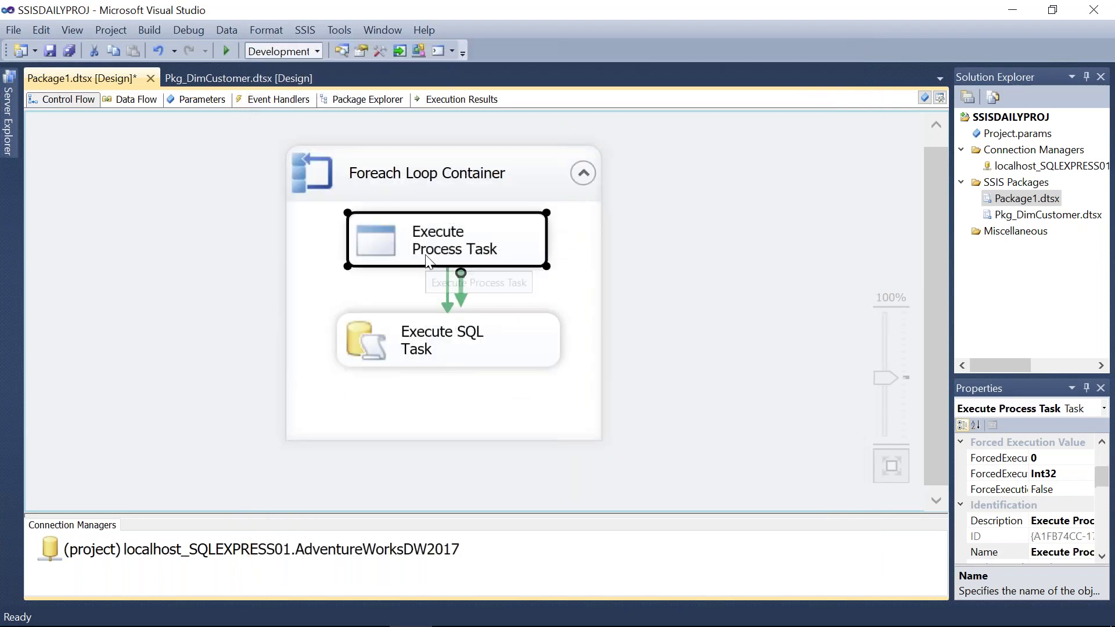
# In the Execute Process Task's process settings, set StandardOutputVariable back to User::extract and accept the settings.
pyautogui.doubleClick(427, 261)
pyautogui.click(293, 172)
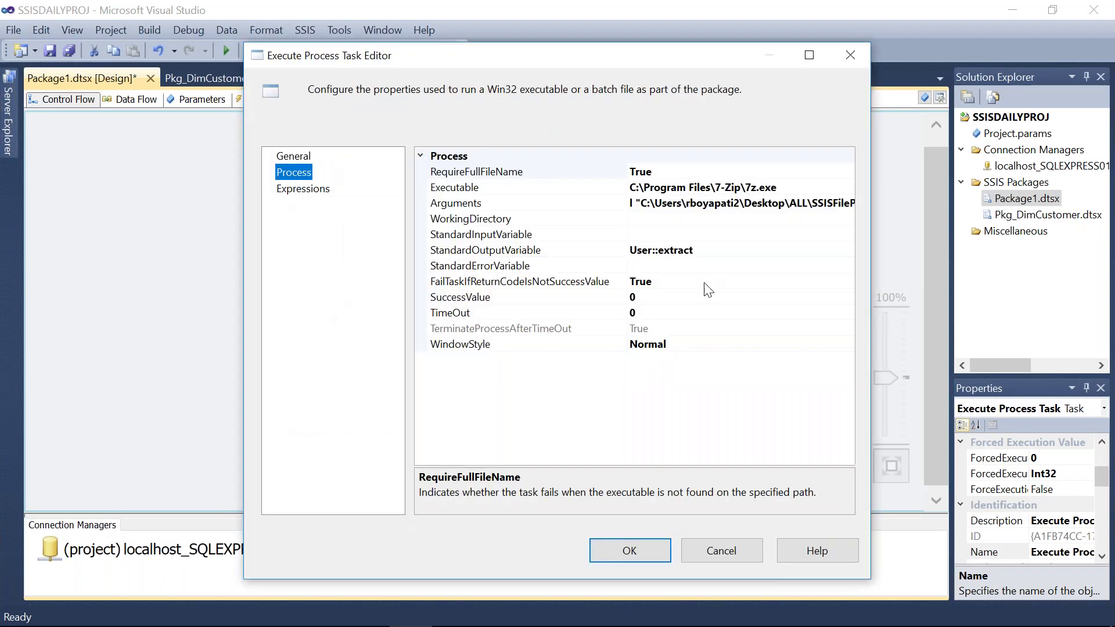
pyautogui.doubleClick(615, 249)
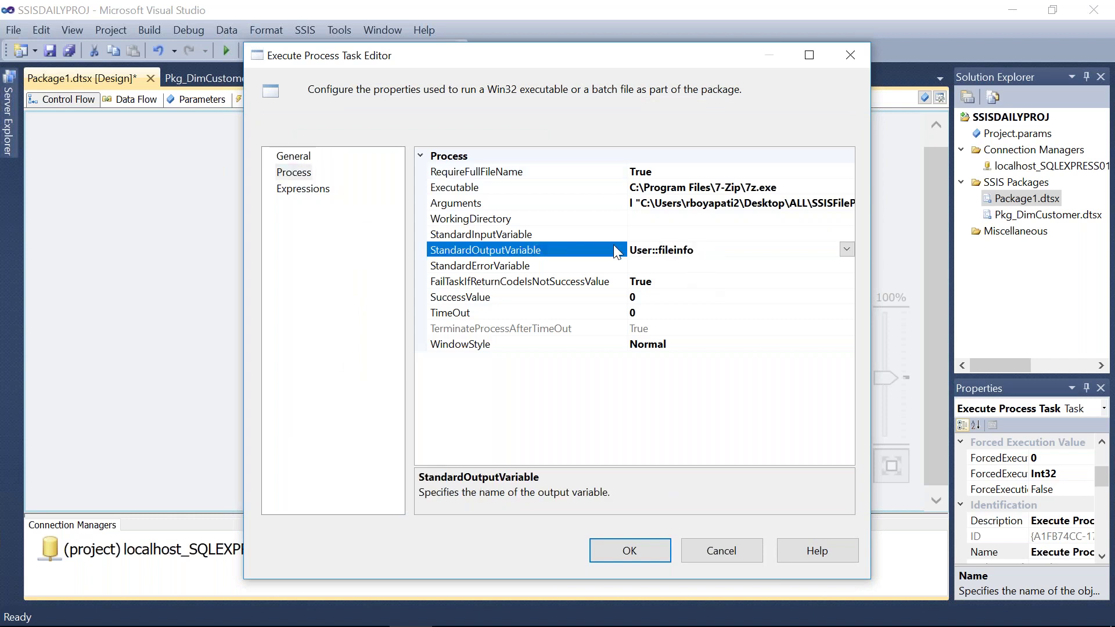
pyautogui.click(847, 249)
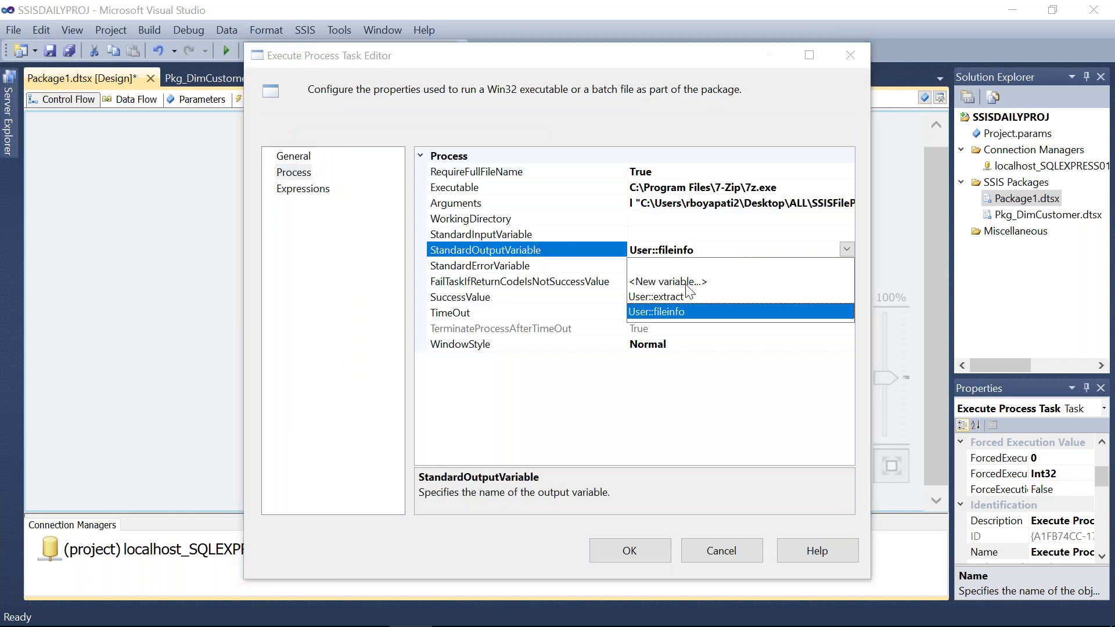
pyautogui.click(671, 293)
pyautogui.click(632, 555)
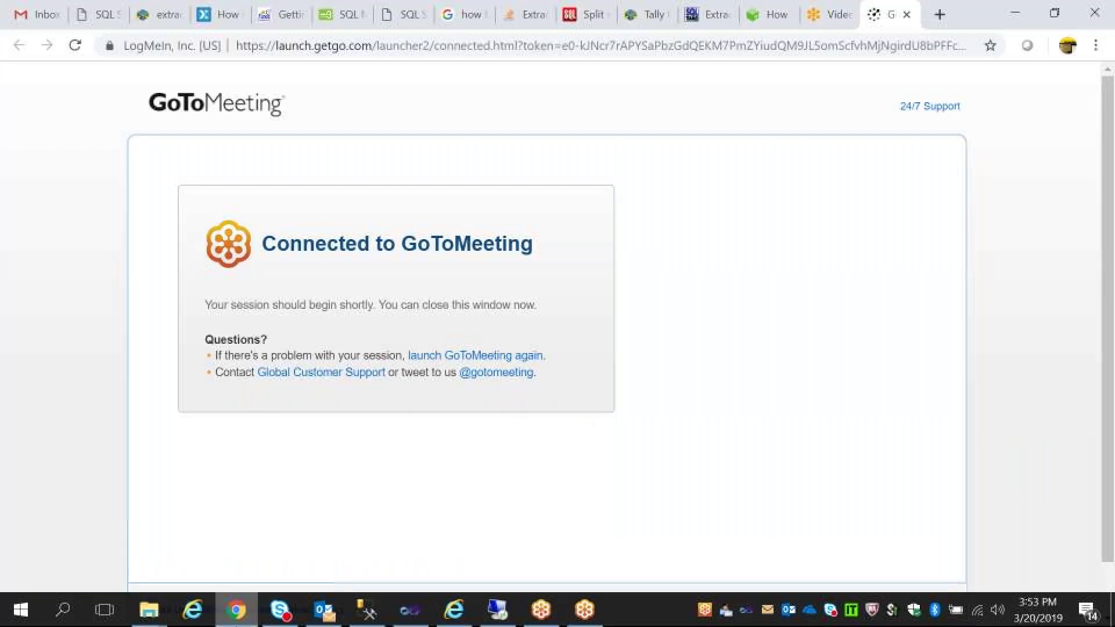
# Switch to SQL Server Management Studio and review the select statement calling dbo.CountOccurrencesOfString(?,'.txt') below the function definition.
pyautogui.click(359, 607)
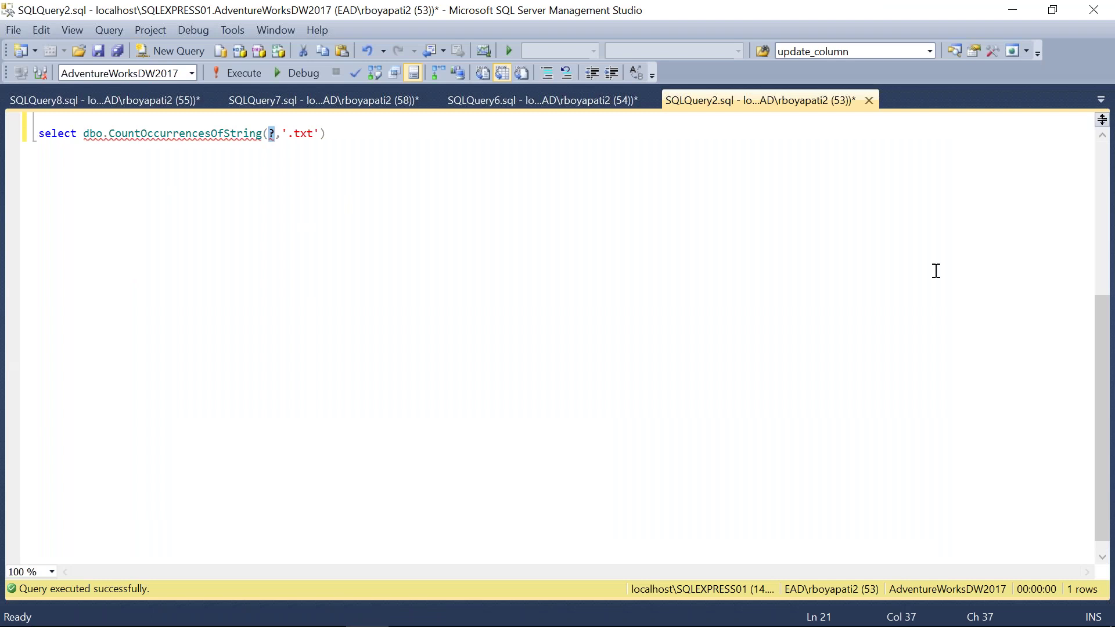
pyautogui.moveTo(1105, 372); pyautogui.dragTo(1103, 227)
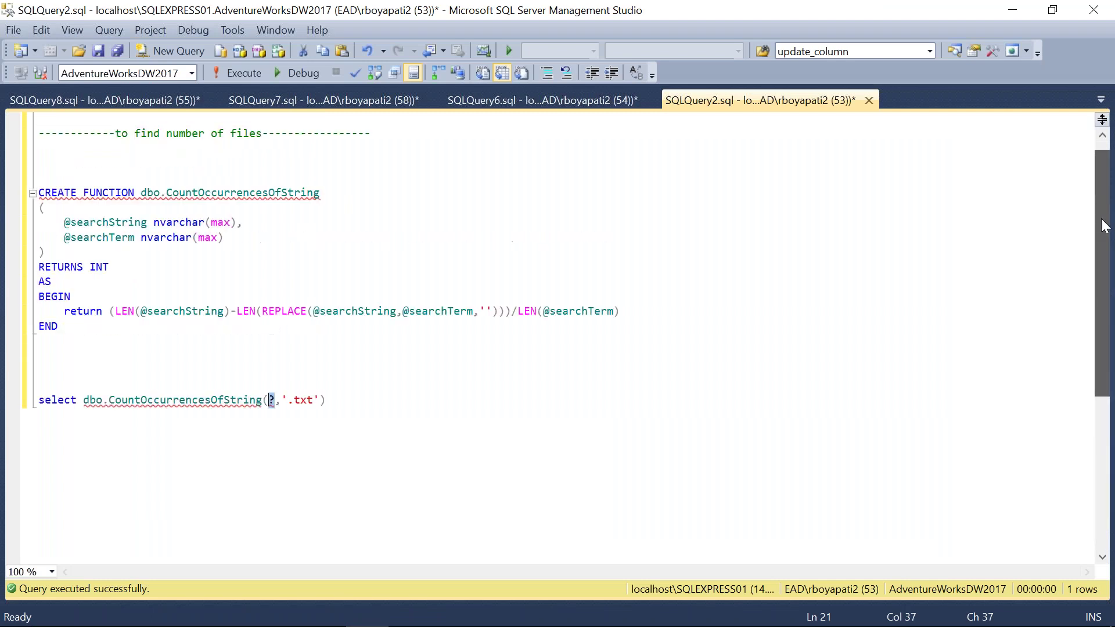
pyautogui.scroll(-2, 317, 420)
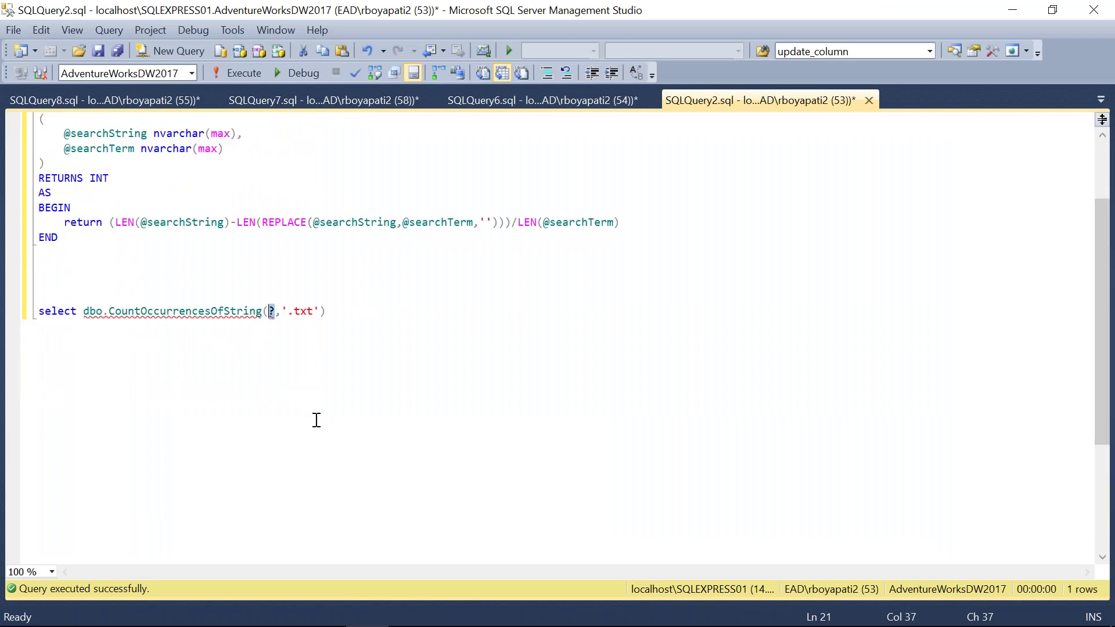
pyautogui.moveTo(350, 311); pyautogui.dragTo(109, 292)
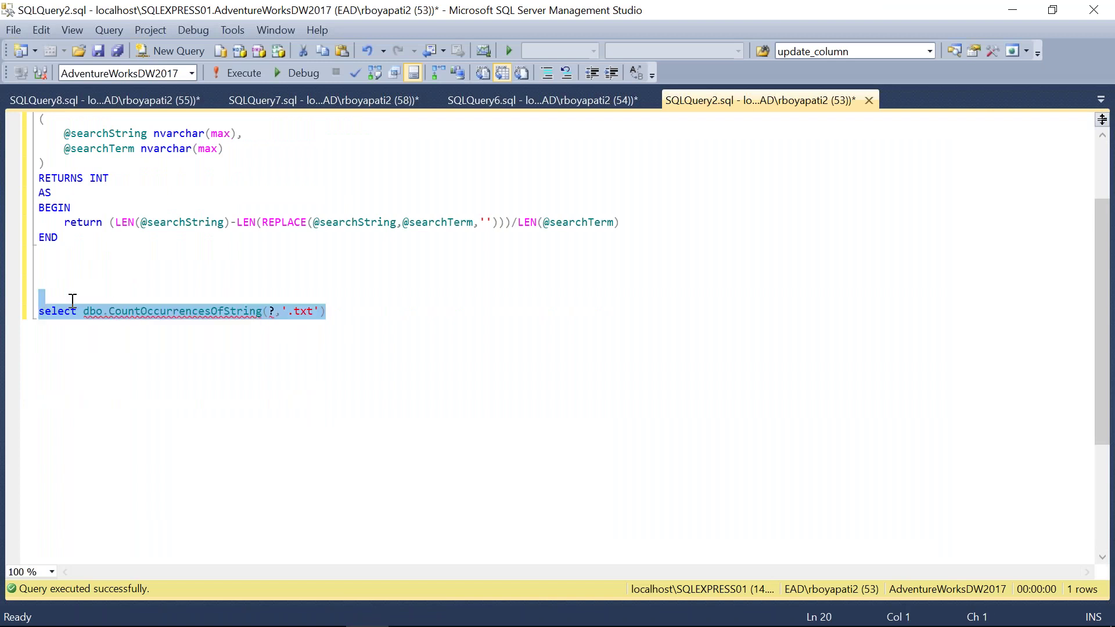
# Return to the SSIS package in Visual Studio and delete the existing Execute SQL Task from the Foreach Loop Container.
pyautogui.click(410, 609)
pyautogui.click(472, 332)
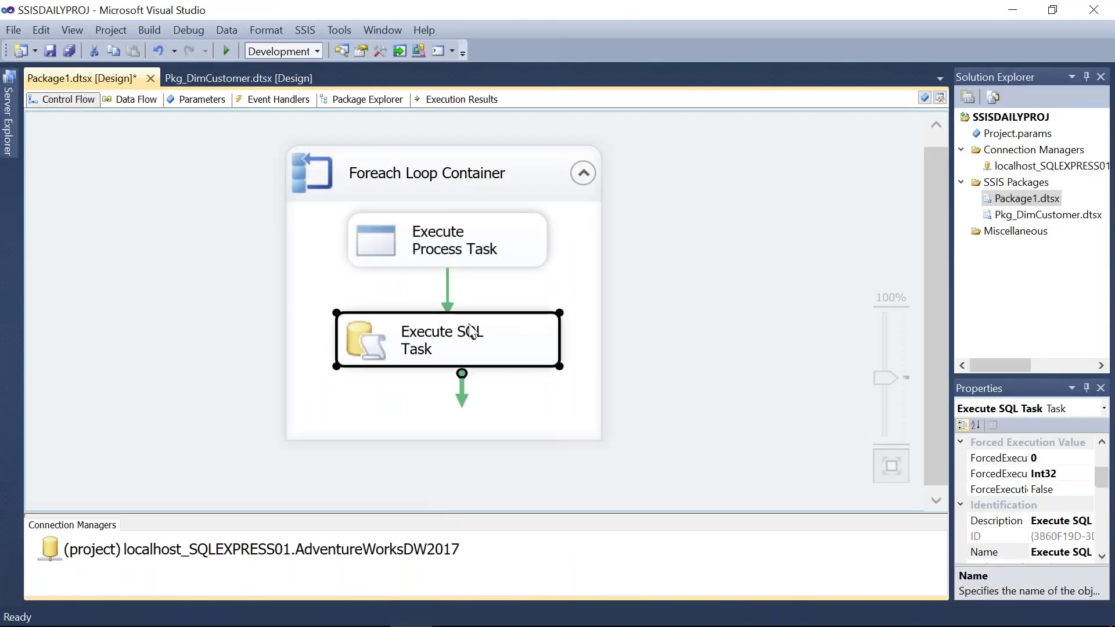
pyautogui.press('Delete')
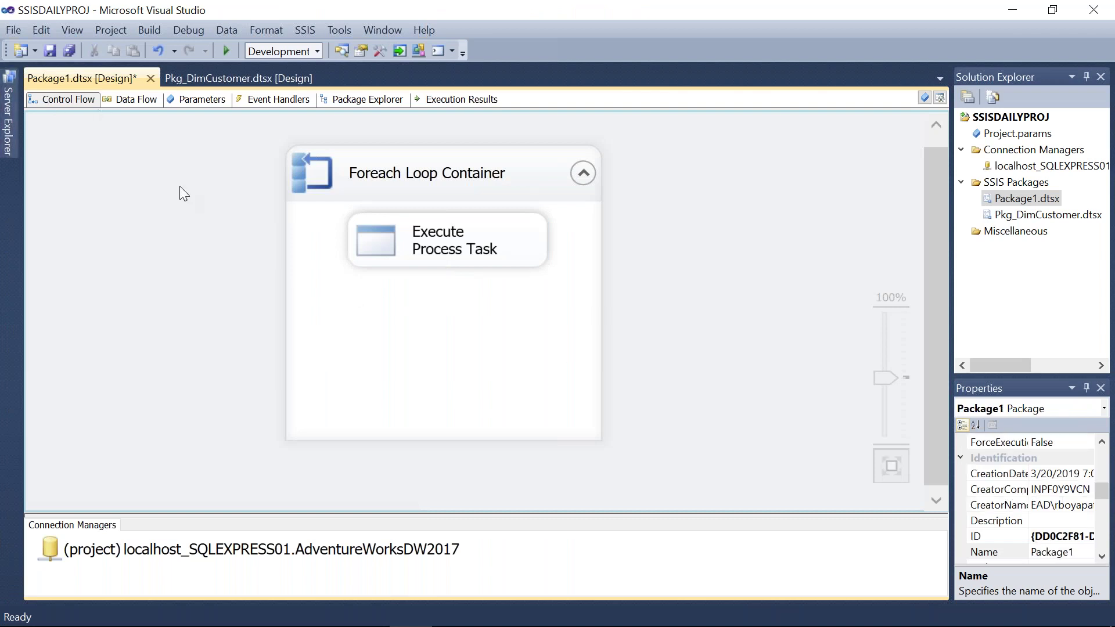
# Show the SSIS Toolbox, add a new Execute SQL Task inside the Foreach Loop Container, and connect the Execute Process Task to it.
pyautogui.click(357, 329)
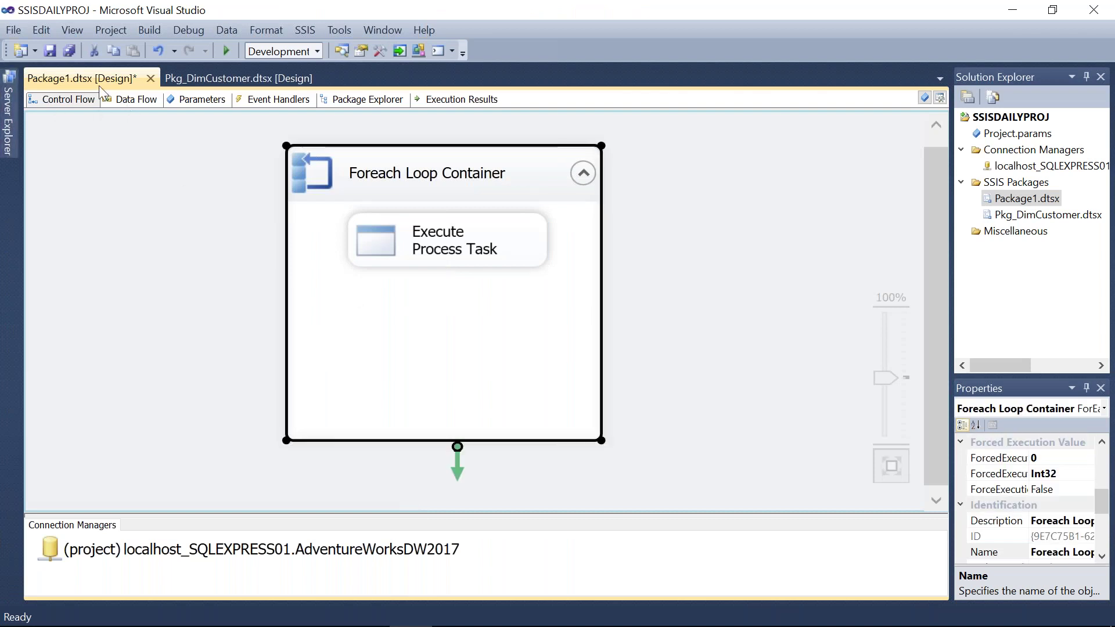
pyautogui.click(65, 29)
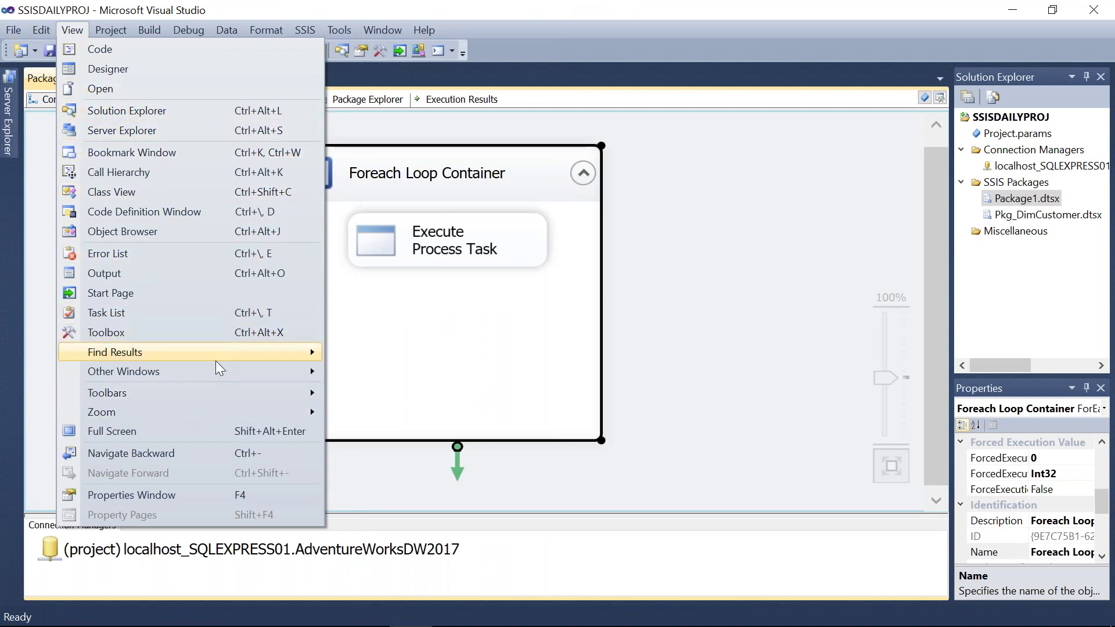
pyautogui.moveTo(256, 372)
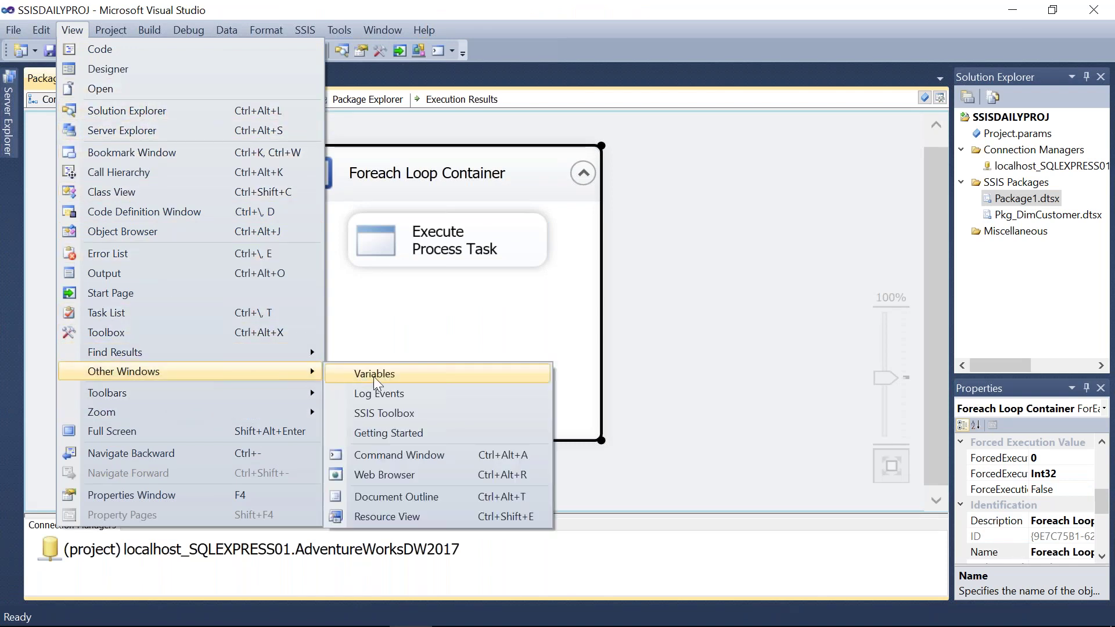
pyautogui.click(400, 415)
pyautogui.moveTo(97, 134); pyautogui.dragTo(531, 317)
pyautogui.click(630, 258)
pyautogui.moveTo(640, 292); pyautogui.dragTo(579, 338)
pyautogui.click(563, 345)
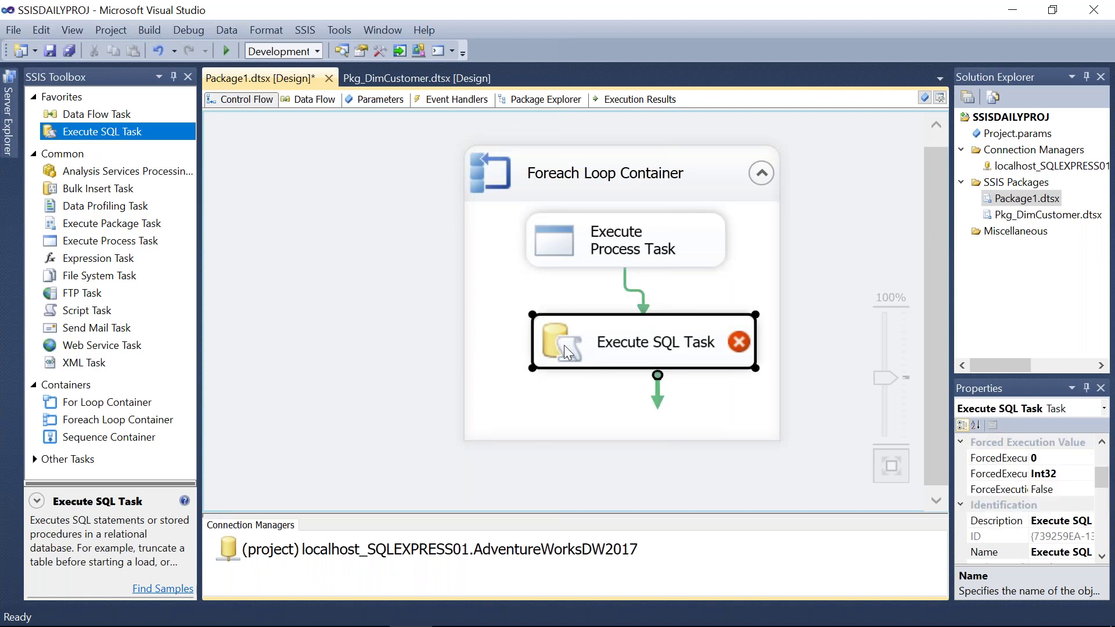
# Set the new Execute SQL Task's connection to localhost_SQLEXPRESS01.AdventureWorksDW2017 and select its FileConnection property.
pyautogui.doubleClick(636, 342)
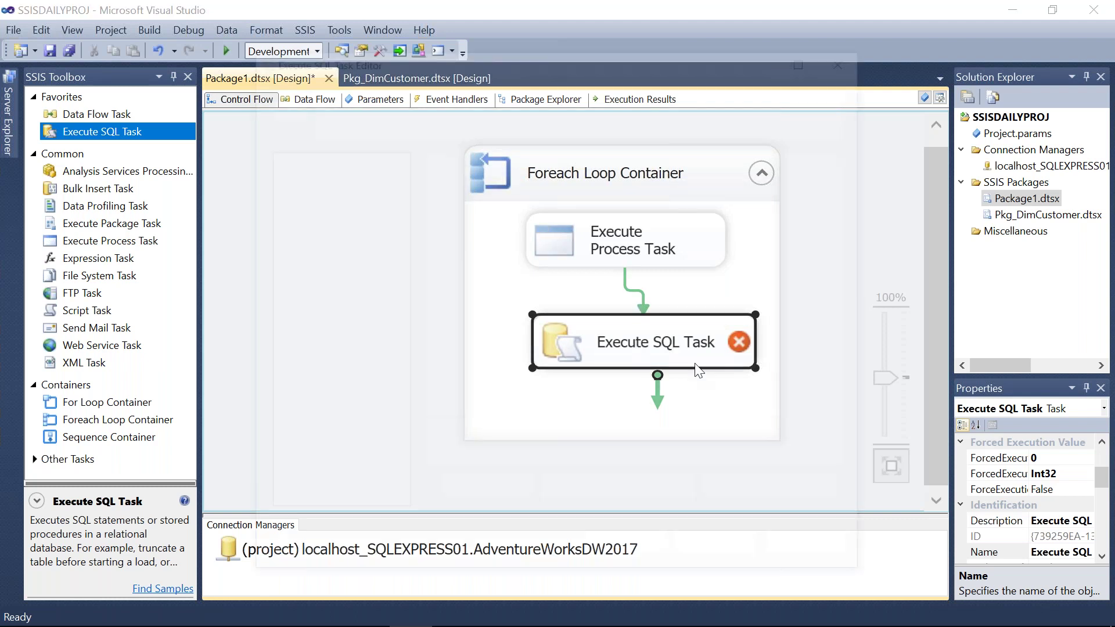
pyautogui.click(847, 329)
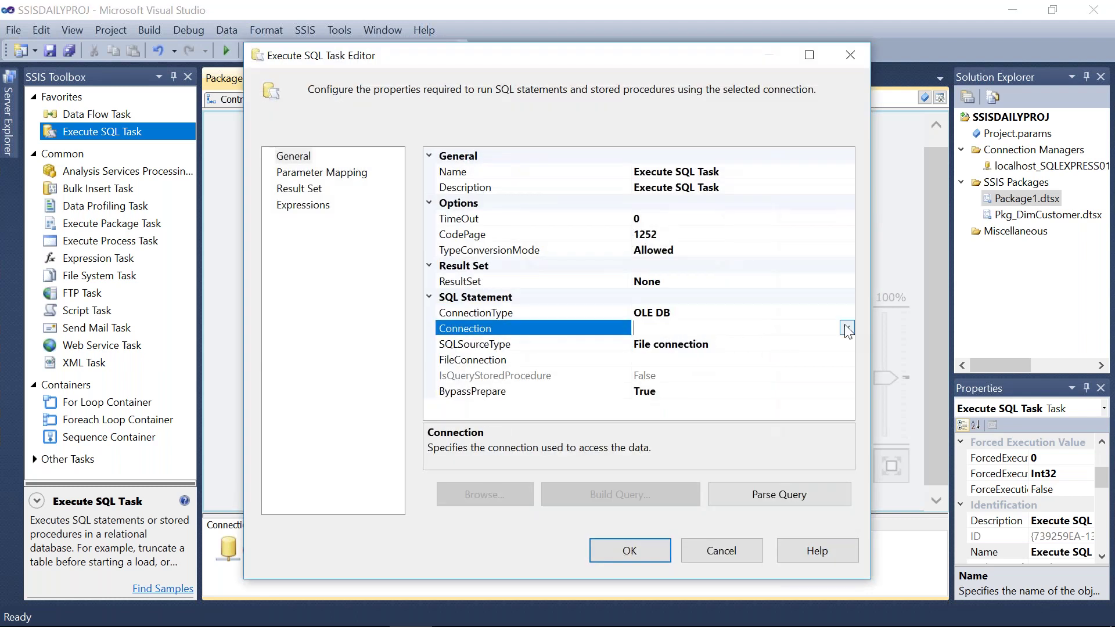
pyautogui.click(846, 328)
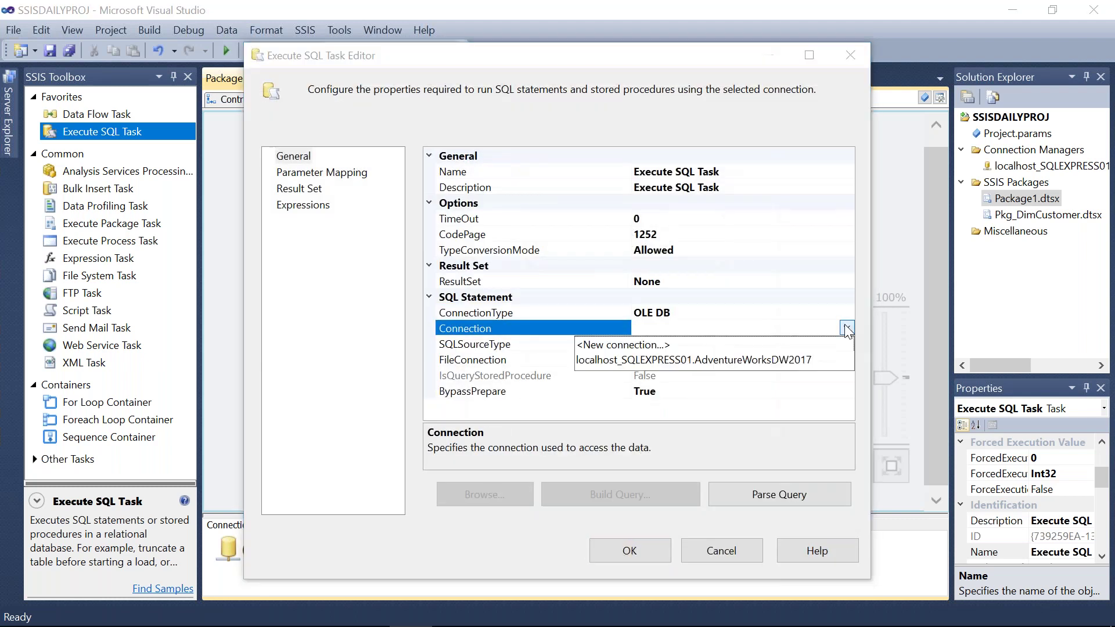
pyautogui.click(694, 360)
pyautogui.click(721, 360)
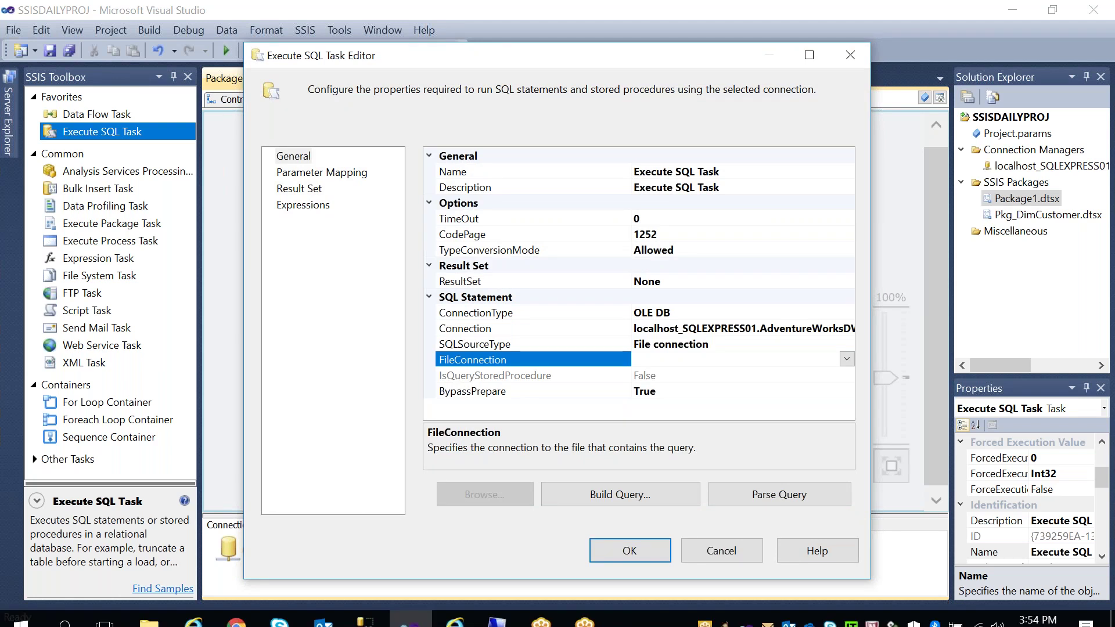
# Switch to SQLQuery2 in SQL Server Management Studio and start an insert statement above the CountOccurrencesOfString select.
pyautogui.moveTo(373, 622)
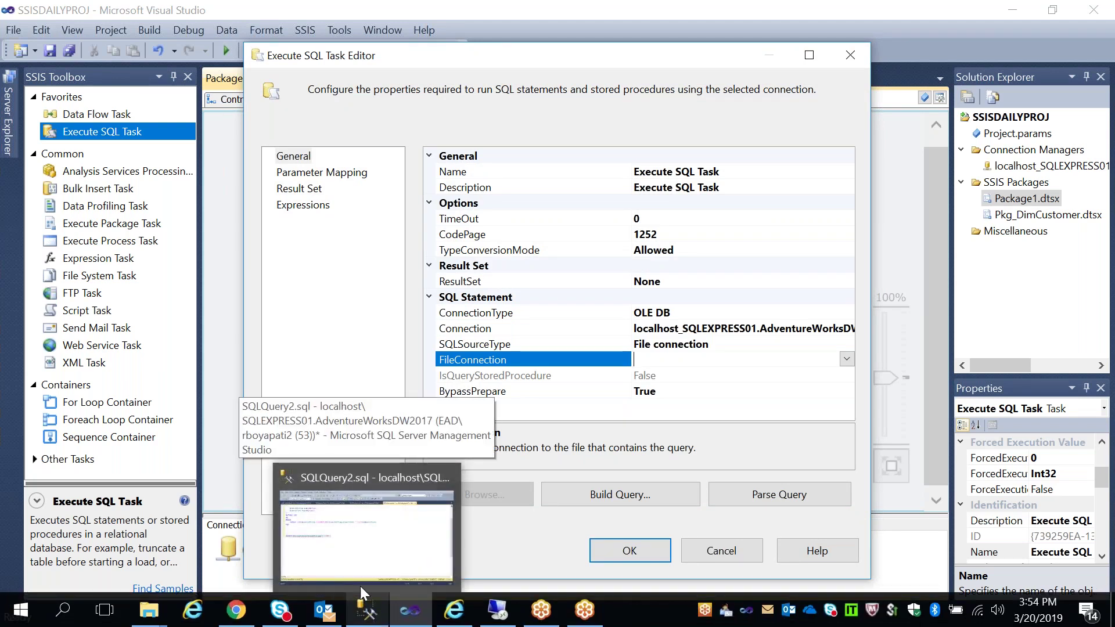
pyautogui.click(368, 496)
pyautogui.click(96, 288)
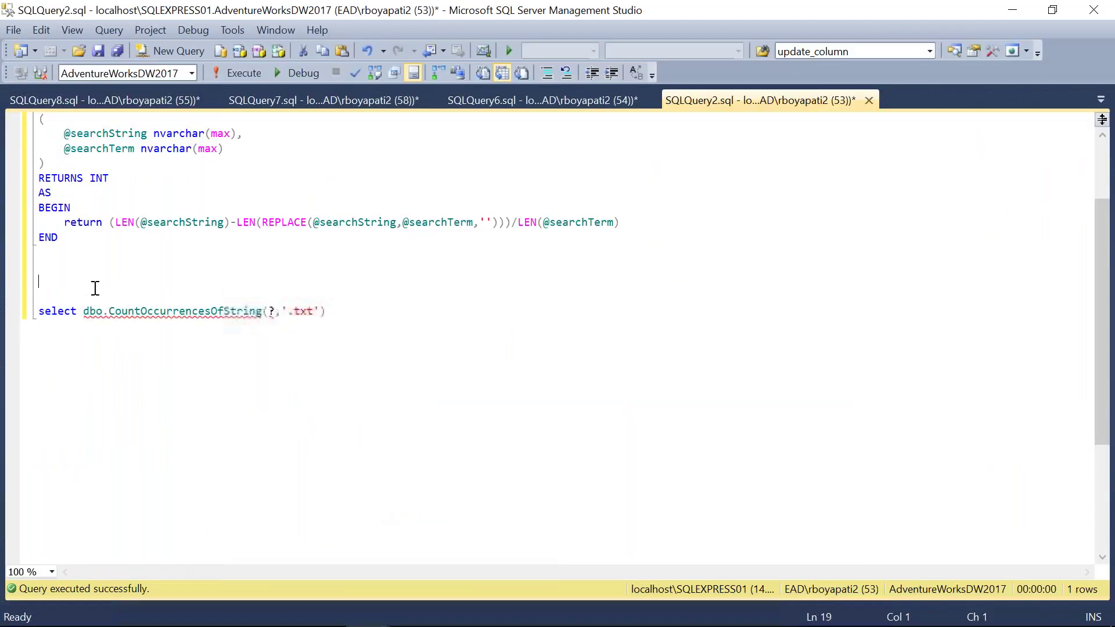
pyautogui.write('insert')
# Below the select, write the statement create table countoffiles(countfile int).
pyautogui.click(393, 319)
pyautogui.press('Return')
pyautogui.press('Return')
pyautogui.press('Return')
pyautogui.press('Return')
pyautogui.write('cre')
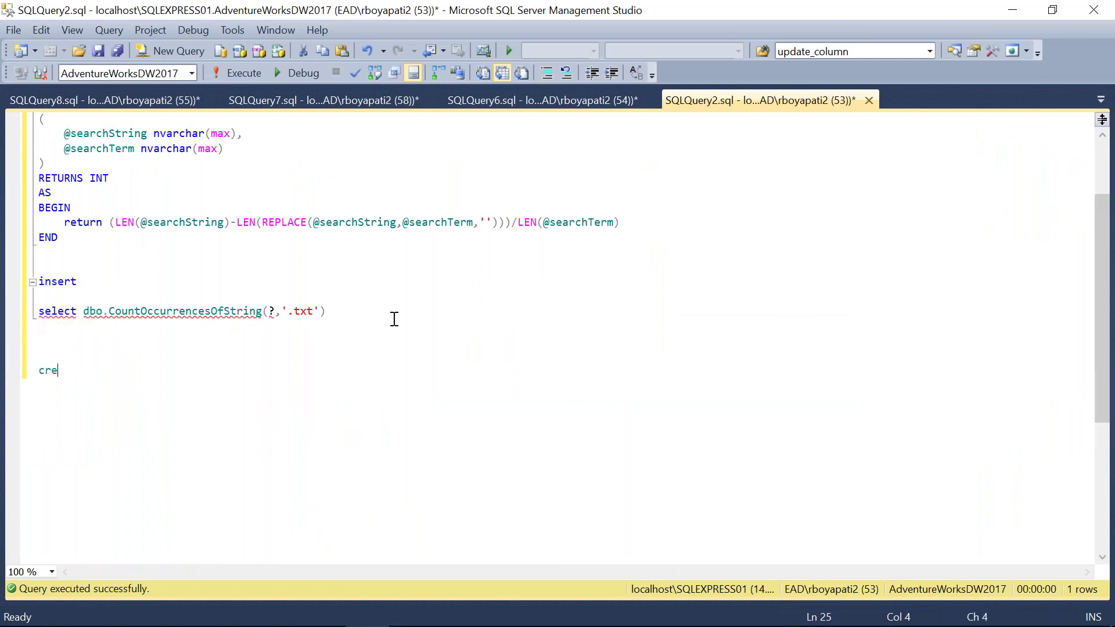
pyautogui.write('ate table countoffile')
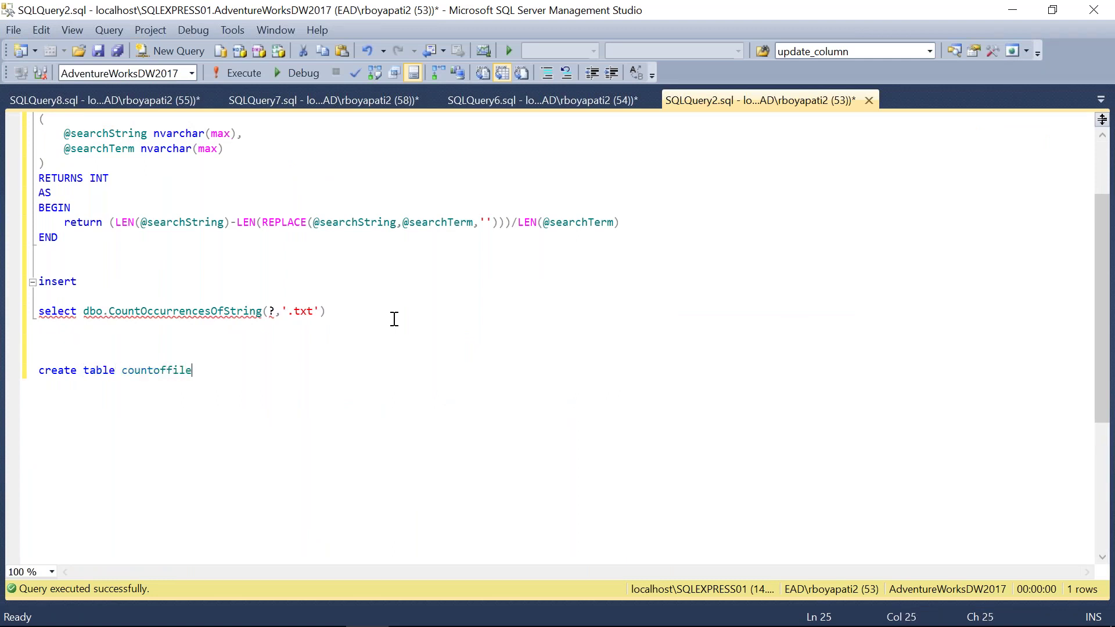
pyautogui.write('s(countfile int')
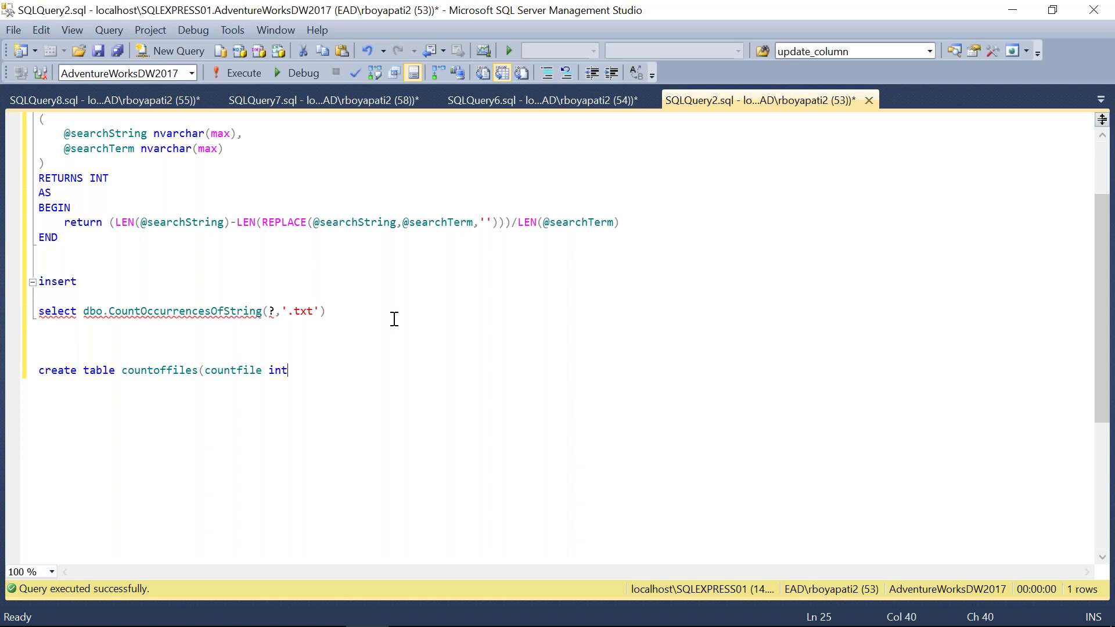
pyautogui.write(')')
# Execute only the create table countoffiles statement and hide the results pane.
pyautogui.hotkey('shift', 'Up')
pyautogui.click(232, 77)
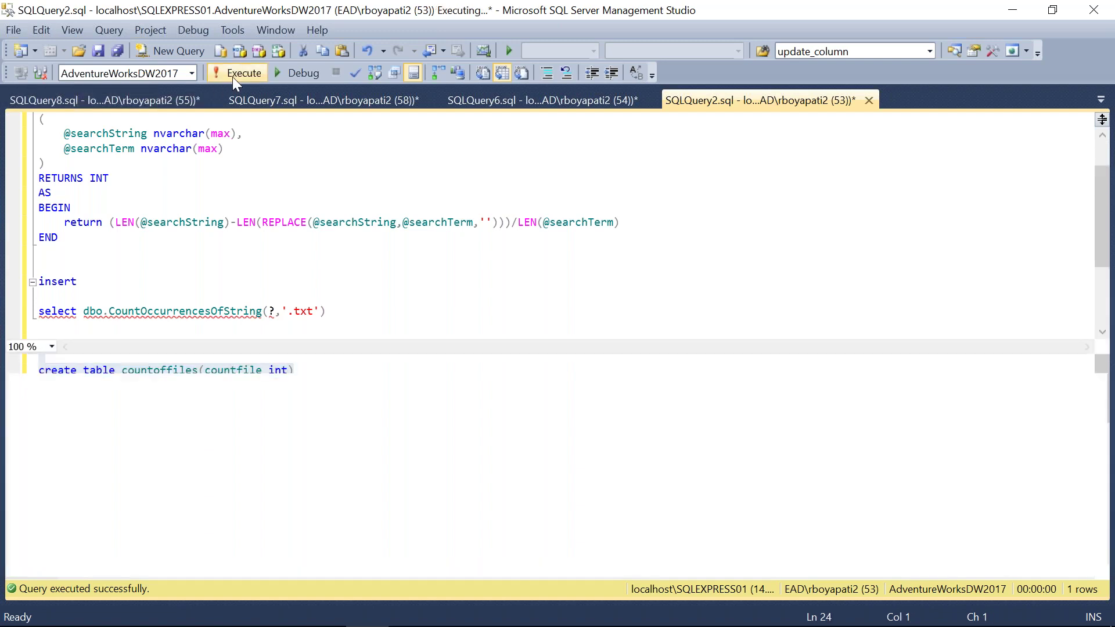
pyautogui.hotkey('ctrl', 'r')
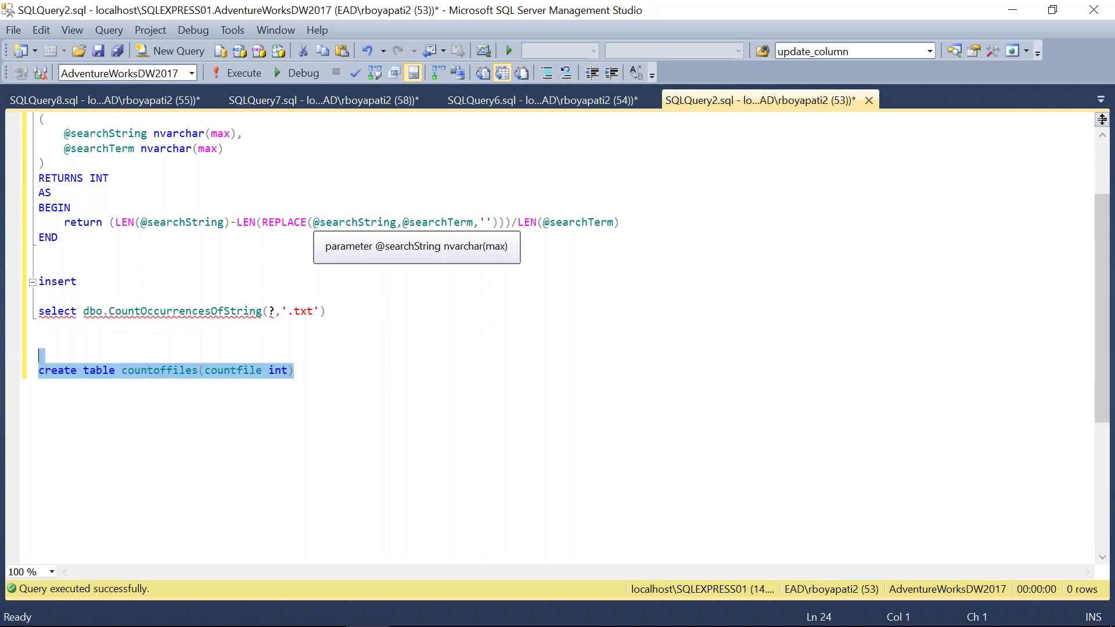
# Complete the unfinished insert above the select so that it reads insert into countoffiles.
pyautogui.click(315, 375)
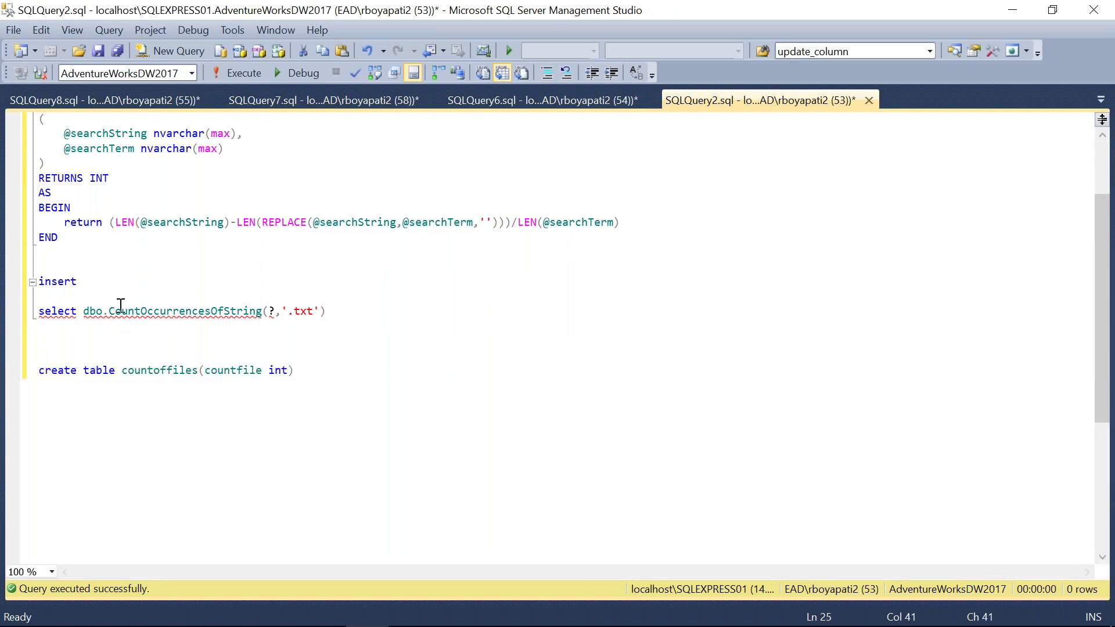
pyautogui.doubleClick(137, 366)
pyautogui.hotkey('ctrl', 'c')
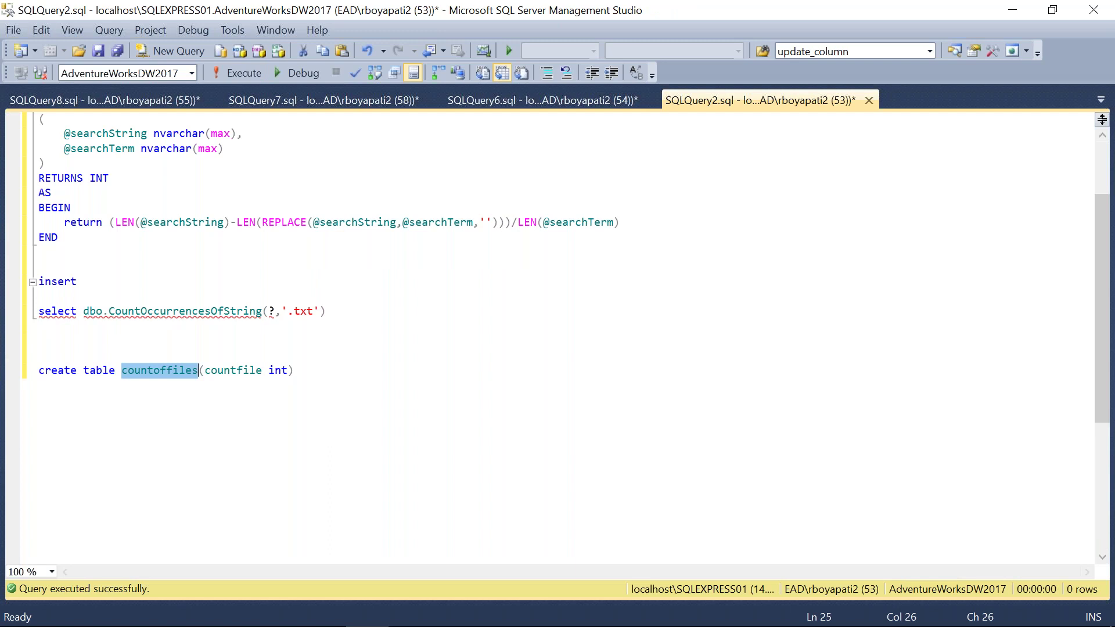
pyautogui.click(97, 273)
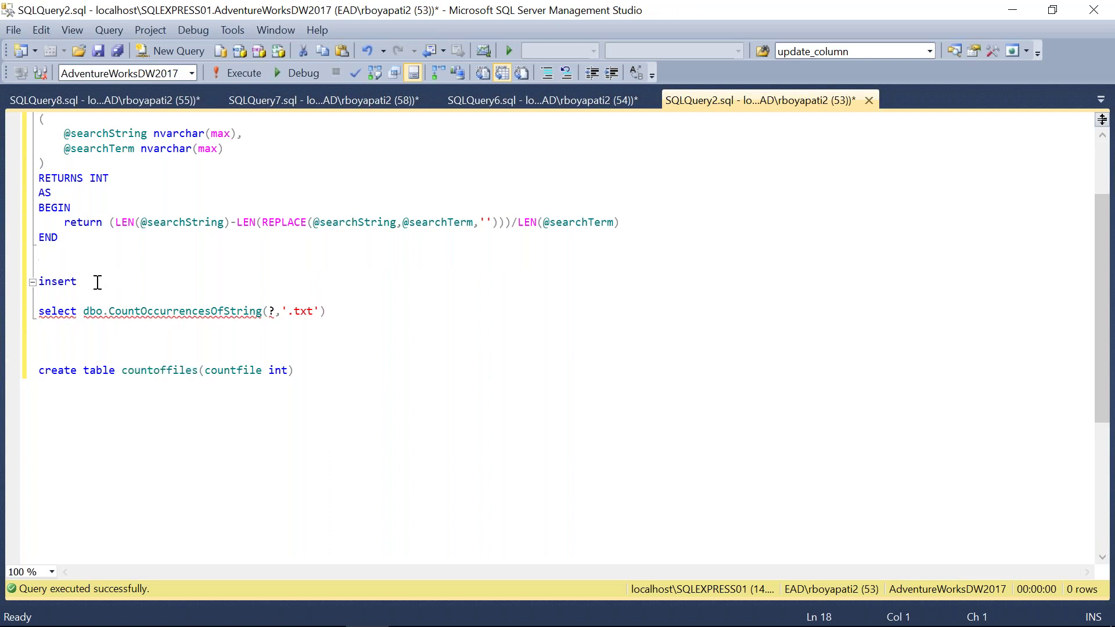
pyautogui.hotkey('ctrl', 'v')
pyautogui.click(334, 311)
pyautogui.hotkey('shift', 'Left')
pyautogui.hotkey('shift', 'Left')
pyautogui.hotkey('shift', 'Left')
pyautogui.hotkey('shift', 'Left')
pyautogui.hotkey('shift', 'Left')
pyautogui.hotkey('shift', 'Left')
pyautogui.hotkey('shift', 'Left')
pyautogui.hotkey('shift', 'Left')
pyautogui.hotkey('shift', 'Left')
pyautogui.hotkey('shift', 'Left')
pyautogui.hotkey('shift', 'Left')
pyautogui.hotkey('shift', 'Left')
pyautogui.hotkey('shift', 'Left')
pyautogui.hotkey('shift', 'Left')
pyautogui.hotkey('shift', 'Left')
pyautogui.hotkey('shift', 'Left')
pyautogui.hotkey('shift', 'Left')
pyautogui.hotkey('shift', 'Left')
pyautogui.hotkey('shift', 'Left')
pyautogui.hotkey('shift', 'Left')
pyautogui.hotkey('shift', 'Right')
pyautogui.moveTo(189, 281); pyautogui.dragTo(59, 282)
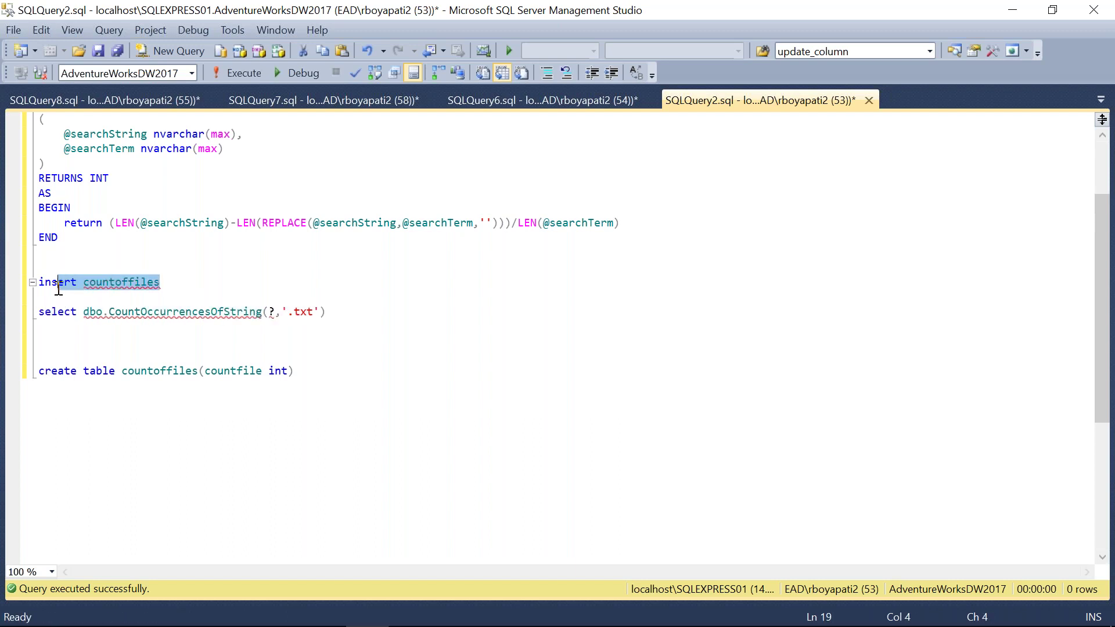
pyautogui.click(84, 283)
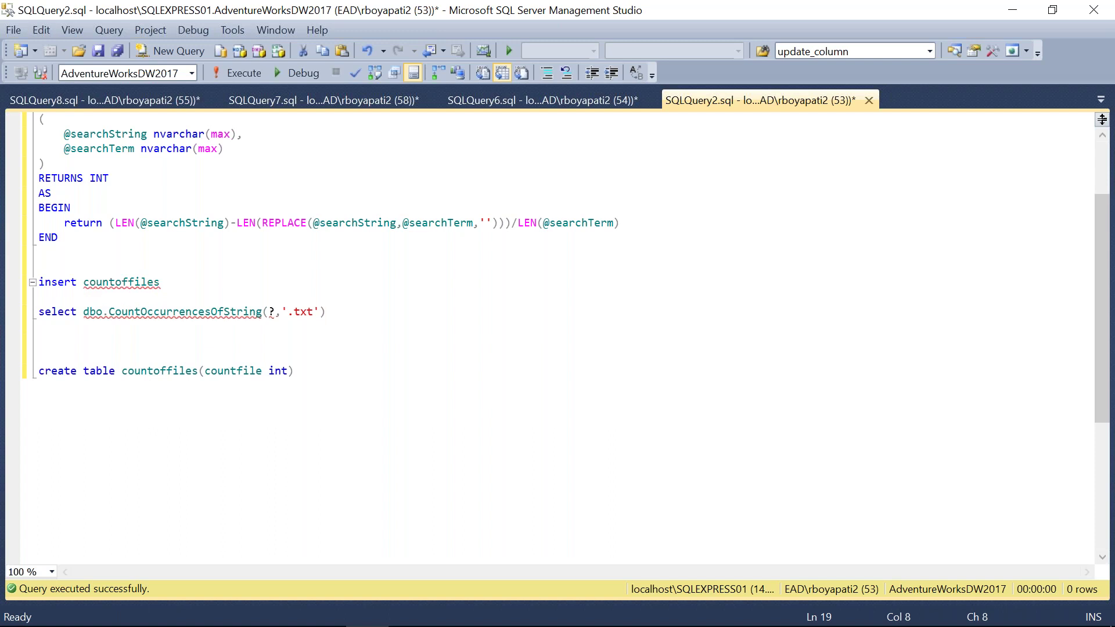
pyautogui.write('into')
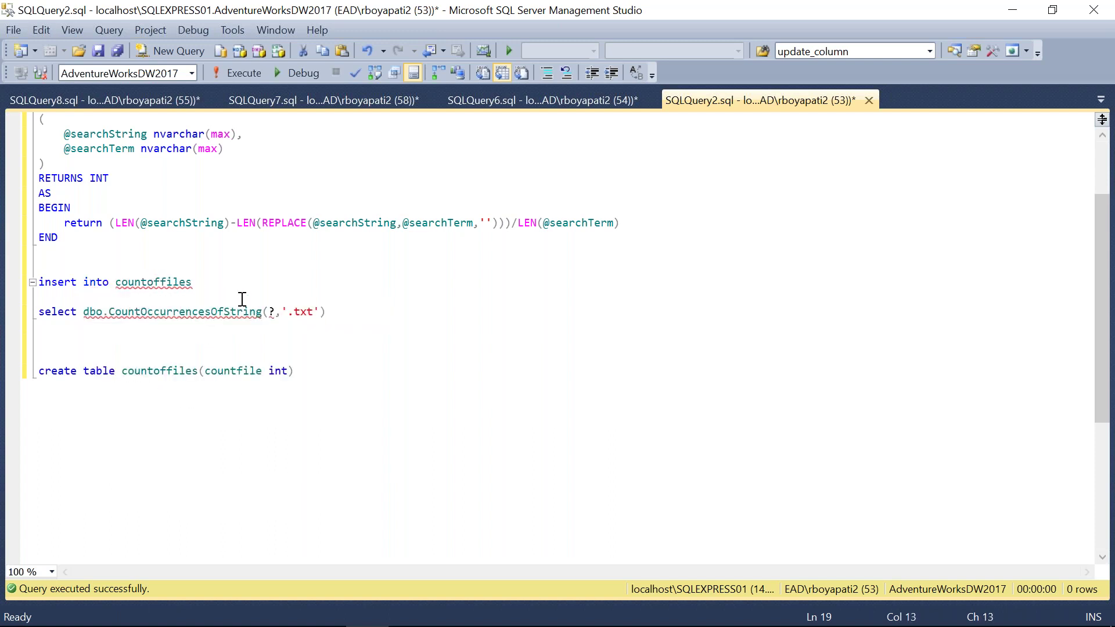
# Copy the insert into countoffiles line together with the CountOccurrencesOfString select.
pyautogui.moveTo(328, 312); pyautogui.dragTo(36, 282)
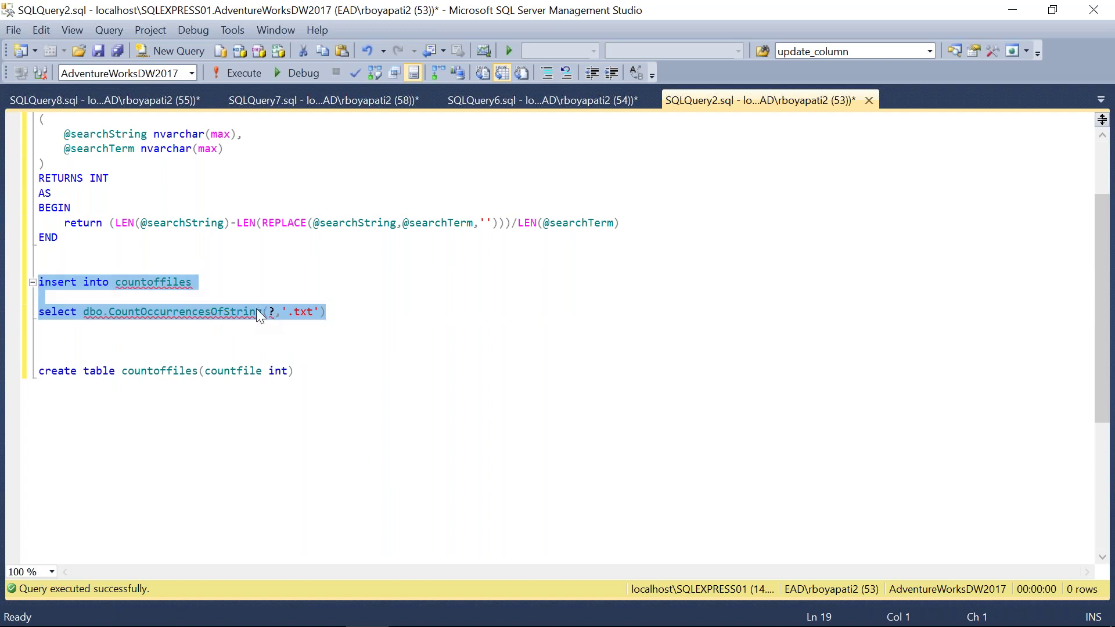
pyautogui.moveTo(257, 312)
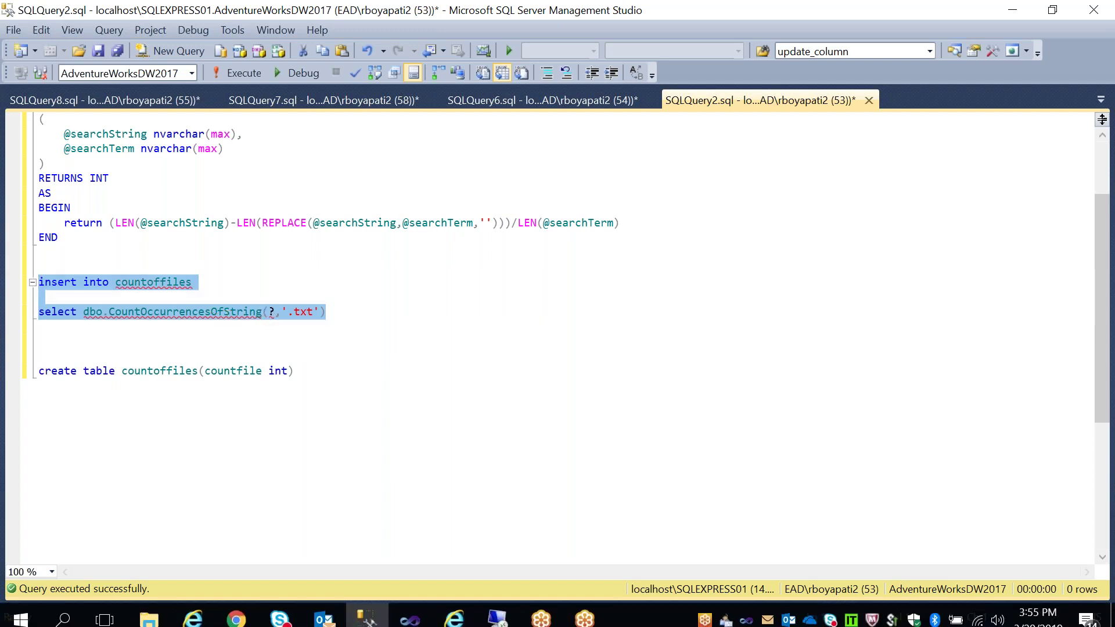
pyautogui.click(417, 615)
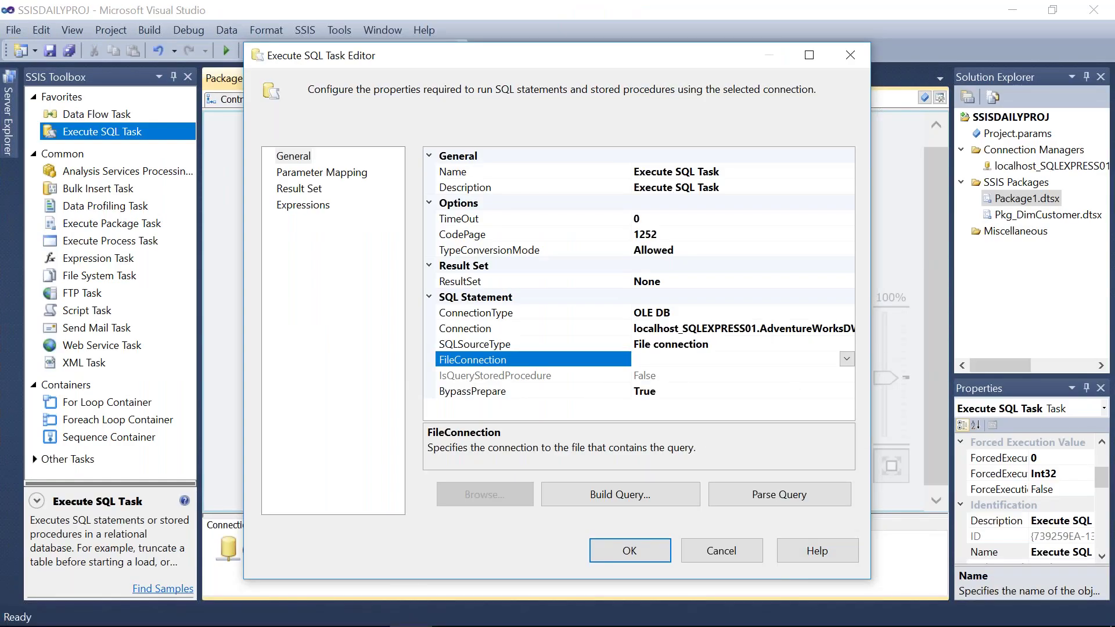
pyautogui.click(360, 609)
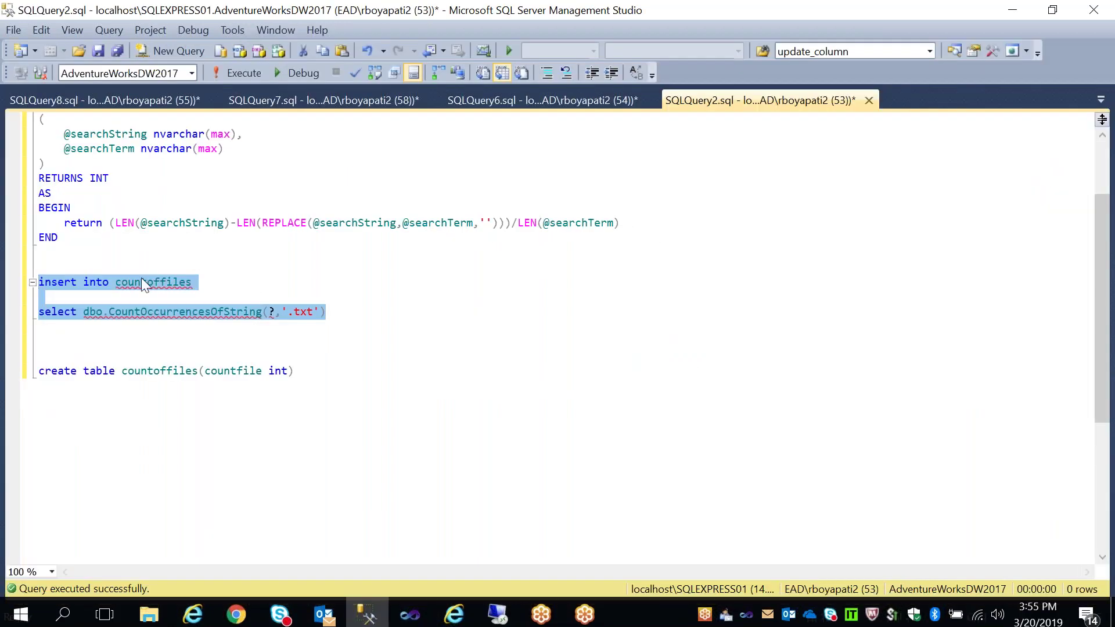
pyautogui.rightClick(142, 279)
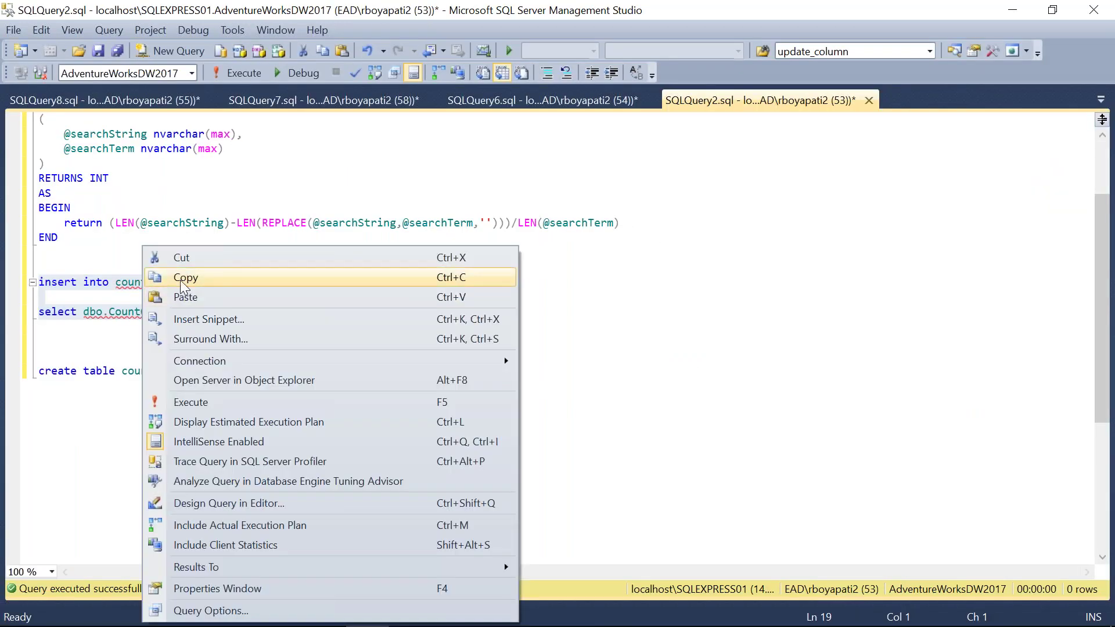
pyautogui.click(180, 279)
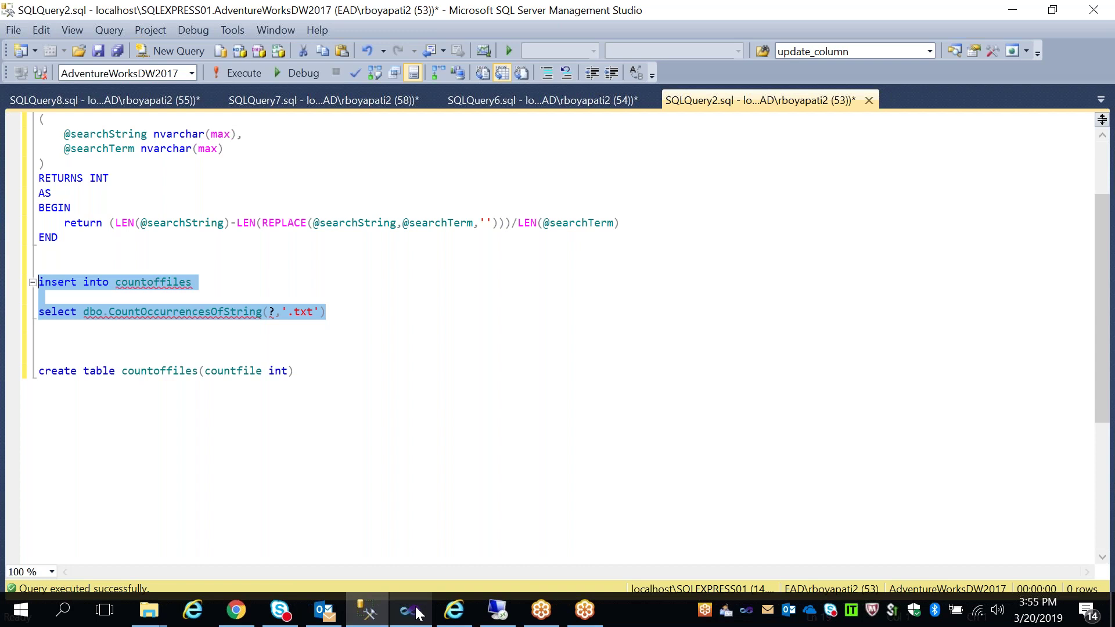
# Switch to Visual Studio, set the Execute SQL Task's SQLSourceType to Direct input, and paste the copied query as its SQLStatement.
pyautogui.click(414, 611)
pyautogui.click(846, 359)
pyautogui.click(670, 359)
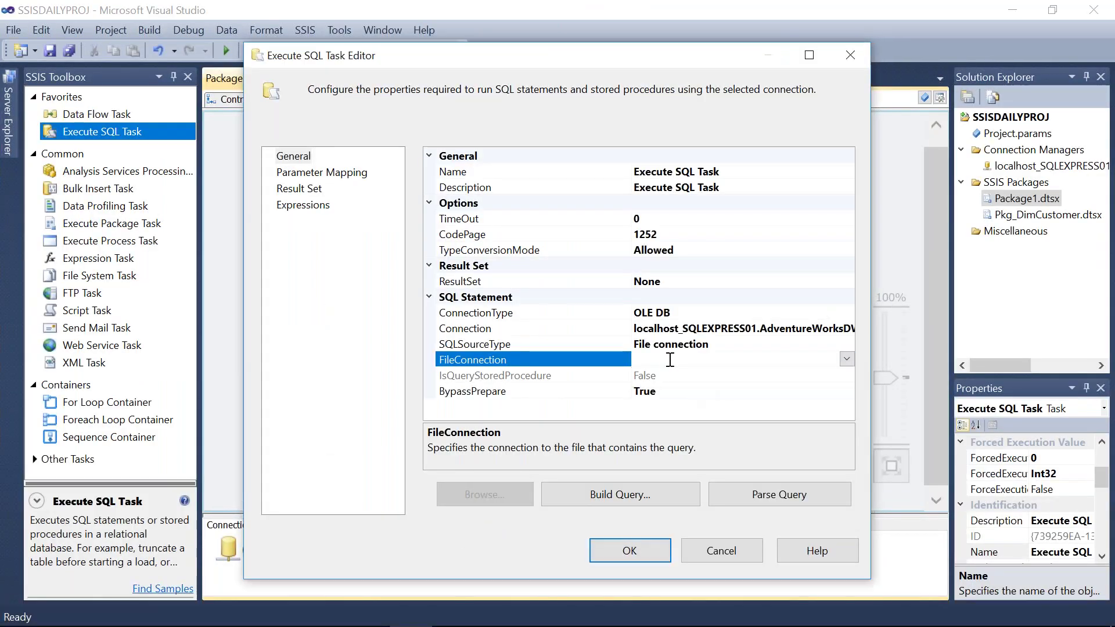
pyautogui.click(736, 349)
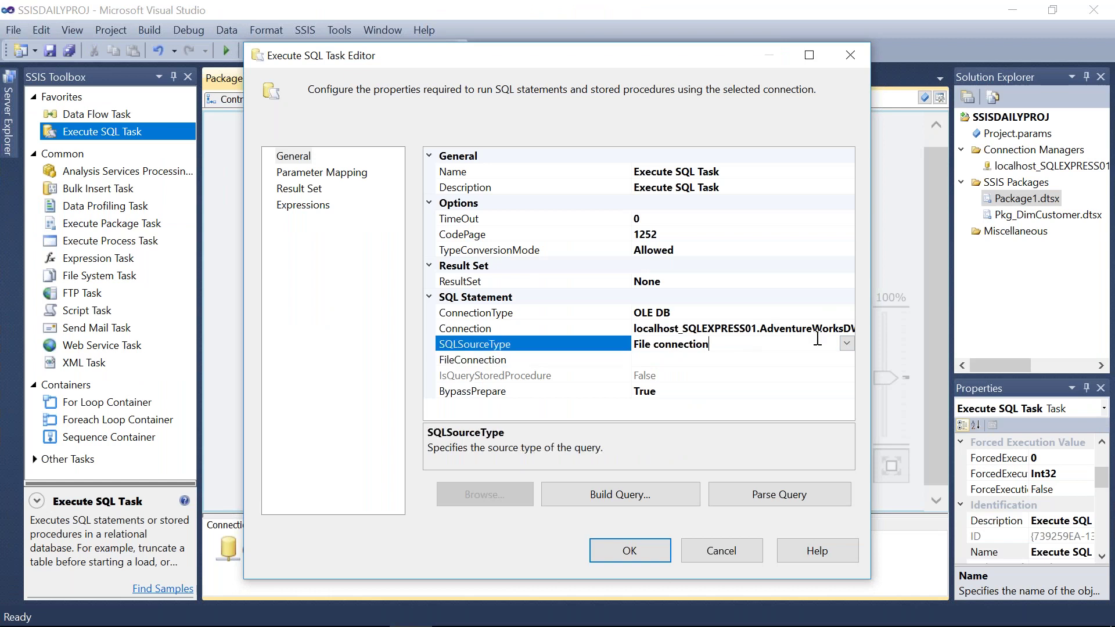
pyautogui.click(846, 344)
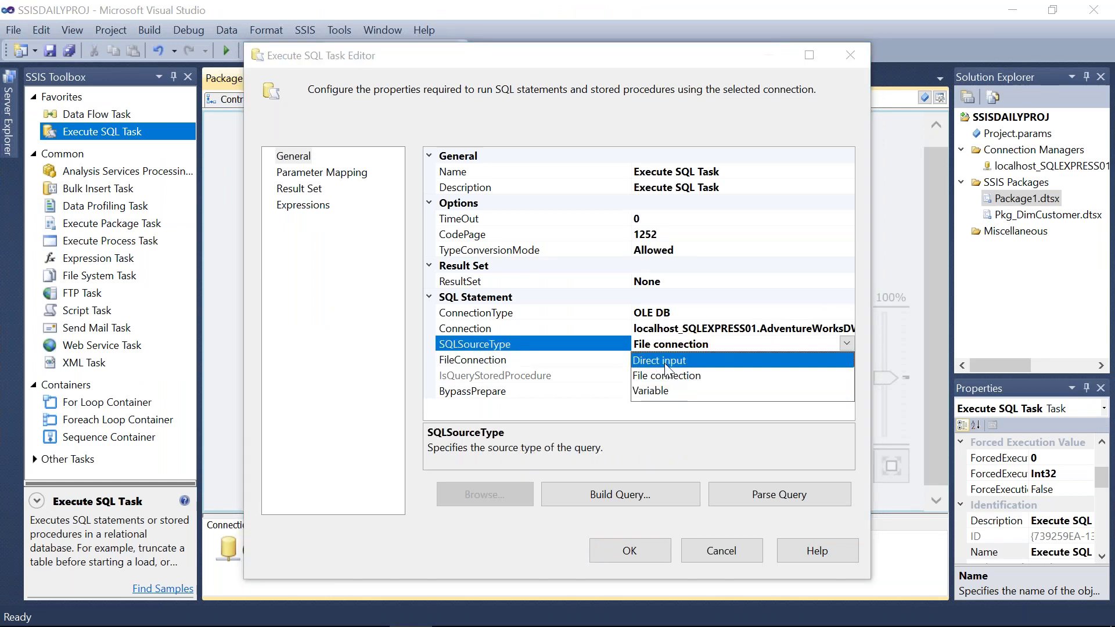
pyautogui.click(725, 364)
pyautogui.click(847, 358)
pyautogui.hotkey('ctrl', 'v')
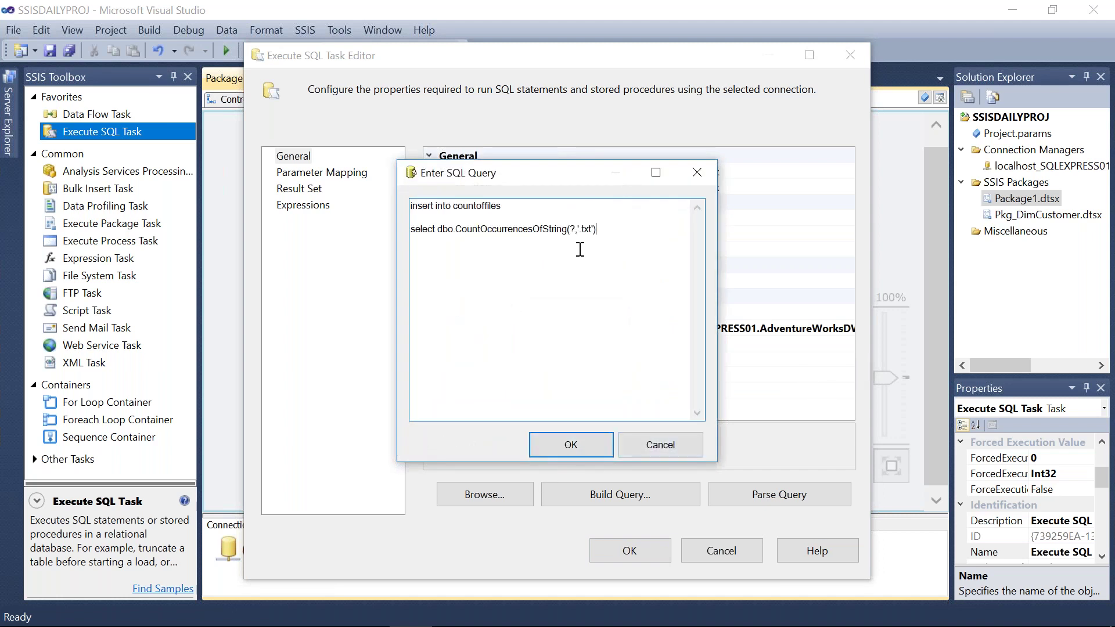
pyautogui.click(578, 444)
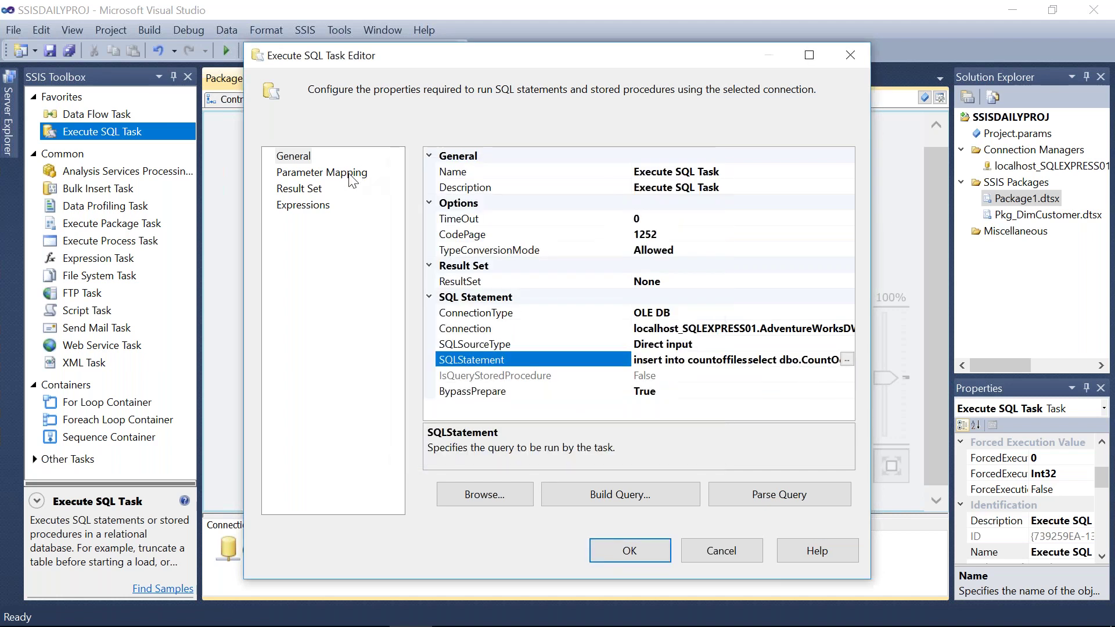
# Add a parameter mapping to the Execute SQL Task and set its variable to User::extract.
pyautogui.click(349, 173)
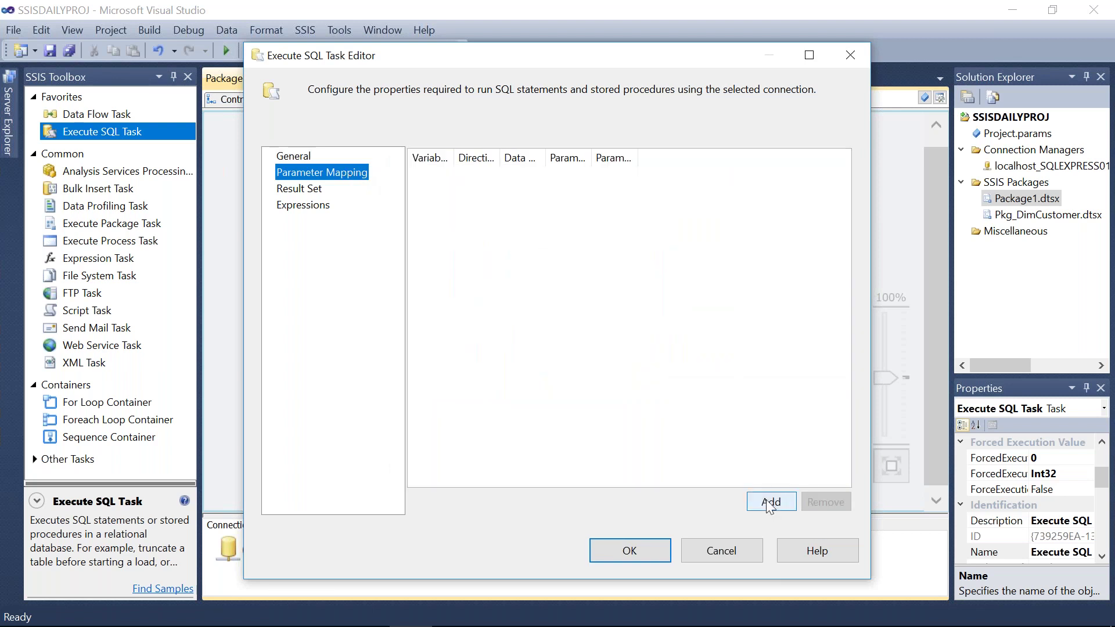
pyautogui.click(769, 503)
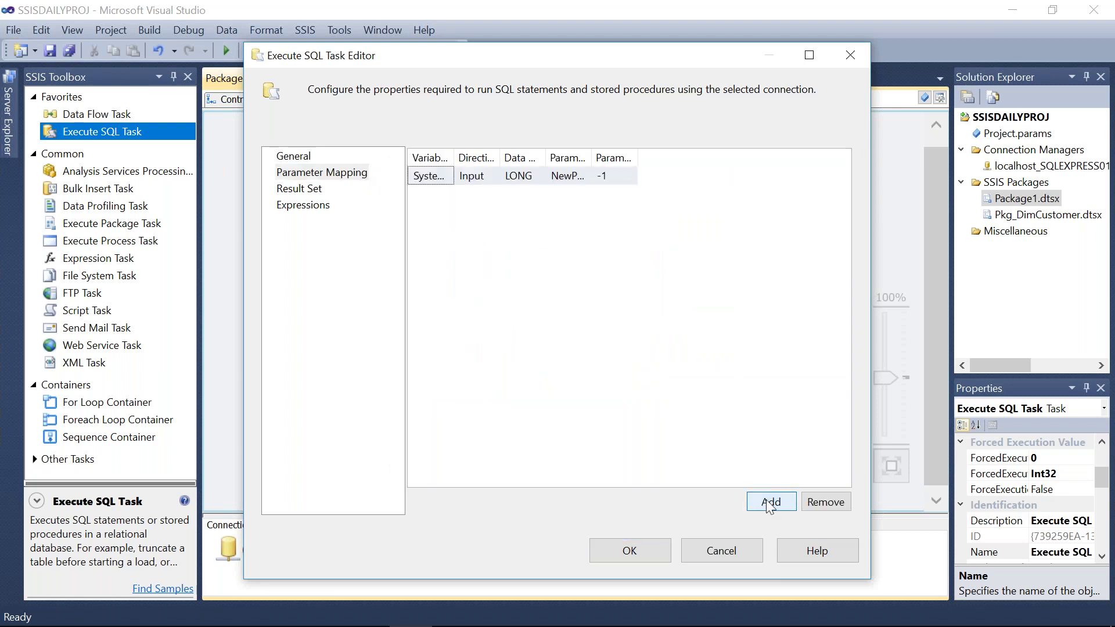
pyautogui.click(452, 158)
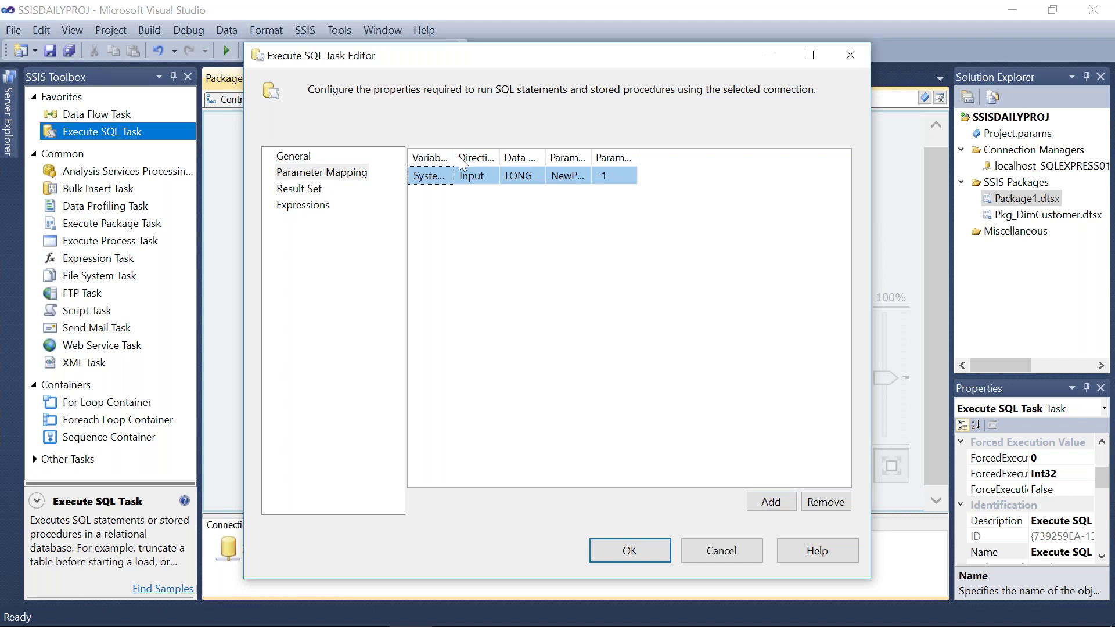
pyautogui.moveTo(454, 157); pyautogui.dragTo(571, 157)
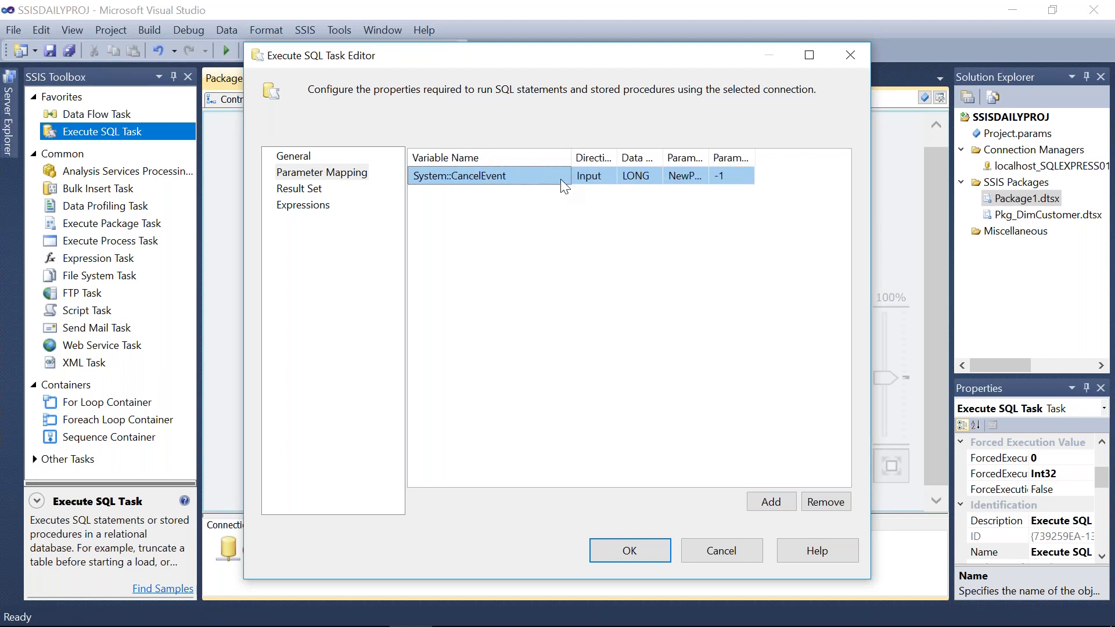
pyautogui.click(561, 176)
pyautogui.scroll(-8, 558, 277)
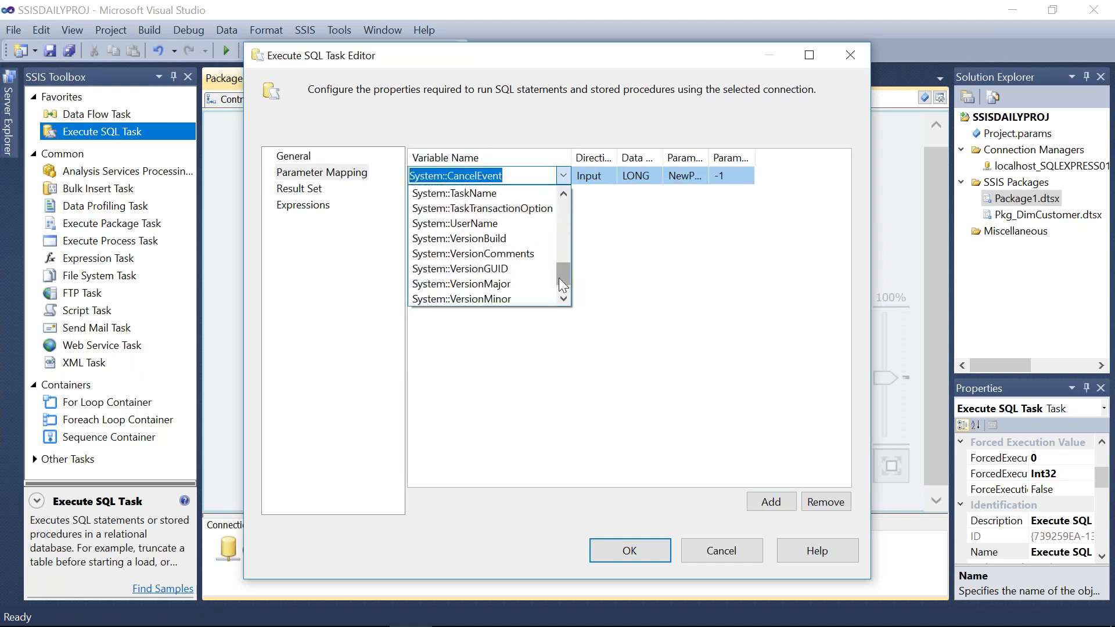
pyautogui.scroll(-1, 564, 297)
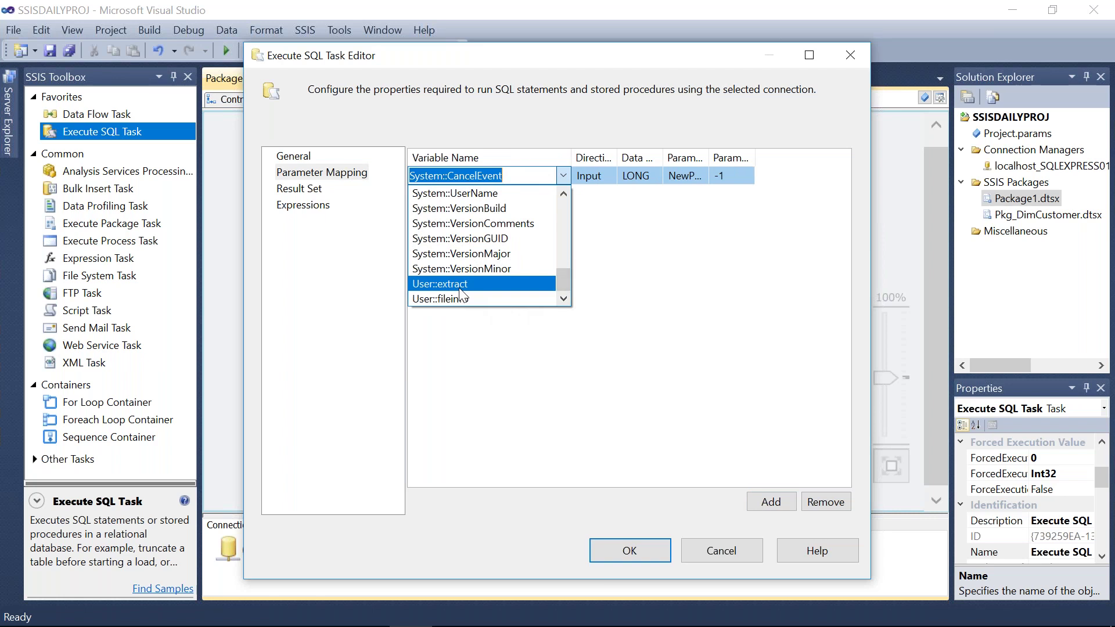
pyautogui.click(540, 282)
# Set the User::extract mapping's data type to NVARCHAR and parameter name to 0, and accept the task settings.
pyautogui.click(657, 177)
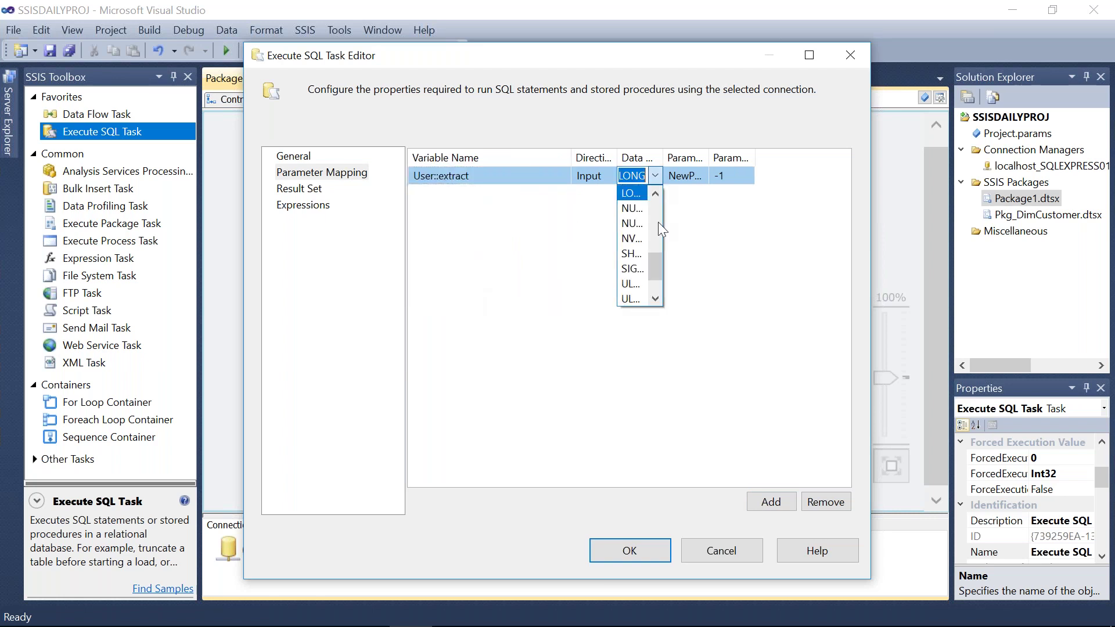
pyautogui.click(633, 238)
pyautogui.click(681, 177)
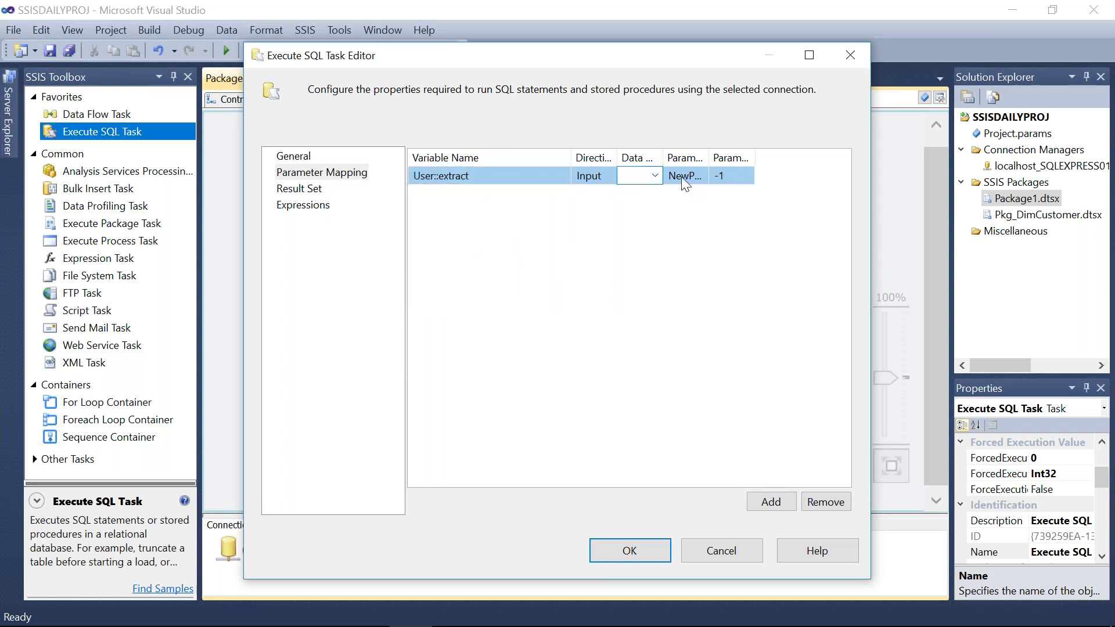
pyautogui.doubleClick(679, 175)
pyautogui.write('0')
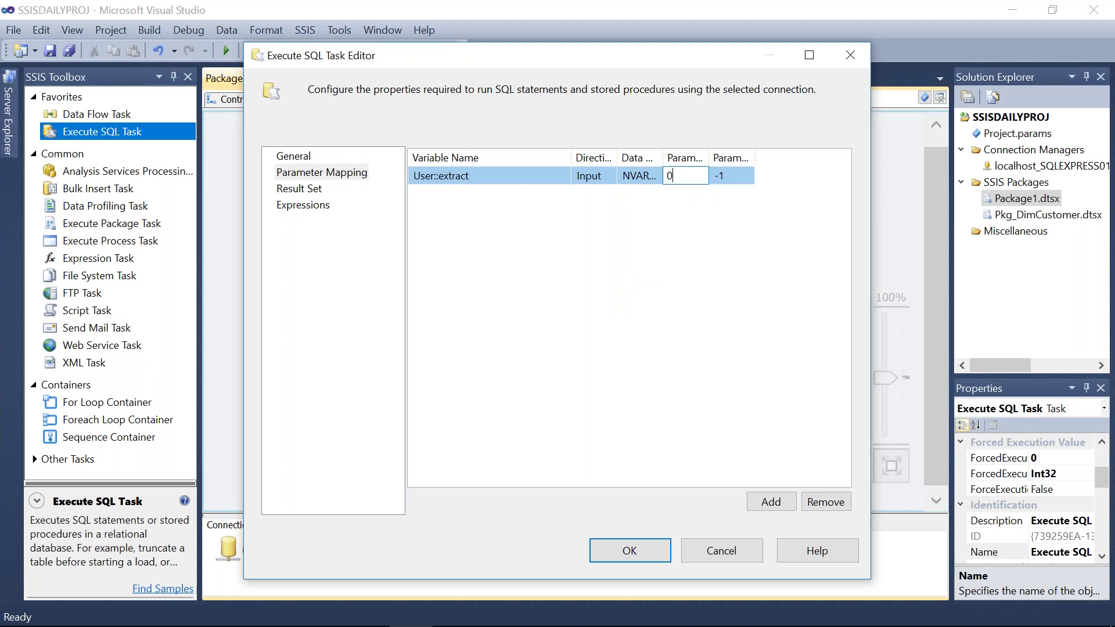
pyautogui.press('Return')
pyautogui.click(639, 560)
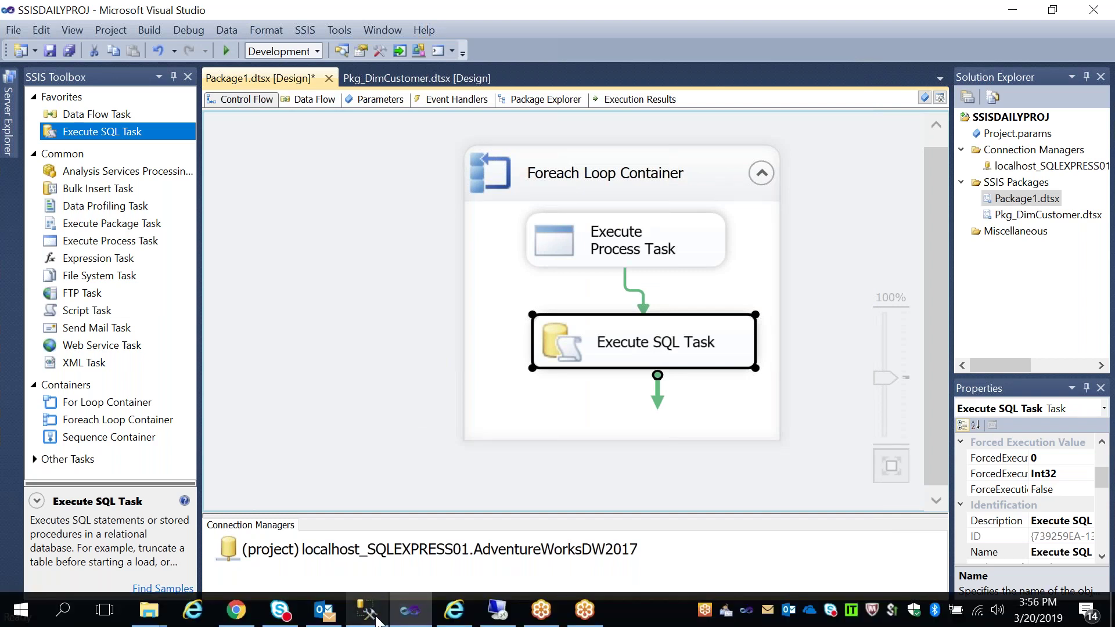
# Switch to SQL Server Management Studio and add a filename column after countfile int in the create table countoffiles statement.
pyautogui.click(369, 610)
pyautogui.click(207, 324)
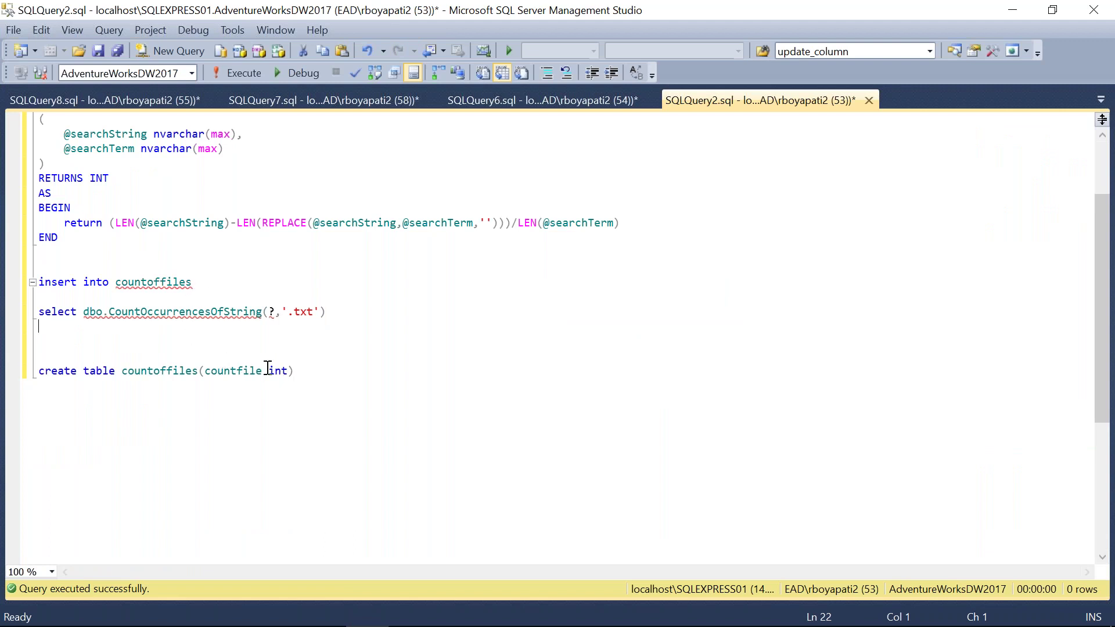
pyautogui.click(291, 372)
pyautogui.write(')')
pyautogui.write('filen')
pyautogui.write('ame')
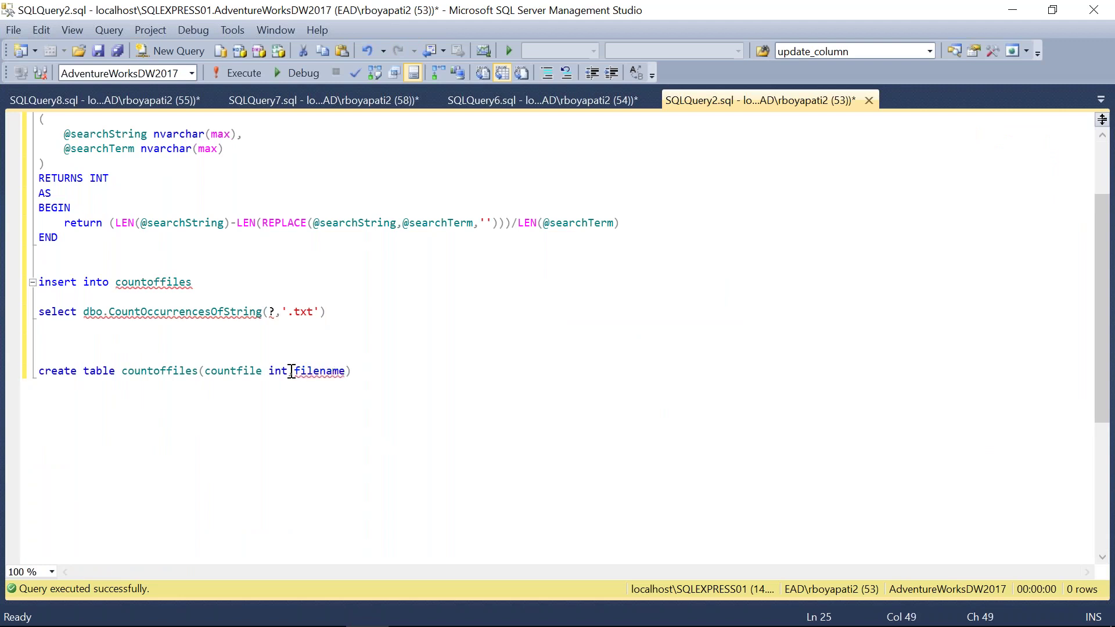
# Switch to Visual Studio and check which variable the Foreach Loop Container maps to the collection value, leaving its settings unchanged.
pyautogui.moveTo(430, 626)
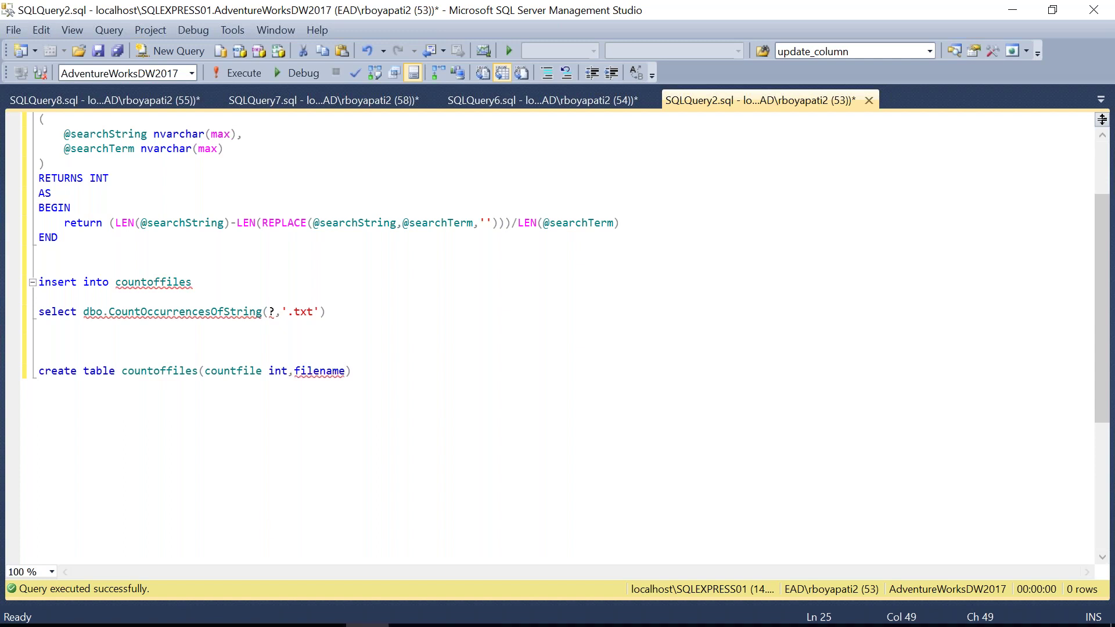
pyautogui.click(412, 603)
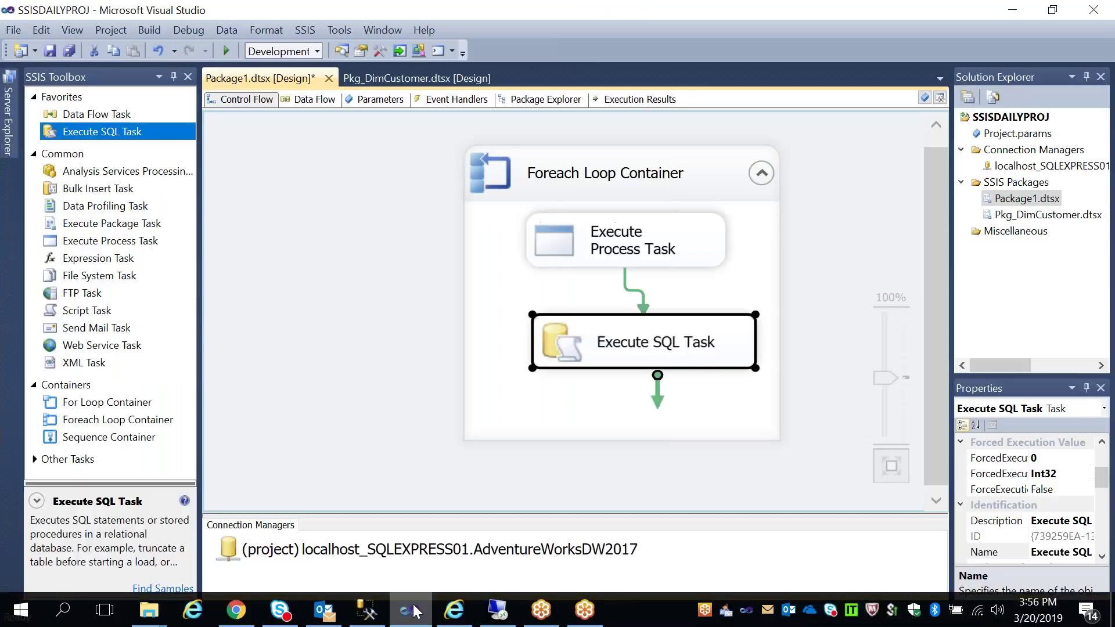
pyautogui.click(507, 172)
pyautogui.doubleClick(507, 172)
pyautogui.click(299, 172)
pyautogui.click(313, 189)
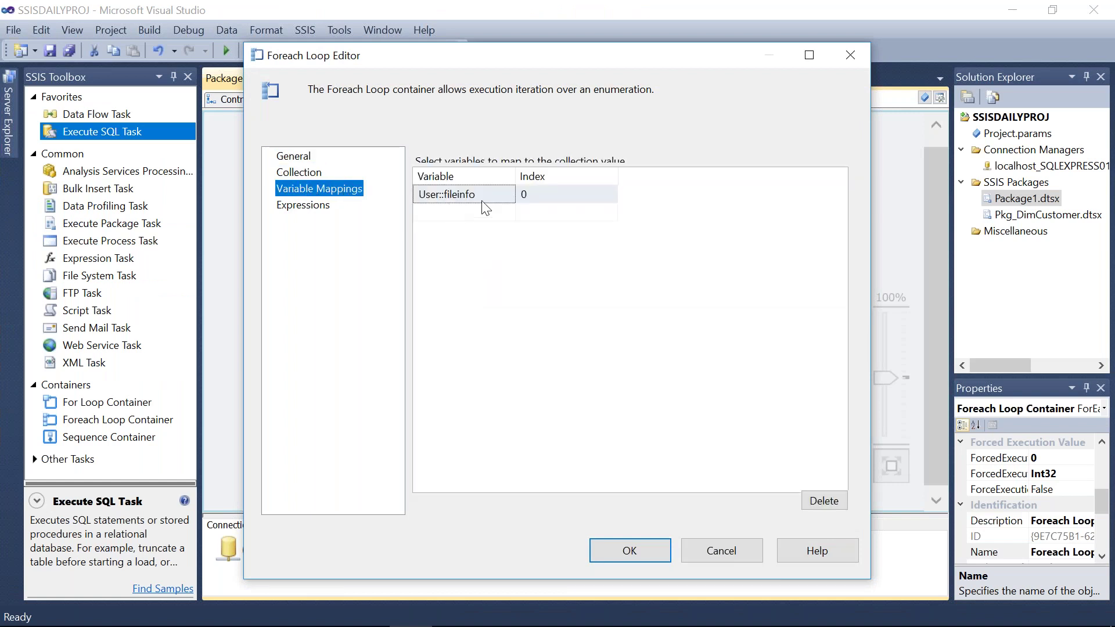
pyautogui.click(699, 551)
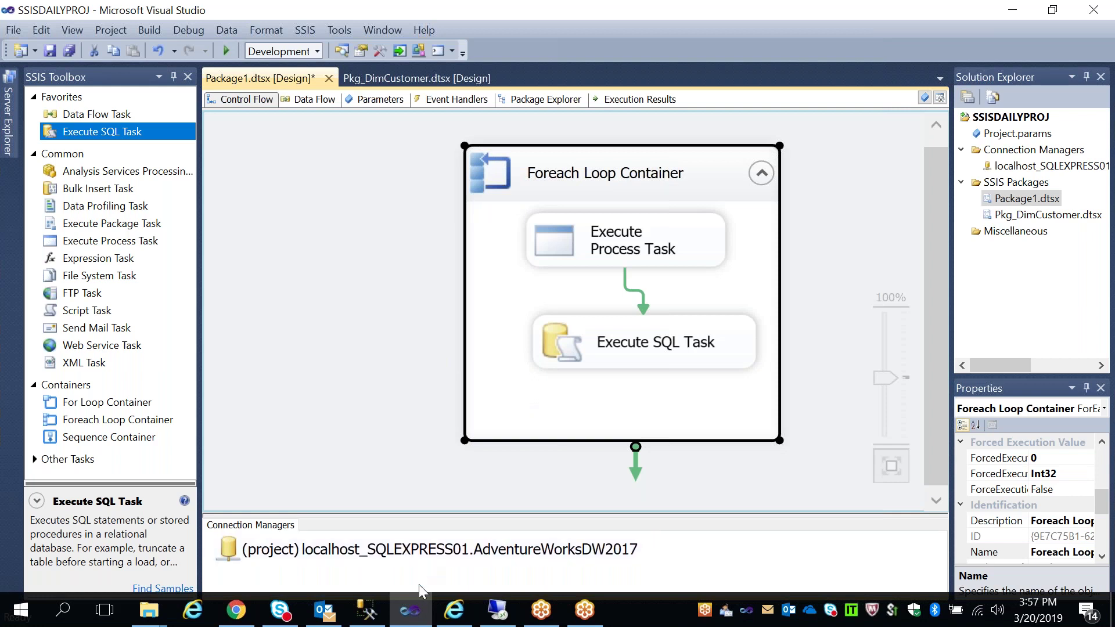
# Return to SQL Server Management Studio and give the filename column the type varchar(100) in the create table statement.
pyautogui.click(367, 609)
pyautogui.write('var')
pyautogui.write('char')
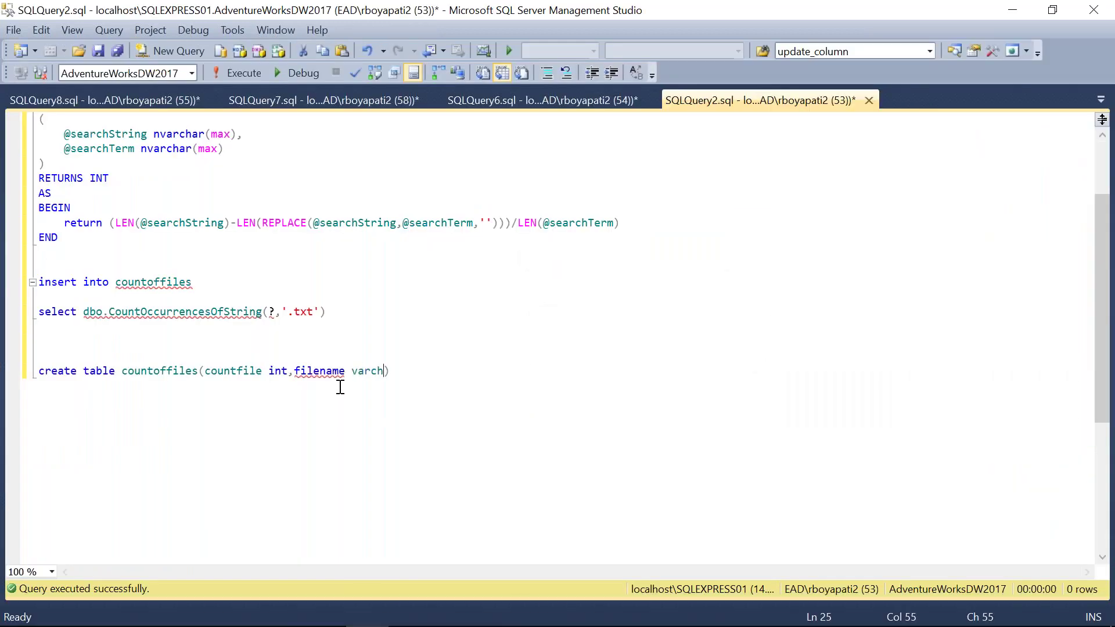
pyautogui.write('(100)')
# Write drop table countoffiles below the create table statement and execute only that line.
pyautogui.press('End')
pyautogui.press('Return')
pyautogui.press('Return')
pyautogui.press('Return')
pyautogui.write('dr')
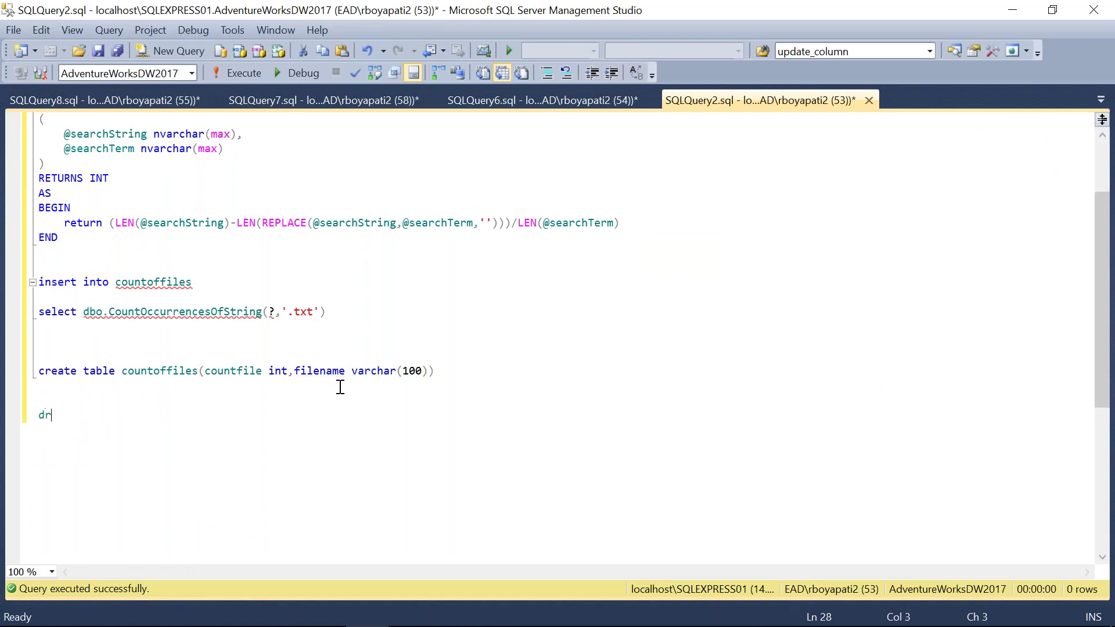
pyautogui.write('op table')
pyautogui.doubleClick(155, 372)
pyautogui.hotkey('ctrl', 'c')
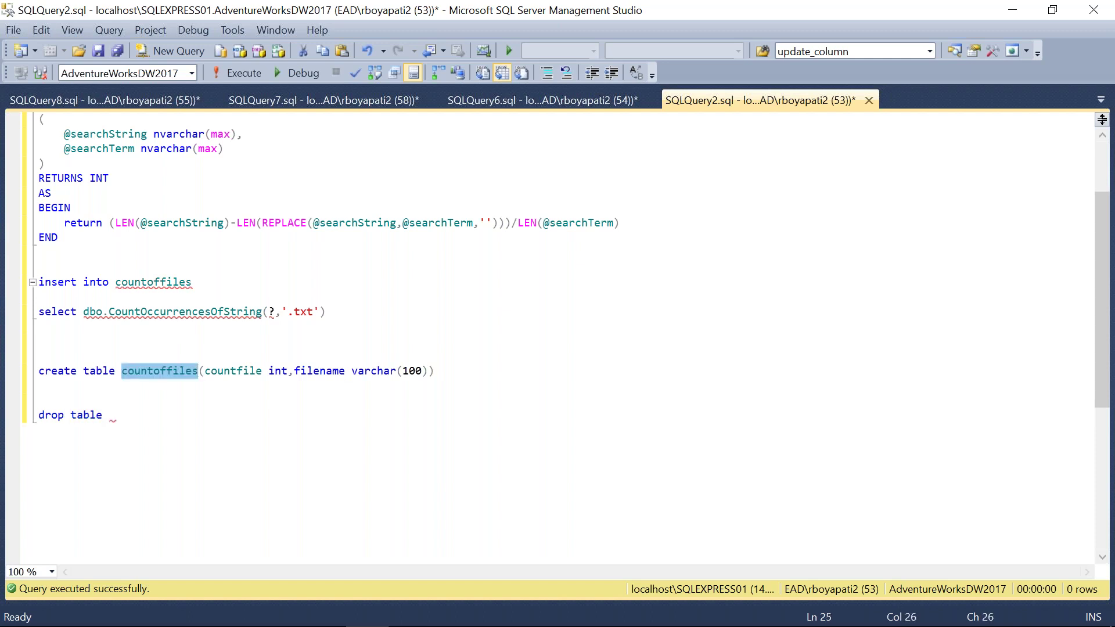
pyautogui.click(112, 419)
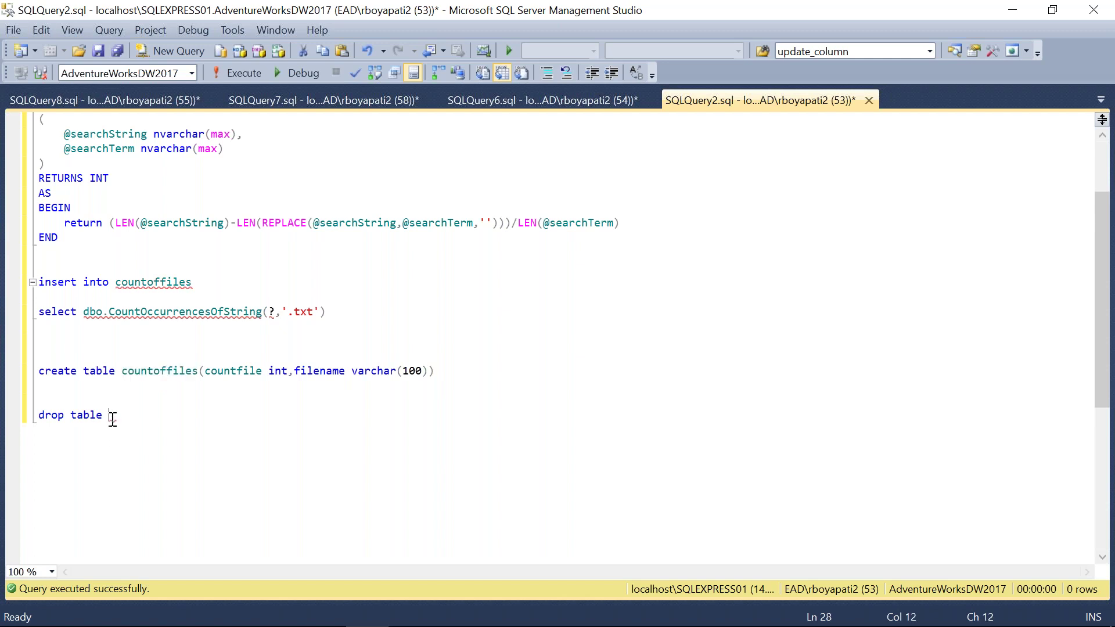
pyautogui.hotkey('ctrl', 'v')
pyautogui.hotkey('shift', 'Up')
pyautogui.click(234, 70)
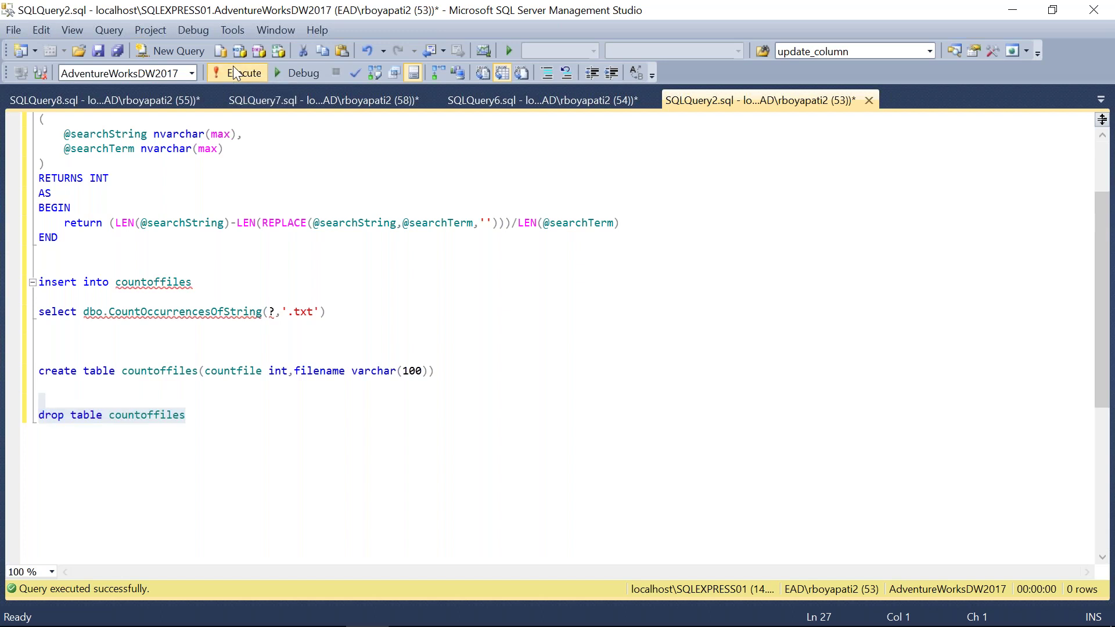
pyautogui.hotkey('ctrl', 'r')
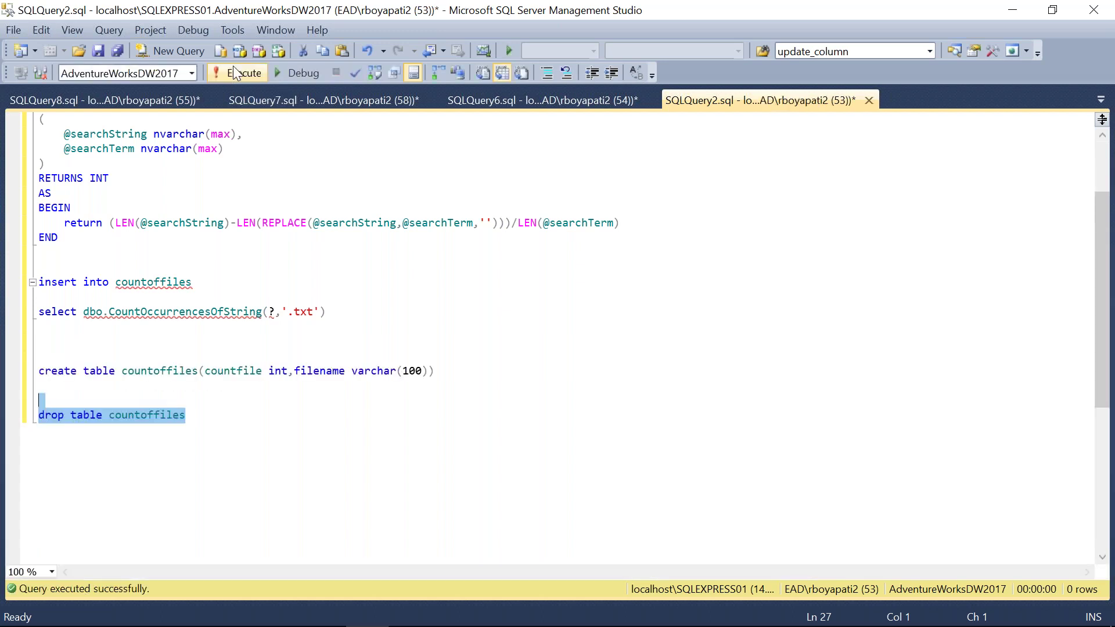
# Execute only the create table countoffiles(countfile int,filename varchar(100)) statement and hide the results pane.
pyautogui.click(458, 378)
pyautogui.moveTo(458, 379); pyautogui.dragTo(83, 358)
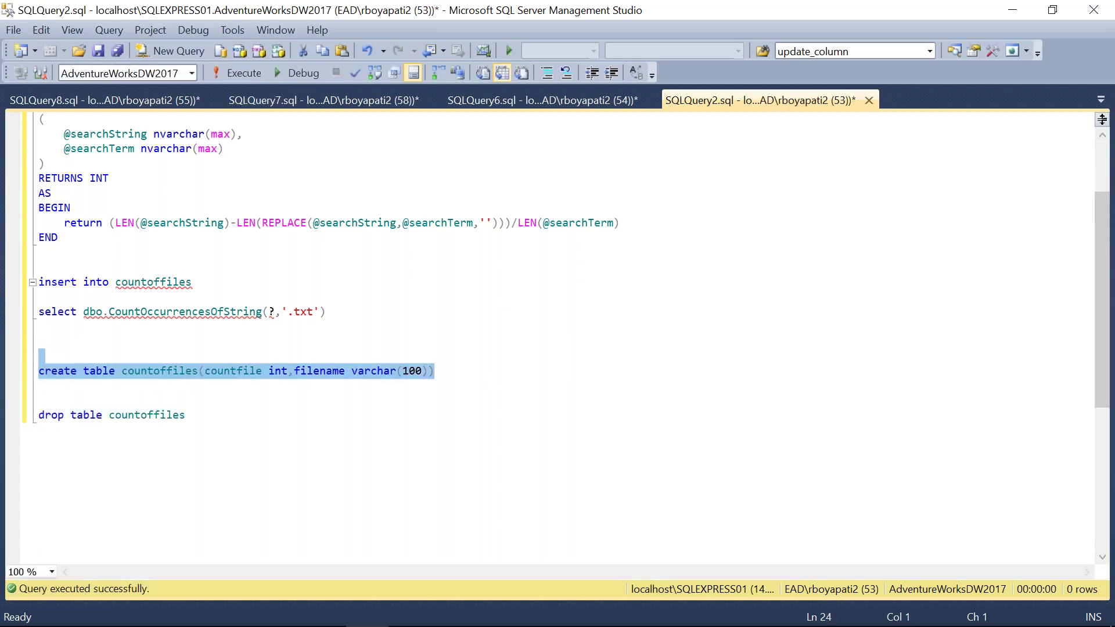
pyautogui.click(246, 77)
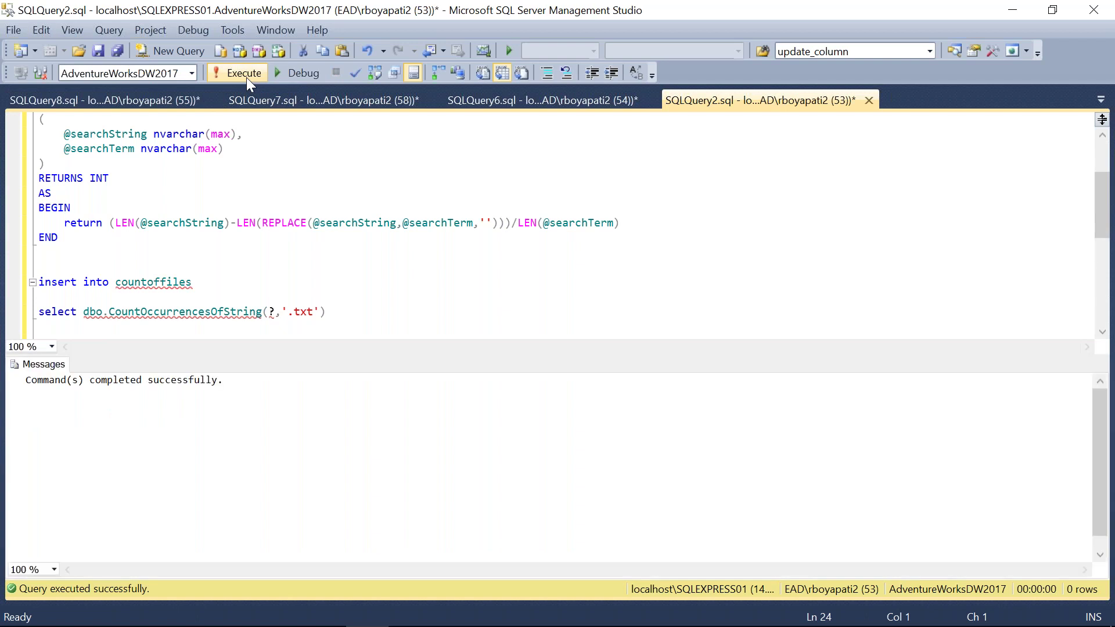
pyautogui.hotkey('ctrl', 'r')
# Append ,? to the CountOccurrencesOfString select as a second value, and select it together with the insert into countoffiles line for copying.
pyautogui.click(346, 321)
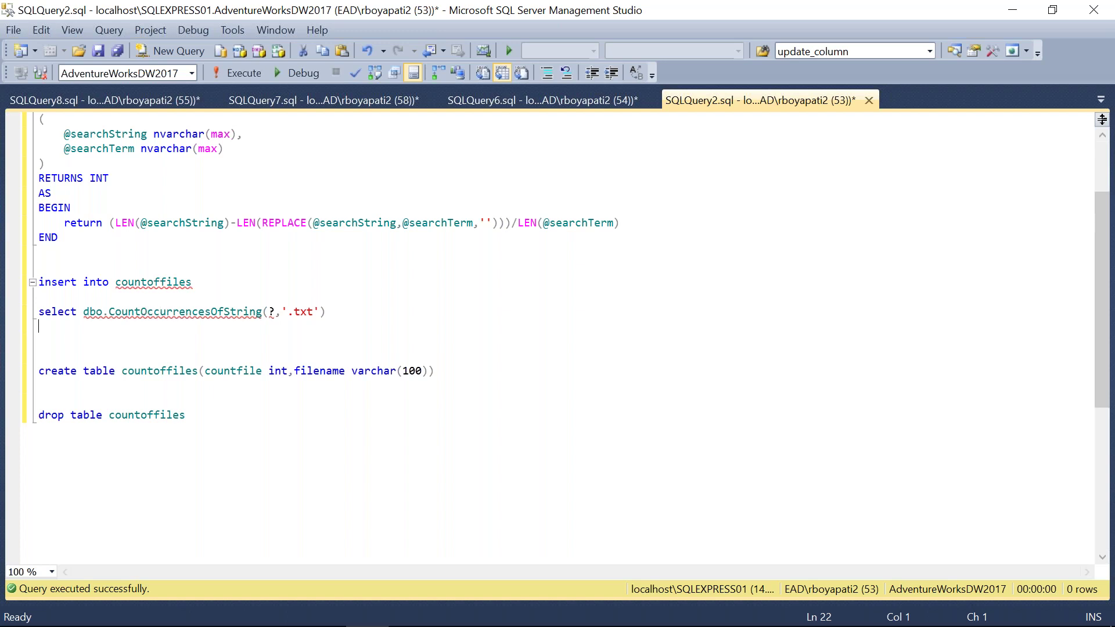
pyautogui.click(338, 313)
pyautogui.keyDown('shift'); pyautogui.click(64, 312); pyautogui.keyUp('shift')
pyautogui.keyDown('shift'); pyautogui.click(38, 312); pyautogui.keyUp('shift')
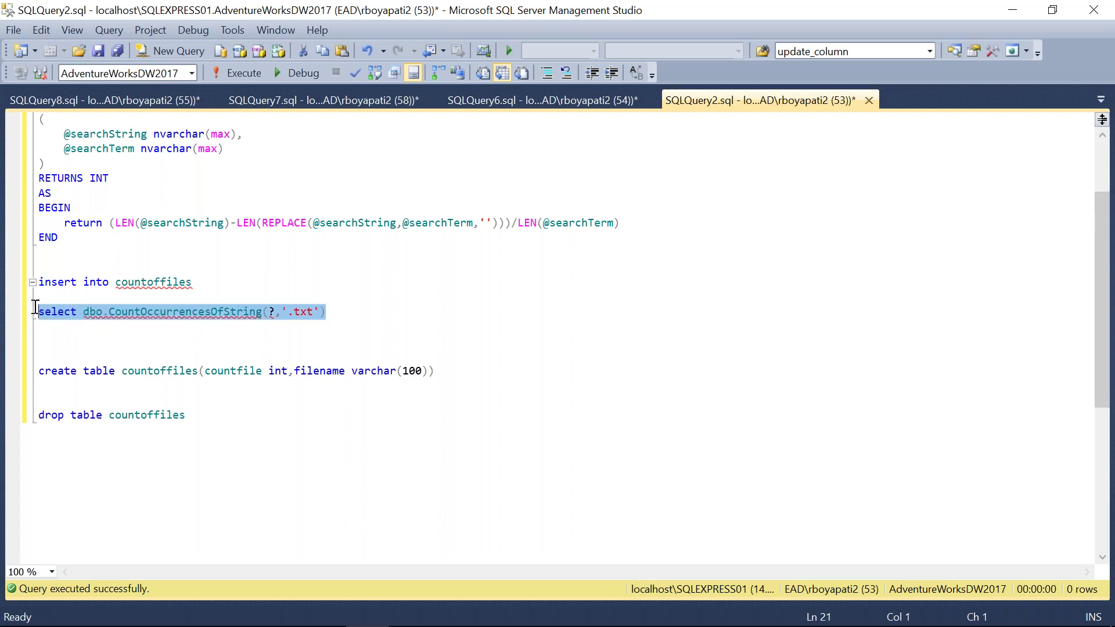
pyautogui.moveTo(89, 317)
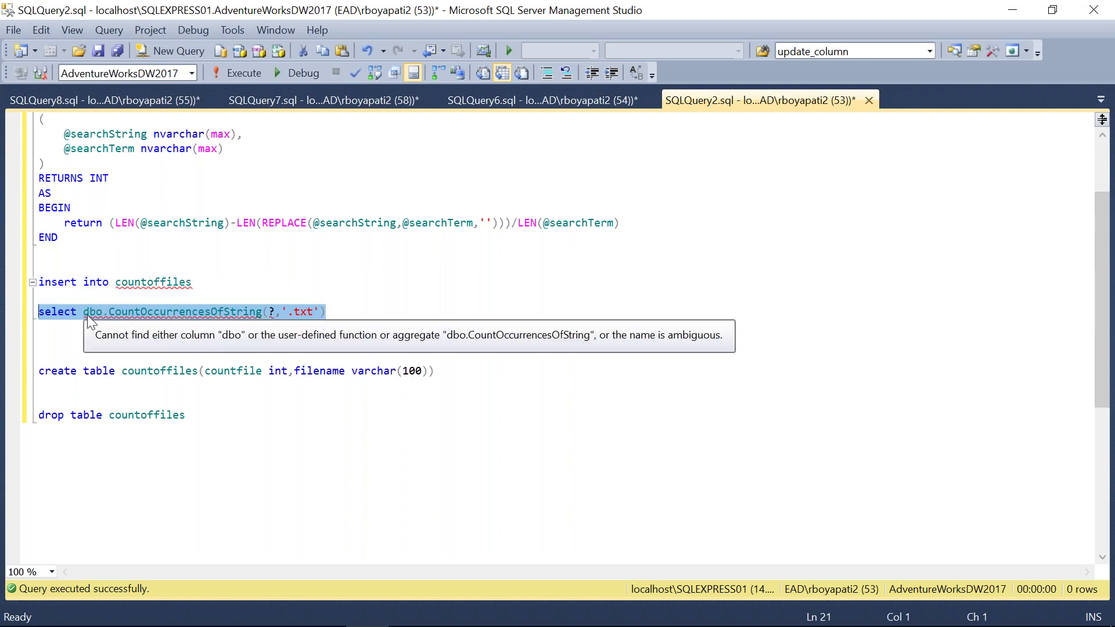
pyautogui.click(336, 312)
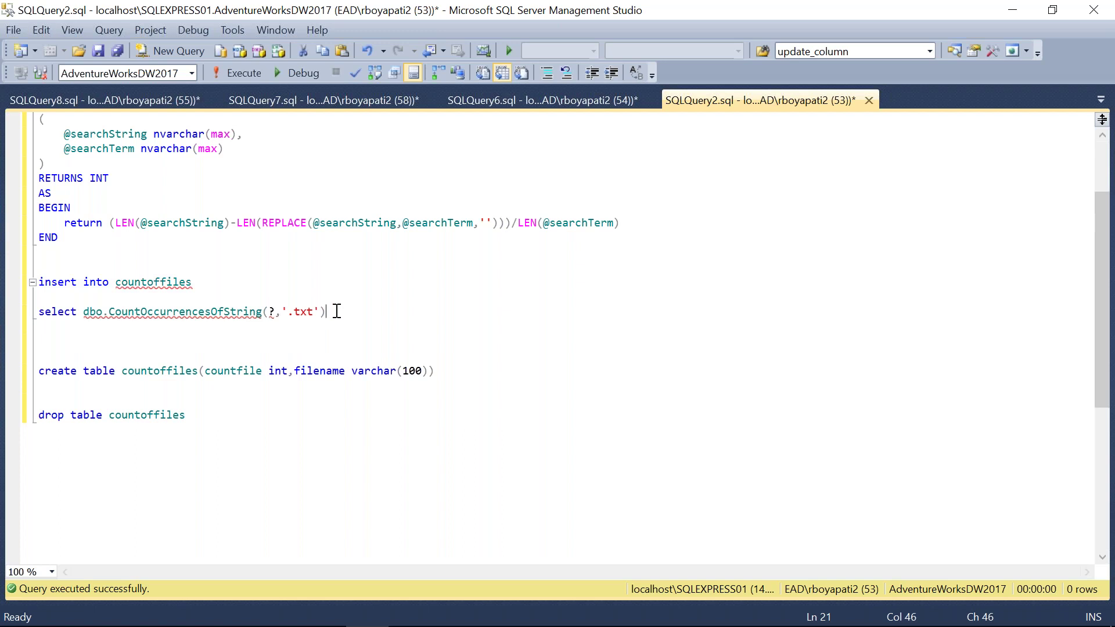
pyautogui.write(',?')
pyautogui.click(331, 312)
pyautogui.click(380, 318)
pyautogui.moveTo(353, 312); pyautogui.dragTo(11, 284)
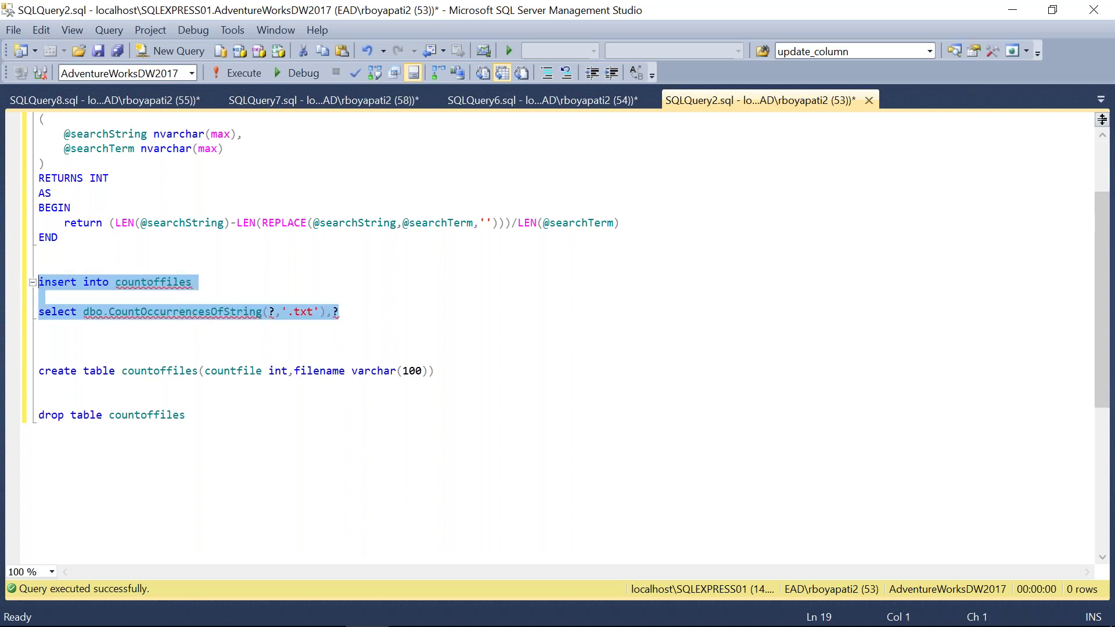
# Switch to Visual Studio and replace the Execute SQL Task's SQLStatement with the revised insert query that has the extra ? parameter.
pyautogui.click(421, 609)
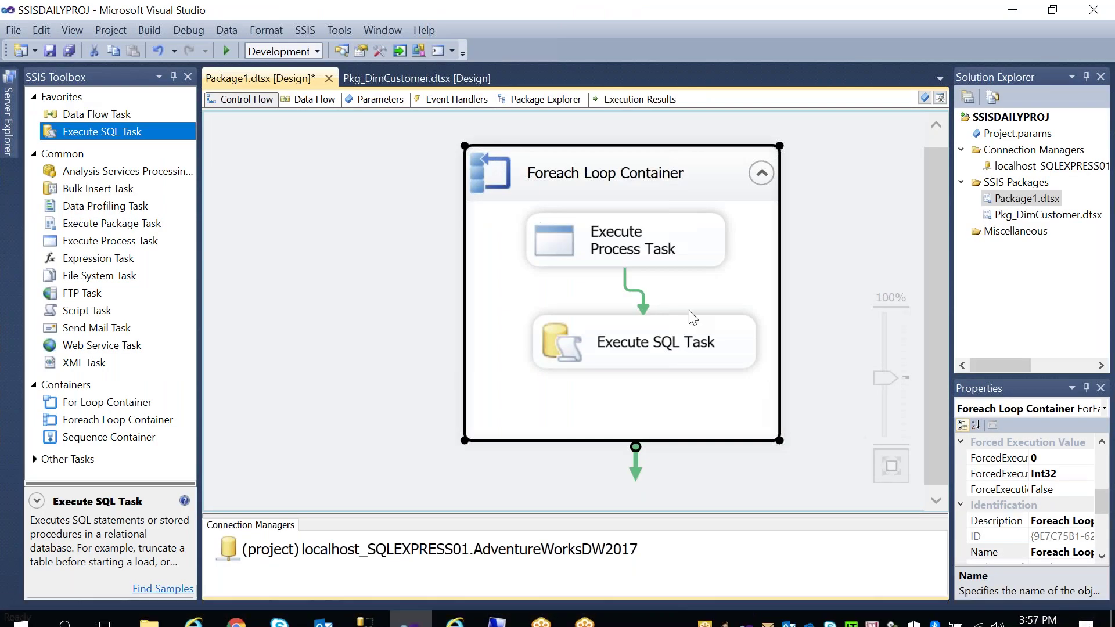
pyautogui.click(612, 368)
pyautogui.doubleClick(613, 368)
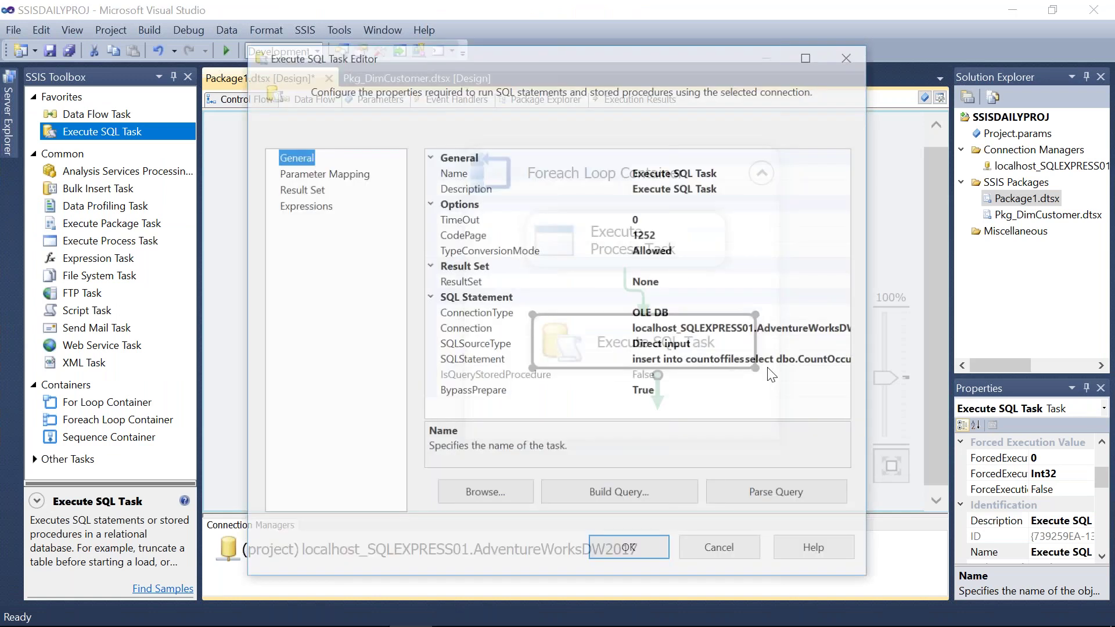
pyautogui.click(847, 359)
pyautogui.click(846, 359)
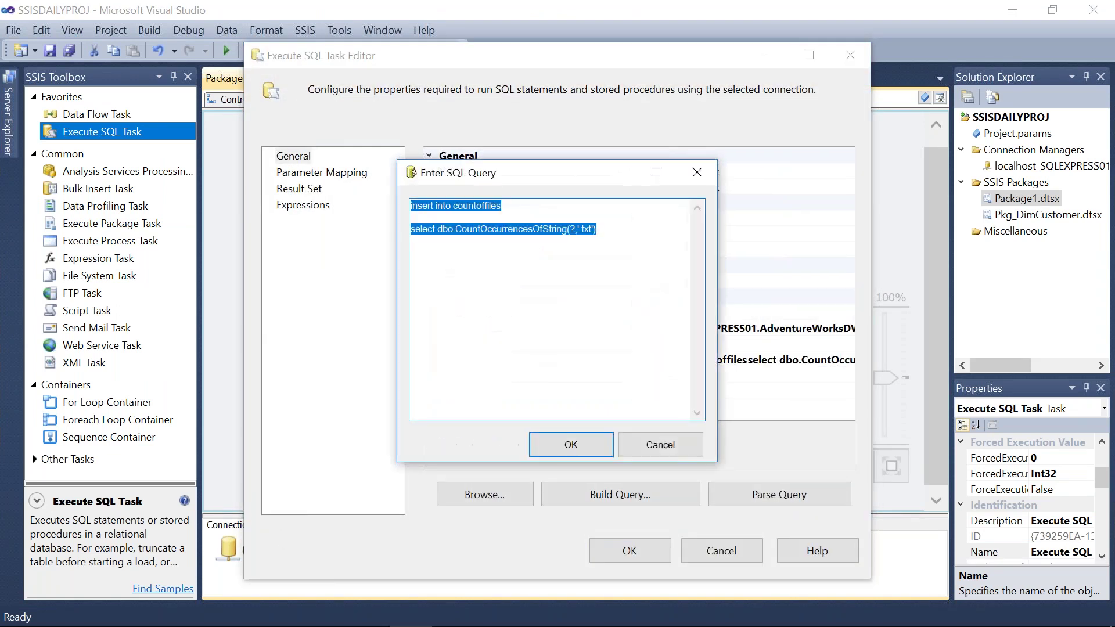
pyautogui.click(591, 447)
# Add a second parameter mapping to the Execute SQL Task and set its variable to User::fileinfo.
pyautogui.click(318, 172)
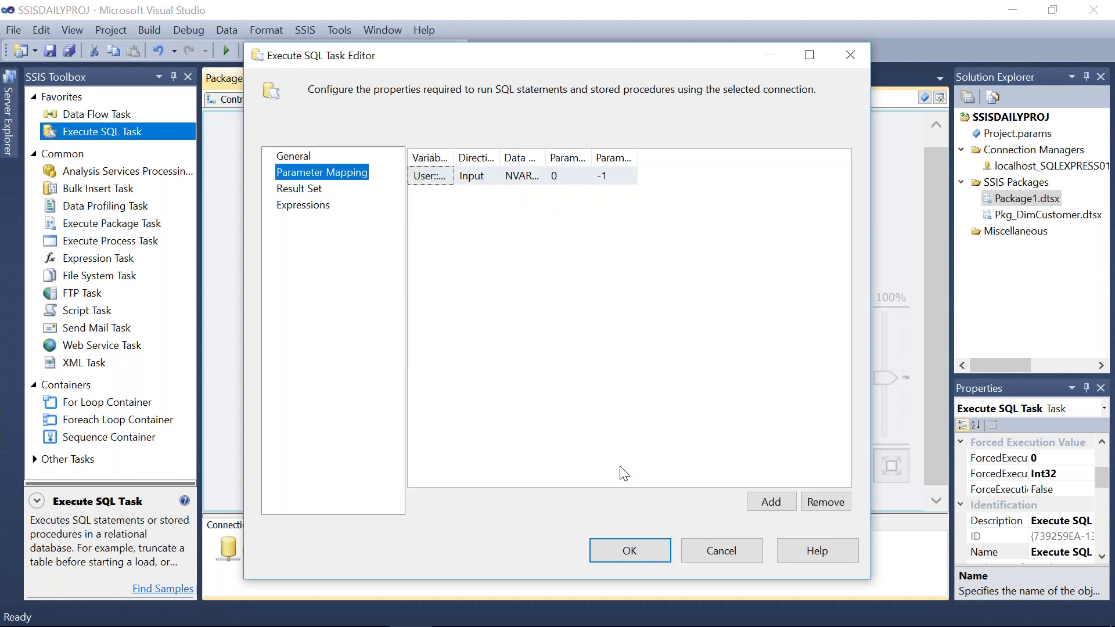
pyautogui.click(760, 504)
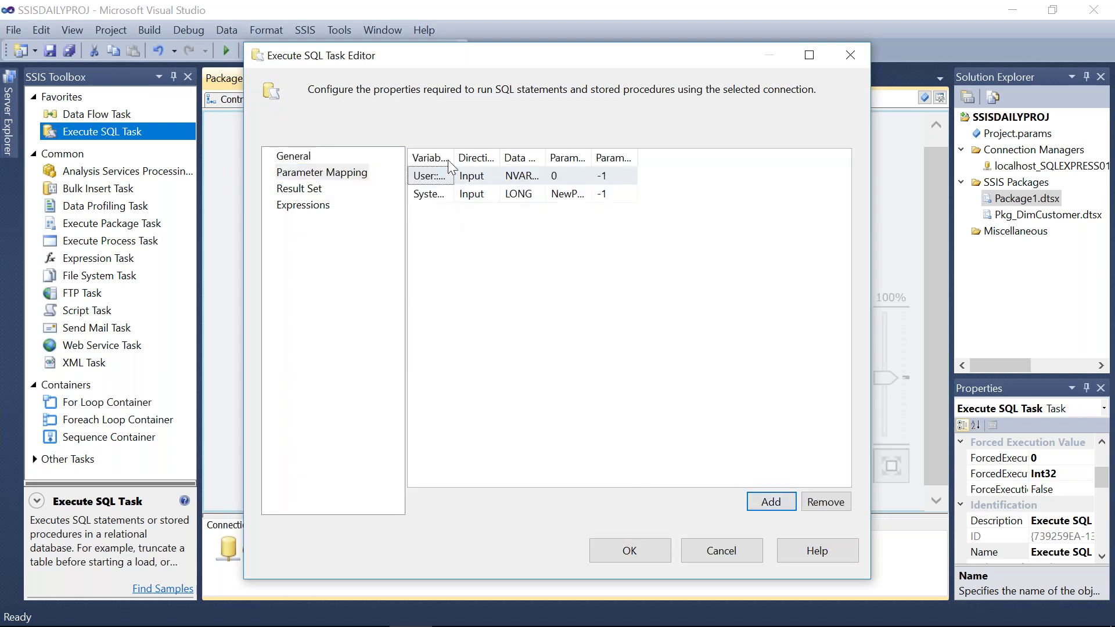
pyautogui.moveTo(450, 158); pyautogui.dragTo(572, 158)
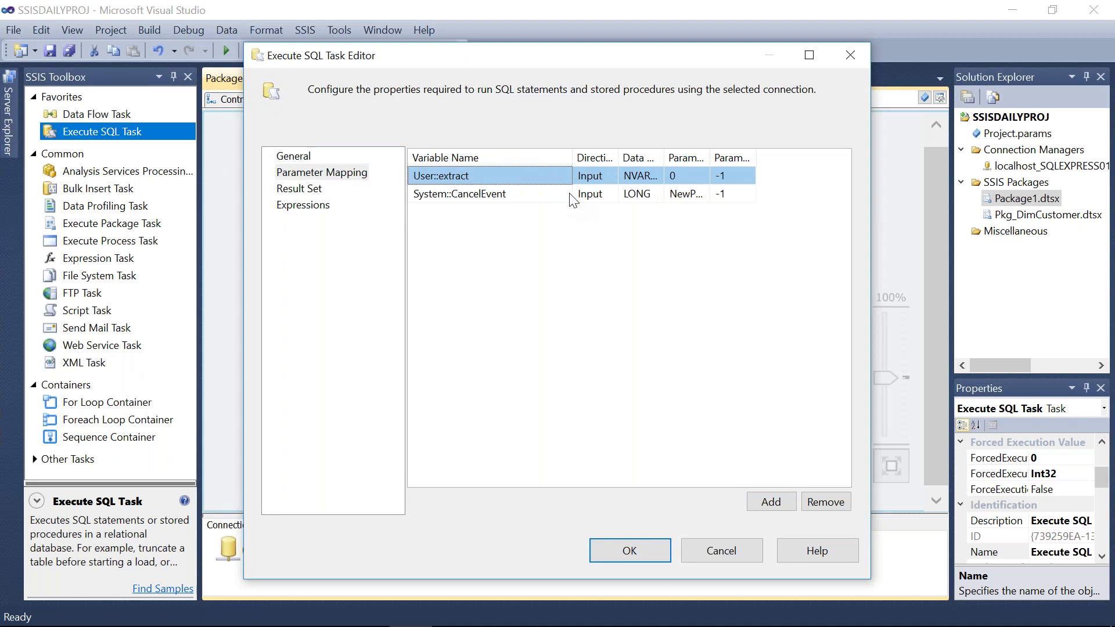
pyautogui.click(569, 193)
pyautogui.click(566, 298)
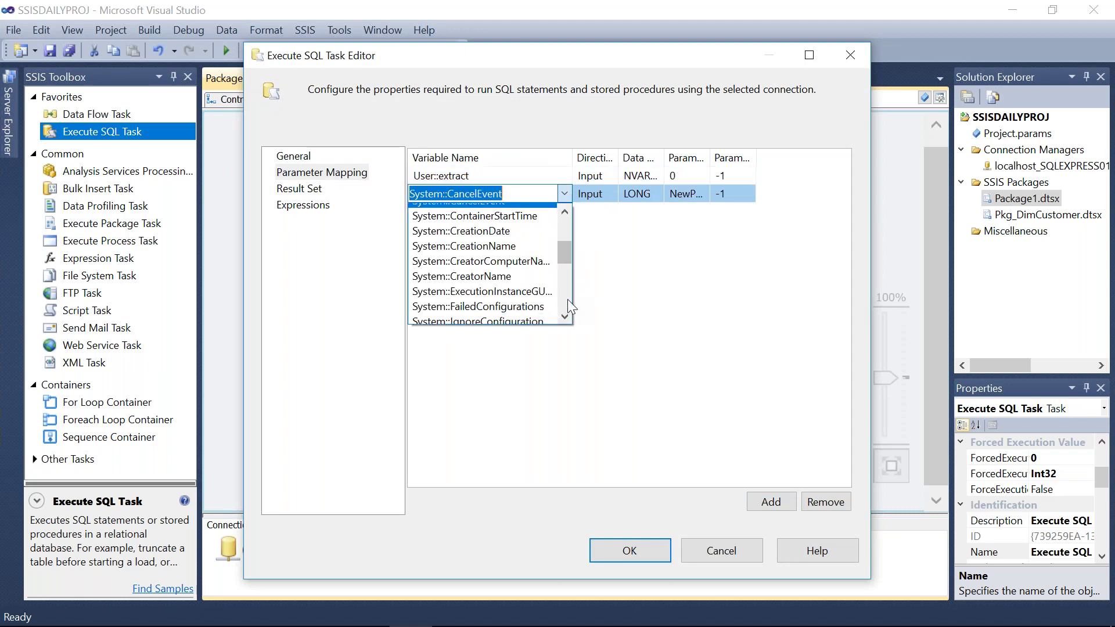
pyautogui.scroll(-2, 567, 299)
pyautogui.moveTo(563, 288)
pyautogui.mouseDown()
pyautogui.moveTo(562, 225)
pyautogui.moveTo(562, 300)
pyautogui.mouseUp()
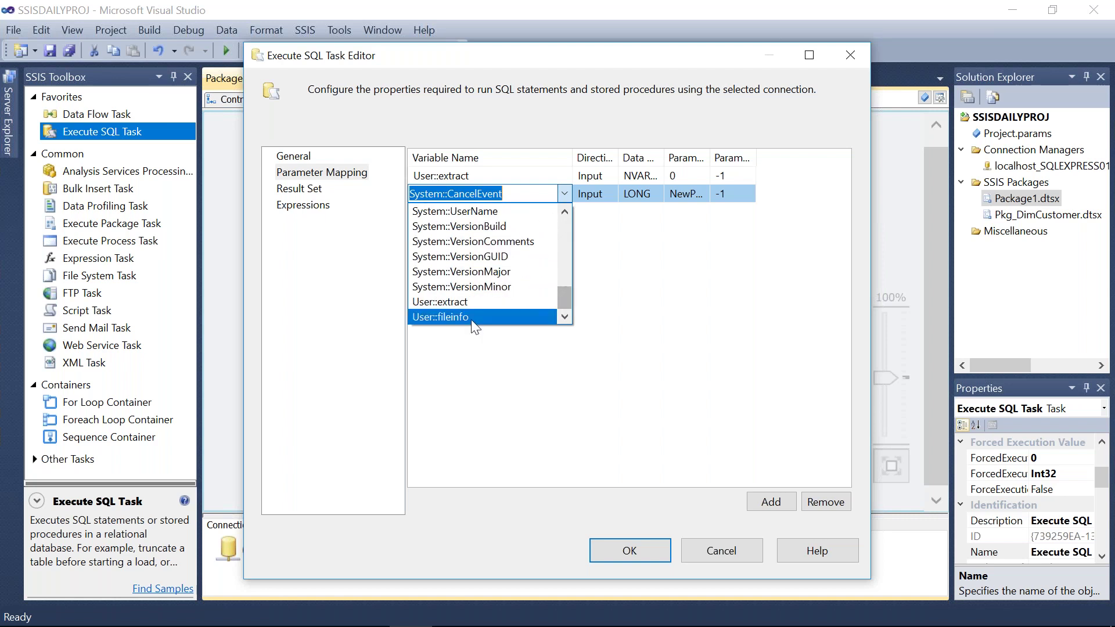
pyautogui.click(441, 317)
# Set the User::fileinfo mapping's data type to NVARCHAR and parameter name to 1, and accept the task settings.
pyautogui.click(661, 194)
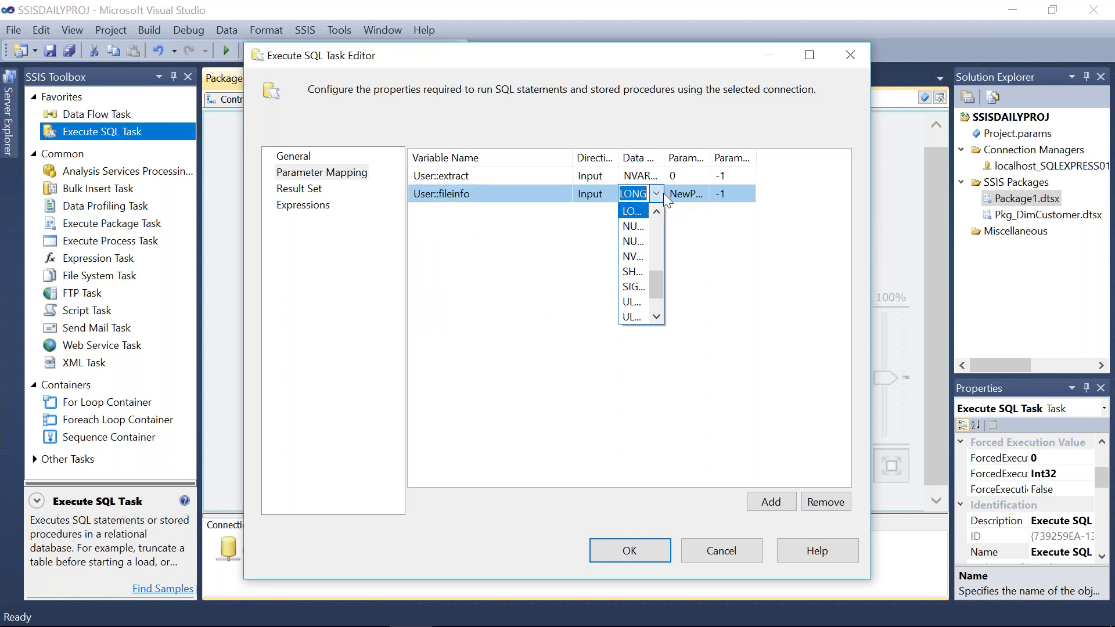
pyautogui.click(635, 252)
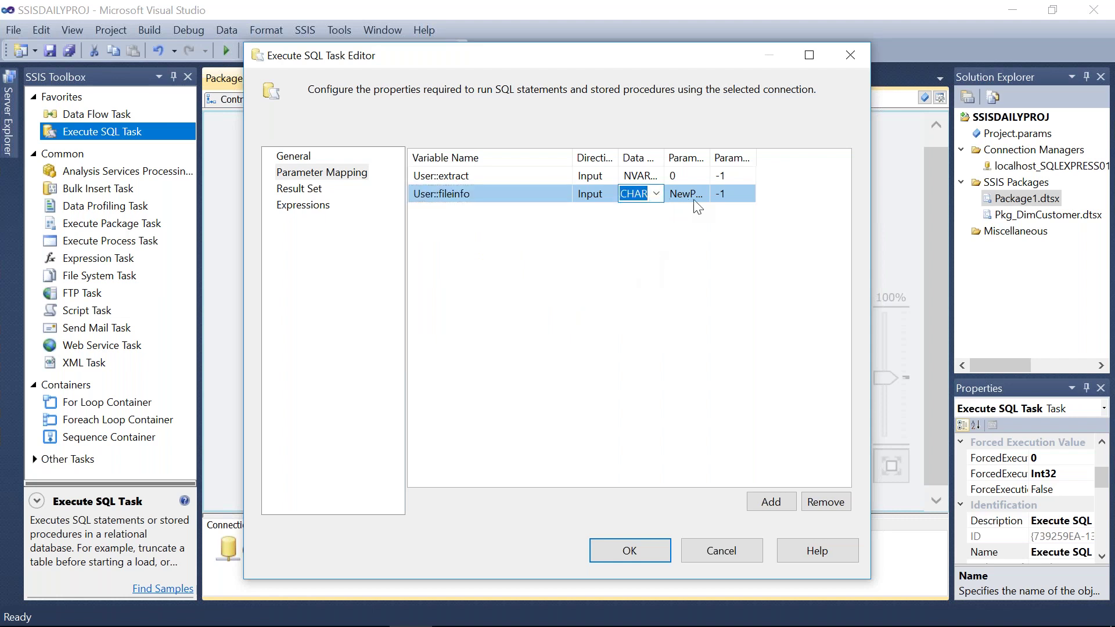
pyautogui.click(693, 199)
pyautogui.write('1')
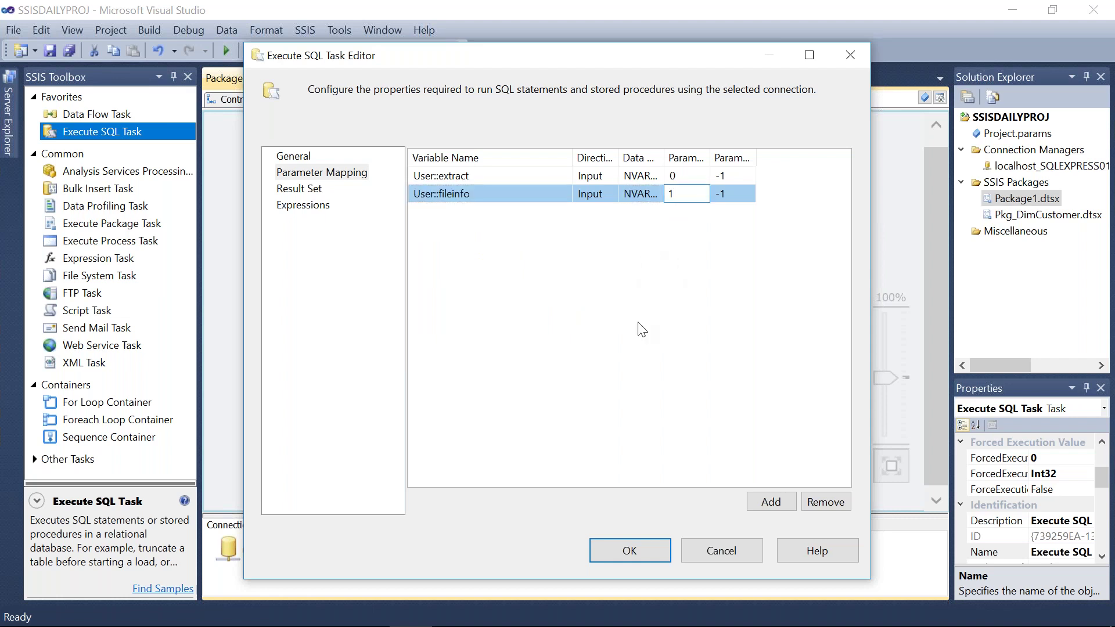
pyautogui.click(628, 542)
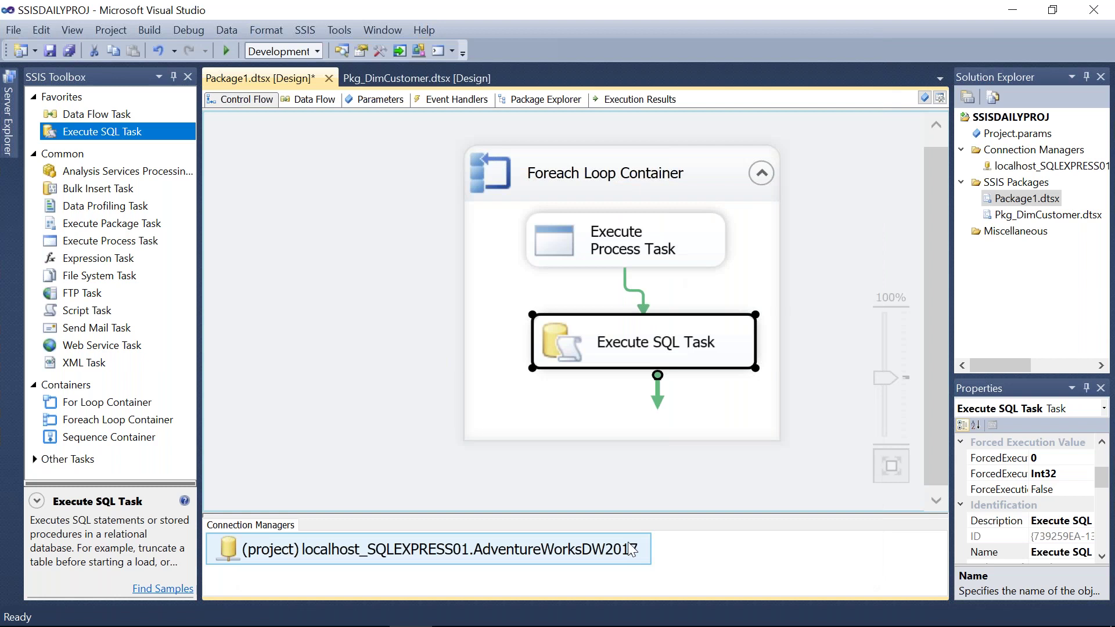
# Move the Execute SQL Task slightly up and to the left, closer beneath the Execute Process Task.
pyautogui.click(311, 396)
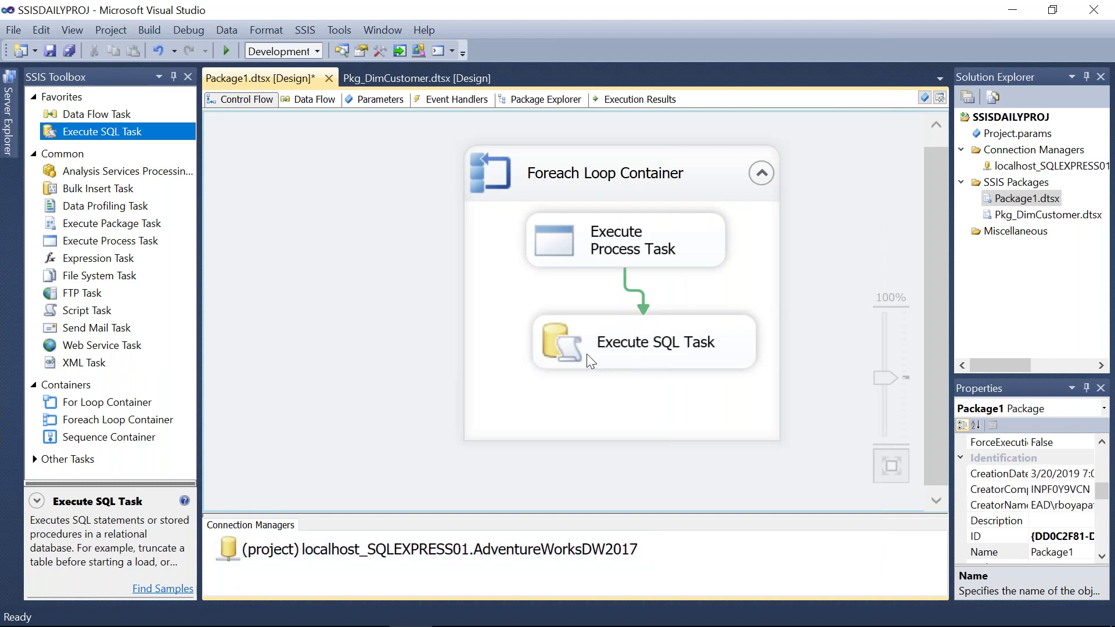
pyautogui.click(575, 336)
pyautogui.hotkey('ctrl', 'z')
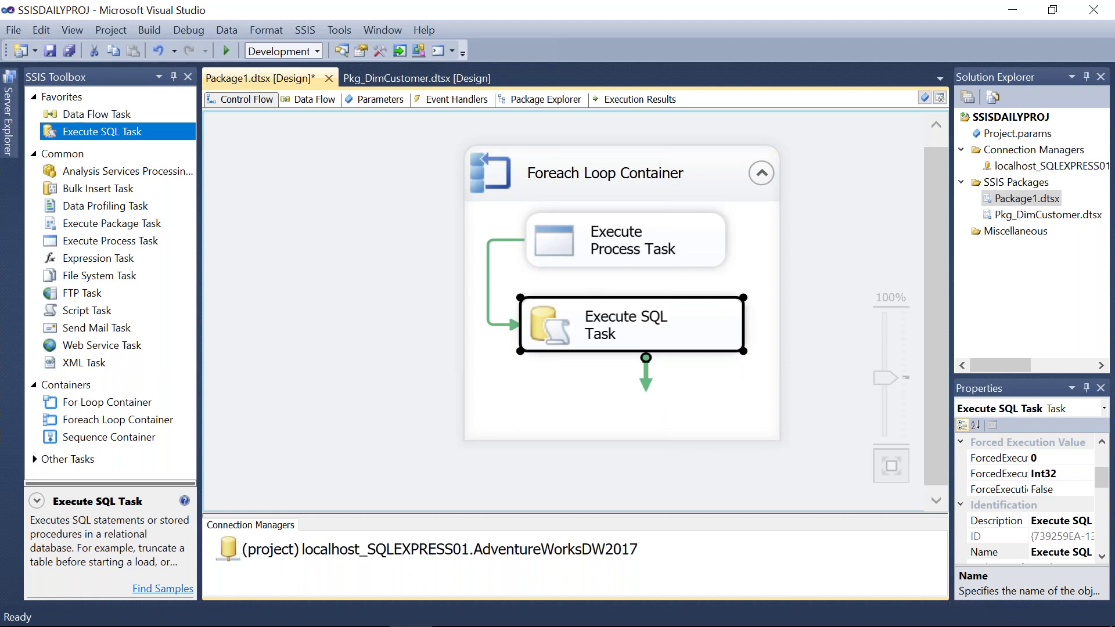
# Check the StandardOutputVariable in the Execute Process Task's process settings and close the editor without changes.
pyautogui.doubleClick(579, 256)
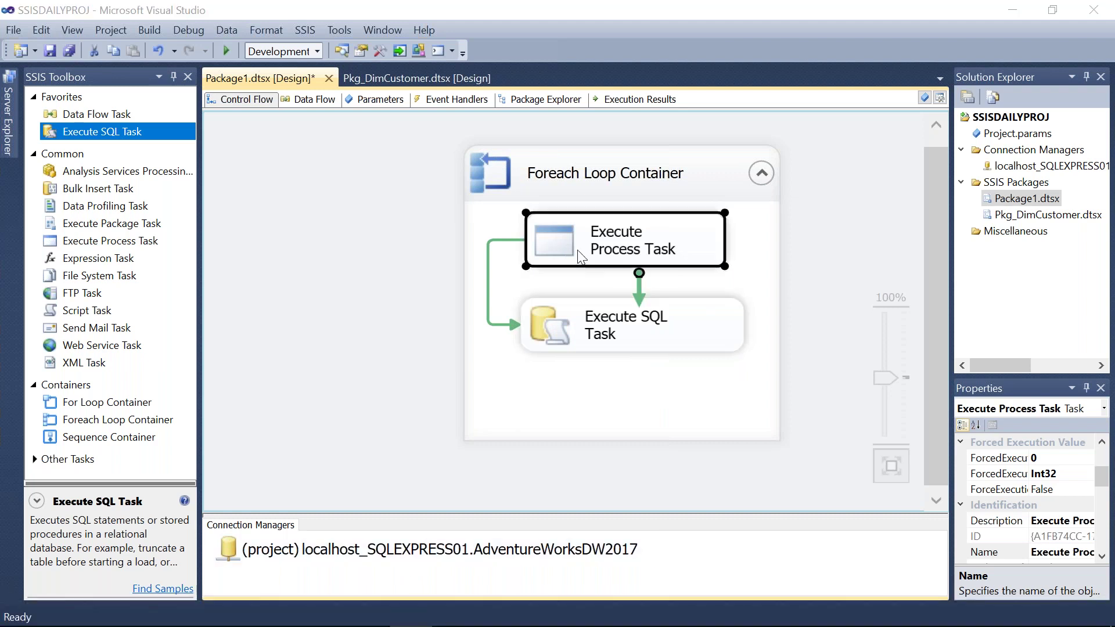
pyautogui.click(305, 174)
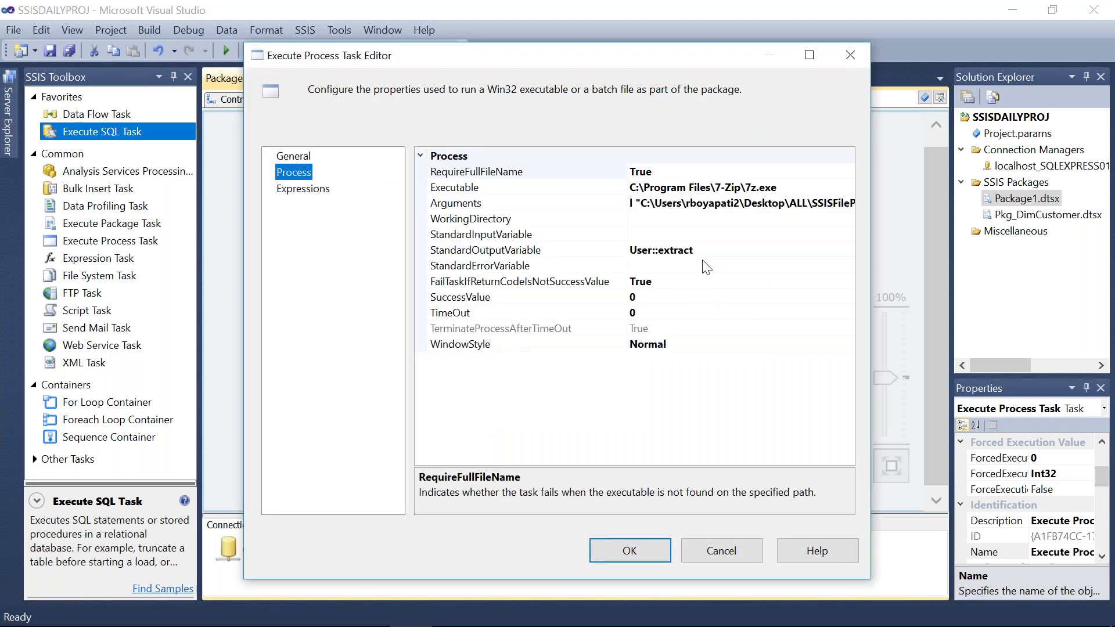
pyautogui.click(710, 251)
pyautogui.click(710, 253)
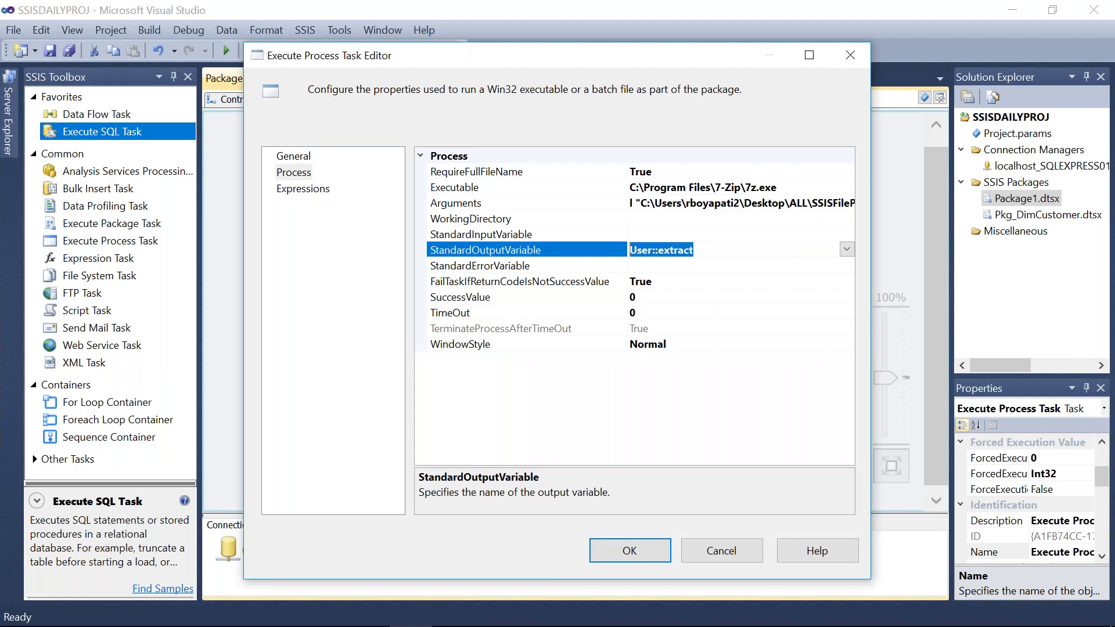
pyautogui.click(729, 544)
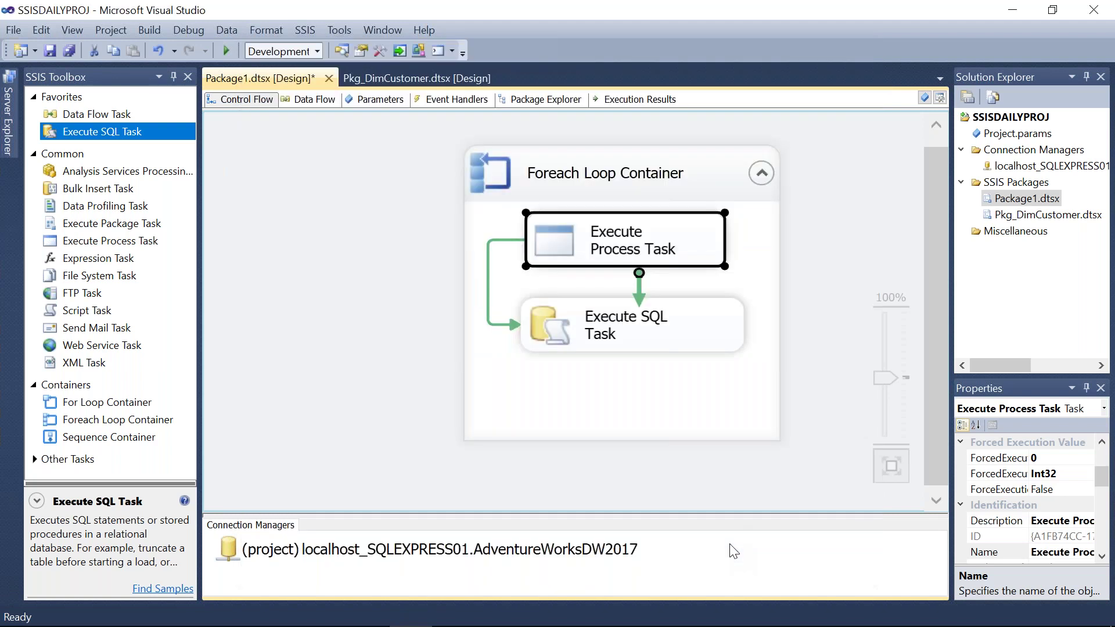
# Move the Execute SQL Task slightly up and extend the Foreach Loop Container downward to make room for another task.
pyautogui.click(621, 342)
pyautogui.moveTo(621, 342); pyautogui.dragTo(621, 336)
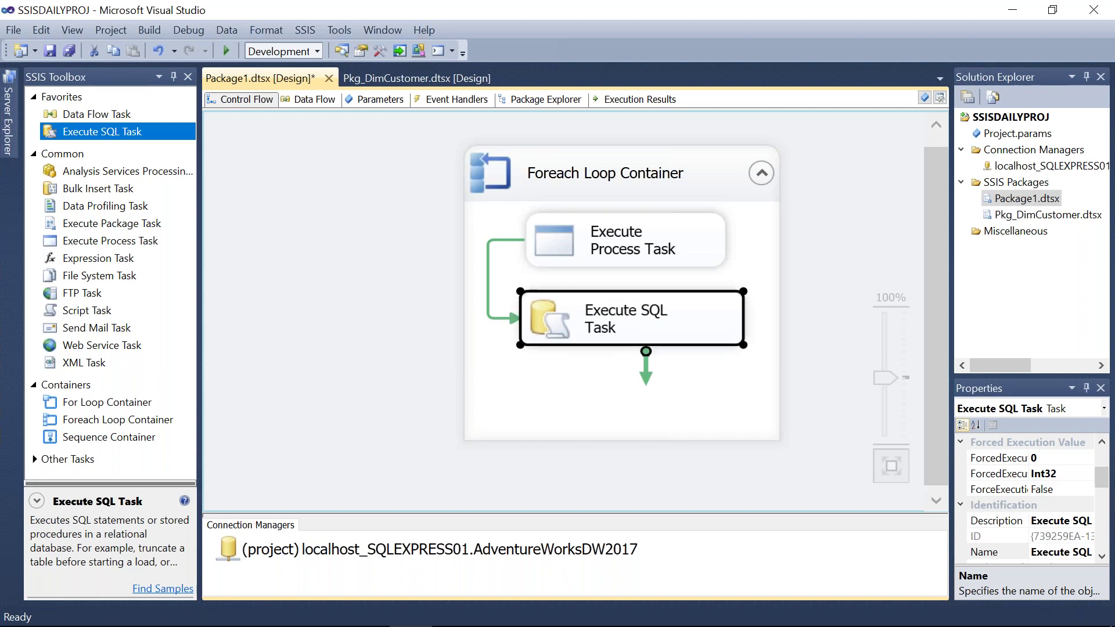
pyautogui.click(669, 400)
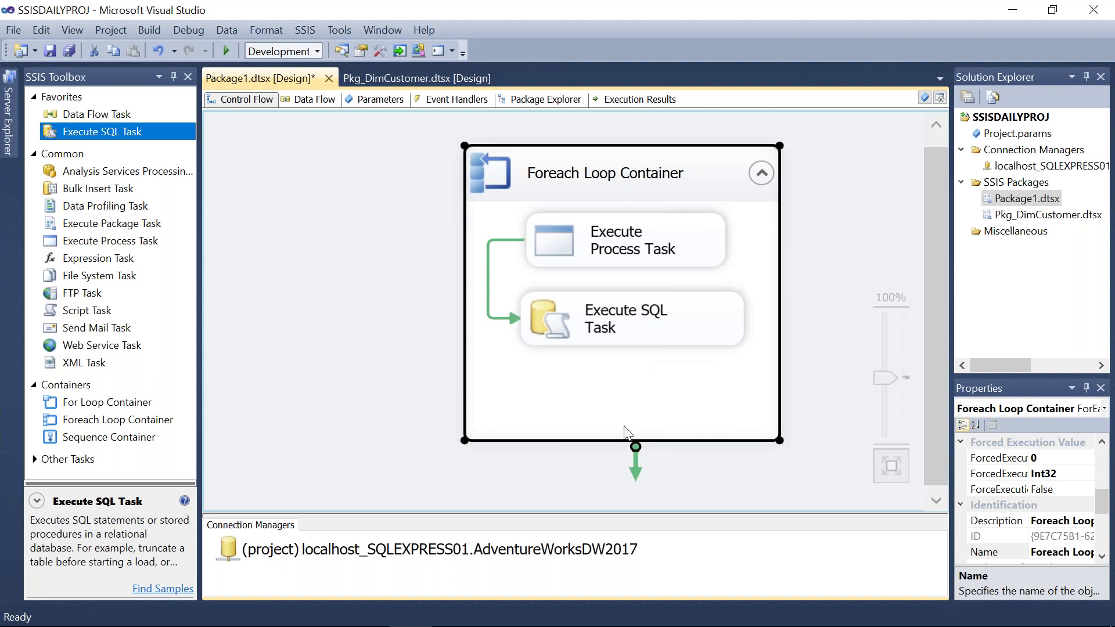
pyautogui.moveTo(624, 435); pyautogui.dragTo(623, 507)
pyautogui.scroll(-1, 941, 266)
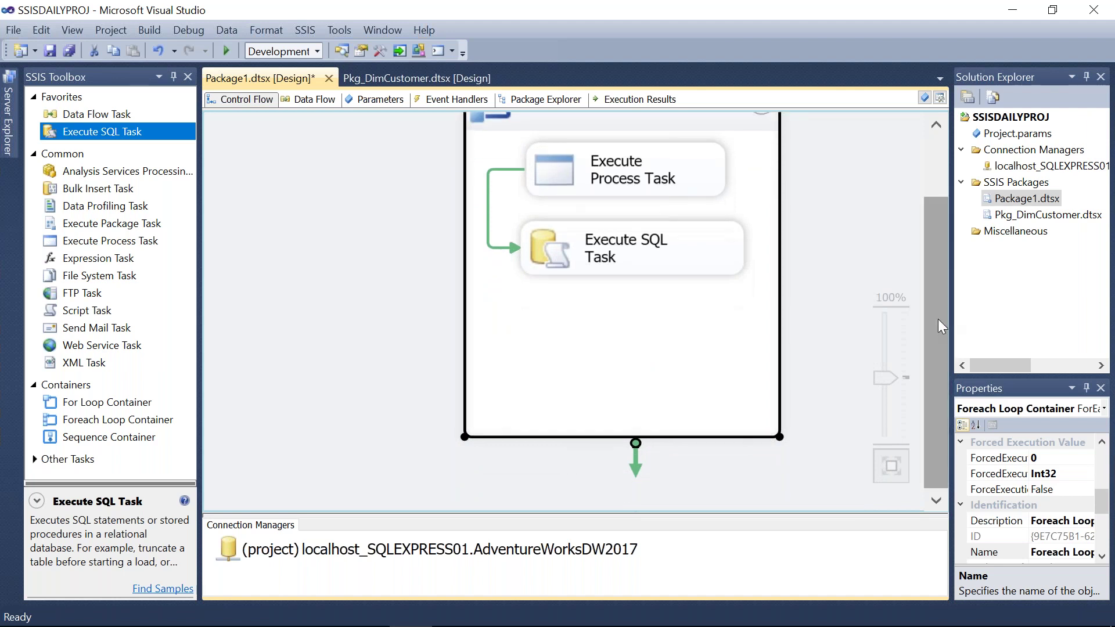
pyautogui.scroll(2, 628, 459)
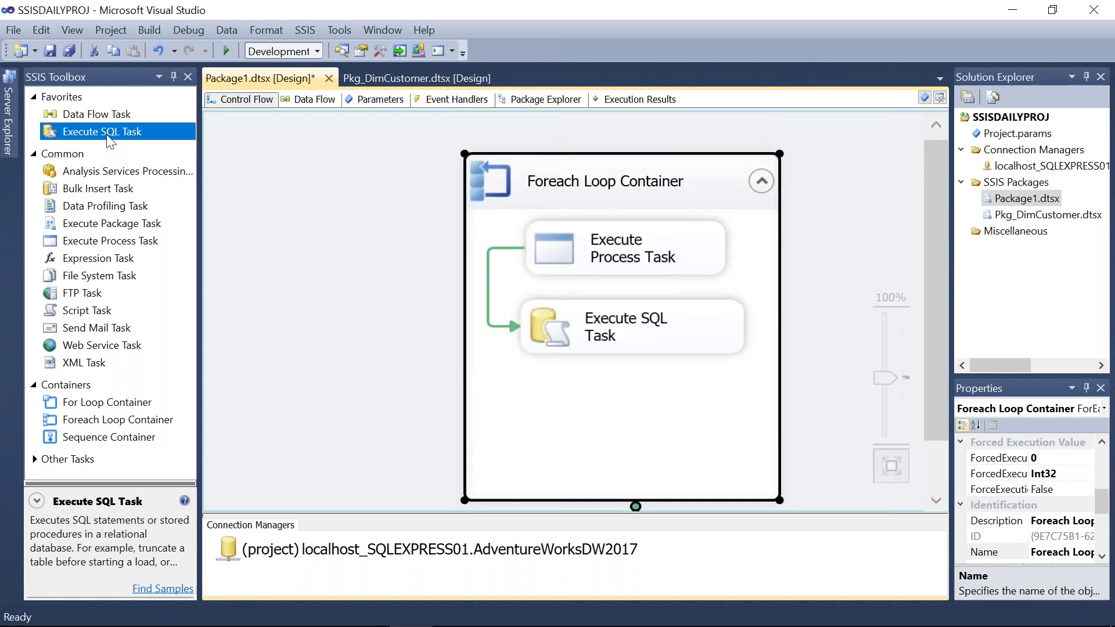
# Add a second Execute SQL Task inside the Foreach Loop Container and link the first Execute SQL Task to it.
pyautogui.moveTo(111, 141); pyautogui.dragTo(550, 410)
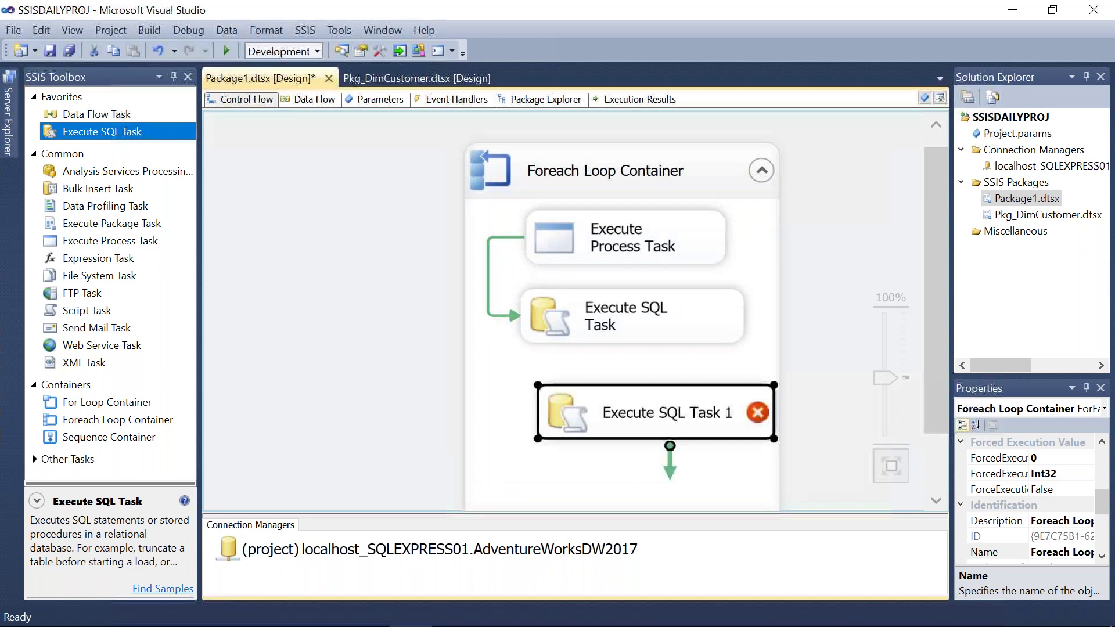
pyautogui.click(632, 325)
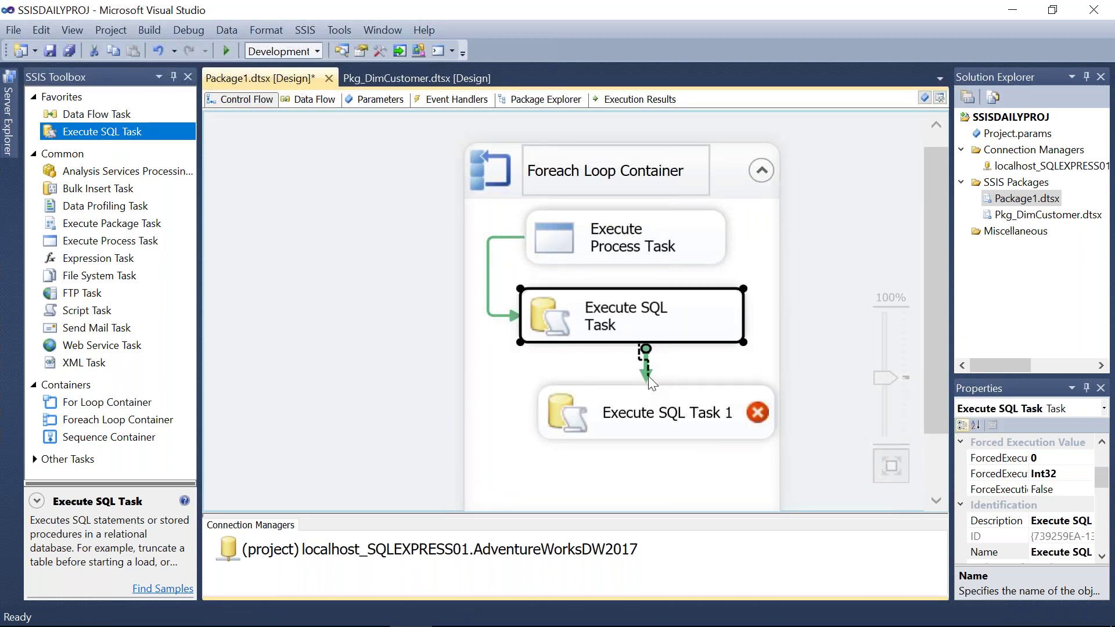
pyautogui.moveTo(648, 375); pyautogui.dragTo(646, 405)
# Set Execute SQL Task 1's connection to localhost_SQLEXPRESS01.AdventureWorksDW2017.
pyautogui.doubleClick(564, 410)
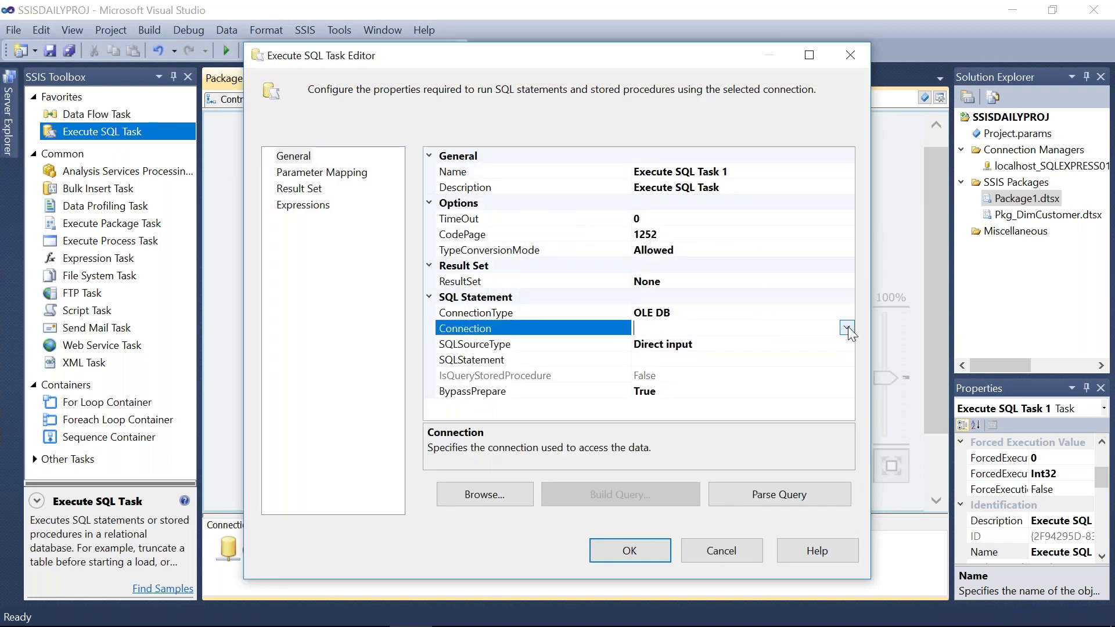
pyautogui.click(848, 328)
pyautogui.click(671, 361)
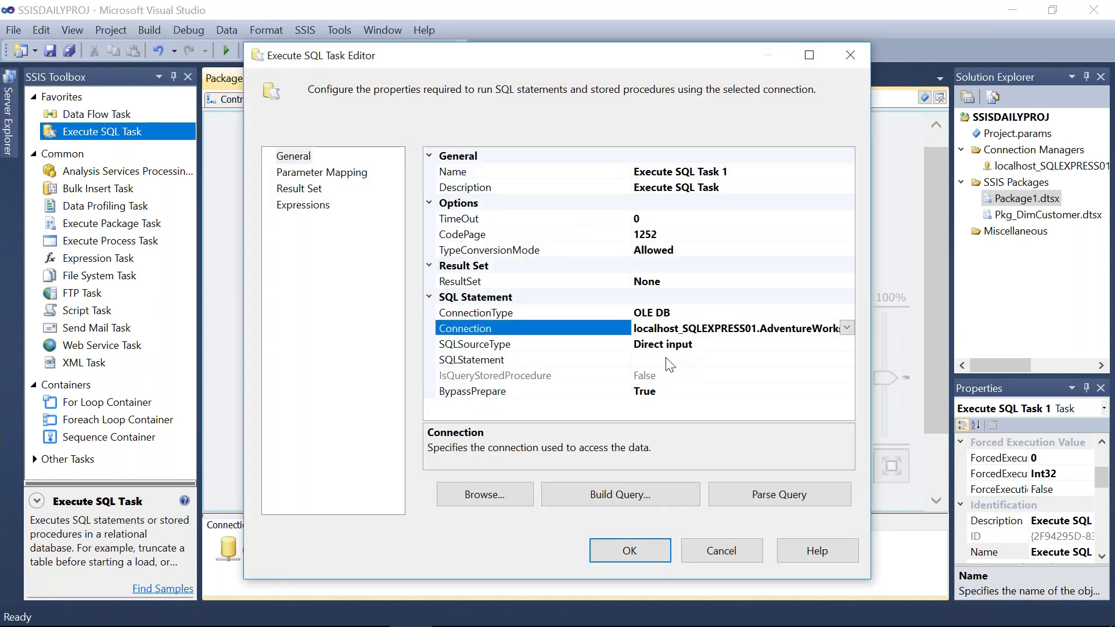
pyautogui.click(671, 360)
# Switch to SQL Server Management Studio and review the dbo.SplitStrings_CTE function script and the sample 7-Zip listing text.
pyautogui.click(369, 611)
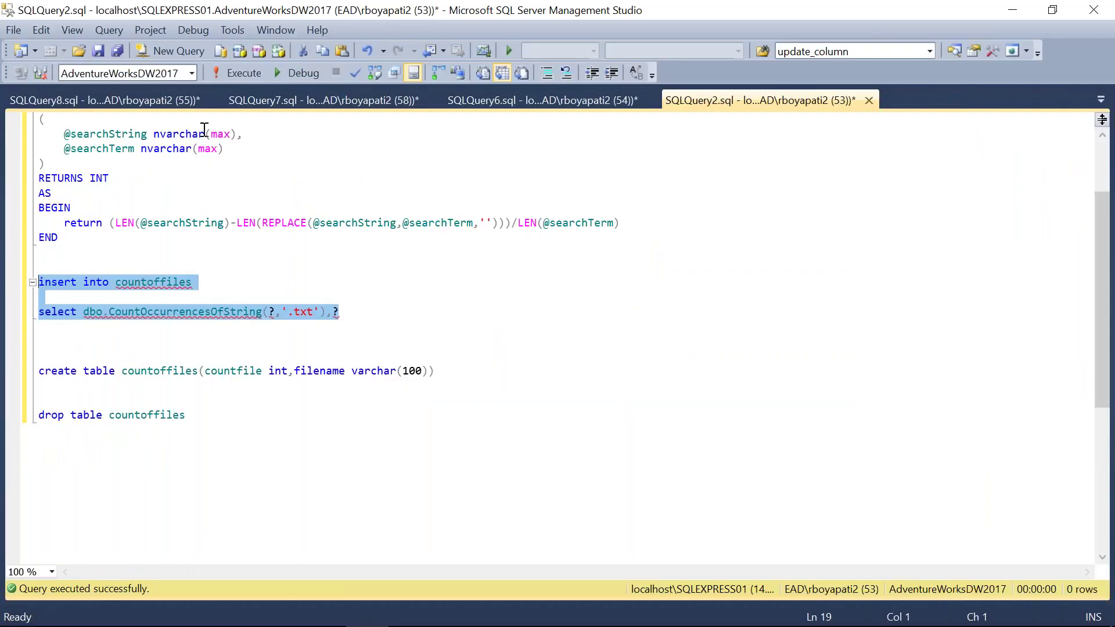
pyautogui.click(163, 95)
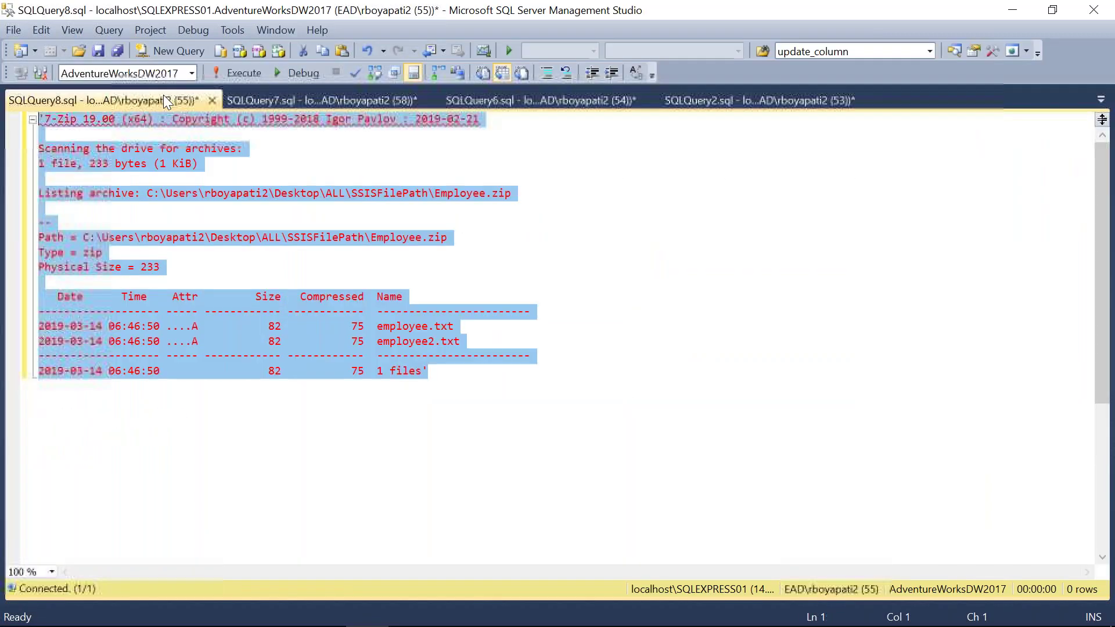
pyautogui.click(299, 93)
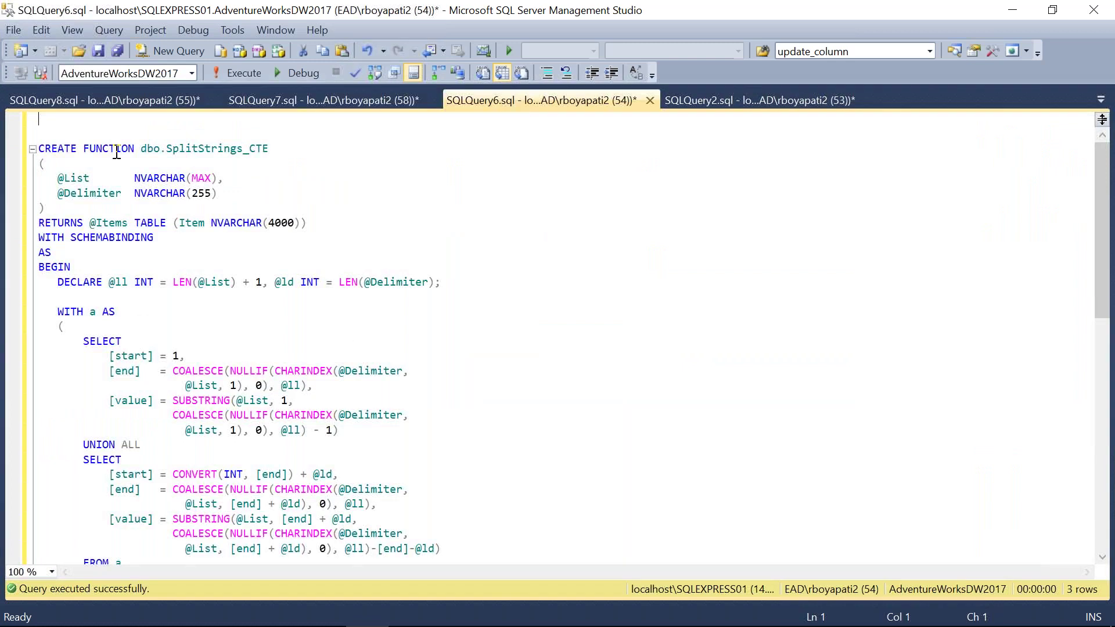
pyautogui.moveTo(39, 134); pyautogui.dragTo(154, 355)
pyautogui.moveTo(281, 620); pyautogui.dragTo(286, 560)
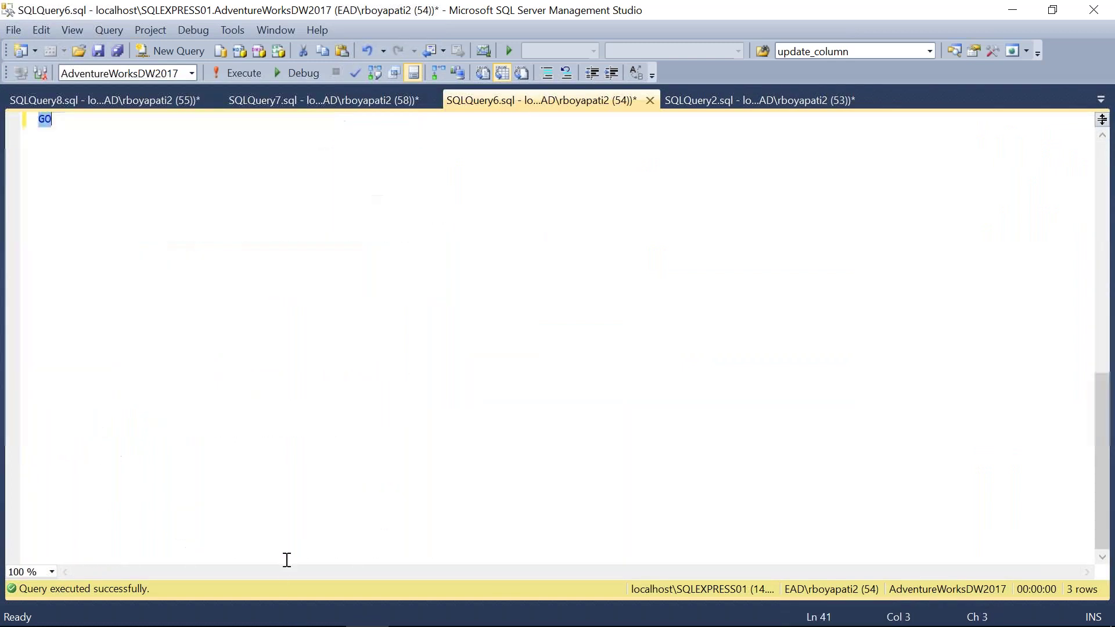
pyautogui.moveTo(1106, 485); pyautogui.dragTo(1109, 261)
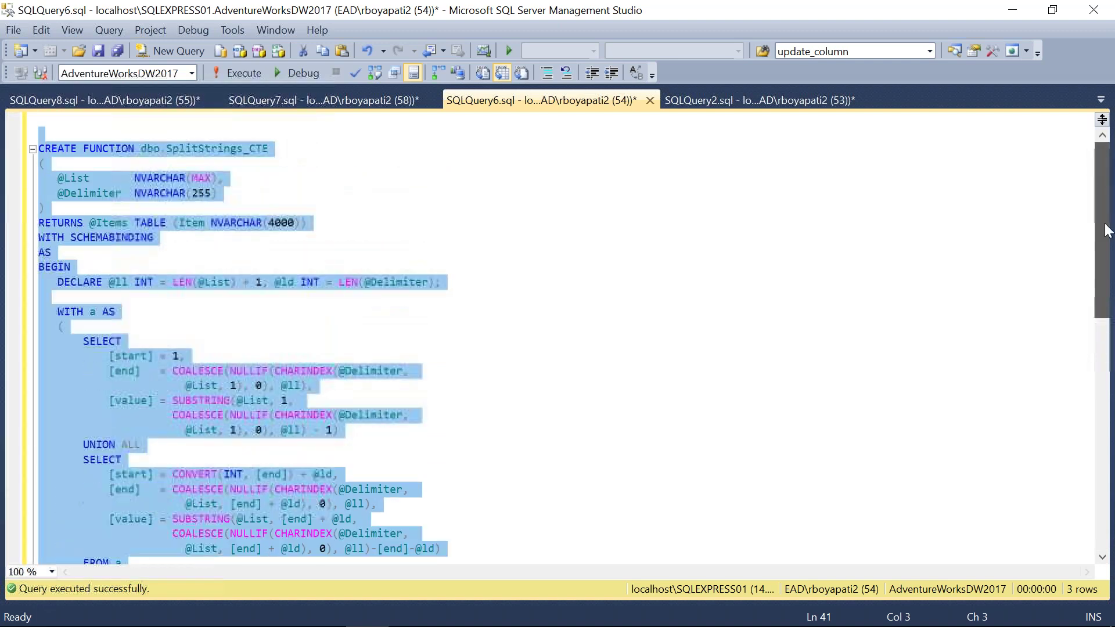
pyautogui.click(170, 99)
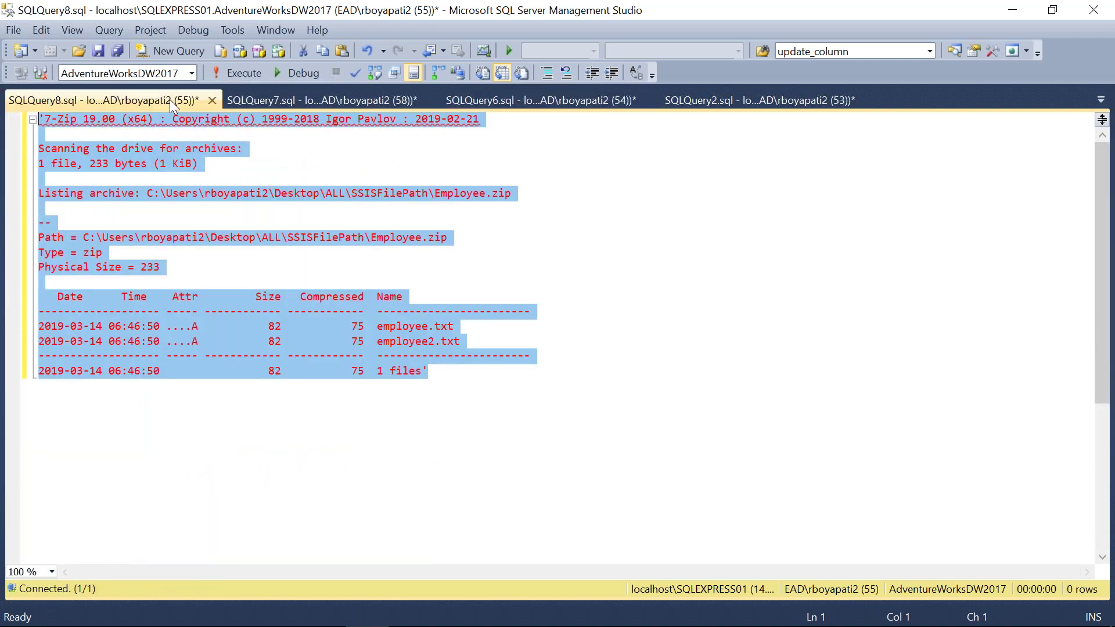
pyautogui.click(1067, 228)
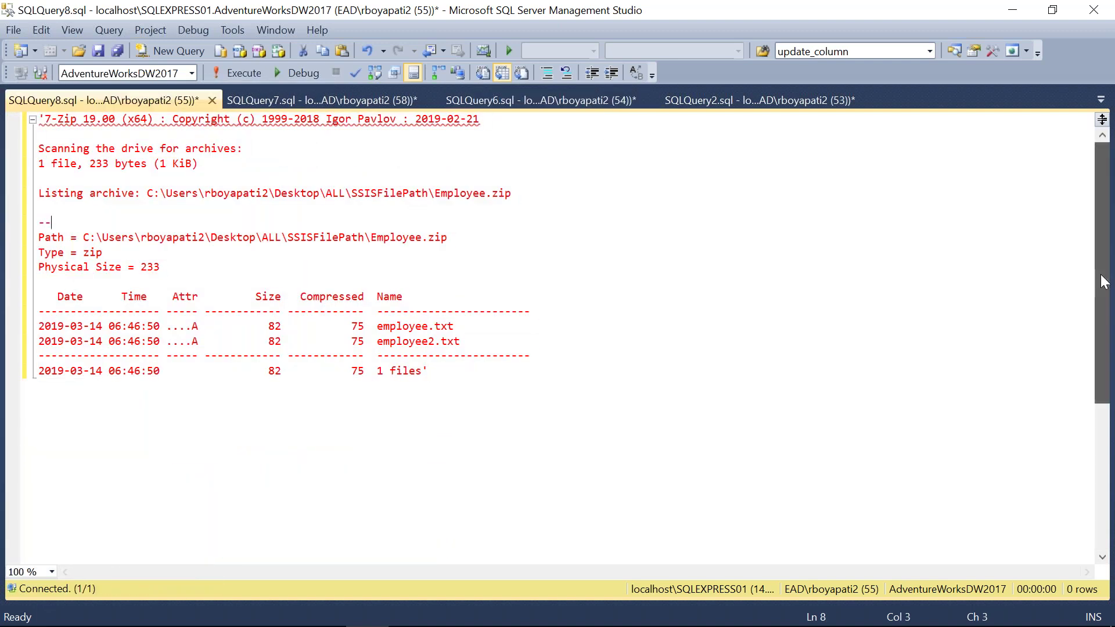
# Examine the dbo.SplitStrings_CTE call and the Last_Word expression in the SQLQuery7 select query.
pyautogui.click(385, 95)
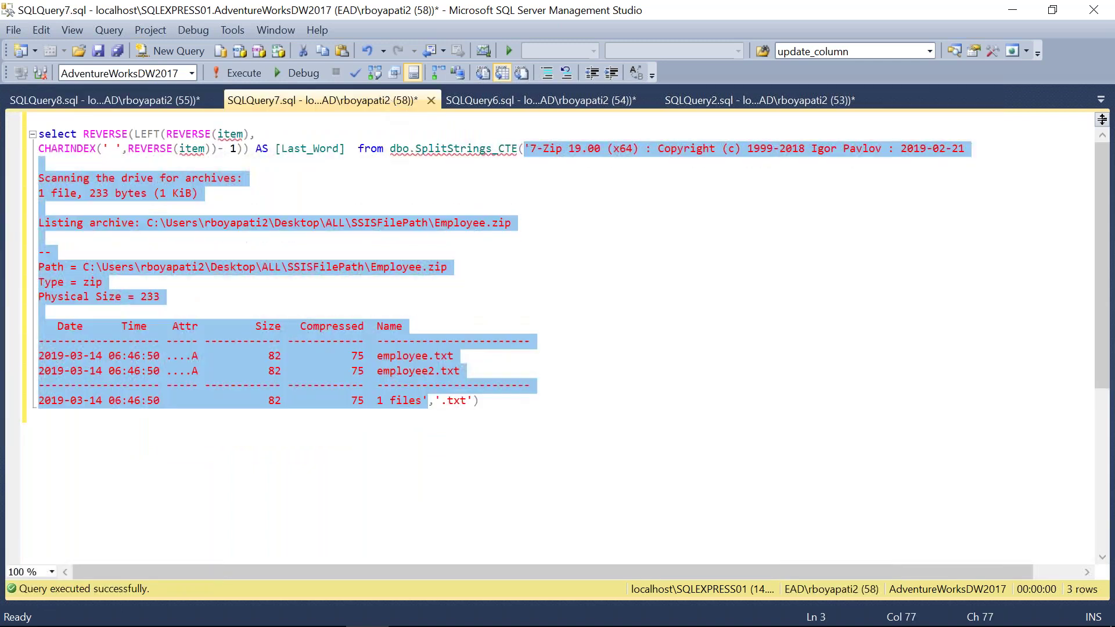
pyautogui.click(578, 283)
pyautogui.moveTo(516, 150); pyautogui.dragTo(389, 155)
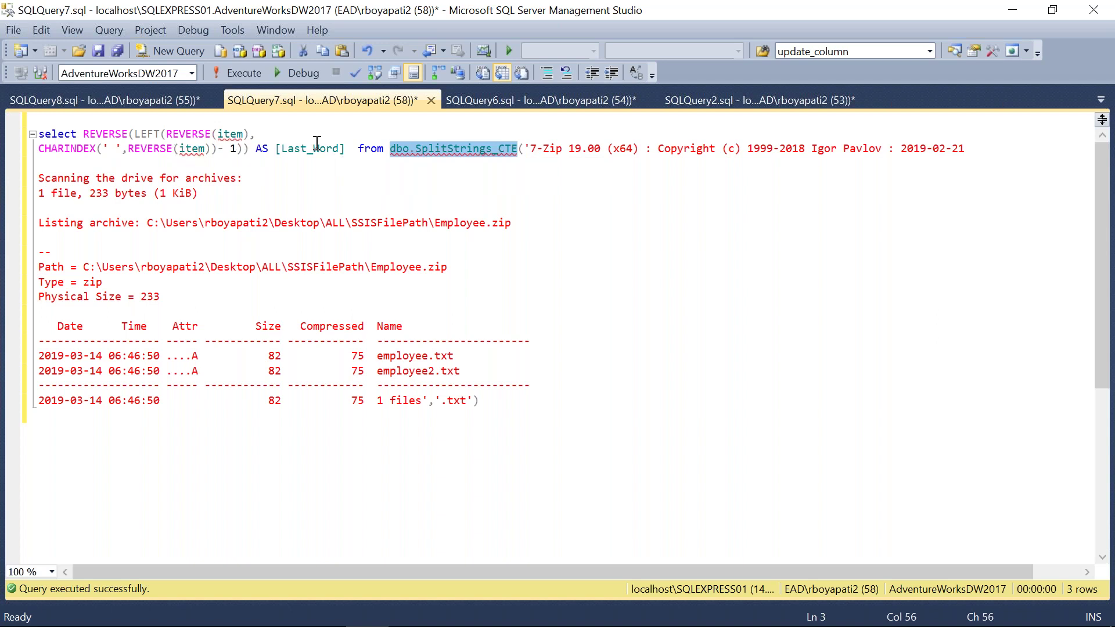
pyautogui.click(345, 150)
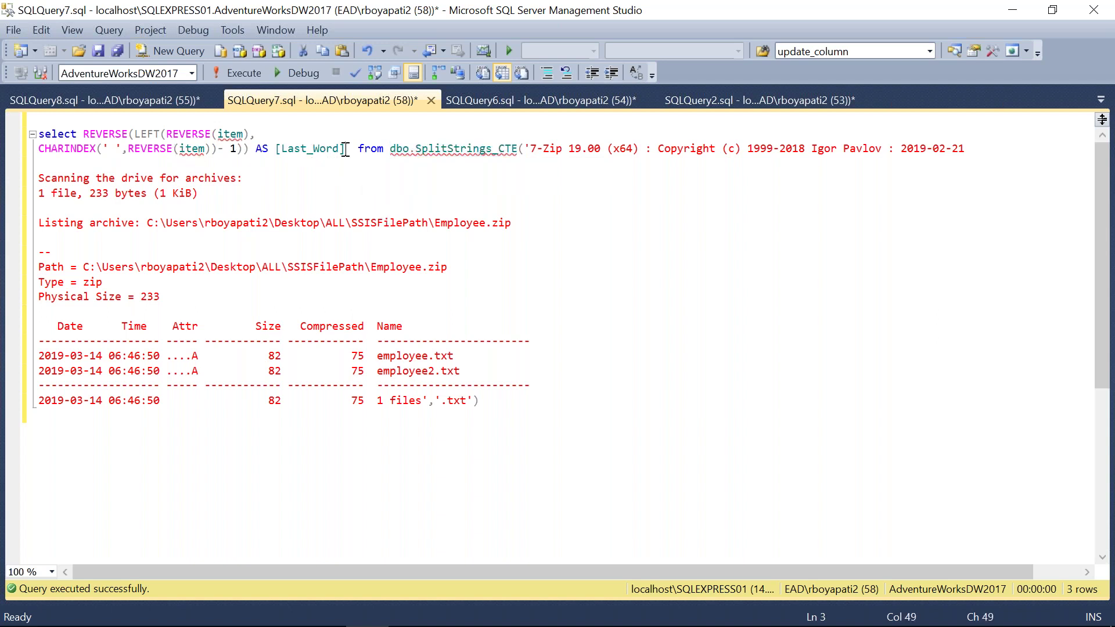
pyautogui.moveTo(345, 150); pyautogui.dragTo(83, 135)
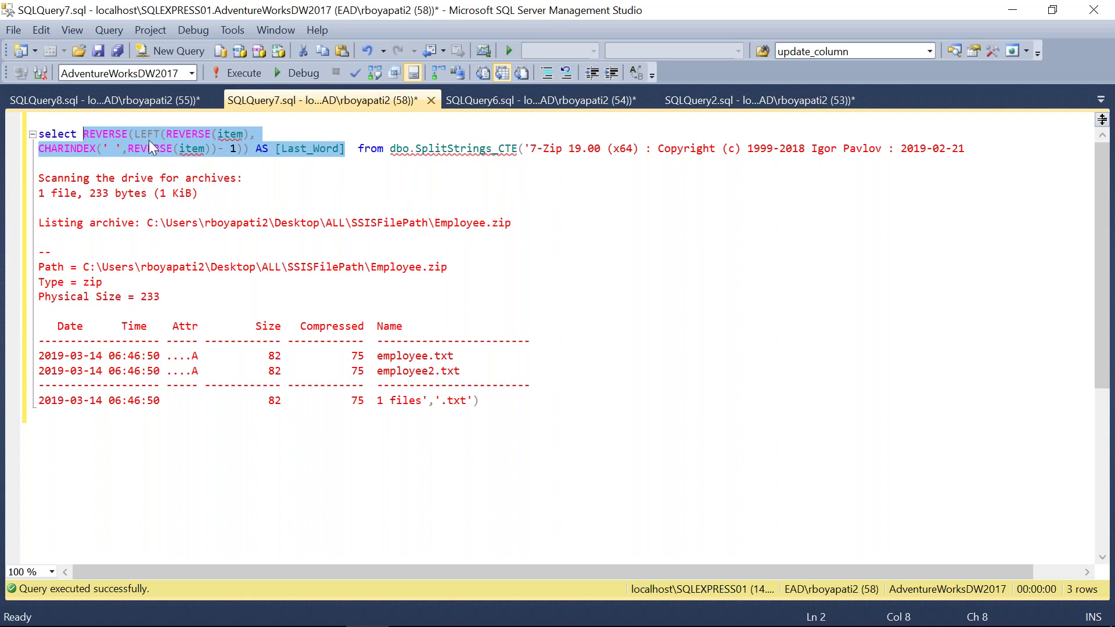
pyautogui.click(388, 223)
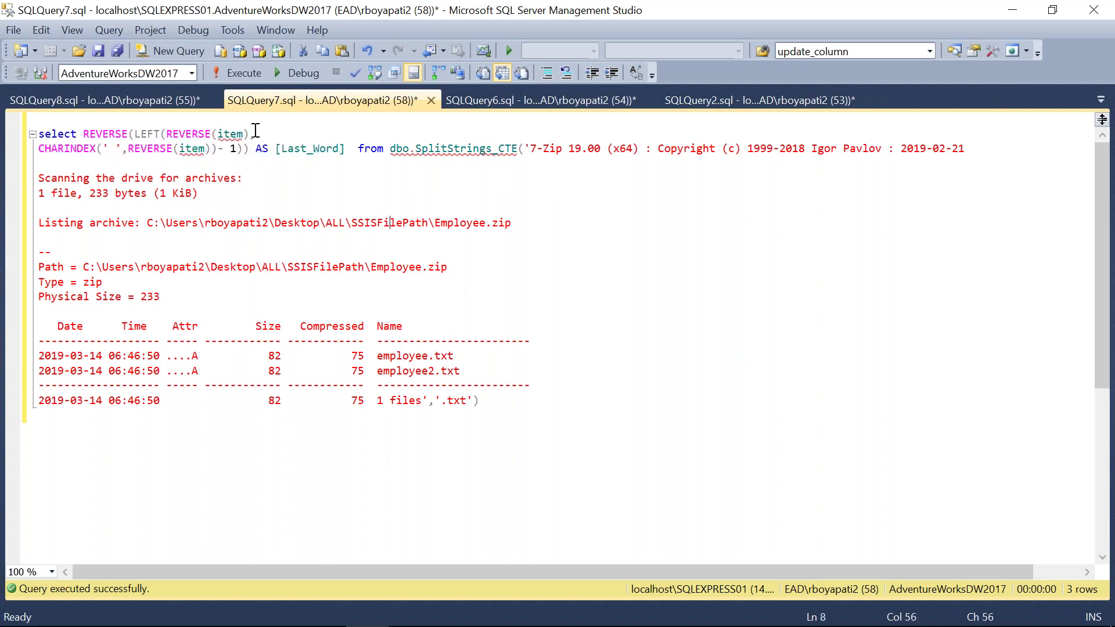
# Run the SplitStrings_CTE query, inspect the returned Last_Word rows, and hide the results.
pyautogui.click(230, 71)
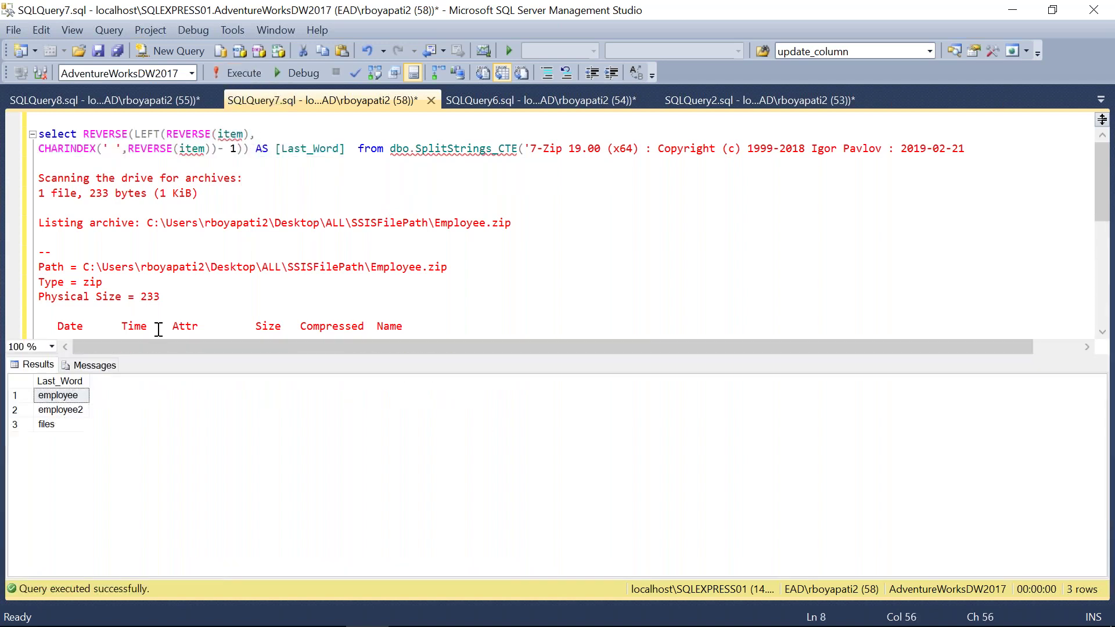
pyautogui.moveTo(73, 420); pyautogui.dragTo(69, 394)
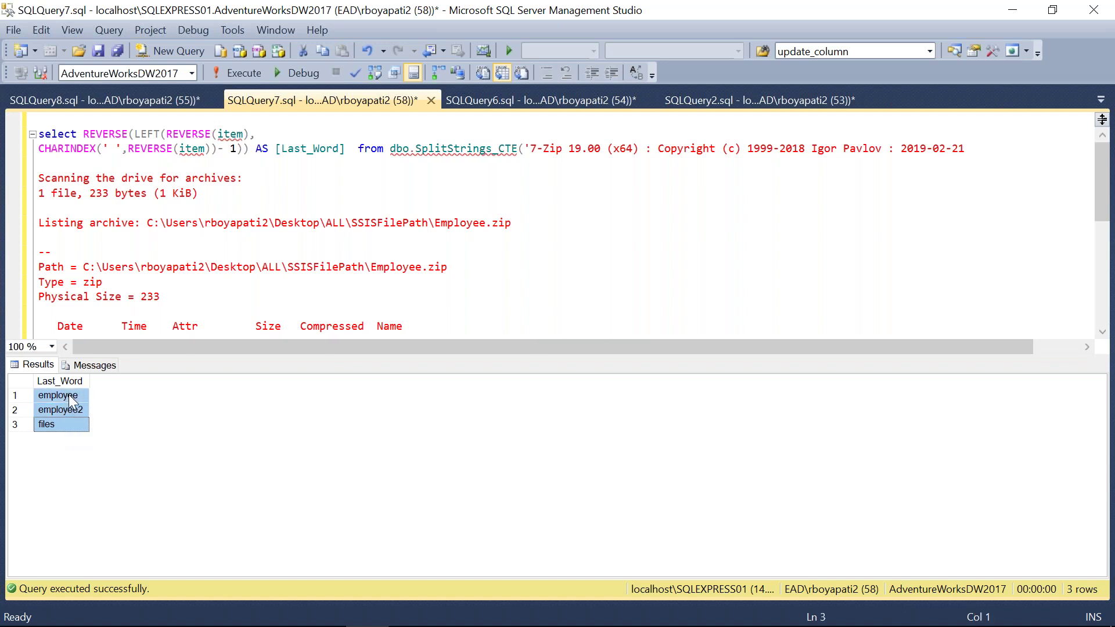
pyautogui.click(67, 395)
pyautogui.click(73, 411)
pyautogui.hotkey('ctrl', 'r')
# Start a filter line reading where item= below the end of the SplitStrings_CTE call.
pyautogui.click(529, 402)
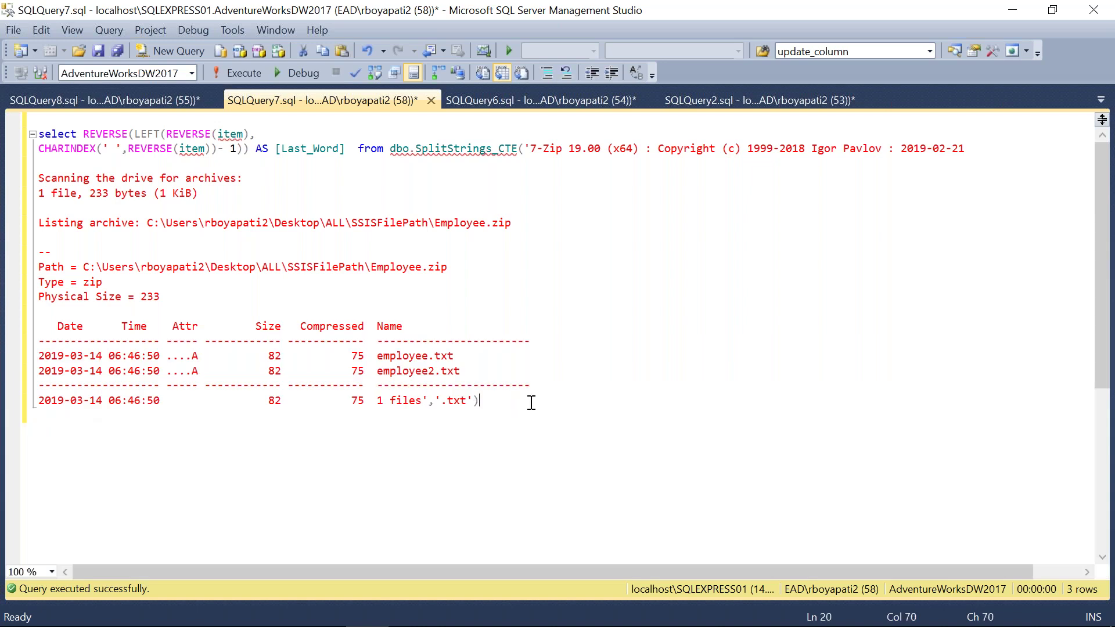
pyautogui.press('Return')
pyautogui.write('where item')
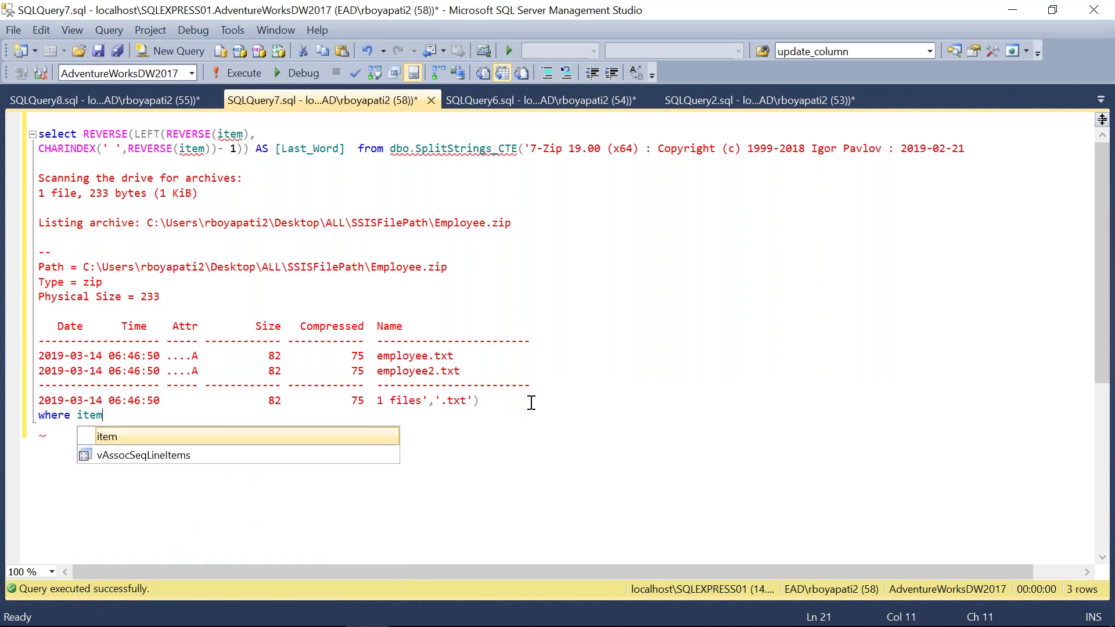
pyautogui.press('Escape')
pyautogui.write('=')
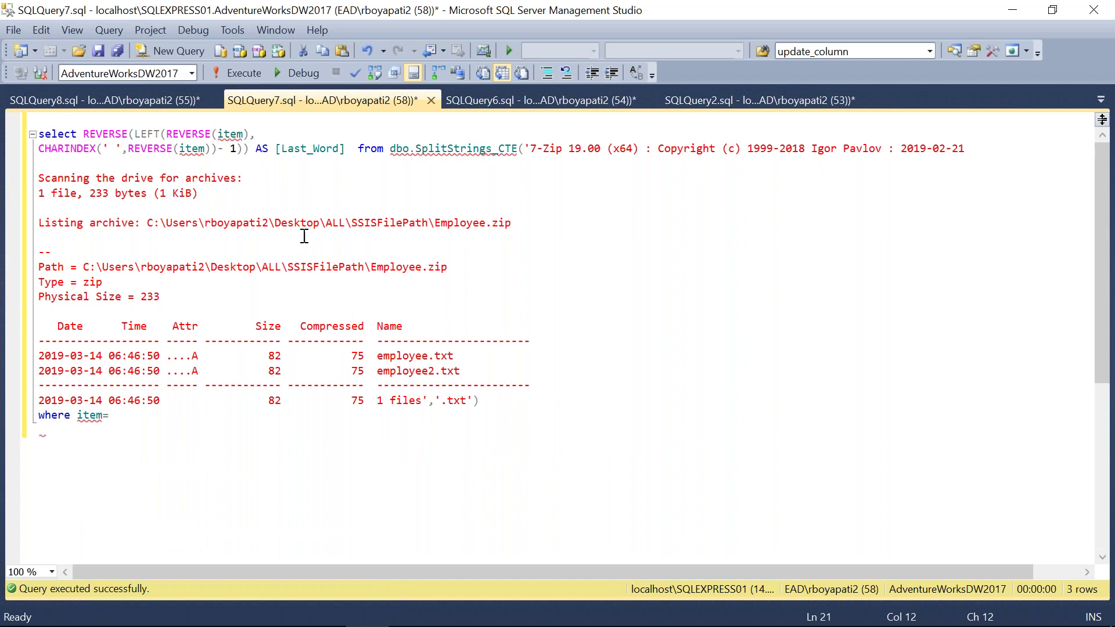
# Replace item= in the where clause with a copy of the select's REVERSE(LEFT(REVERSE(item), ...)) expression, followed by <>'files'.
pyautogui.moveTo(251, 146); pyautogui.dragTo(82, 134)
pyautogui.hotkey('ctrl', 'c')
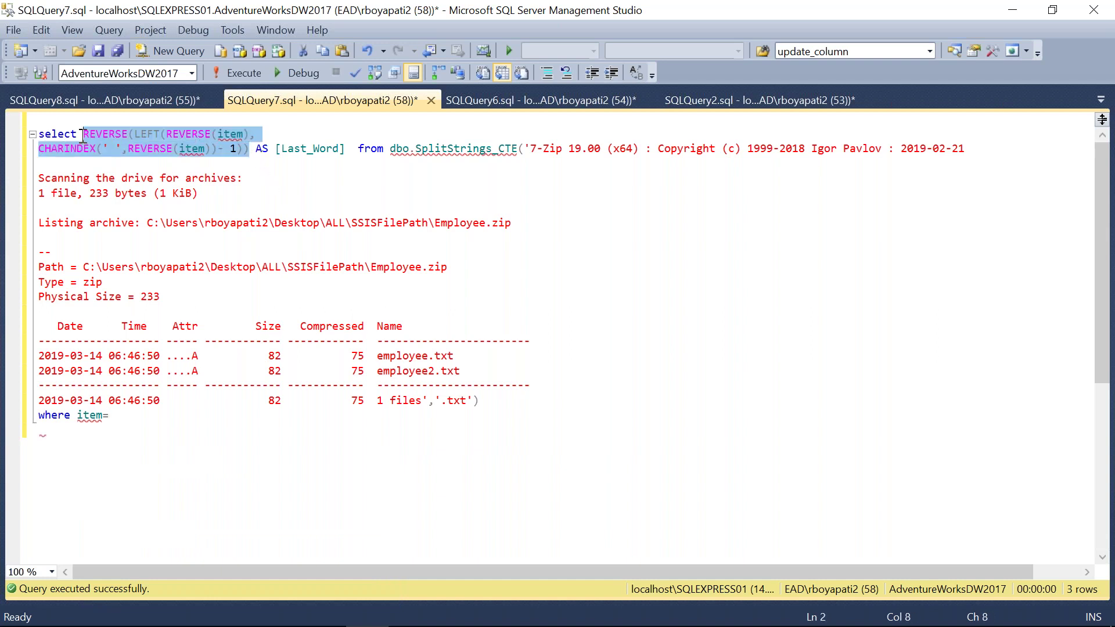
pyautogui.moveTo(123, 416); pyautogui.dragTo(78, 417)
pyautogui.hotkey('ctrl', 'v')
pyautogui.write('<>')
pyautogui.write("''")
pyautogui.press('Left')
pyautogui.write('files')
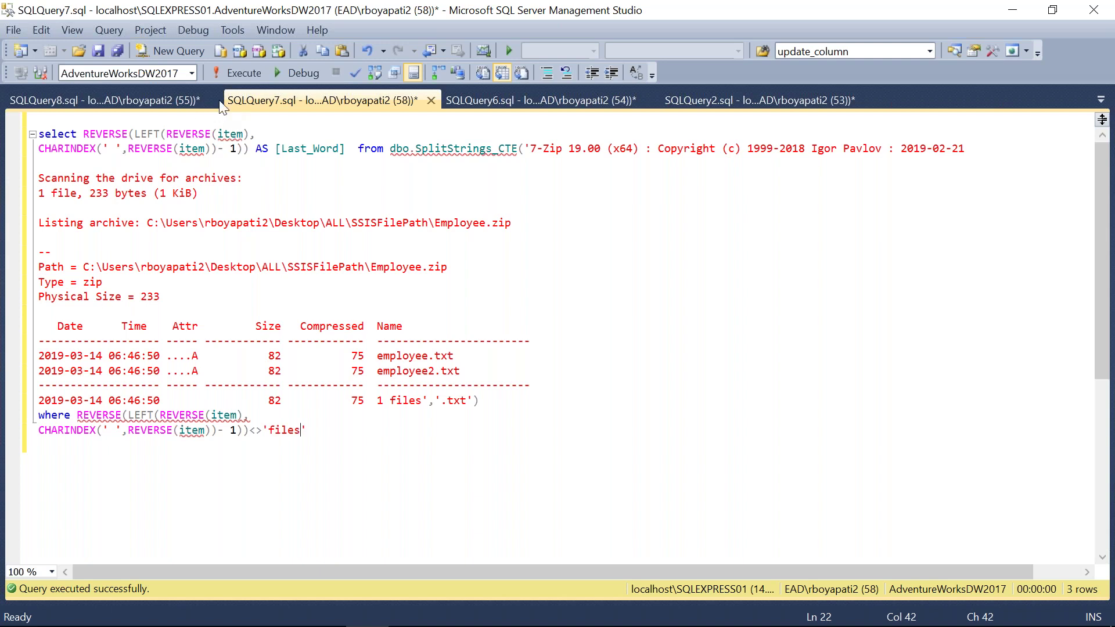
# Run the filtered query, inspect the file names in the widened Last_Word column, and hide the results.
pyautogui.click(250, 74)
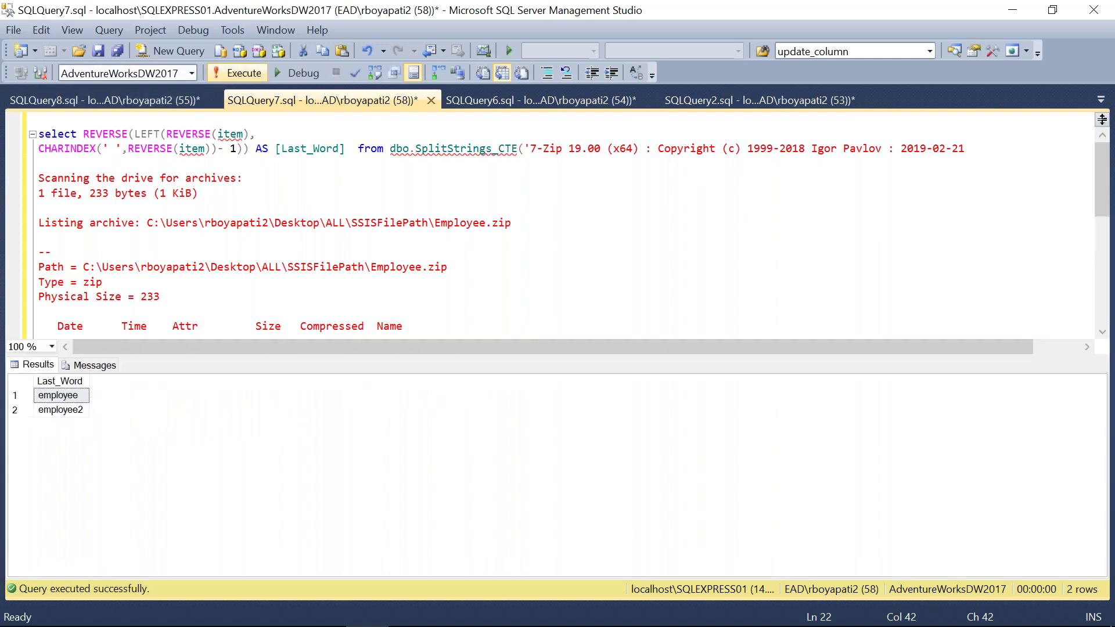
pyautogui.moveTo(90, 378); pyautogui.dragTo(176, 378)
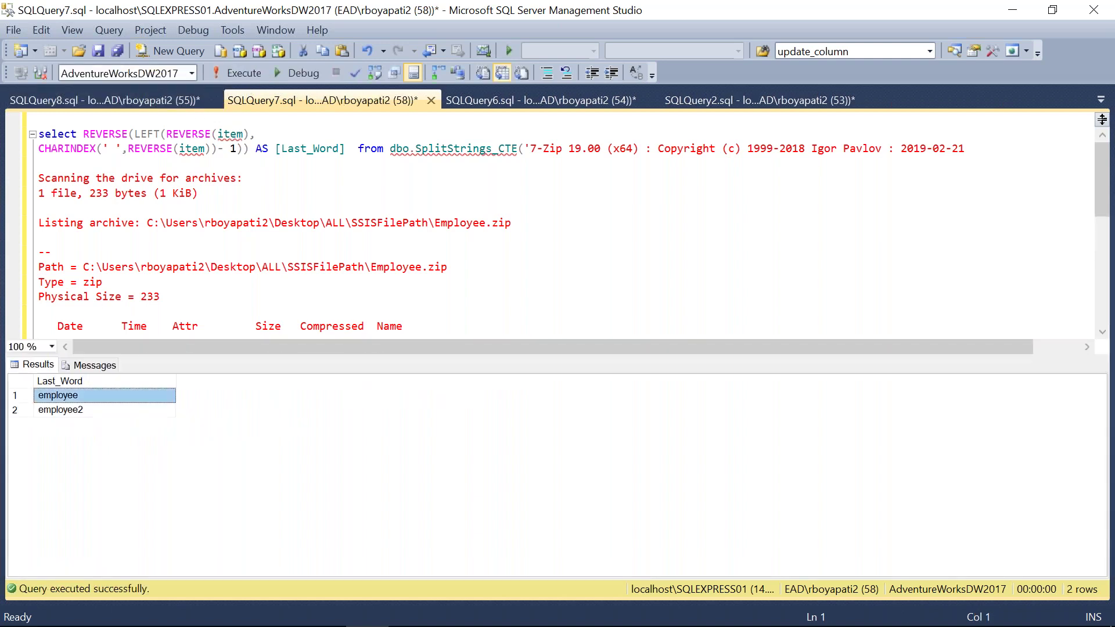
pyautogui.click(87, 410)
pyautogui.click(269, 205)
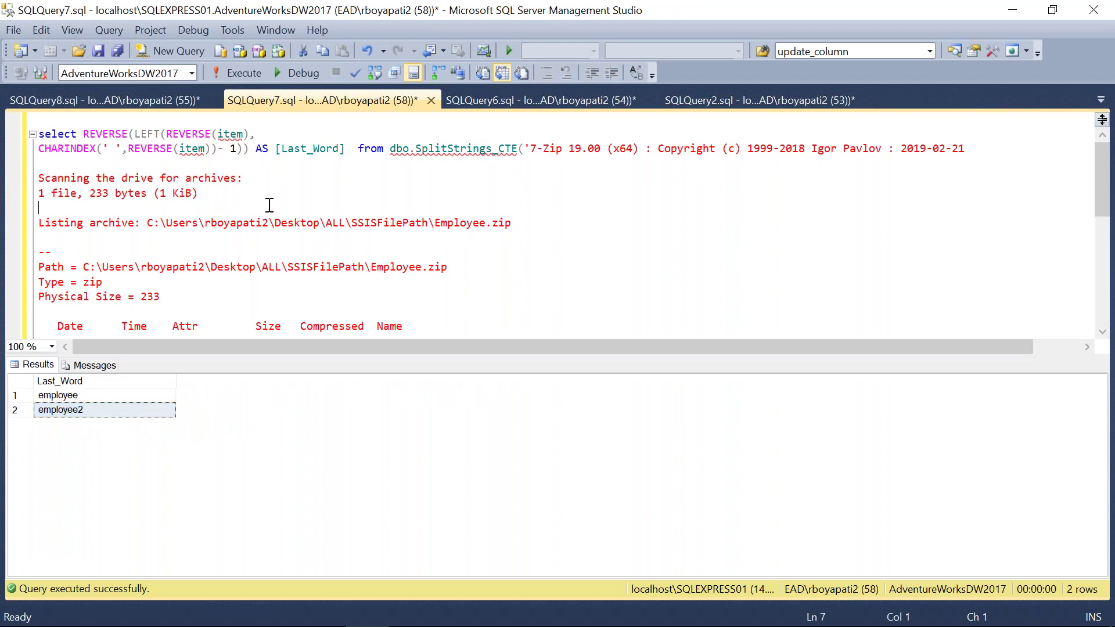
pyautogui.hotkey('ctrl', 'r')
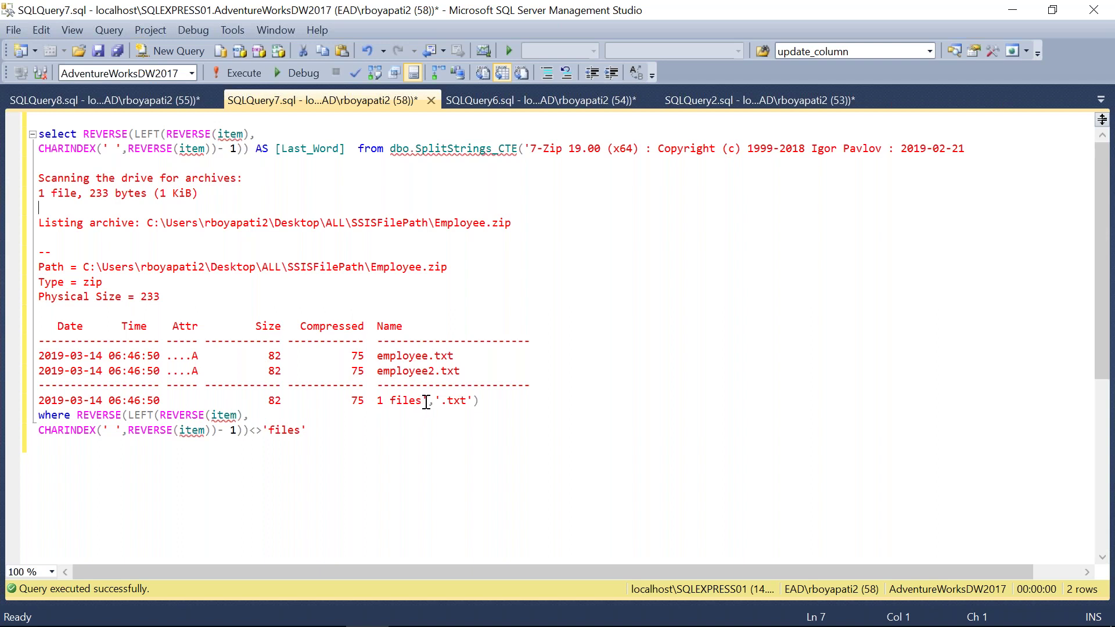
# Replace the quoted 7-Zip listing in the SplitStrings_CTE call with a ? parameter placeholder.
pyautogui.moveTo(422, 400); pyautogui.dragTo(531, 150)
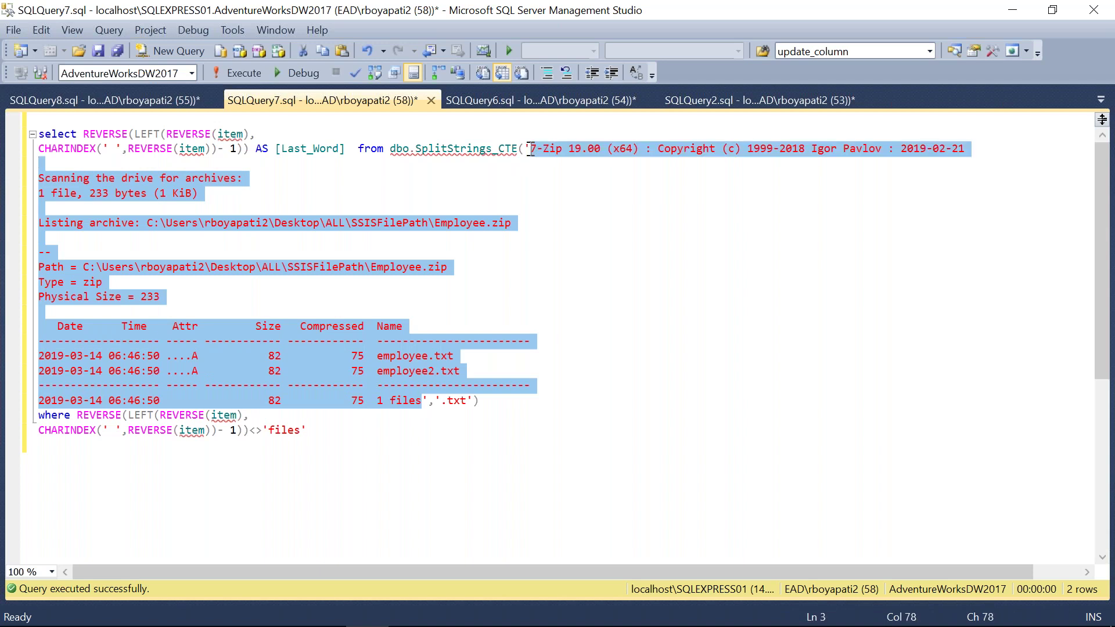
pyautogui.press('Delete')
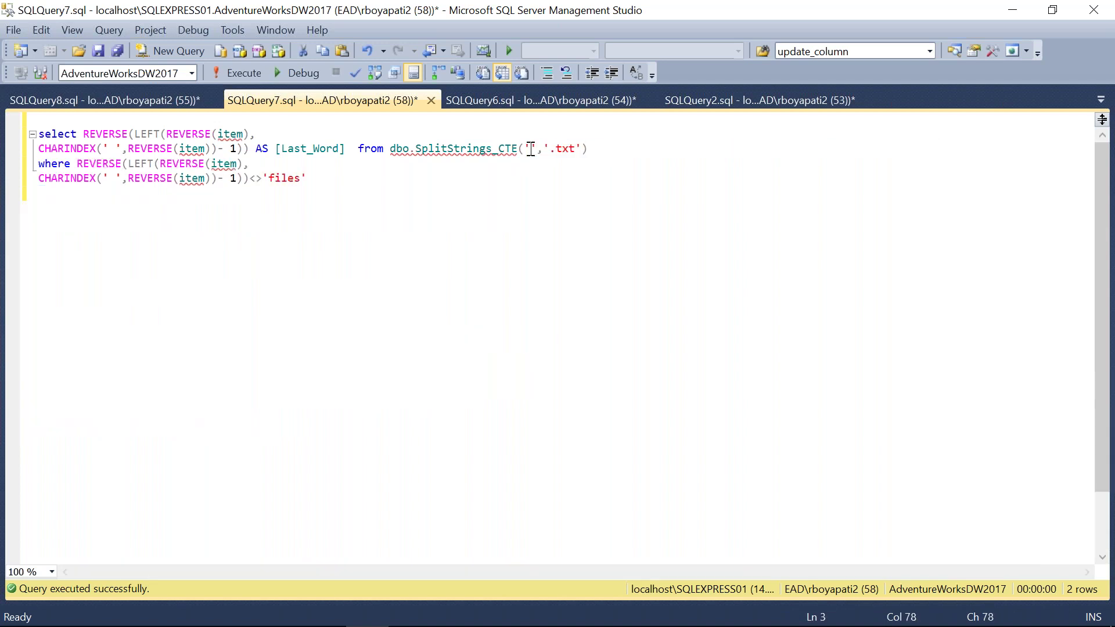
pyautogui.press('BackSpace')
pyautogui.press('Delete')
pyautogui.write('?')
# Check the '.txt' argument of the CountOccurrencesOfString call in SQLQuery2.sql, and copy the whole SplitStrings_CTE query from SQLQuery7.sql.
pyautogui.moveTo(575, 148); pyautogui.dragTo(544, 147)
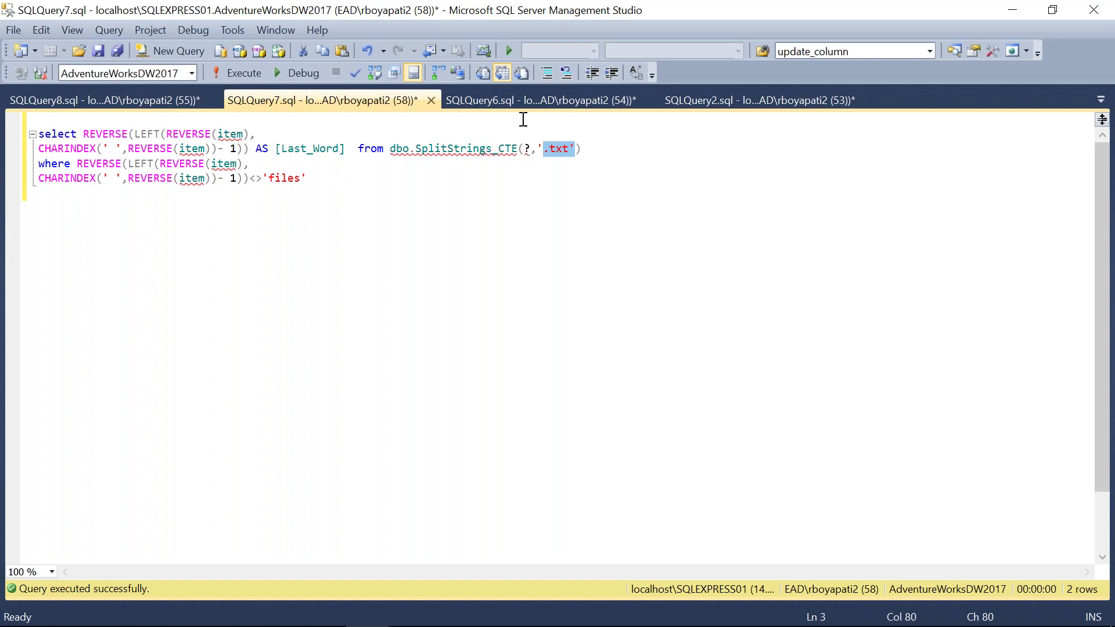
pyautogui.click(765, 97)
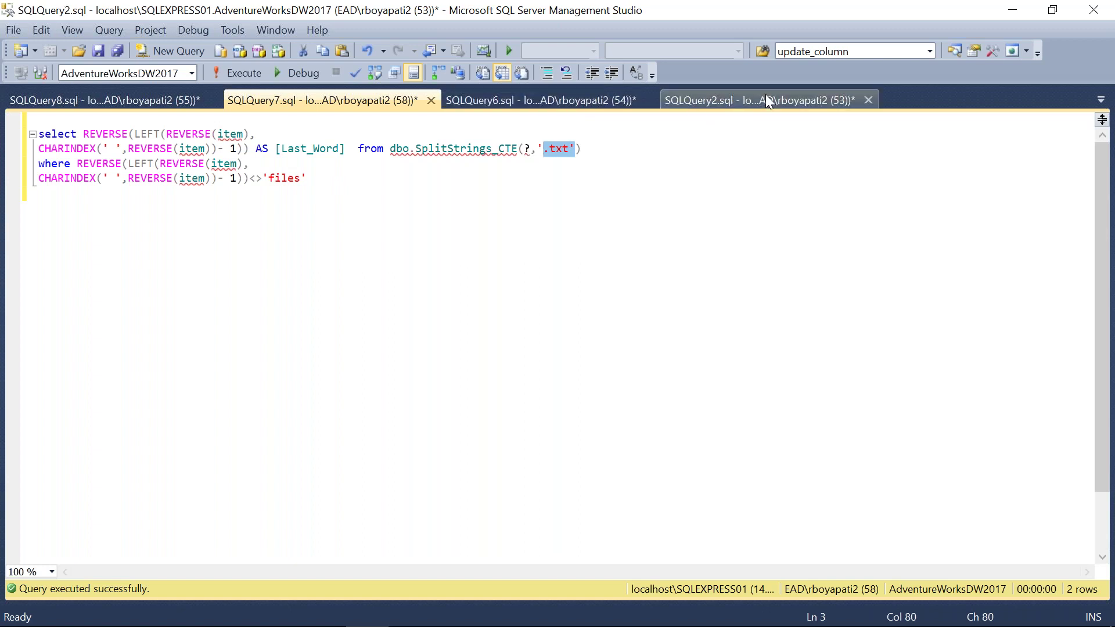
pyautogui.click(286, 344)
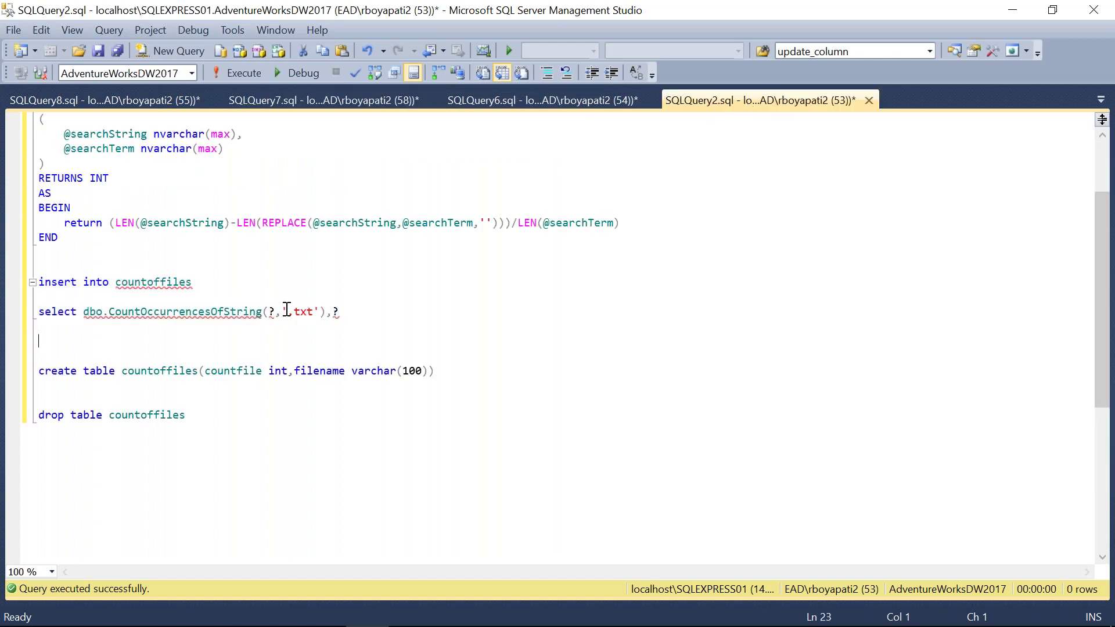
pyautogui.moveTo(287, 311); pyautogui.dragTo(313, 311)
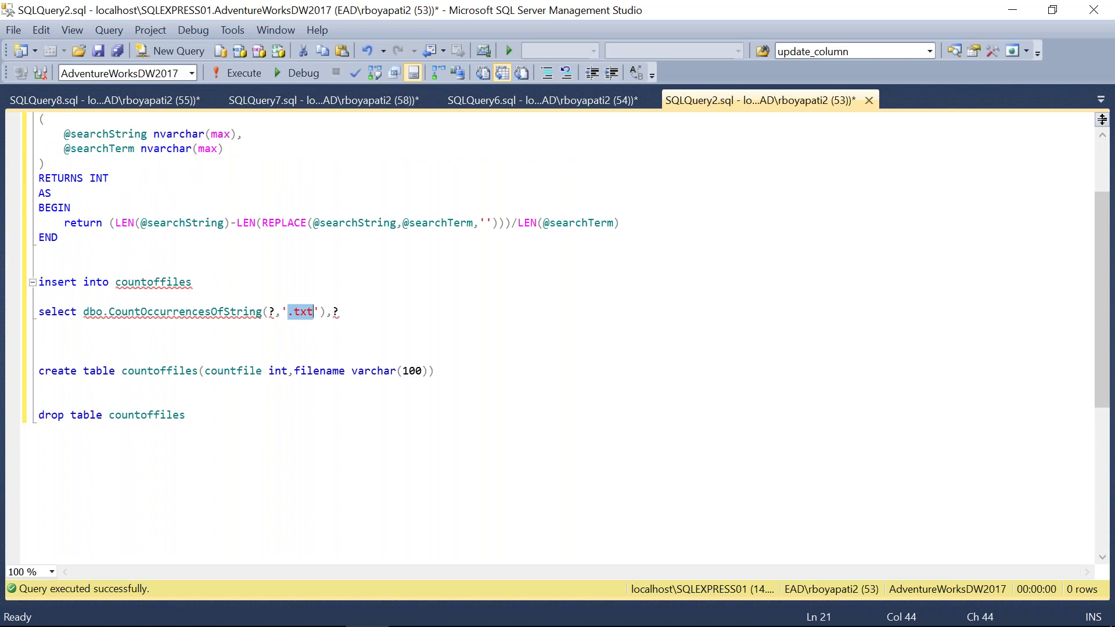
pyautogui.click(292, 105)
pyautogui.click(559, 227)
pyautogui.moveTo(324, 179); pyautogui.dragTo(30, 137)
pyautogui.hotkey('ctrl', 'c')
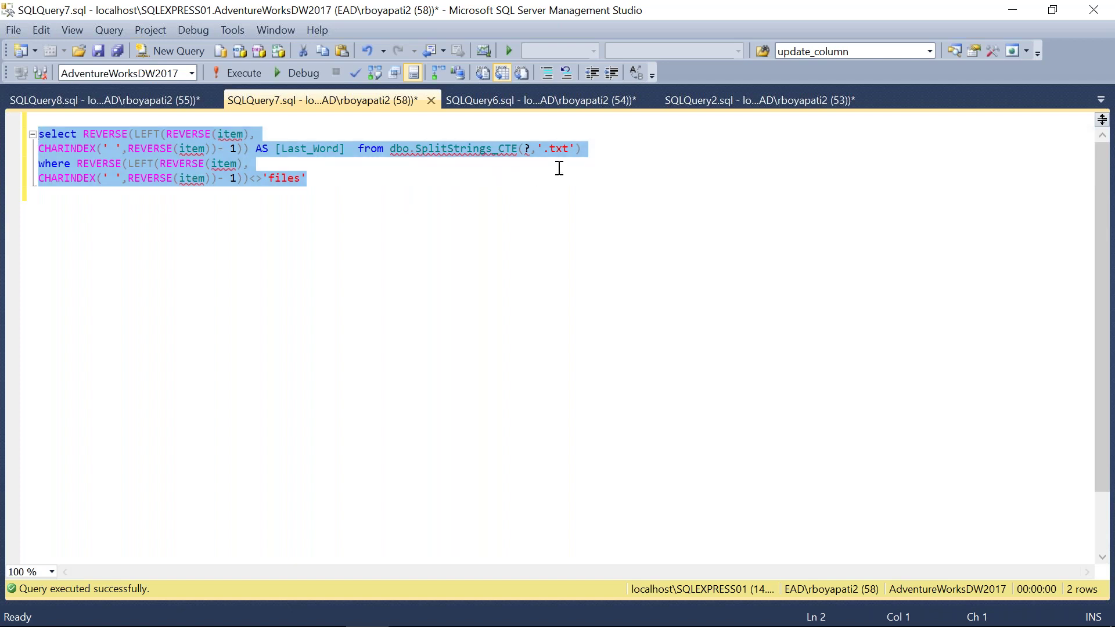
# Switch to Visual Studio and paste the copied query as the SQLStatement of Execute SQL Task 1.
pyautogui.moveTo(462, 590)
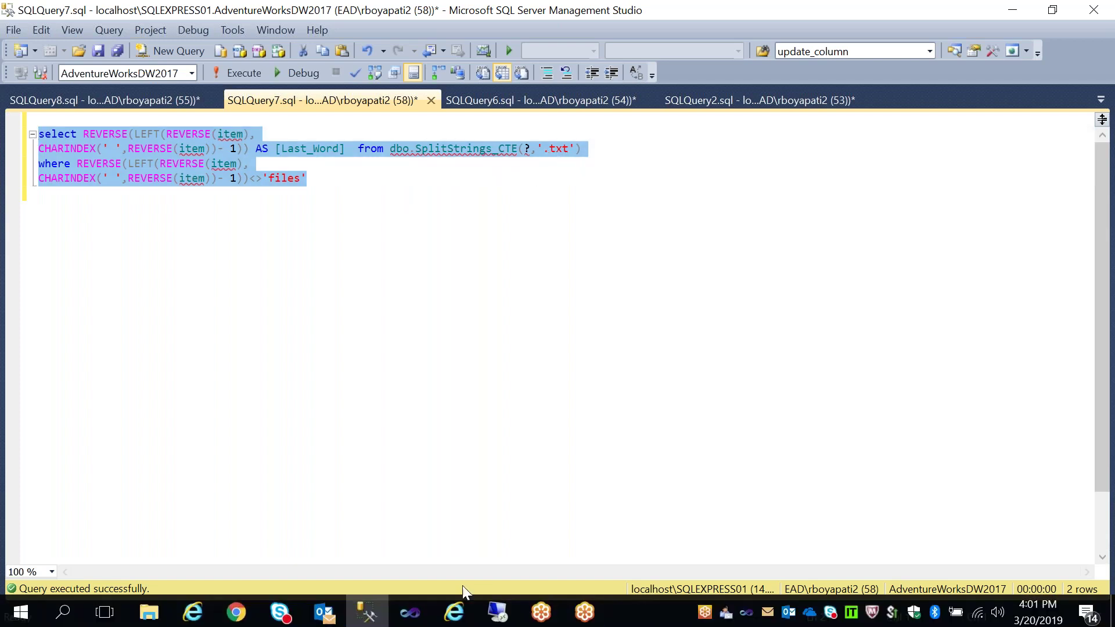
pyautogui.click(414, 617)
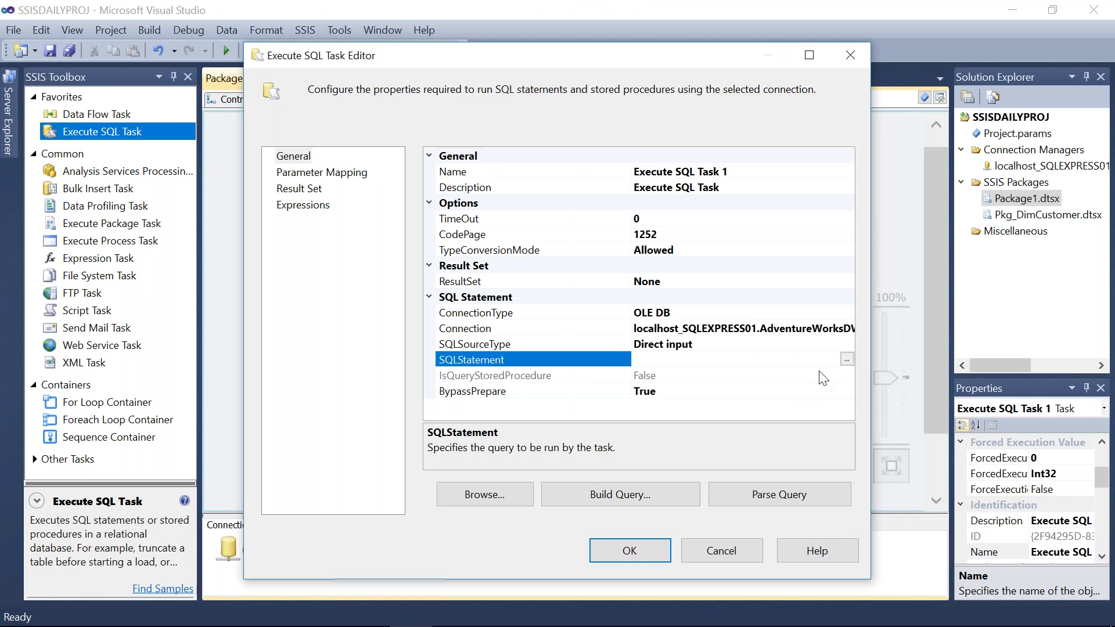
pyautogui.click(846, 360)
pyautogui.hotkey('ctrl', 'v')
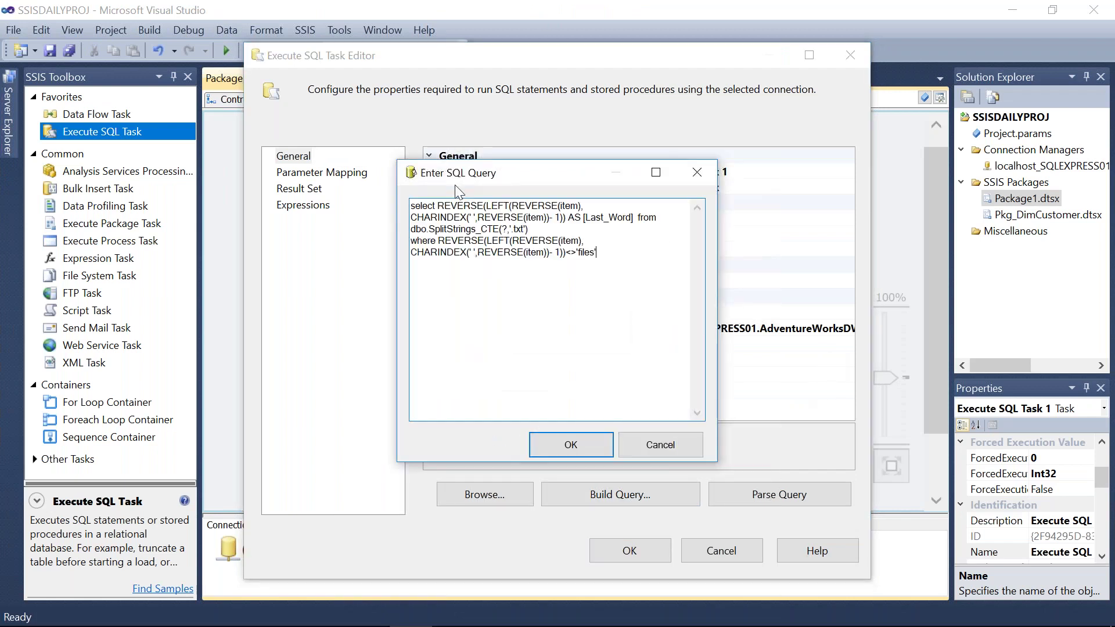
pyautogui.click(571, 445)
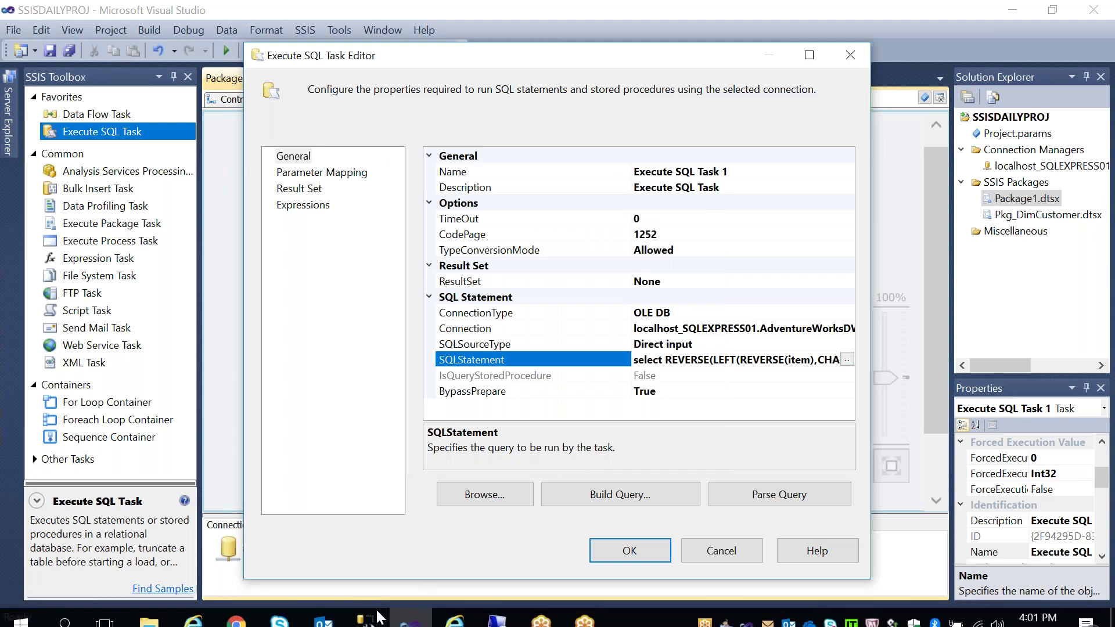
# Switch to SQL Server Management Studio and start a create table filenames statement with a filename varchar(100) column below the SplitStrings_CTE query.
pyautogui.click(371, 611)
pyautogui.click(380, 232)
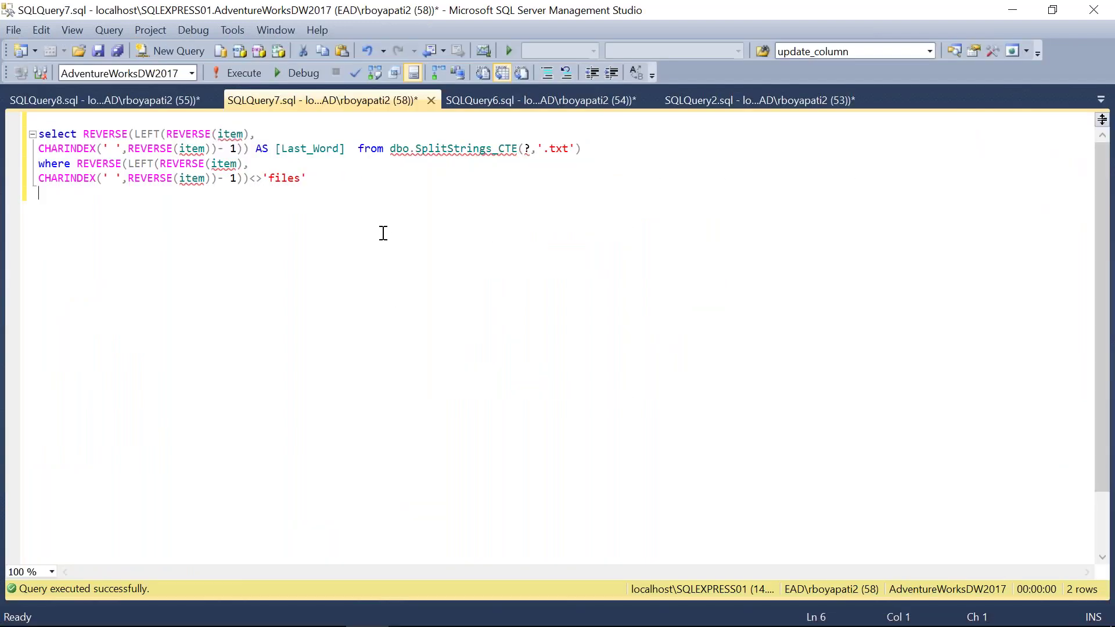
pyautogui.click(340, 186)
pyautogui.press('Return')
pyautogui.press('Return')
pyautogui.press('Return')
pyautogui.press('Return')
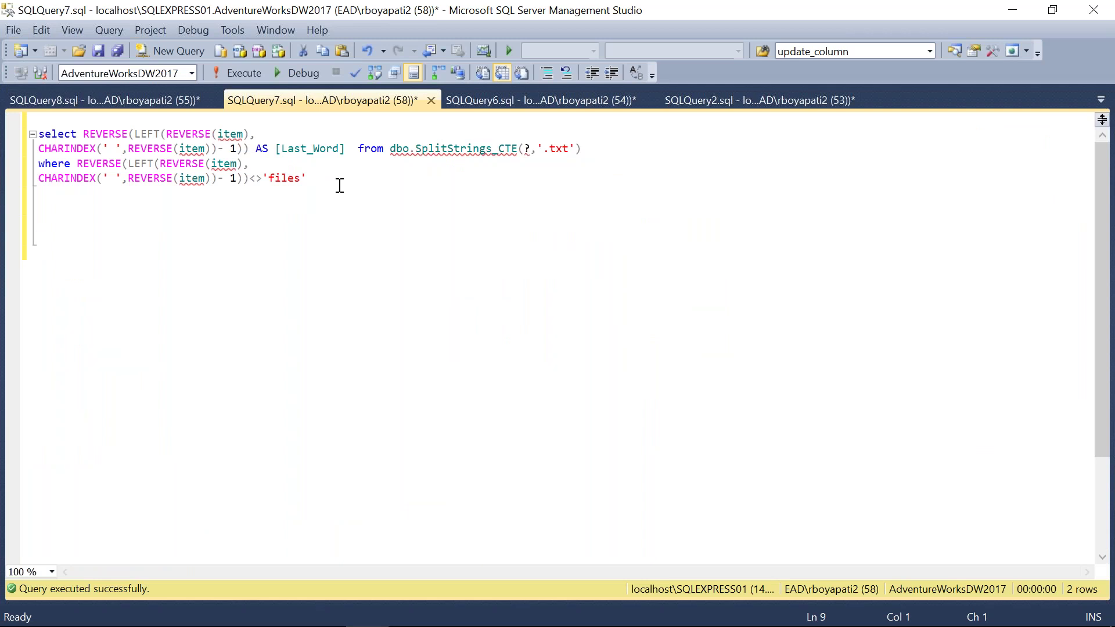
pyautogui.write('create table file')
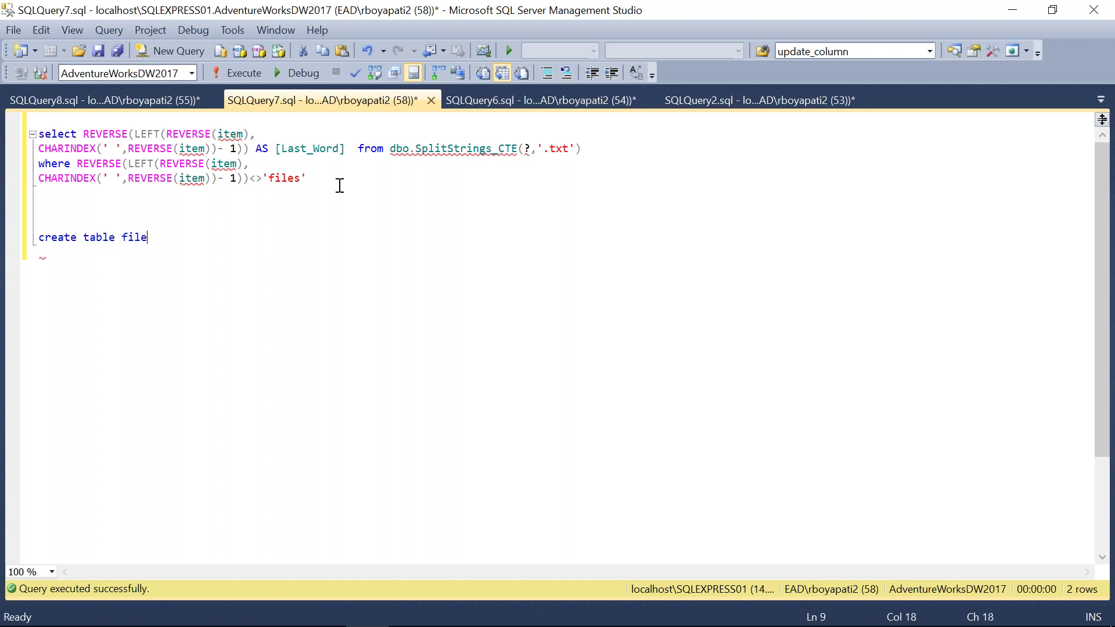
pyautogui.write('names(filename')
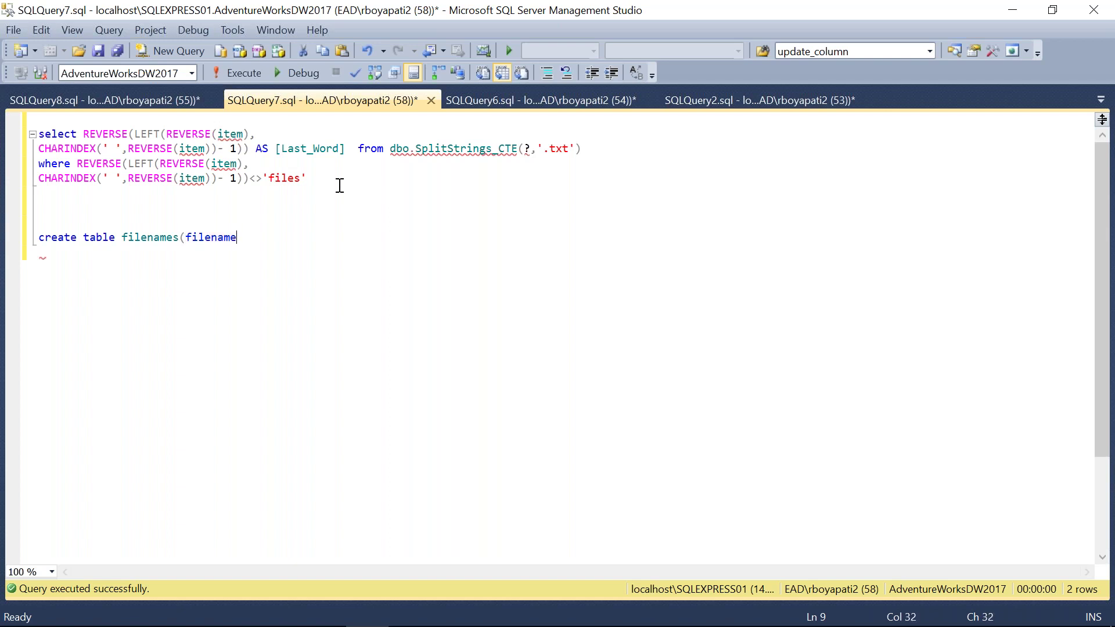
pyautogui.write(' varchar(100),zip')
pyautogui.press('BackSpace')
pyautogui.press('BackSpace')
pyautogui.press('BackSpace')
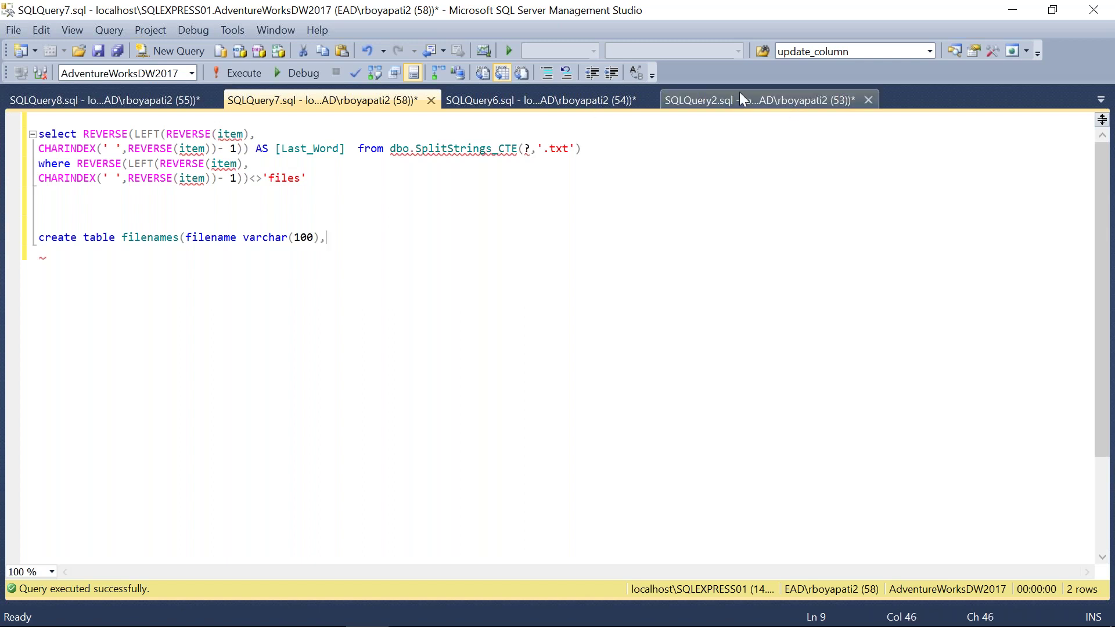
# Check the countoffiles column names in SQLQuery2.sql, then rename the filenames table's first column to Fname and add a filename varchar(100) column.
pyautogui.click(739, 96)
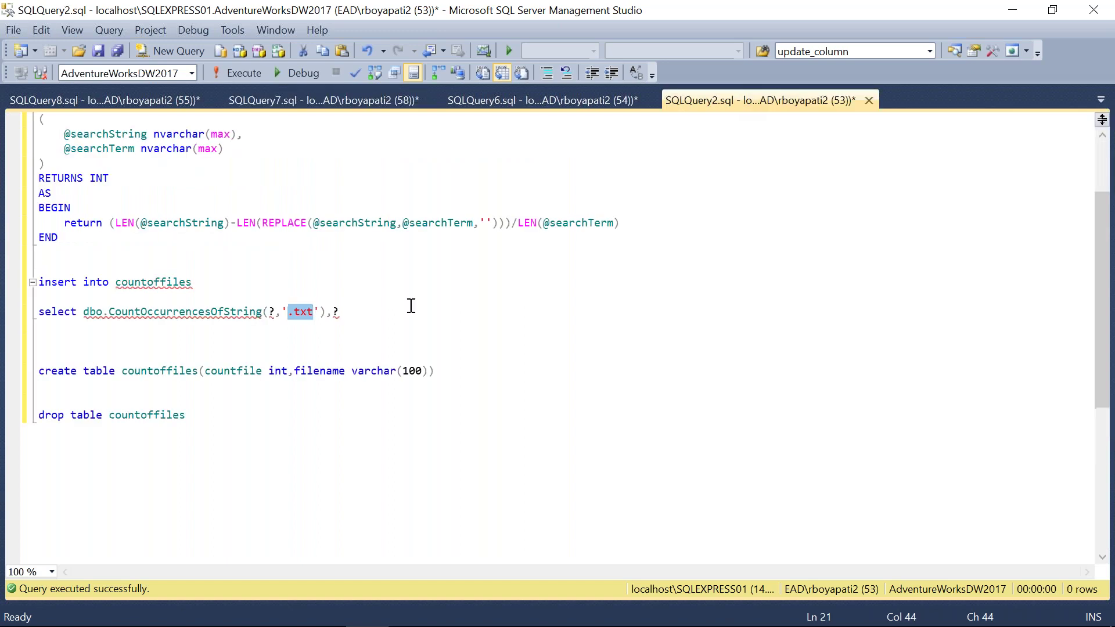
pyautogui.doubleClick(319, 371)
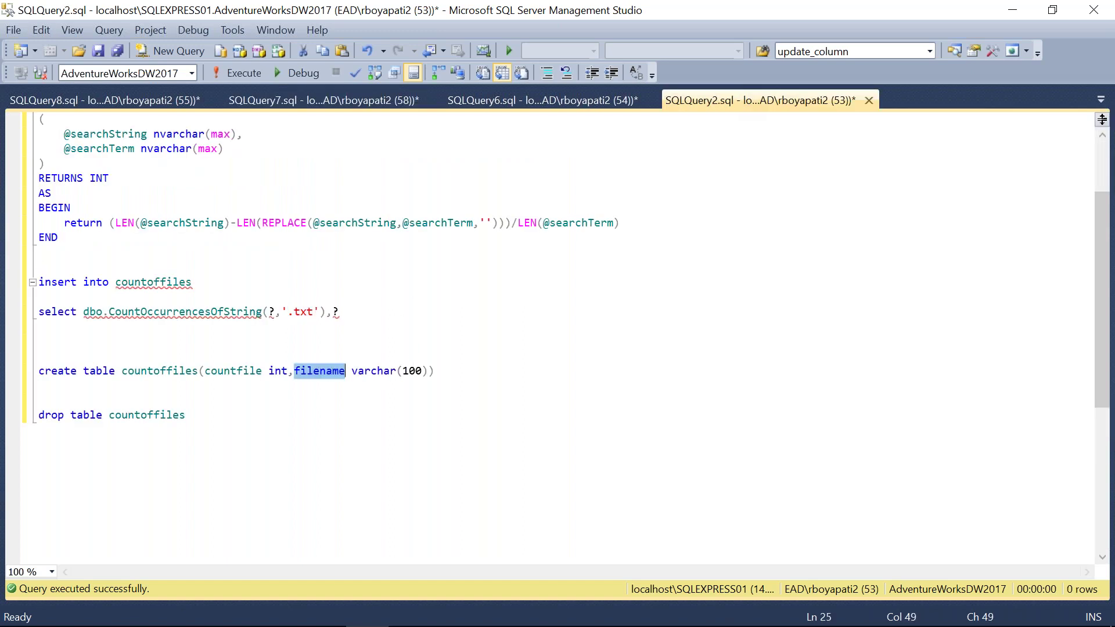
pyautogui.click(174, 105)
pyautogui.click(284, 104)
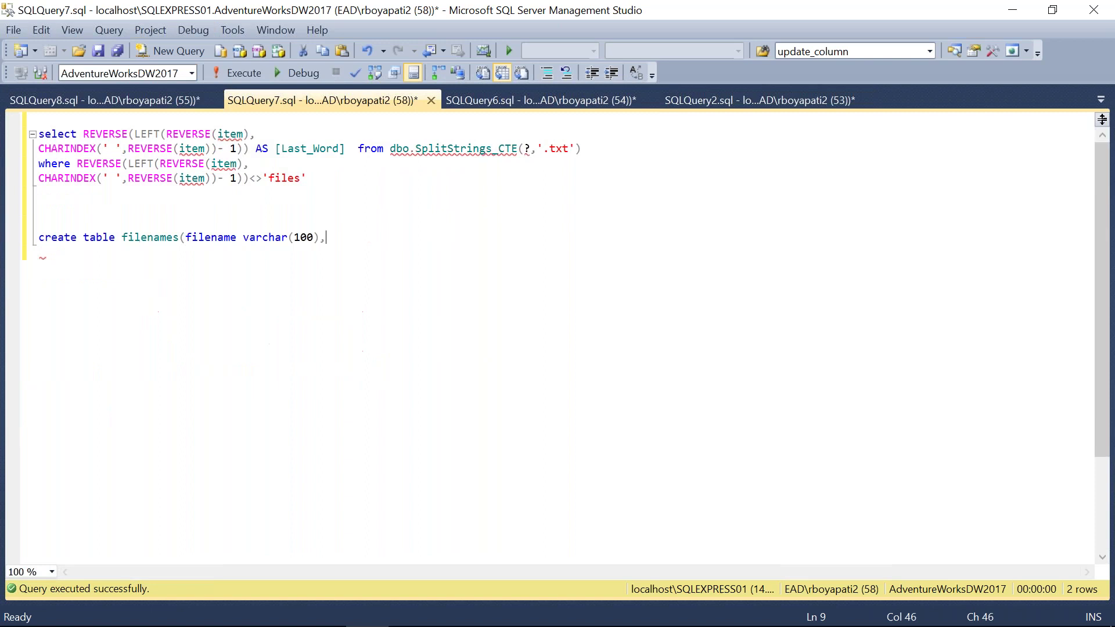
pyautogui.doubleClick(219, 238)
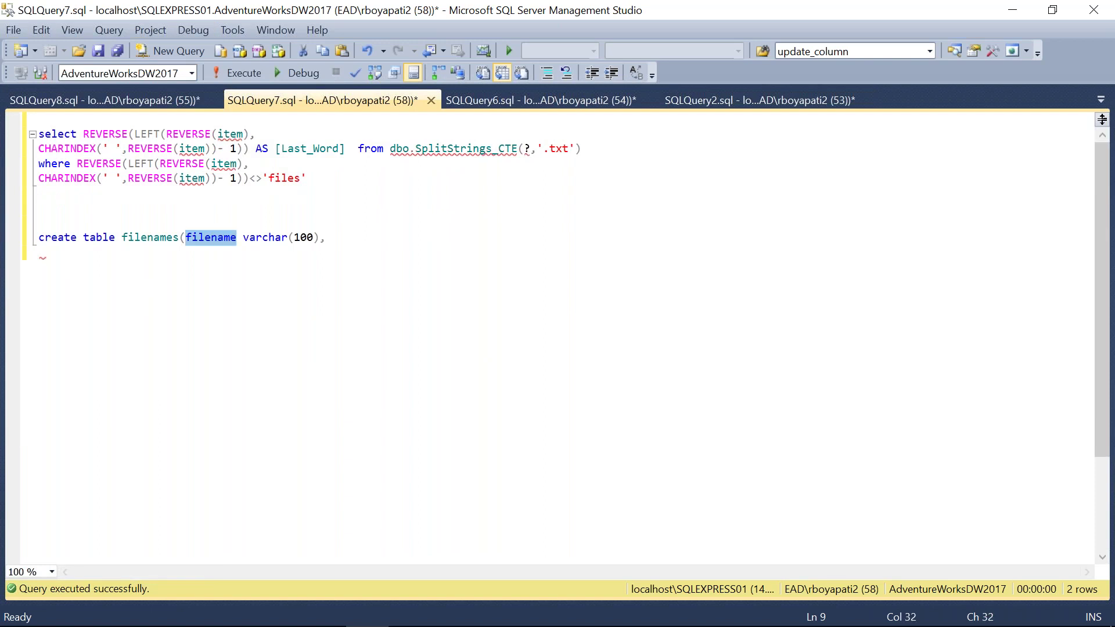
pyautogui.write('Fname')
pyautogui.press('Right')
pyautogui.press('Right')
pyautogui.press('Right')
pyautogui.press('Right')
pyautogui.press('Right')
pyautogui.press('Right')
pyautogui.press('Right')
pyautogui.press('Right')
pyautogui.press('Right')
pyautogui.press('Right')
pyautogui.press('Right')
pyautogui.press('Right')
pyautogui.press('Right')
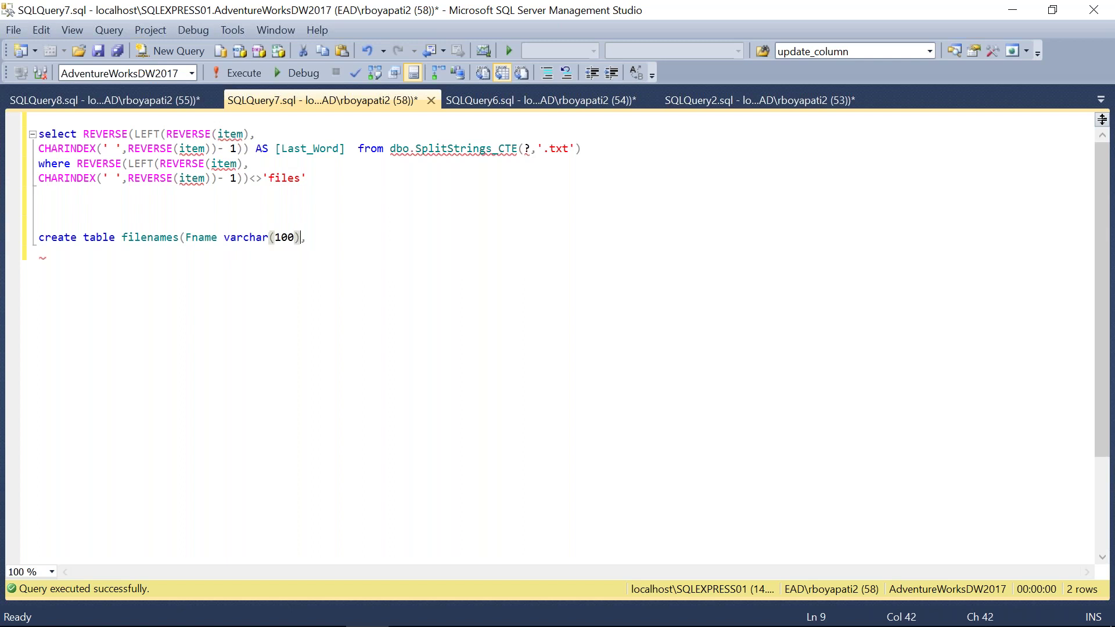
pyautogui.press('Right')
pyautogui.write('filename varchar')
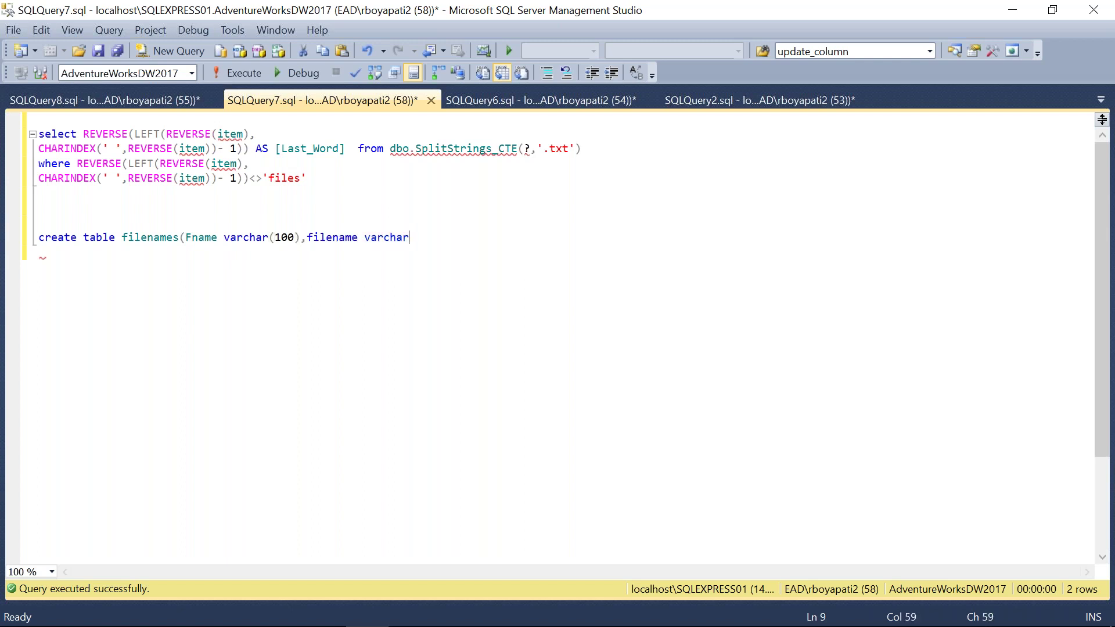
pyautogui.write('(100))')
# Review both column definitions and run only the create table filenames statement.
pyautogui.moveTo(307, 237); pyautogui.dragTo(364, 237)
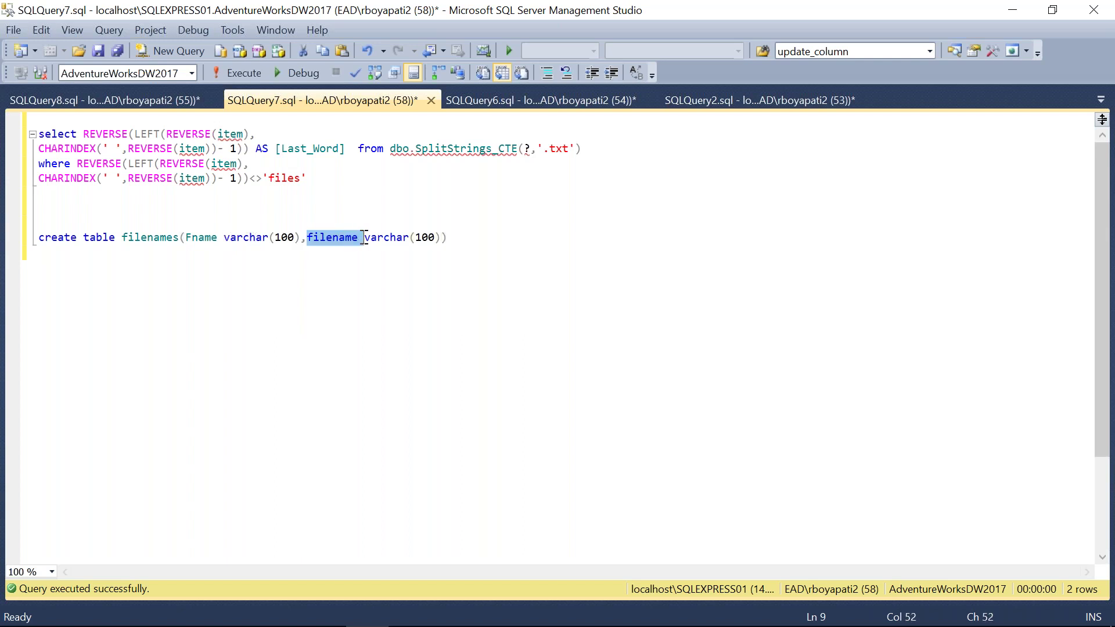
pyautogui.moveTo(223, 238); pyautogui.dragTo(179, 238)
pyautogui.click(452, 238)
pyautogui.hotkey('shift', 'Up')
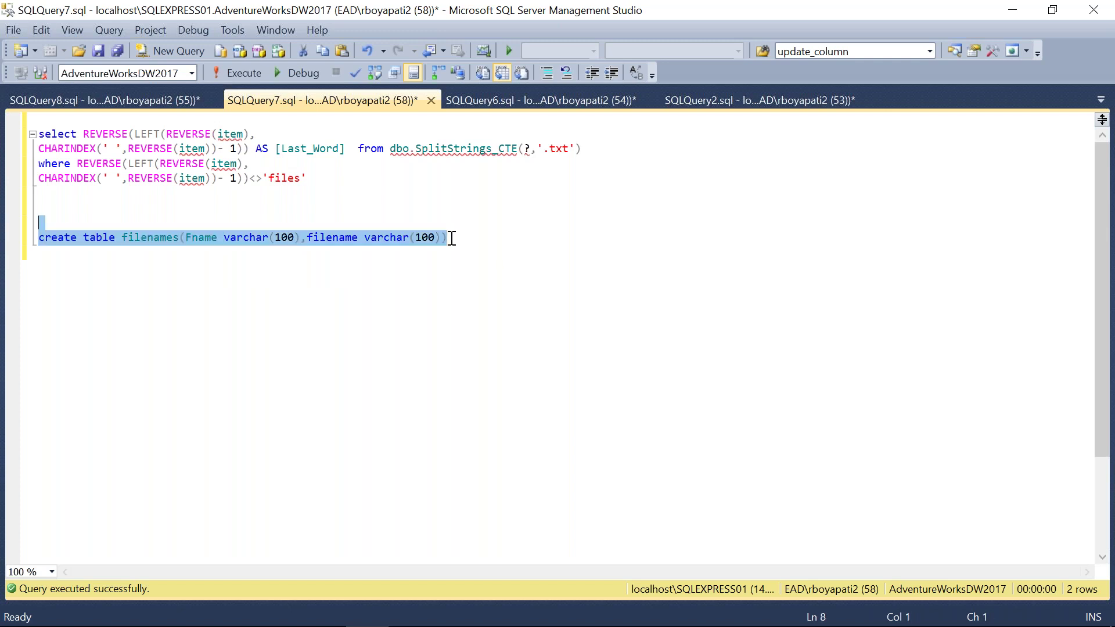
pyautogui.click(250, 72)
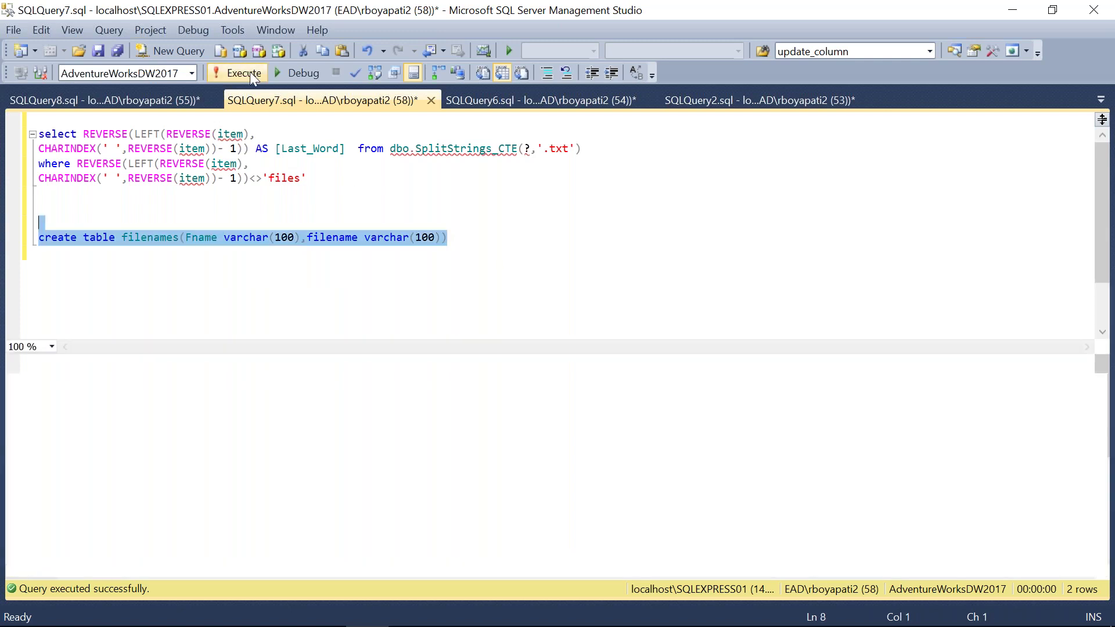
pyautogui.click(299, 178)
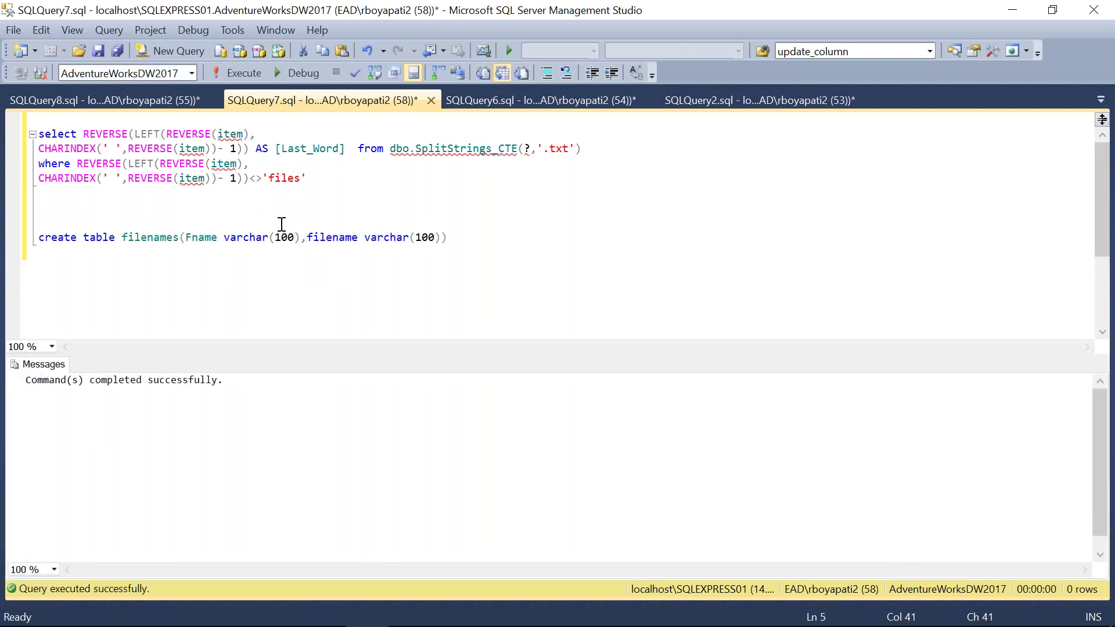
# Add an insert into filenames line above the select query.
pyautogui.click(63, 118)
pyautogui.press('Return')
pyautogui.press('Return')
pyautogui.press('Return')
pyautogui.press('Up')
pyautogui.write('insert into')
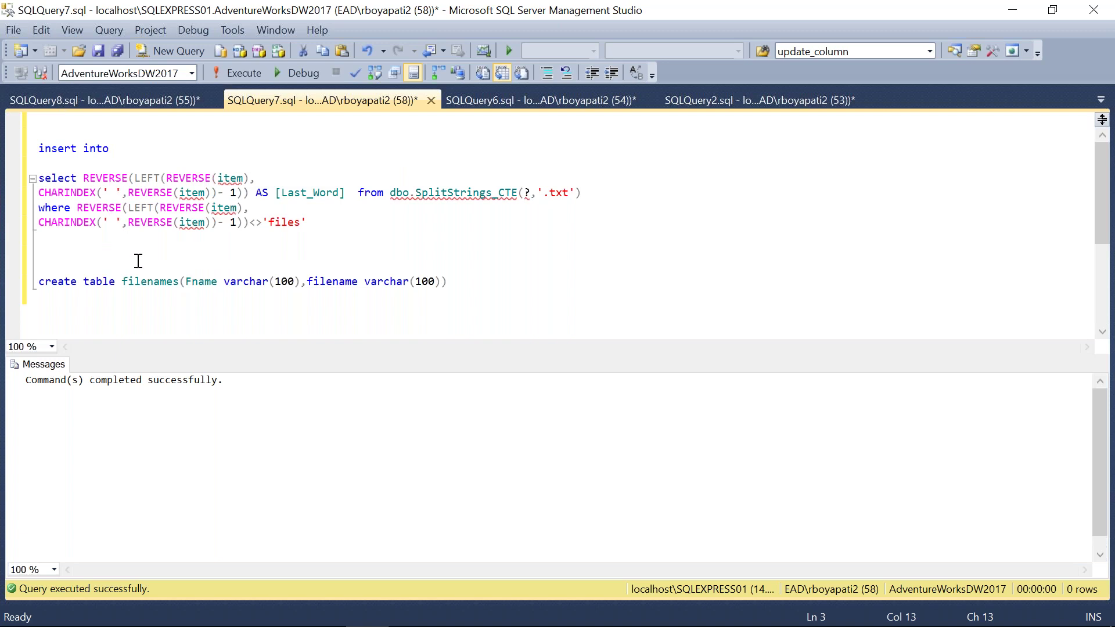
pyautogui.doubleClick(149, 281)
pyautogui.hotkey('ctrl', 'c')
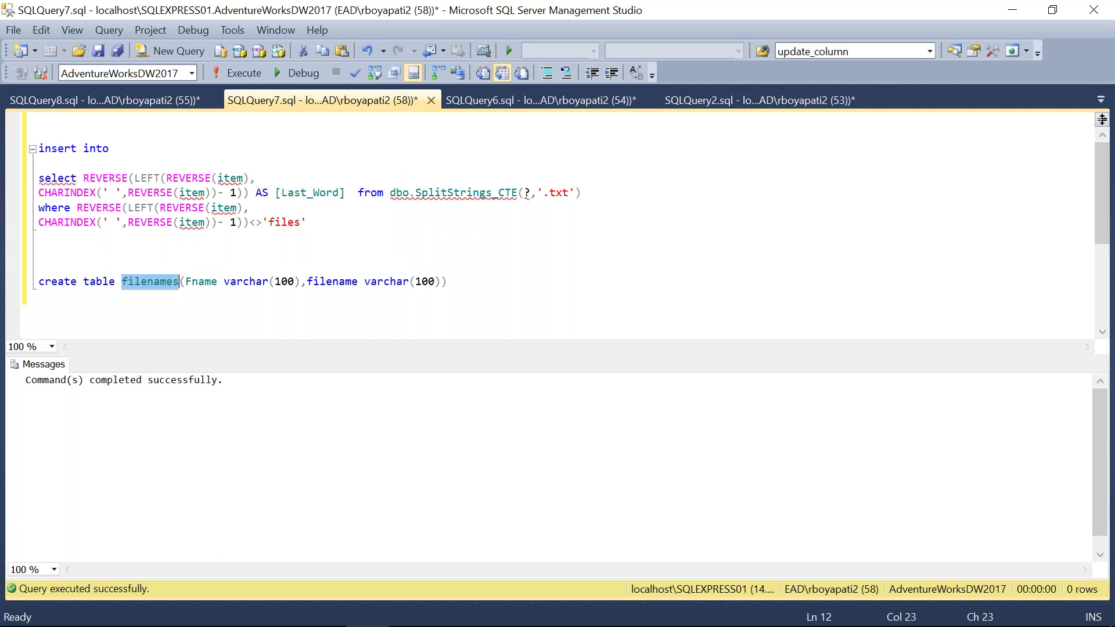
pyautogui.click(128, 150)
pyautogui.hotkey('ctrl', 'v')
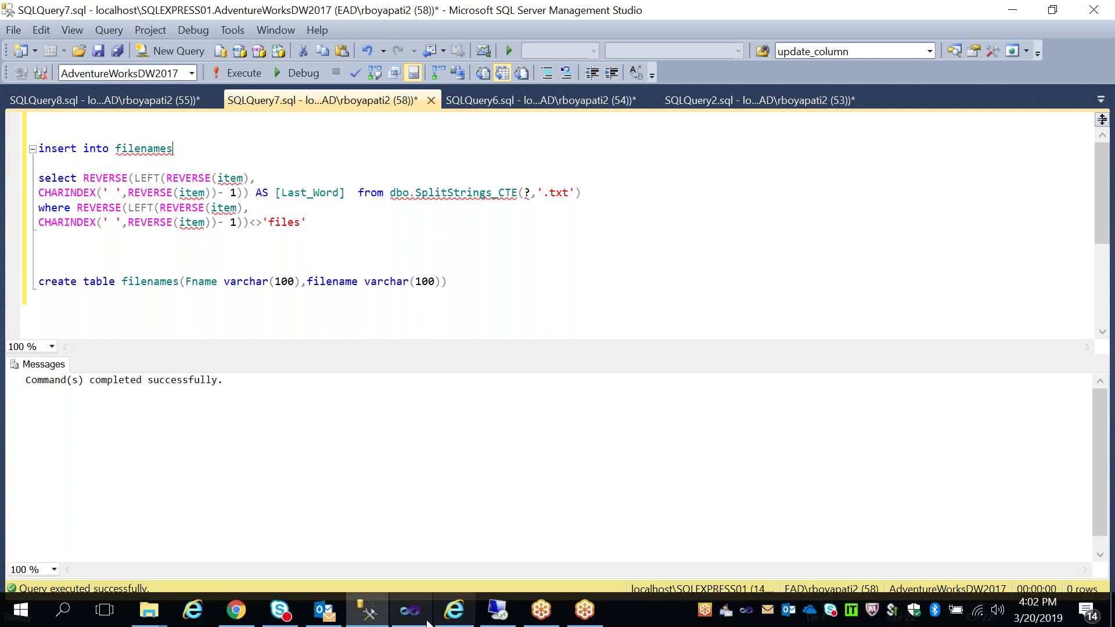
# Switch to Visual Studio, review Execute SQL Task 1's SQLStatement, and set its ResultSet to Full result set.
pyautogui.click(410, 609)
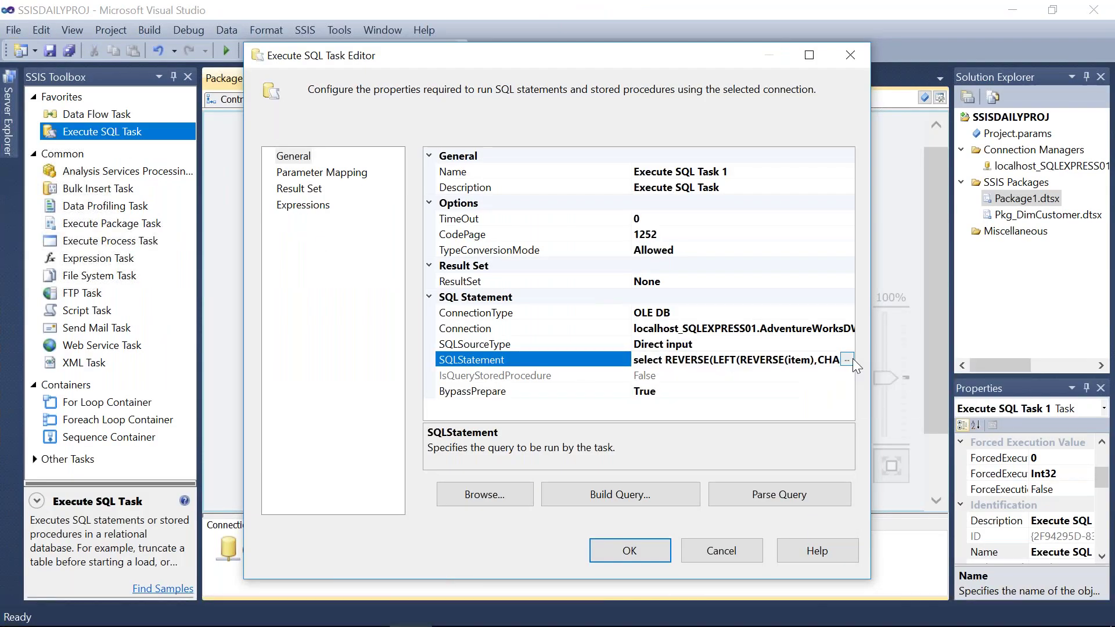
pyautogui.click(695, 351)
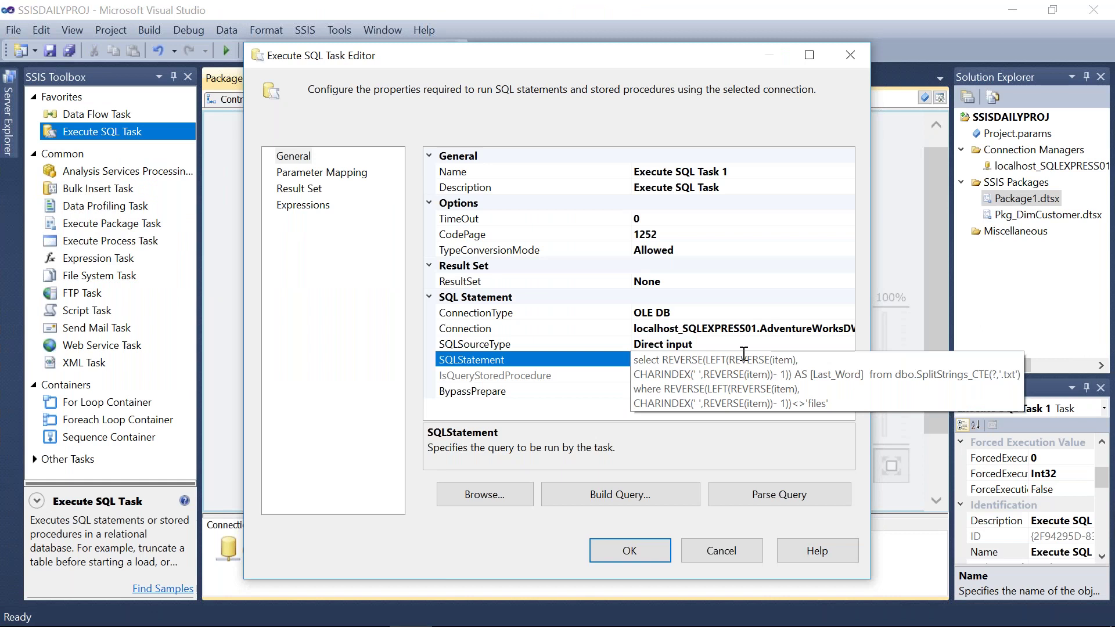
pyautogui.click(291, 191)
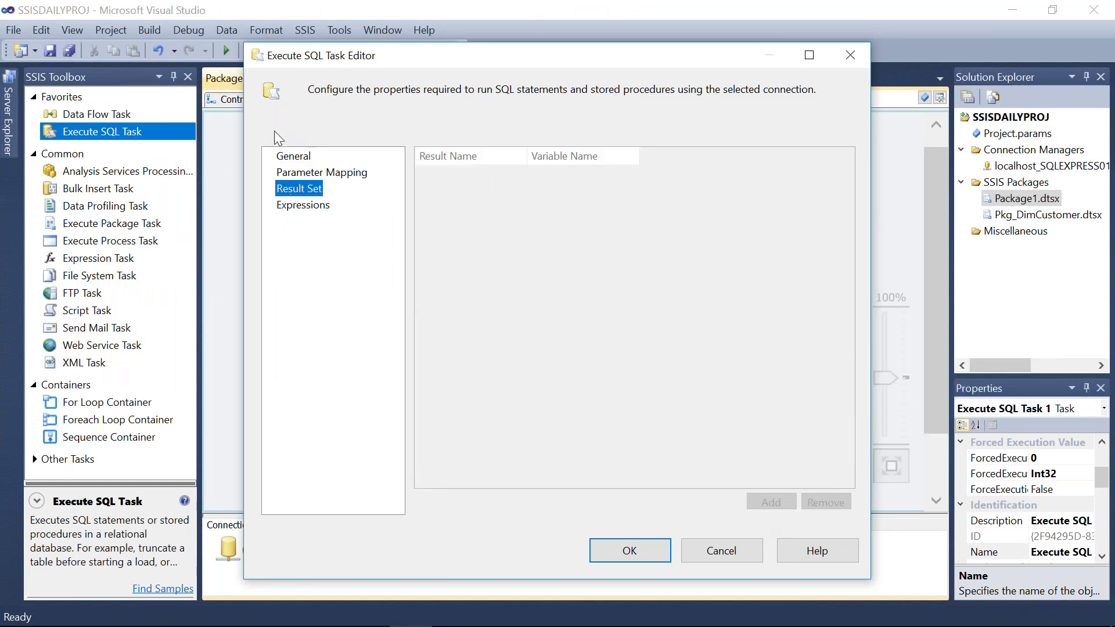
pyautogui.click(296, 157)
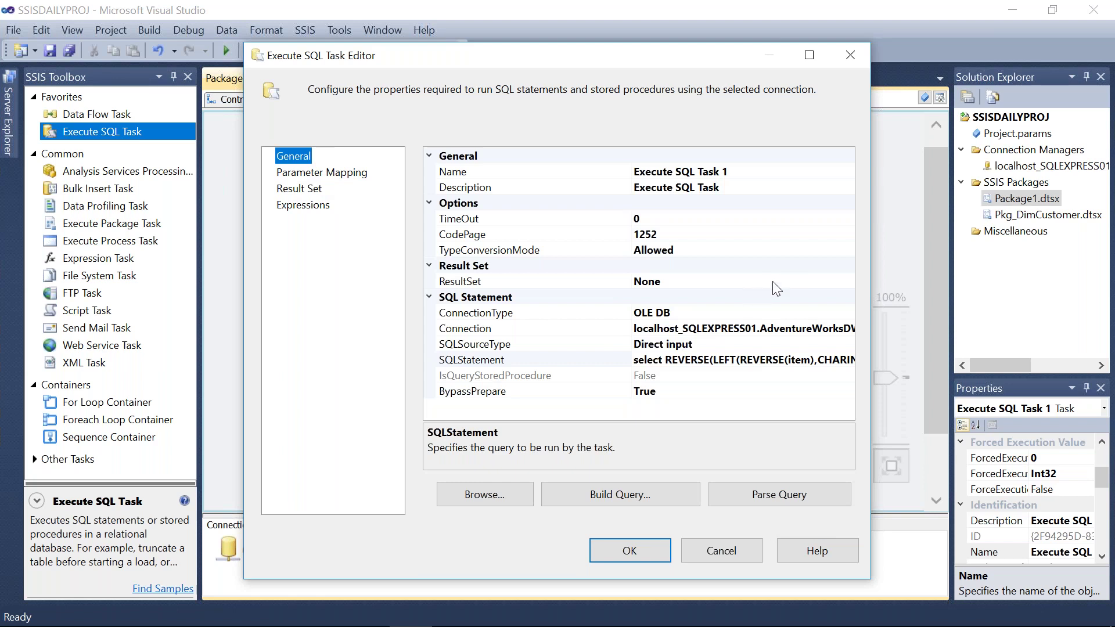
pyautogui.click(840, 281)
pyautogui.click(847, 281)
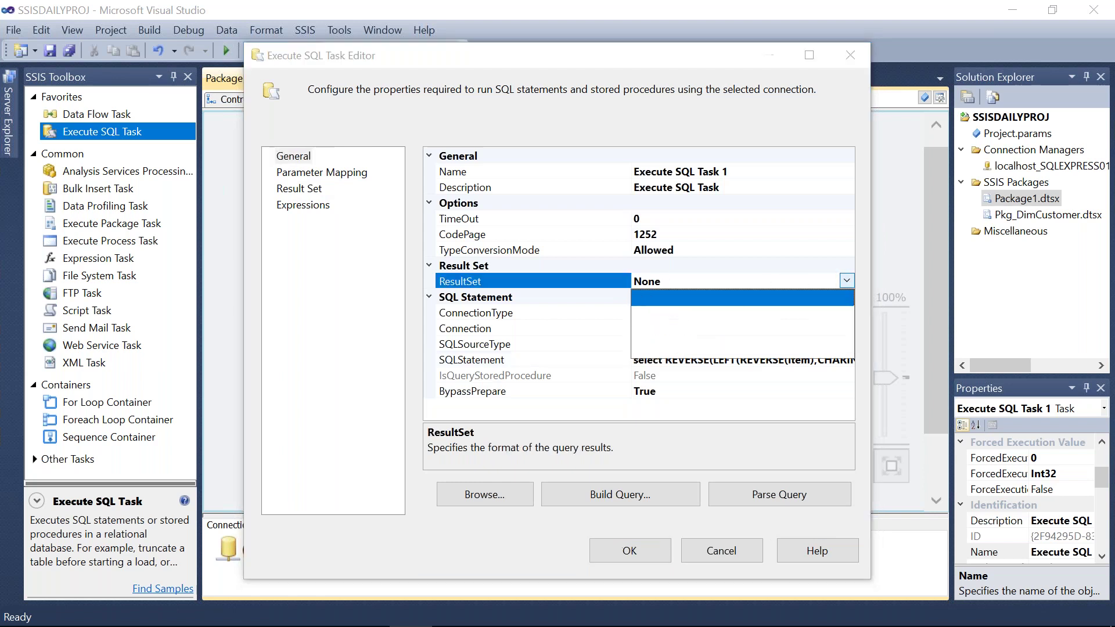
pyautogui.click(660, 331)
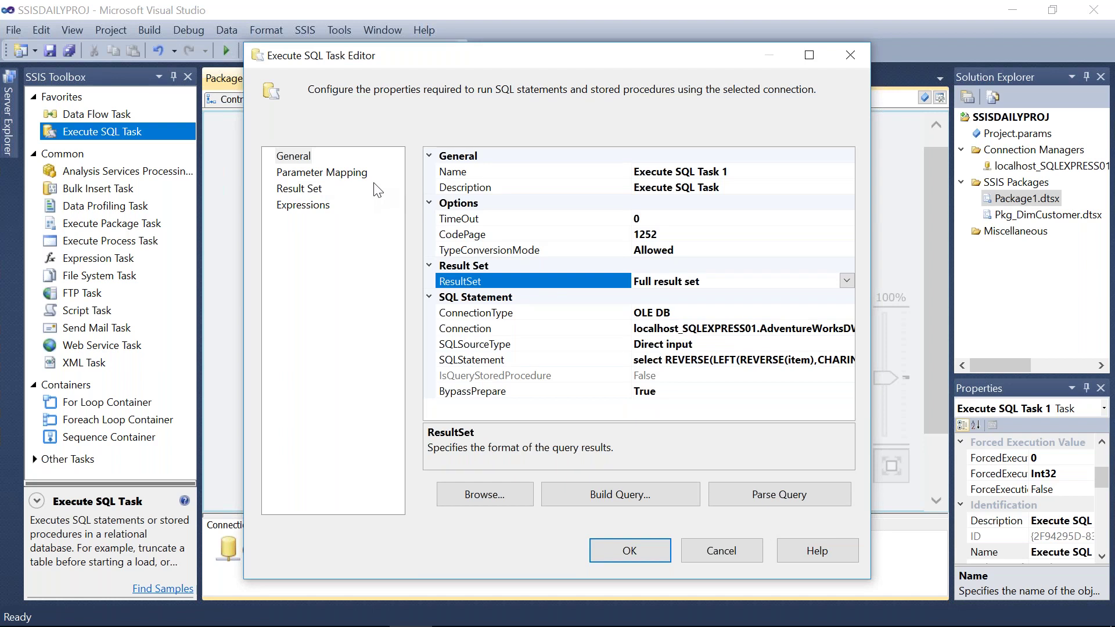
# Add a result set mapping to Execute SQL Task 1 using a new Object variable named filename in the Foreach Loop Container.
pyautogui.click(299, 188)
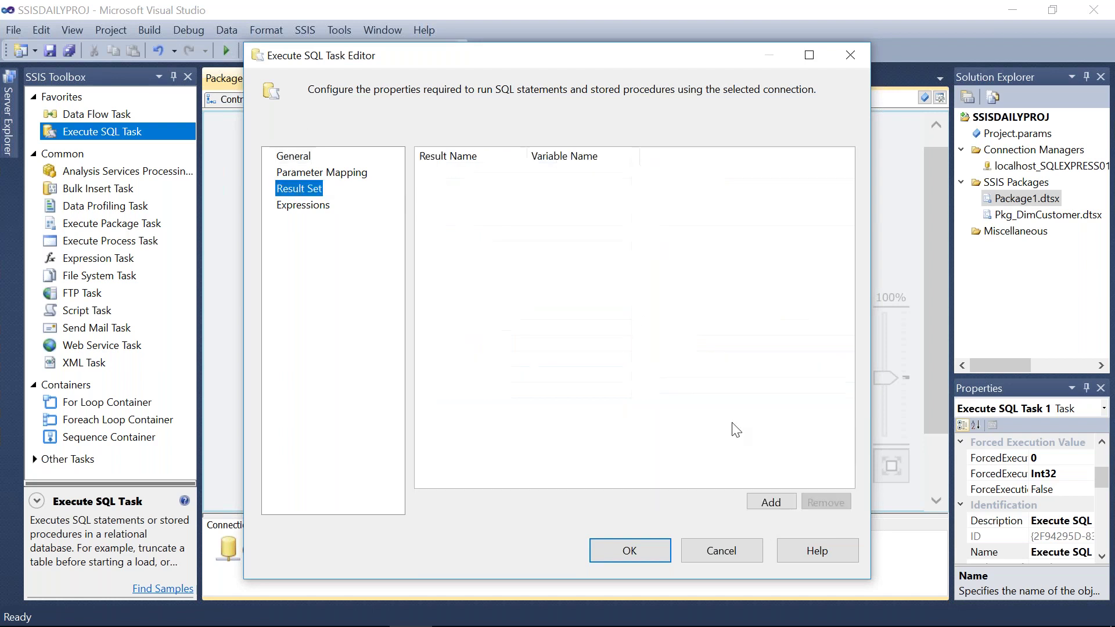
pyautogui.click(768, 498)
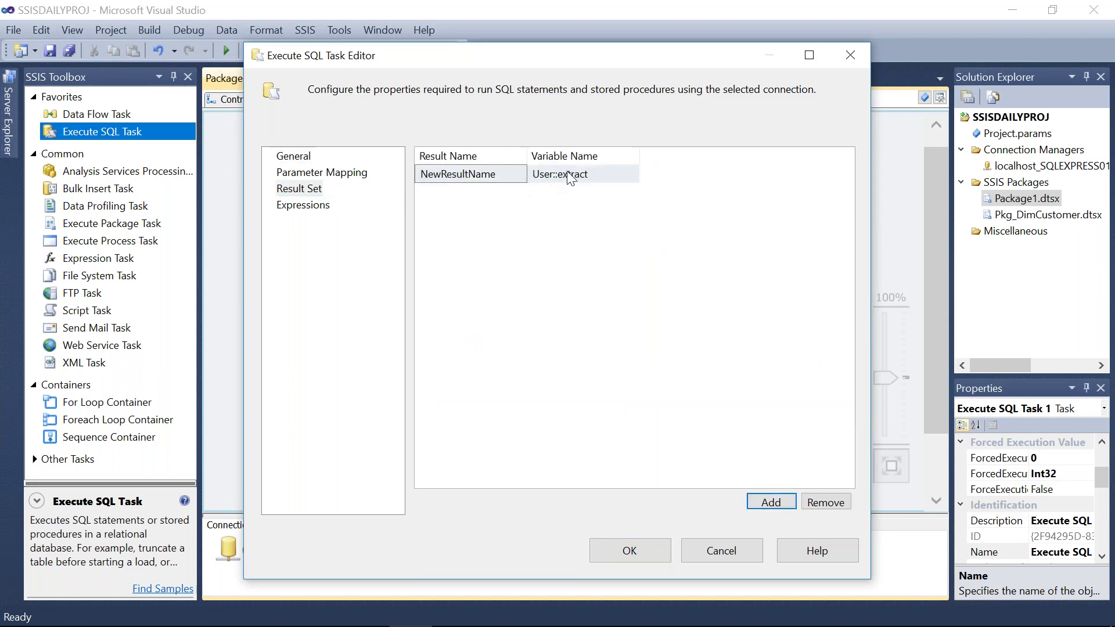
pyautogui.click(597, 168)
pyautogui.click(630, 174)
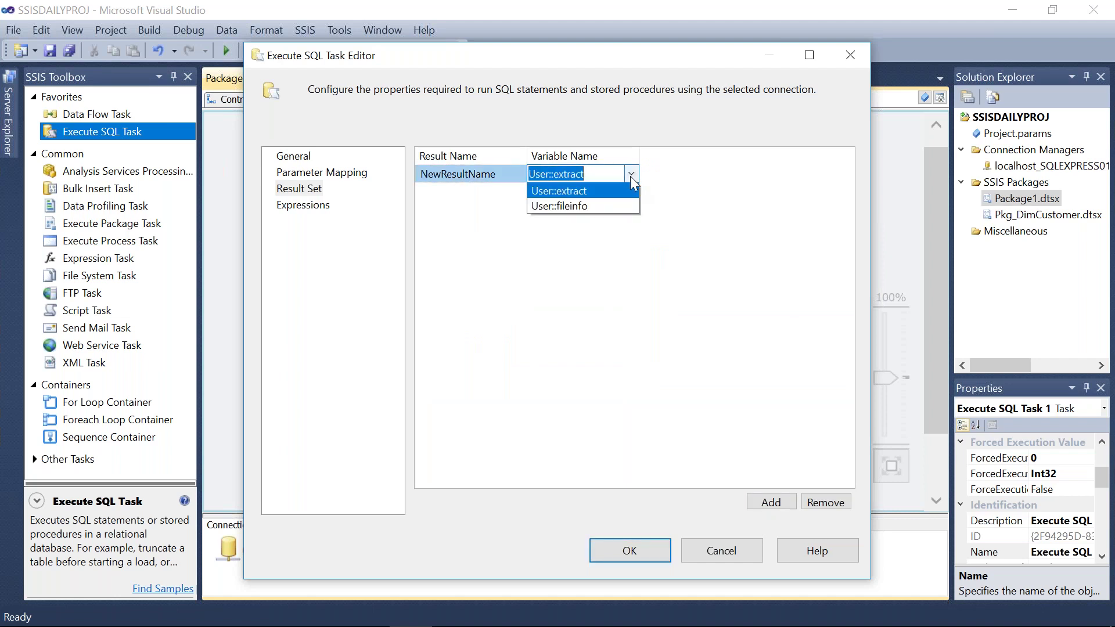
pyautogui.click(562, 194)
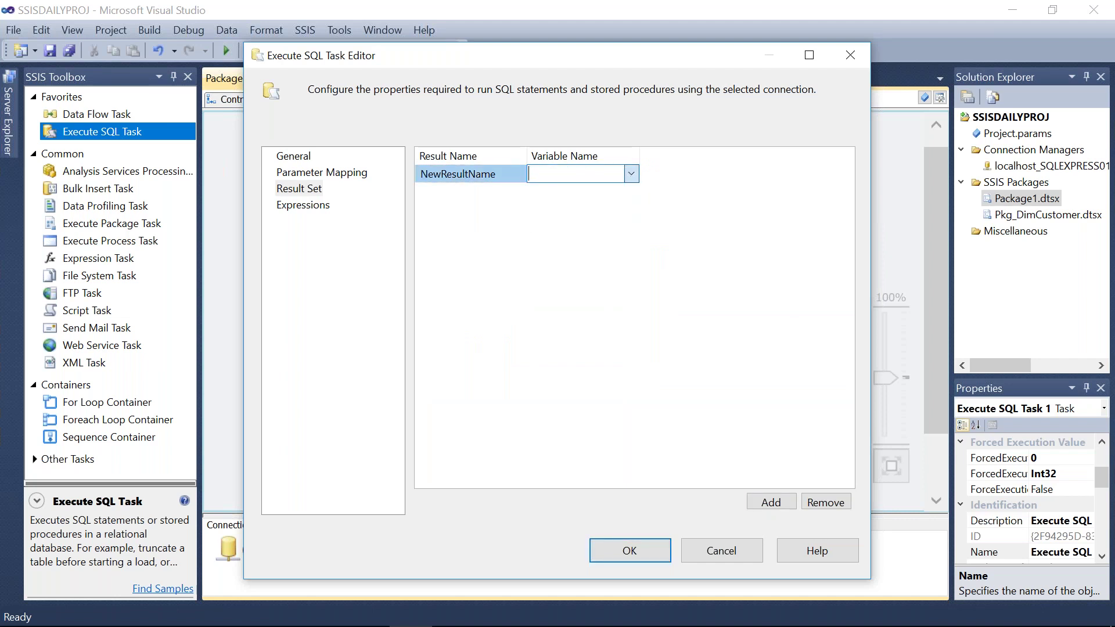
pyautogui.doubleClick(569, 269)
pyautogui.write('filename')
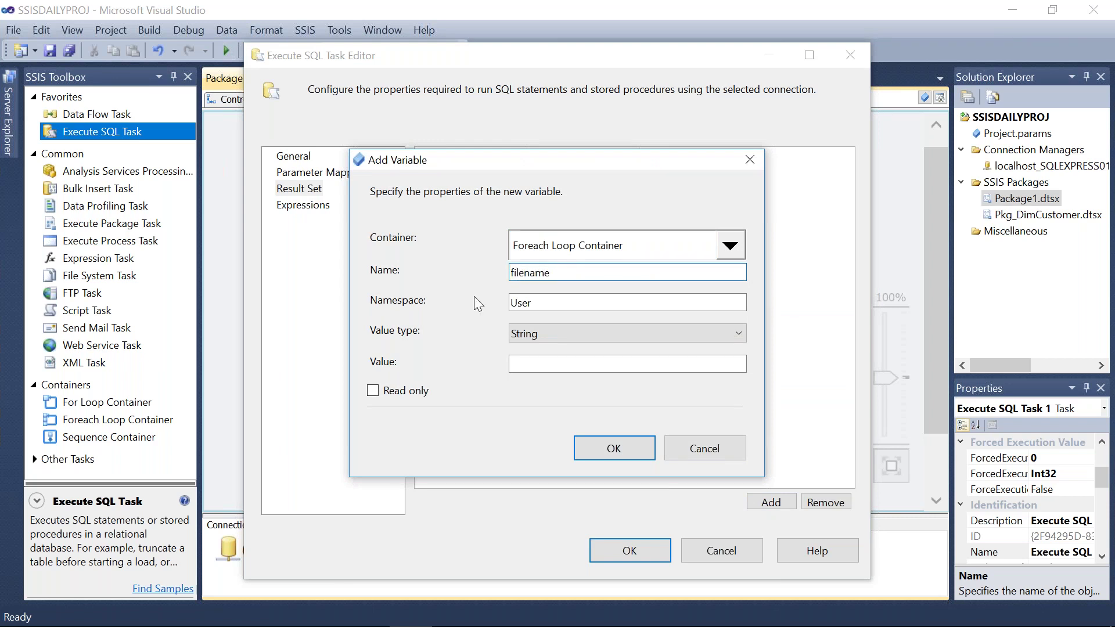
pyautogui.click(545, 326)
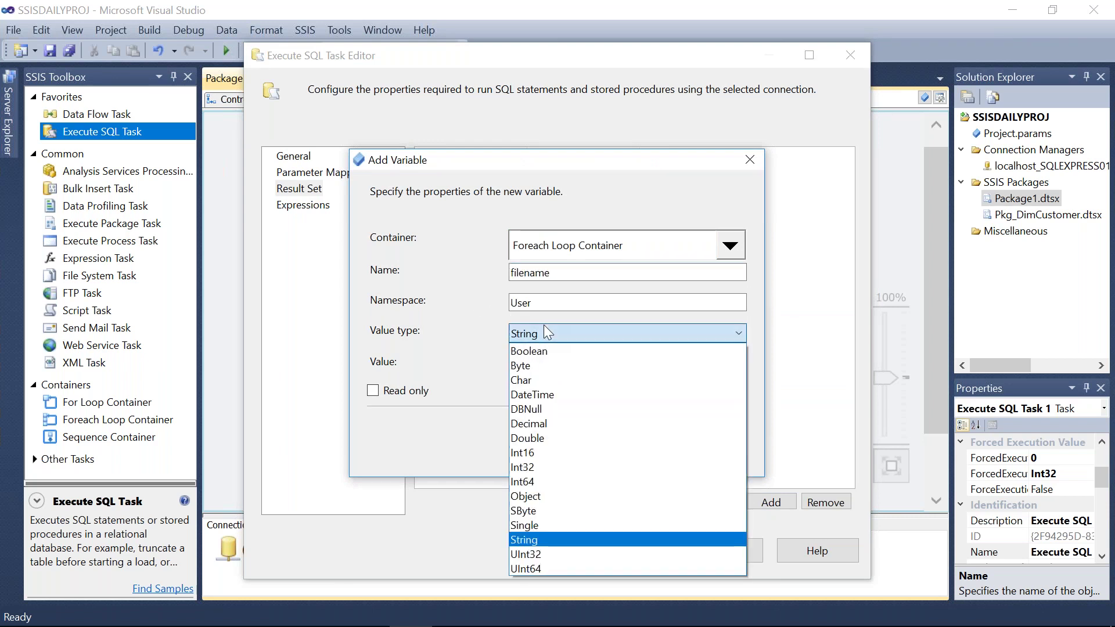
pyautogui.click(533, 499)
pyautogui.click(611, 451)
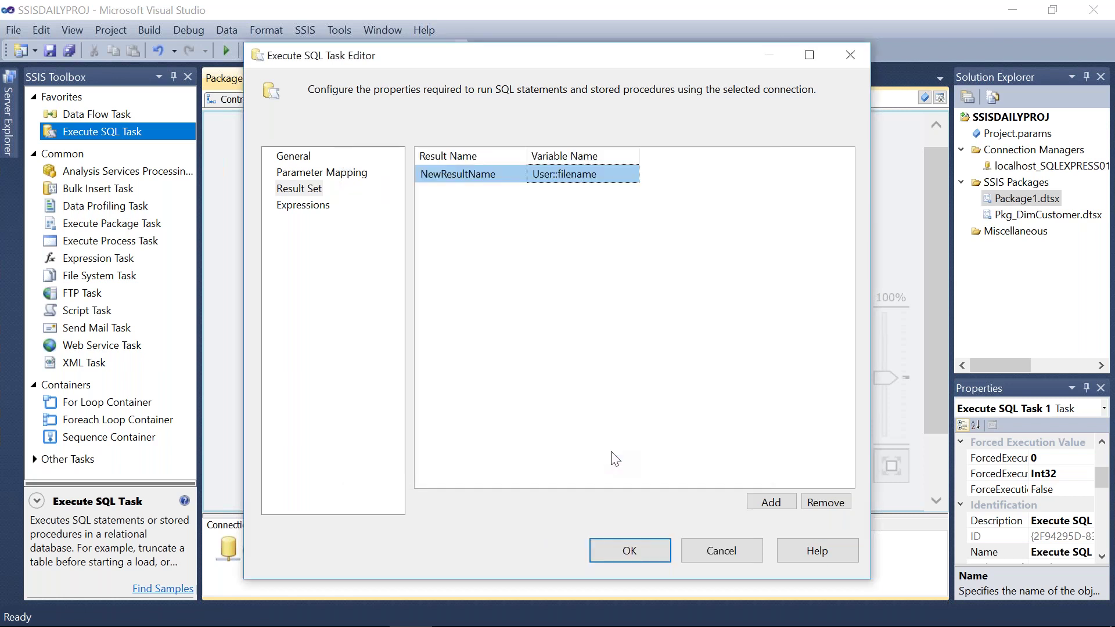
# Set the result name of the User::filename mapping to 0 and accept the task settings.
pyautogui.click(503, 177)
pyautogui.hotkey('ctrl', 'a')
pyautogui.write('0')
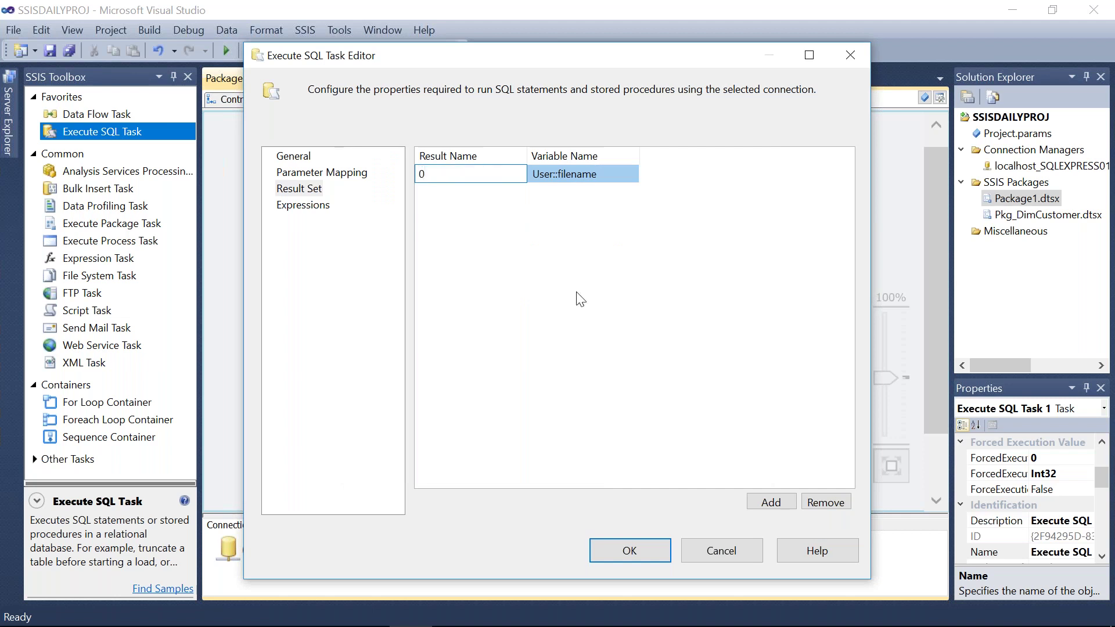
pyautogui.click(649, 541)
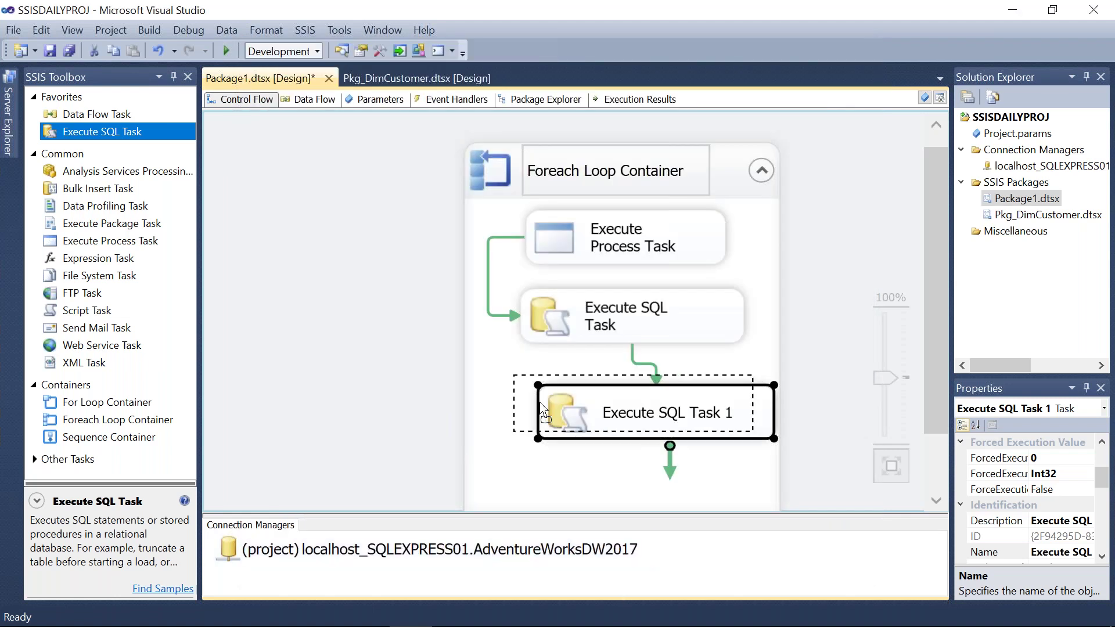
# Align Execute SQL Task 1 directly beneath Execute SQL Task inside the Foreach Loop Container.
pyautogui.moveTo(541, 409); pyautogui.dragTo(521, 403)
pyautogui.moveTo(933, 353); pyautogui.dragTo(942, 423)
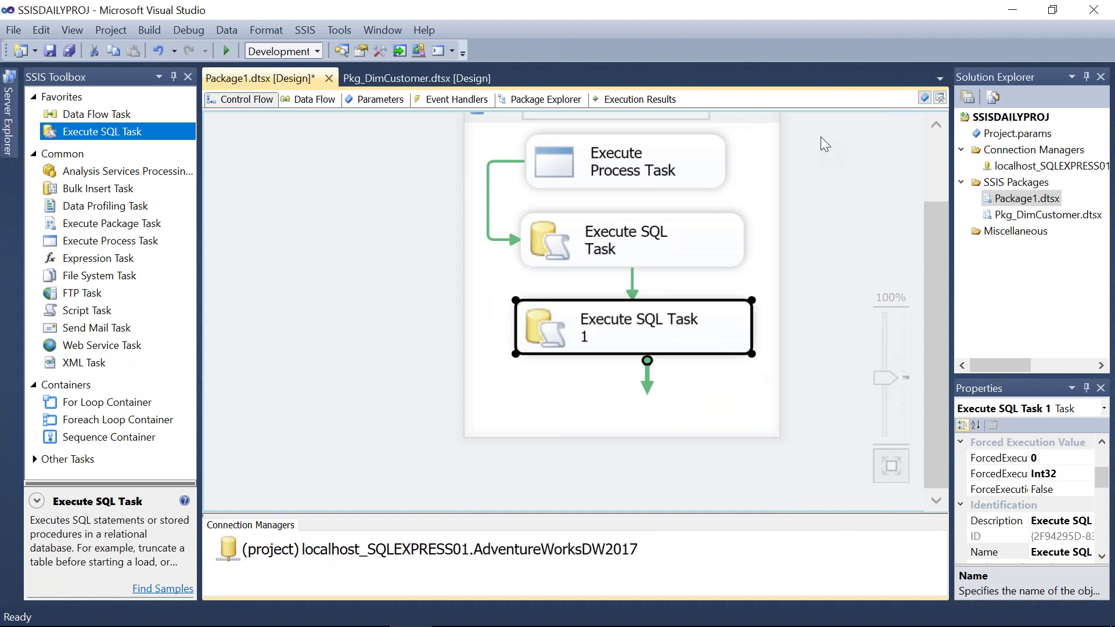
pyautogui.click(733, 396)
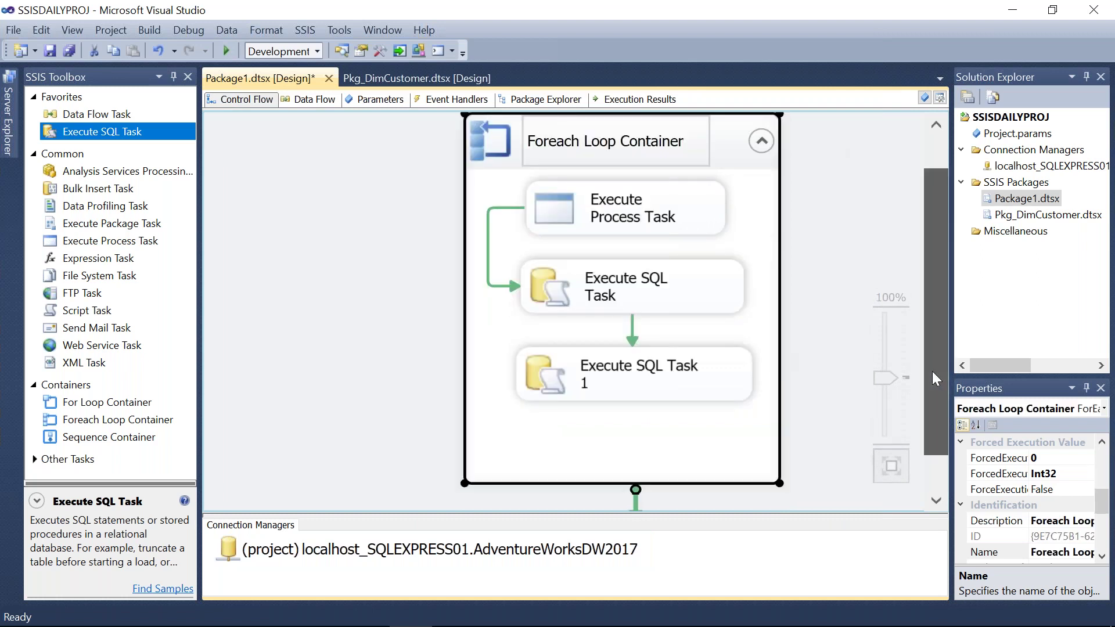
pyautogui.moveTo(932, 371); pyautogui.dragTo(938, 466)
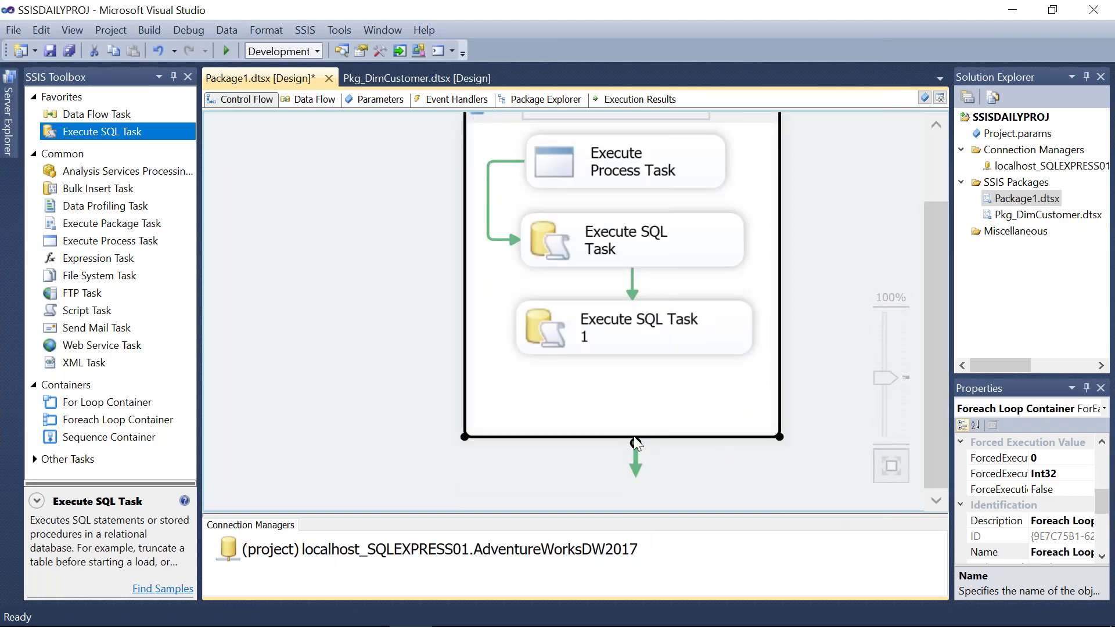
pyautogui.moveTo(639, 444); pyautogui.dragTo(681, 420)
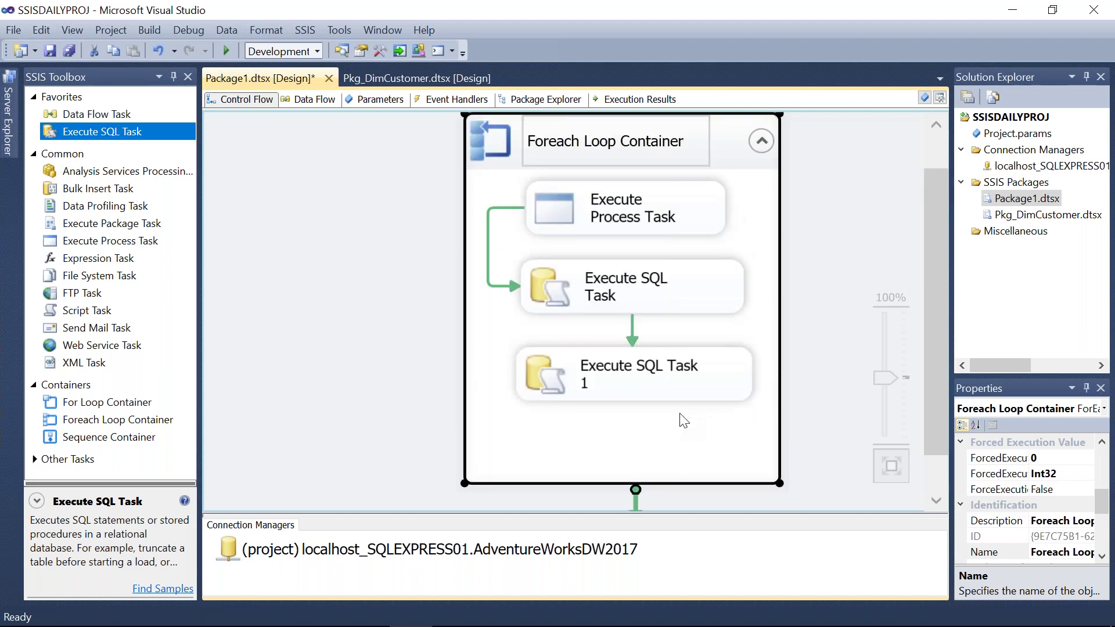
# Place a nested Foreach Loop Container below Execute SQL Task 1 and connect that task to it.
pyautogui.moveTo(142, 427); pyautogui.dragTo(548, 443)
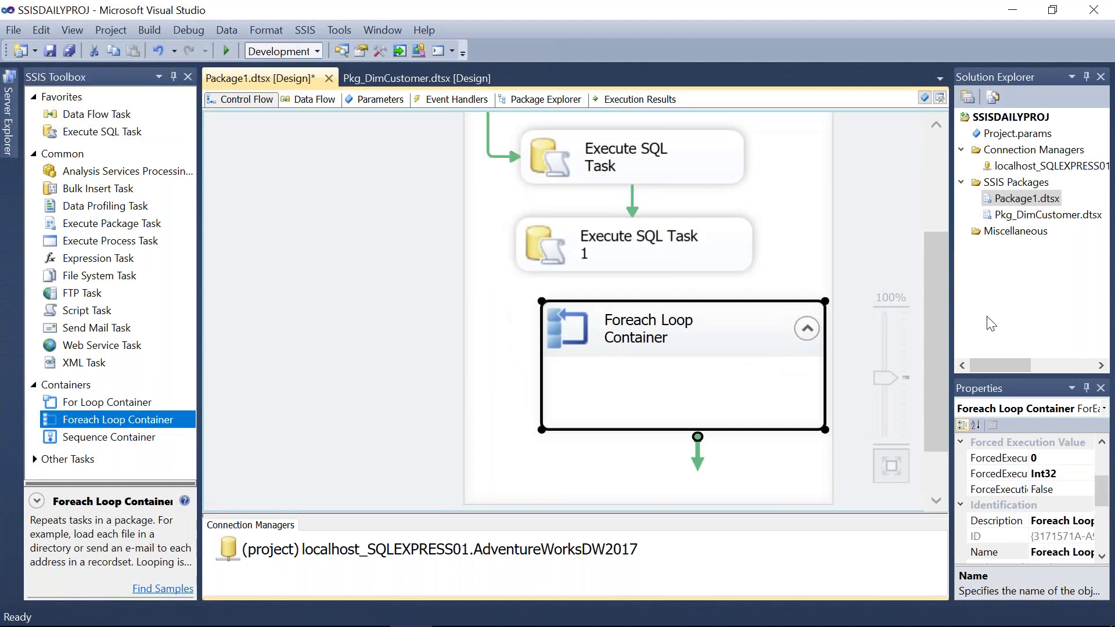
pyautogui.moveTo(691, 364); pyautogui.dragTo(652, 377)
pyautogui.click(649, 255)
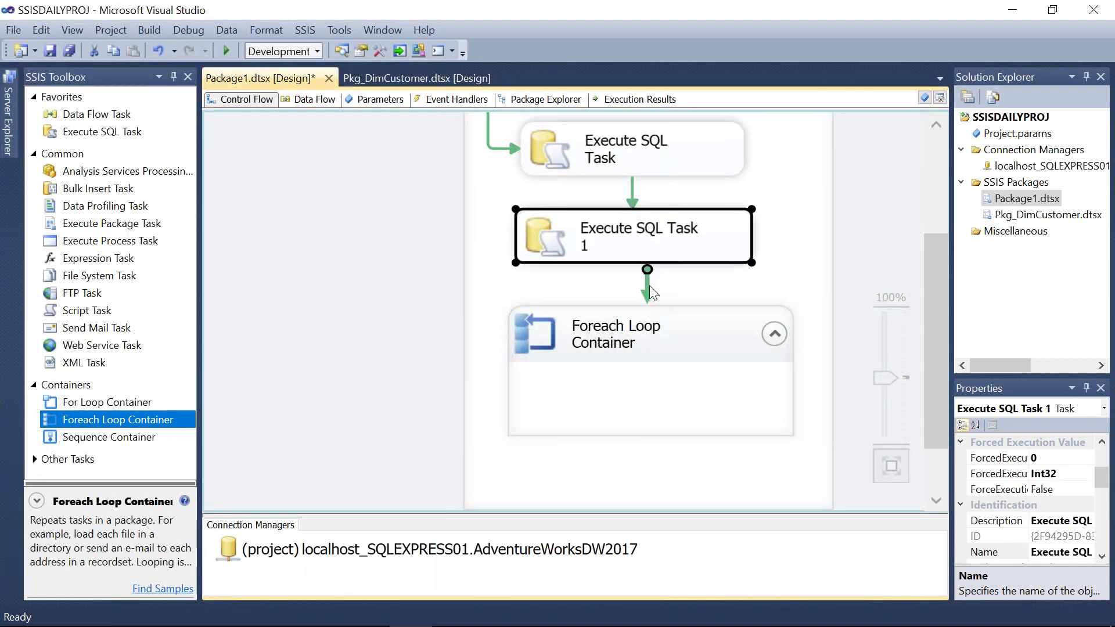
pyautogui.moveTo(649, 284); pyautogui.dragTo(643, 324)
pyautogui.click(617, 400)
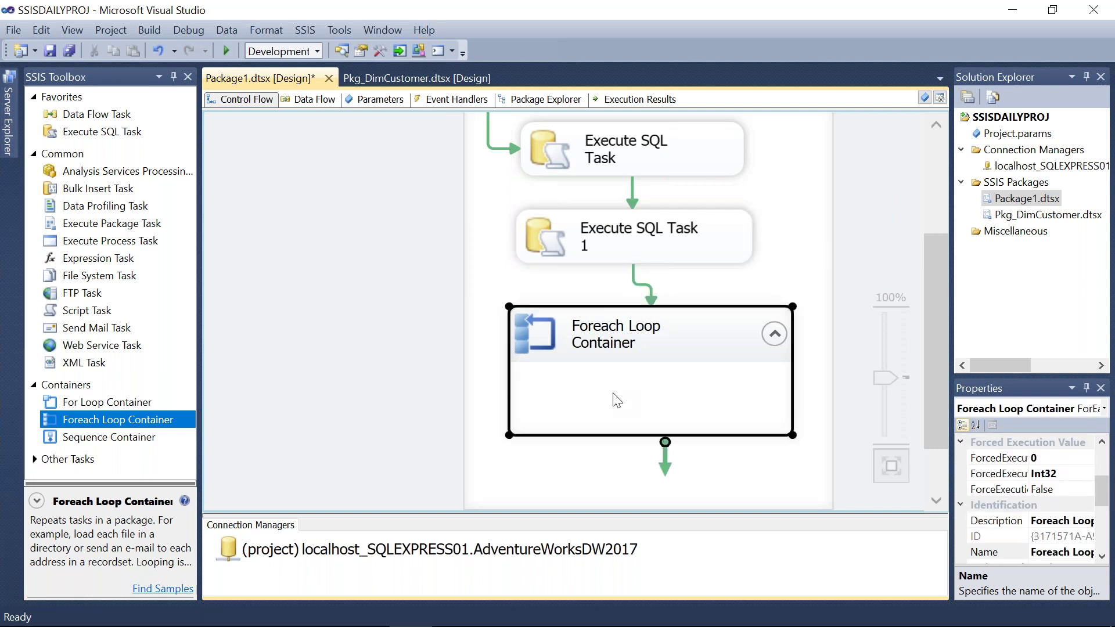
# Set the nested Foreach Loop Container to the Foreach ADO Enumerator with User::filename as its ADO object source variable.
pyautogui.moveTo(937, 322); pyautogui.dragTo(934, 406)
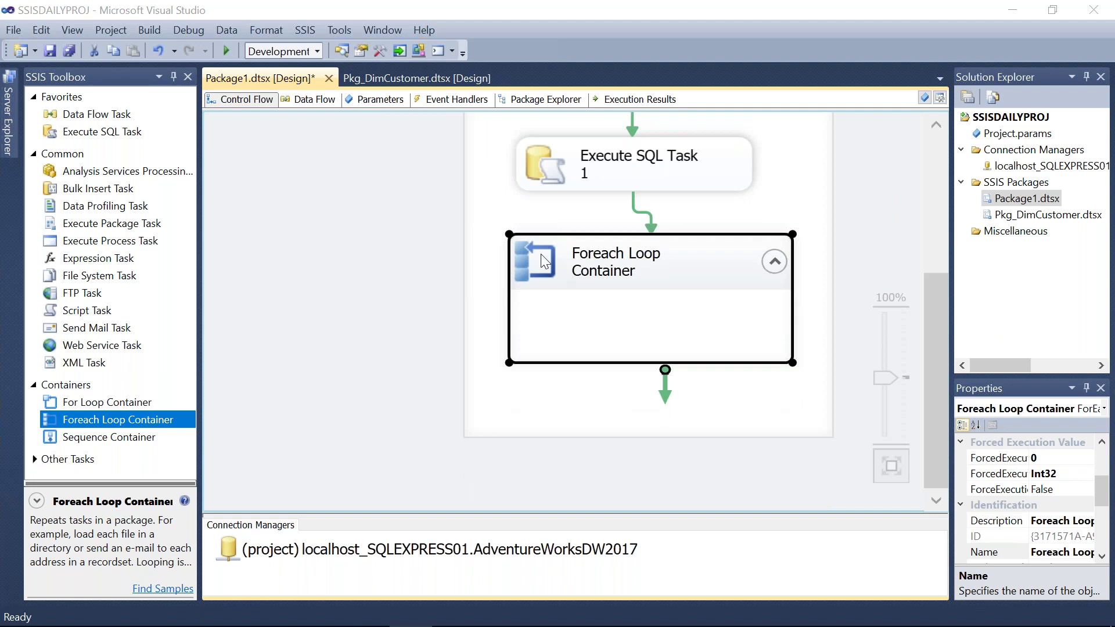
pyautogui.doubleClick(544, 261)
pyautogui.click(299, 172)
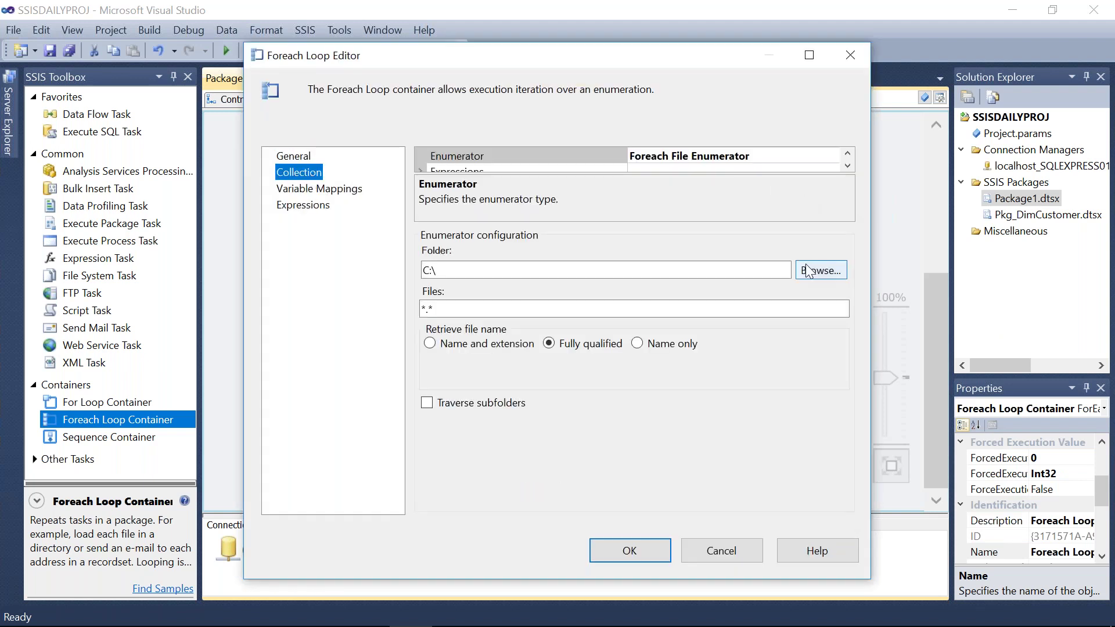
pyautogui.click(828, 160)
pyautogui.click(831, 155)
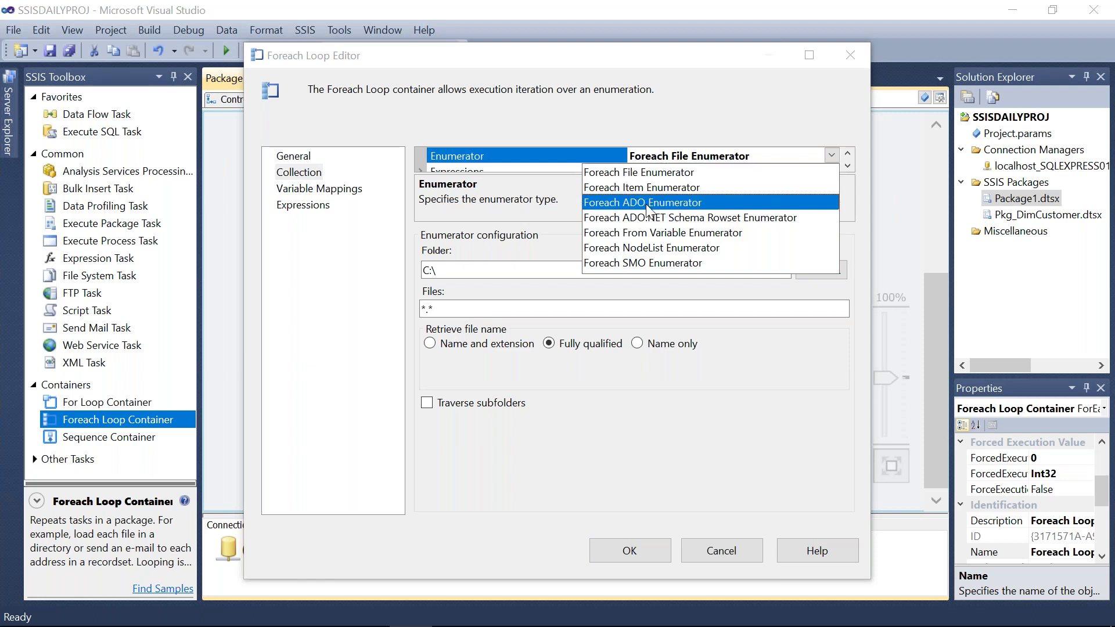
pyautogui.click(646, 203)
pyautogui.click(616, 272)
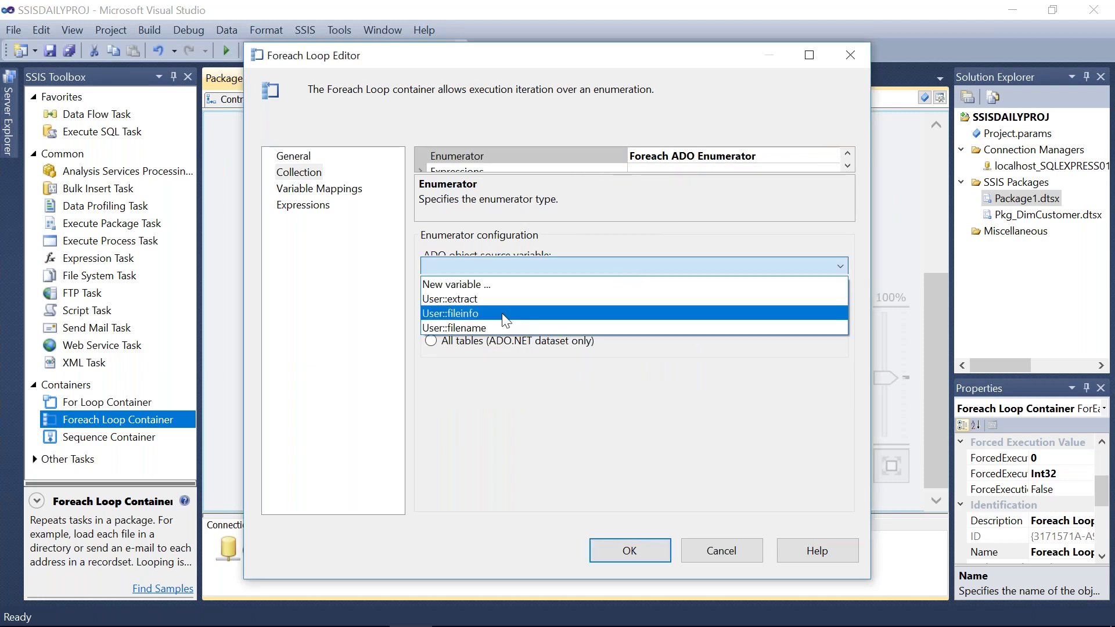
pyautogui.click(479, 326)
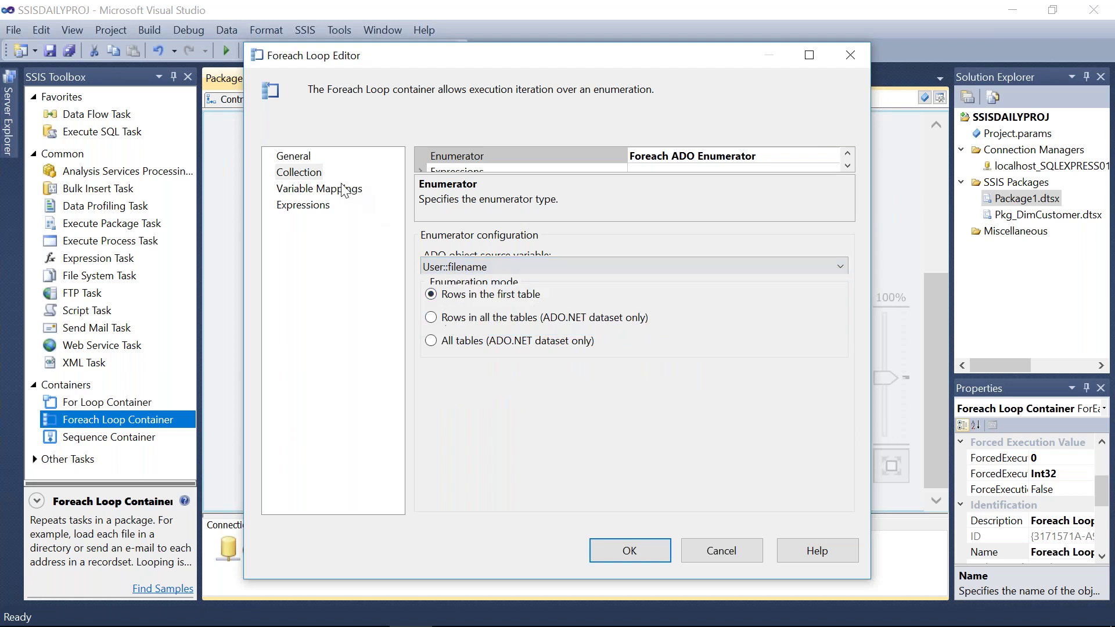
# Map a new String variable named fname to index 0 in the nested loop and accept the loop settings.
pyautogui.click(322, 190)
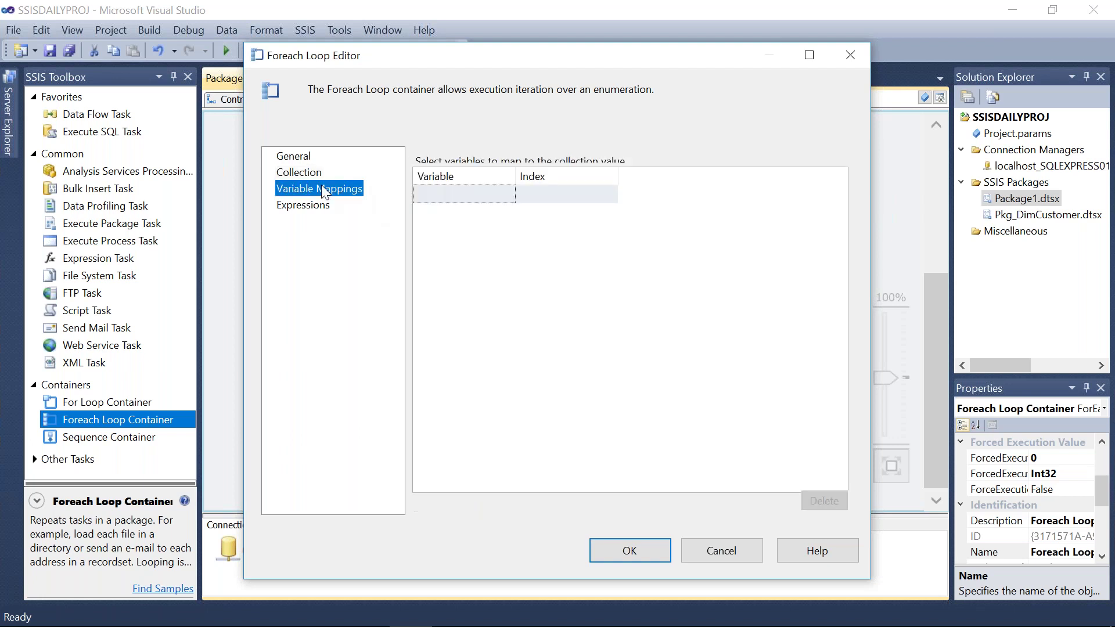
pyautogui.click(565, 196)
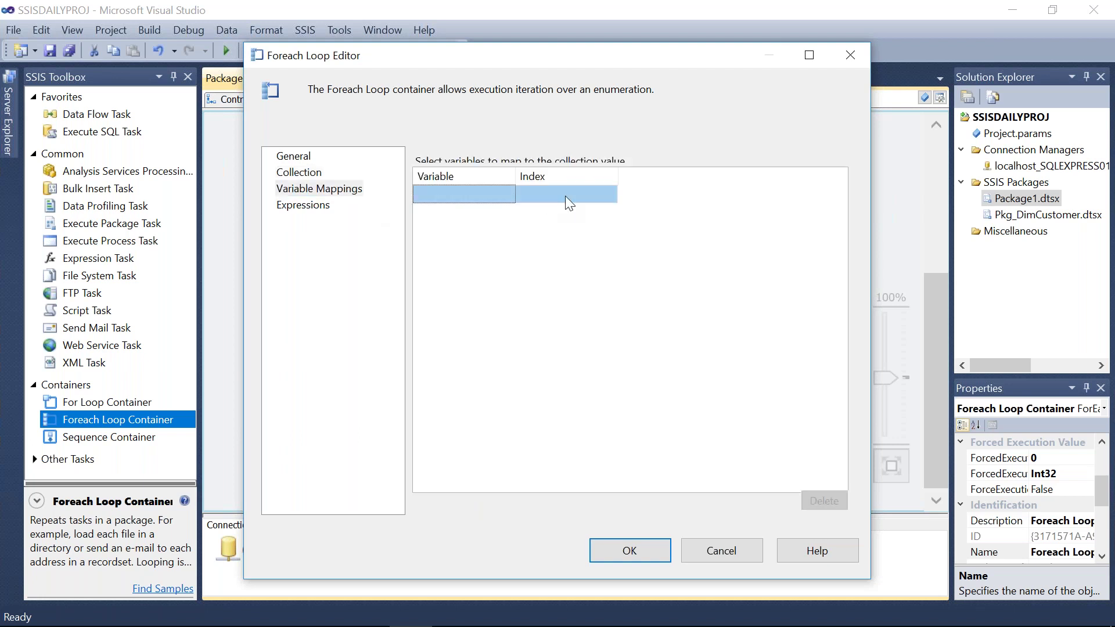
pyautogui.click(472, 194)
pyautogui.click(466, 213)
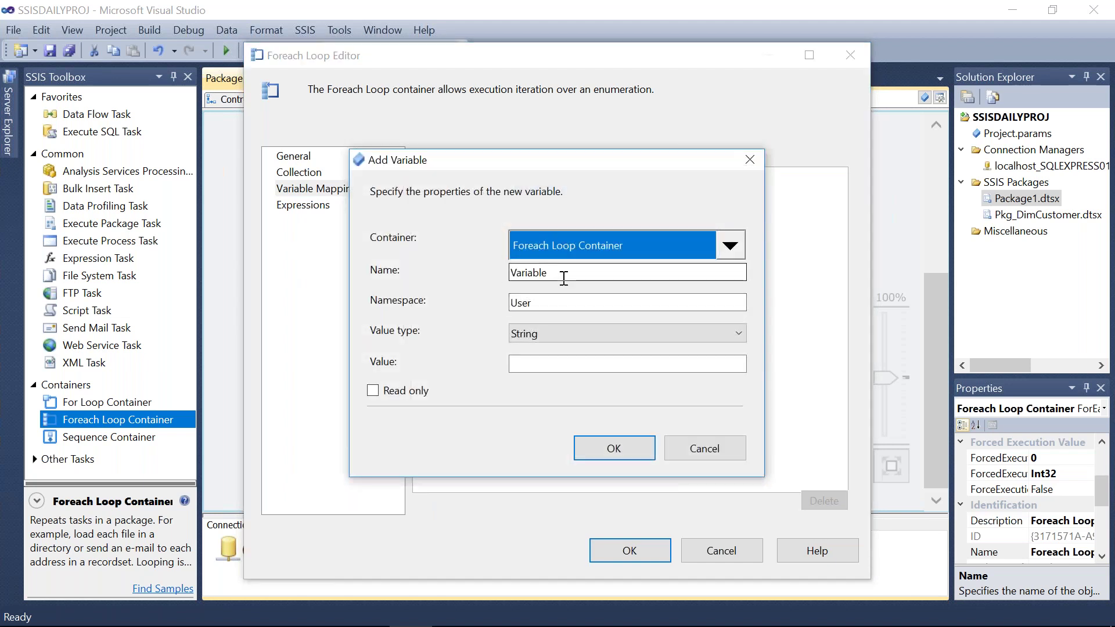
pyautogui.press('Tab')
pyautogui.write('fname')
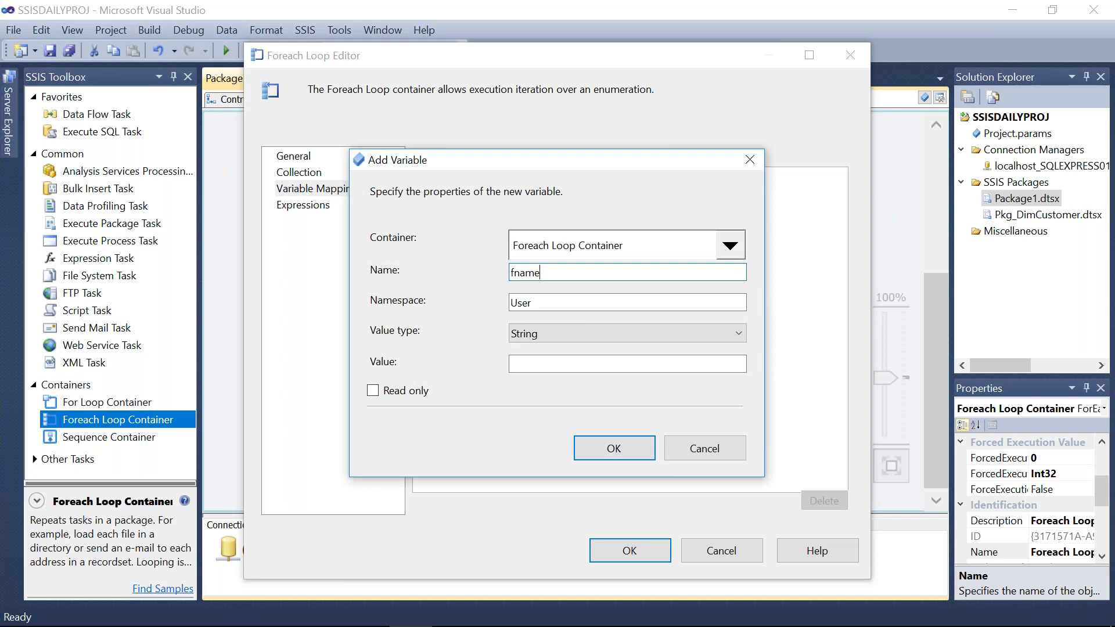
pyautogui.click(613, 449)
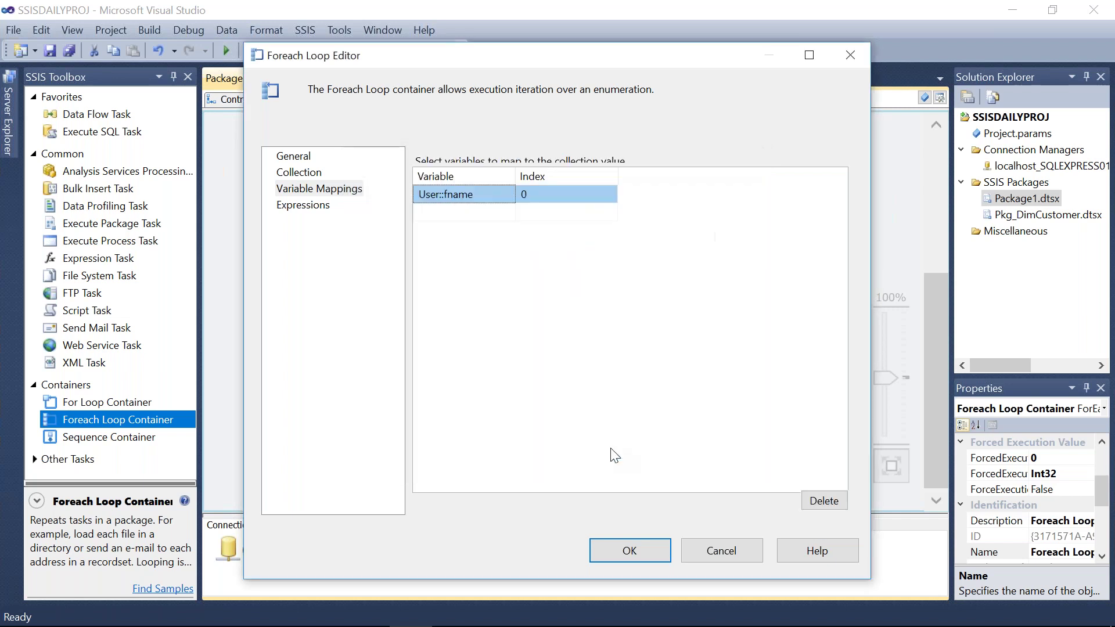
pyautogui.click(627, 552)
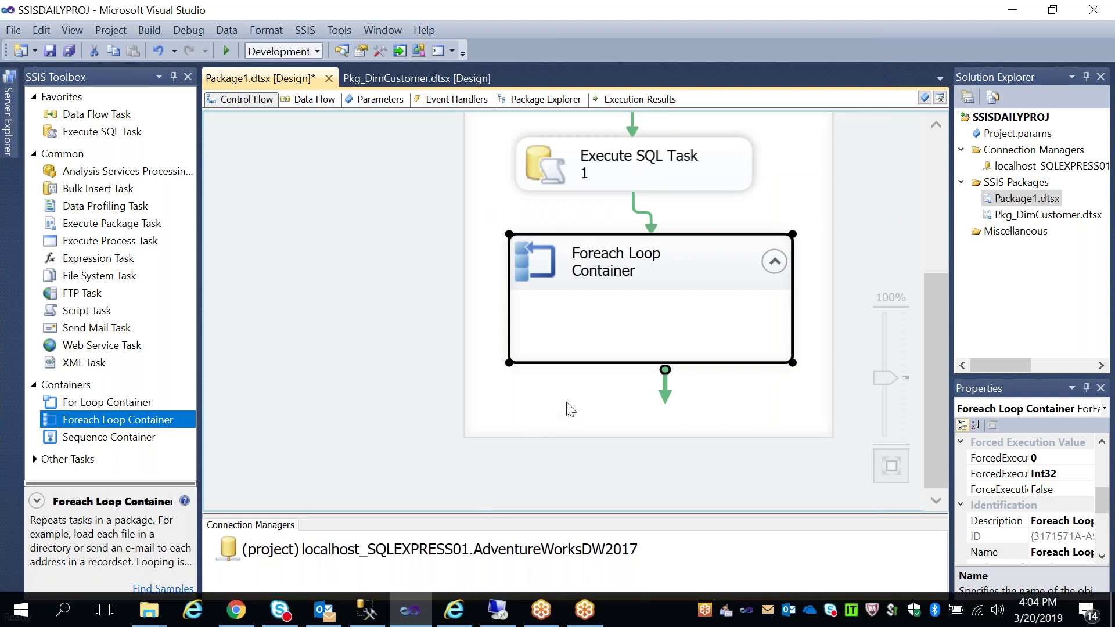
# Add an Execute SQL Task inside the nested Foreach Loop Container and set its connection to localhost_SQLEXPRESS01.AdventureWorksDW2017.
pyautogui.moveTo(106, 132); pyautogui.dragTo(586, 291)
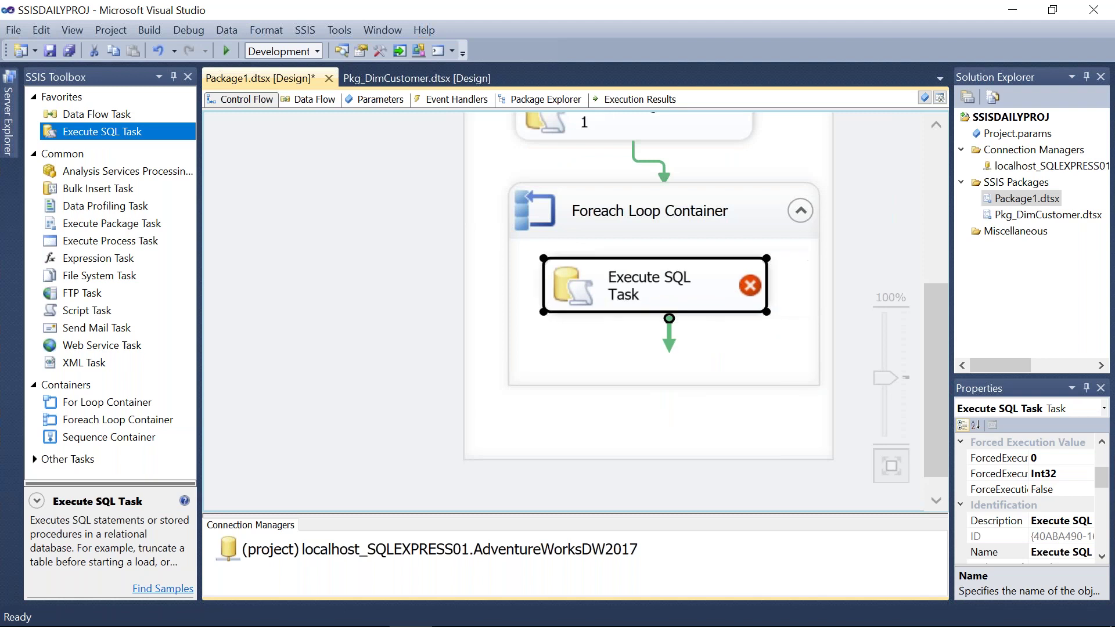
pyautogui.doubleClick(586, 291)
pyautogui.click(826, 327)
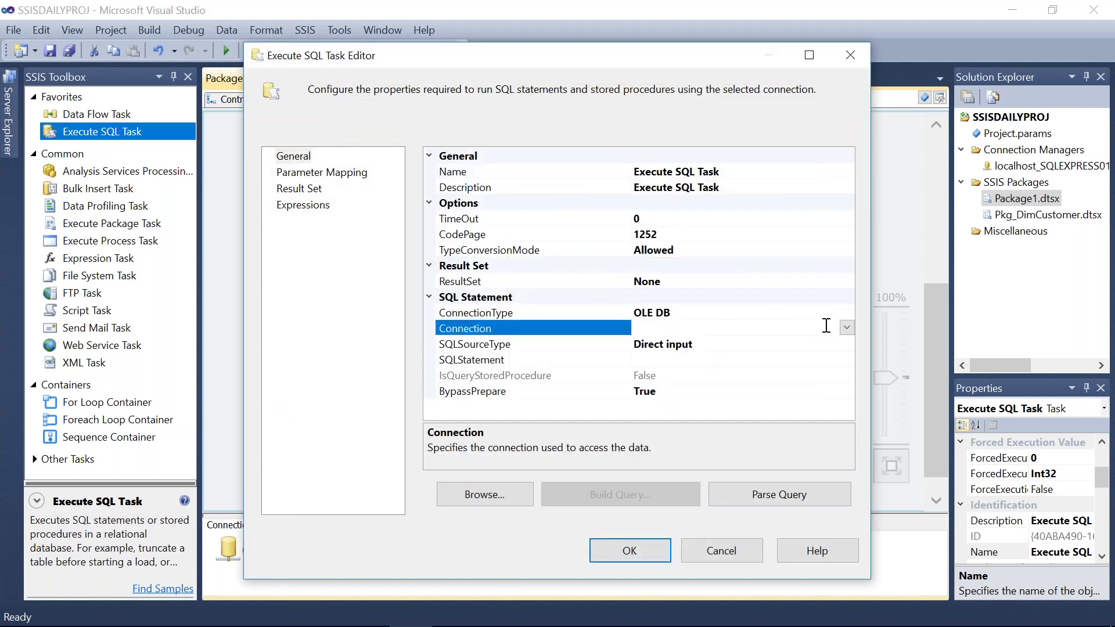
pyautogui.click(846, 327)
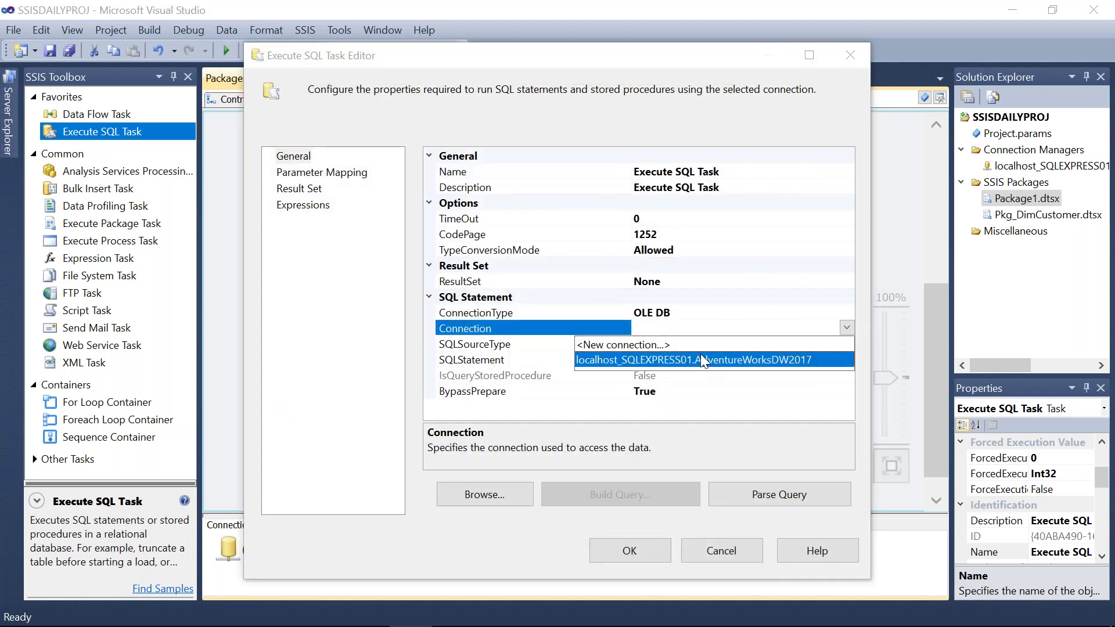
pyautogui.click(701, 360)
# Copy the insert into filenames line and its select query from SQLQuery7.sql in Management Studio into the new Visual Studio task's SQLStatement.
pyautogui.click(709, 360)
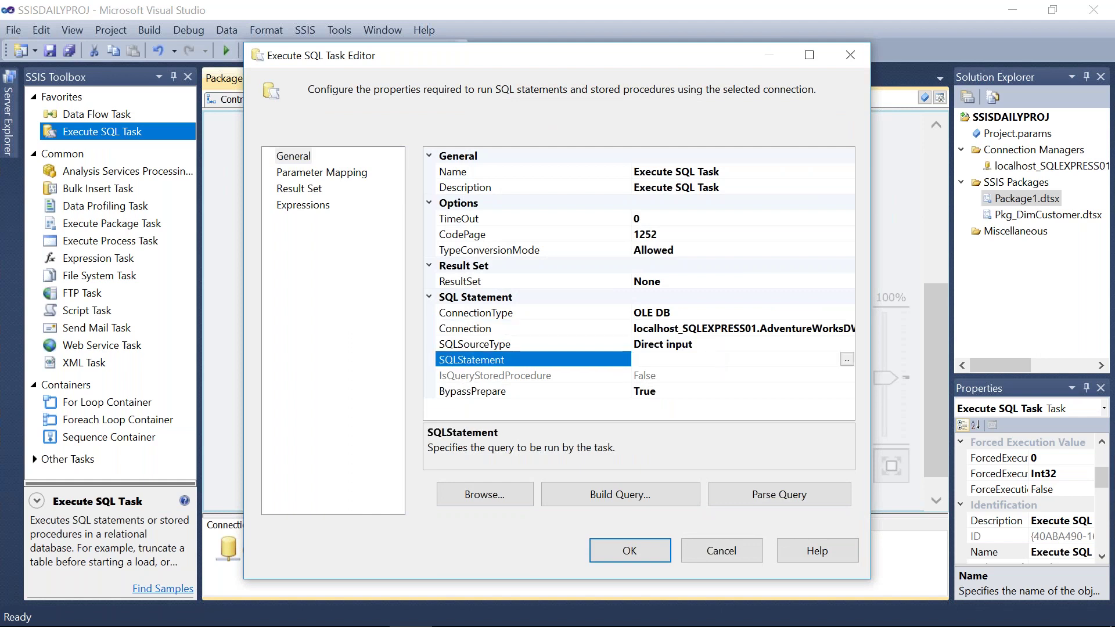
pyautogui.click(846, 359)
pyautogui.click(366, 615)
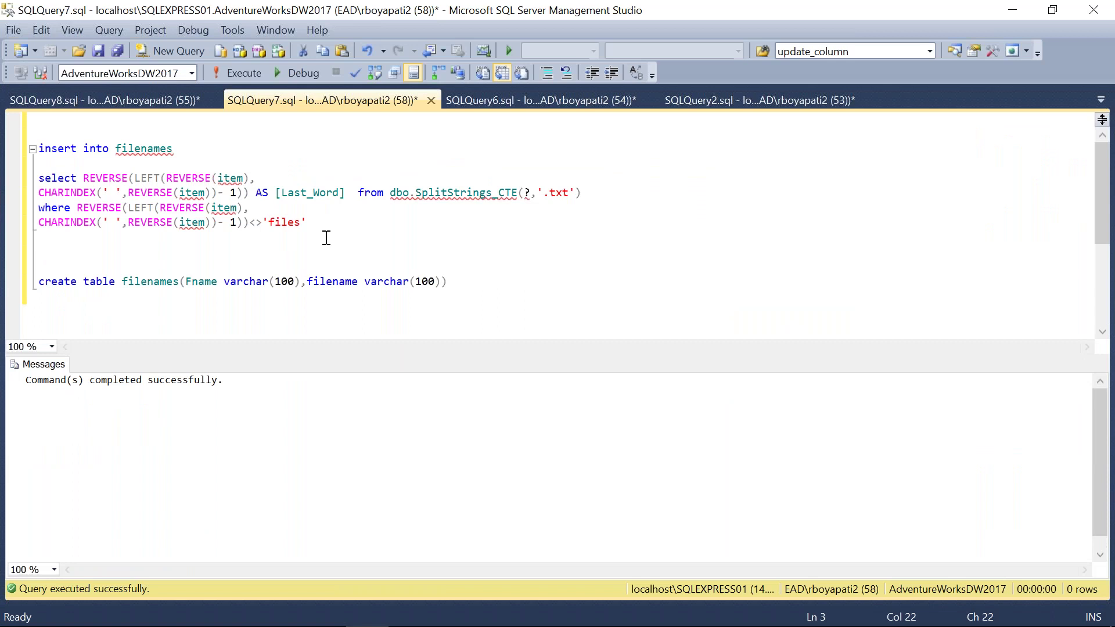
pyautogui.moveTo(323, 228); pyautogui.dragTo(40, 129)
pyautogui.hotkey('ctrl', 'c')
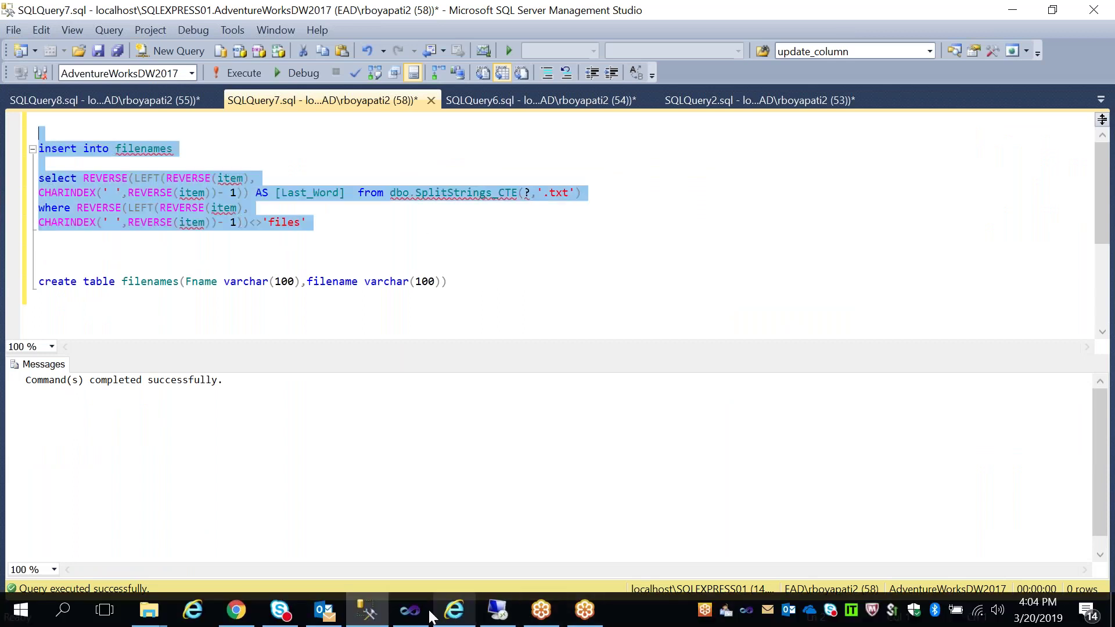
pyautogui.click(410, 609)
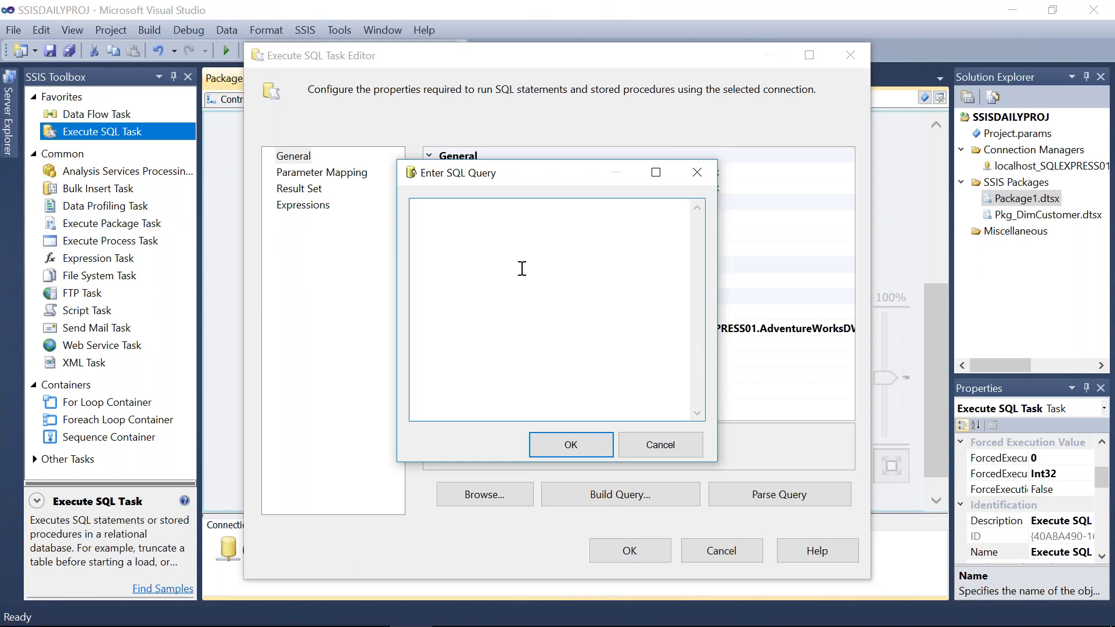
pyautogui.hotkey('ctrl', 'v')
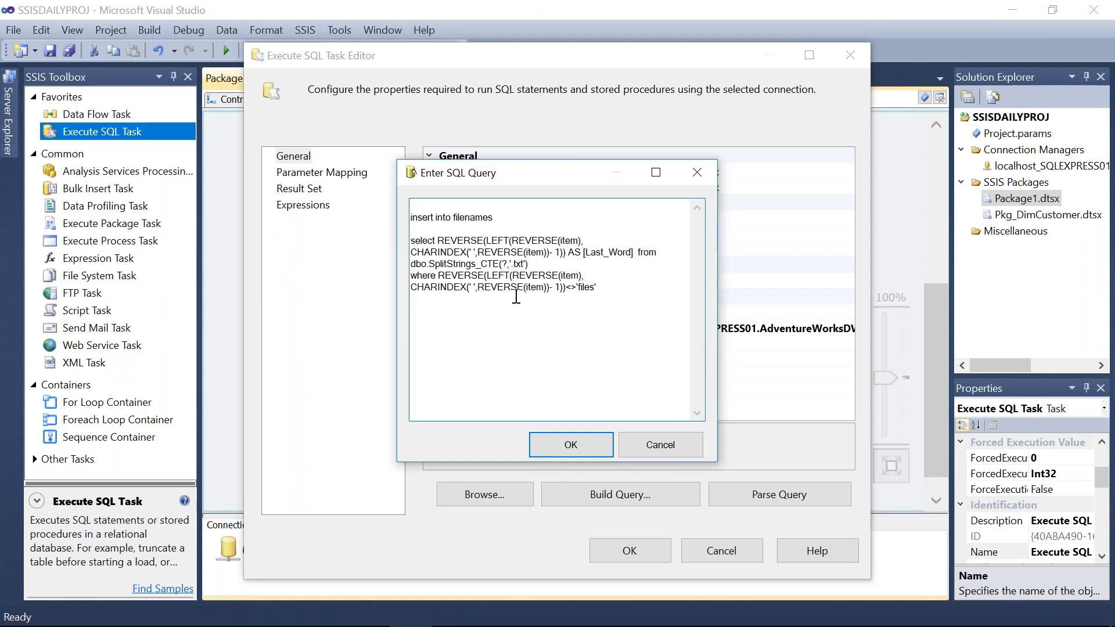
# Switch to Management Studio and step back through SQLQuery7.sql's edits to review the original SplitStrings_CTE query with the literal 7-Zip listing.
pyautogui.click(367, 609)
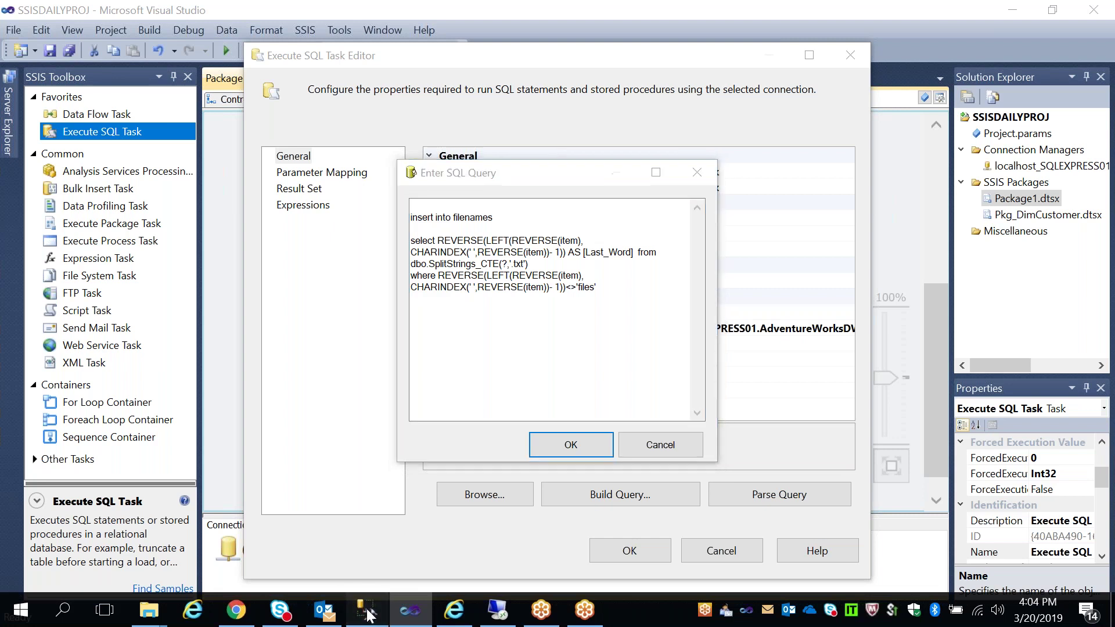
pyautogui.click(348, 243)
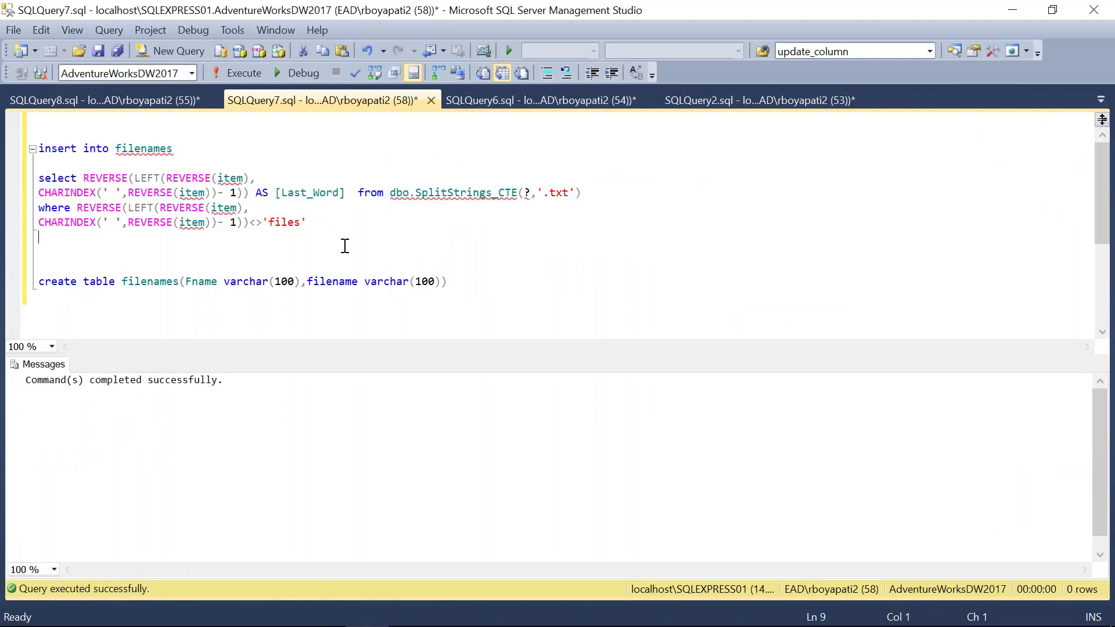
pyautogui.moveTo(316, 239); pyautogui.dragTo(10, 134)
pyautogui.hotkey('ctrl', 'z')
pyautogui.hotkey('ctrl', 'z')
pyautogui.hotkey('ctrl', 'z')
pyautogui.hotkey('ctrl', 'z')
pyautogui.hotkey('ctrl', 'z')
pyautogui.hotkey('ctrl', 'z')
pyautogui.hotkey('ctrl', 'z')
pyautogui.hotkey('ctrl', 'z')
pyautogui.hotkey('ctrl', 'z')
pyautogui.hotkey('ctrl', 'z')
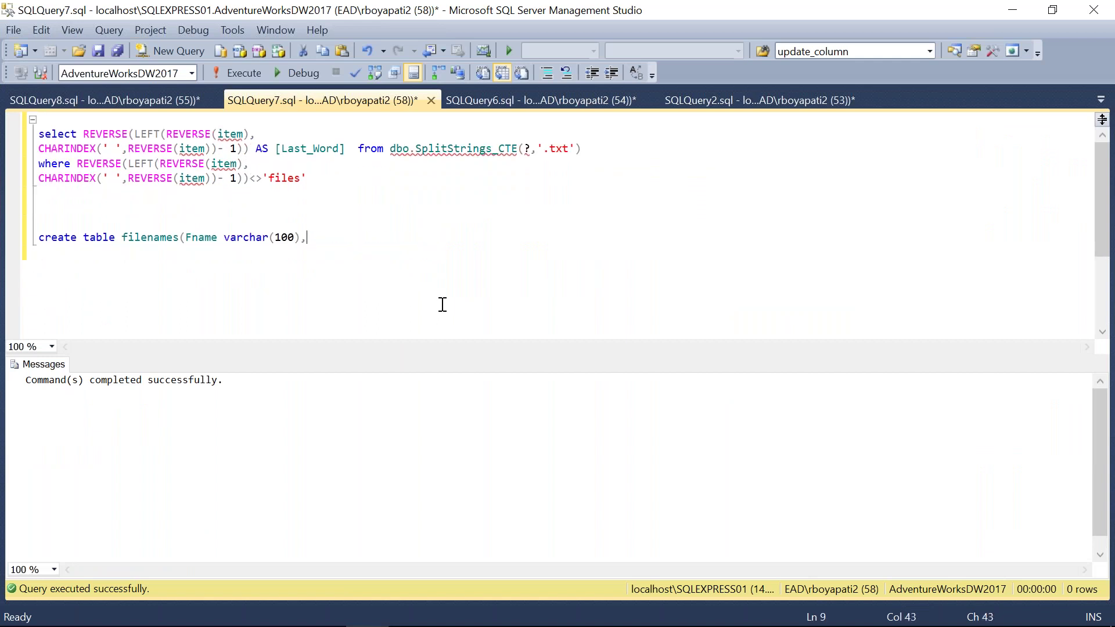
pyautogui.hotkey('ctrl', 'z')
pyautogui.hotkey('ctrl', 'z')
pyautogui.hotkey('ctrl', 'z')
pyautogui.hotkey('ctrl', 'z')
pyautogui.hotkey('ctrl', 'z')
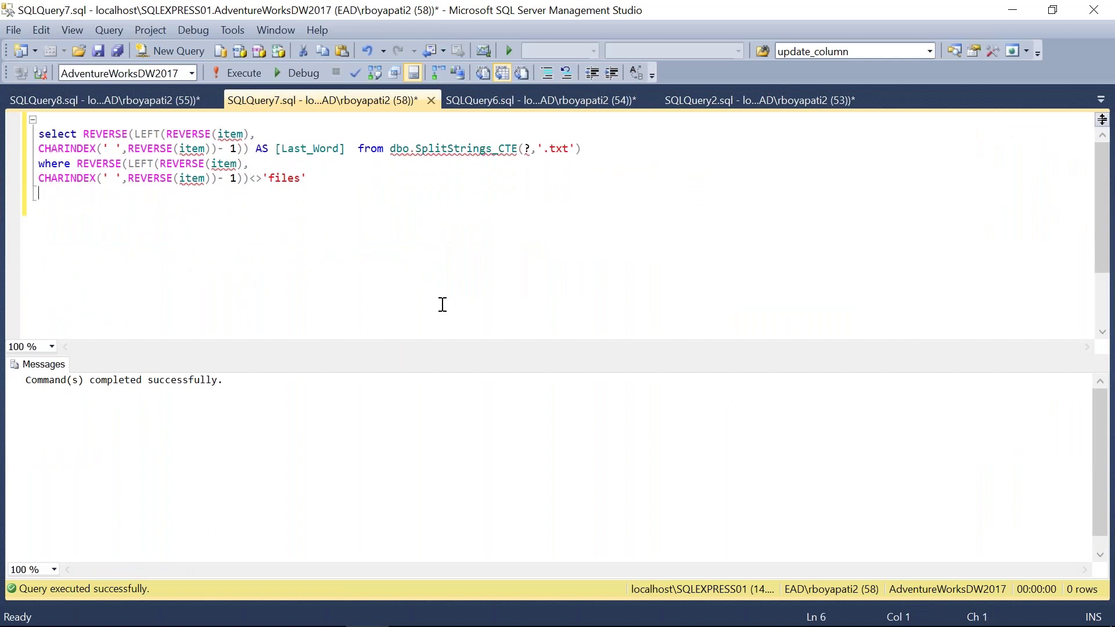
pyautogui.hotkey('ctrl', 'z')
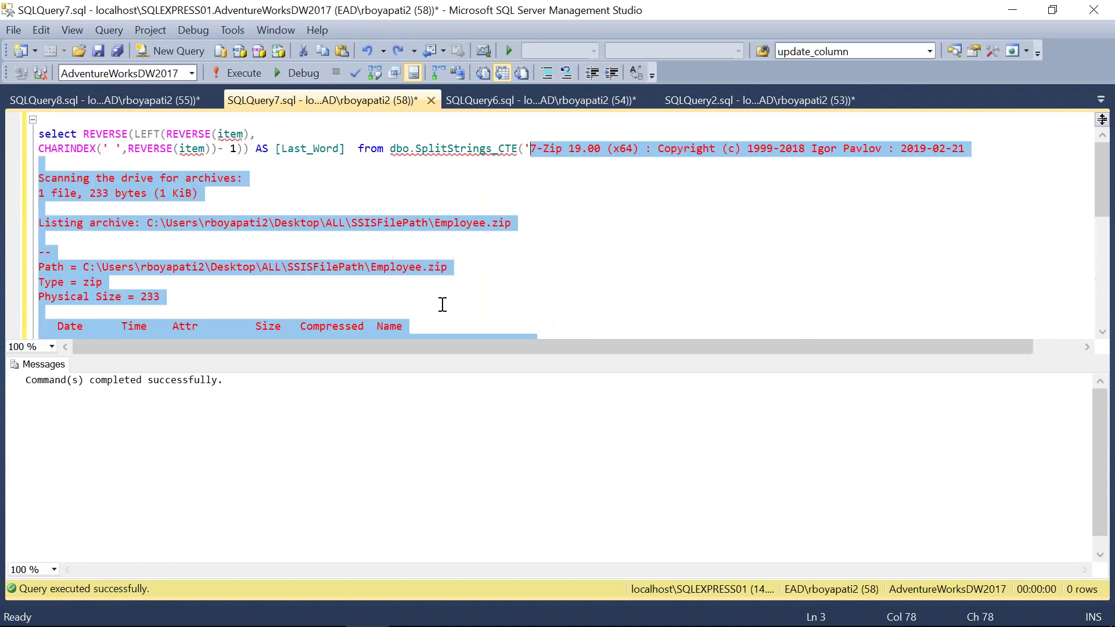
pyautogui.hotkey('ctrl', 'r')
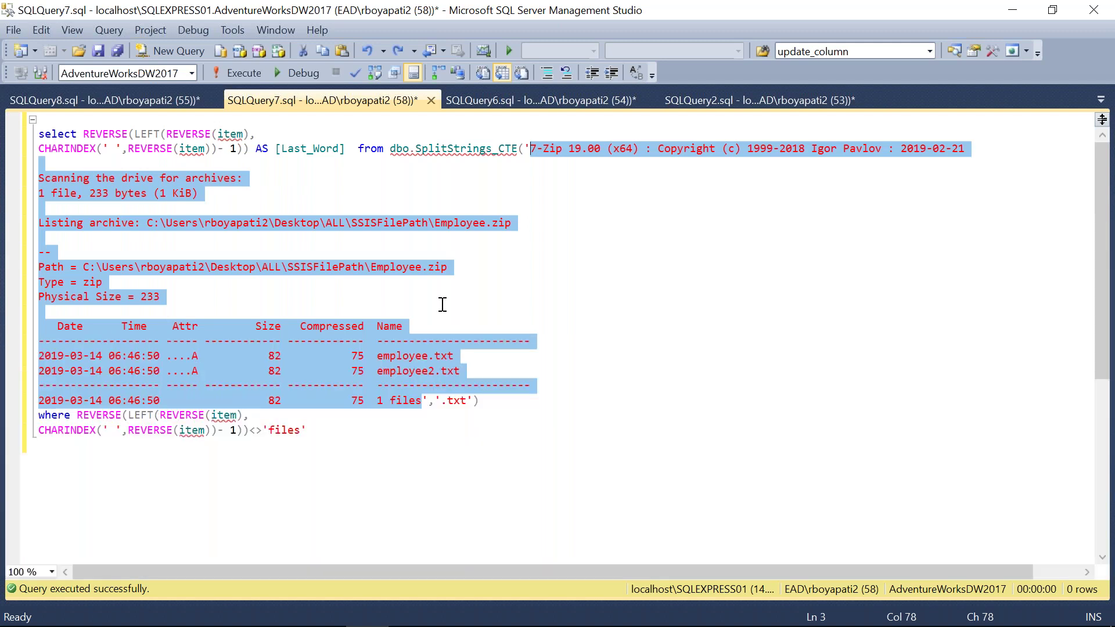
pyautogui.click(323, 431)
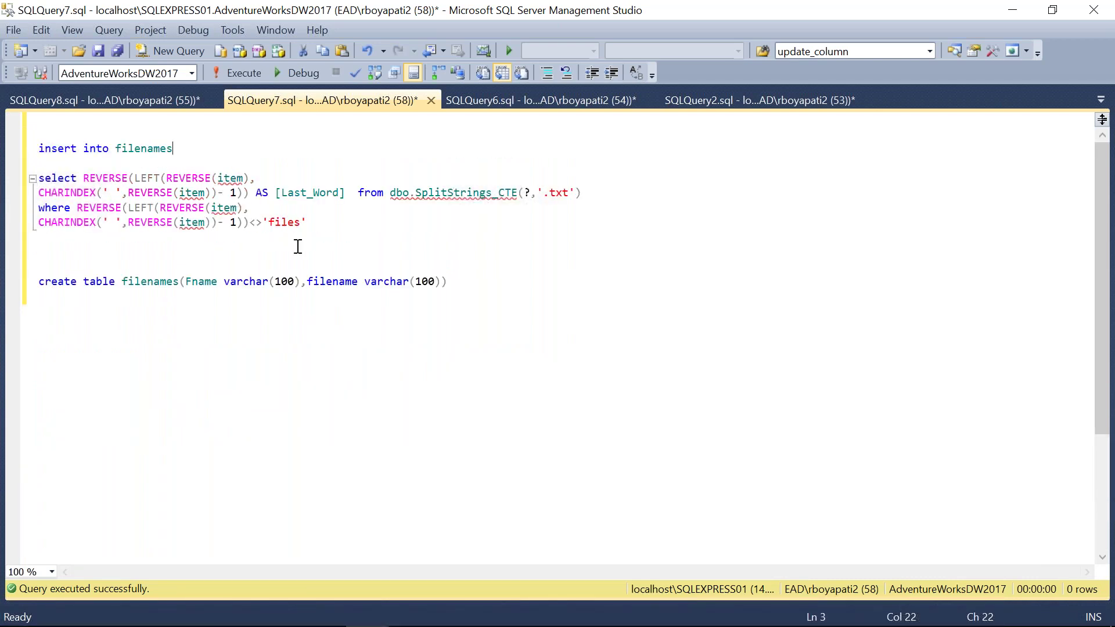
# Add ,? after [Last_Word] in SQLQuery7.sql's select list and copy the whole insert into filenames statement.
pyautogui.click(347, 193)
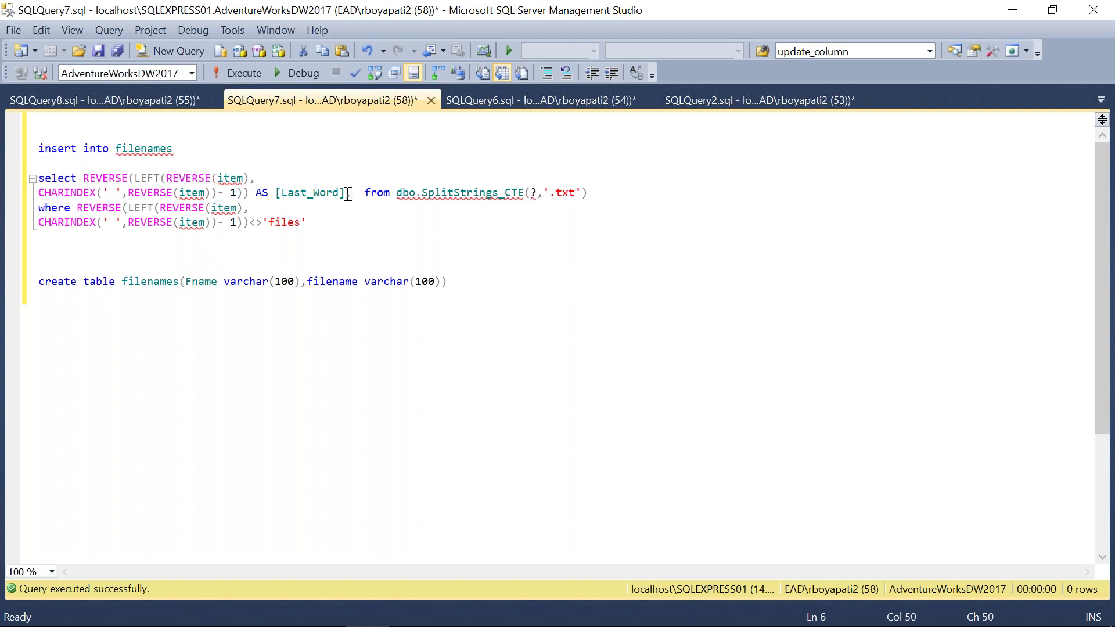
pyautogui.write('?')
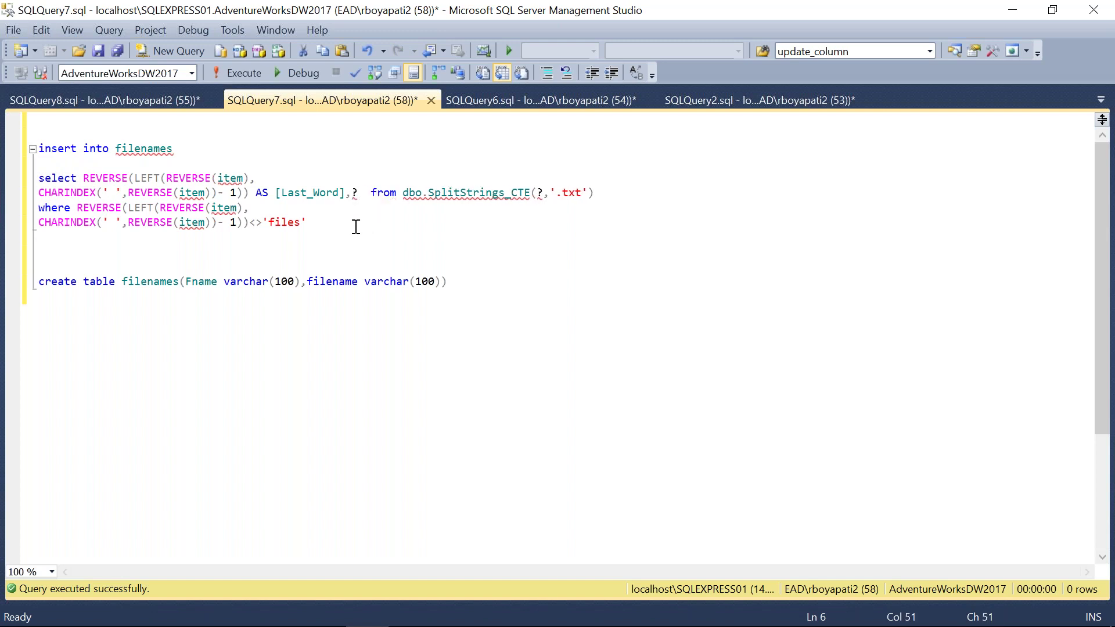
pyautogui.moveTo(373, 227); pyautogui.dragTo(93, 169)
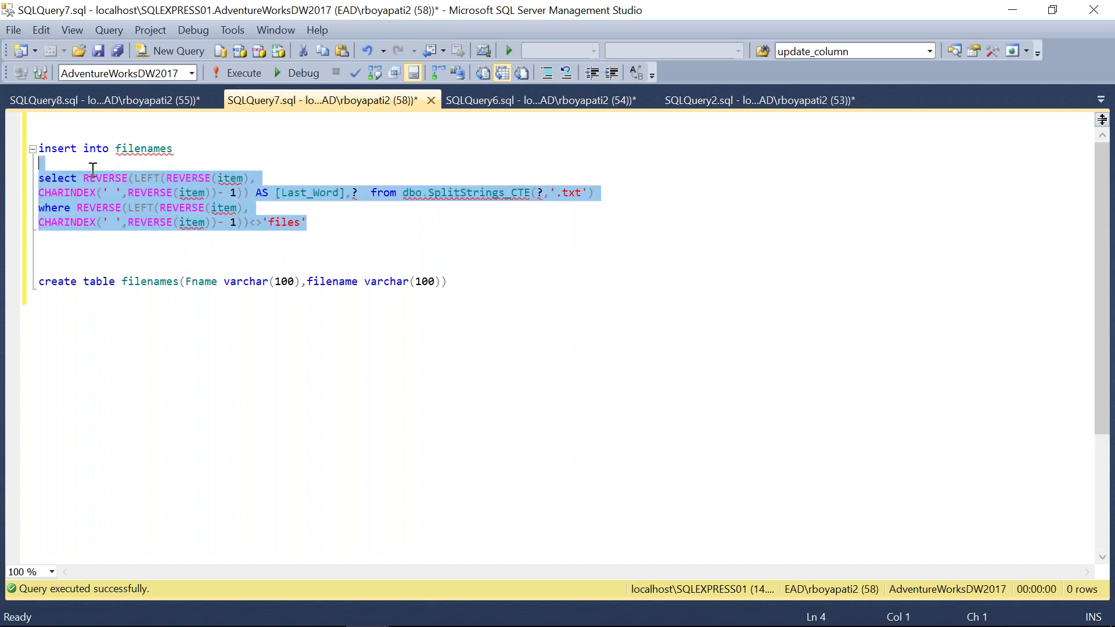
pyautogui.hotkey('shift', 'Up')
pyautogui.hotkey('shift', 'Up')
pyautogui.hotkey('ctrl', 'c')
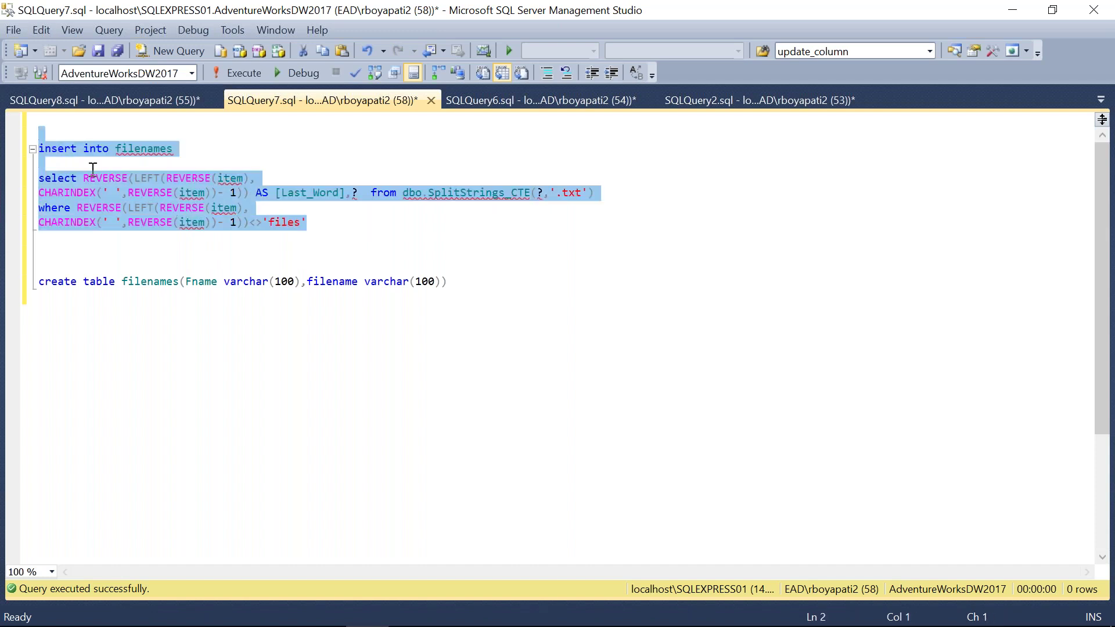
pyautogui.click(362, 192)
pyautogui.moveTo(362, 193); pyautogui.dragTo(350, 192)
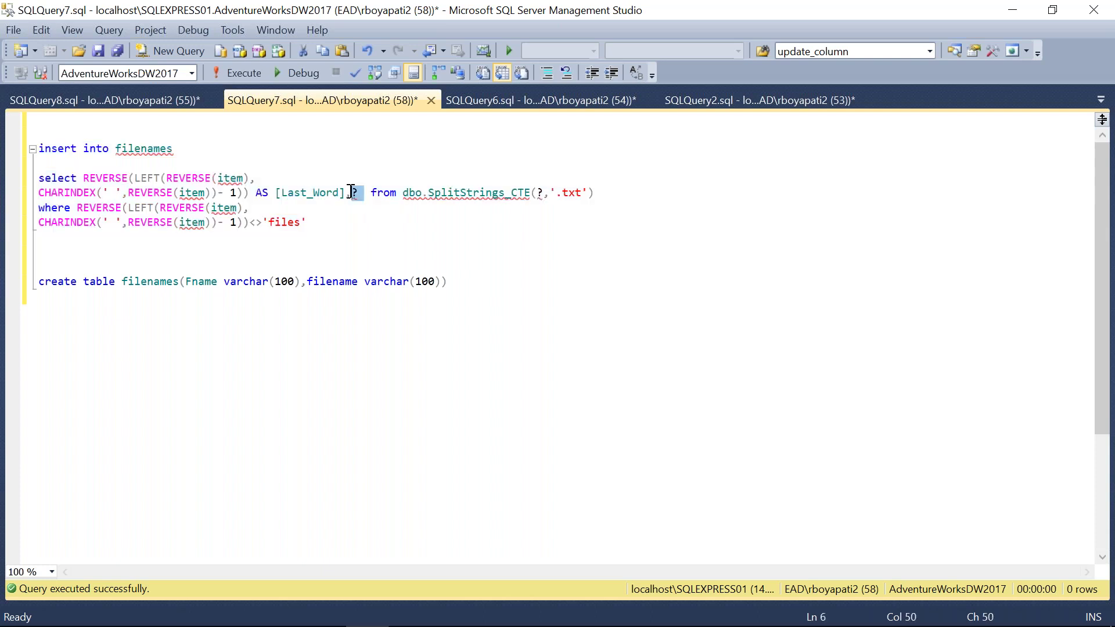
pyautogui.moveTo(543, 192); pyautogui.dragTo(536, 192)
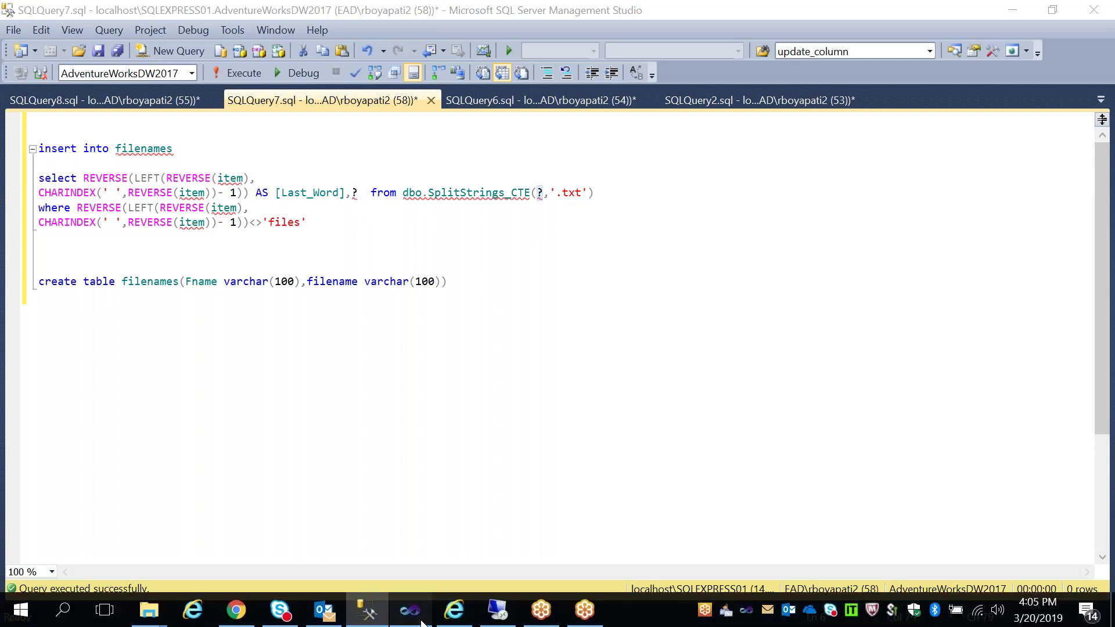
# Switch to Visual Studio, replace the task's SQL query with the copied statement containing the extra ? column, and accept it.
pyautogui.click(413, 613)
pyautogui.hotkey('ctrl', 'a')
pyautogui.hotkey('ctrl', 'v')
pyautogui.click(581, 440)
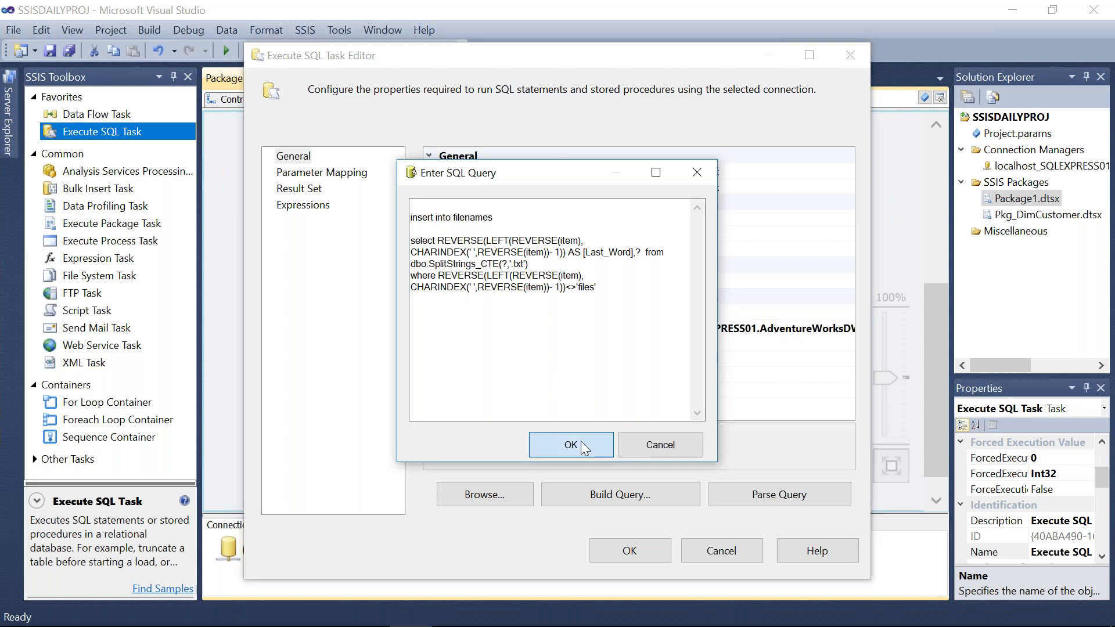
# Add two parameter mappings to the Execute SQL Task and set the first one's variable to User::fileinfo.
pyautogui.click(321, 173)
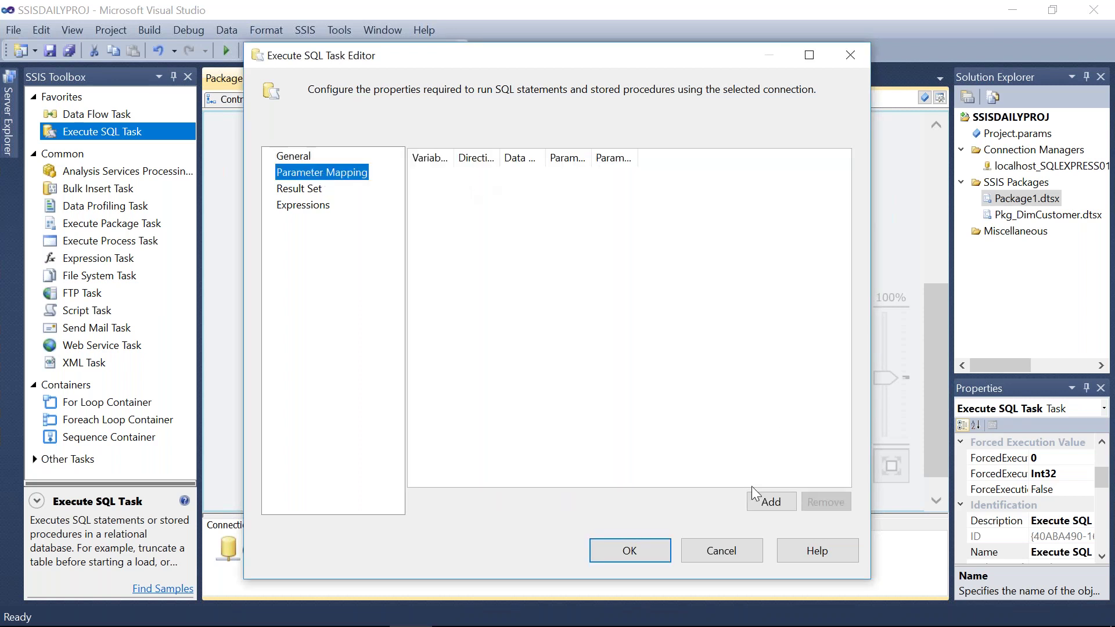
pyautogui.click(753, 503)
pyautogui.click(753, 502)
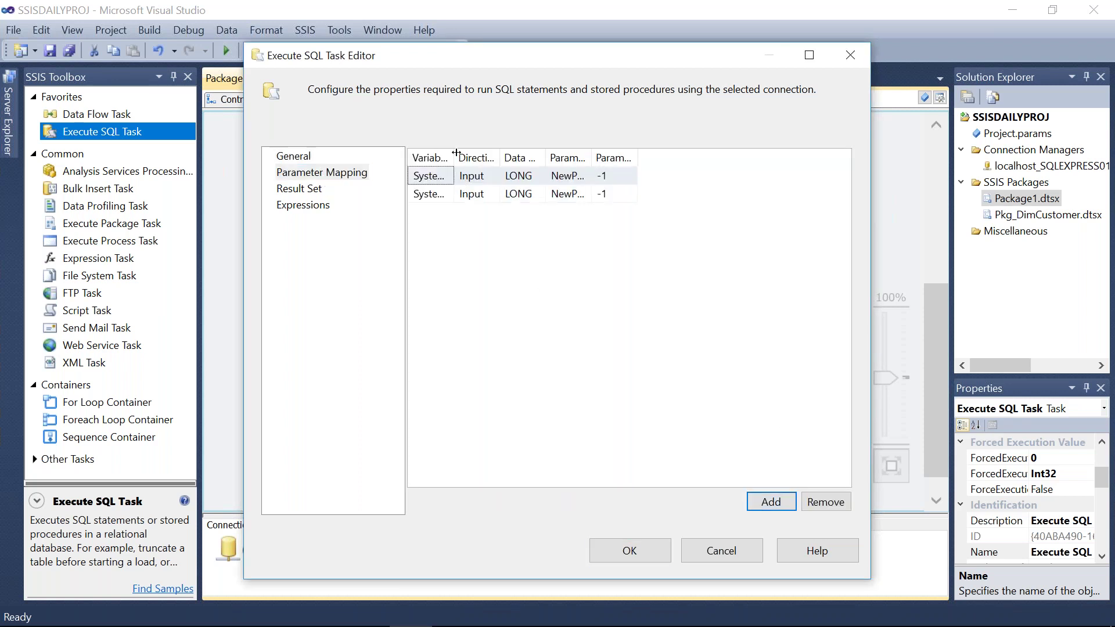
pyautogui.moveTo(455, 153); pyautogui.dragTo(574, 155)
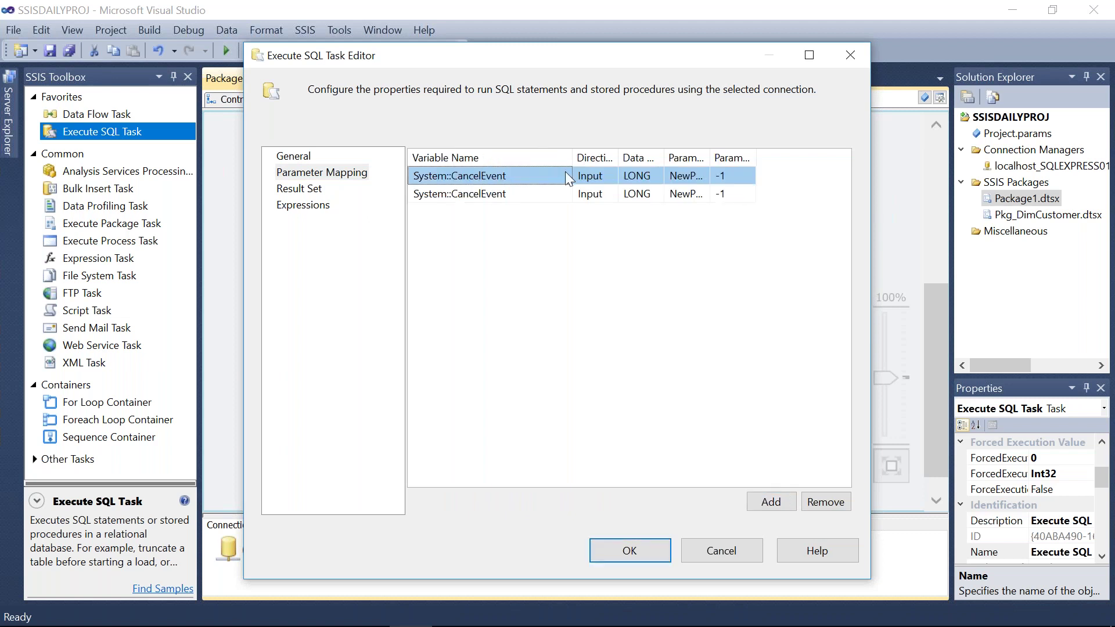
pyautogui.click(565, 174)
pyautogui.moveTo(562, 218); pyautogui.dragTo(563, 292)
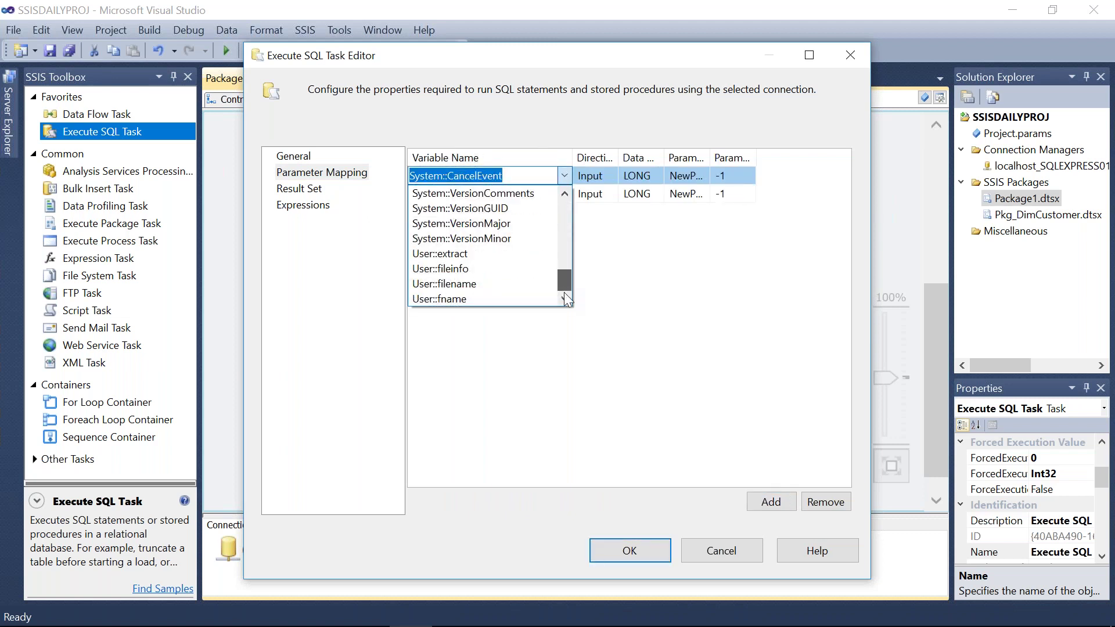
pyautogui.click(460, 268)
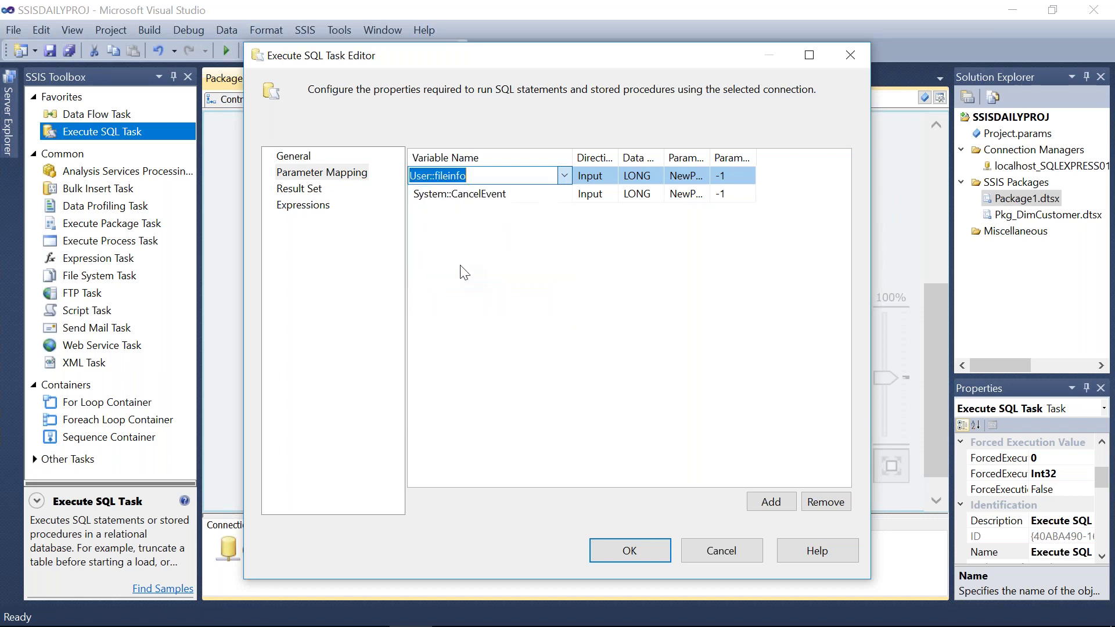
# Open the variable choices for the second parameter mapping and browse to the User variables.
pyautogui.click(564, 194)
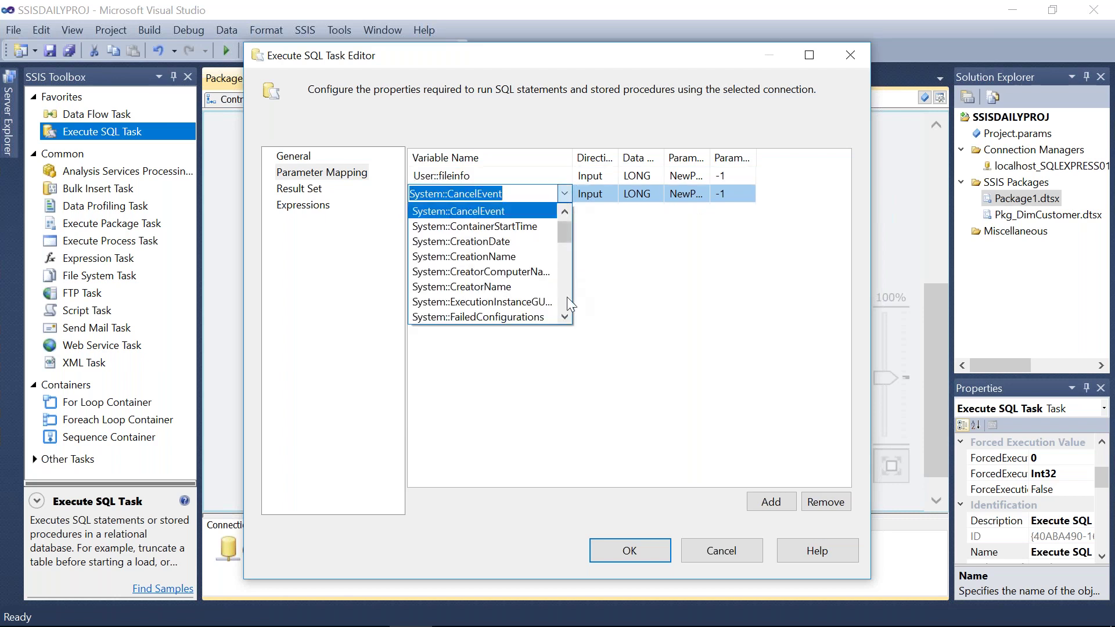
pyautogui.scroll(-6, 566, 297)
pyautogui.scroll(-2, 567, 297)
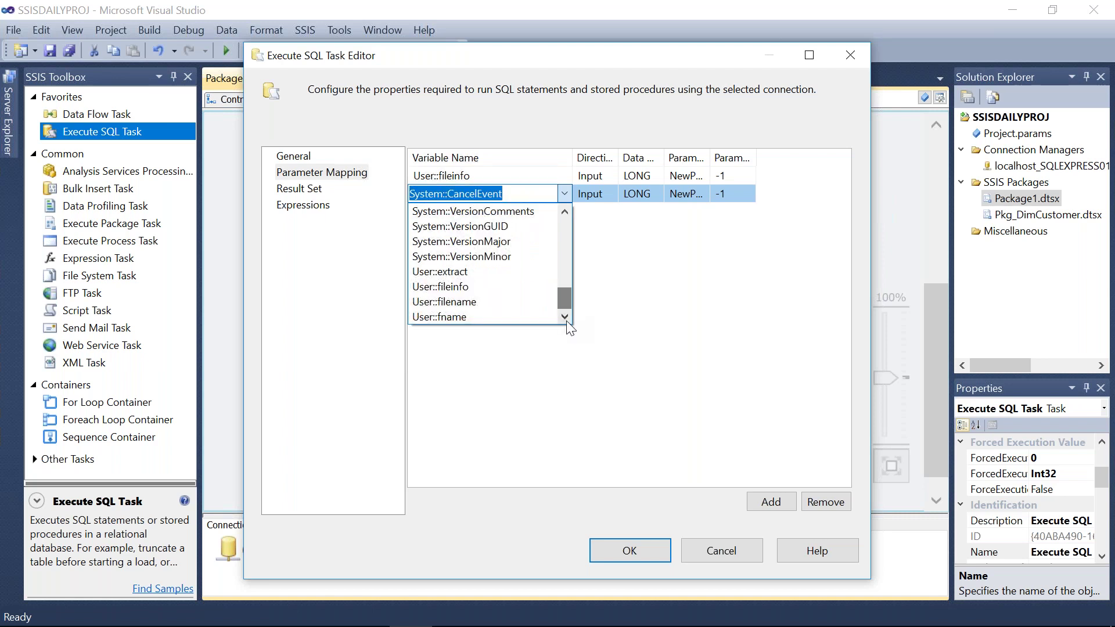
# Assign User::fname to the second parameter mapping and set both mappings' data types to NVARCHAR.
pyautogui.click(486, 315)
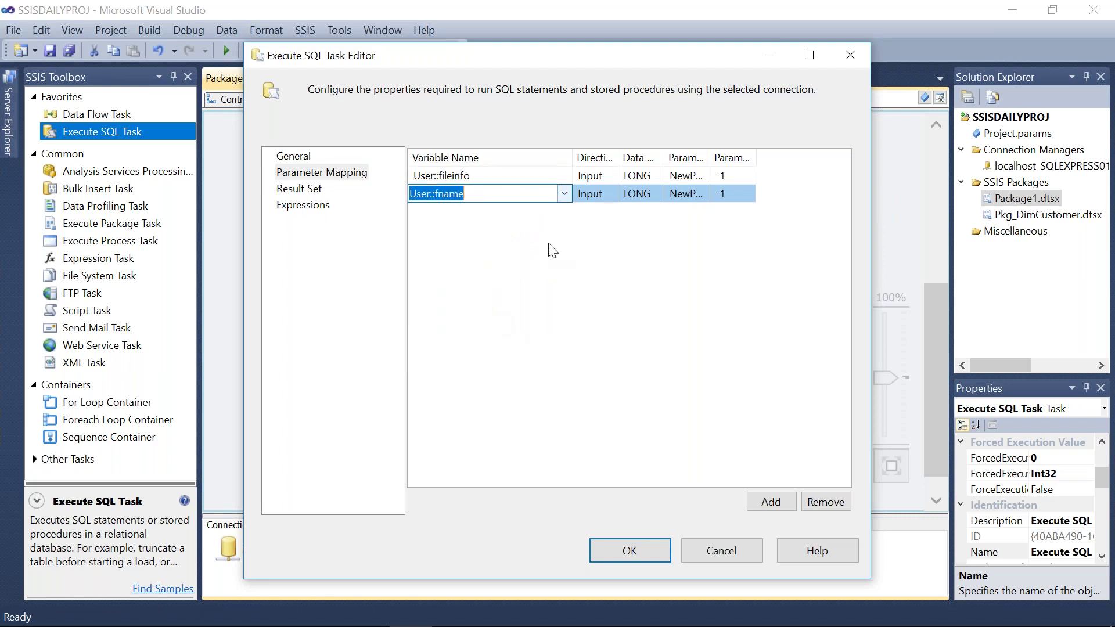
pyautogui.click(660, 174)
pyautogui.click(634, 239)
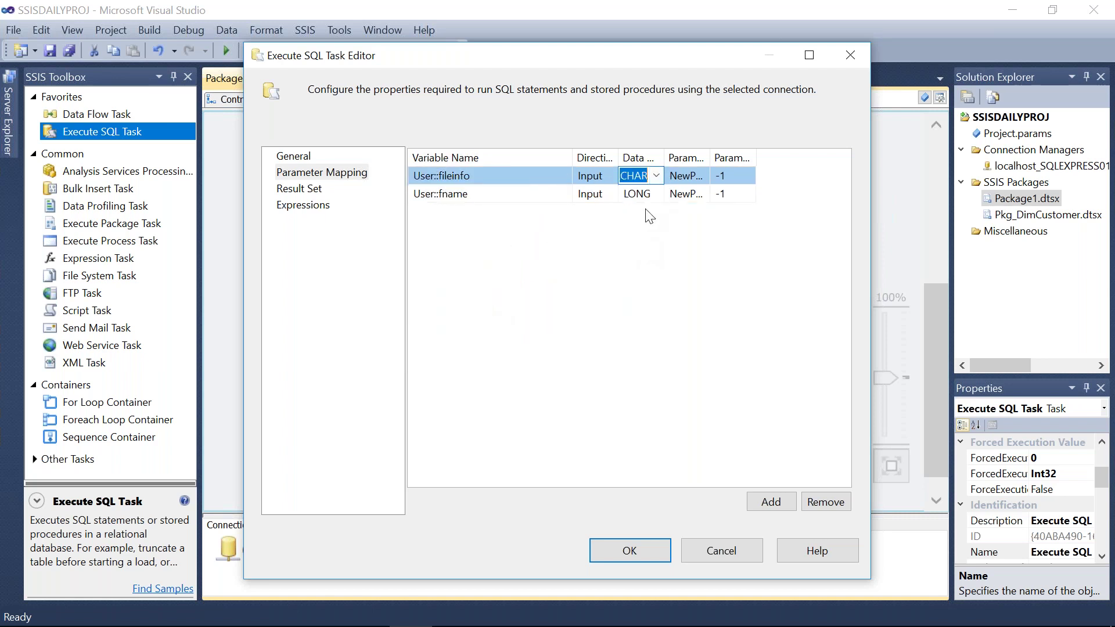
pyautogui.click(657, 194)
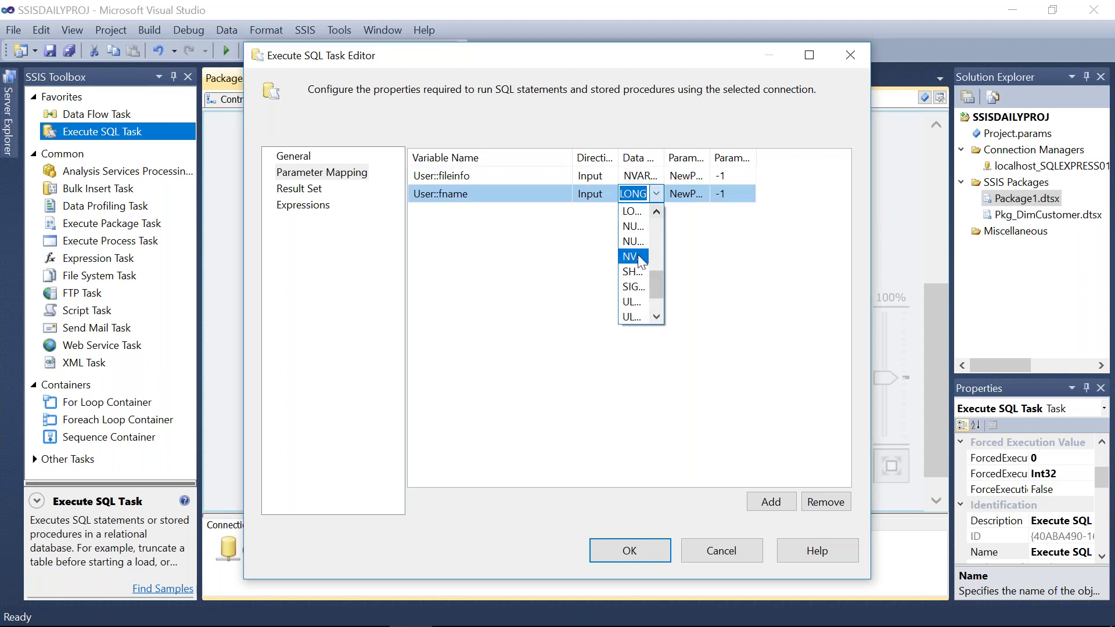
pyautogui.press('c')
# Set the parameter names of the User::fileinfo and User::fname mappings to 0 and accept the task settings.
pyautogui.hotkey('ctrl', 'a')
pyautogui.write('0')
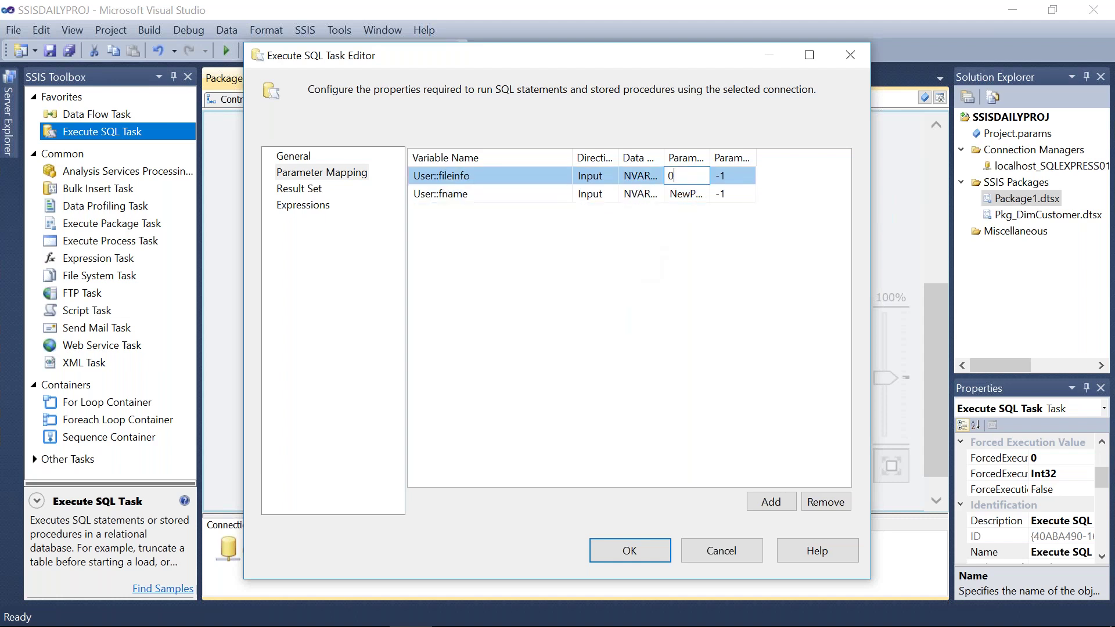
pyautogui.click(688, 194)
pyautogui.hotkey('ctrl', 'a')
pyautogui.write('0')
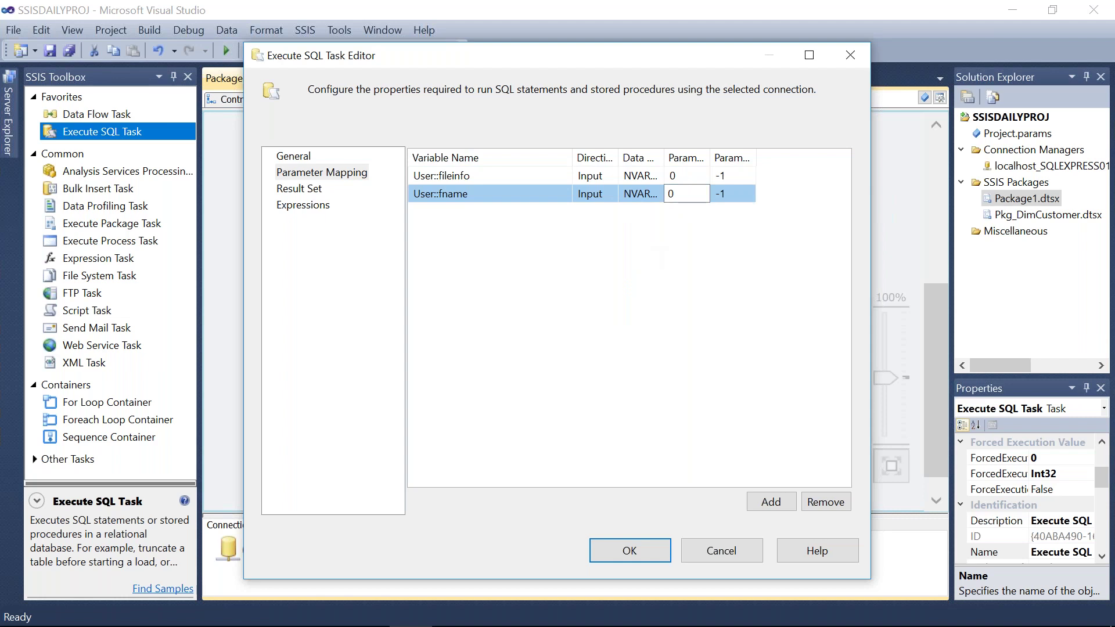
pyautogui.press('Return')
pyautogui.click(642, 545)
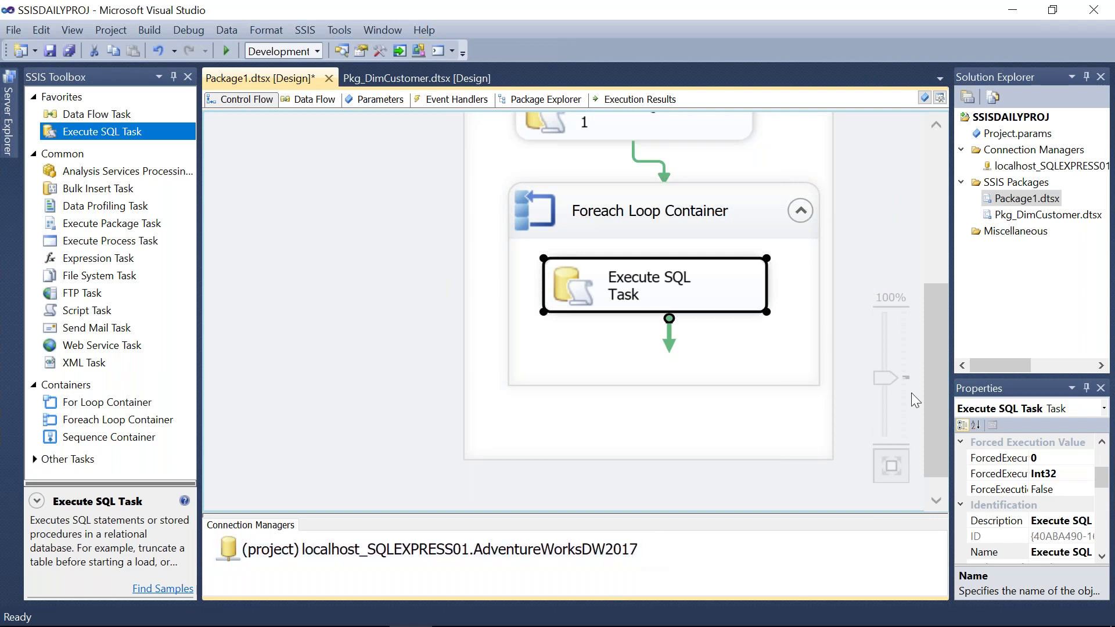
# Run Package1, follow its tasks in the control flow, and open the execution progress log.
pyautogui.moveTo(932, 391); pyautogui.dragTo(924, 333)
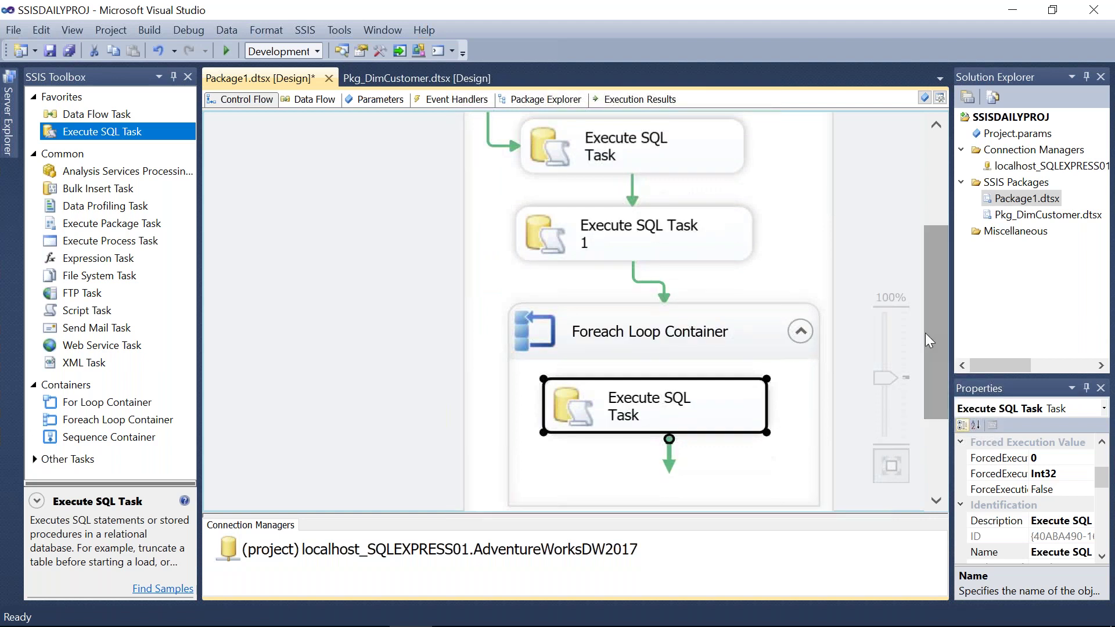
pyautogui.click(225, 50)
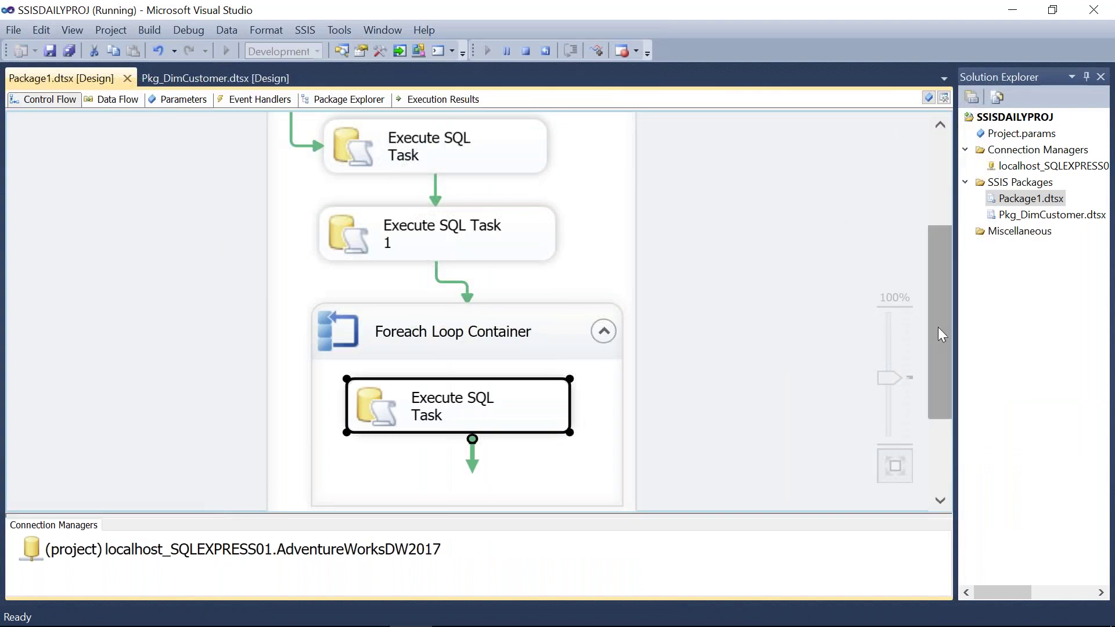
pyautogui.scroll(3, 948, 261)
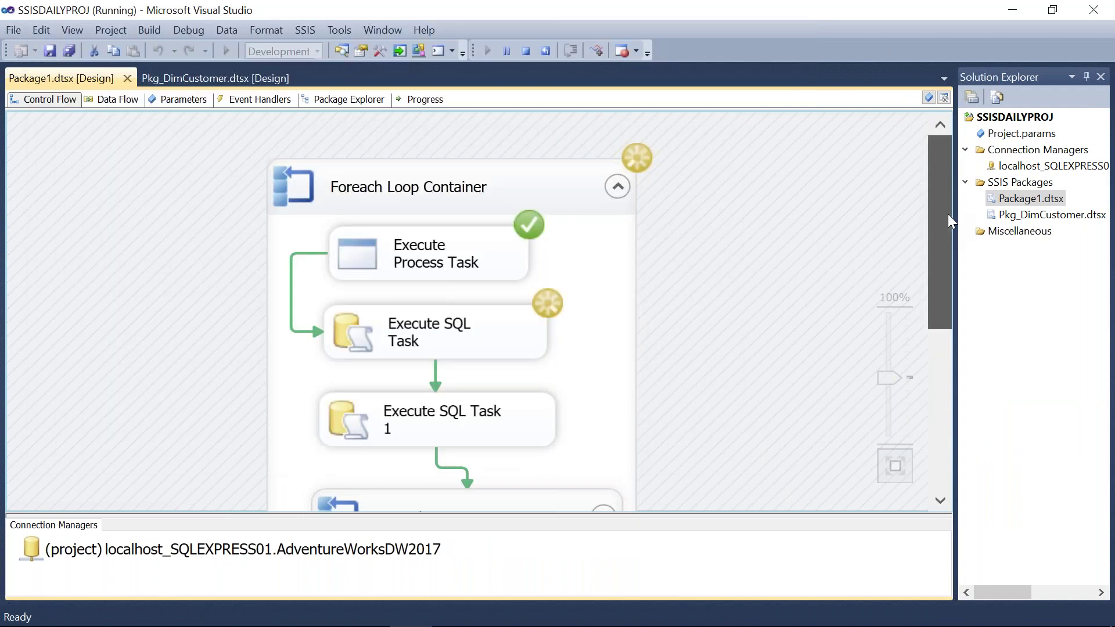
pyautogui.scroll(-2, 949, 243)
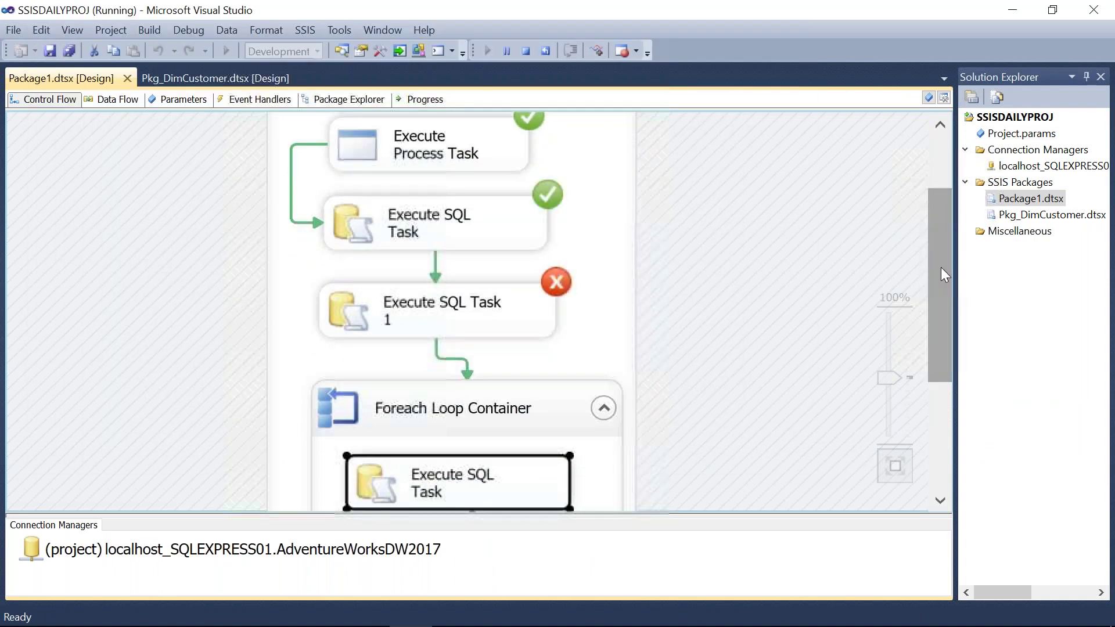
pyautogui.click(426, 100)
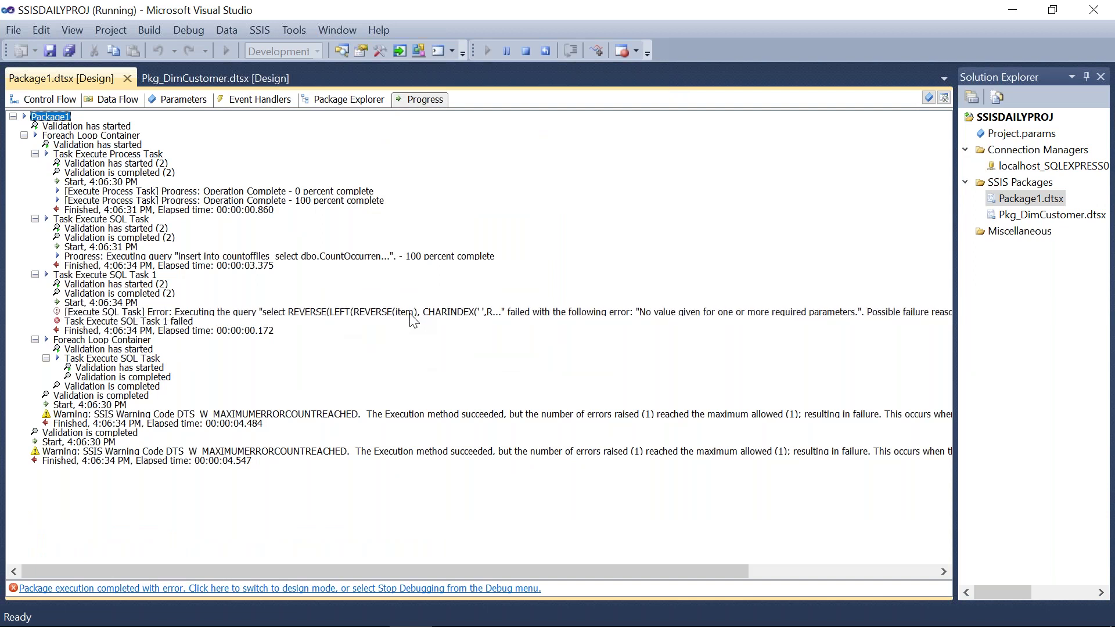
# Inspect the SQL statement and result set of Execute SQL Task 1, leaving its editor without changes.
pyautogui.click(52, 98)
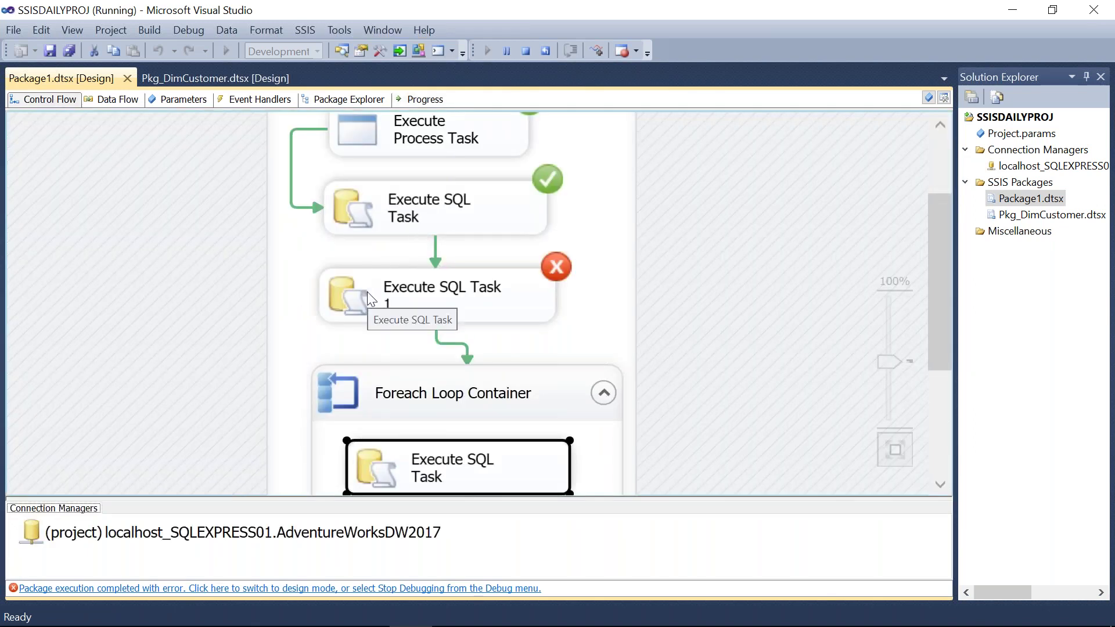
pyautogui.doubleClick(369, 298)
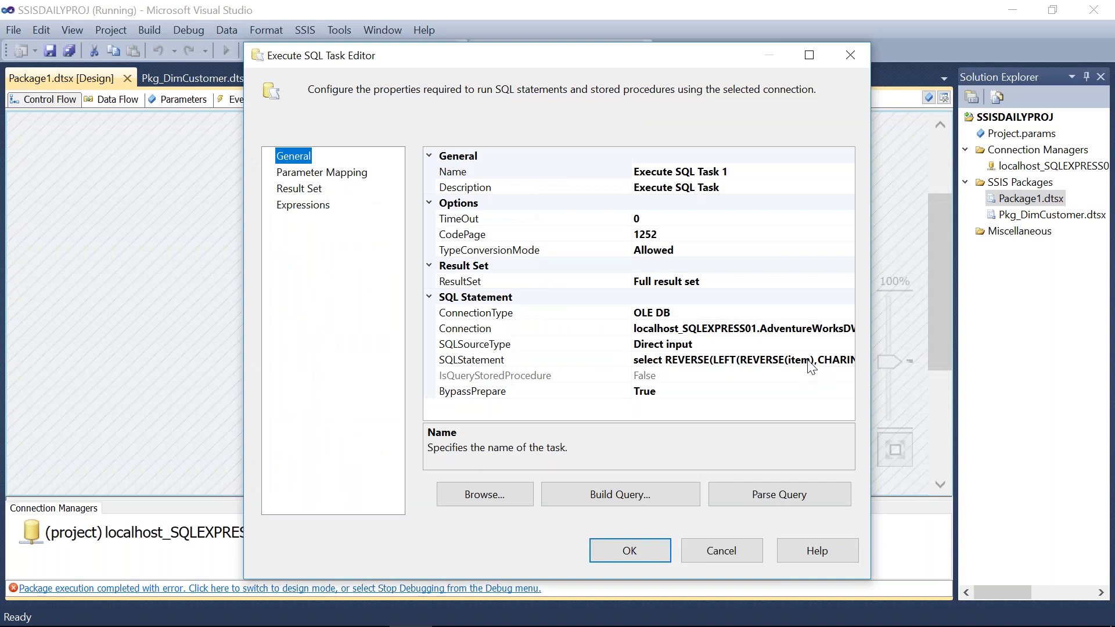
pyautogui.click(811, 361)
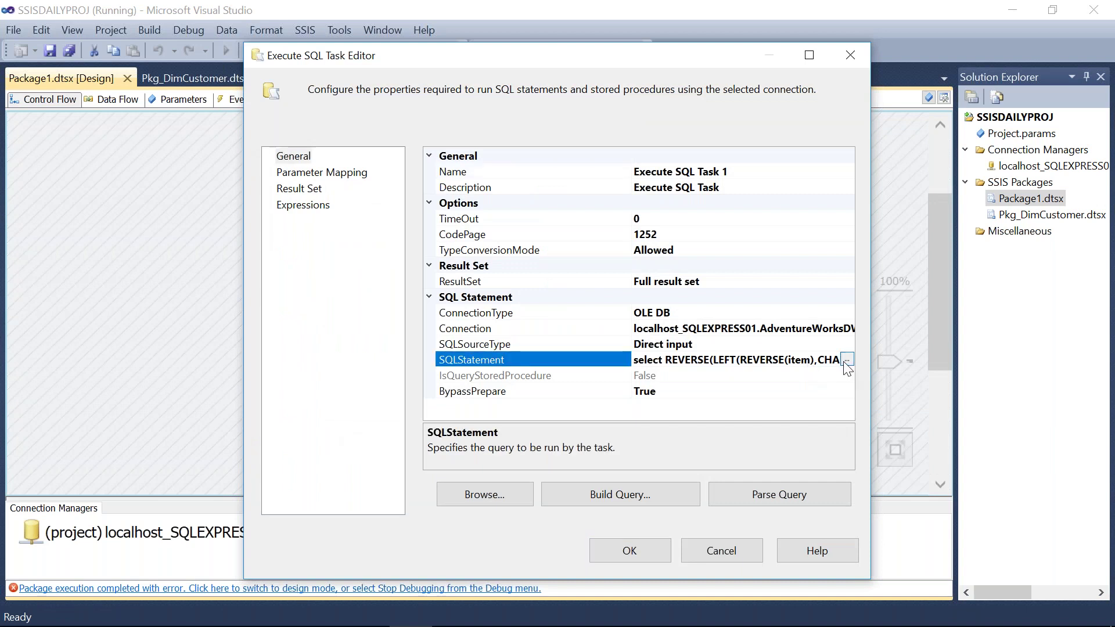
pyautogui.click(847, 361)
pyautogui.click(678, 442)
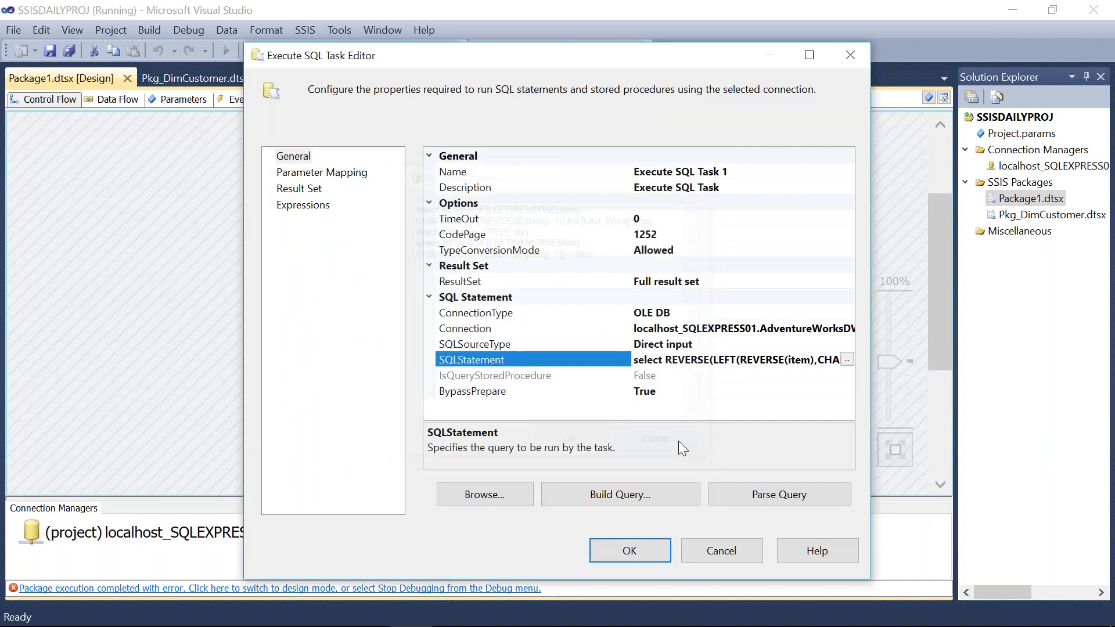
pyautogui.click(313, 190)
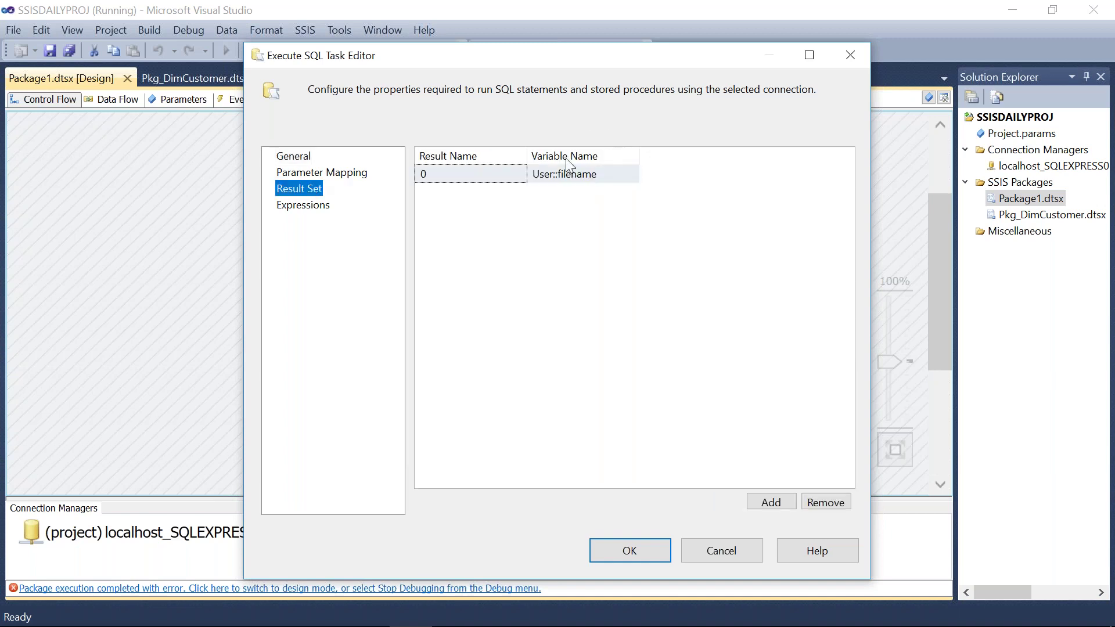
pyautogui.click(304, 161)
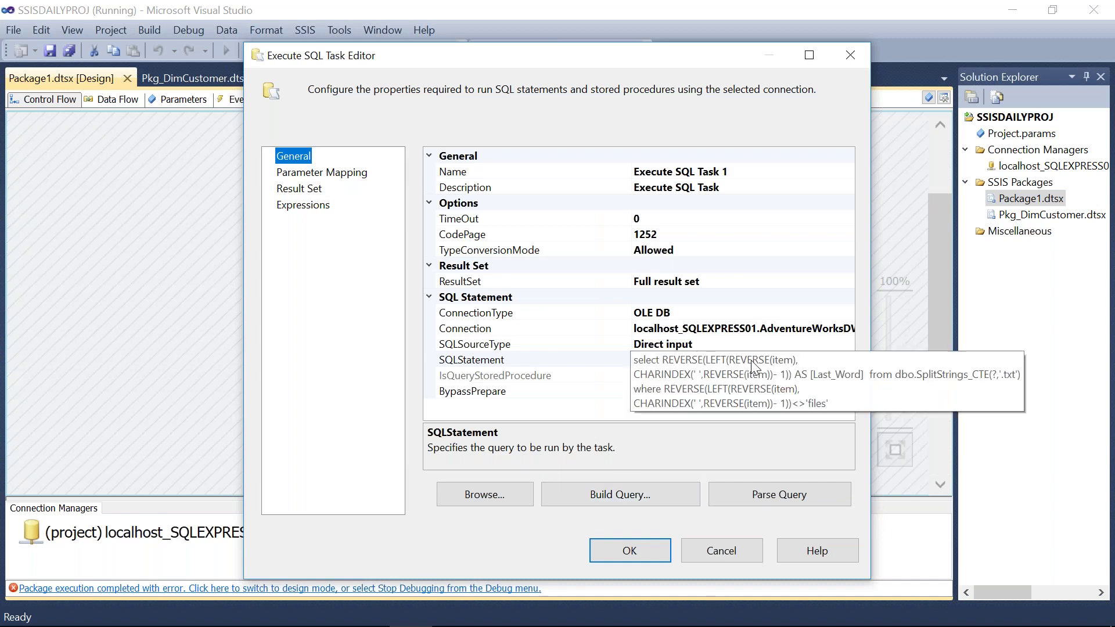
pyautogui.click(720, 554)
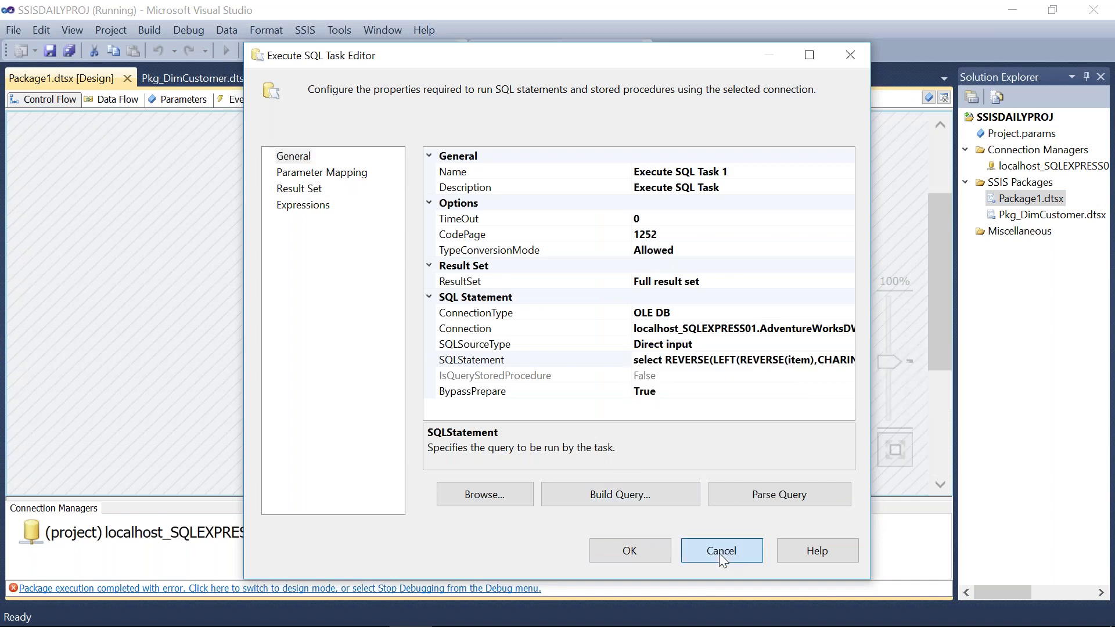
pyautogui.click(720, 551)
# Copy the Execute SQL Task 1 error message from the execution progress log.
pyautogui.click(420, 99)
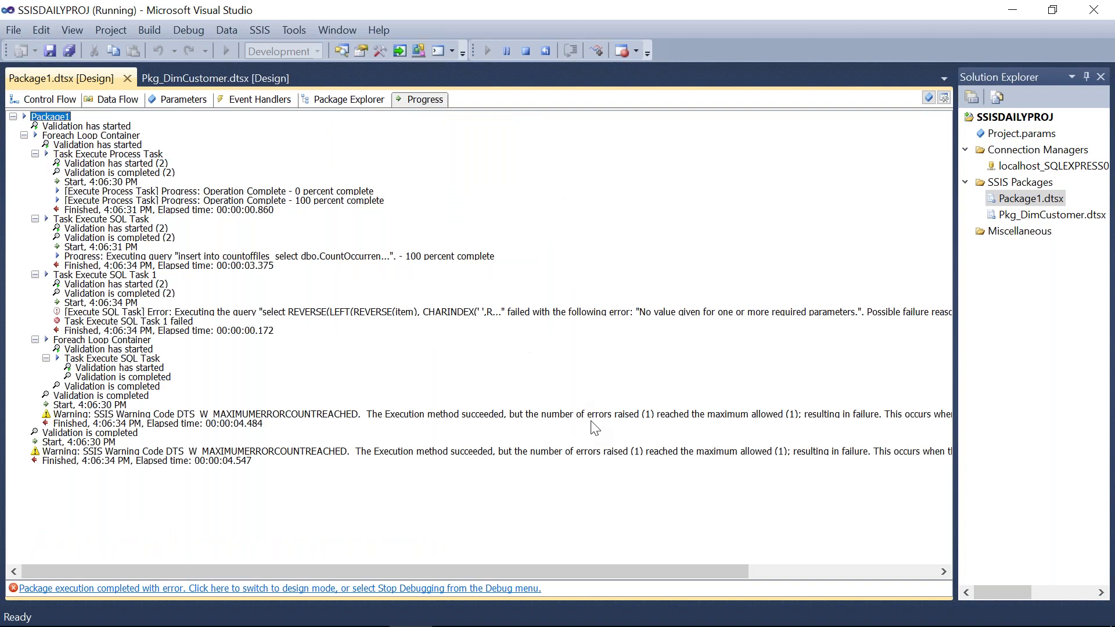
pyautogui.rightClick(365, 317)
pyautogui.click(406, 325)
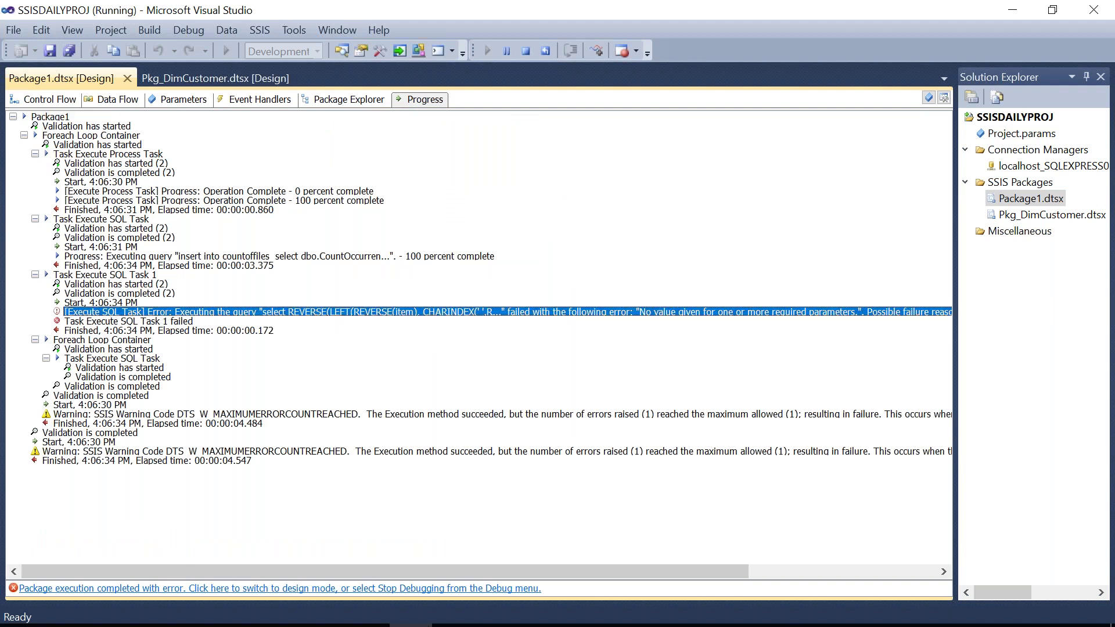
# In SQL Server Management Studio, replace the contents of SQLQuery8.sql with the copied error message and break it into shorter lines.
pyautogui.click(385, 601)
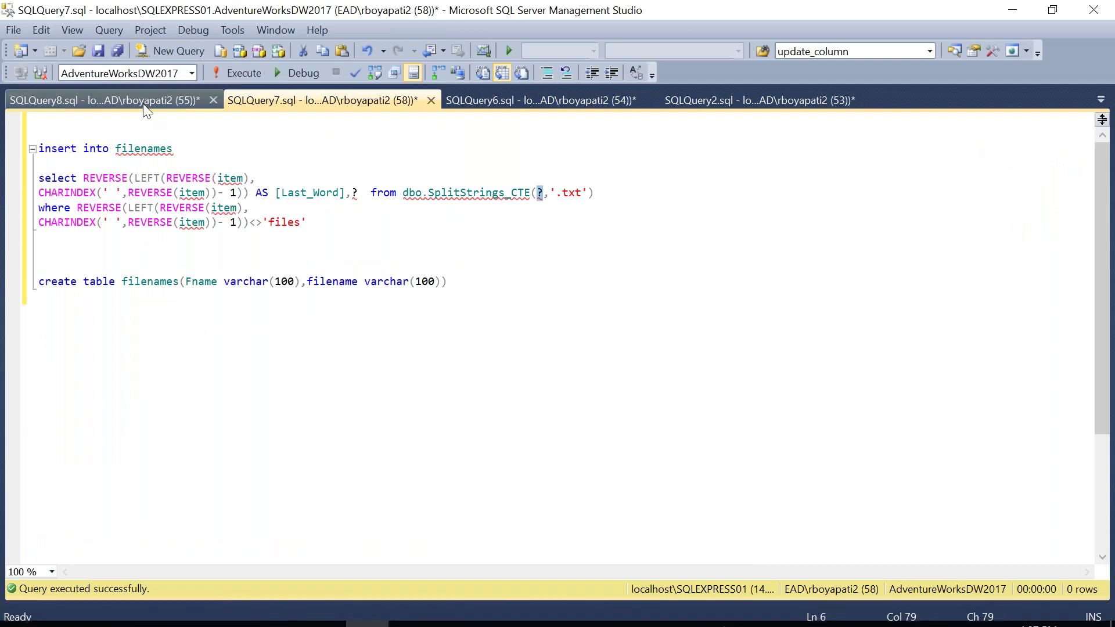
pyautogui.click(145, 104)
pyautogui.click(393, 357)
pyautogui.hotkey('ctrl', 'a')
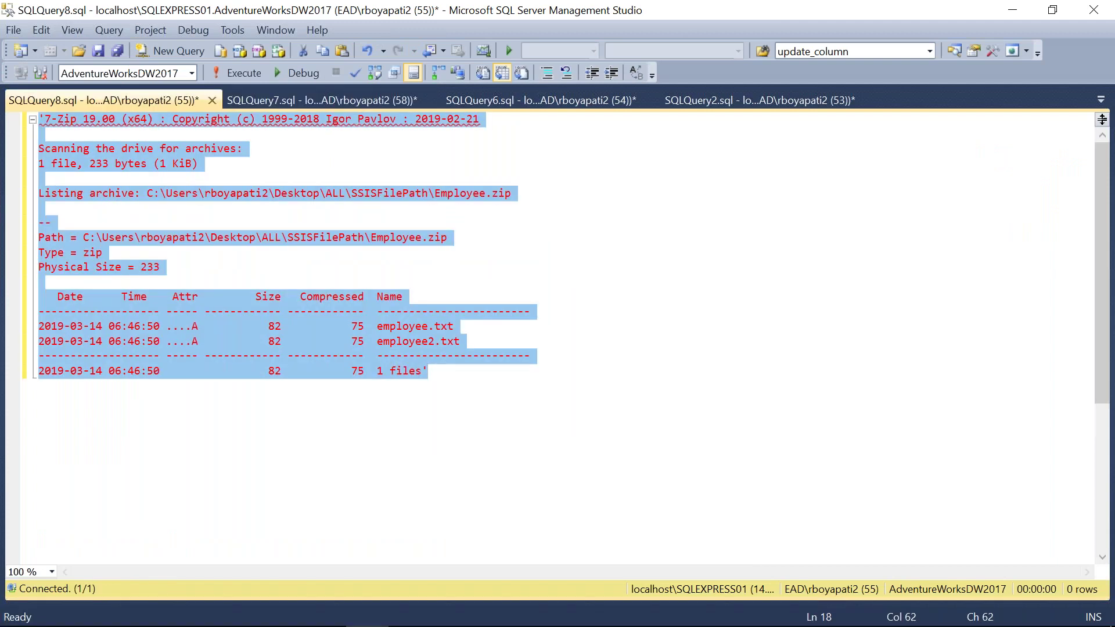
pyautogui.hotkey('ctrl', 'v')
pyautogui.click(725, 139)
pyautogui.press('Return')
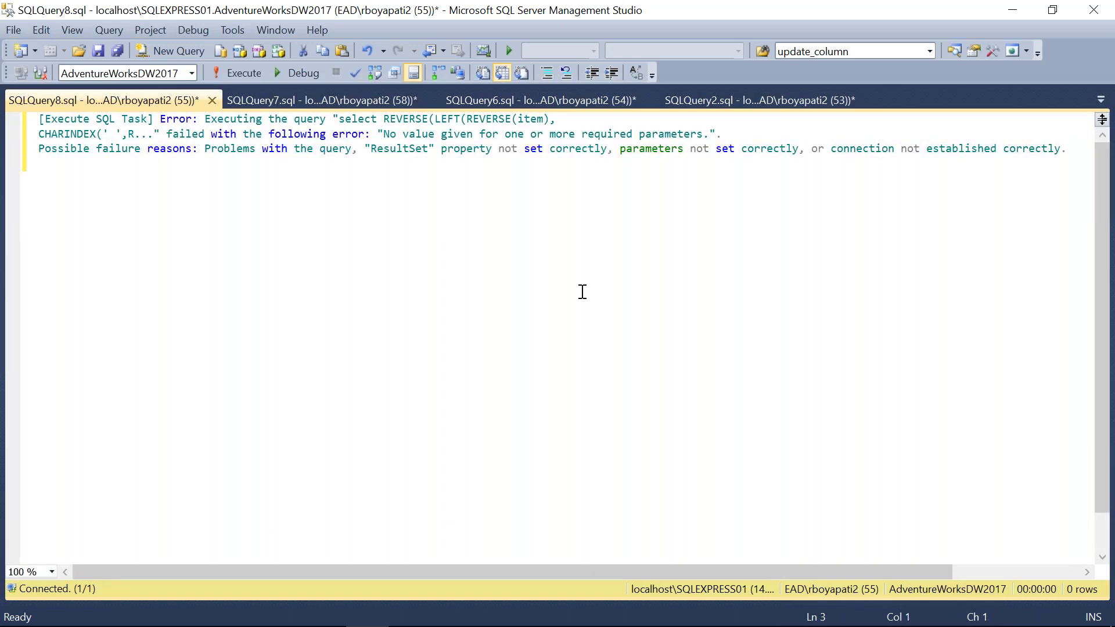
pyautogui.click(808, 150)
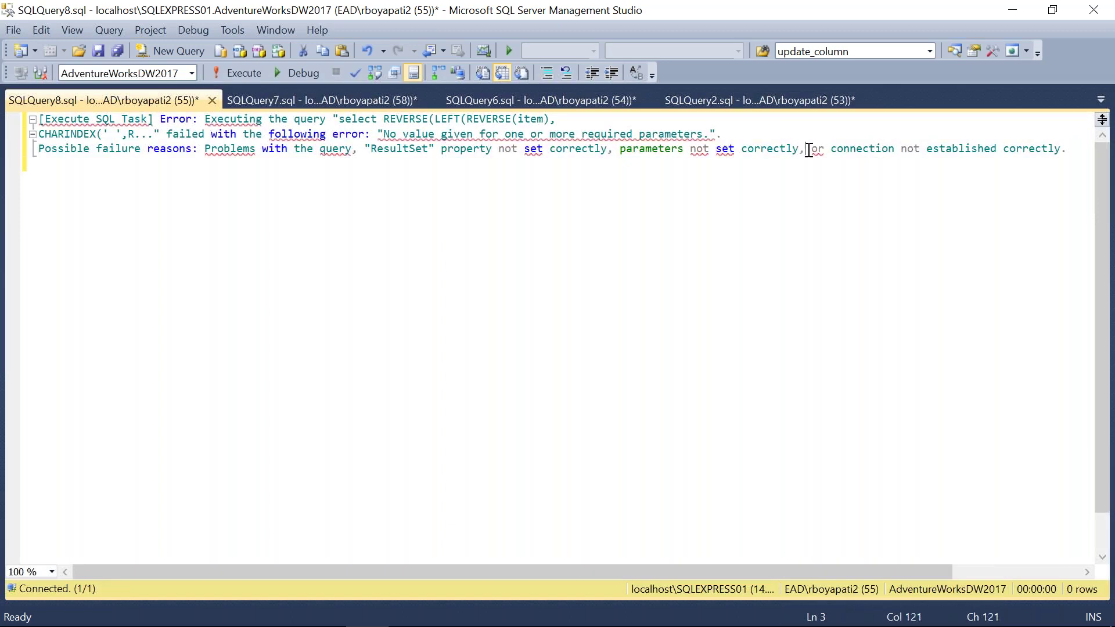
pyautogui.press('Return')
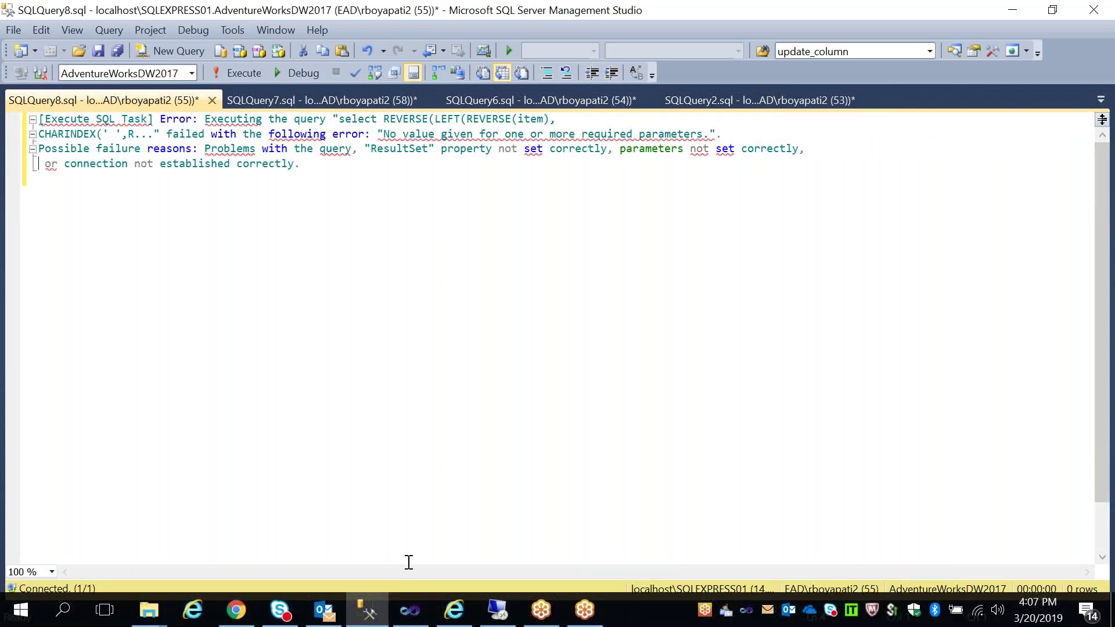
# Switch back to Visual Studio, return to Package1's control flow, and stop debugging.
pyautogui.click(409, 611)
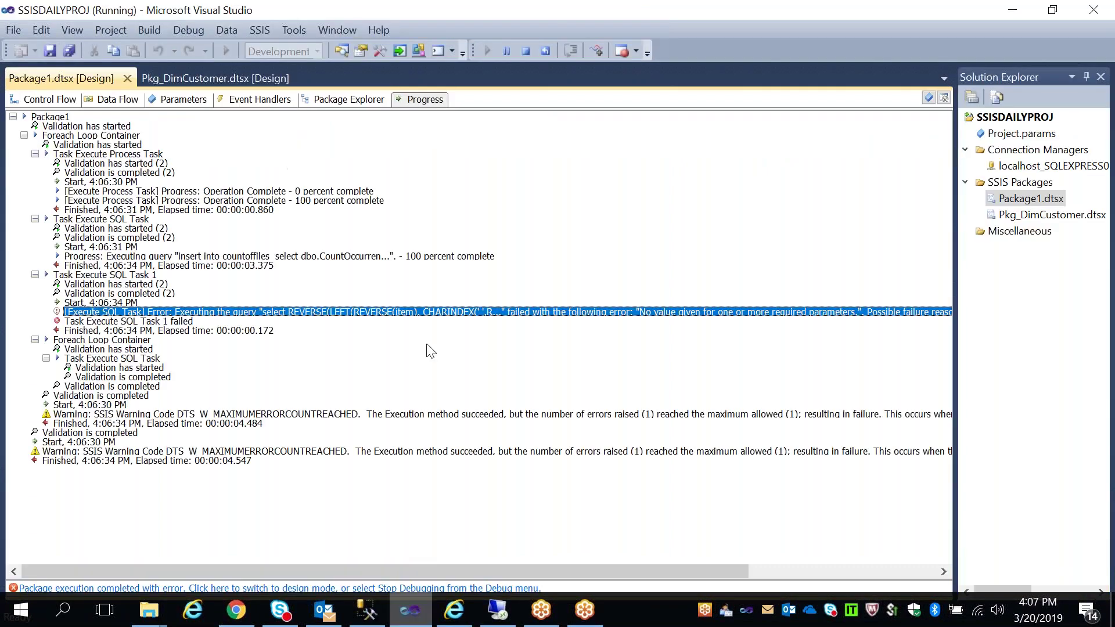
pyautogui.click(57, 103)
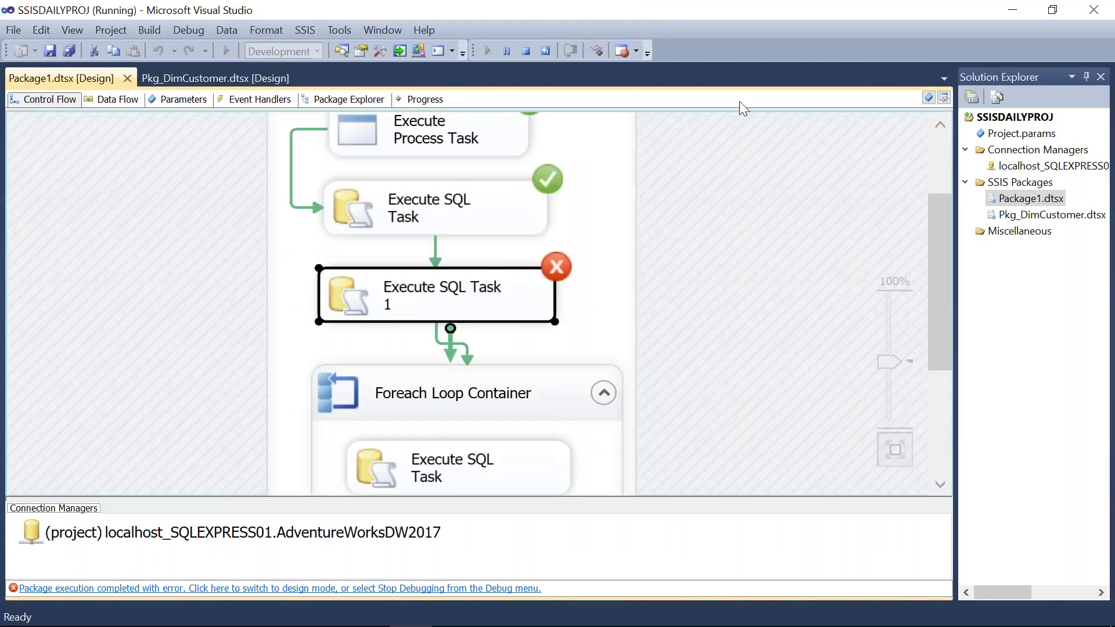
pyautogui.click(527, 52)
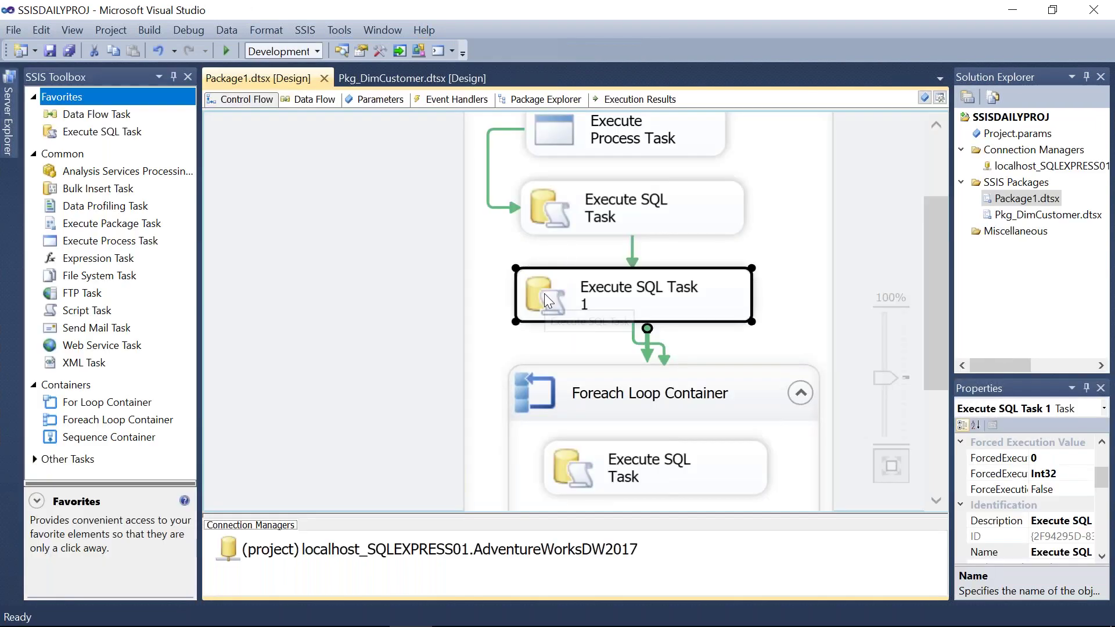
# Check the SQL statement of Execute SQL Task 1 against the filenames insert query in SQLQuery7.sql in SQL Server Management Studio.
pyautogui.doubleClick(544, 294)
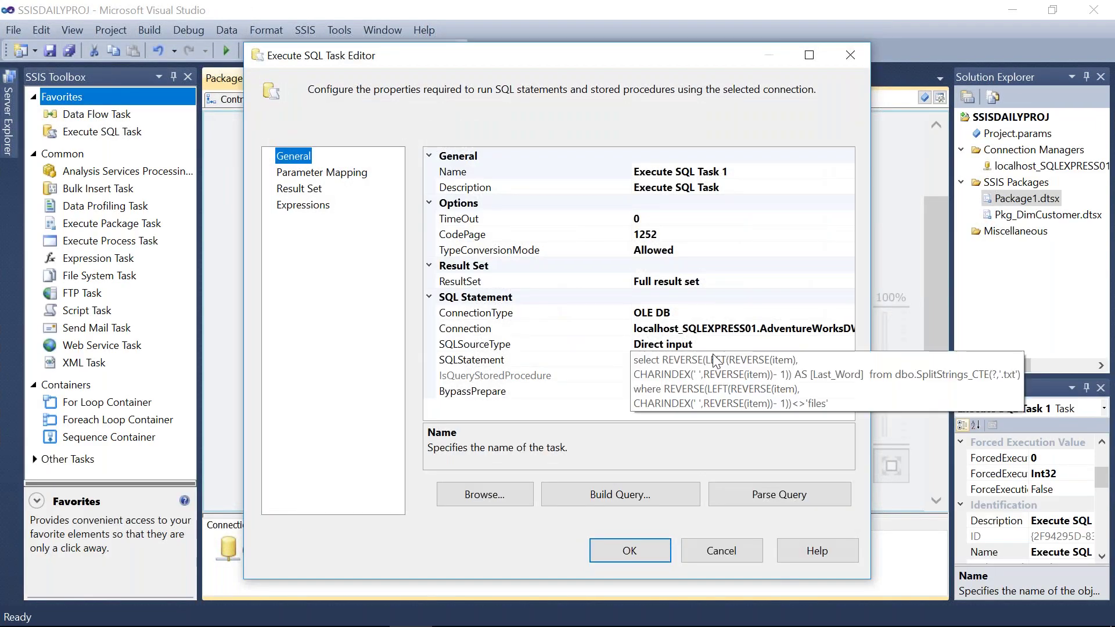
pyautogui.click(721, 551)
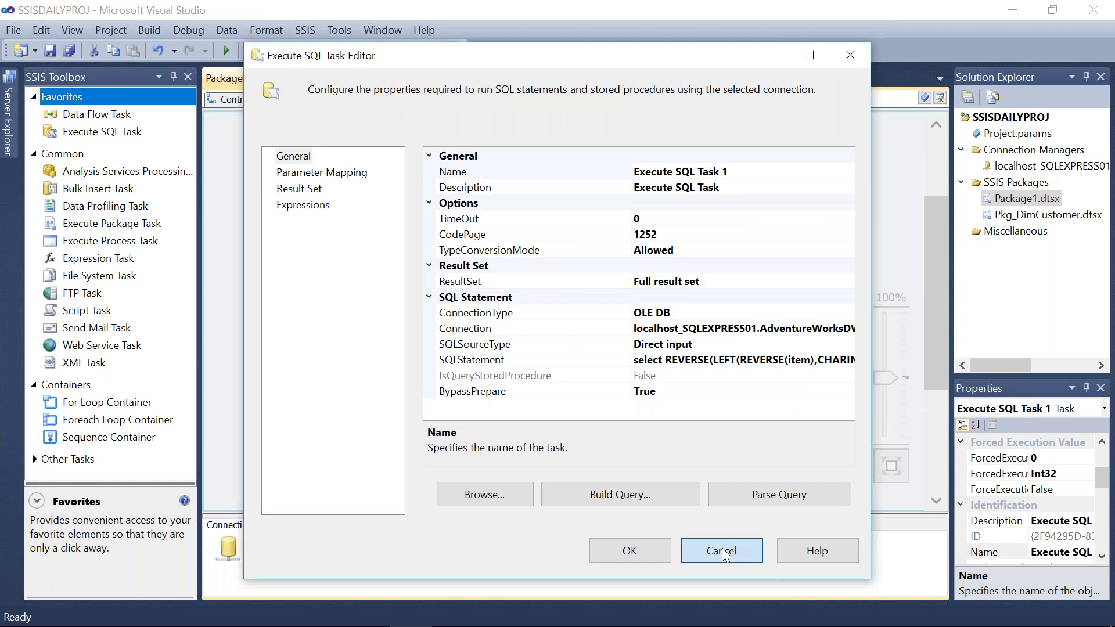
pyautogui.click(383, 616)
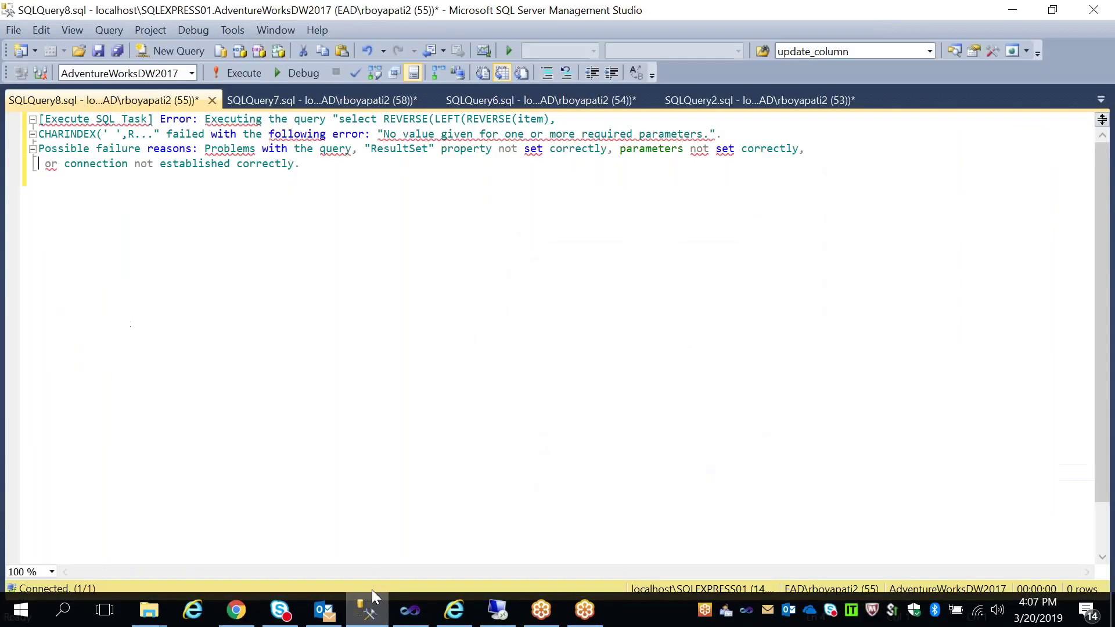
pyautogui.click(374, 100)
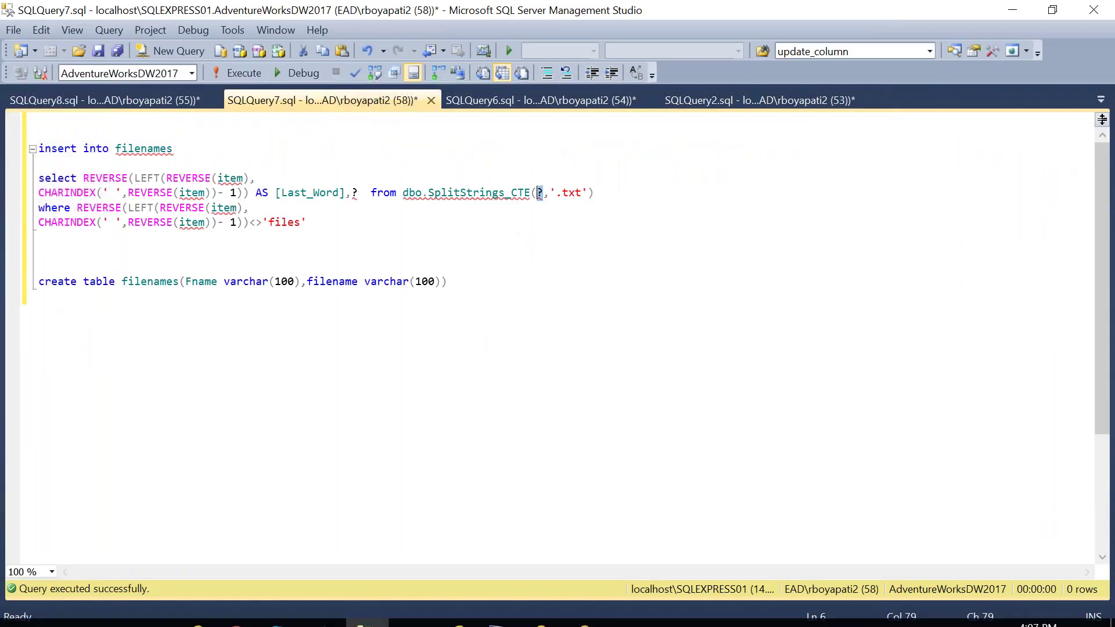
# Switch to Visual Studio and check the parameter mapping and result set of Execute SQL Task 1.
pyautogui.click(410, 609)
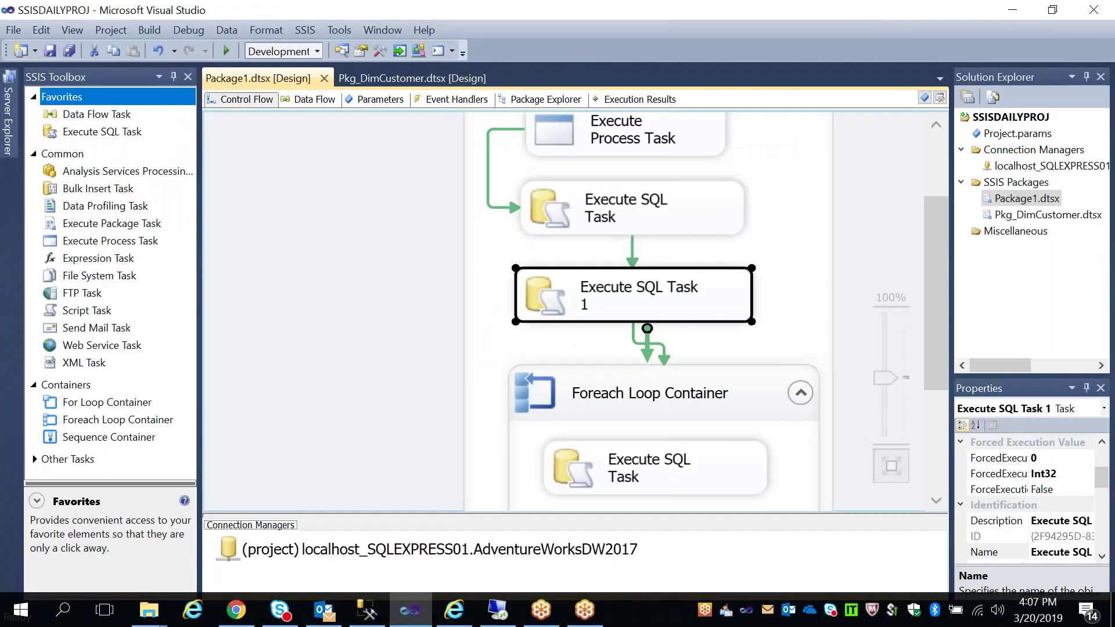
pyautogui.doubleClick(545, 290)
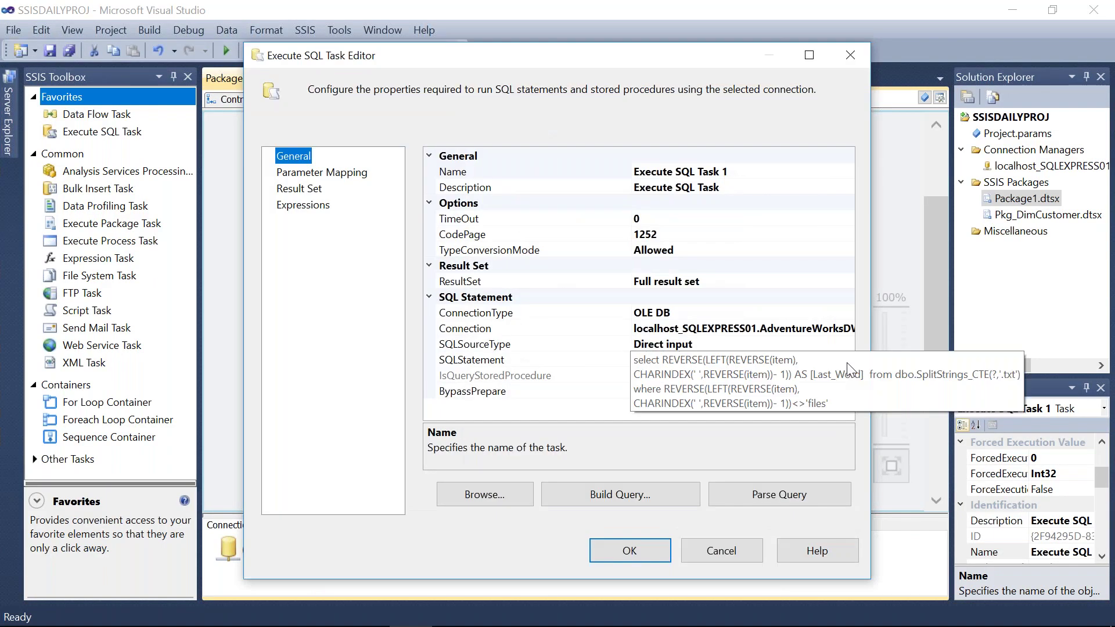
pyautogui.click(831, 358)
pyautogui.click(333, 173)
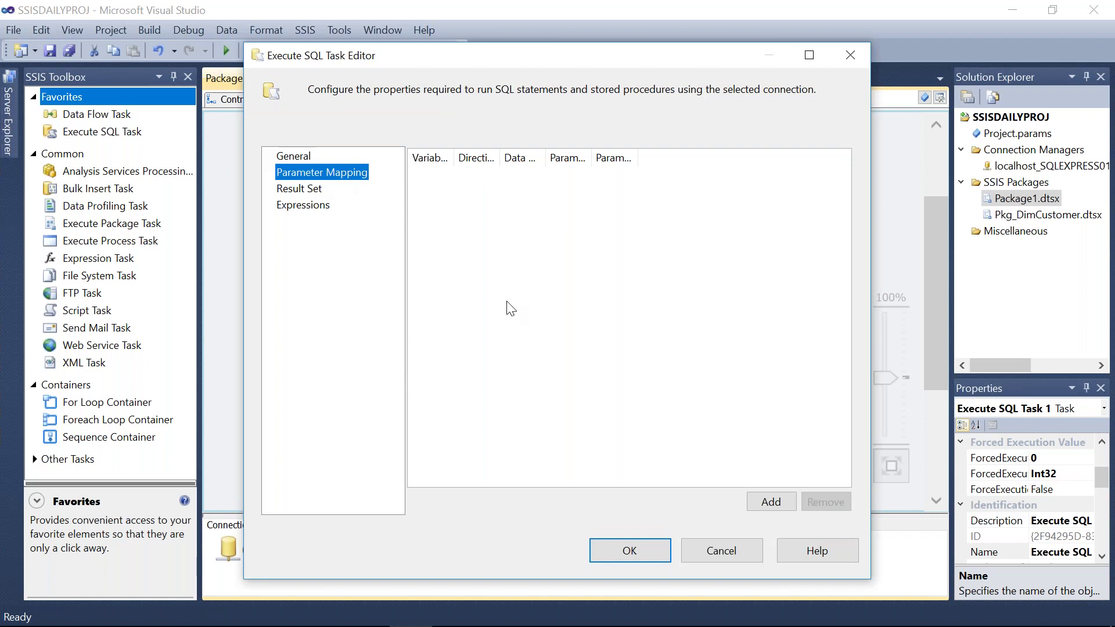
pyautogui.click(308, 189)
pyautogui.click(299, 170)
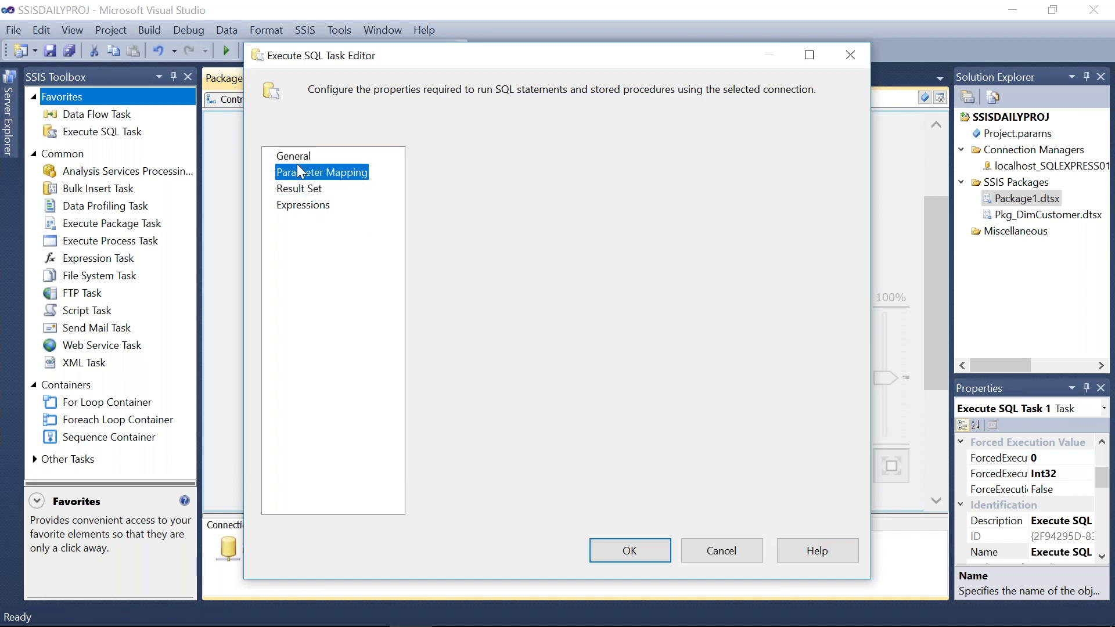
pyautogui.click(295, 156)
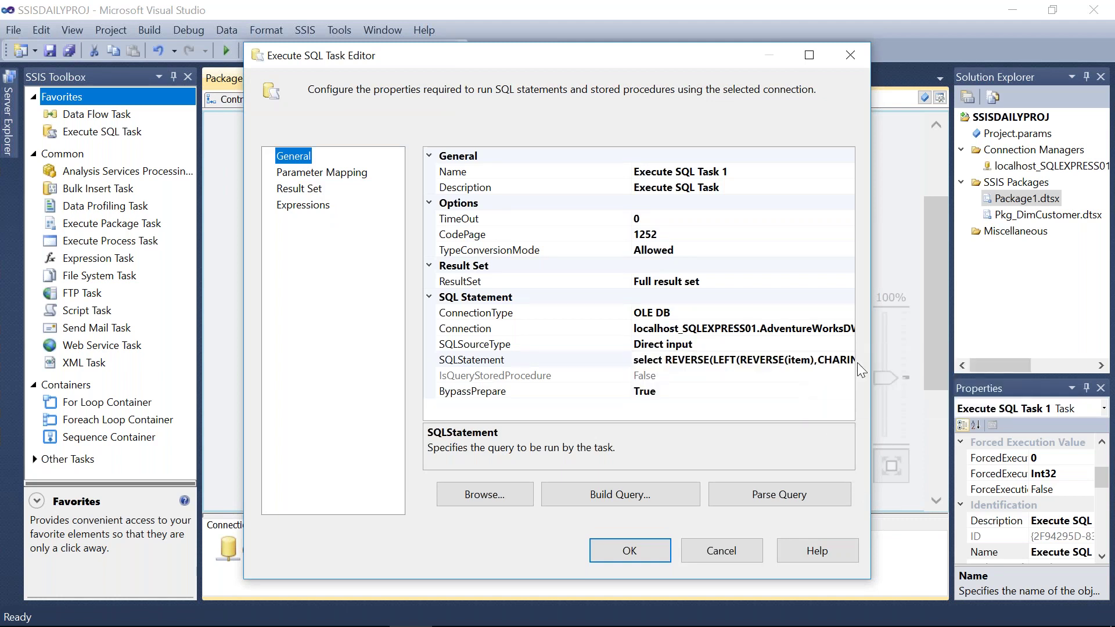
# Review the full SQL statement of Execute SQL Task 1 and close the task editor without changes.
pyautogui.click(849, 360)
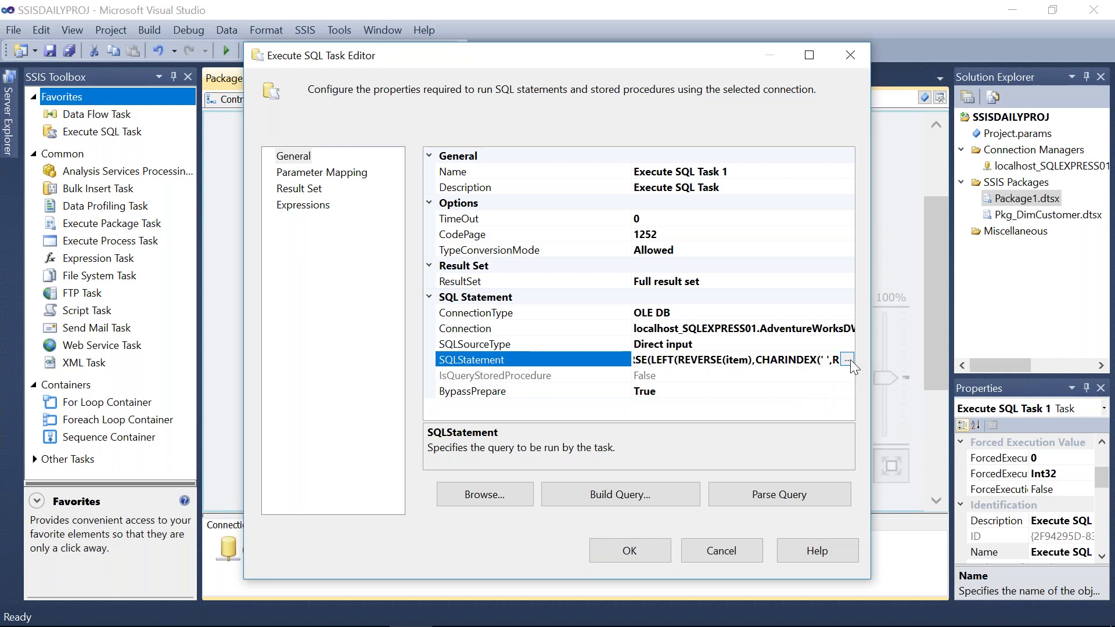
pyautogui.click(850, 360)
pyautogui.click(621, 257)
pyautogui.moveTo(621, 256); pyautogui.dragTo(355, 177)
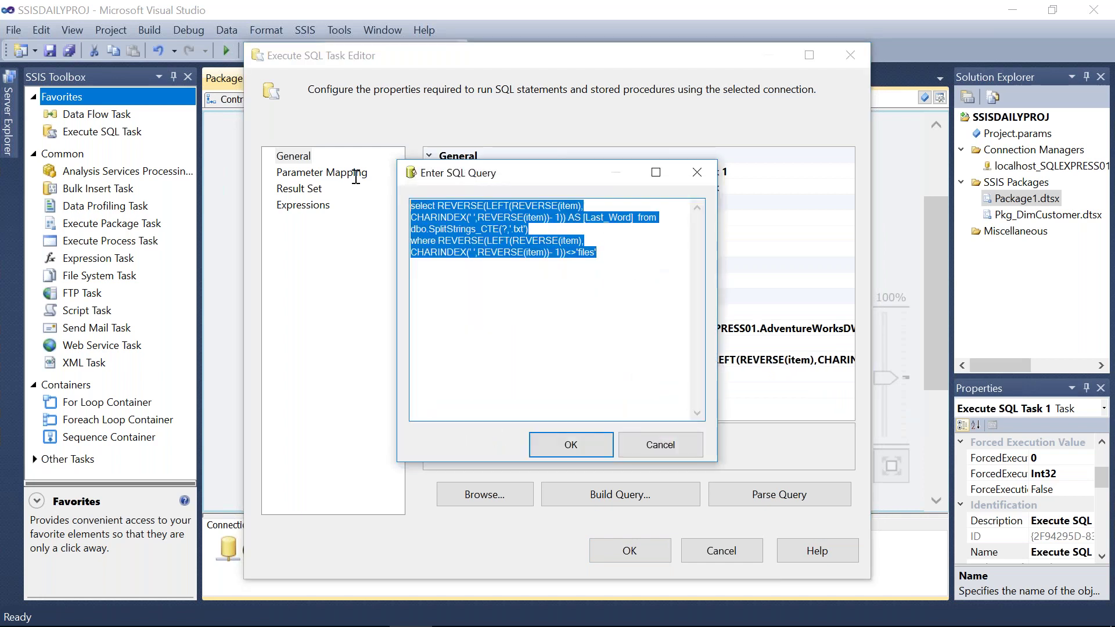
pyautogui.click(567, 243)
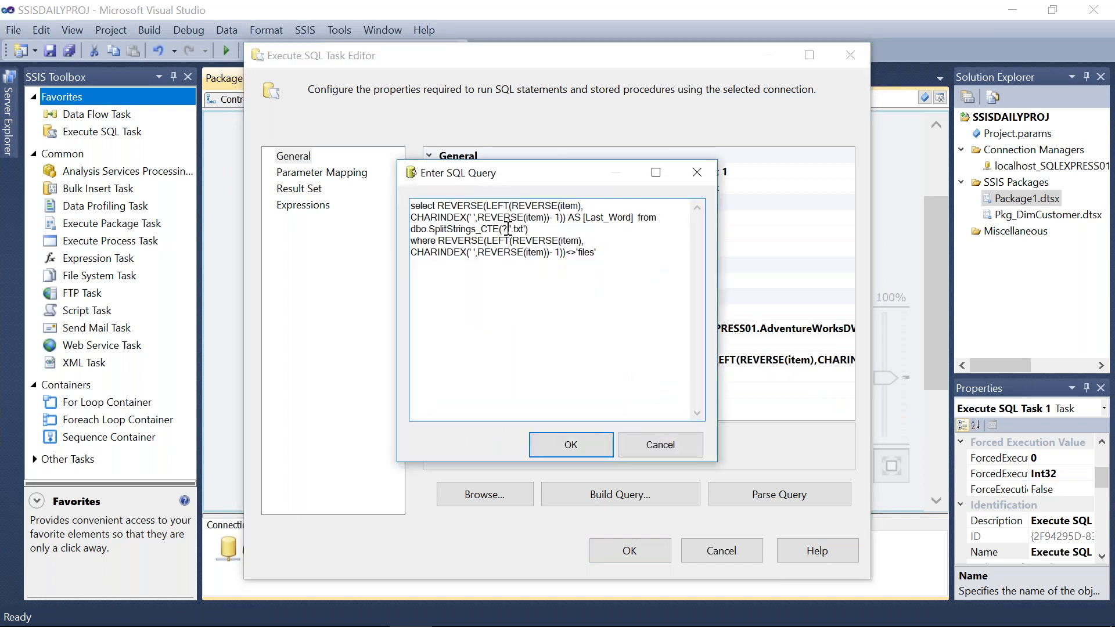
pyautogui.click(671, 442)
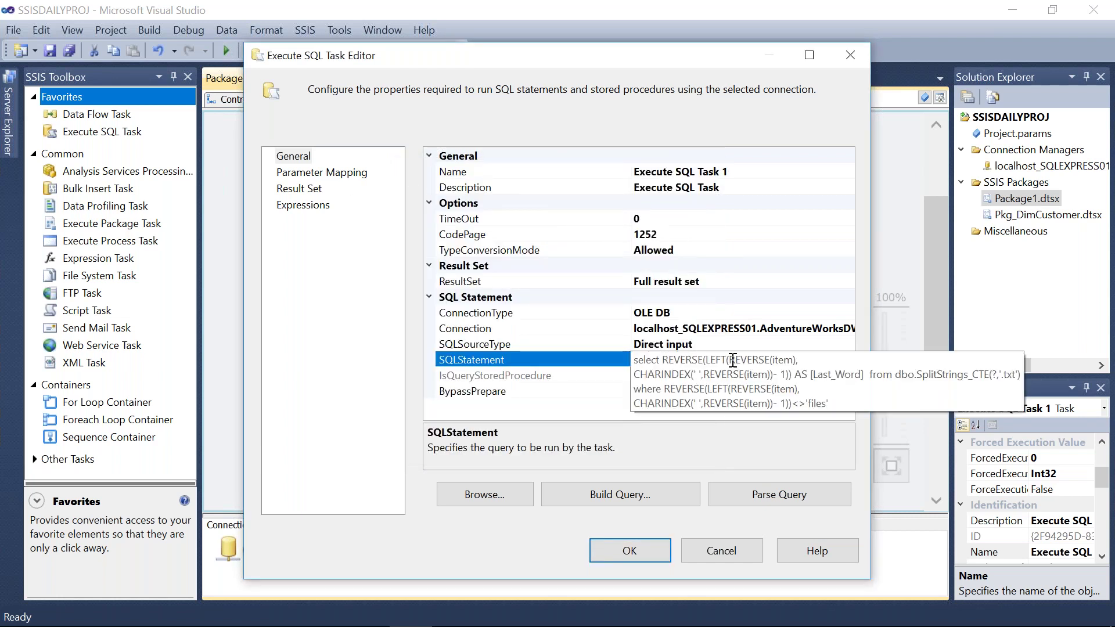
pyautogui.click(736, 549)
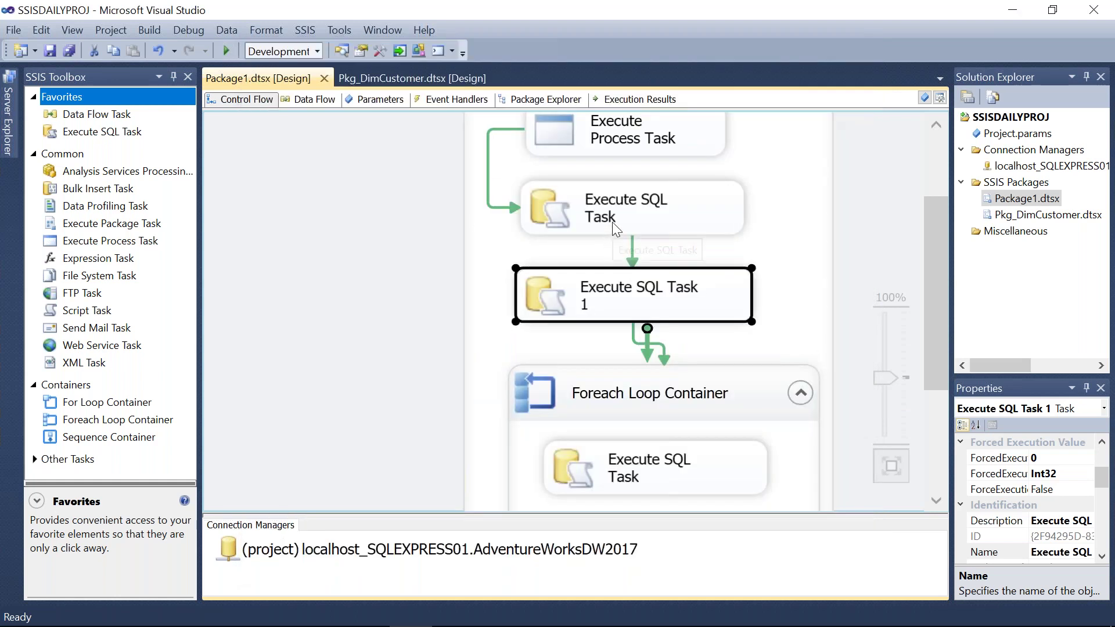
# Check the result set and parameter mapping variables of the Execute SQL Task above Execute SQL Task 1, leaving its settings as they are.
pyautogui.doubleClick(612, 221)
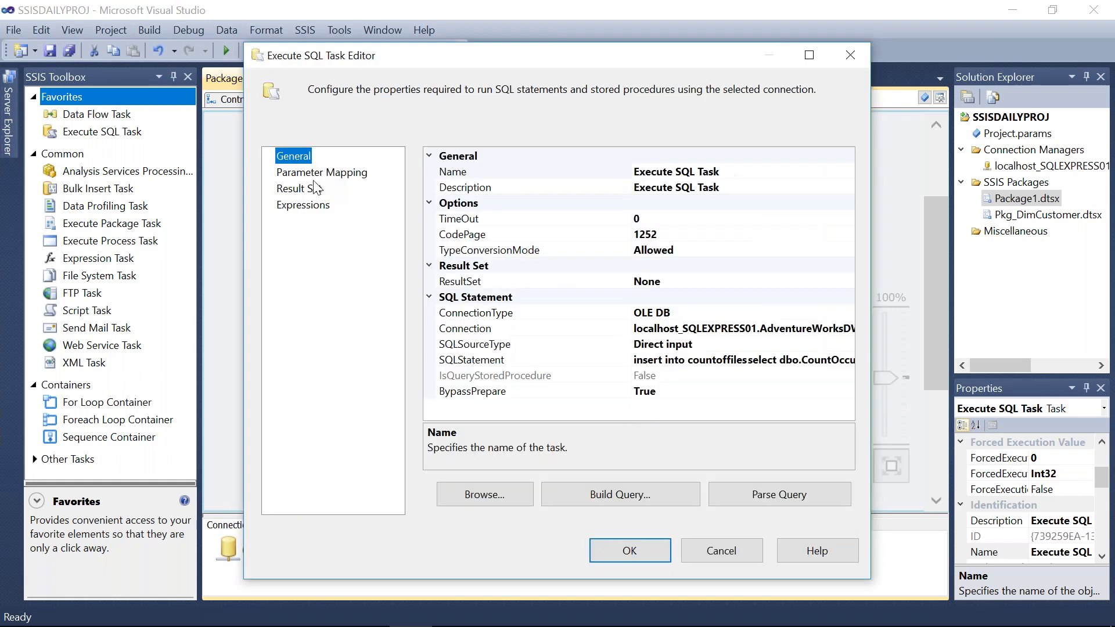
pyautogui.click(315, 188)
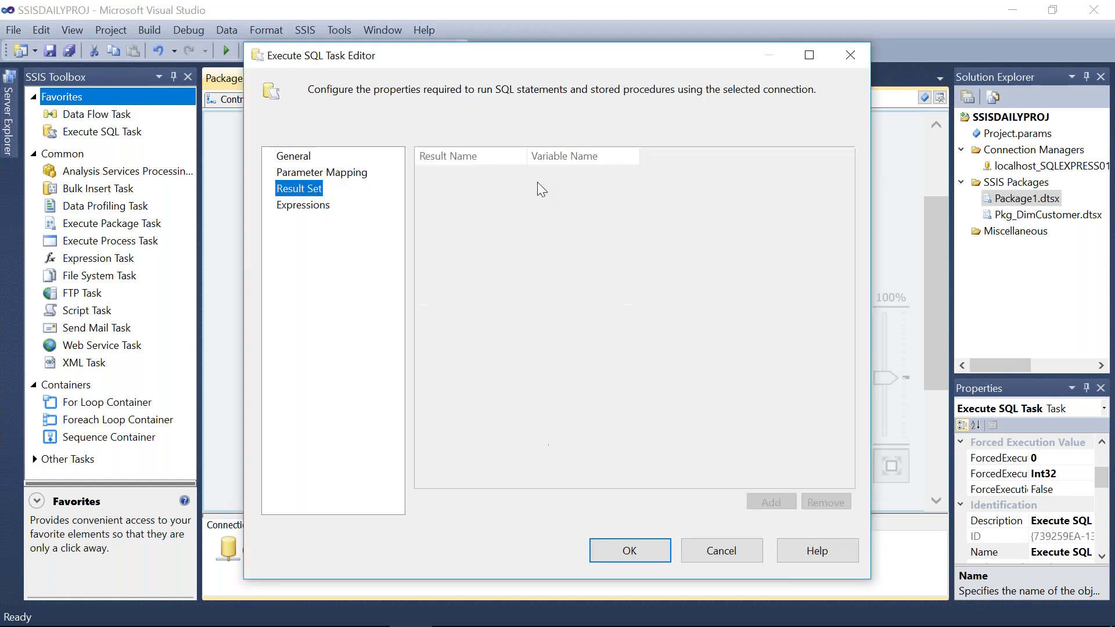
pyautogui.click(344, 173)
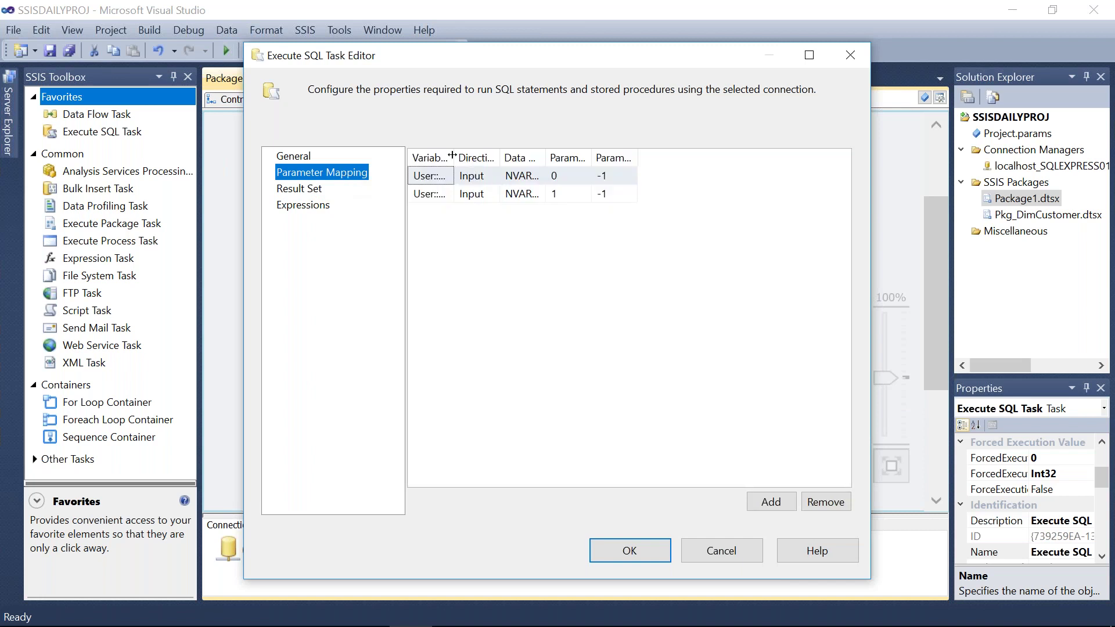
pyautogui.moveTo(452, 155); pyautogui.dragTo(591, 155)
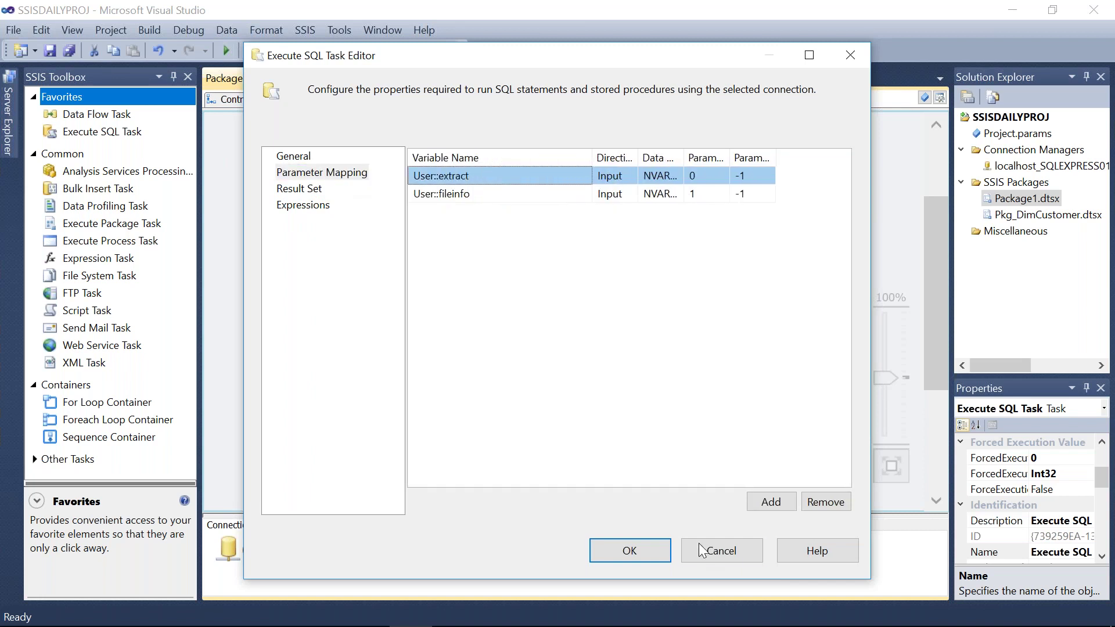
pyautogui.click(716, 544)
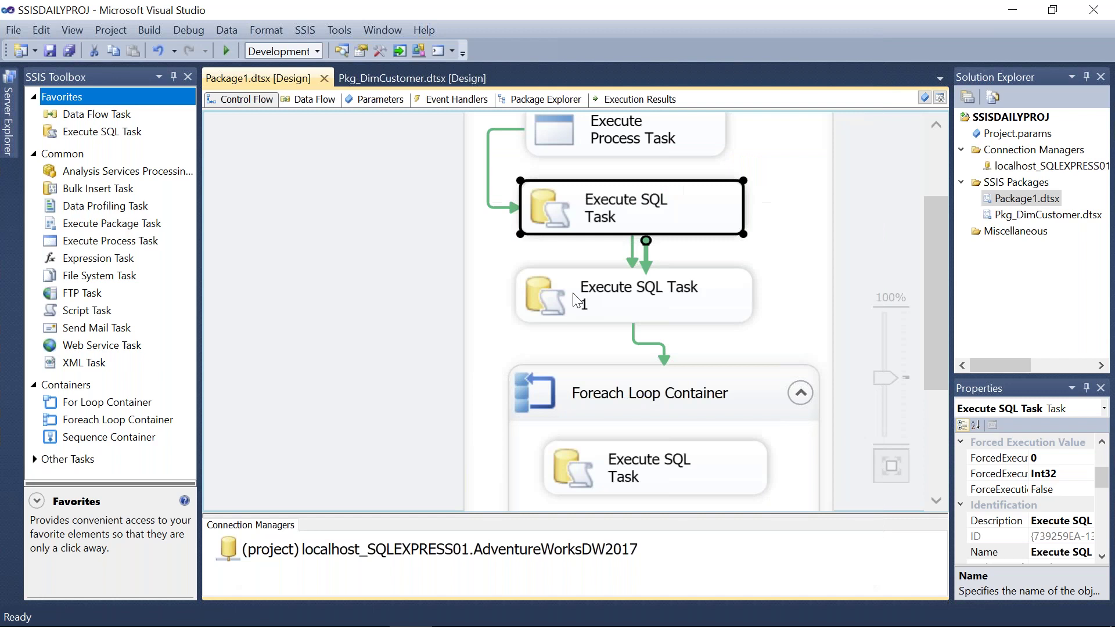
pyautogui.doubleClick(576, 300)
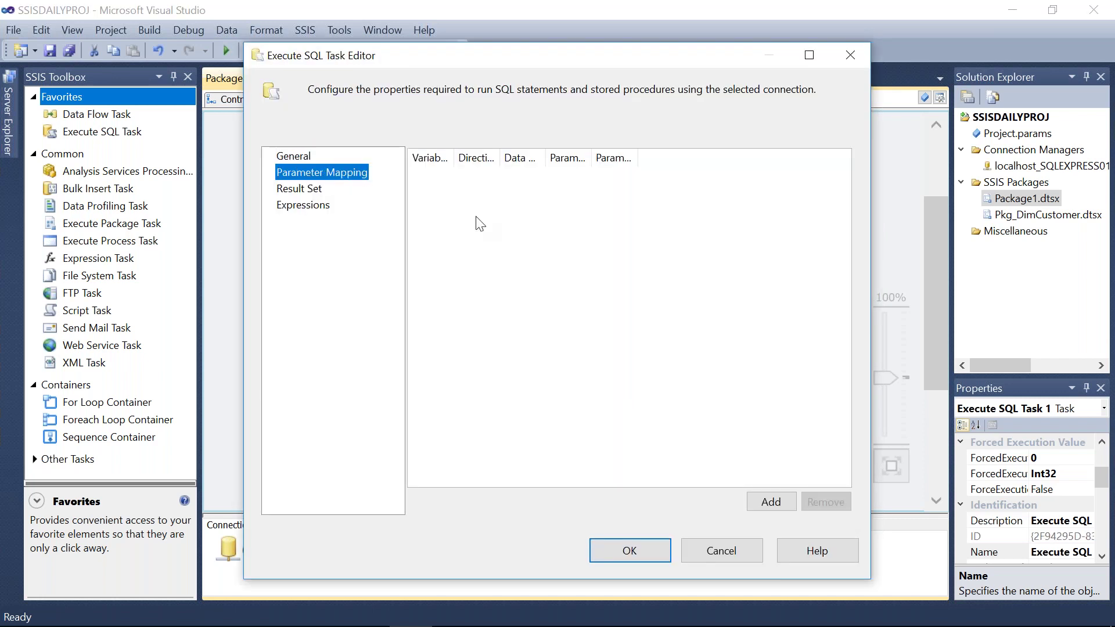
pyautogui.click(768, 504)
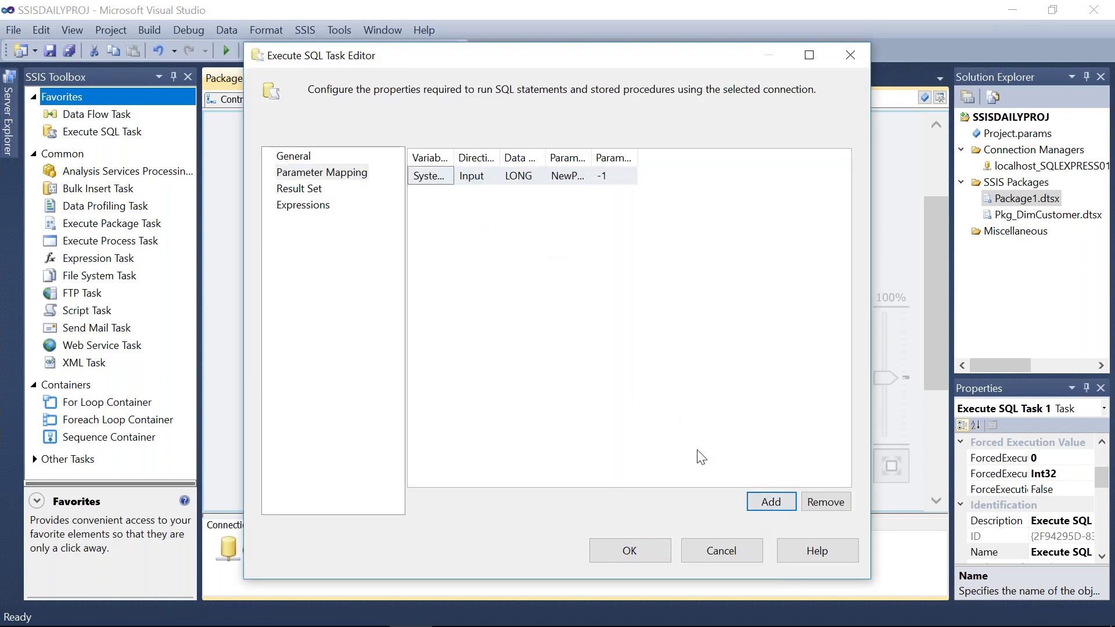
pyautogui.click(312, 191)
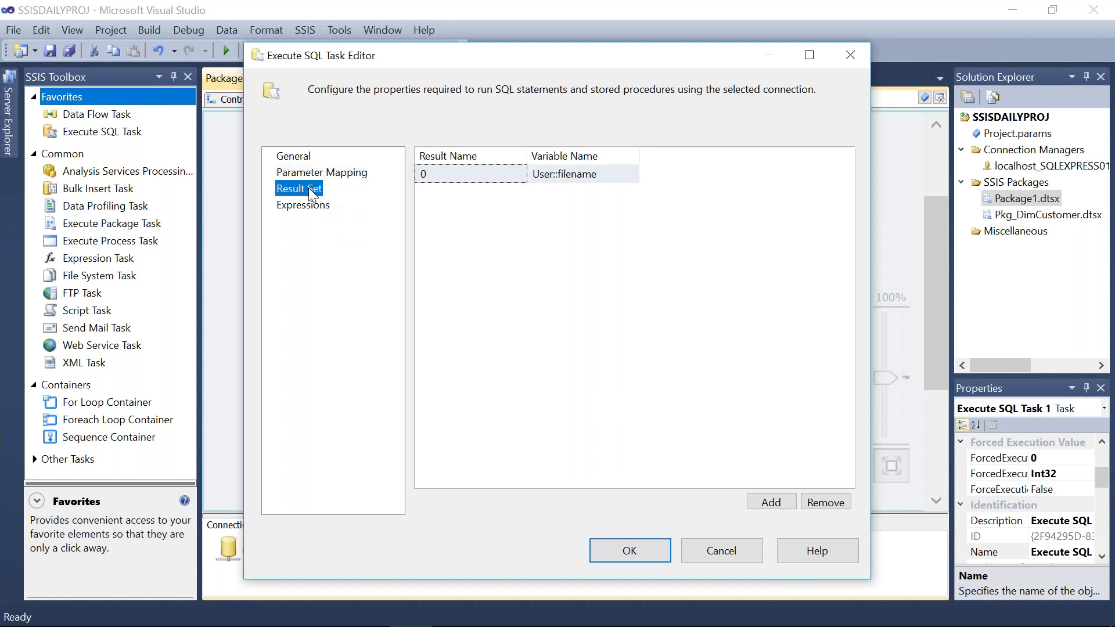
pyautogui.click(727, 542)
# Add a parameter mapping to Execute SQL Task 1 that uses the variable User::extract.
pyautogui.doubleClick(542, 286)
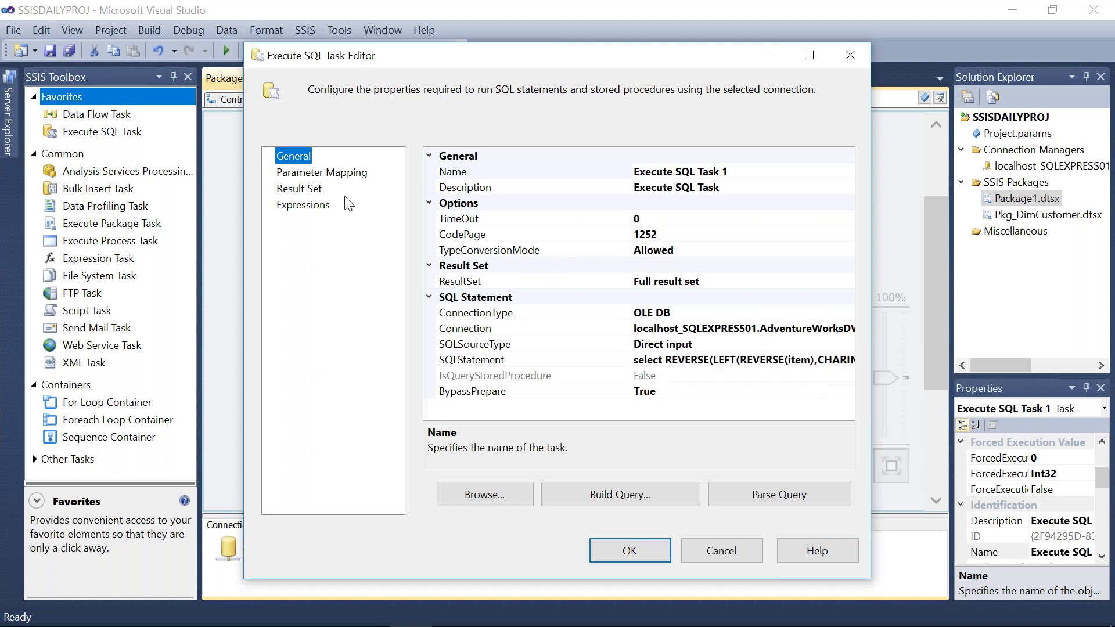
pyautogui.click(342, 175)
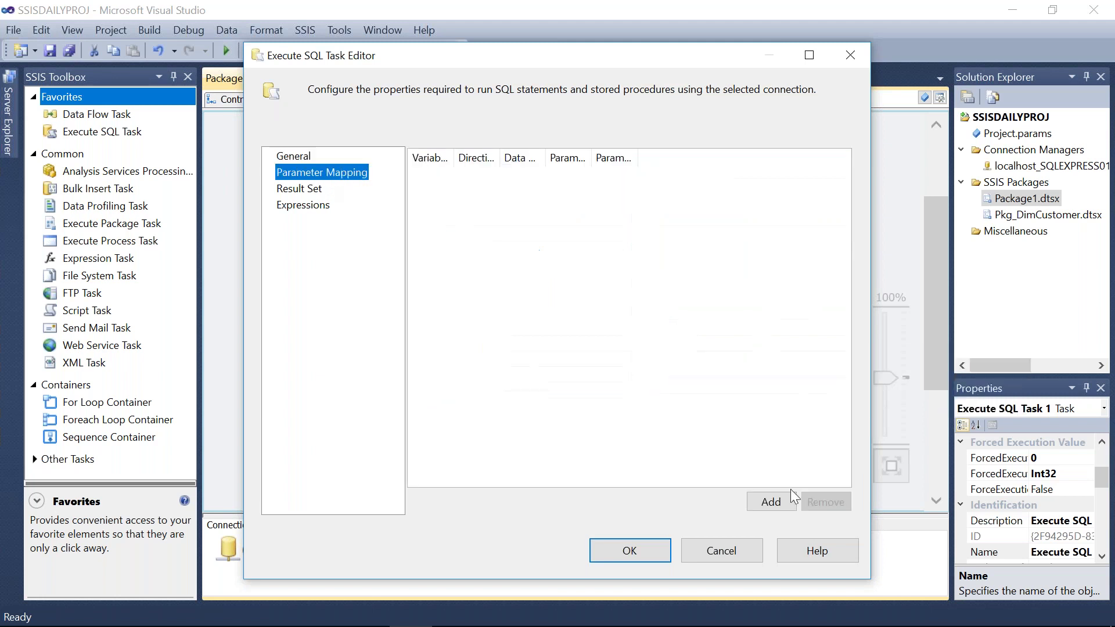
pyautogui.click(775, 500)
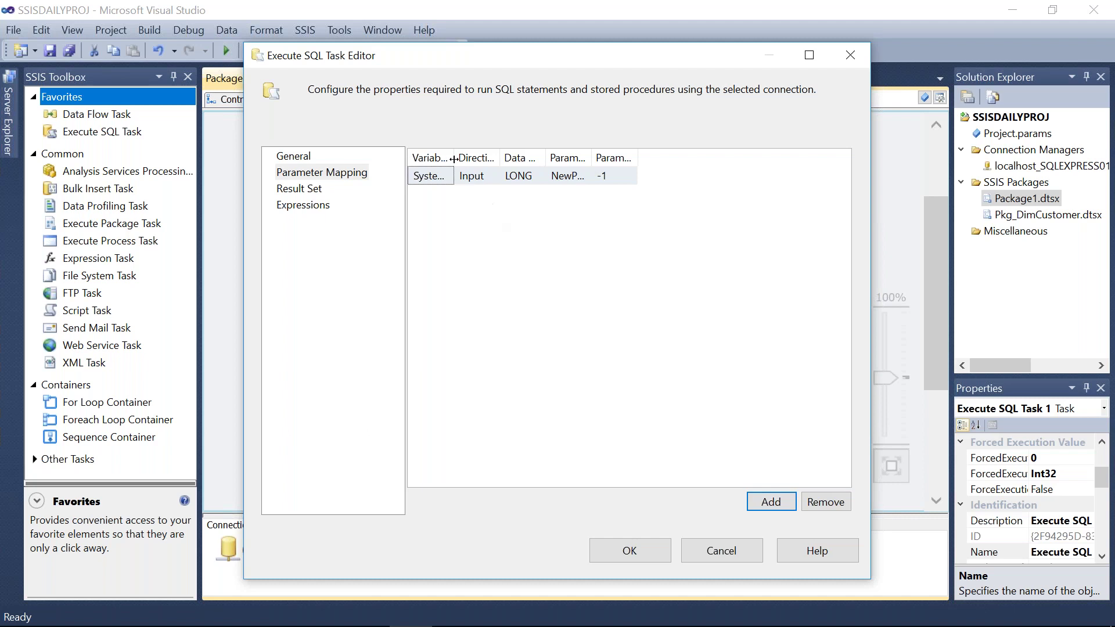
pyautogui.moveTo(454, 158); pyautogui.dragTo(601, 185)
pyautogui.click(598, 177)
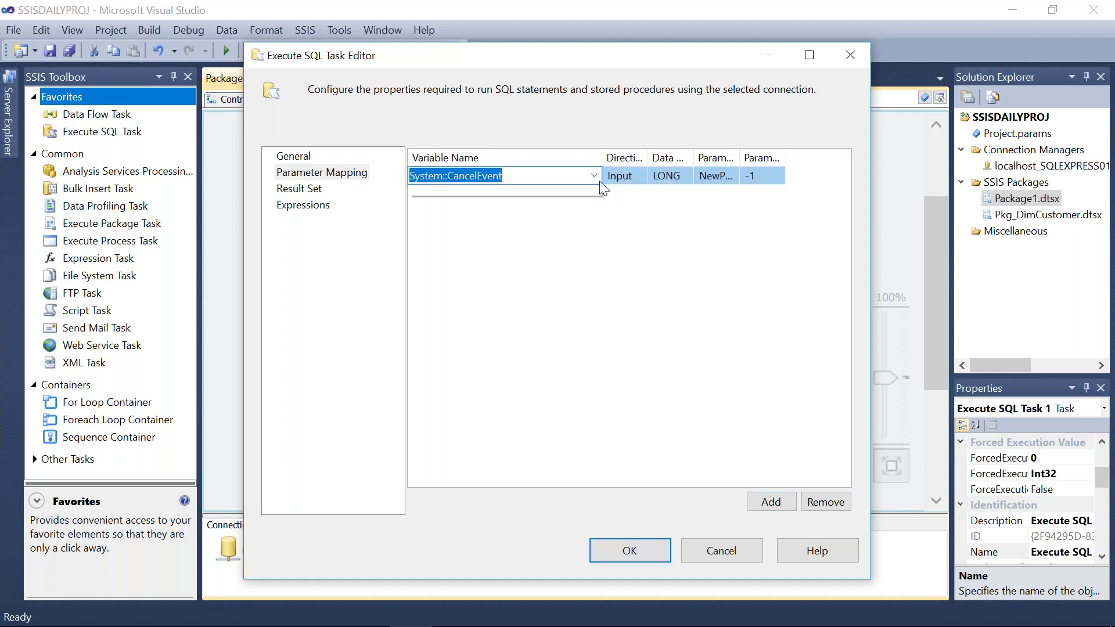
pyautogui.click(593, 175)
pyautogui.scroll(-3, 596, 291)
pyautogui.scroll(-5, 597, 294)
pyautogui.scroll(2, 467, 269)
pyautogui.scroll(-3, 523, 278)
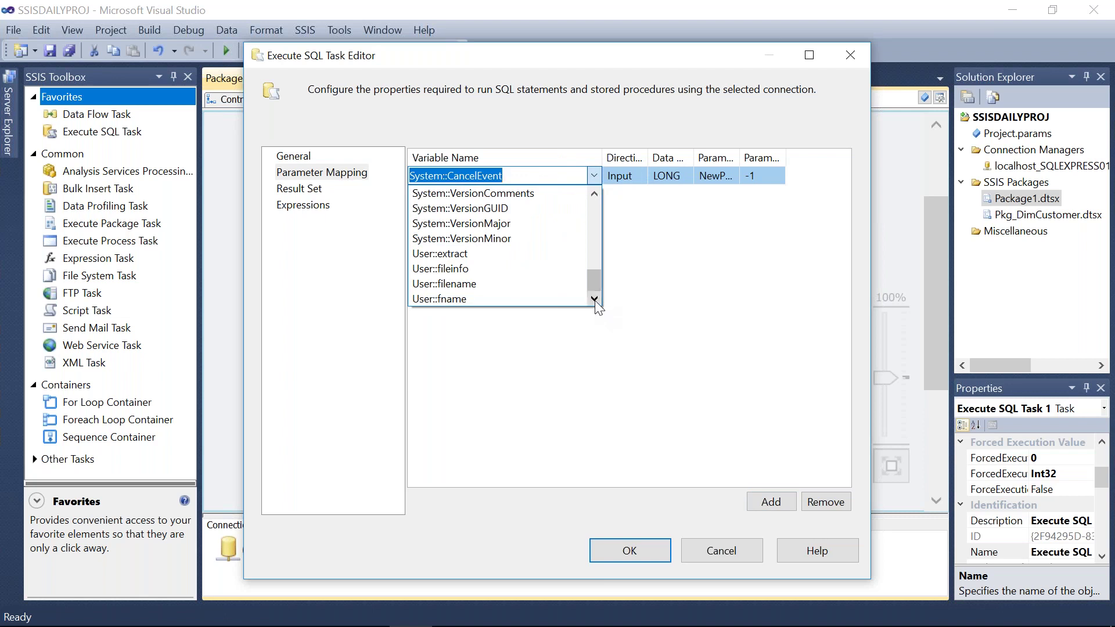
pyautogui.click(456, 254)
# Set the User::extract mapping's data type to NVARCHAR and its parameter name to 0, and accept the task changes.
pyautogui.click(689, 173)
pyautogui.click(689, 173)
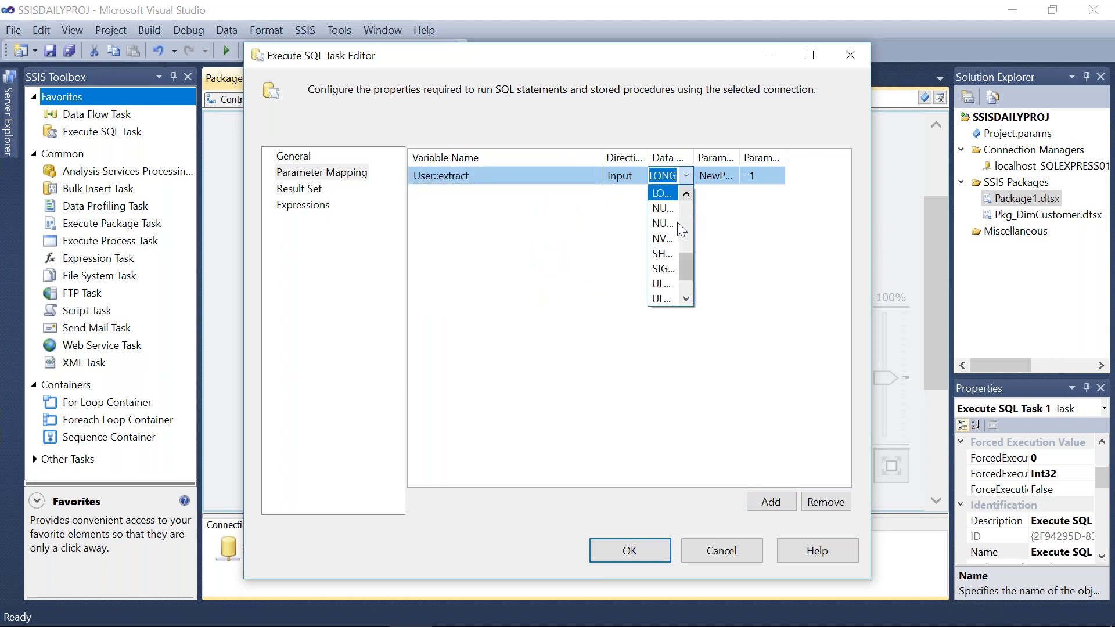
pyautogui.click(663, 238)
pyautogui.click(722, 182)
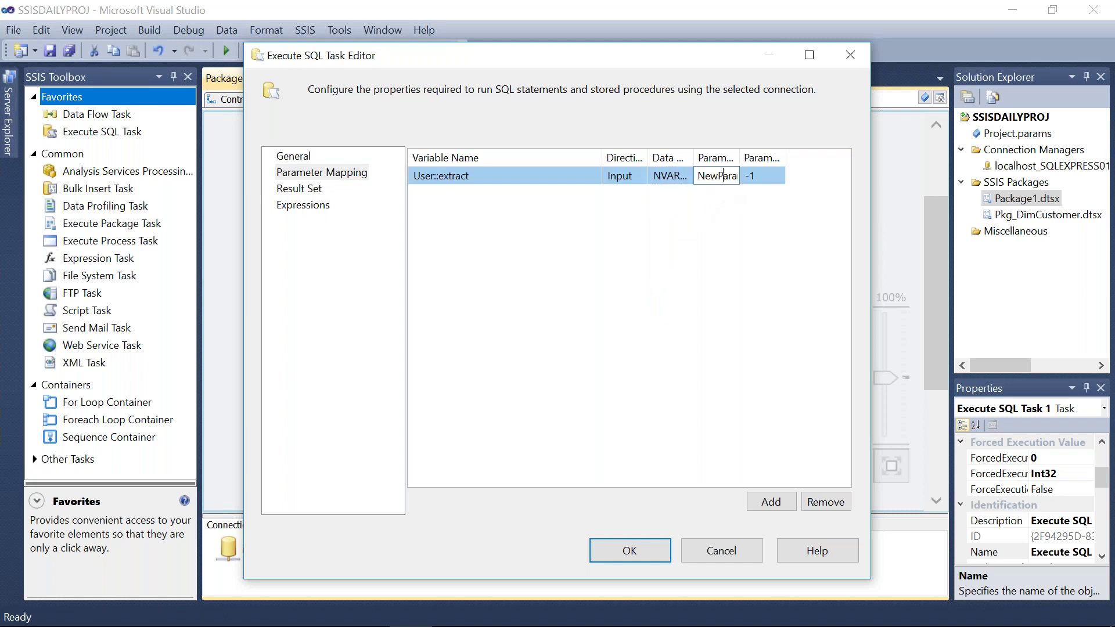
pyautogui.doubleClick(718, 176)
pyautogui.write('0')
pyautogui.click(631, 551)
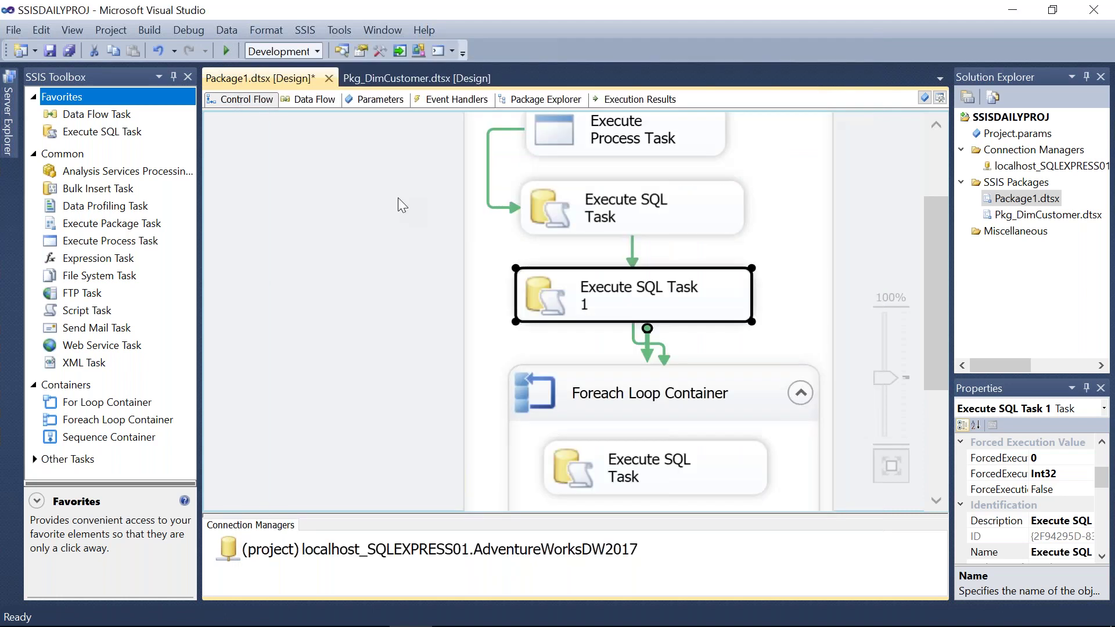
# Run Package1 in debug mode and check the execution status of the Foreach Loop Container and its inner task.
pyautogui.click(401, 204)
pyautogui.click(225, 52)
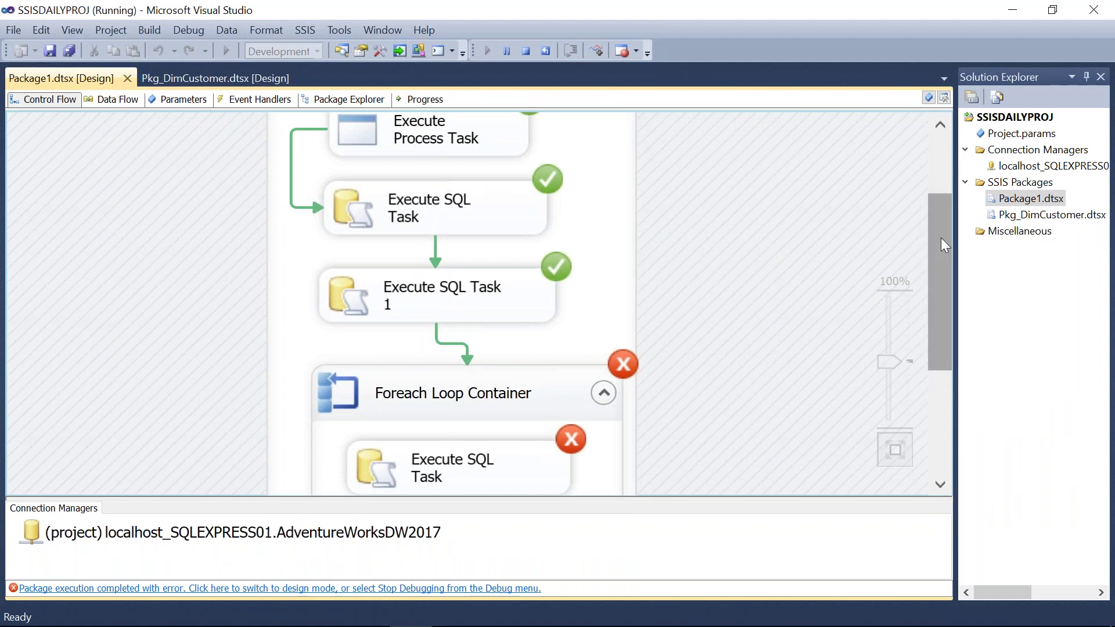
pyautogui.moveTo(946, 250); pyautogui.dragTo(958, 281)
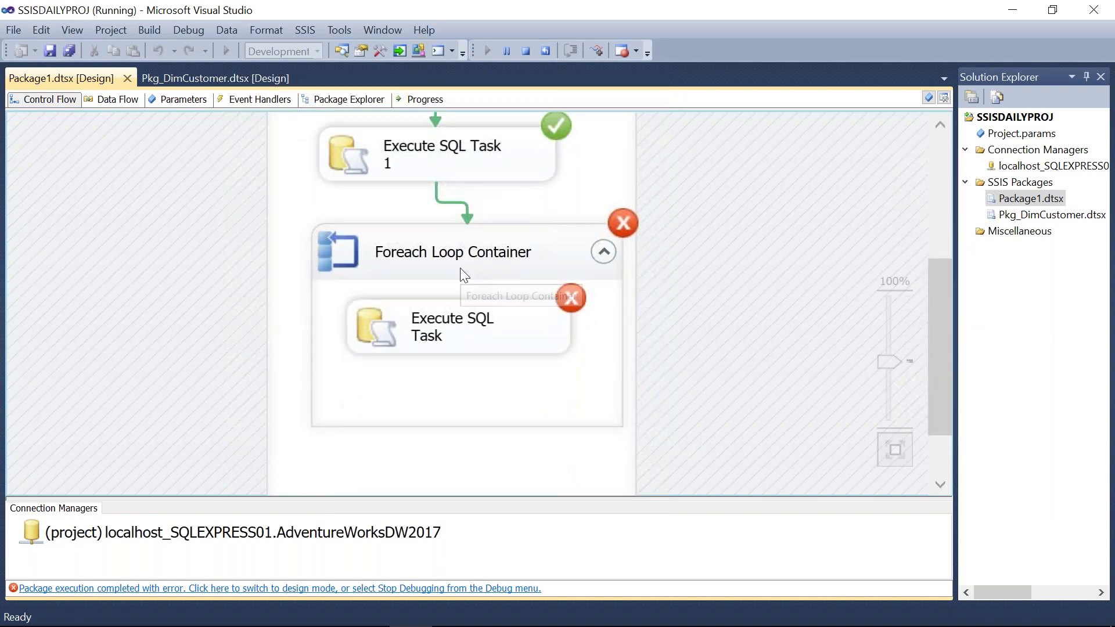
# Copy the error message of the Execute SQL Task inside the Foreach Loop Container from the execution progress log.
pyautogui.click(426, 101)
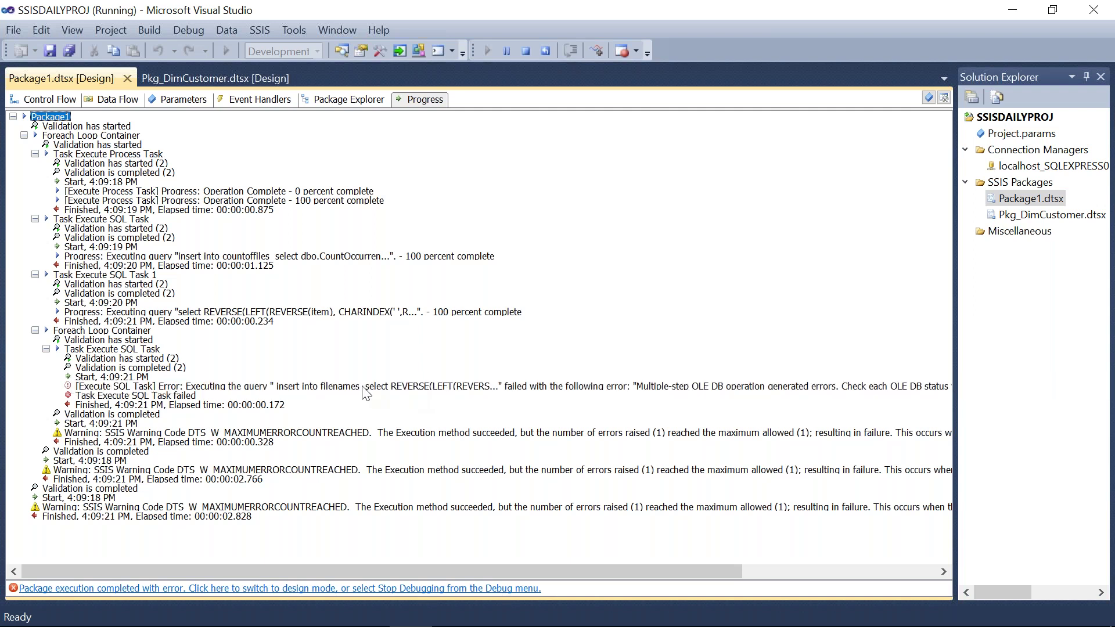
pyautogui.click(382, 389)
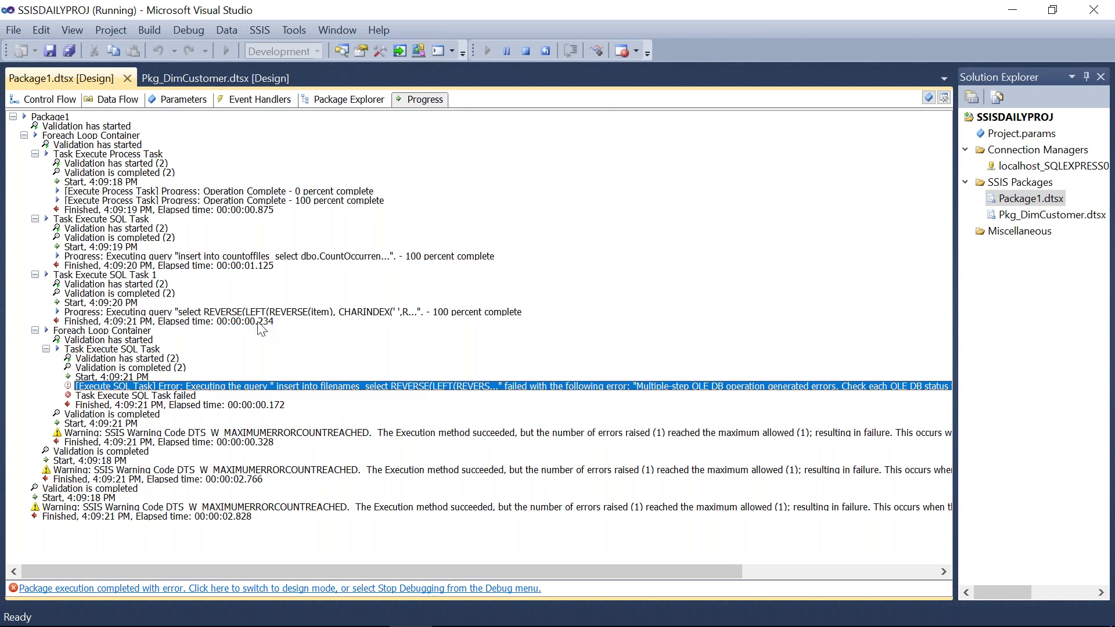
pyautogui.rightClick(323, 390)
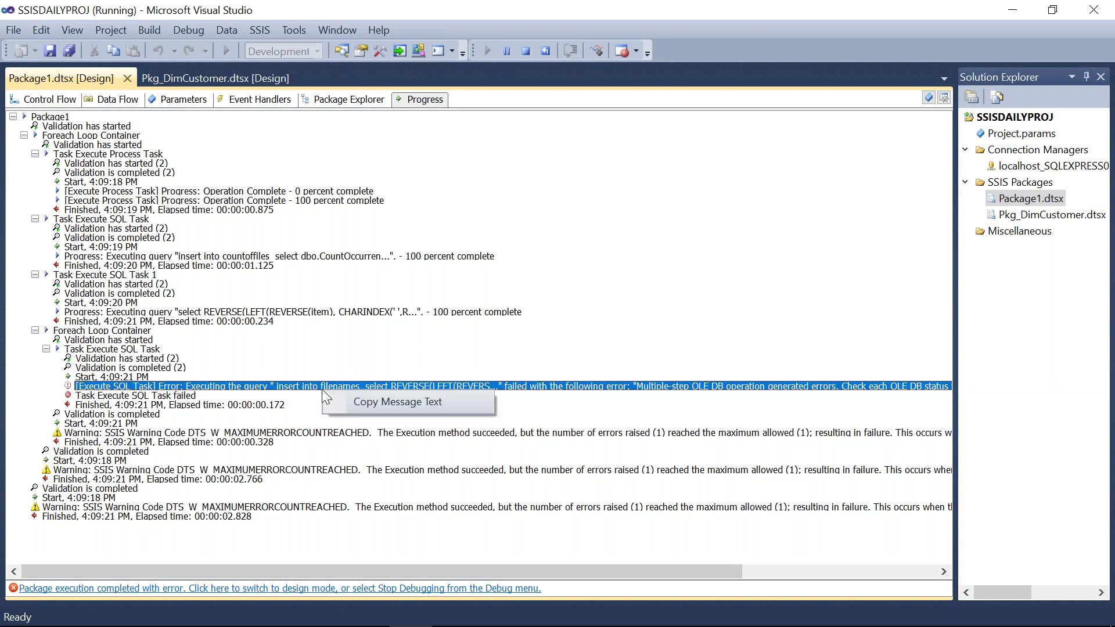
pyautogui.click(372, 402)
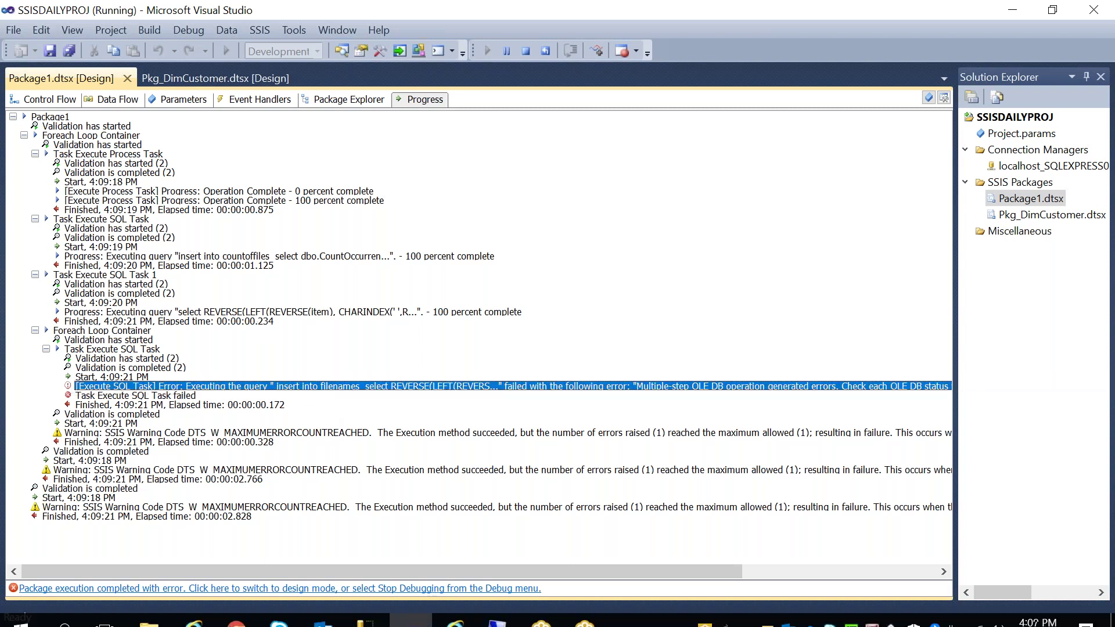
# Switch to SQL Server Management Studio, replace the contents of SQLQuery8 with the copied error message, and break it into separate lines for reading.
pyautogui.click(367, 620)
pyautogui.hotkey('ctrl', 'a')
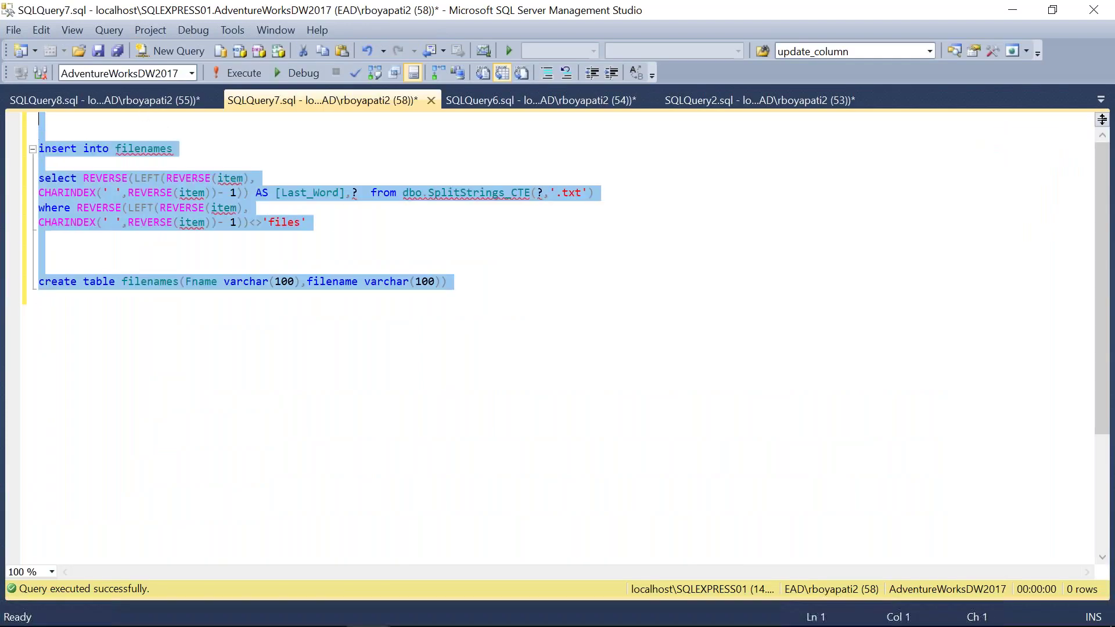
pyautogui.click(139, 102)
pyautogui.hotkey('ctrl', 'a')
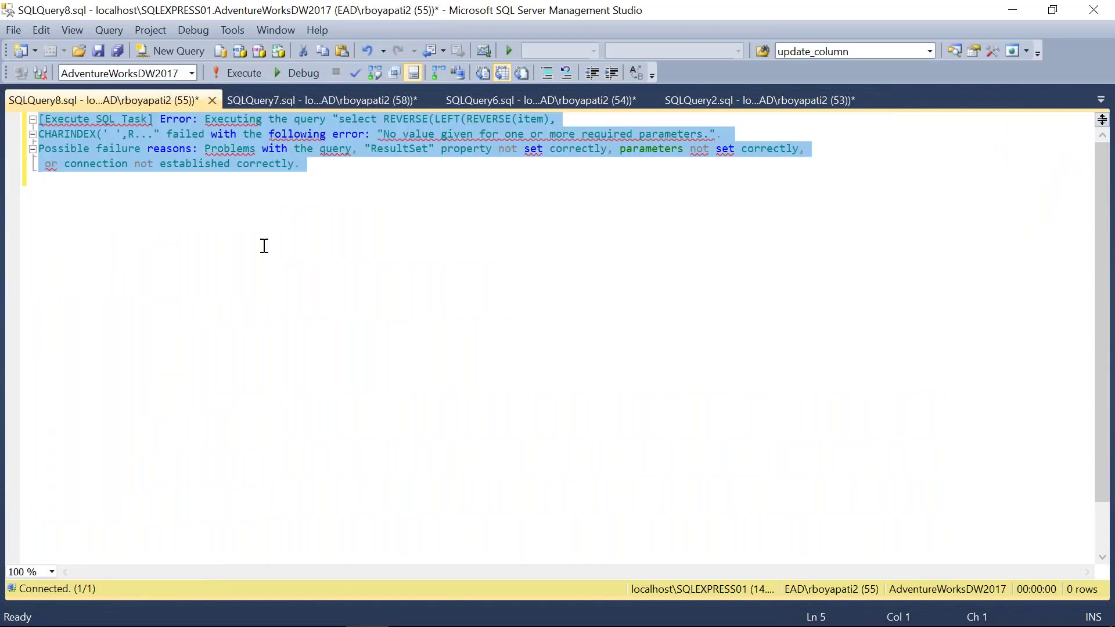
pyautogui.hotkey('ctrl', 'v')
pyautogui.click(449, 161)
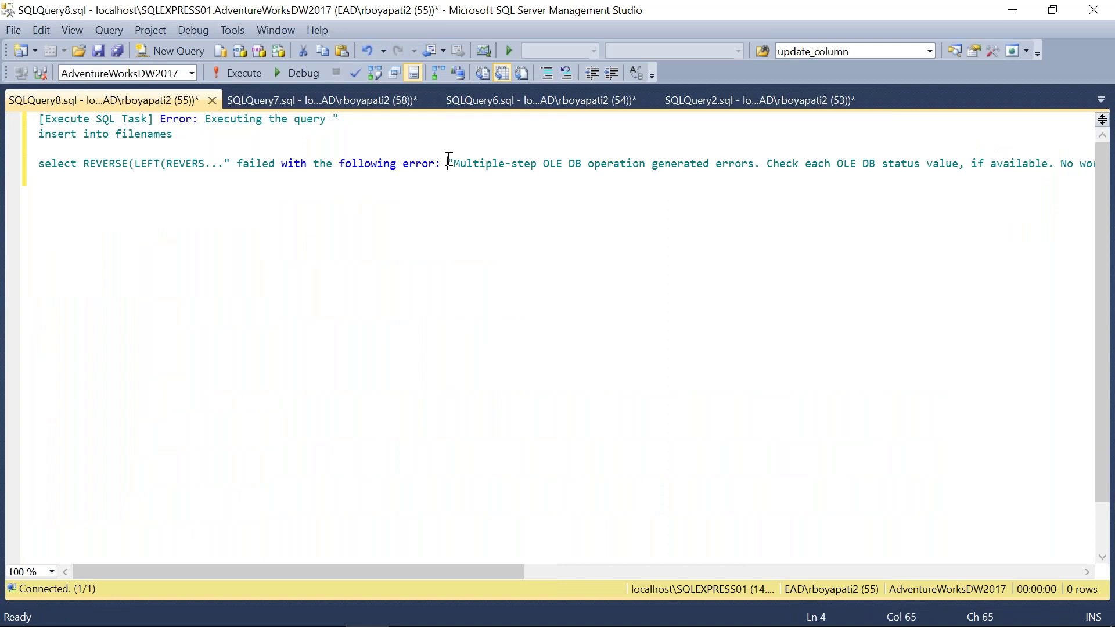
pyautogui.press('Return')
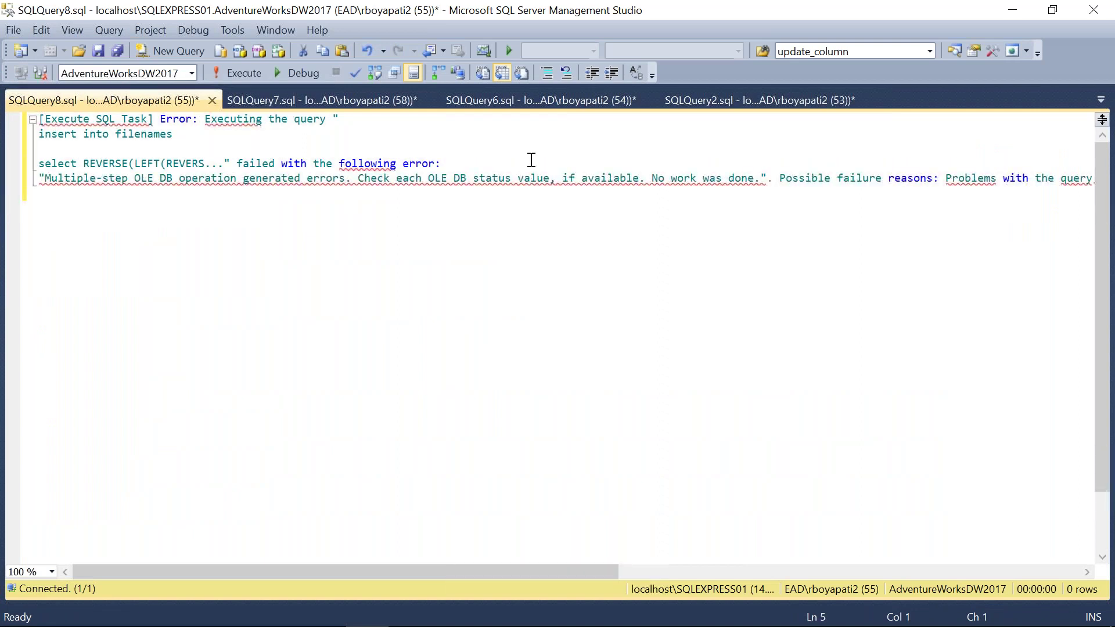
pyautogui.click(778, 177)
pyautogui.press('Return')
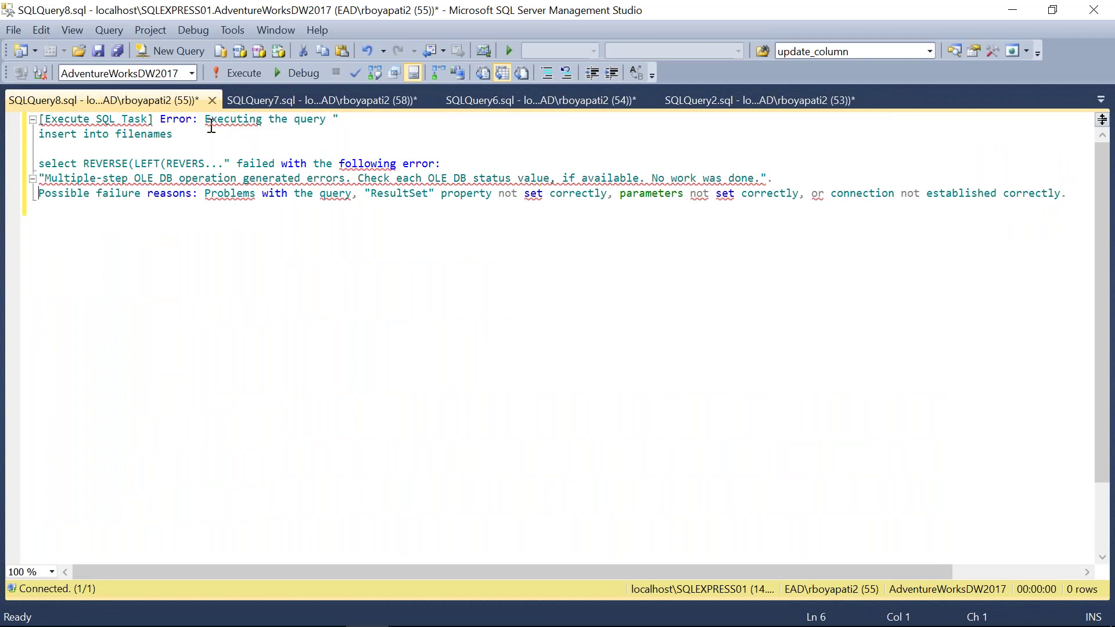
pyautogui.moveTo(207, 120); pyautogui.dragTo(325, 121)
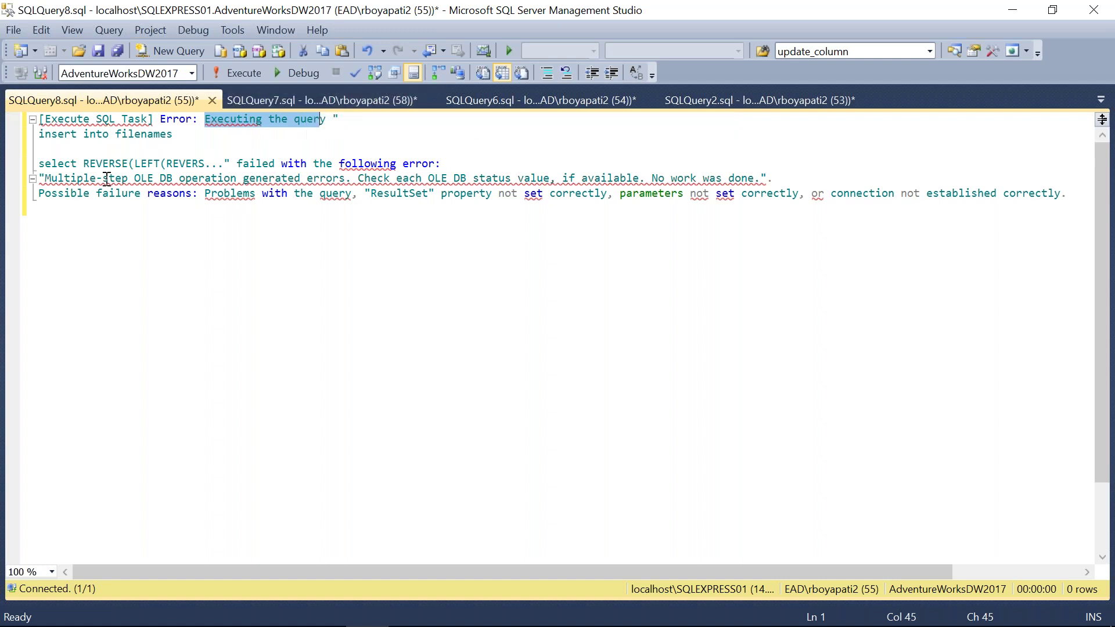
pyautogui.moveTo(96, 178); pyautogui.dragTo(356, 176)
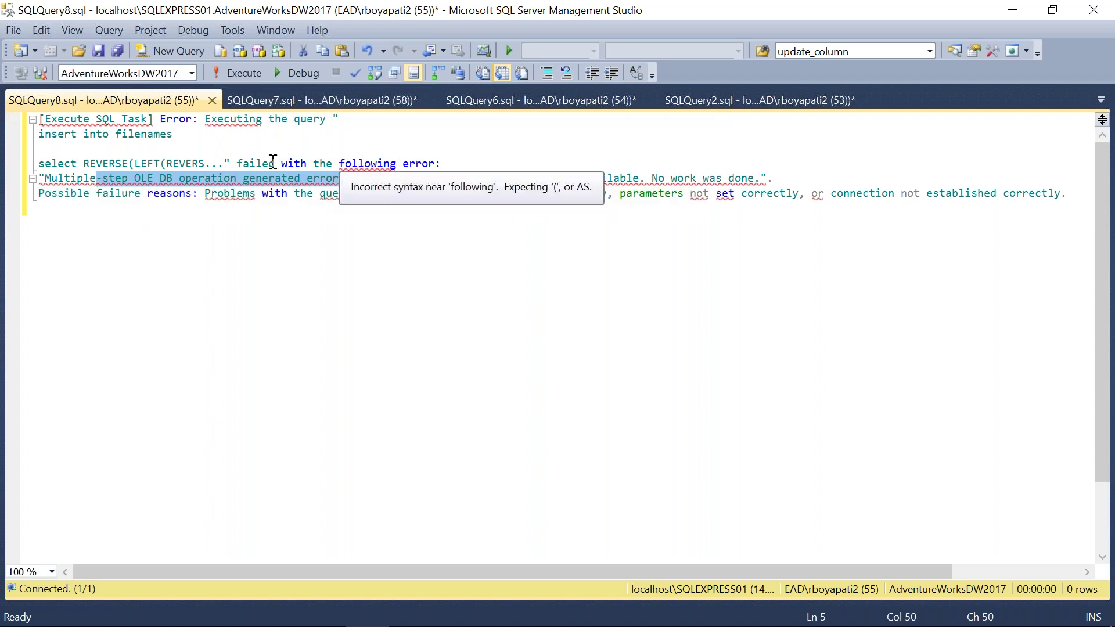
pyautogui.click(196, 160)
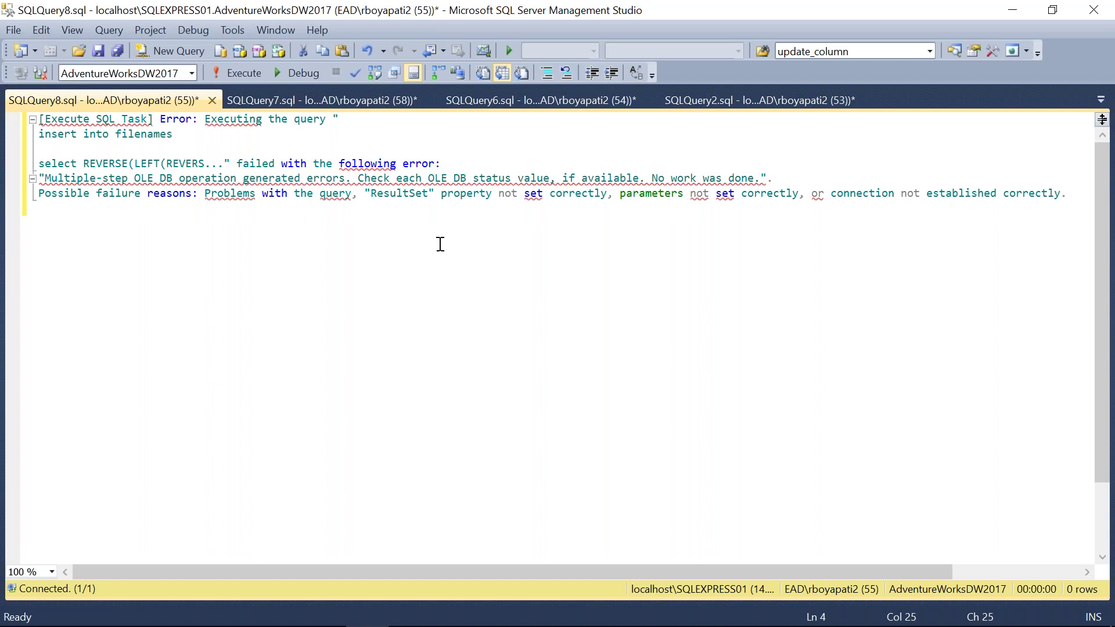
# Switch back to Visual Studio, return to Package1's control flow, and stop debugging the package.
pyautogui.moveTo(475, 590)
pyautogui.click(418, 608)
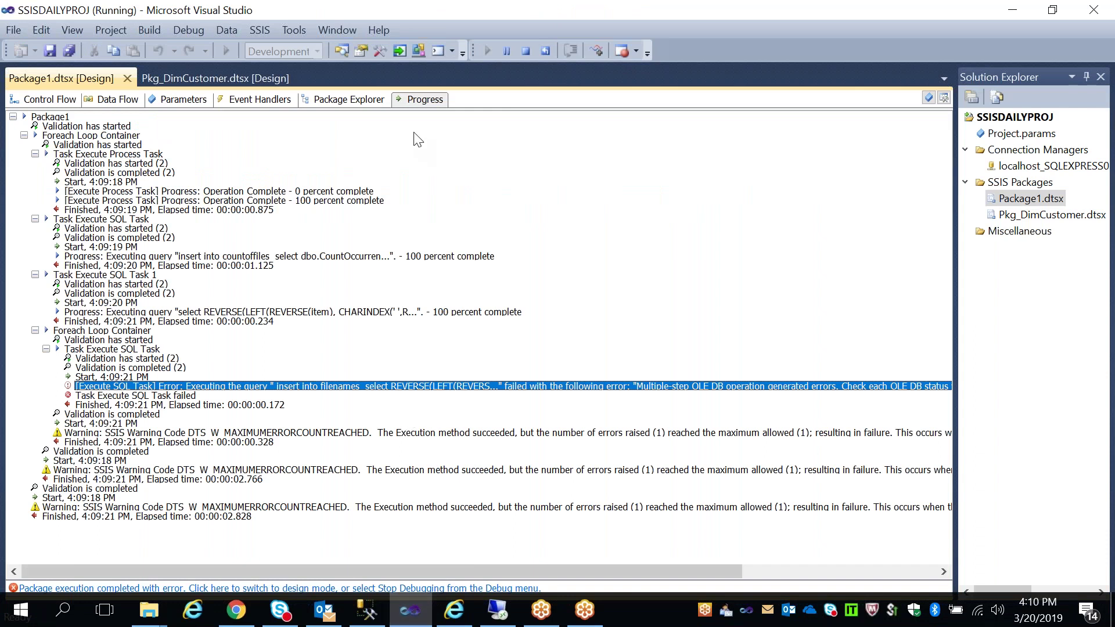
pyautogui.click(43, 99)
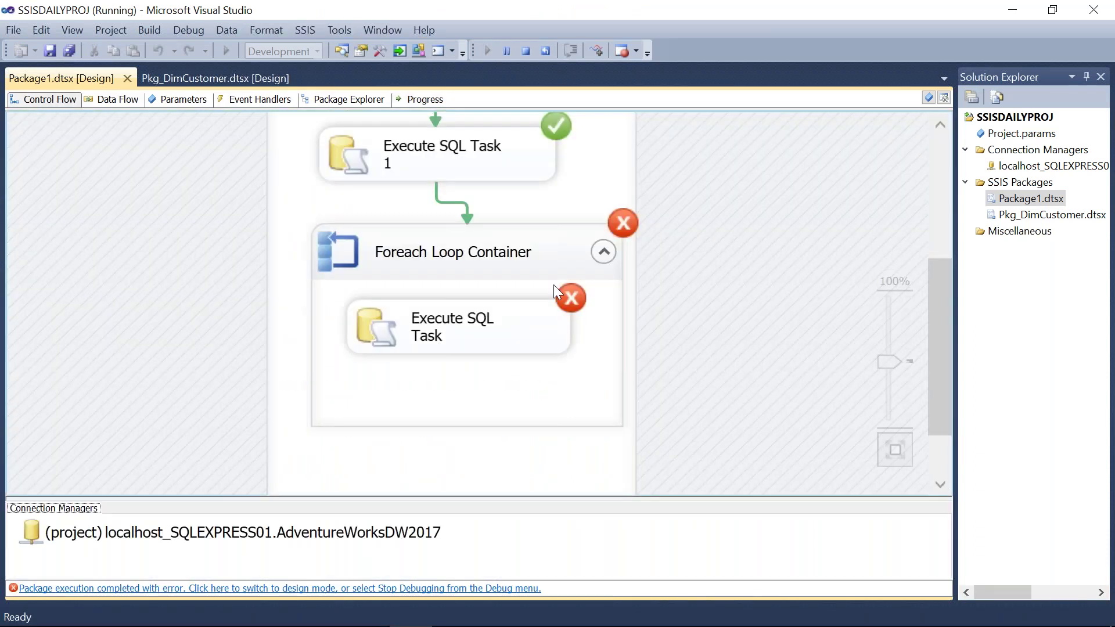
pyautogui.click(526, 51)
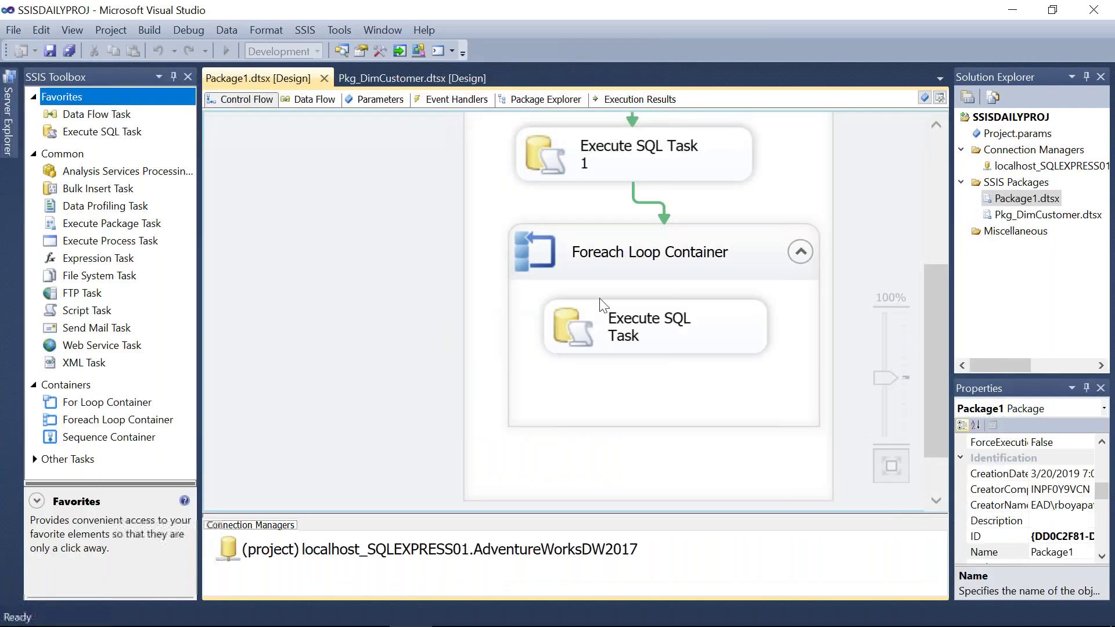
# Copy the SQL statement of the Execute SQL Task inside the Foreach Loop Container and paste it over the contents of SQLQuery8 in SQL Server Management Studio.
pyautogui.moveTo(932, 313); pyautogui.dragTo(945, 285)
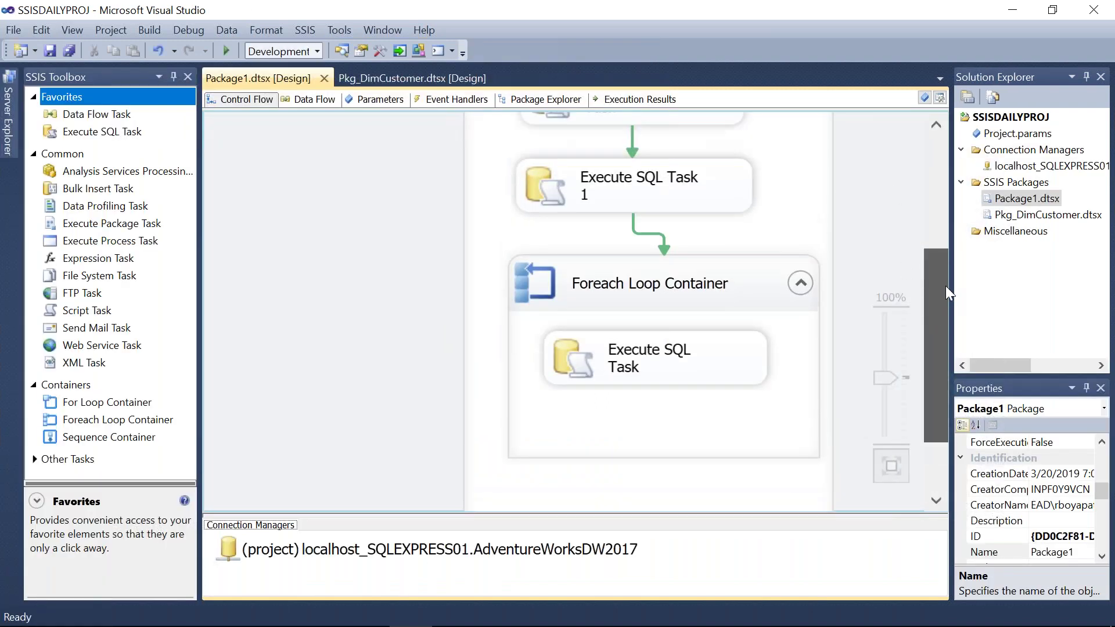
pyautogui.doubleClick(566, 389)
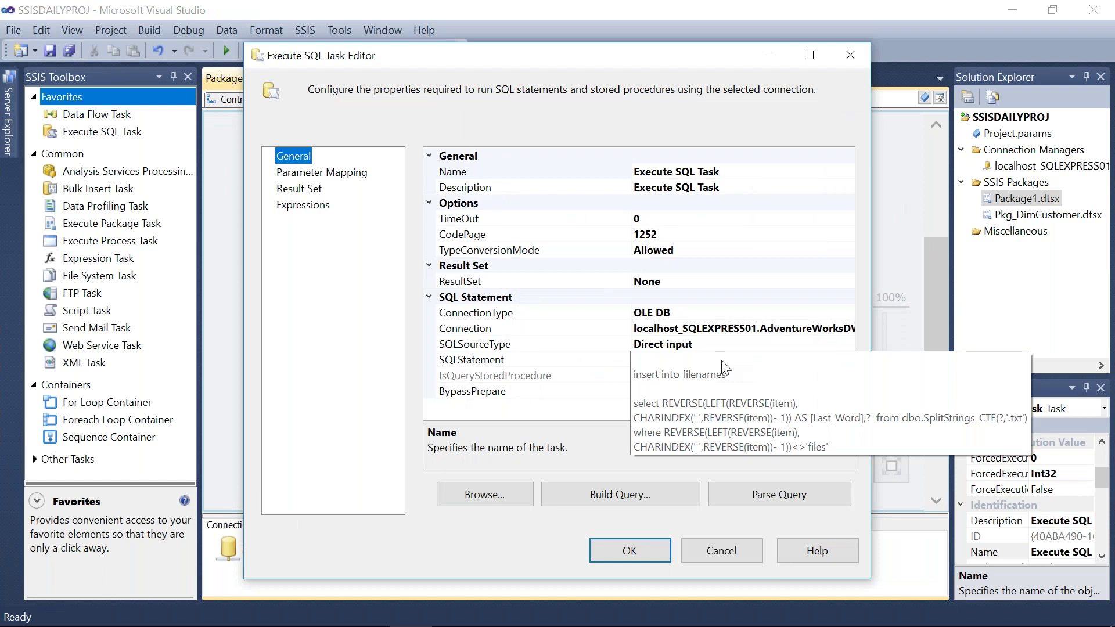
pyautogui.click(724, 359)
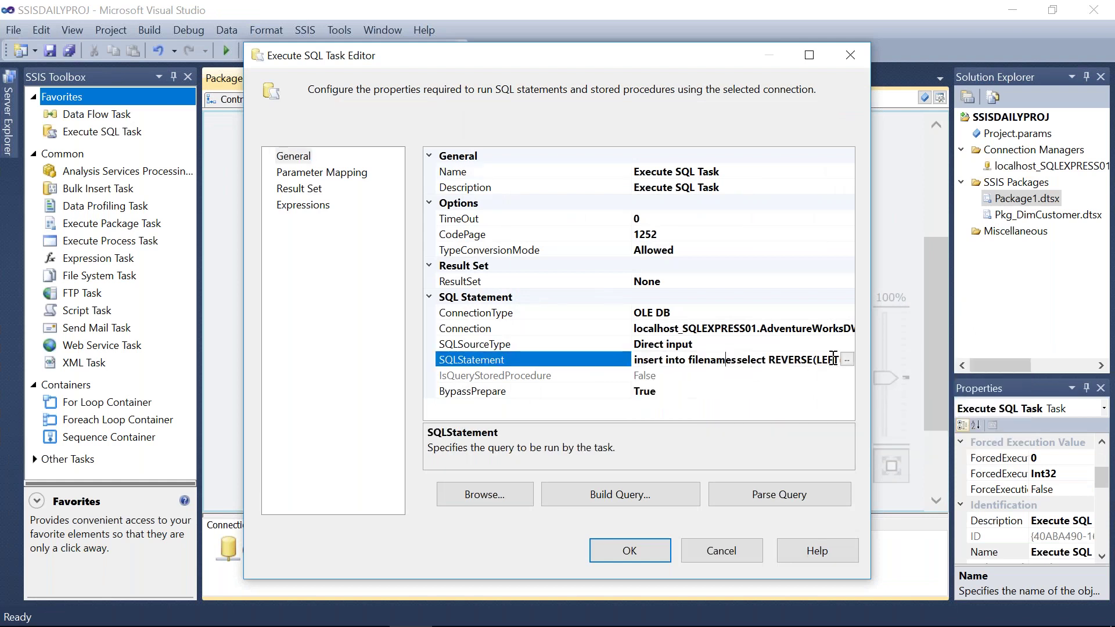
pyautogui.click(847, 360)
pyautogui.hotkey('ctrl', 'c')
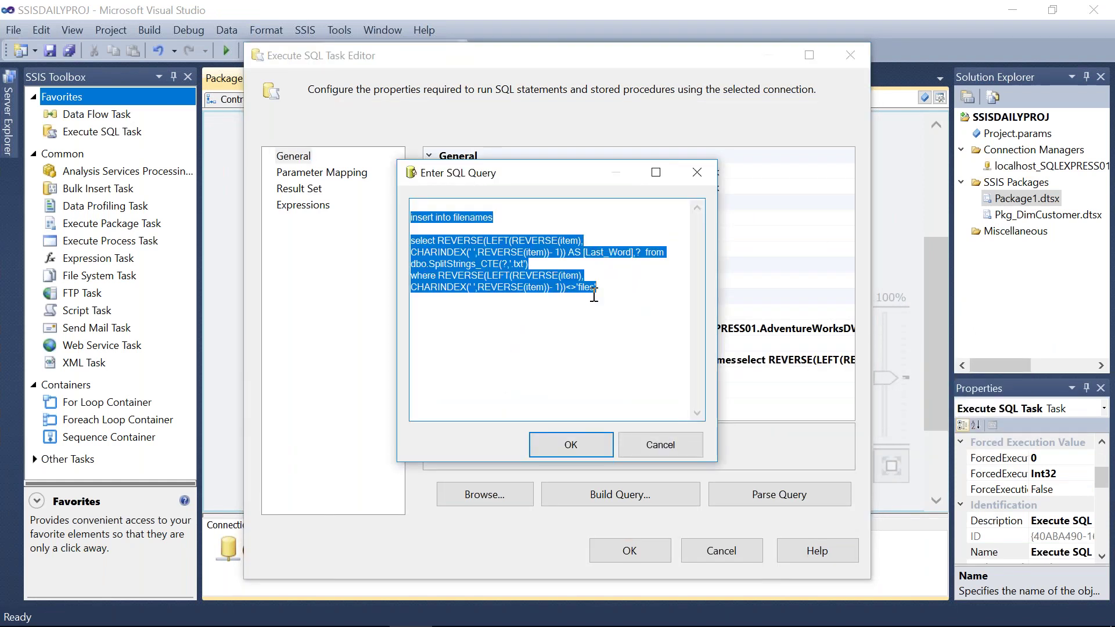
pyautogui.click(367, 609)
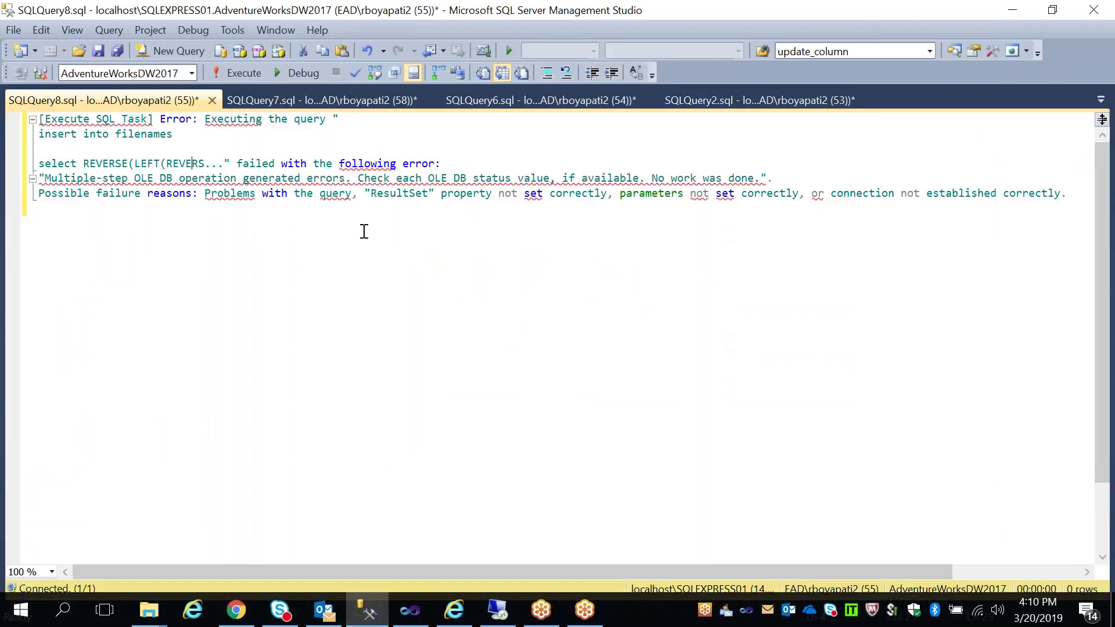
pyautogui.click(503, 296)
pyautogui.hotkey('ctrl', 'a')
pyautogui.hotkey('ctrl', 'v')
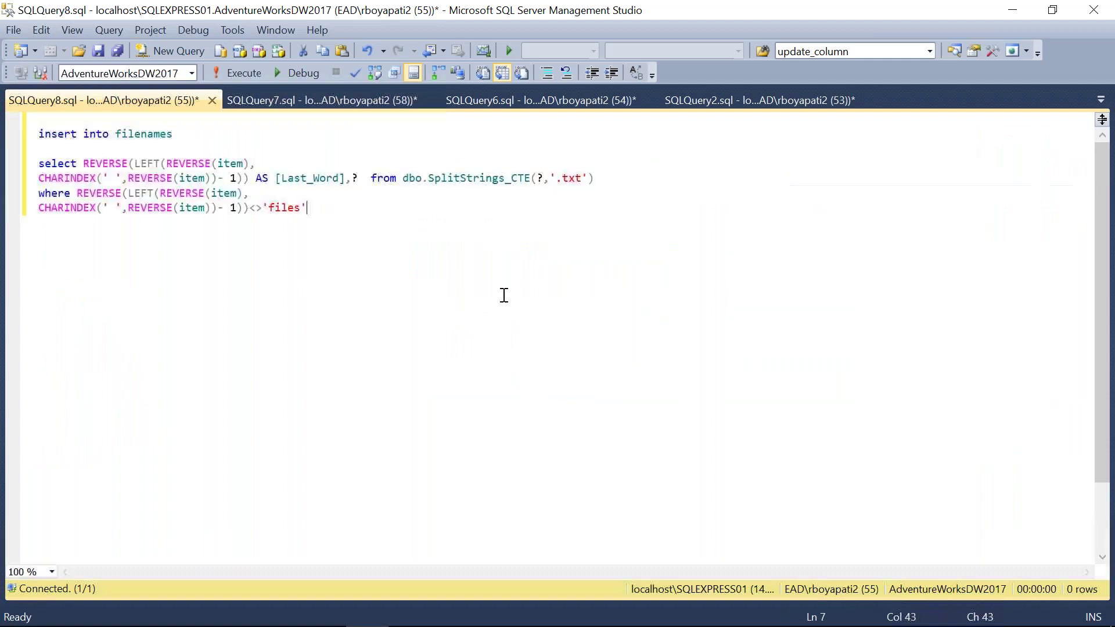
# Replace the ? placeholder after [Last_Word] in the SQLQuery8 select list with the literal 'Employee.zip'.
pyautogui.click(360, 177)
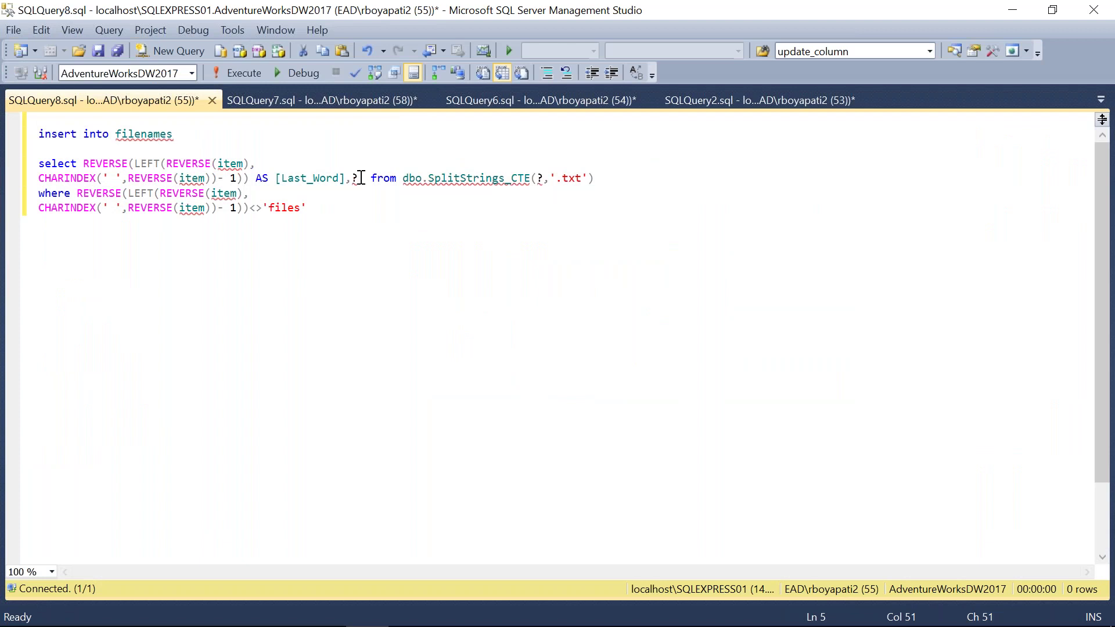
pyautogui.click(372, 100)
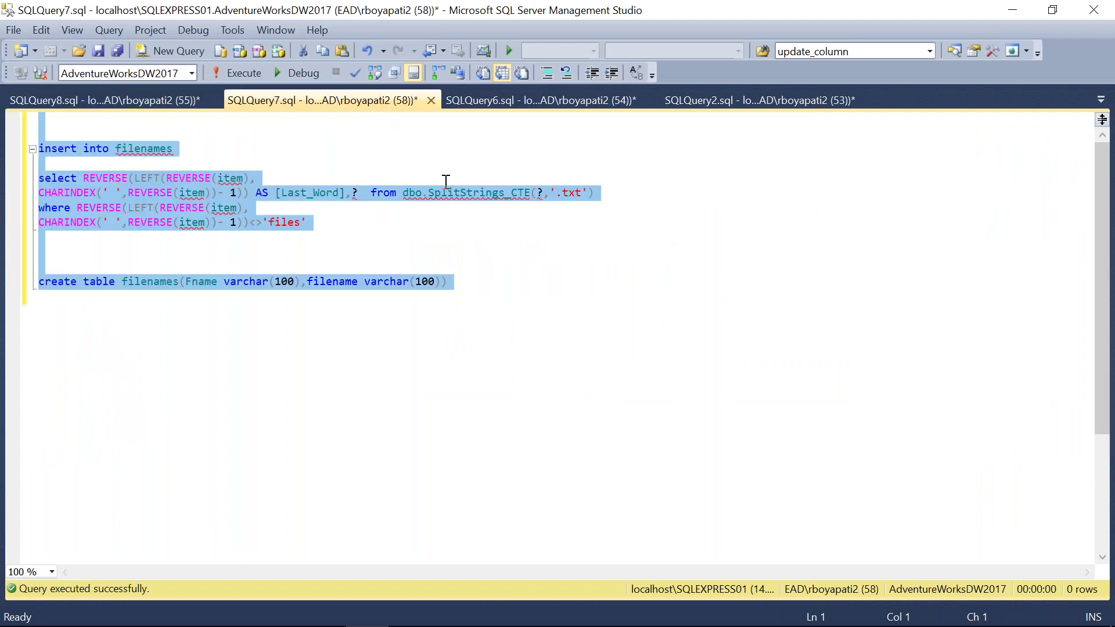
pyautogui.click(172, 102)
pyautogui.press('BackSpace')
pyautogui.write("''")
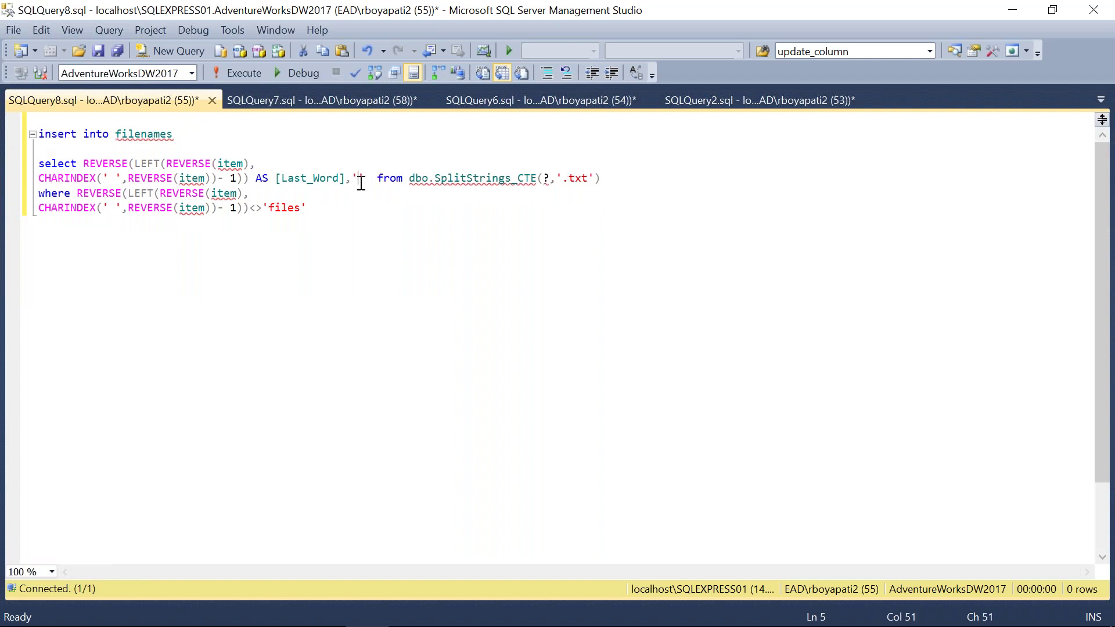
pyautogui.write('sta')
pyautogui.press('BackSpace')
pyautogui.press('BackSpace')
pyautogui.press('BackSpace')
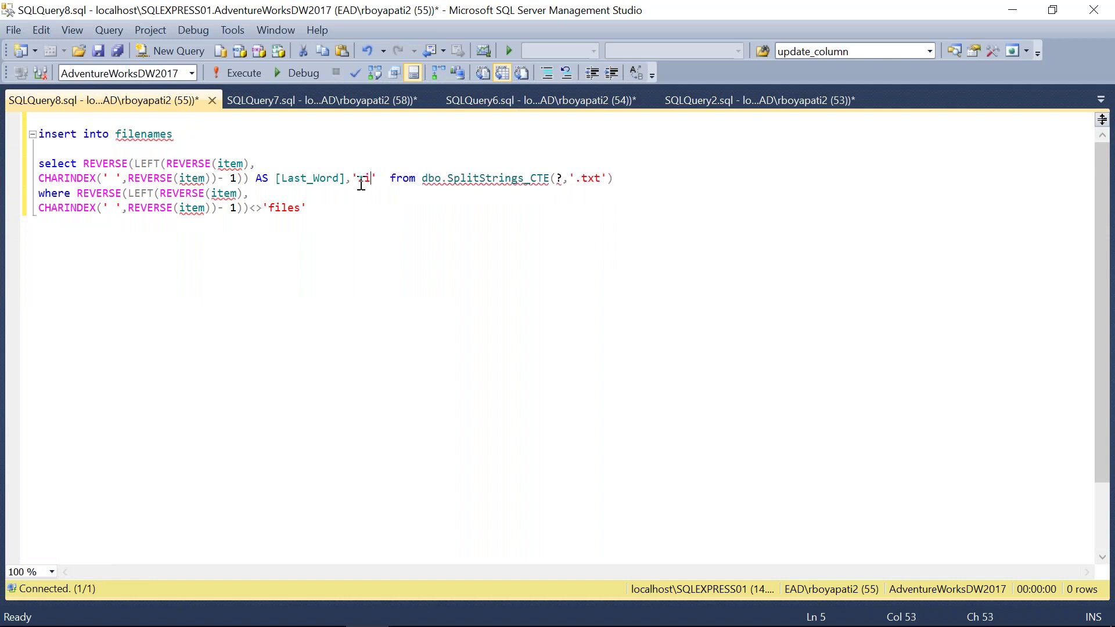
pyautogui.write('Employee')
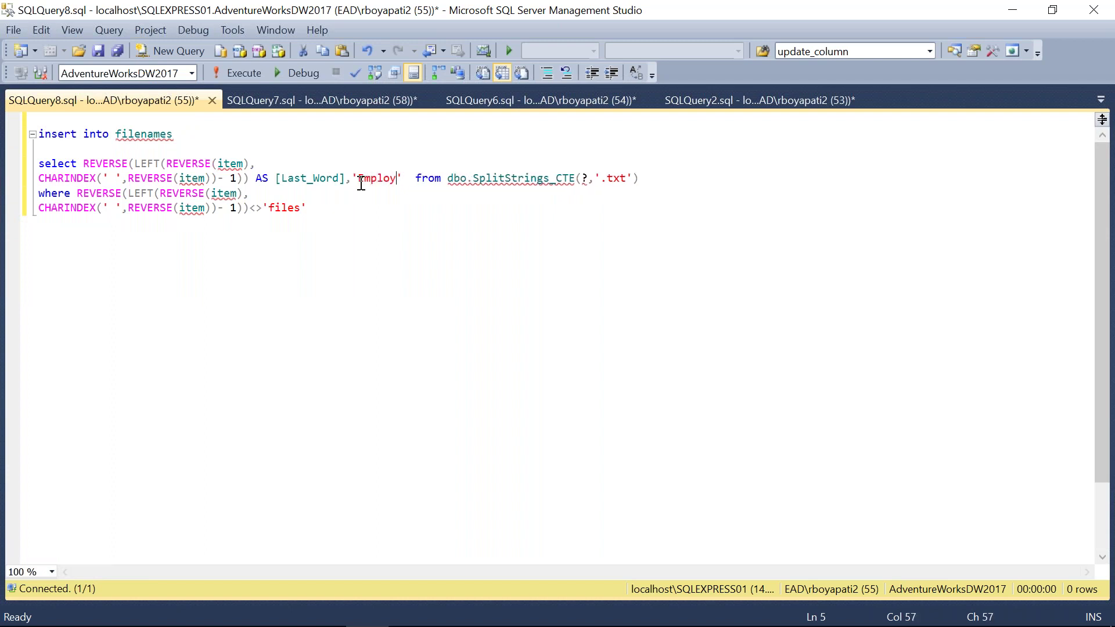
pyautogui.write('.zip')
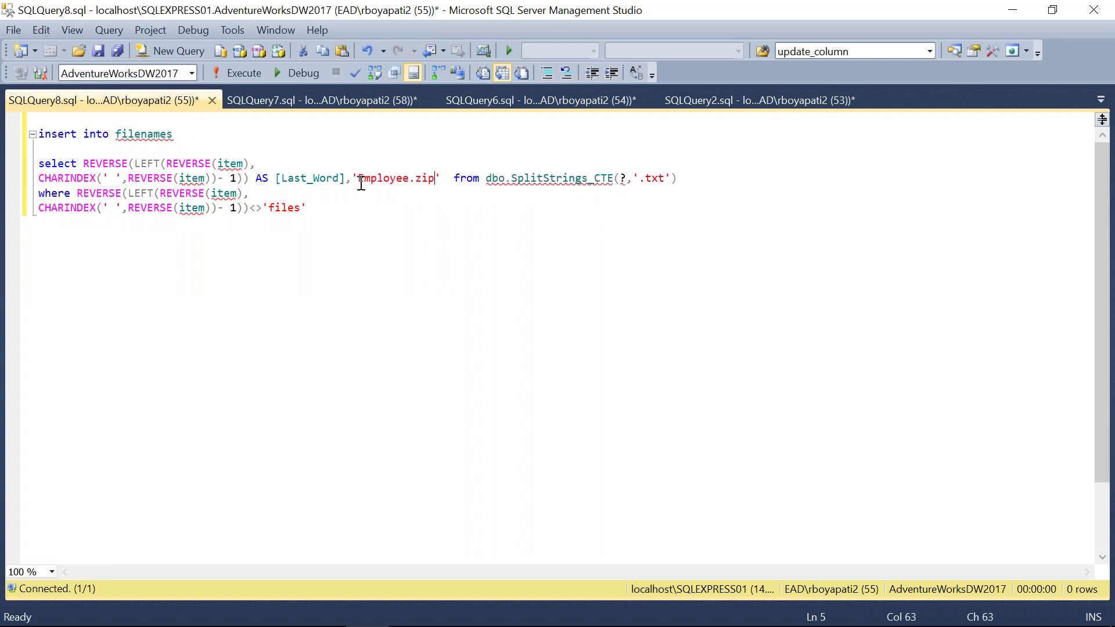
pyautogui.press('Right')
pyautogui.press('Right')
pyautogui.press('Right')
pyautogui.press('Right')
pyautogui.press('Right')
pyautogui.press('Right')
pyautogui.press('Right')
pyautogui.press('Right')
pyautogui.press('Right')
pyautogui.press('Right')
pyautogui.press('Right')
pyautogui.press('Right')
pyautogui.press('Right')
pyautogui.press('Right')
pyautogui.press('Right')
pyautogui.press('Right')
pyautogui.press('Right')
pyautogui.press('Right')
pyautogui.press('Right')
pyautogui.press('Right')
# Add the query "select * from f" below the drop table statement in SQLQuery2 and execute only that query.
pyautogui.click(353, 98)
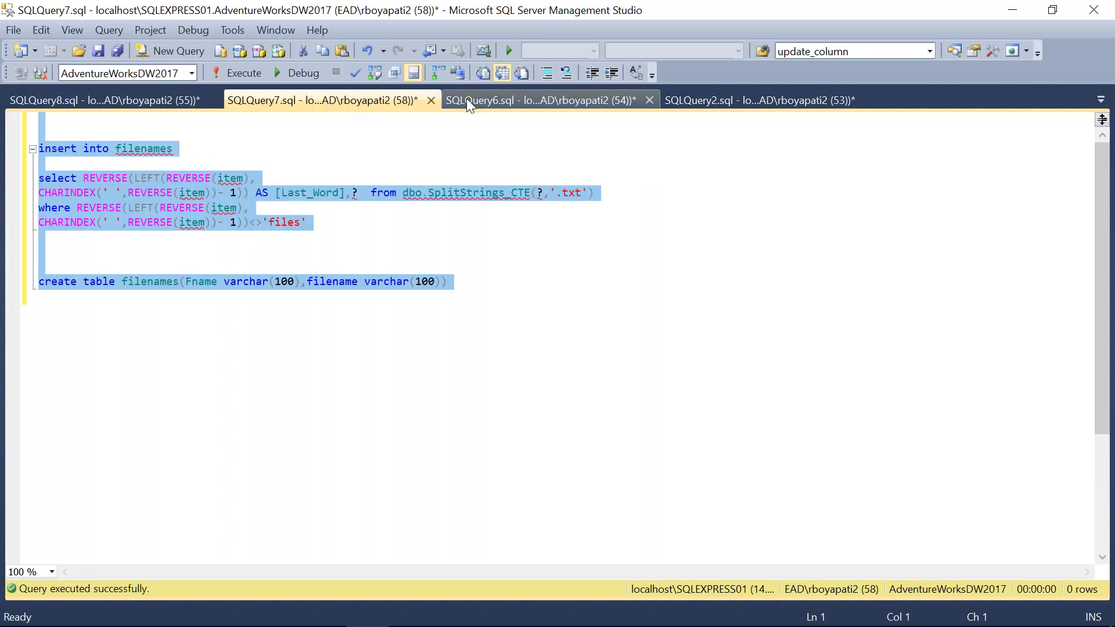
pyautogui.click(465, 99)
pyautogui.click(701, 101)
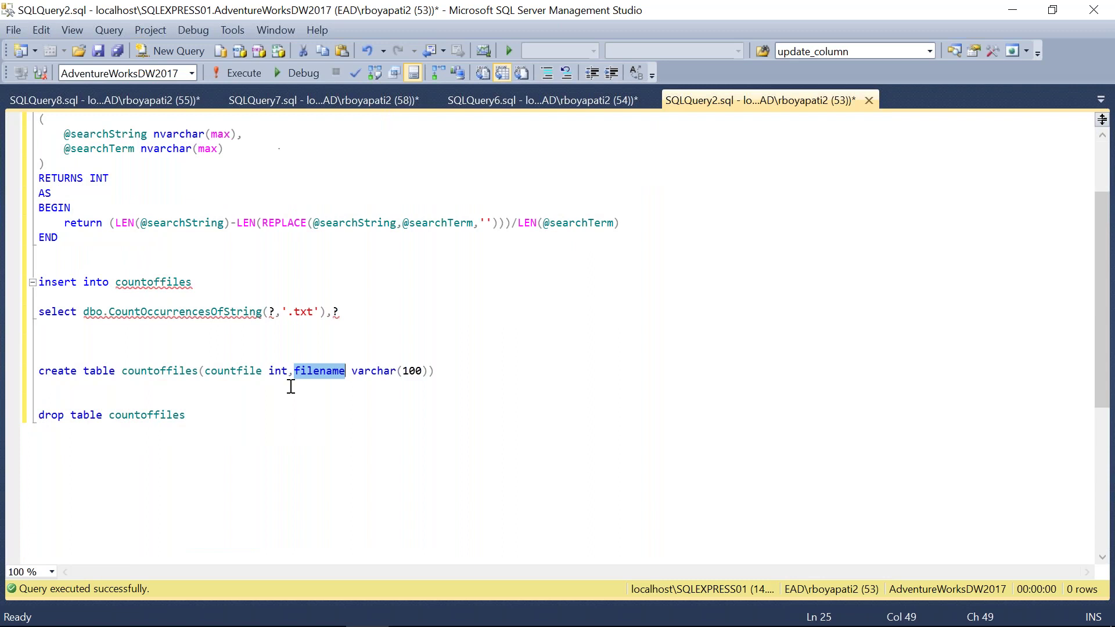
pyautogui.click(213, 425)
pyautogui.press('Return')
pyautogui.press('Return')
pyautogui.press('Return')
pyautogui.write('sele')
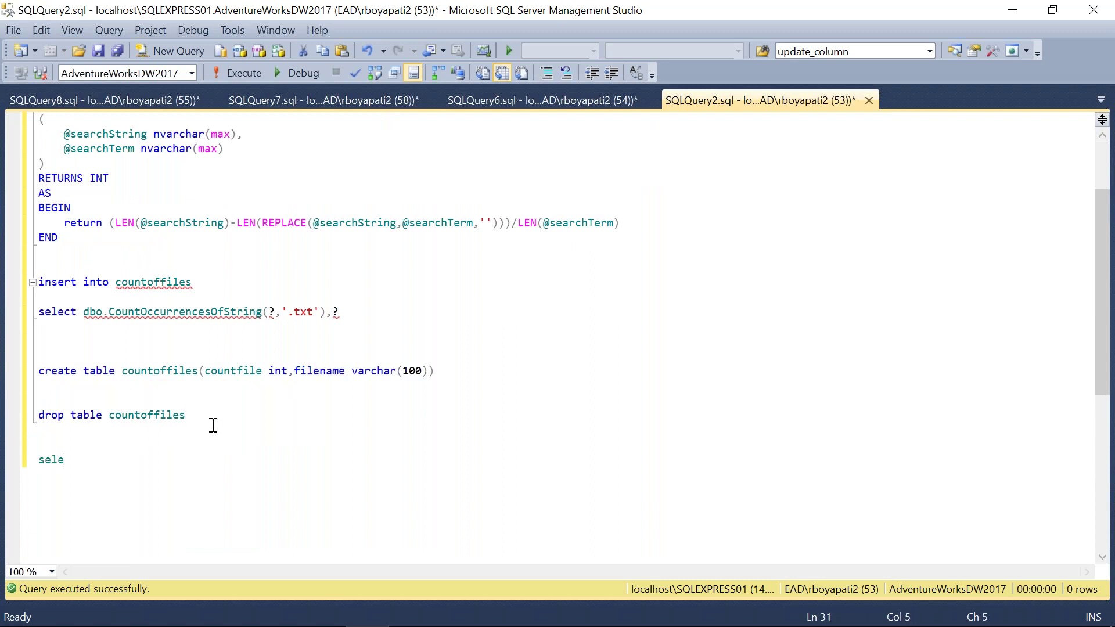
pyautogui.write('ct * from f')
pyautogui.press('Escape')
pyautogui.click(38, 459)
pyautogui.moveTo(176, 465); pyautogui.dragTo(12, 458)
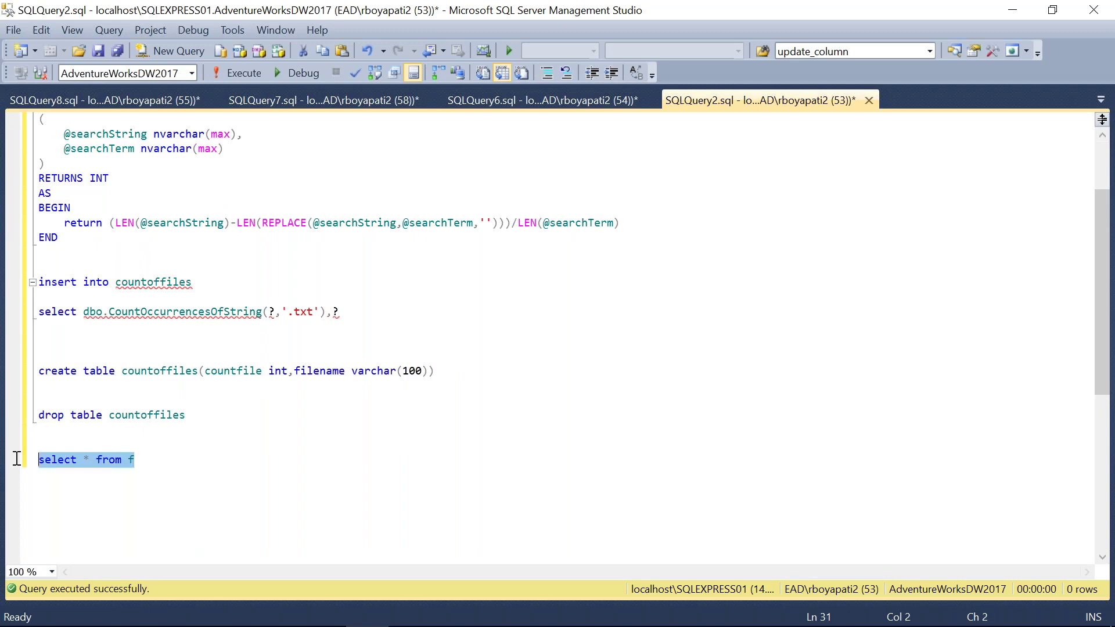
pyautogui.click(242, 71)
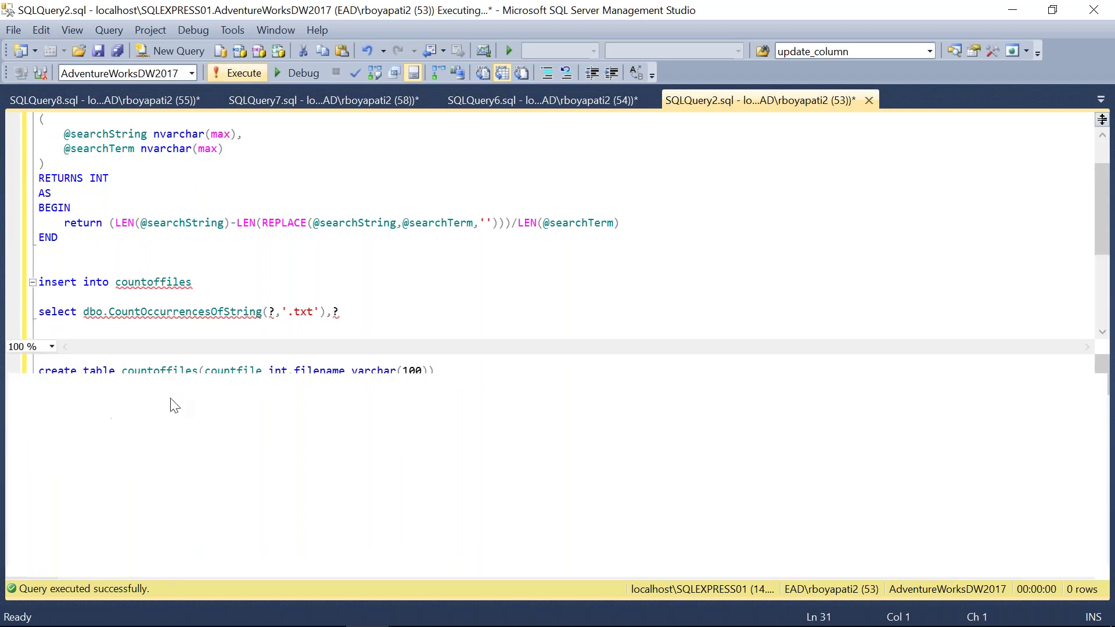
# Replace the ? in SQLQuery8's SplitStrings_CTE call with the quoted 7-Zip listing of Employee.zip, and execute the insert query.
pyautogui.click(137, 101)
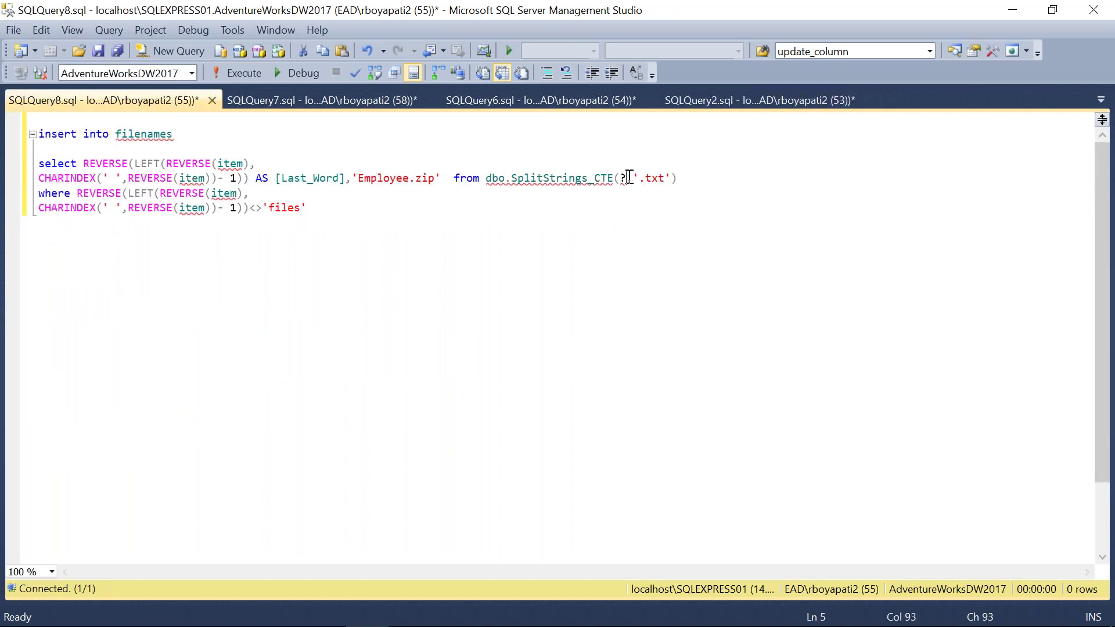
pyautogui.press('BackSpace')
pyautogui.write("''")
pyautogui.hotkey('ctrl', 'v')
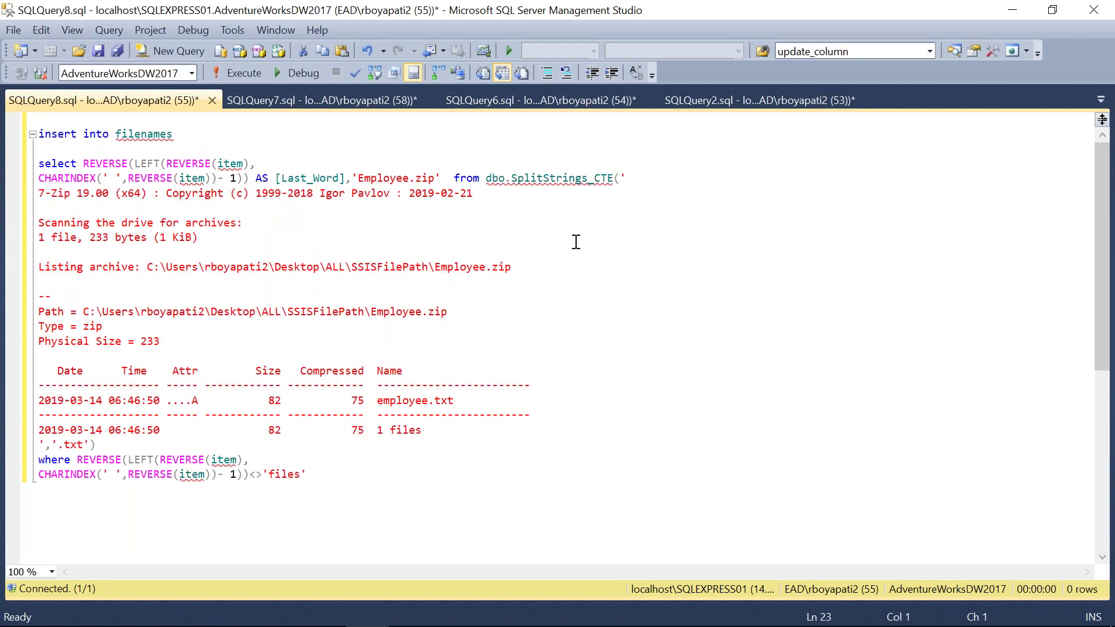
pyautogui.click(240, 73)
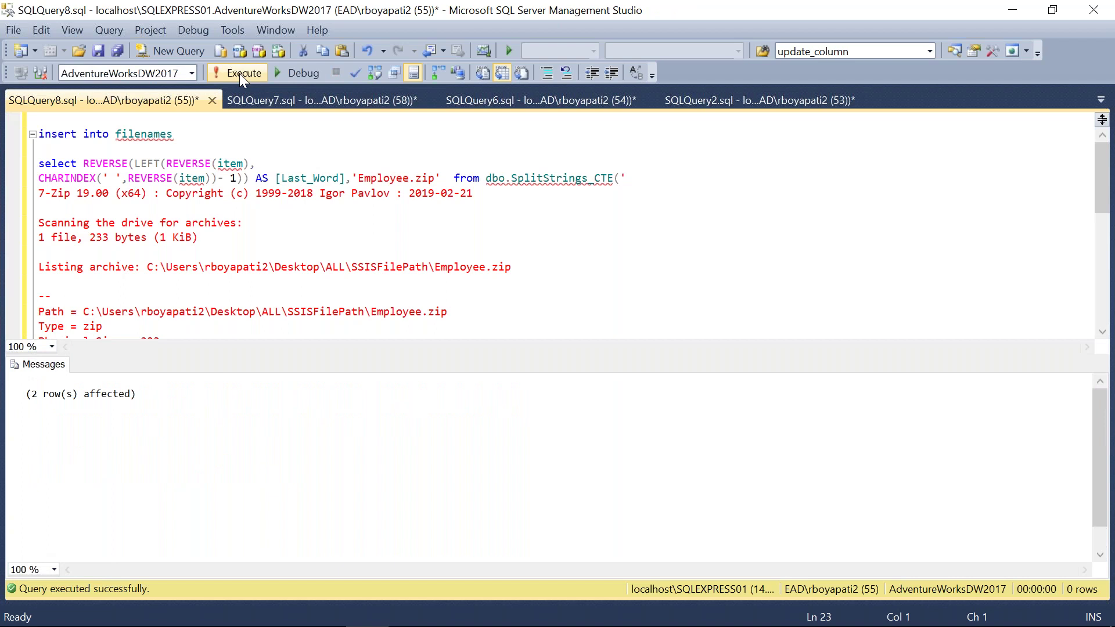
pyautogui.hotkey('ctrl', 'r')
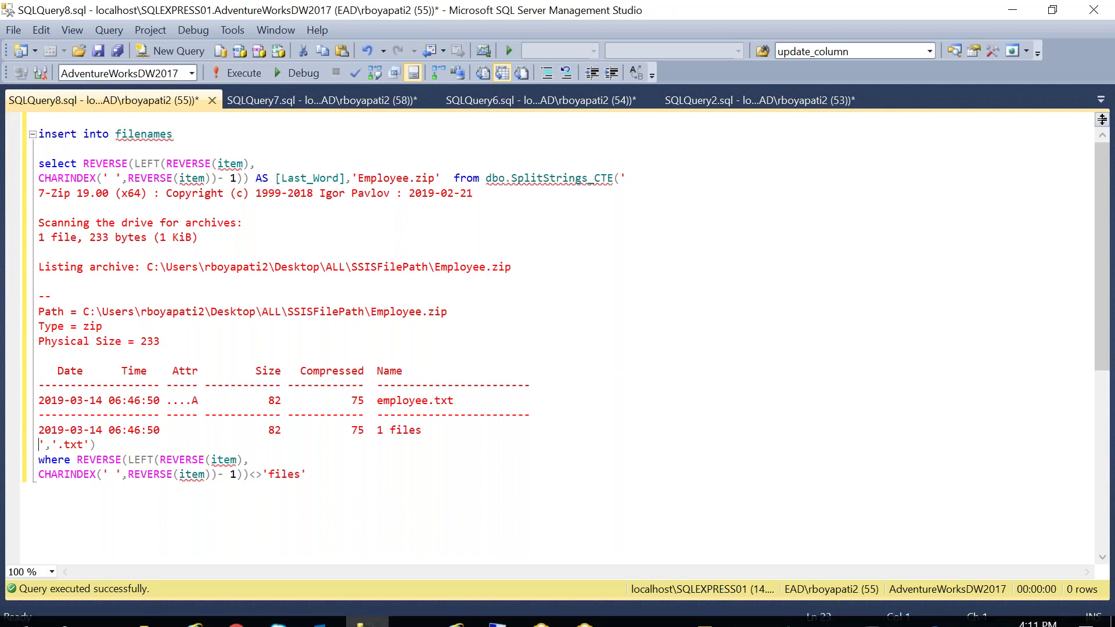
# In Visual Studio, review the loop's Execute SQL Task query and the Execute SQL Task 1 settings, closing both editors without changes.
pyautogui.click(411, 614)
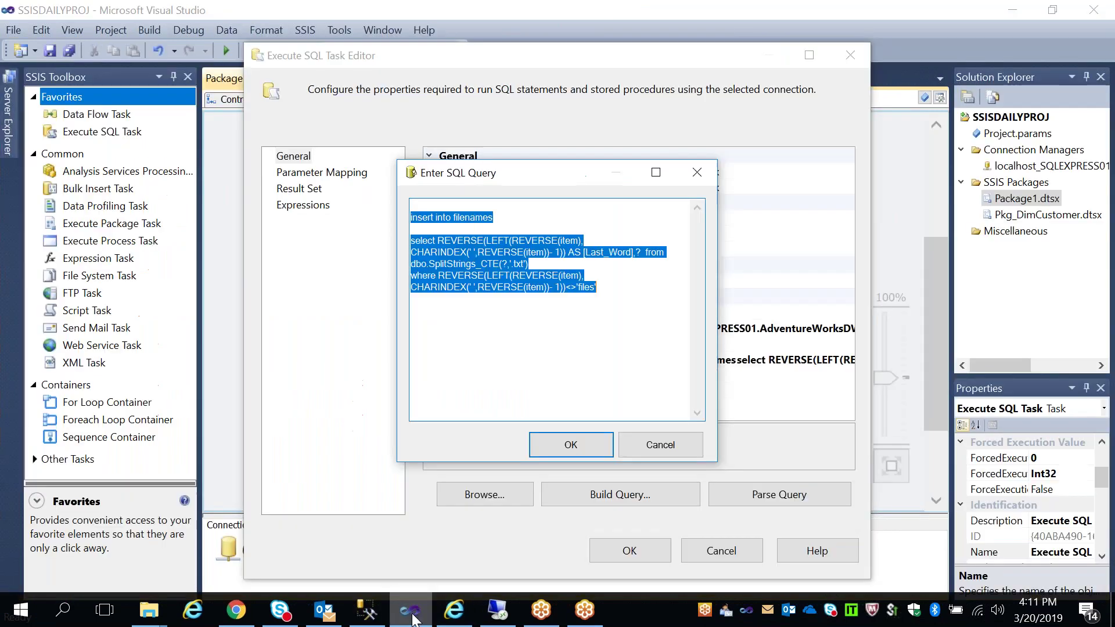
pyautogui.click(598, 287)
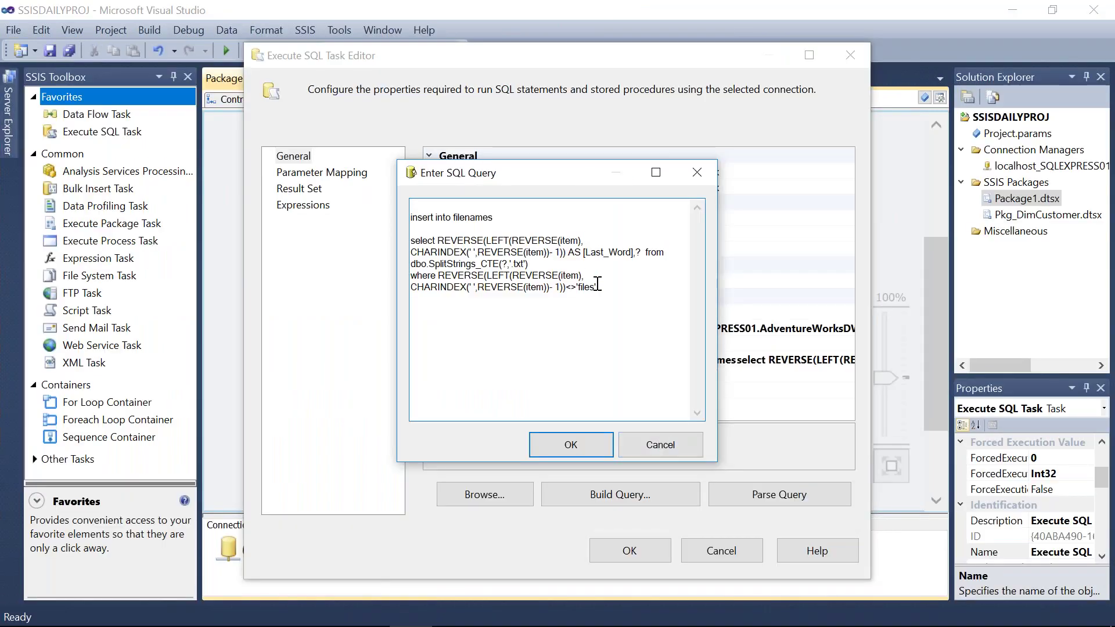
pyautogui.moveTo(598, 287); pyautogui.dragTo(393, 197)
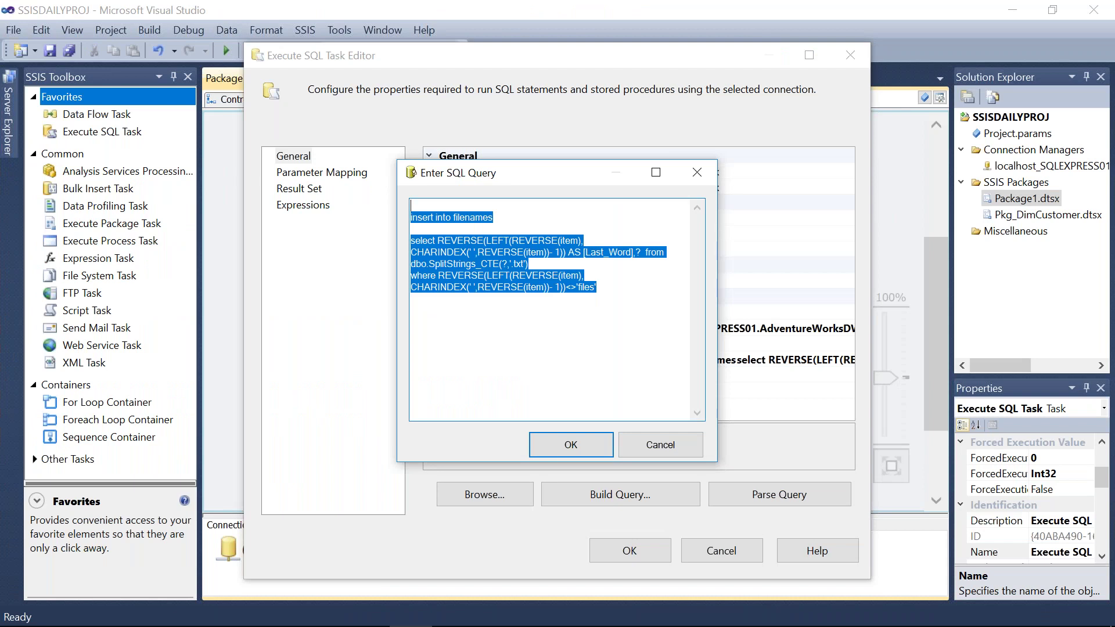
pyautogui.click(660, 445)
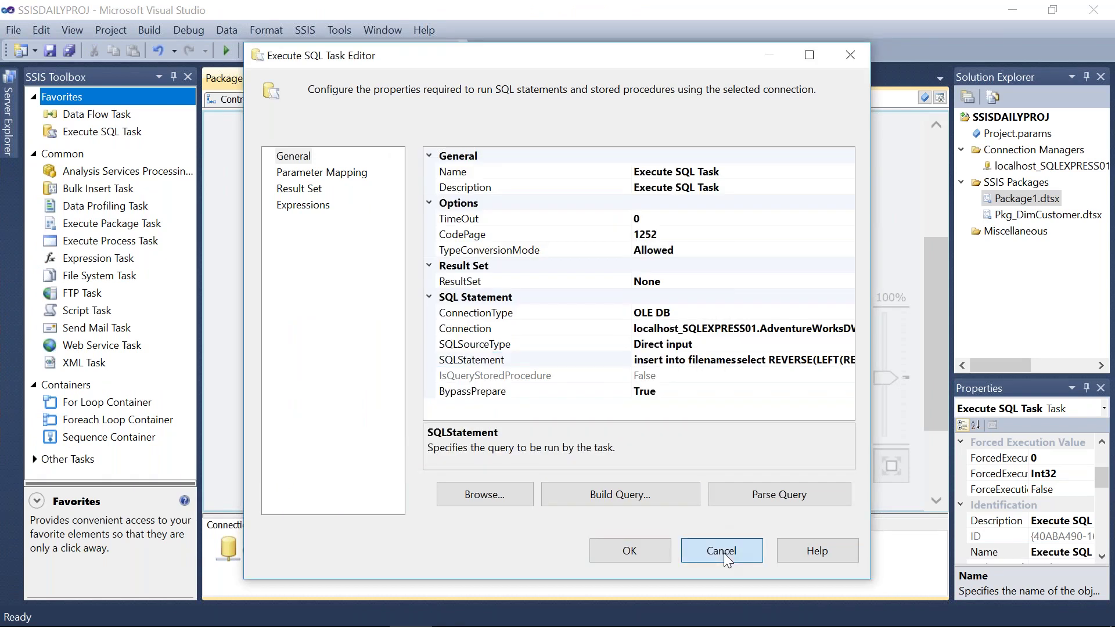
pyautogui.click(724, 556)
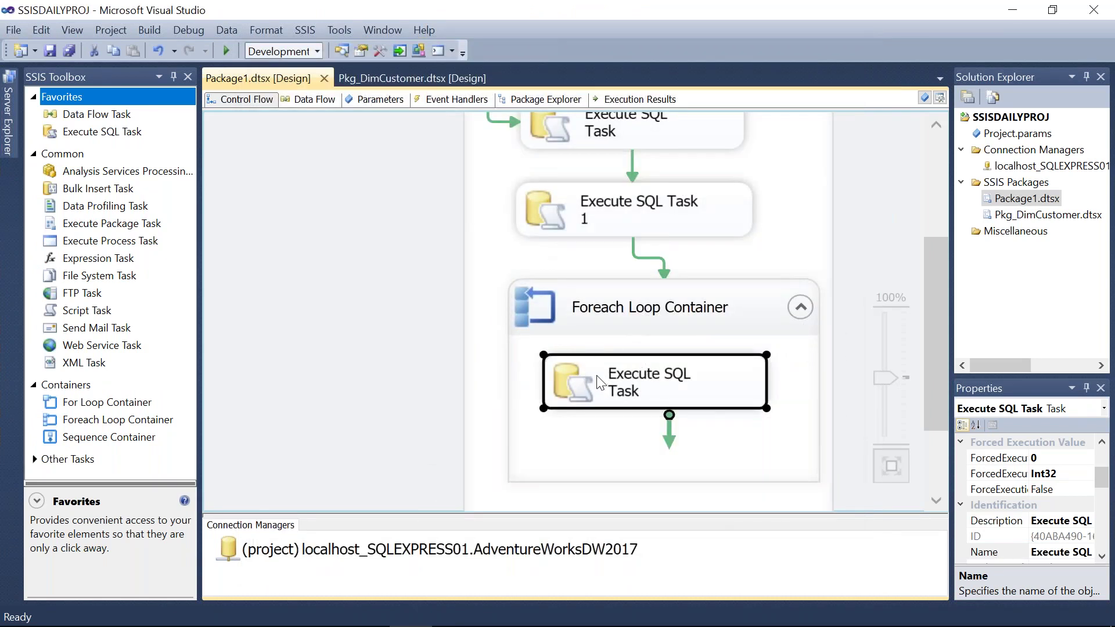
pyautogui.doubleClick(584, 211)
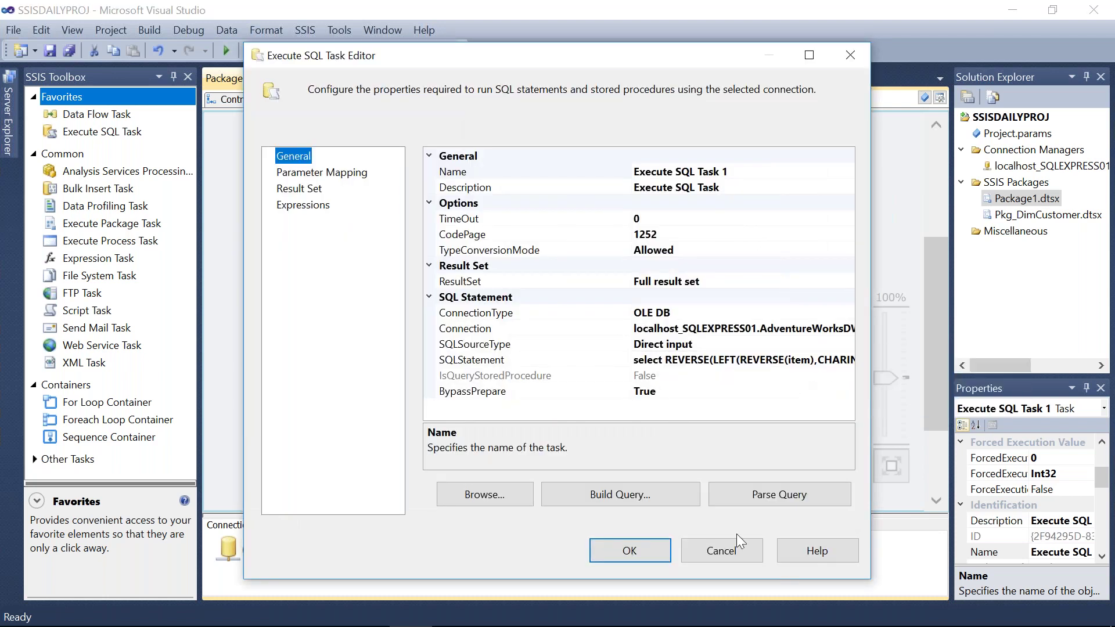
pyautogui.click(721, 550)
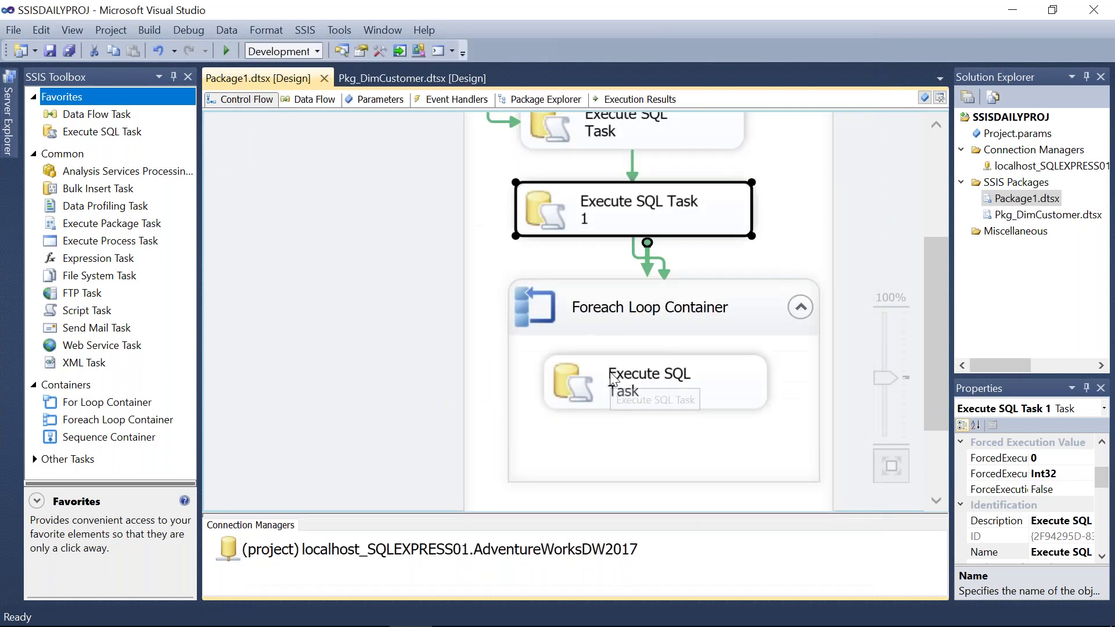
# Reduce the SQL statement of the Execute SQL Task inside the Foreach Loop Container to "insert into filenames select ?,?" and save the task.
pyautogui.click(612, 379)
pyautogui.doubleClick(612, 378)
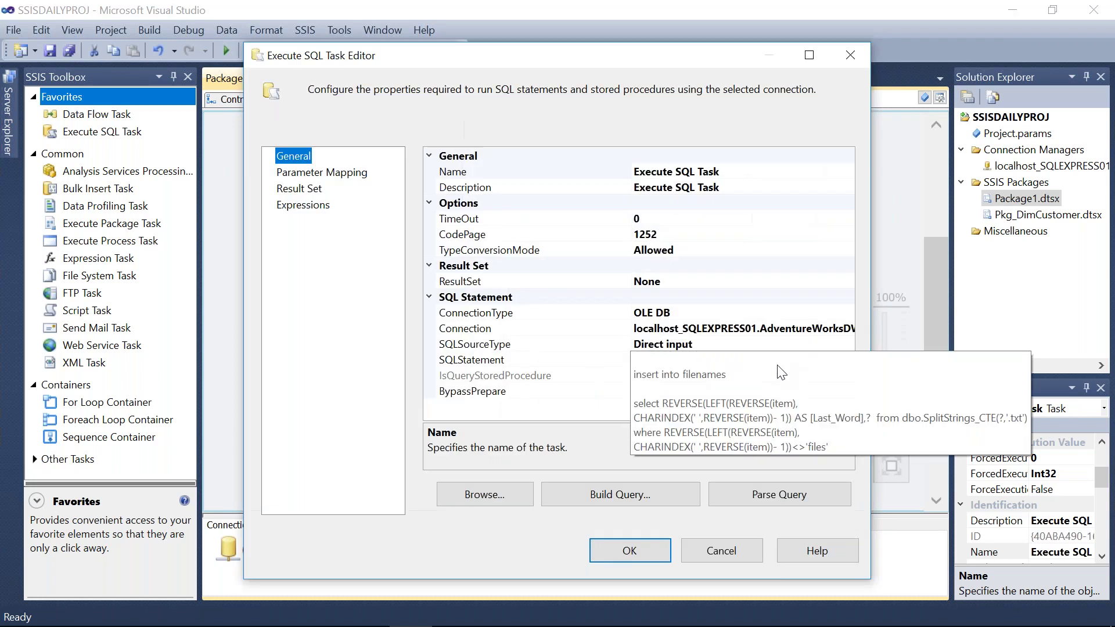
pyautogui.click(828, 363)
pyautogui.click(847, 360)
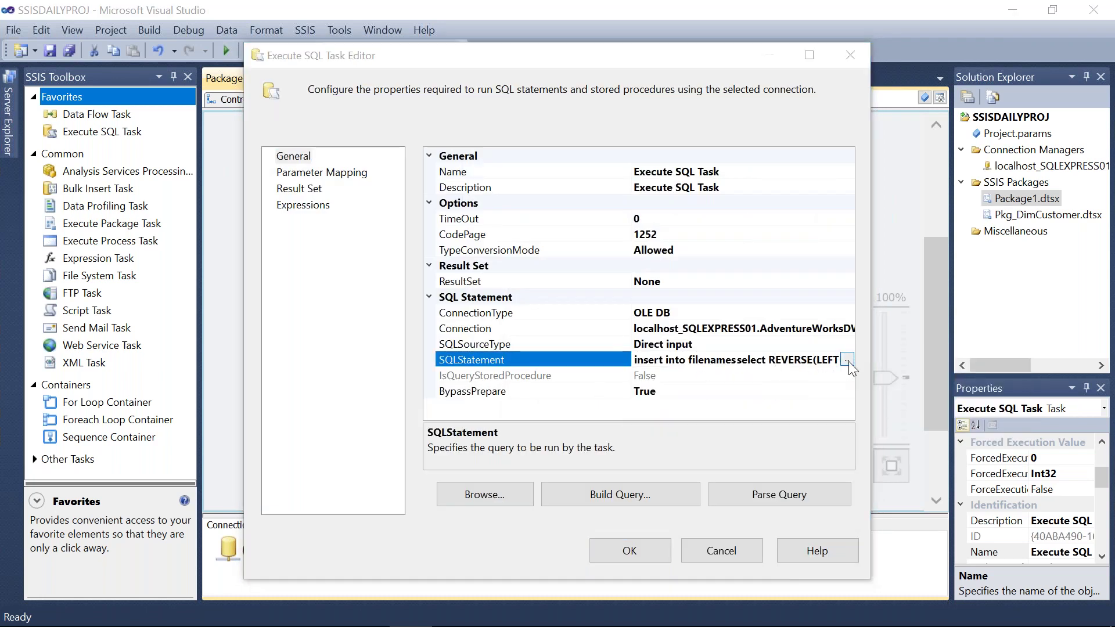
pyautogui.click(609, 288)
pyautogui.click(636, 253)
pyautogui.moveTo(588, 246); pyautogui.dragTo(440, 244)
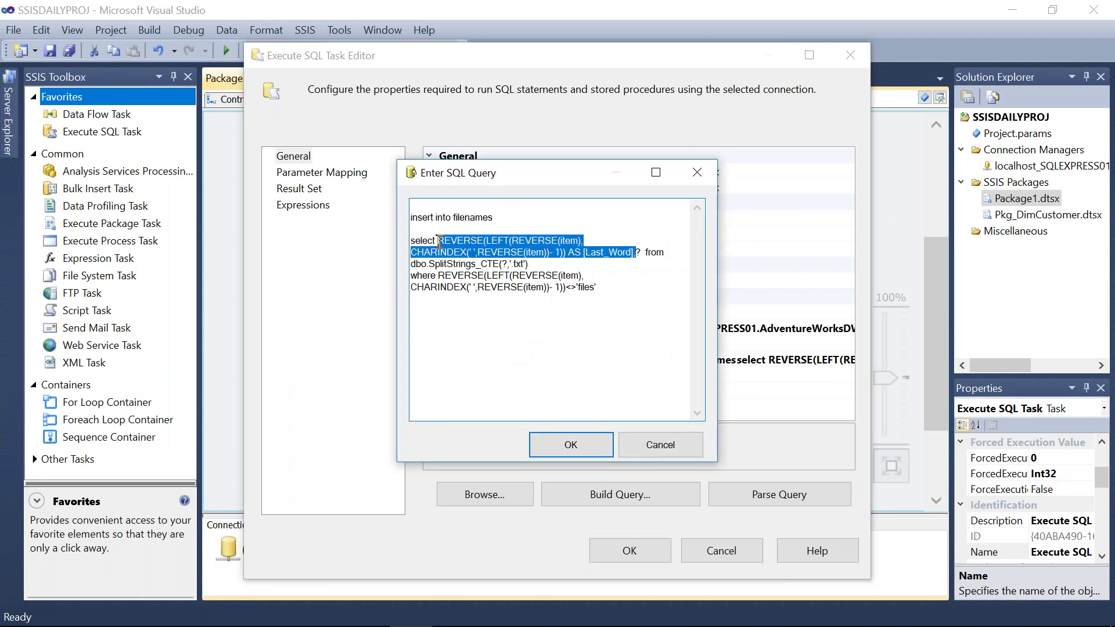
pyautogui.press('Delete')
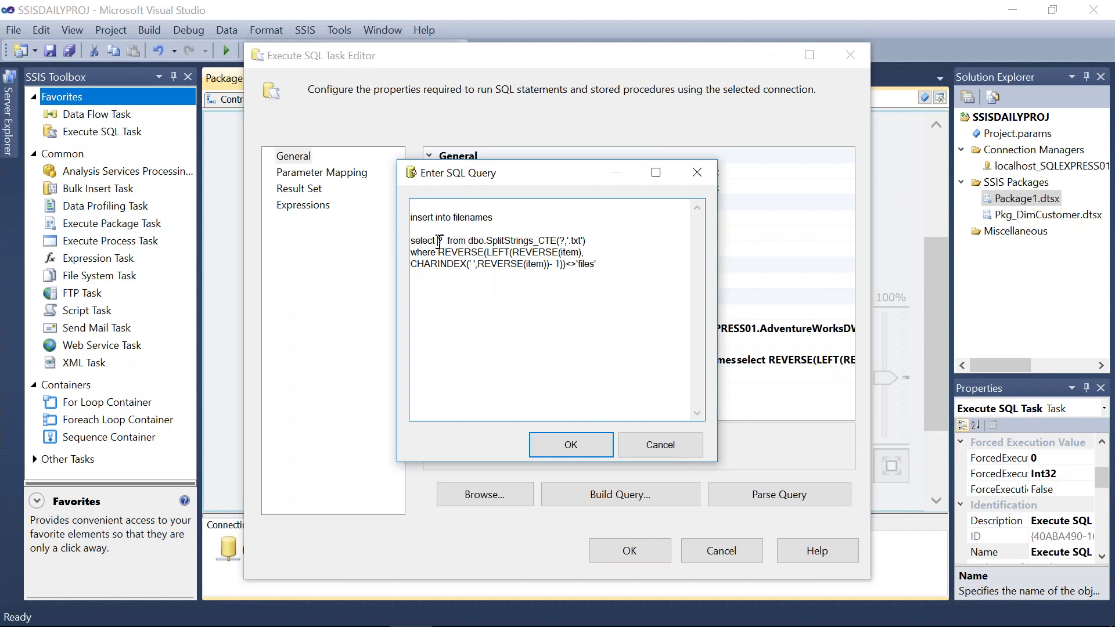
pyautogui.press('Delete')
pyautogui.press('Delete')
pyautogui.press('Delete')
pyautogui.press('Delete')
pyautogui.press('Delete')
pyautogui.press('Delete')
pyautogui.press('Delete')
pyautogui.press('Delete')
pyautogui.press('Delete')
pyautogui.press('Delete')
pyautogui.press('Delete')
pyautogui.press('Delete')
pyautogui.press('Delete')
pyautogui.press('Delete')
pyautogui.press('Delete')
pyautogui.press('Delete')
pyautogui.press('Delete')
pyautogui.press('Delete')
pyautogui.press('Delete')
pyautogui.press('Delete')
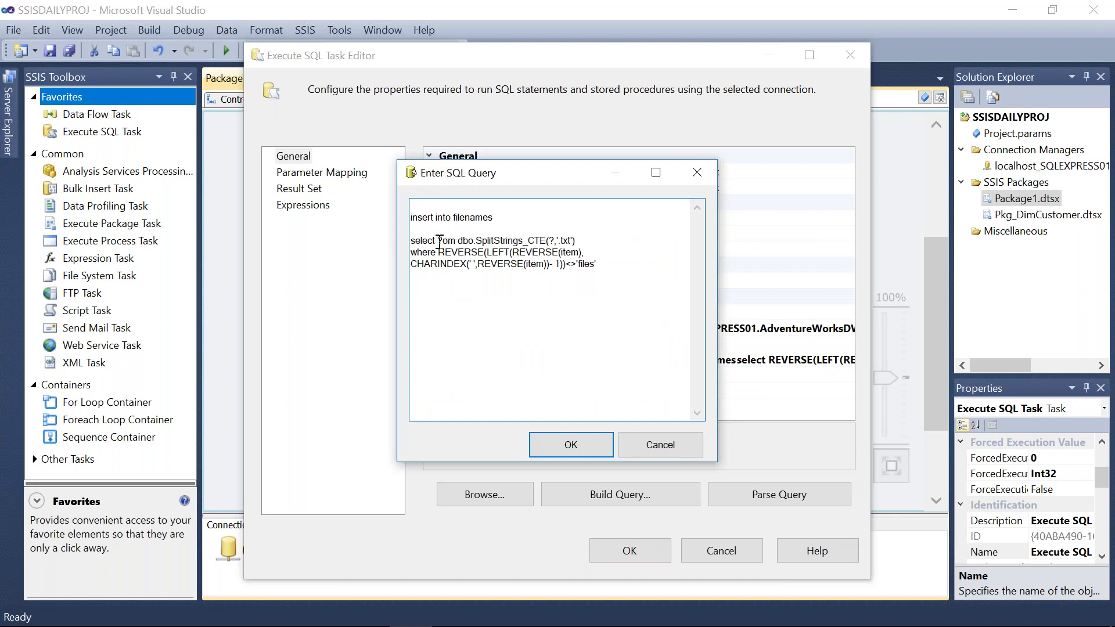
pyautogui.press('Delete')
pyautogui.press('Delete')
pyautogui.press('Delete')
pyautogui.press('Delete')
pyautogui.press('Delete')
pyautogui.press('Delete')
pyautogui.press('Delete')
pyautogui.press('Delete')
pyautogui.press('Delete')
pyautogui.press('Delete')
pyautogui.press('Delete')
pyautogui.press('Delete')
pyautogui.press('Delete')
pyautogui.press('Delete')
pyautogui.press('Delete')
pyautogui.press('Delete')
pyautogui.press('Delete')
pyautogui.press('Delete')
pyautogui.press('Delete')
pyautogui.press('Delete')
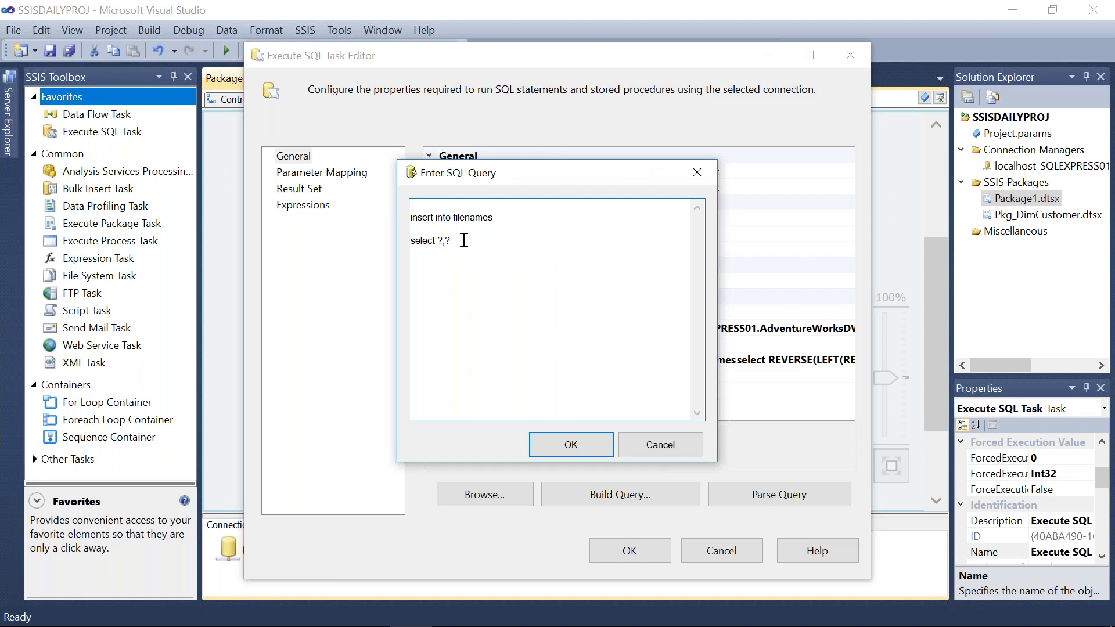
pyautogui.doubleClick(438, 240)
pyautogui.doubleClick(447, 240)
pyautogui.click(569, 445)
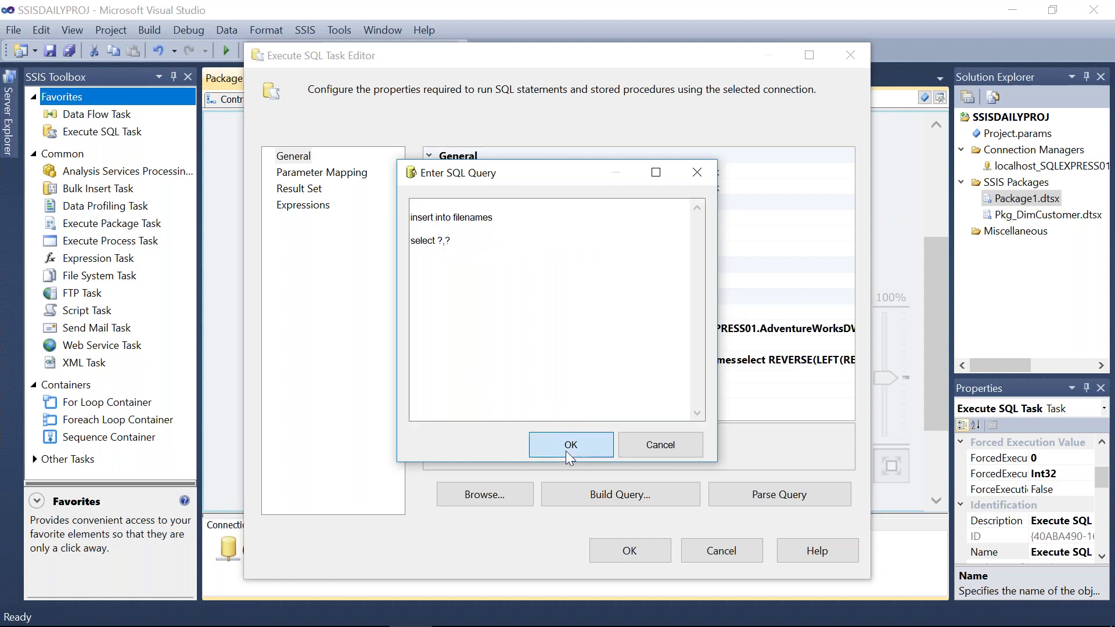
pyautogui.click(336, 174)
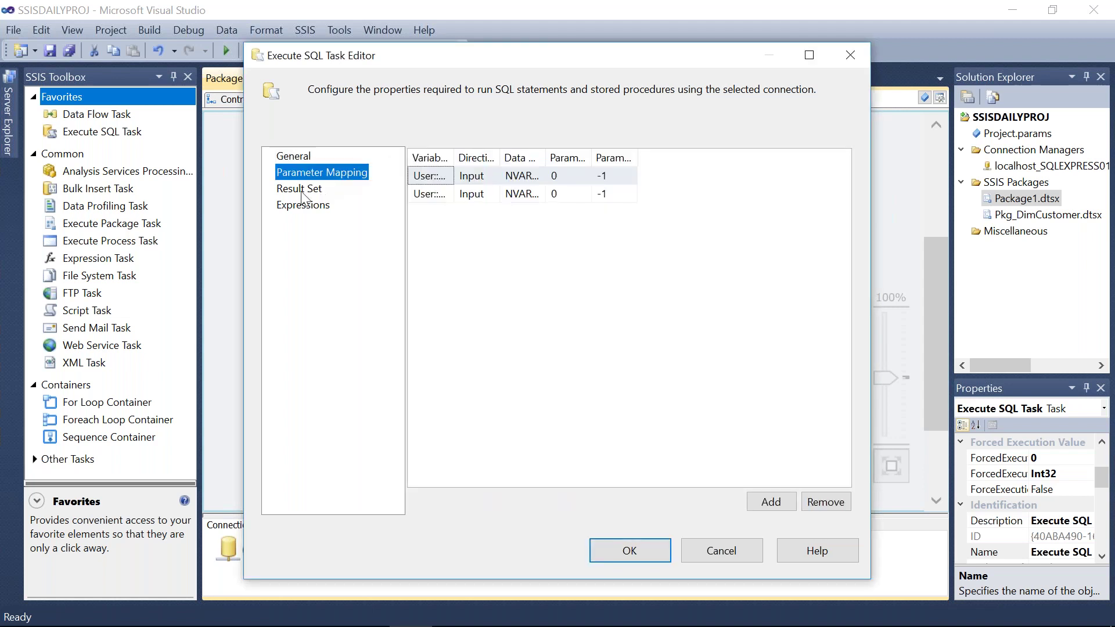
pyautogui.click(314, 189)
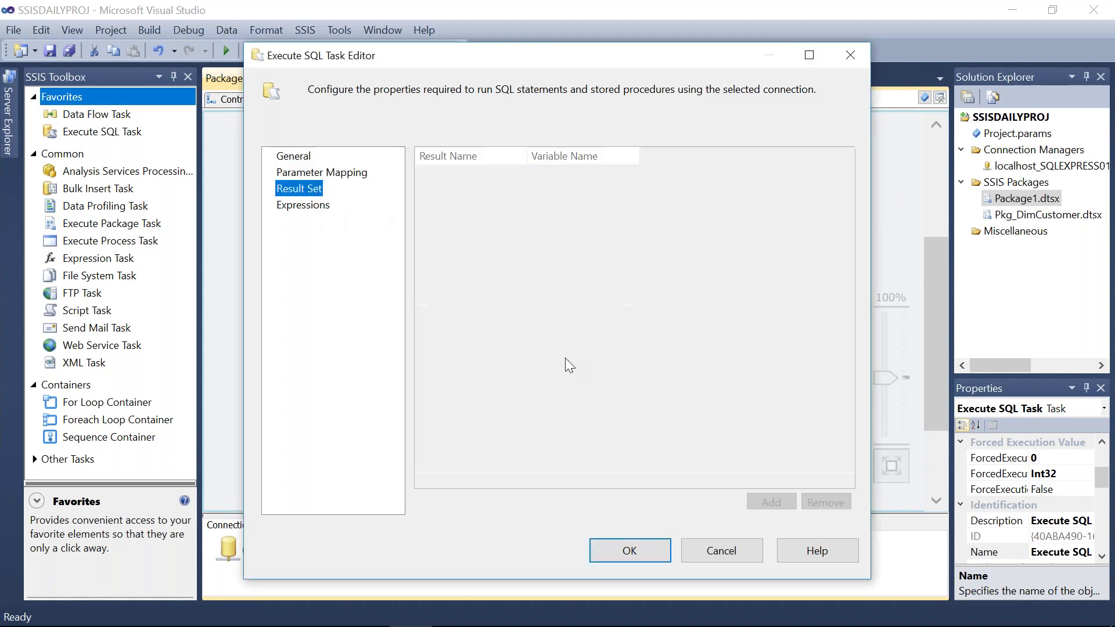
pyautogui.click(649, 548)
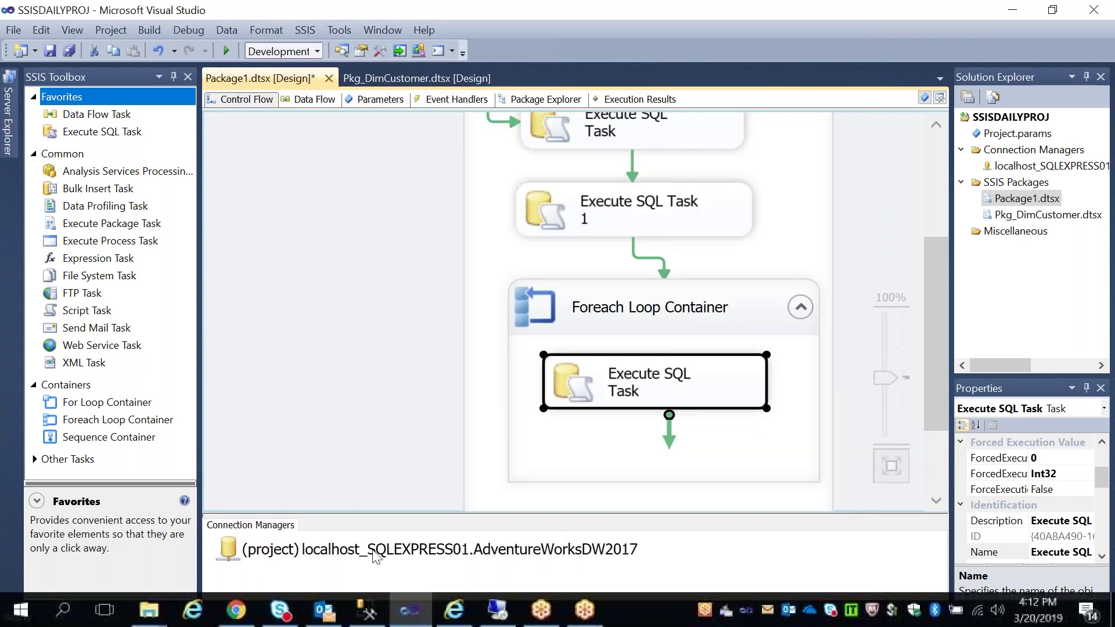
# In Management Studio, add "truncate table filenames" below the create table statement in SQLQuery7 and execute only that statement.
pyautogui.click(367, 616)
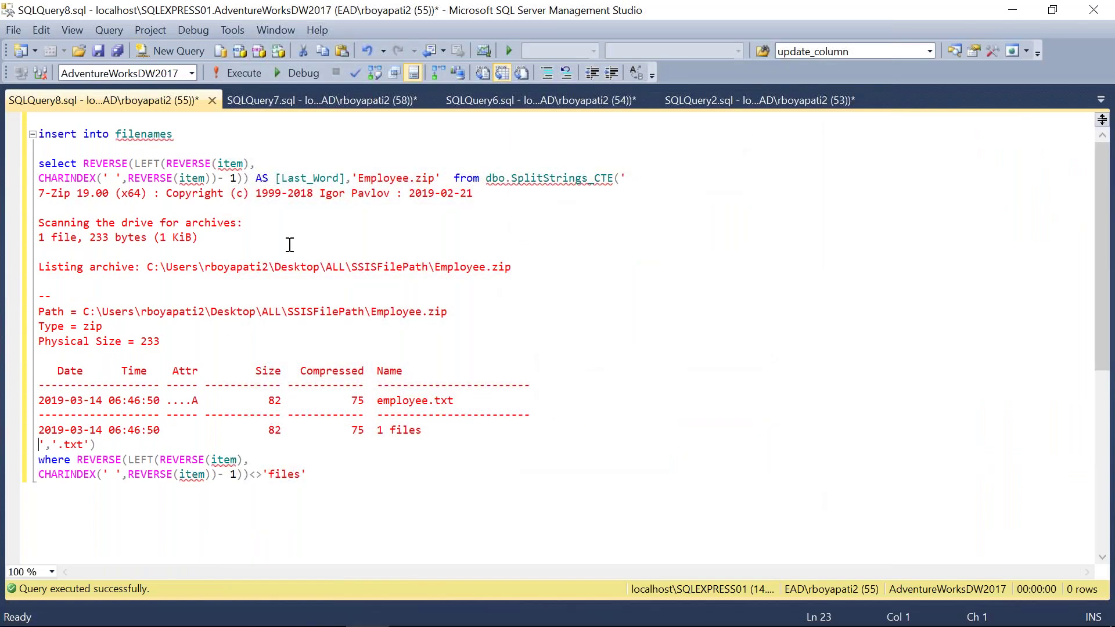
pyautogui.click(343, 101)
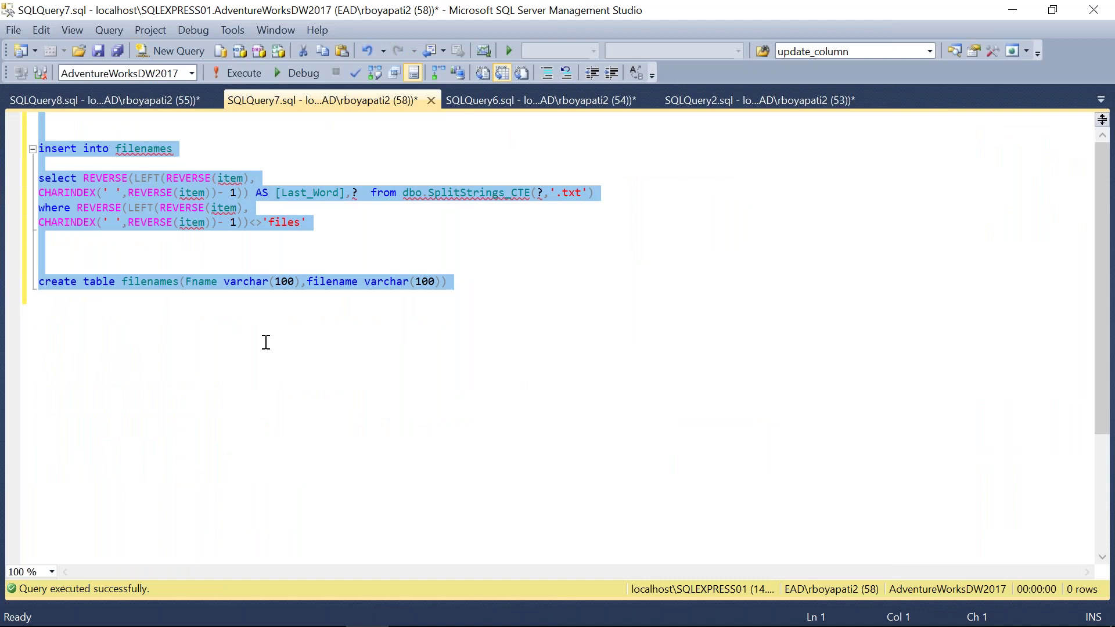
pyautogui.click(152, 282)
pyautogui.doubleClick(150, 282)
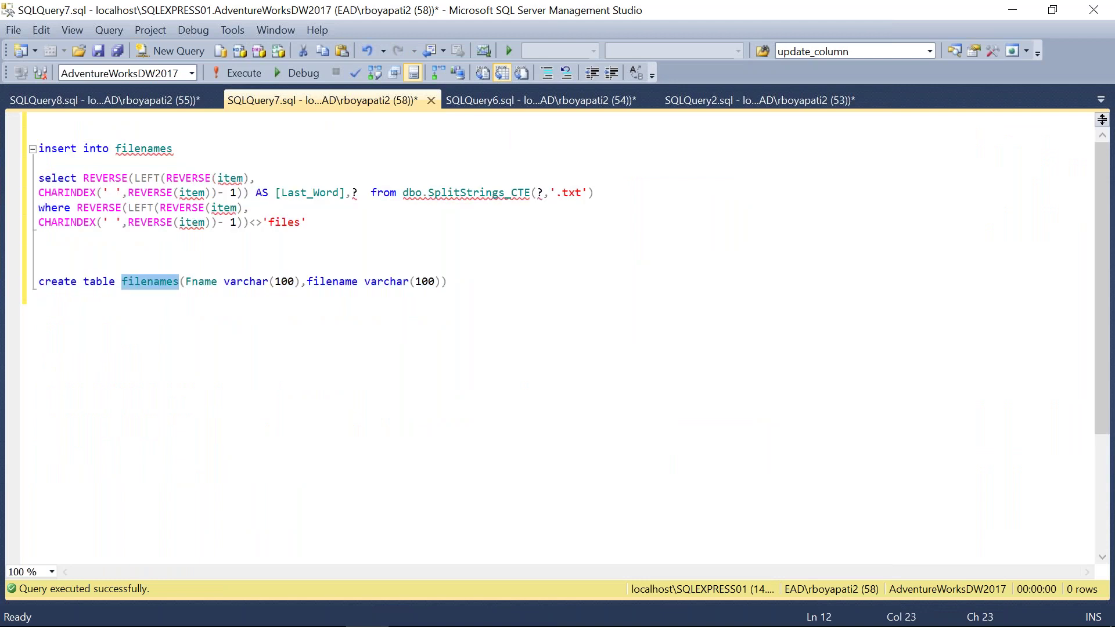
pyautogui.click(489, 272)
pyautogui.click(479, 283)
pyautogui.press('Return')
pyautogui.press('Return')
pyautogui.press('Return')
pyautogui.write('u')
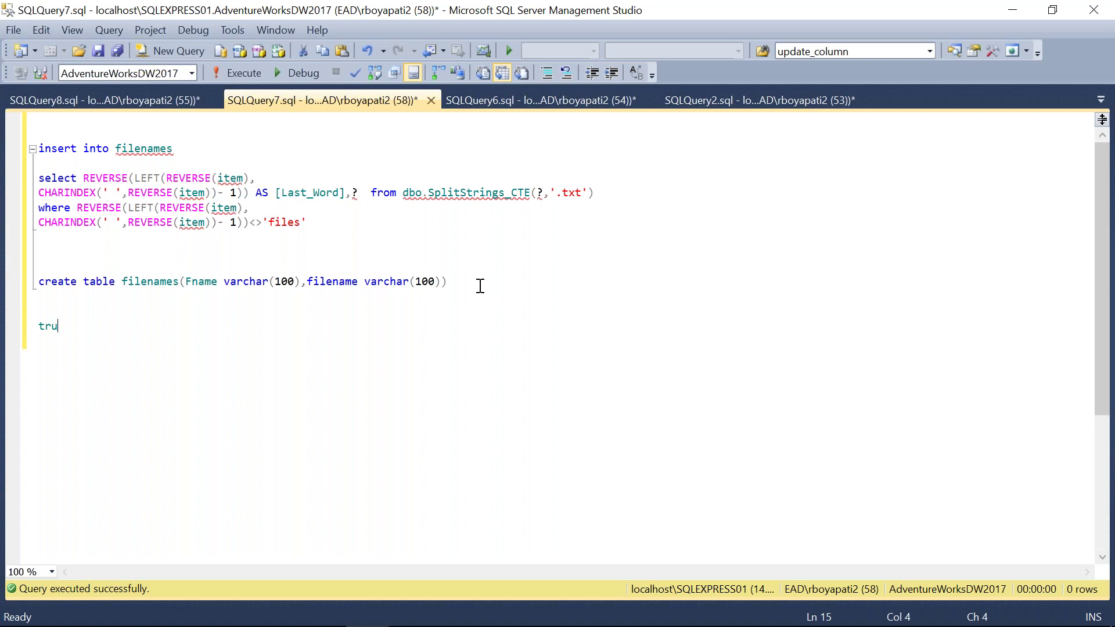
pyautogui.write('ncate table filenames')
pyautogui.hotkey('shift', 'Up')
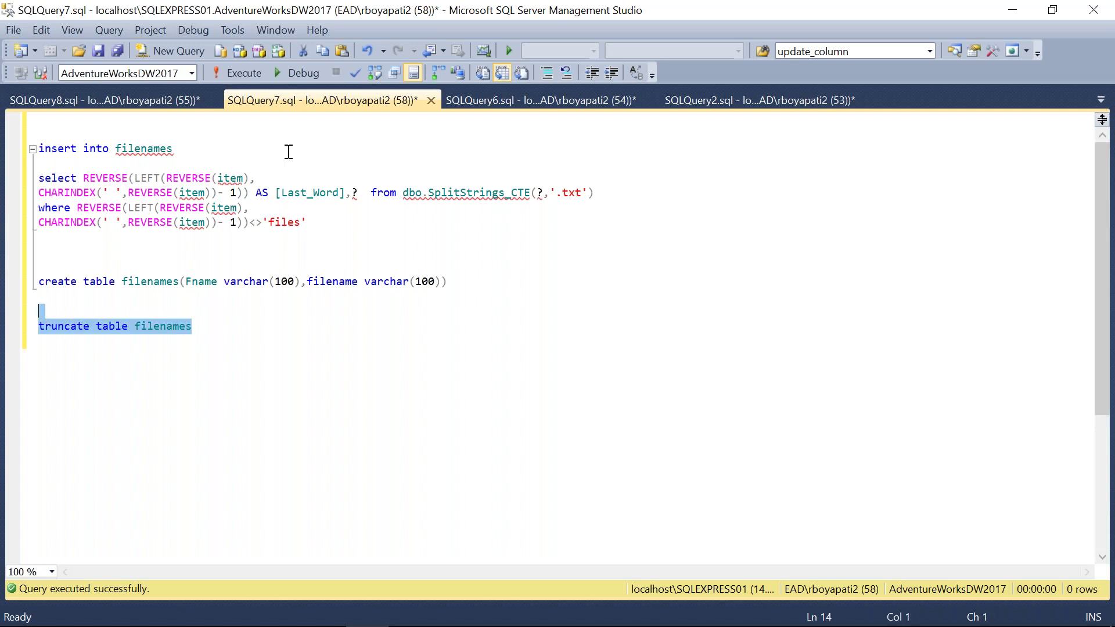
pyautogui.click(230, 65)
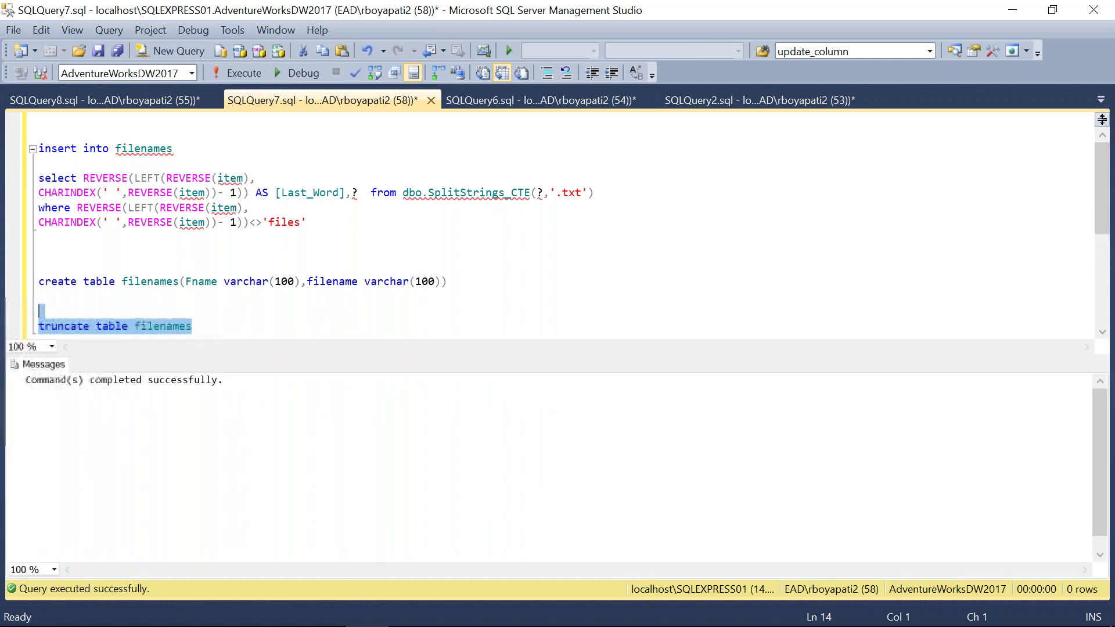
# Switch back to Visual Studio and run Package1, watching the Foreach Loop Container's tasks.
pyautogui.click(411, 618)
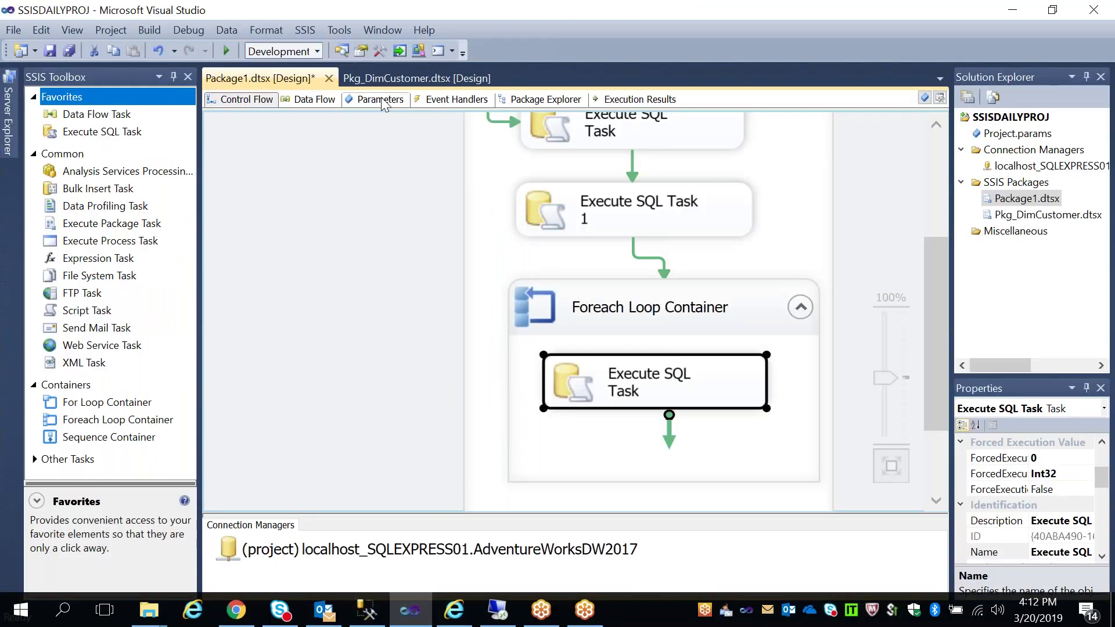
pyautogui.click(229, 50)
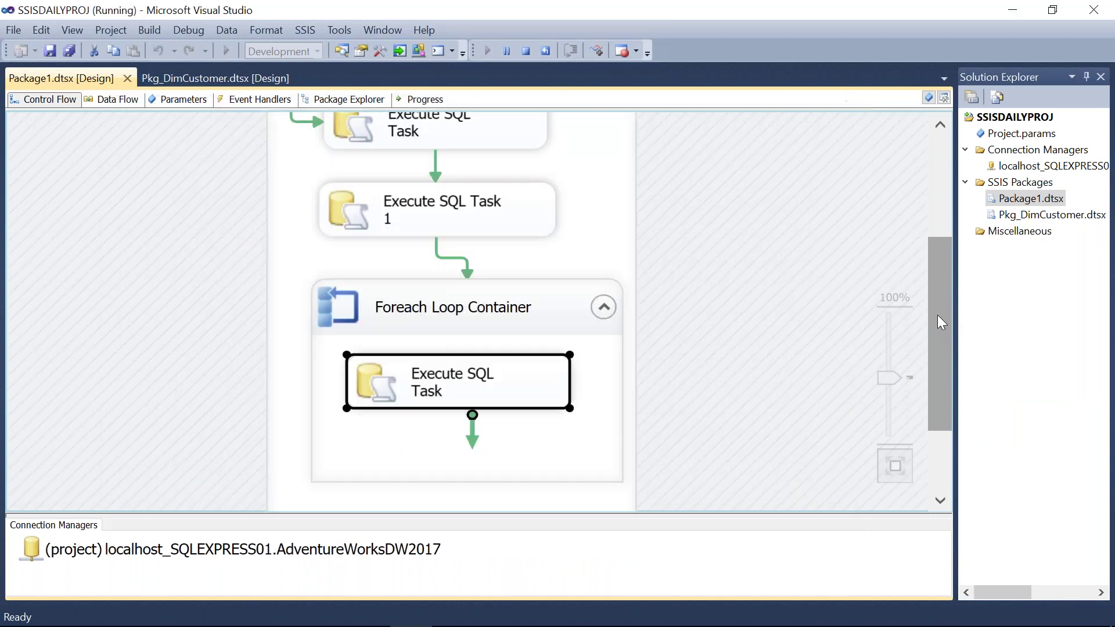
pyautogui.moveTo(942, 307); pyautogui.dragTo(924, 391)
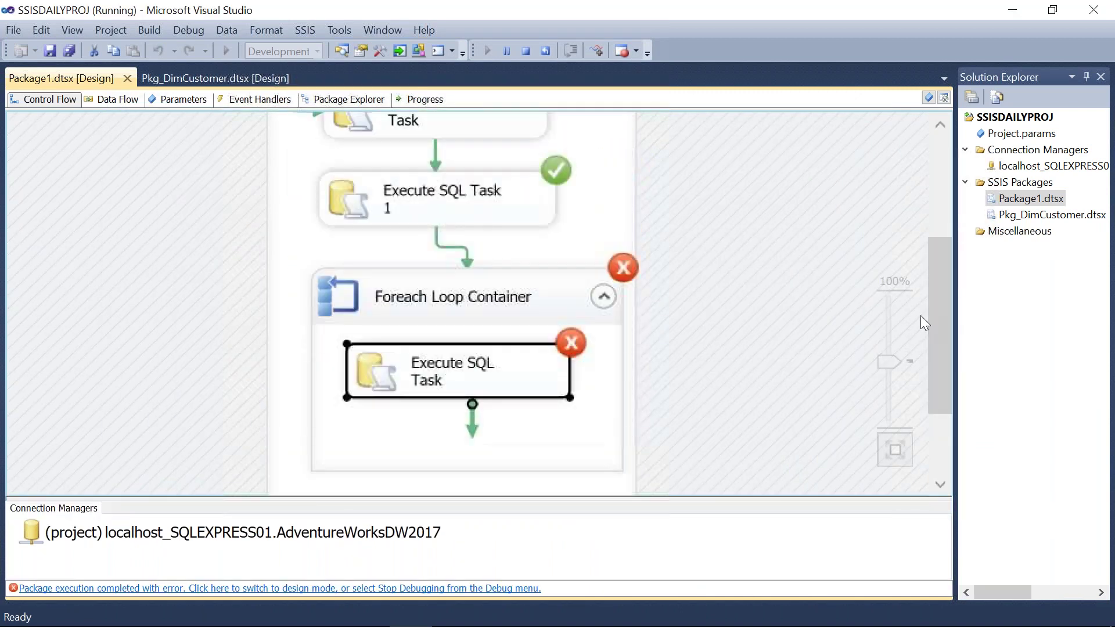
# Read the Execute SQL Task's error in the package's execution progress, and stop debugging.
pyautogui.click(424, 99)
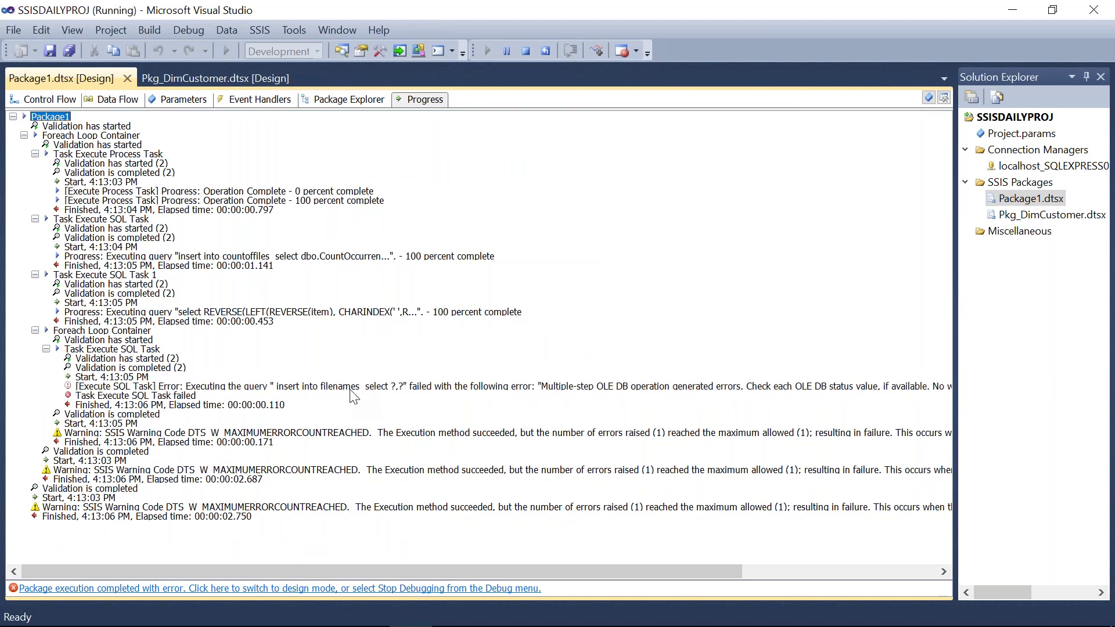
pyautogui.click(398, 386)
pyautogui.click(50, 97)
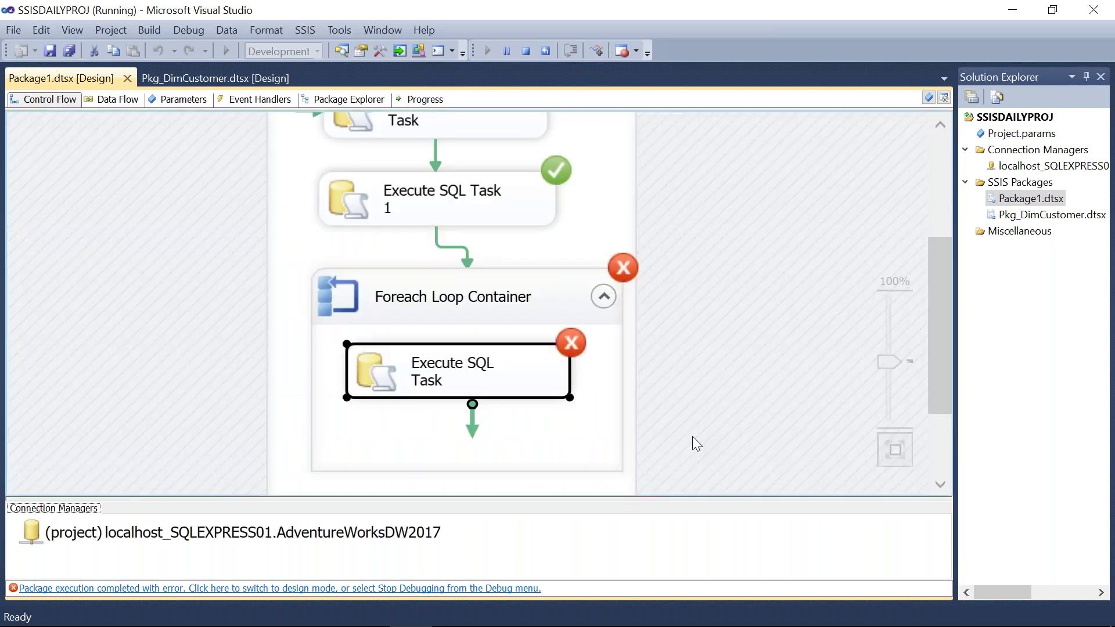
pyautogui.click(520, 52)
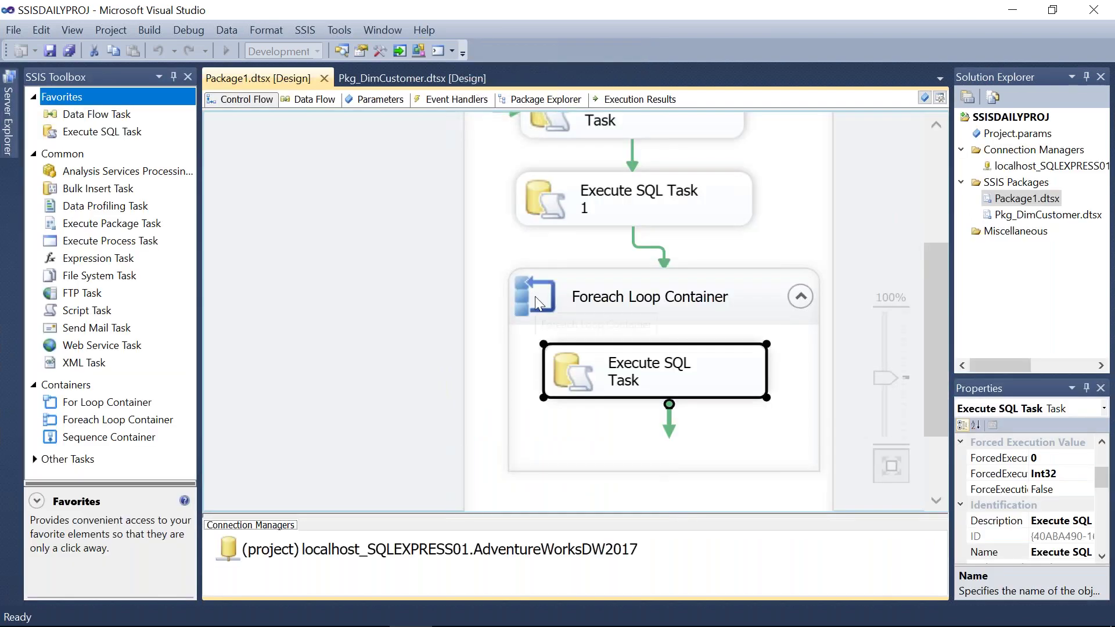
# Check the collection and variable mappings of the inner Foreach Loop Container, and close its editor without changes.
pyautogui.doubleClick(535, 296)
pyautogui.click(319, 174)
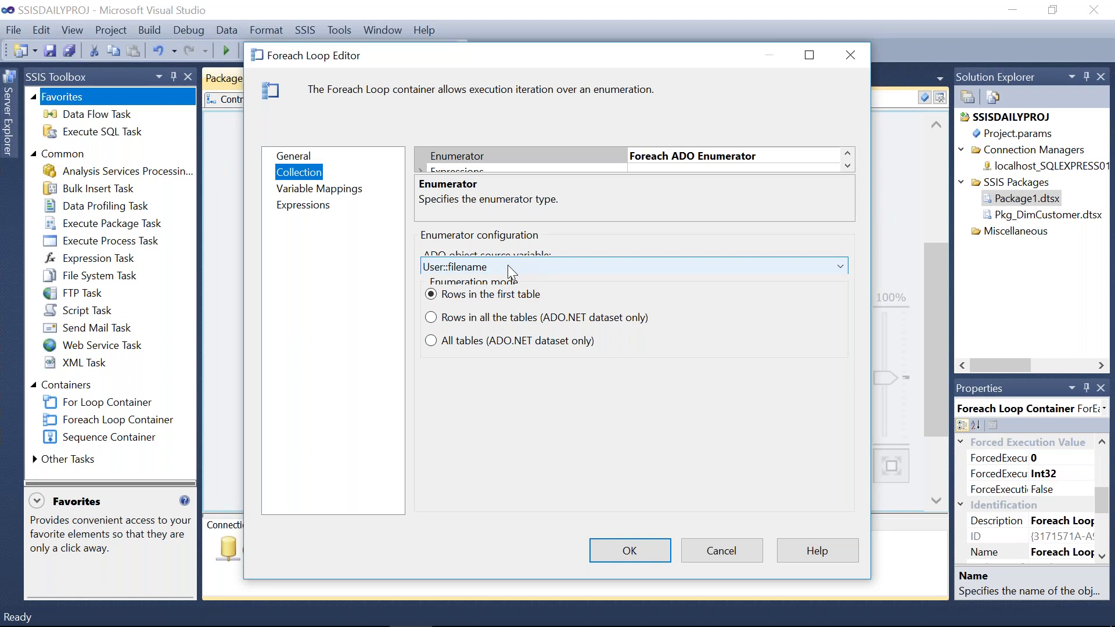
pyautogui.click(329, 188)
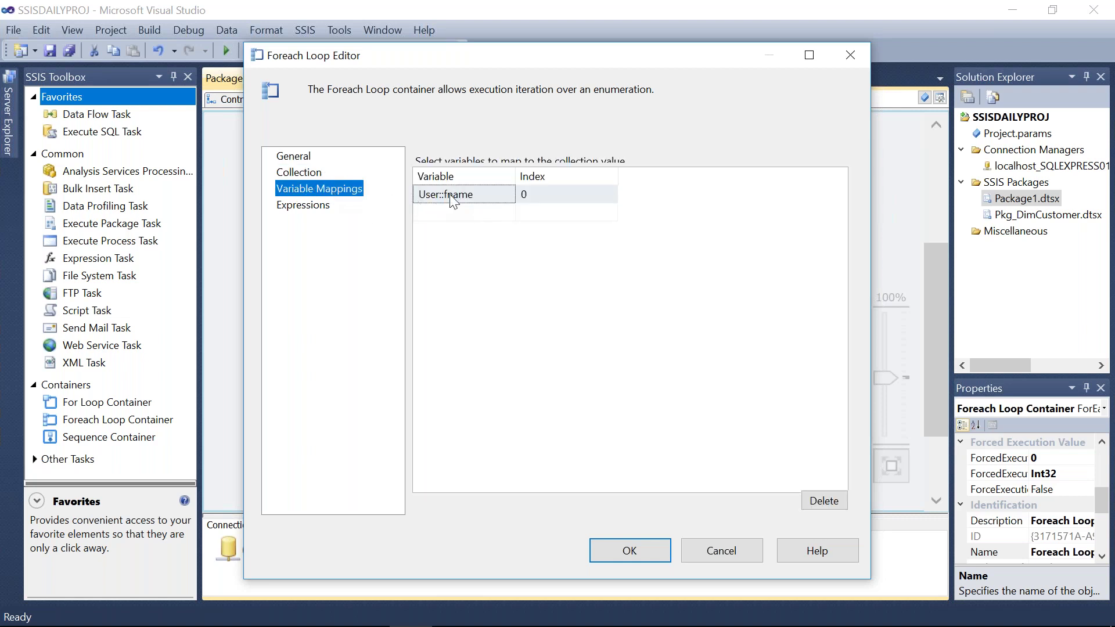
pyautogui.click(721, 551)
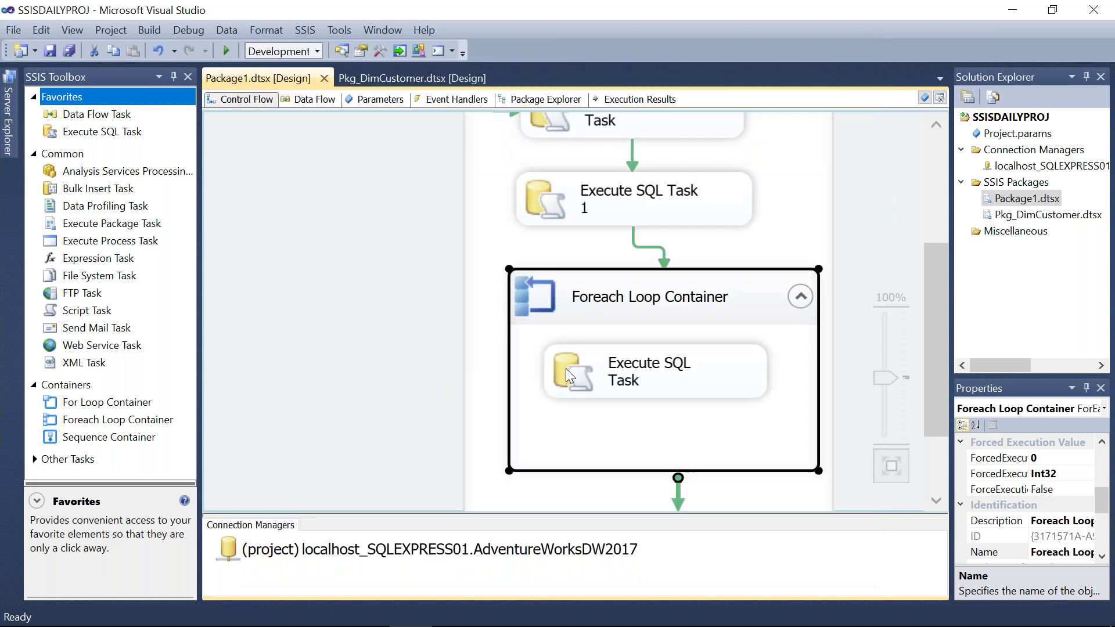
# Check the parameter mappings and the result set configuration of the Execute SQL Task inside the inner Foreach Loop Container.
pyautogui.doubleClick(568, 377)
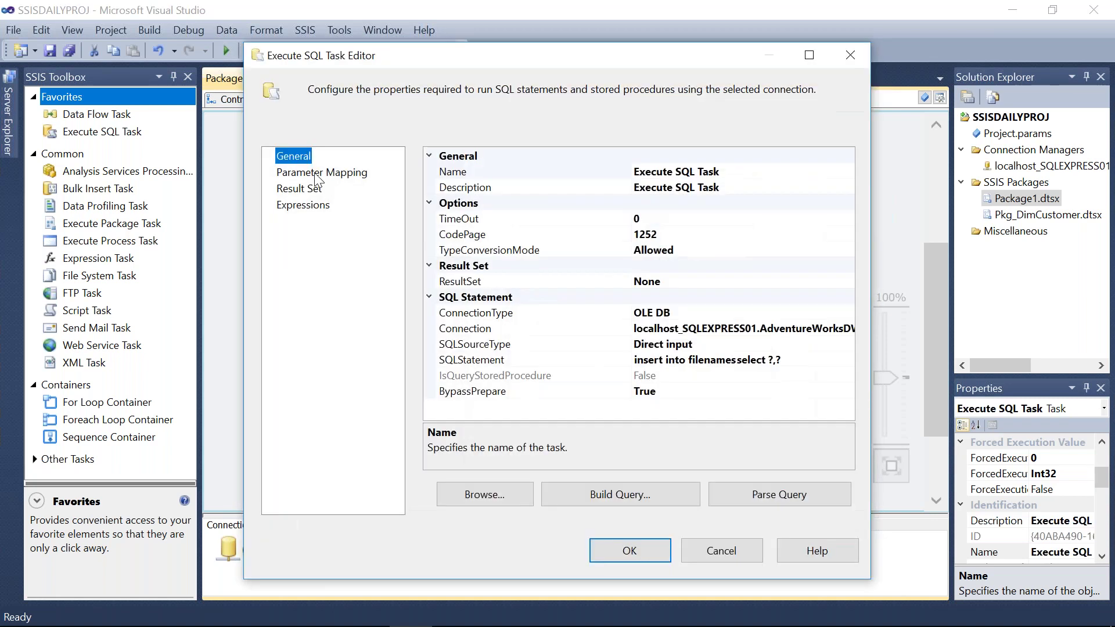
pyautogui.click(315, 173)
pyautogui.click(550, 152)
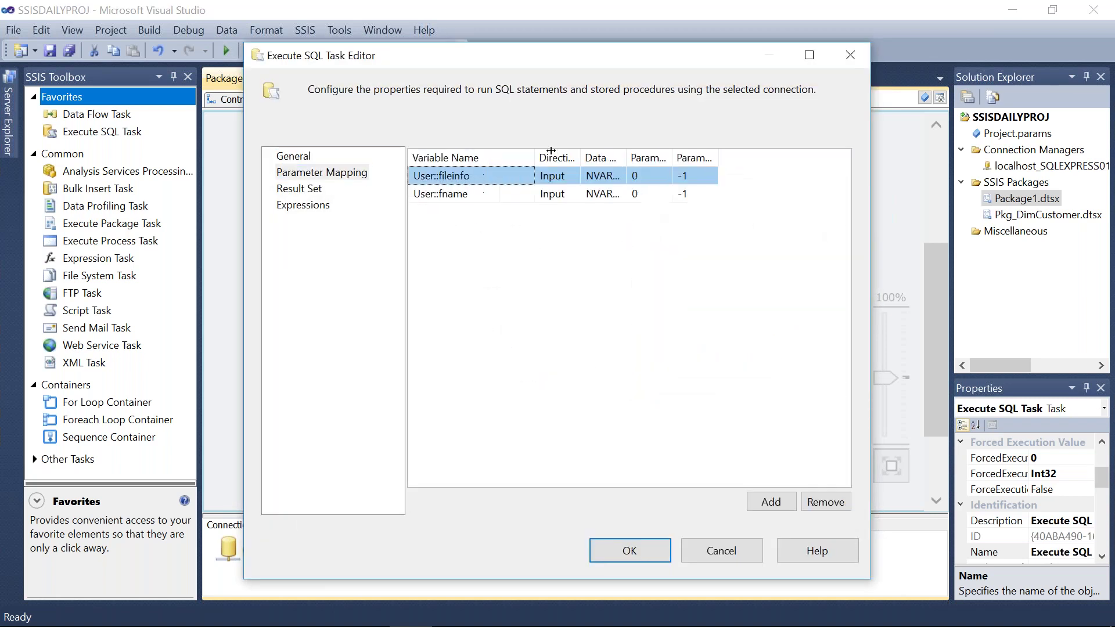
pyautogui.moveTo(551, 151); pyautogui.dragTo(550, 151)
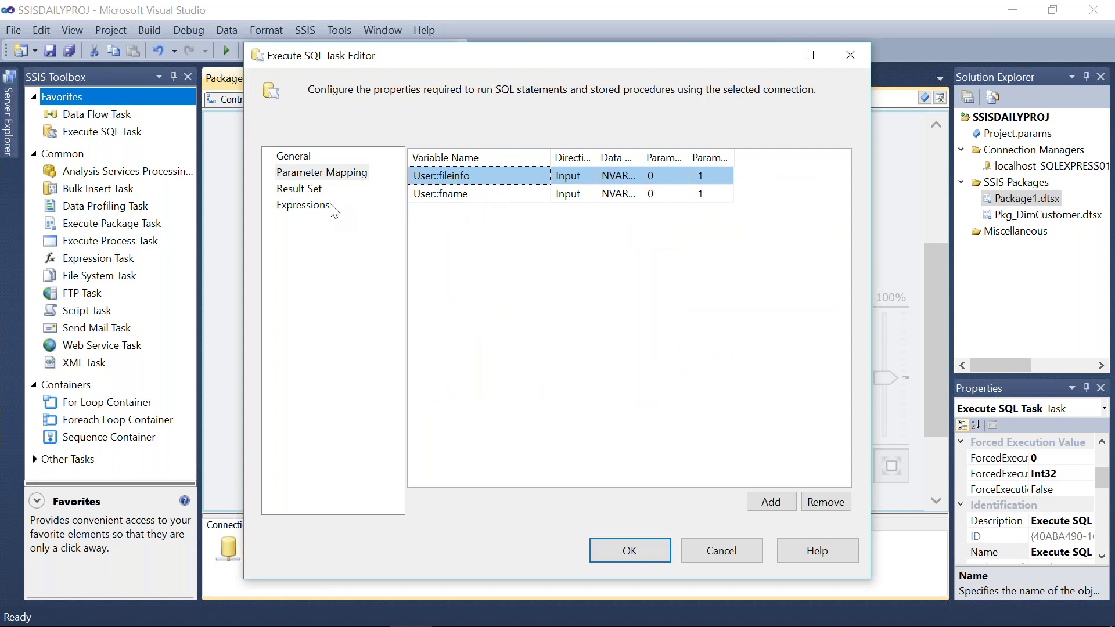
pyautogui.click(297, 188)
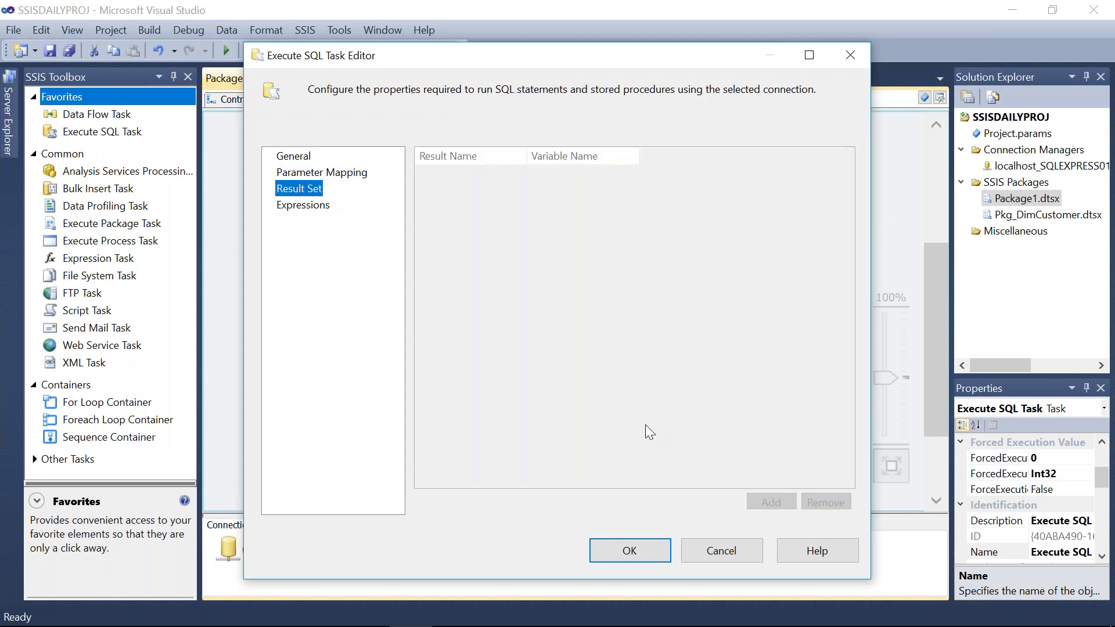
pyautogui.click(302, 173)
# Change the task's SQL statement to "insert into filenames select ?,?" by separating the table name from select, and accept the change.
pyautogui.click(298, 159)
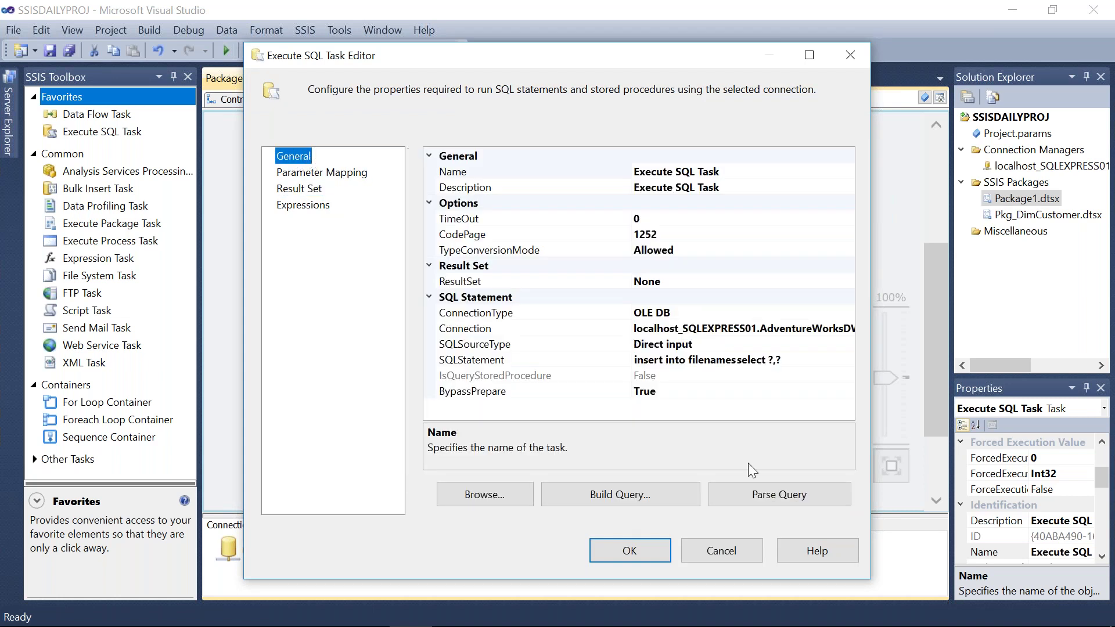
pyautogui.click(804, 361)
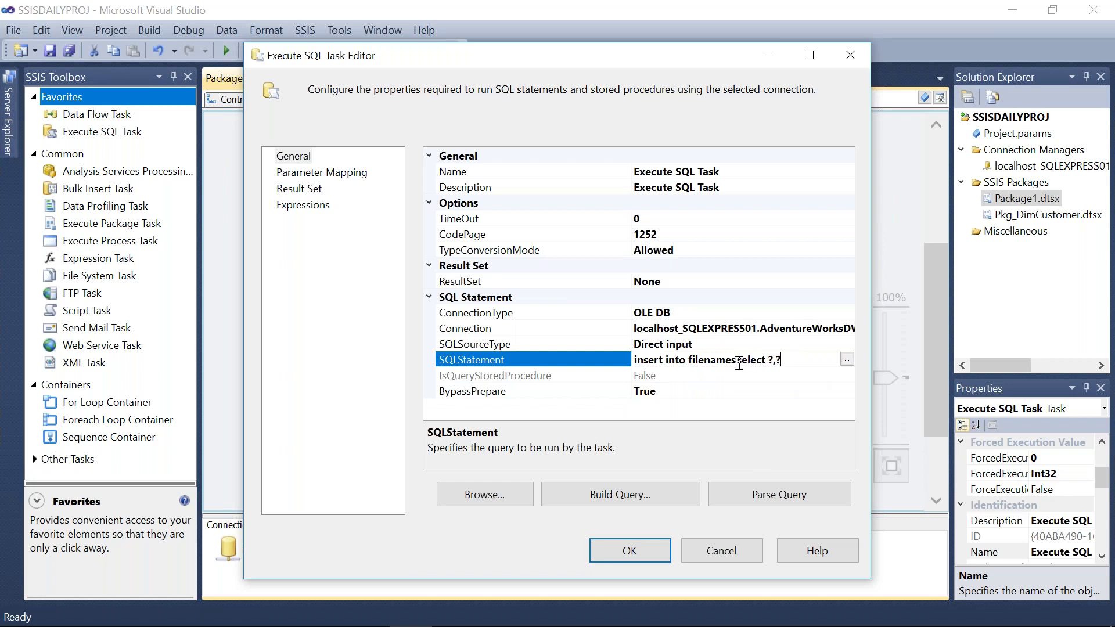
pyautogui.click(738, 360)
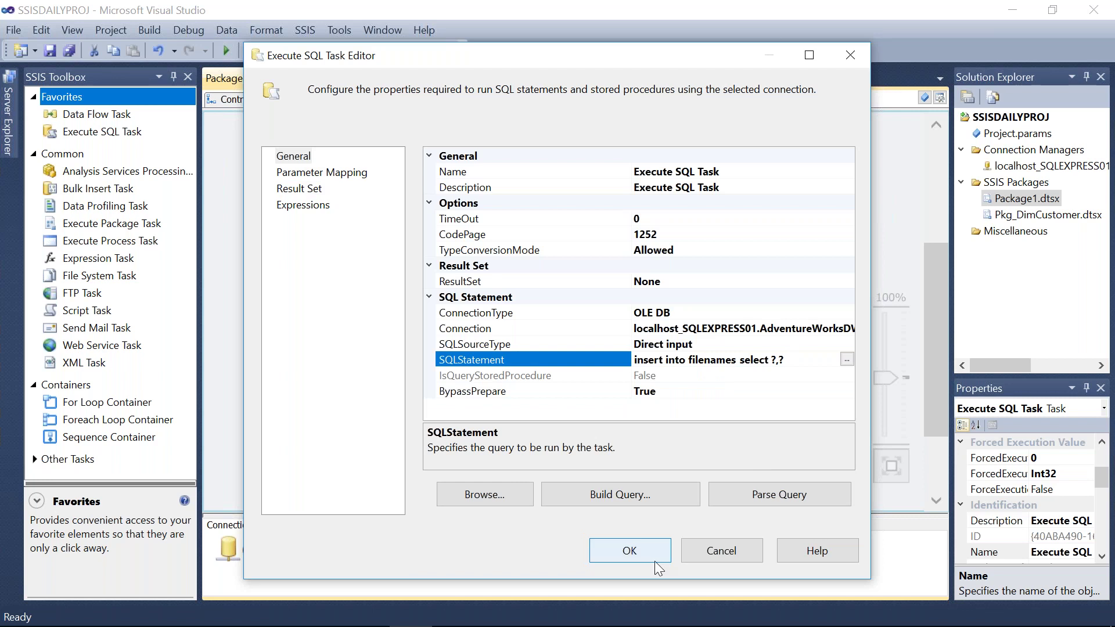
pyautogui.click(633, 552)
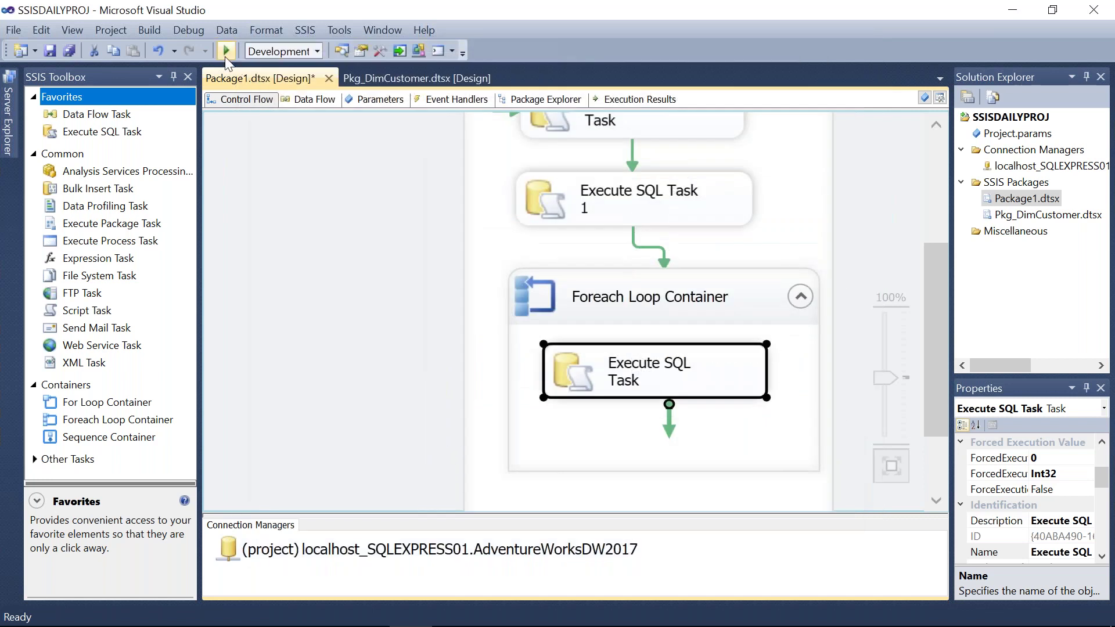
# Run Package1 and copy the Execute SQL Task's error message from the execution progress.
pyautogui.click(227, 51)
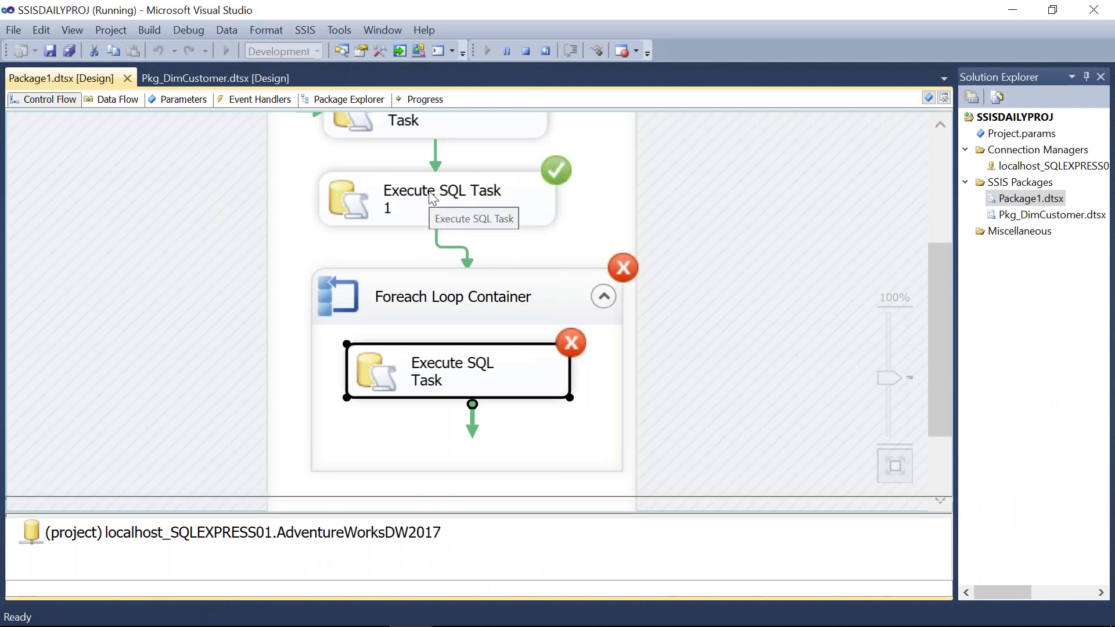
pyautogui.click(435, 103)
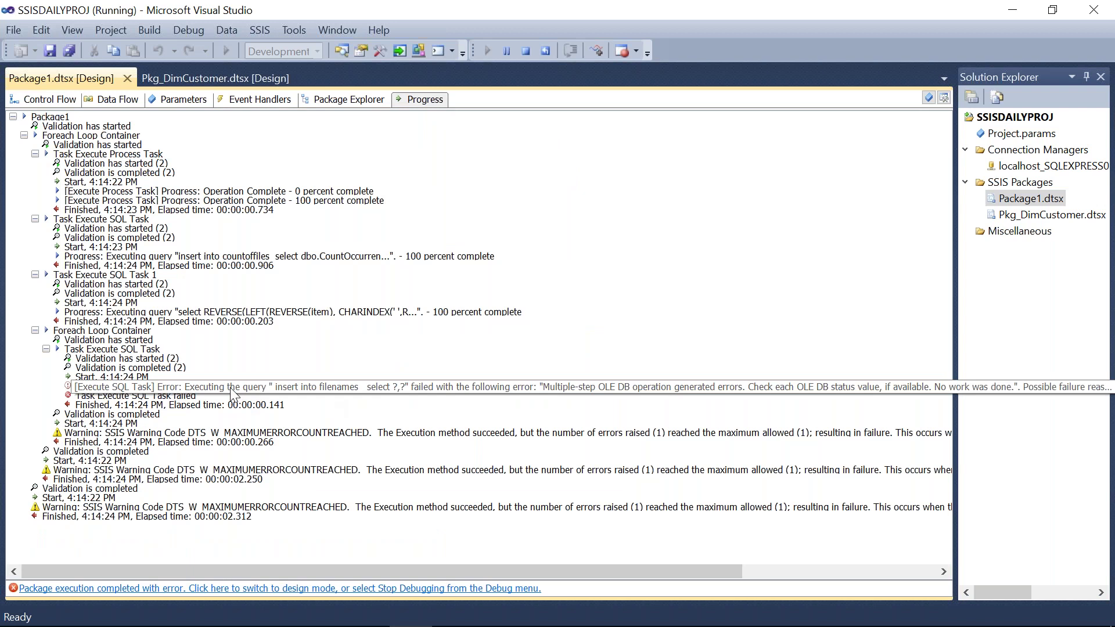
pyautogui.rightClick(232, 389)
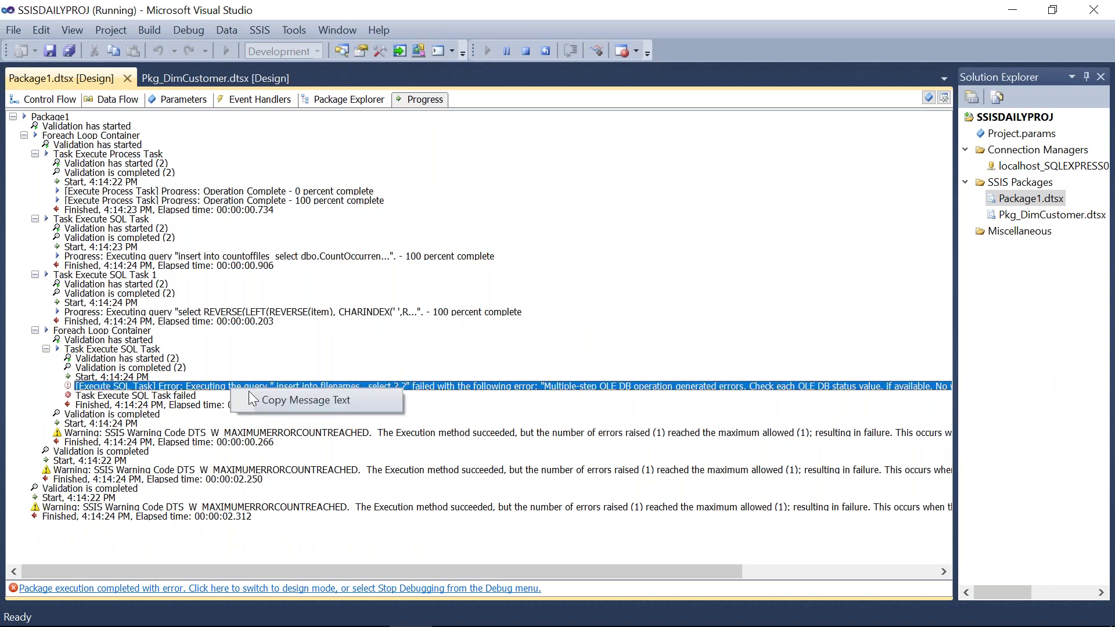
pyautogui.click(312, 395)
# Switch to Management Studio and replace the entire contents of SQLQuery8 with the copied error message.
pyautogui.click(365, 614)
pyautogui.click(116, 98)
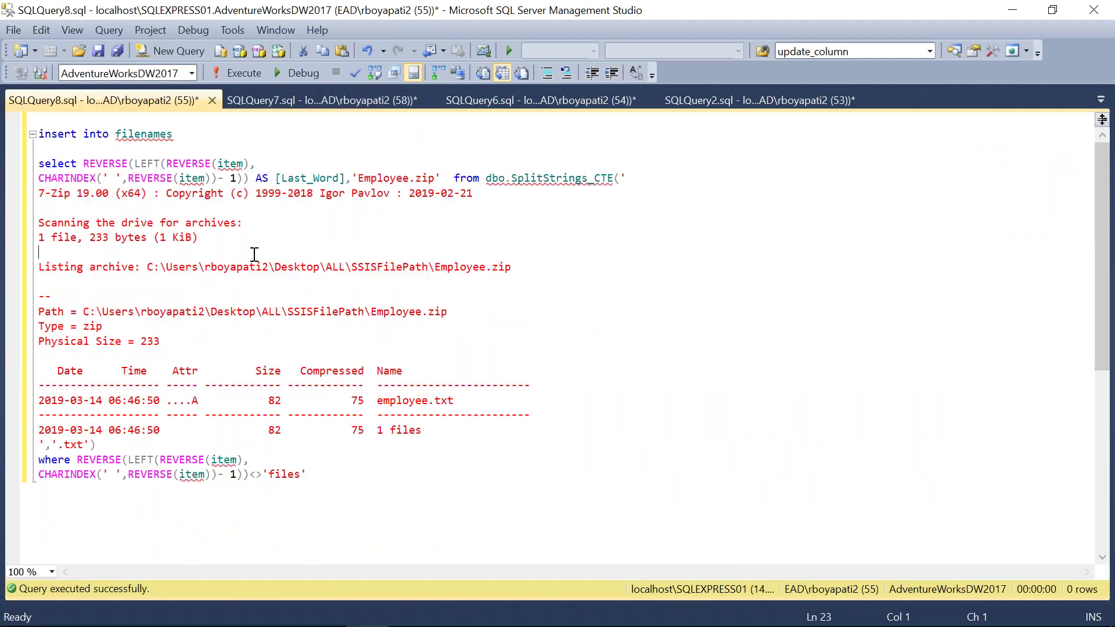
pyautogui.hotkey('ctrl', 'a')
pyautogui.hotkey('ctrl', 'v')
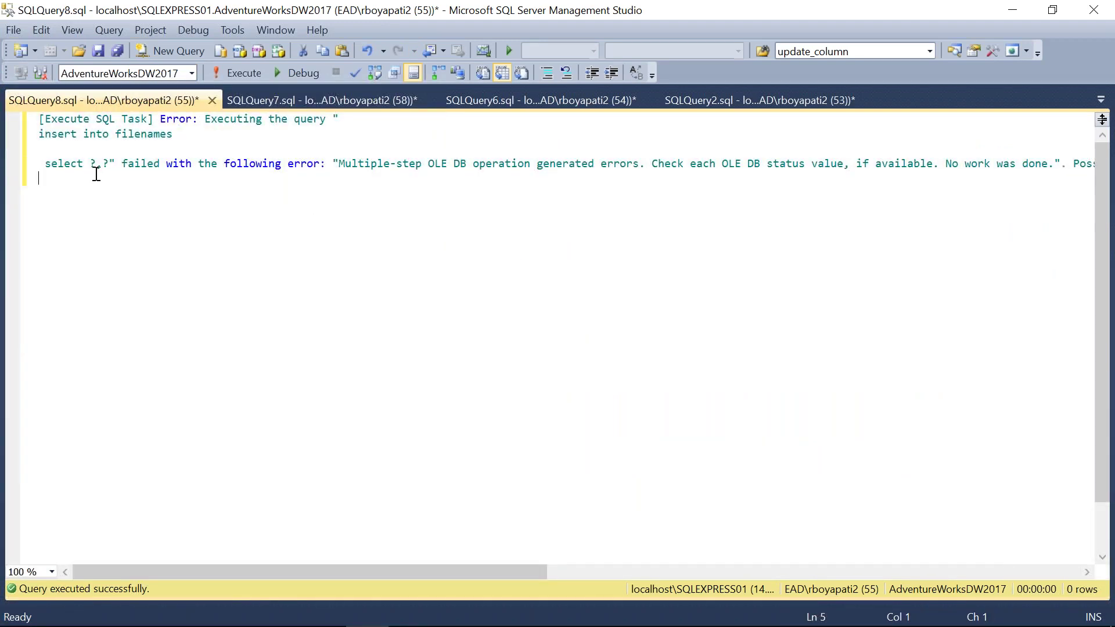
# Break the pasted error message into separate lines before "Multiple-step" and "Possible failure reasons", and examine its text and the ?,? parameters.
pyautogui.click(338, 163)
pyautogui.press('Return')
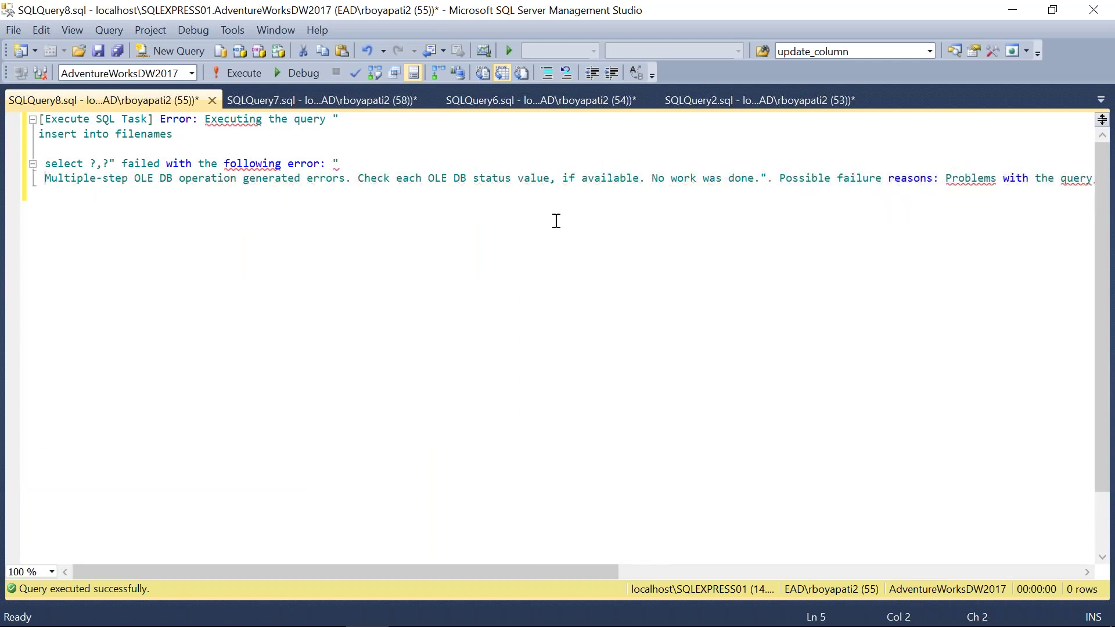
pyautogui.moveTo(370, 178); pyautogui.dragTo(562, 182)
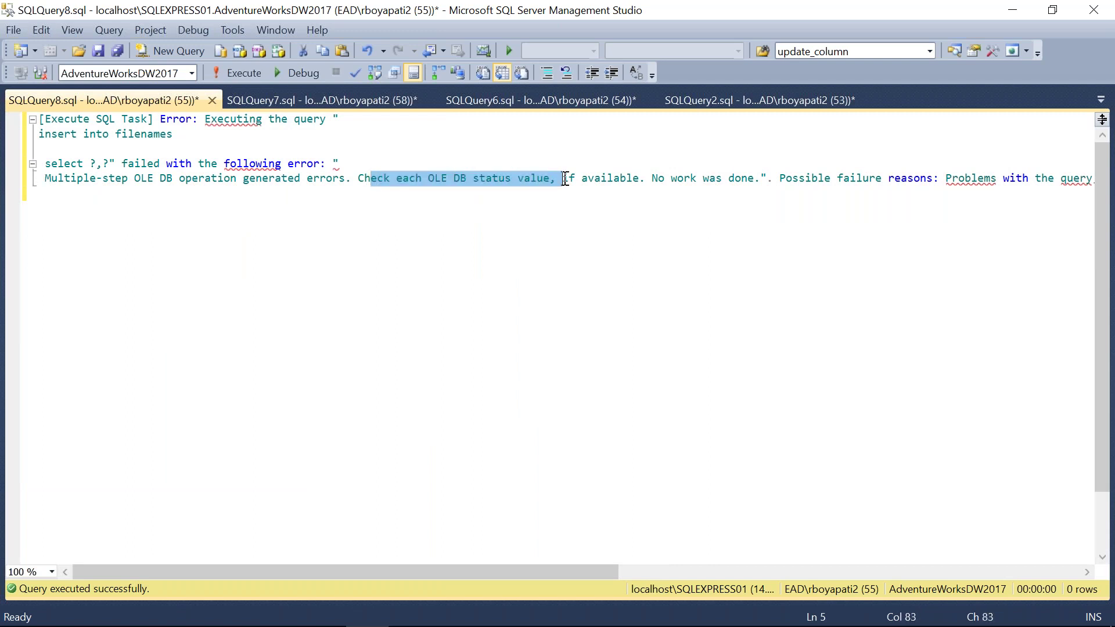
pyautogui.click(776, 178)
pyautogui.press('Return')
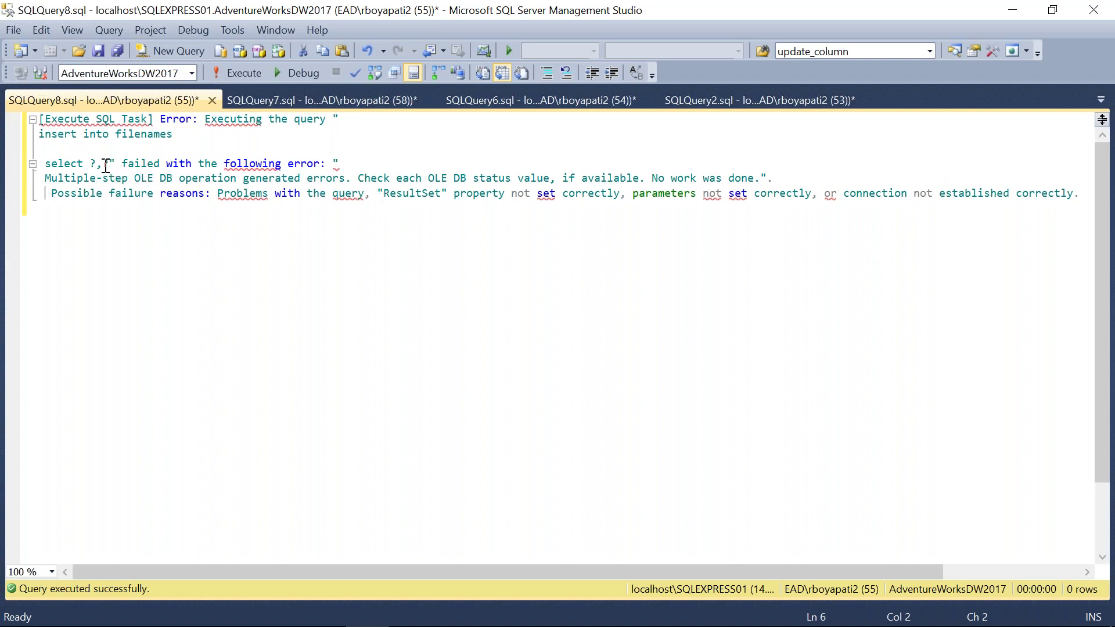
pyautogui.moveTo(109, 164); pyautogui.dragTo(83, 164)
# In SQLQuery7, hide the results, add "insert into filenames values(?,?)" below the create table statement, and copy that new statement.
pyautogui.moveTo(407, 625)
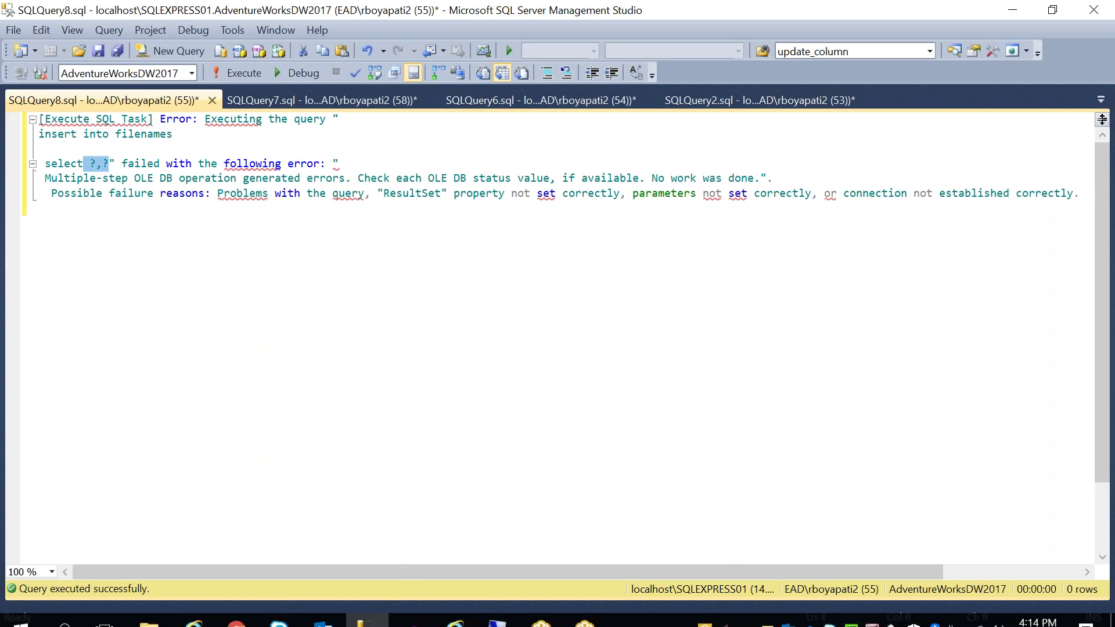
pyautogui.click(332, 98)
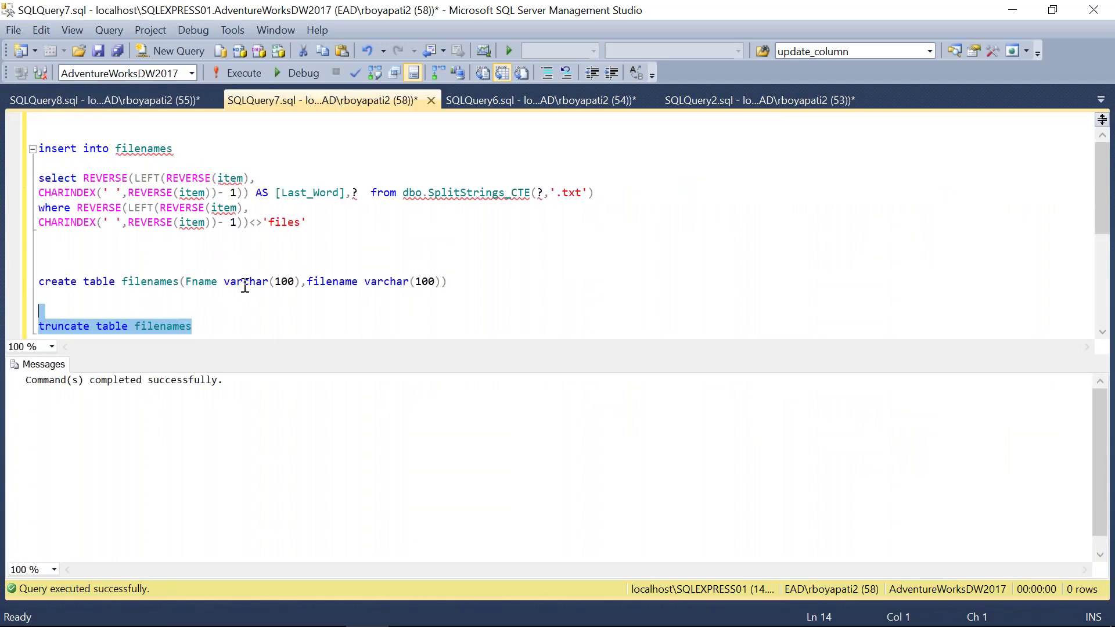
pyautogui.doubleClick(156, 278)
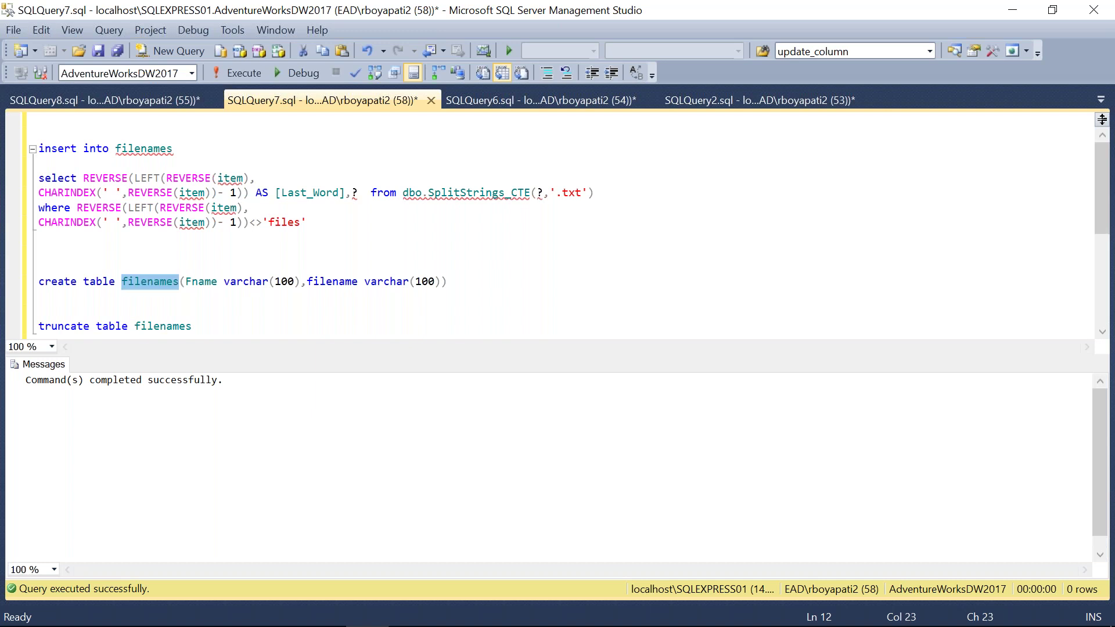
pyautogui.hotkey('ctrl', 'r')
pyautogui.click(491, 279)
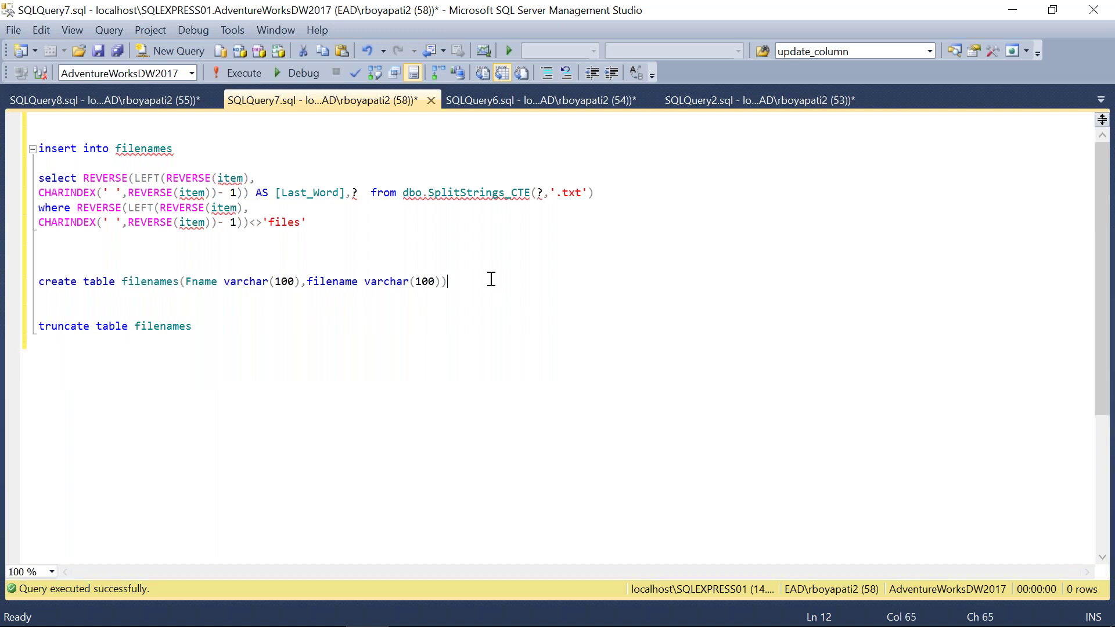
pyautogui.press('Return')
pyautogui.press('Return')
pyautogui.write('insert into filenames values(')
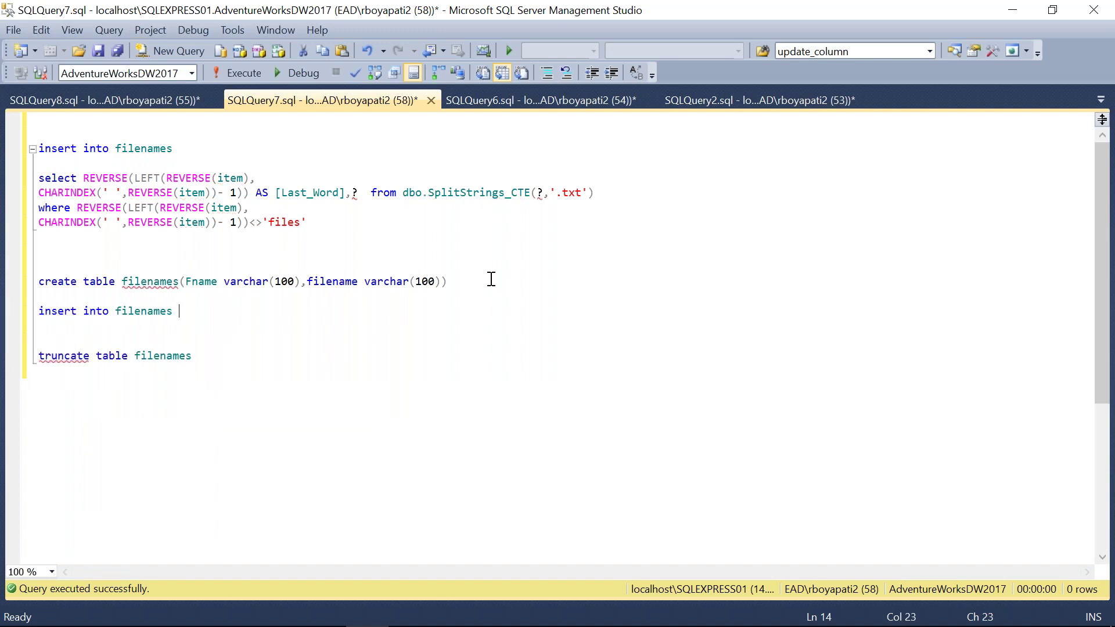
pyautogui.write('?,?)')
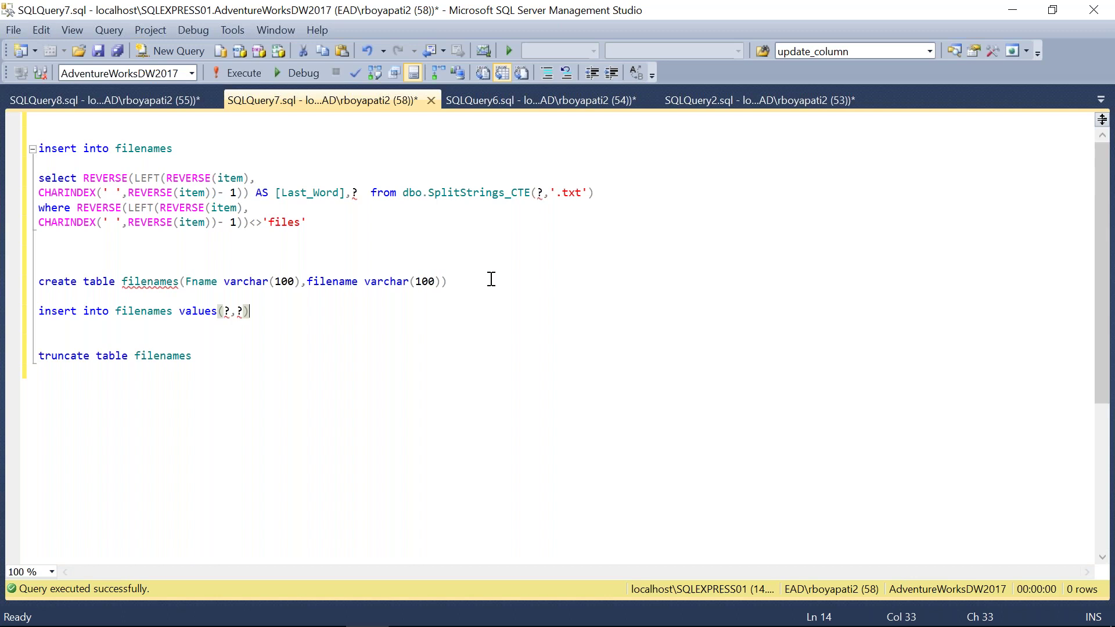
pyautogui.hotkey('shift', 'Up')
pyautogui.hotkey('ctrl', 'c')
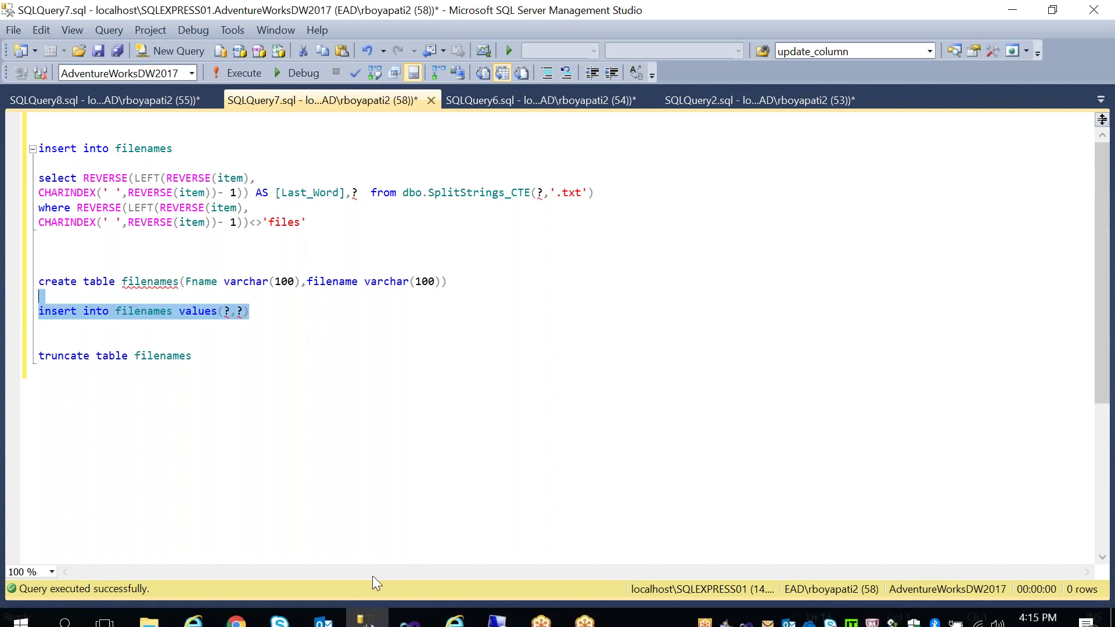
# Switch back to Visual Studio, return to Package1's control flow, and stop debugging.
pyautogui.click(407, 606)
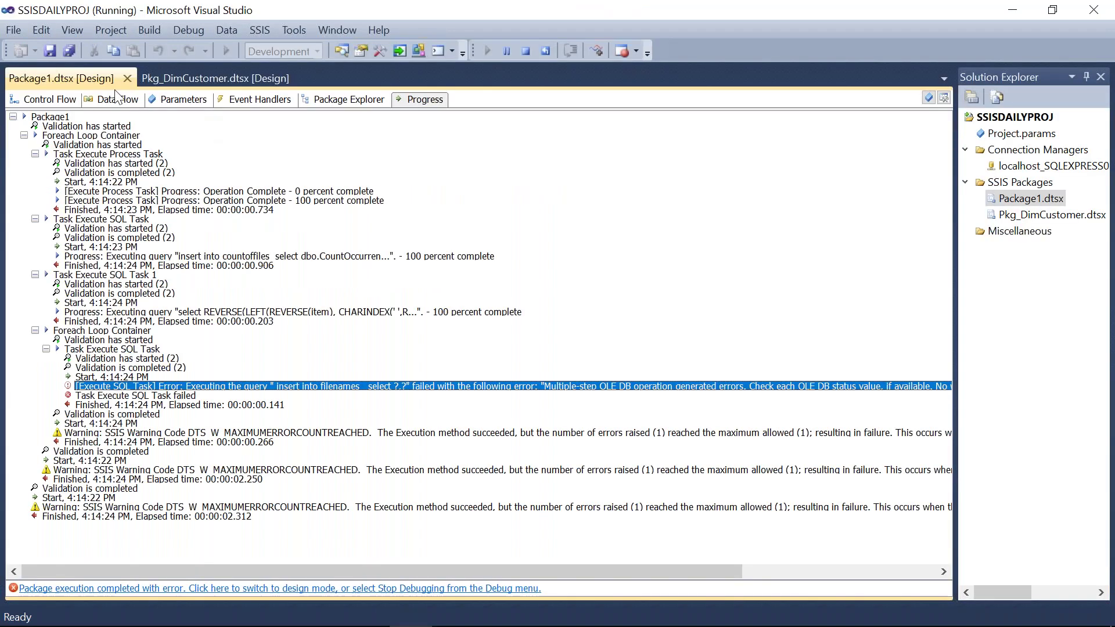
pyautogui.hotkey('shift', 'F5')
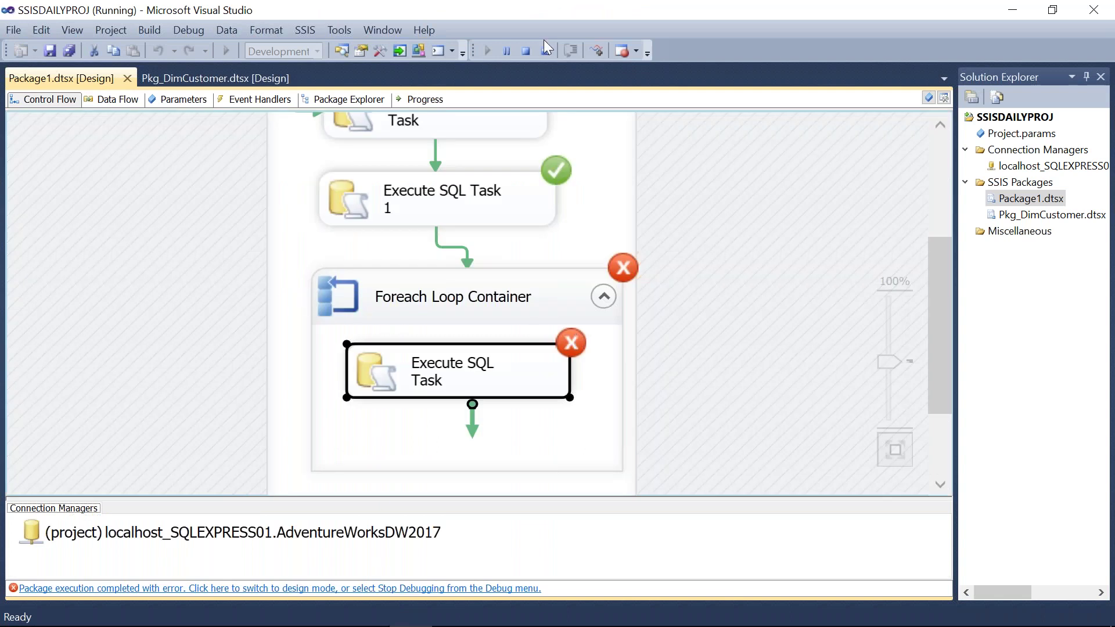
pyautogui.click(526, 51)
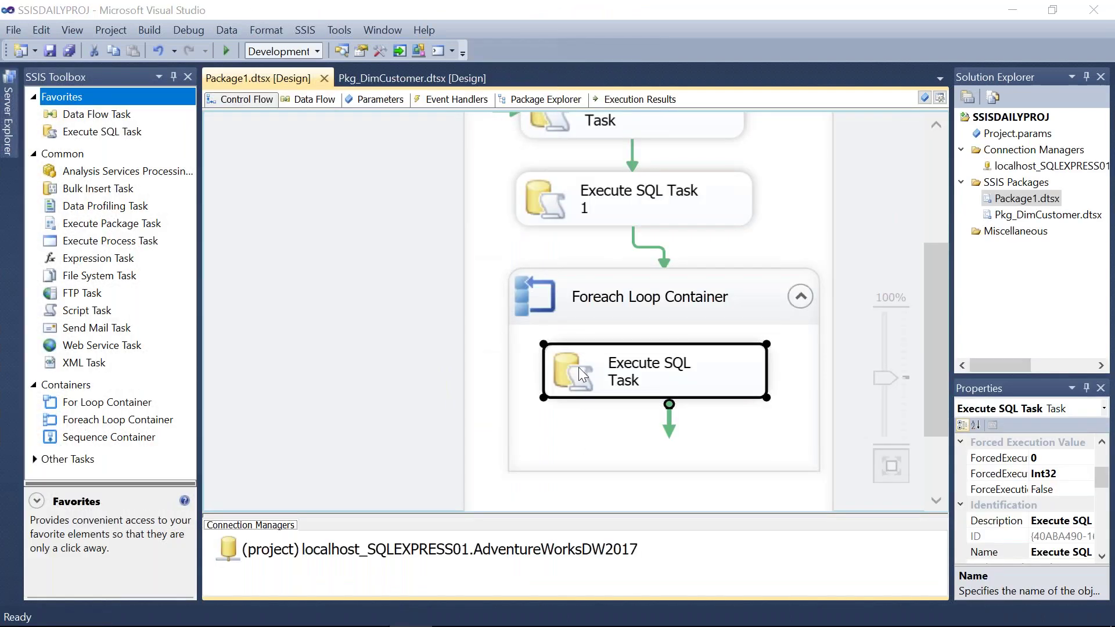
# Replace the SQL statement of the inner loop's Execute SQL Task with "insert into filenames values(?,?)" and accept the changes.
pyautogui.doubleClick(578, 367)
pyautogui.click(835, 359)
pyautogui.click(846, 360)
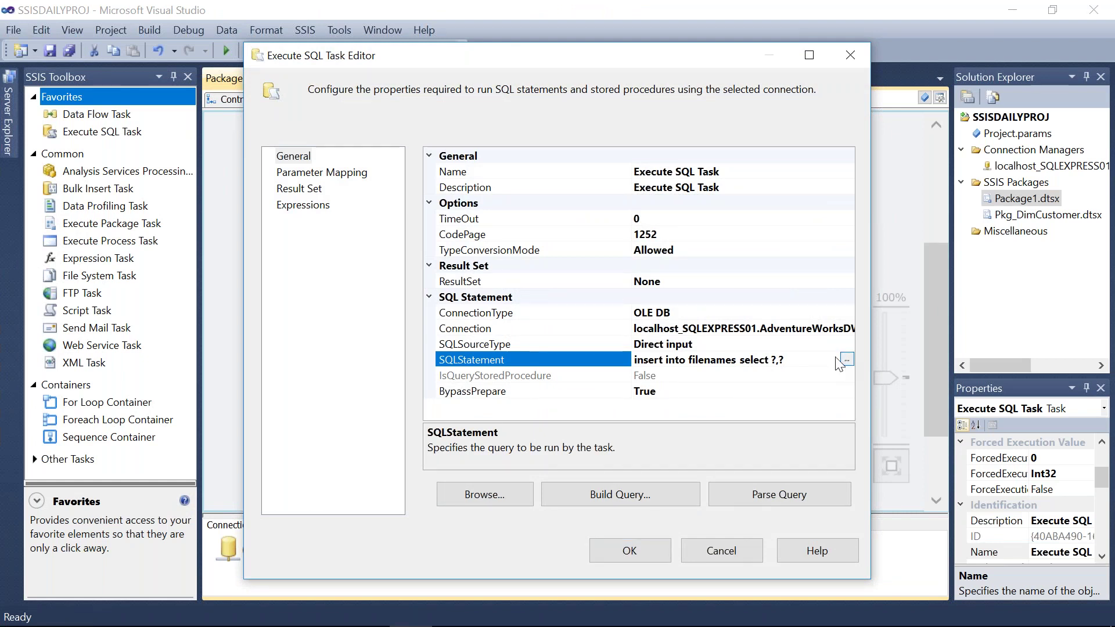
pyautogui.hotkey('ctrl', 'v')
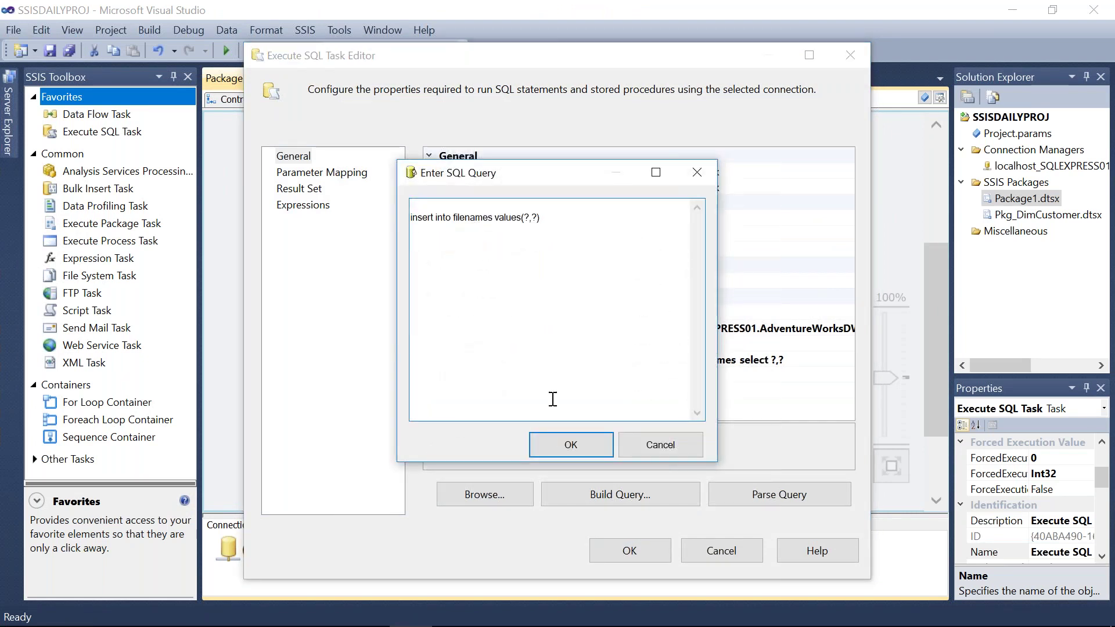
pyautogui.click(569, 445)
pyautogui.click(629, 549)
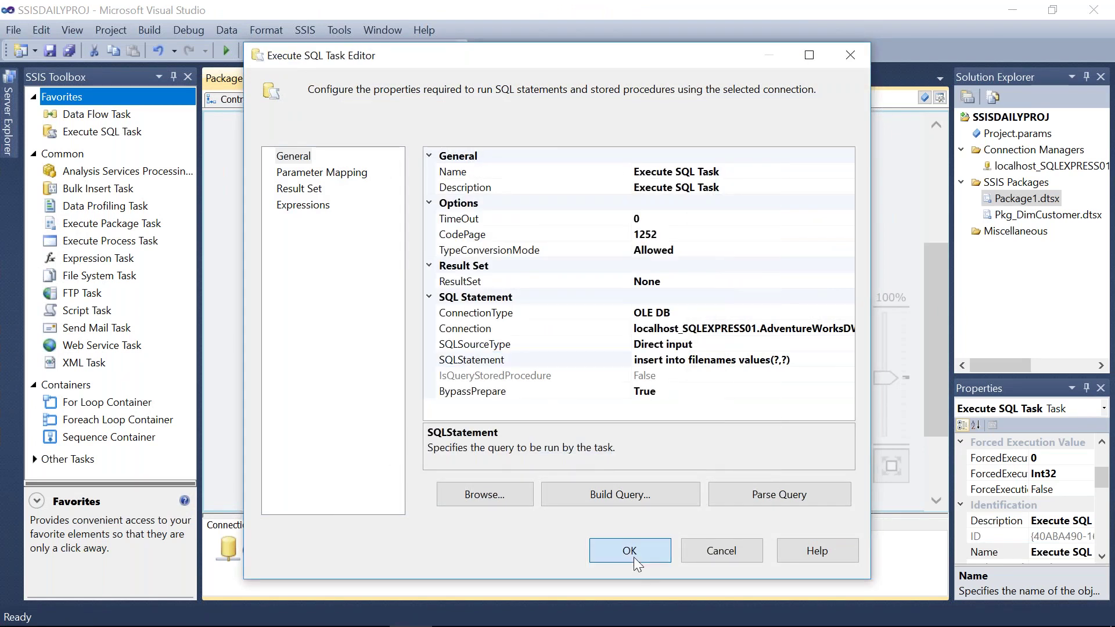
# Run Package1 again, read the inner Execute SQL Task's error in the execution progress, and stop debugging.
pyautogui.click(232, 51)
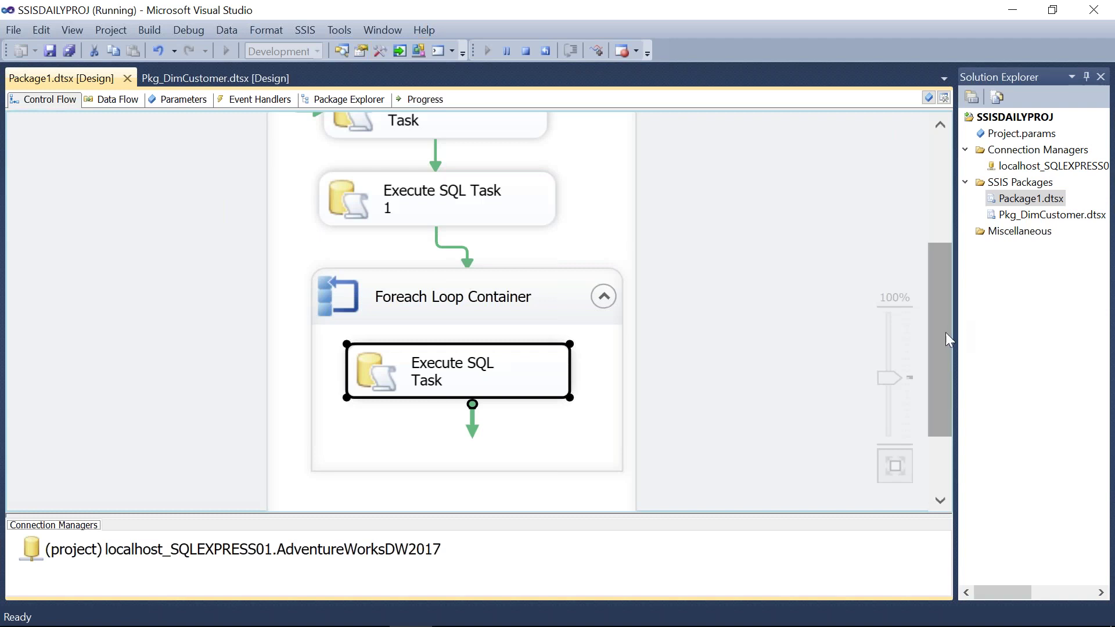
pyautogui.moveTo(947, 311); pyautogui.dragTo(944, 195)
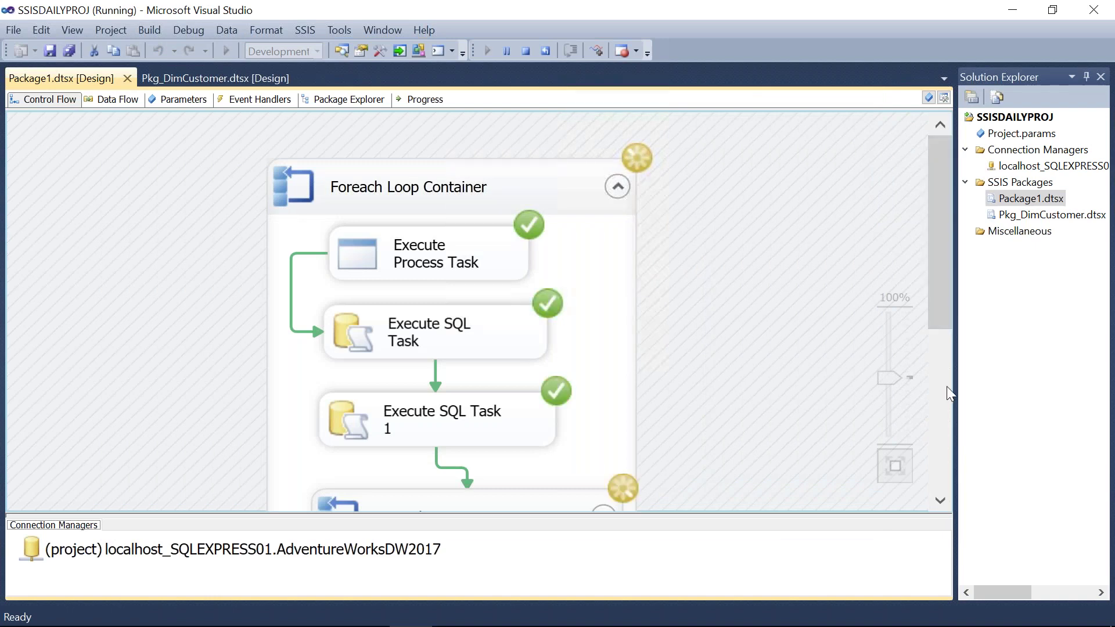
pyautogui.click(415, 100)
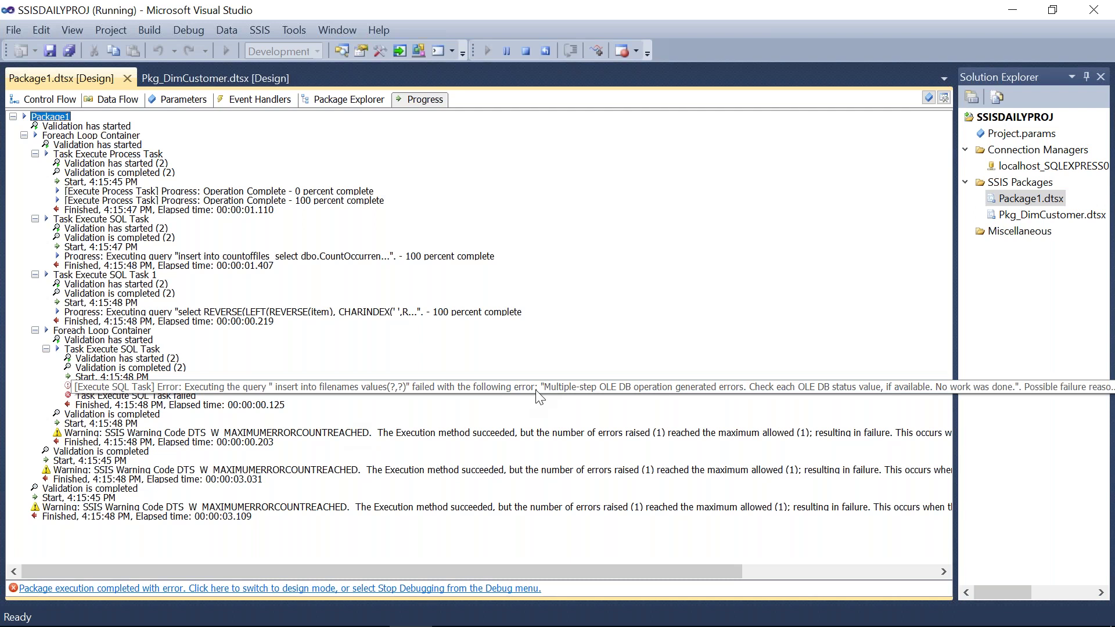
pyautogui.click(63, 102)
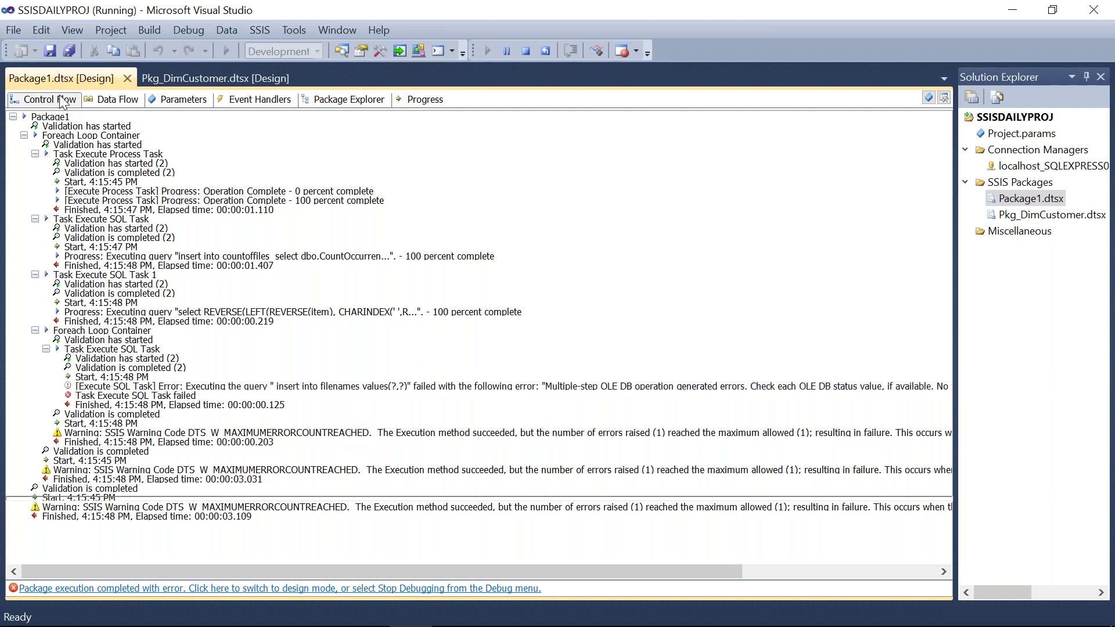
pyautogui.click(526, 50)
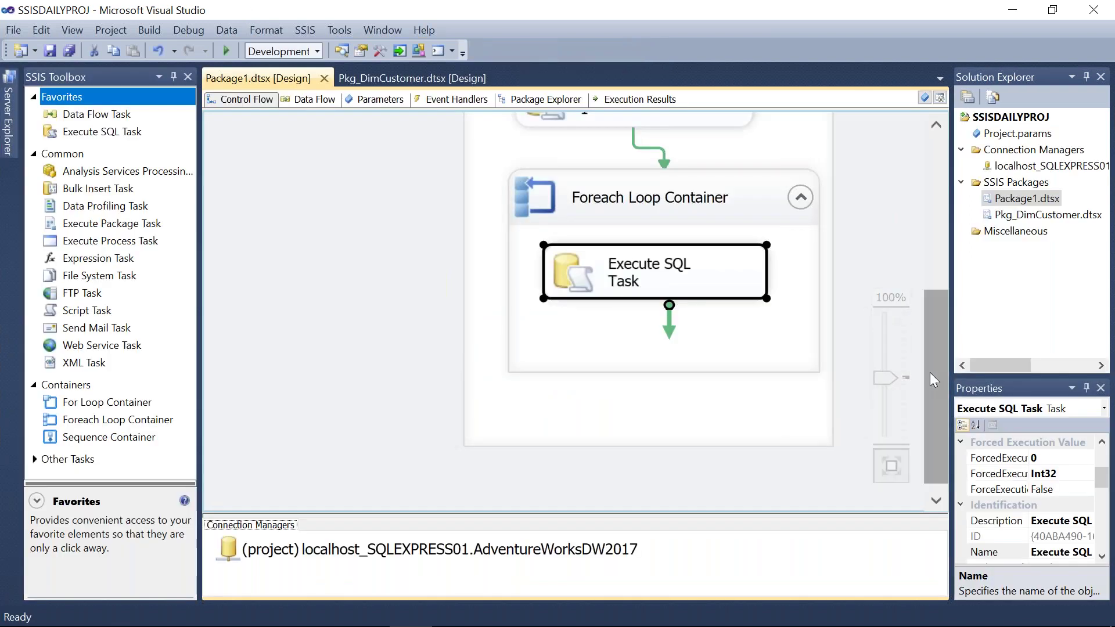
# Check the result set and parameter mappings of Execute SQL Task 1, widening the variable name column, and close without changes.
pyautogui.moveTo(928, 372); pyautogui.dragTo(934, 315)
pyautogui.doubleClick(563, 225)
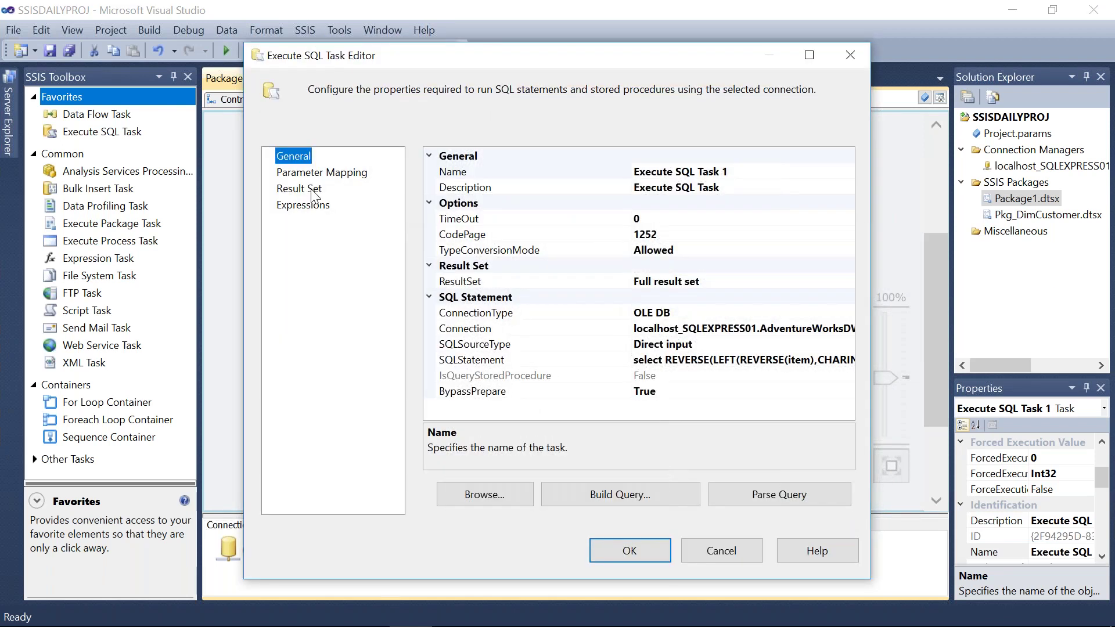
pyautogui.click(299, 188)
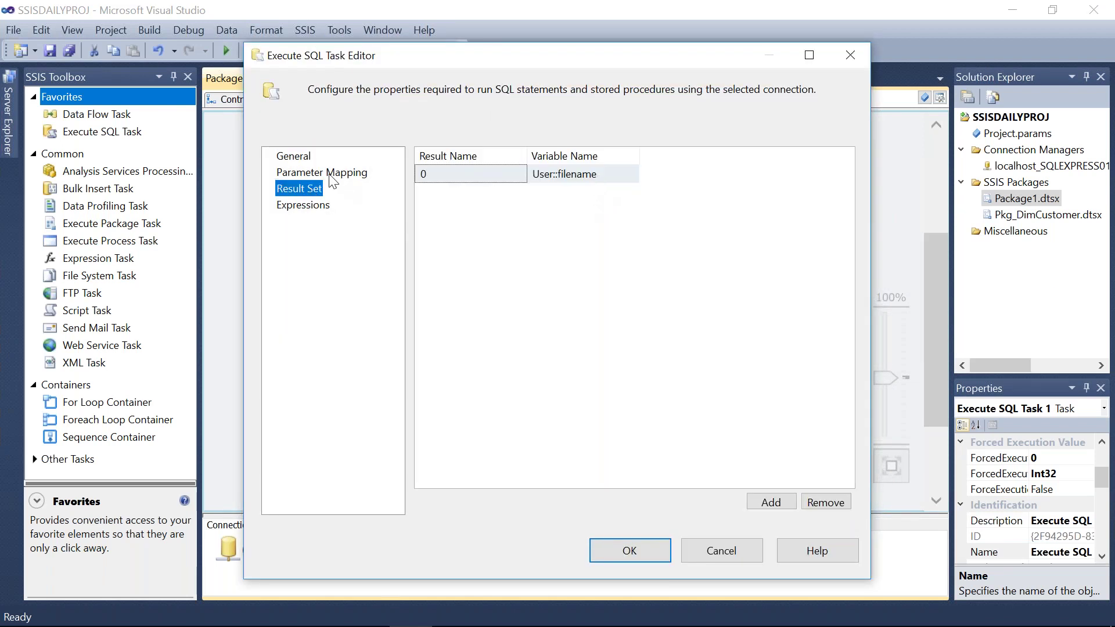
pyautogui.click(327, 172)
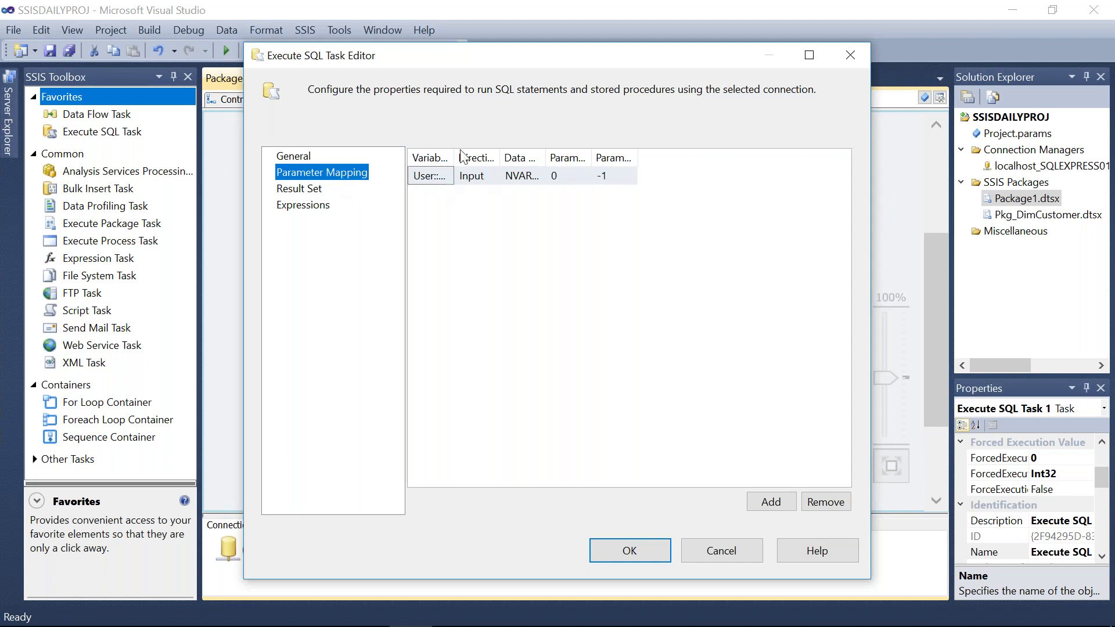
pyautogui.moveTo(454, 156); pyautogui.dragTo(556, 155)
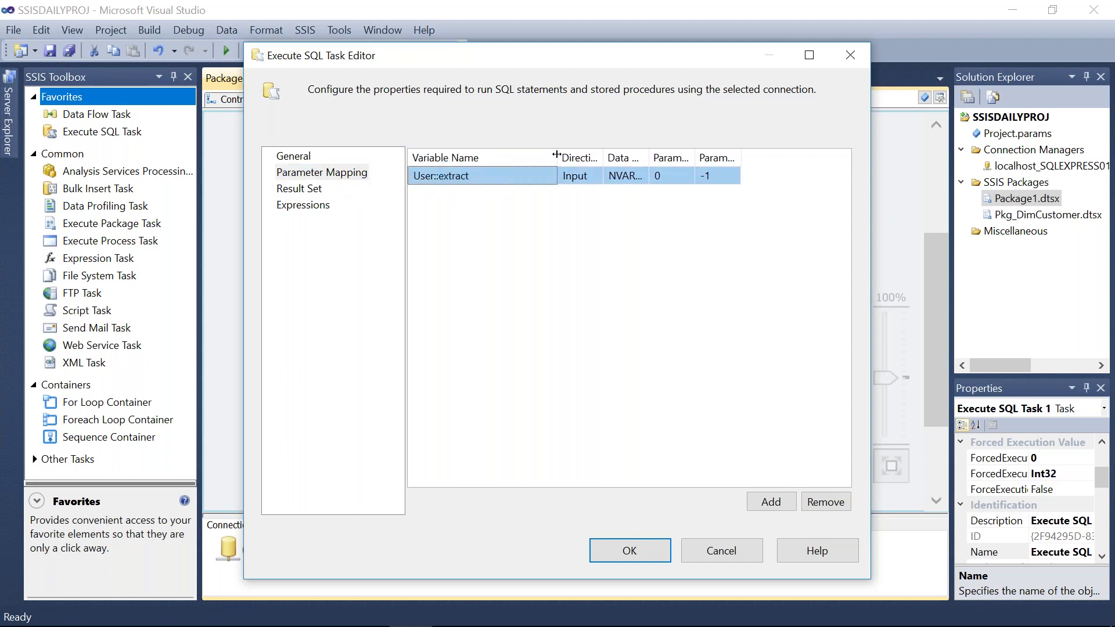
pyautogui.click(720, 550)
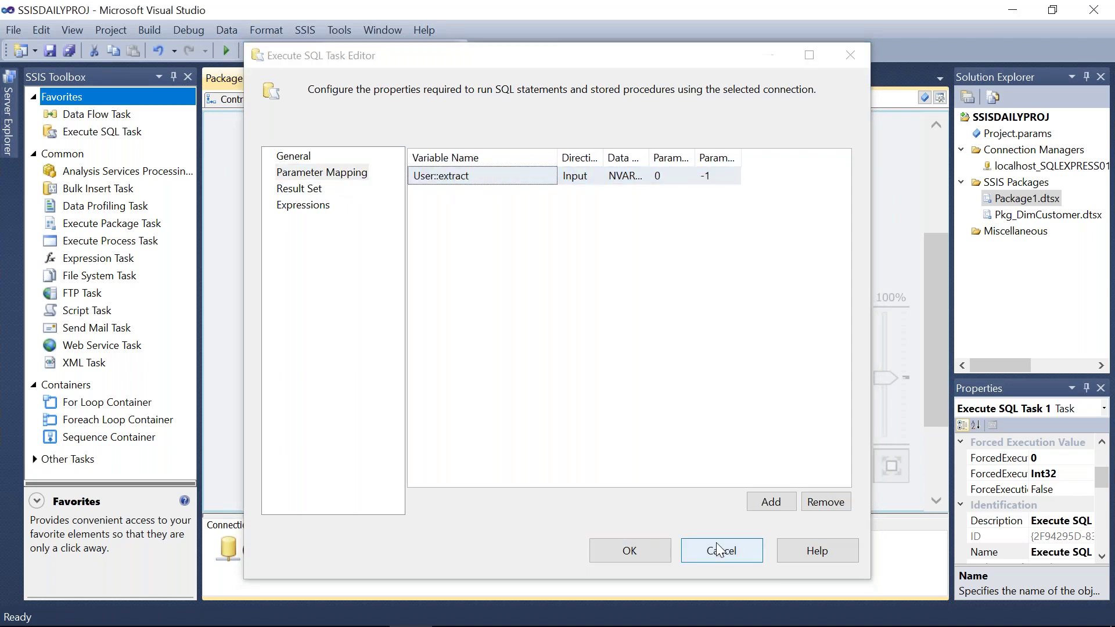
# Examine the variables at package scope and in the scope of Execute SQL Task 1, and close the variables list.
pyautogui.click(250, 250)
pyautogui.rightClick(249, 249)
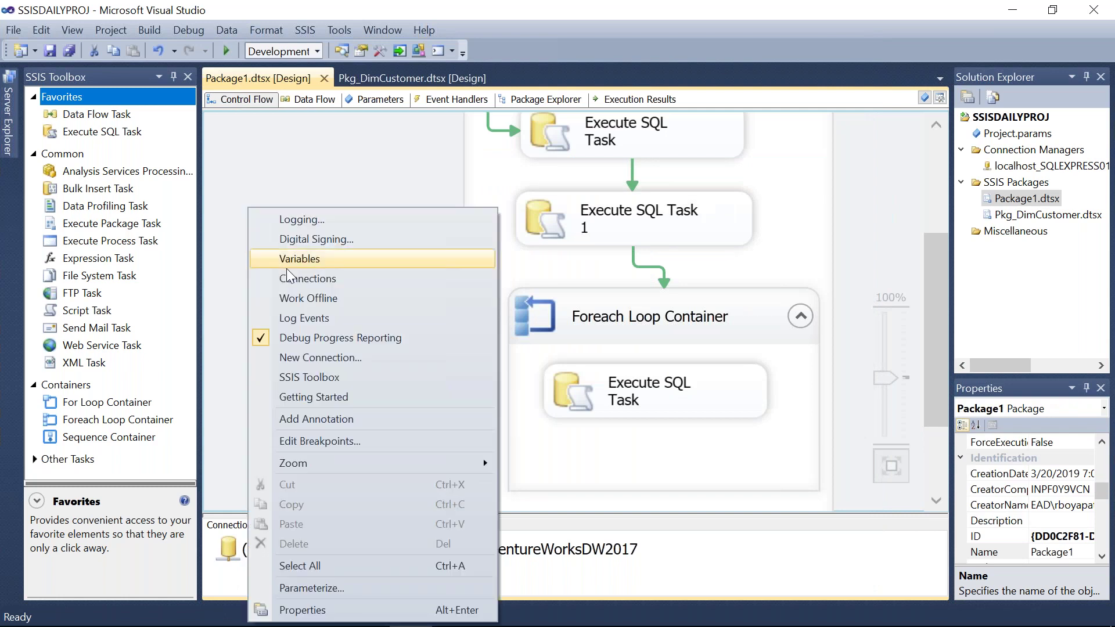
pyautogui.click(291, 273)
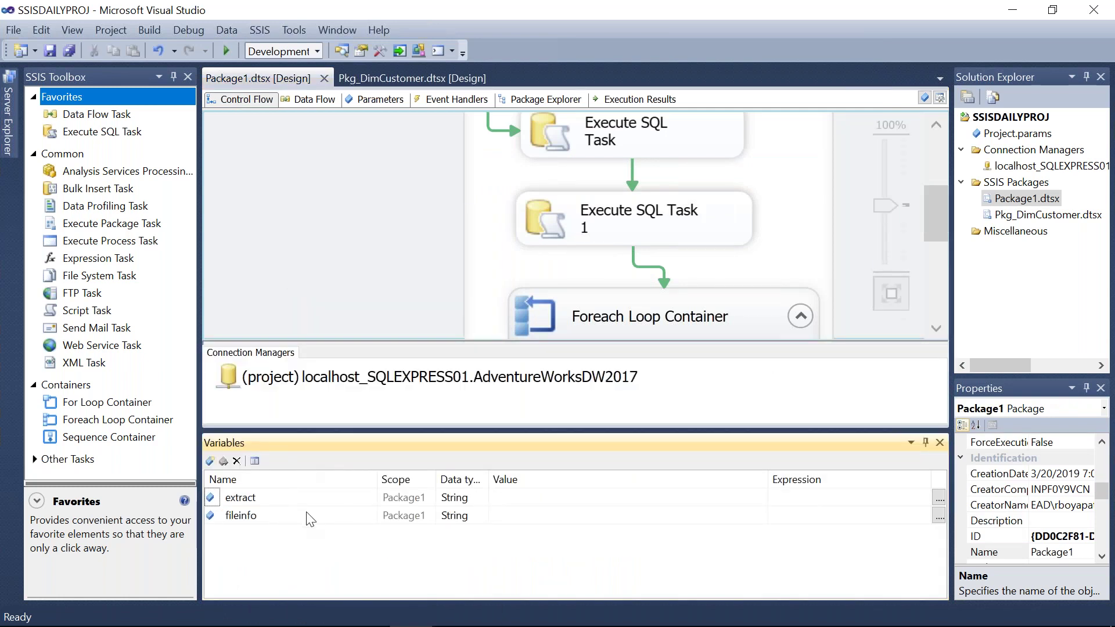
pyautogui.click(576, 238)
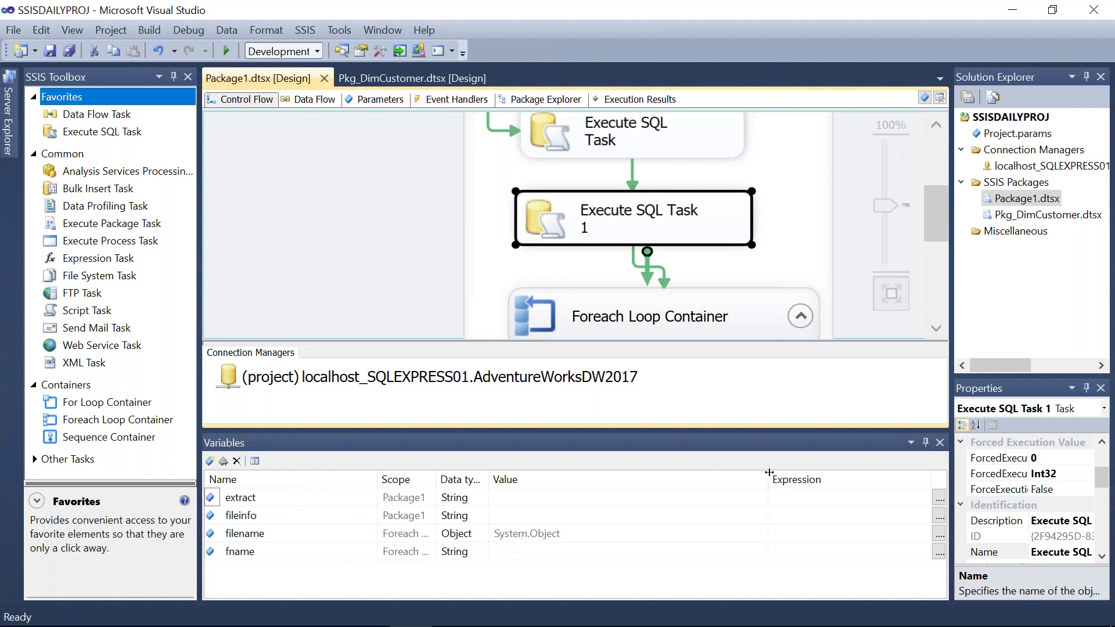
pyautogui.click(939, 443)
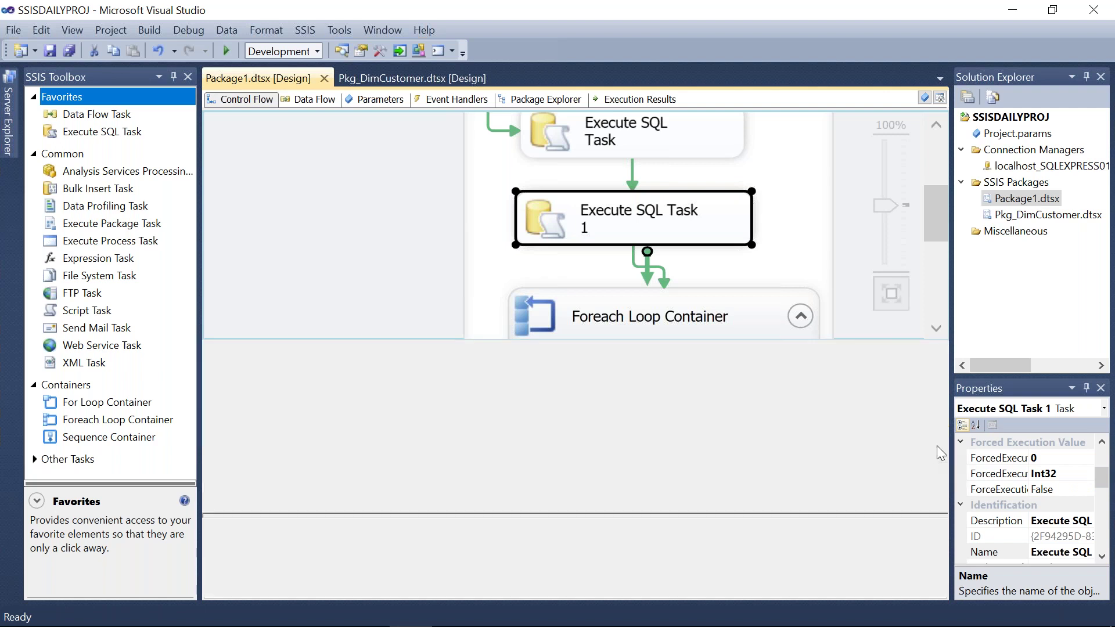
# Try the Foreach ADO.NET Schema Rowset Enumerator for the inner Foreach Loop Container and check its available connections.
pyautogui.click(549, 326)
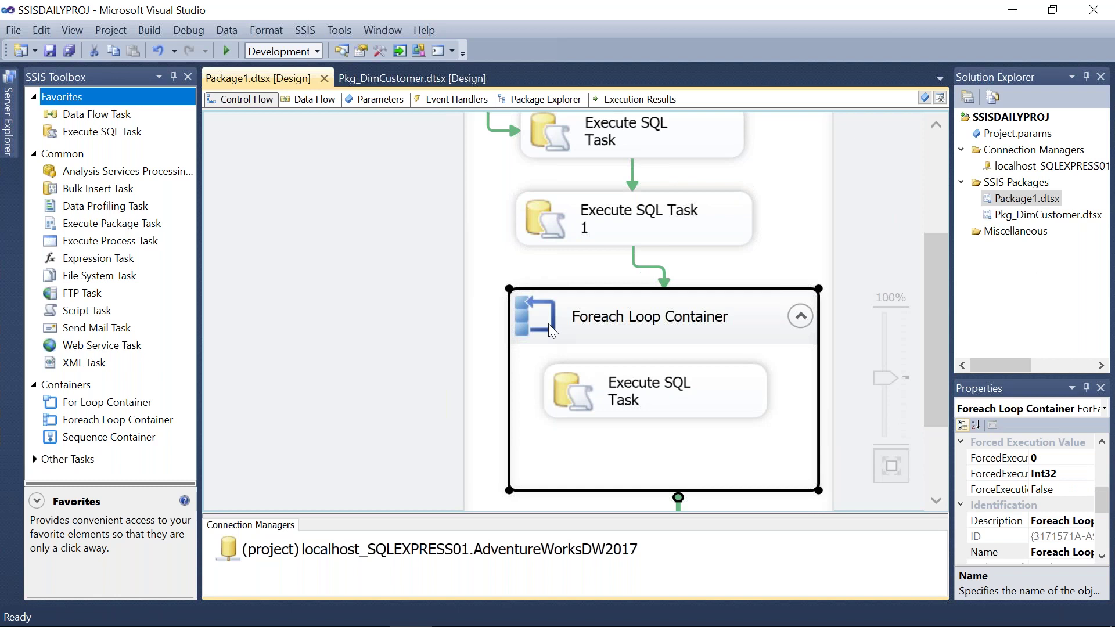
pyautogui.doubleClick(548, 322)
pyautogui.click(298, 172)
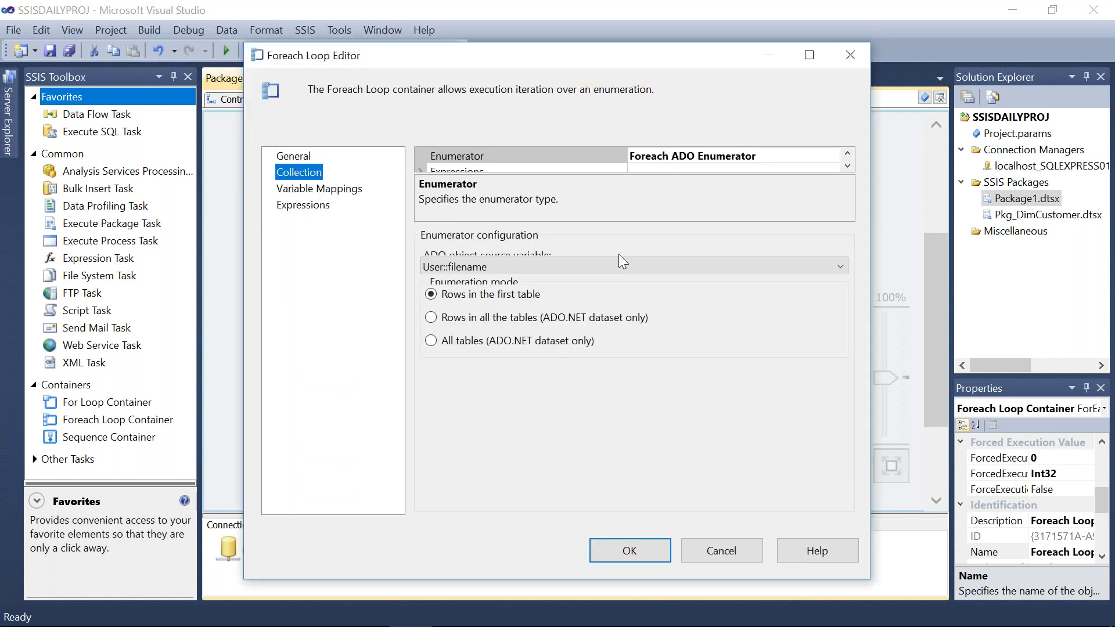
pyautogui.click(848, 154)
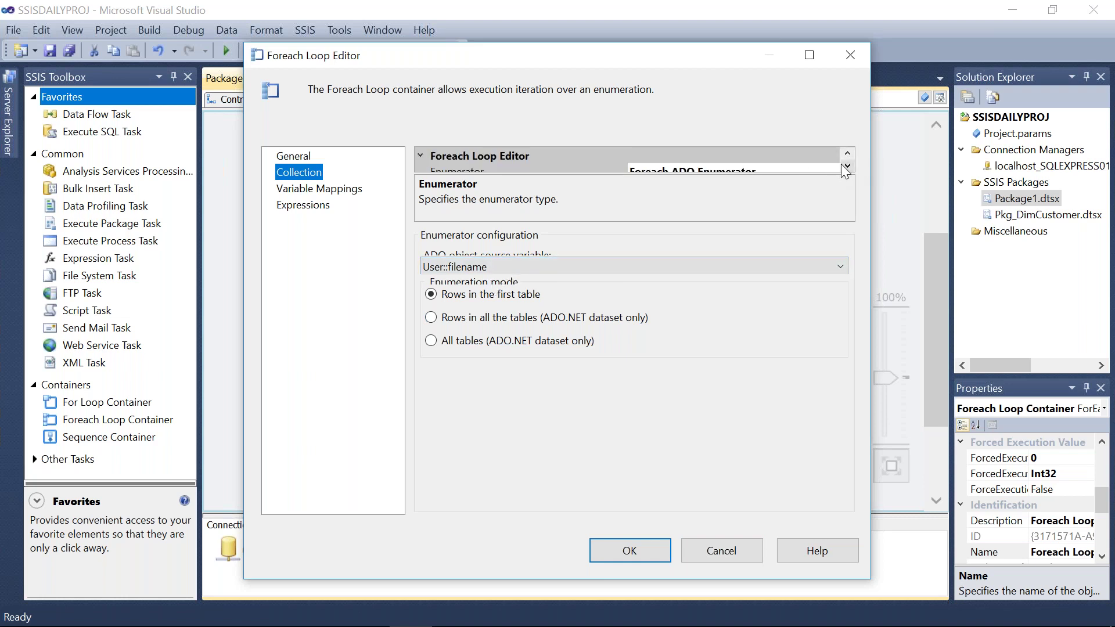
pyautogui.click(846, 166)
pyautogui.click(832, 159)
pyautogui.click(832, 155)
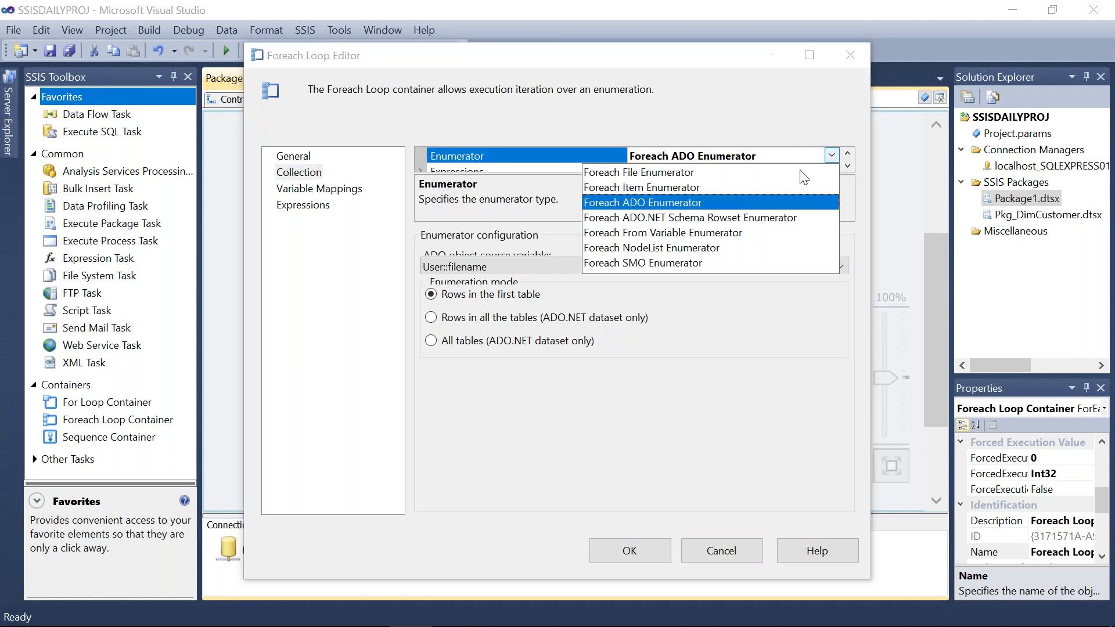
pyautogui.click(696, 221)
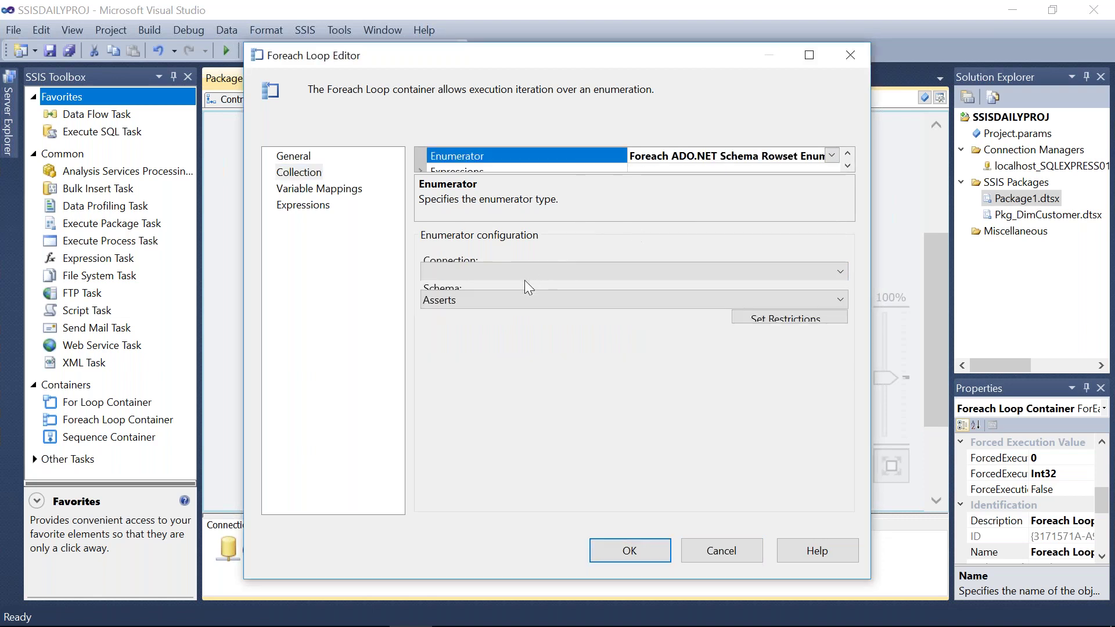
pyautogui.click(476, 267)
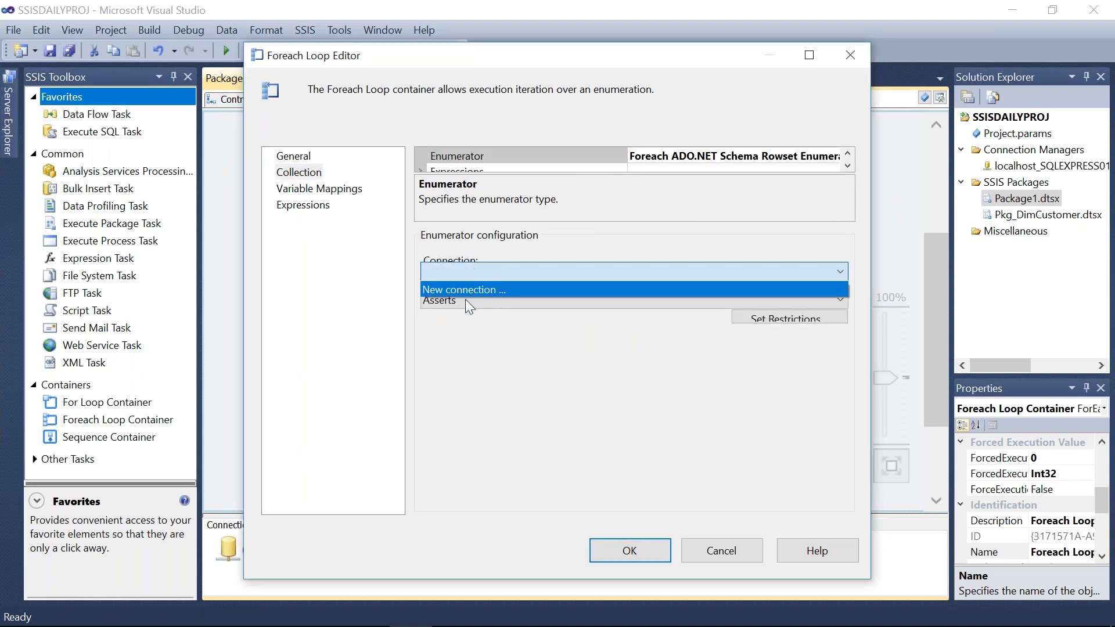
# Try the Foreach From Variable Enumerator for the inner loop and look through its available variables.
pyautogui.click(833, 158)
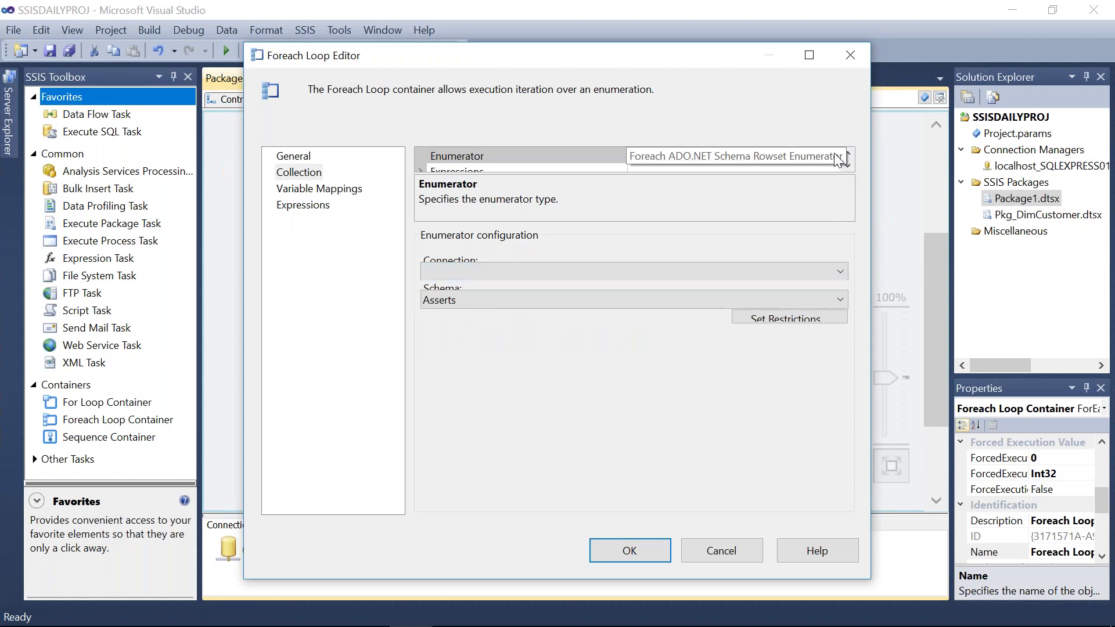
pyautogui.click(835, 158)
pyautogui.click(833, 156)
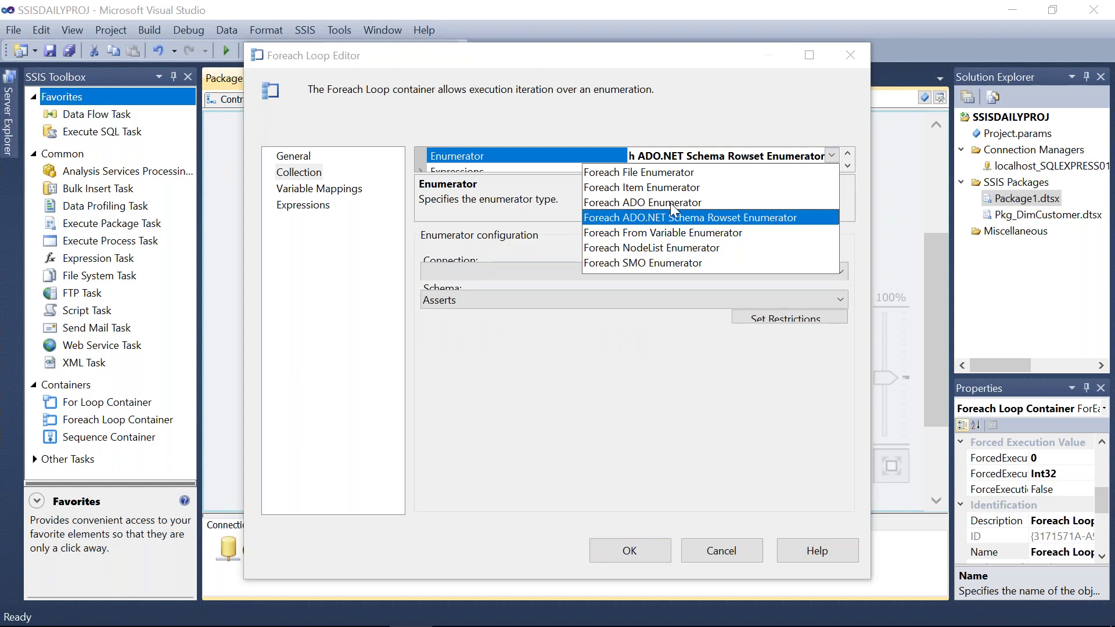
pyautogui.click(675, 229)
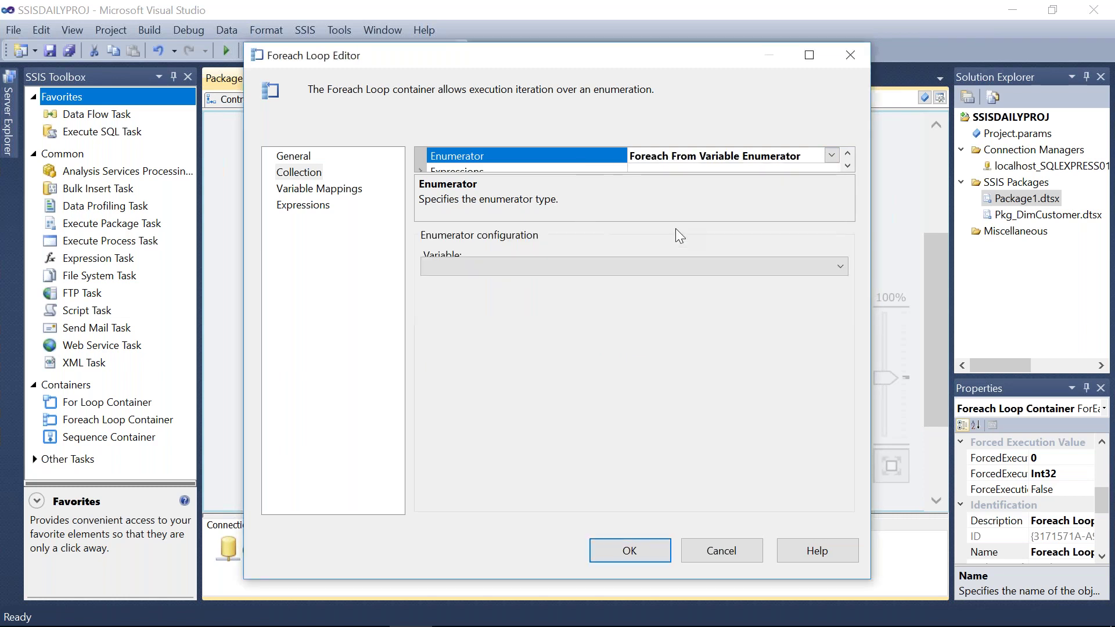
pyautogui.click(728, 266)
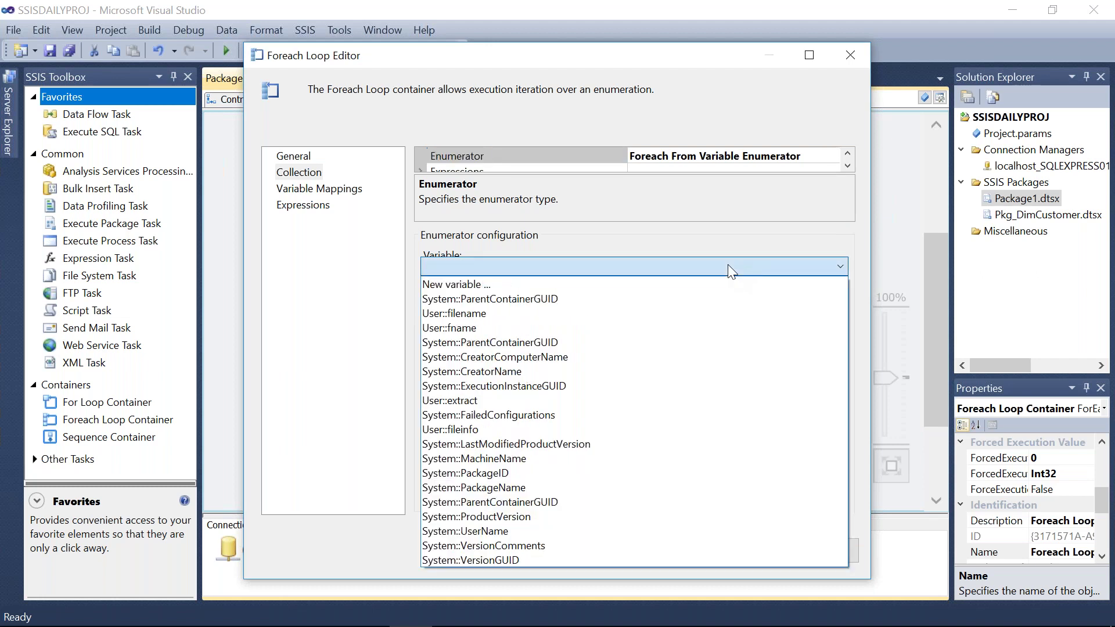
pyautogui.click(763, 236)
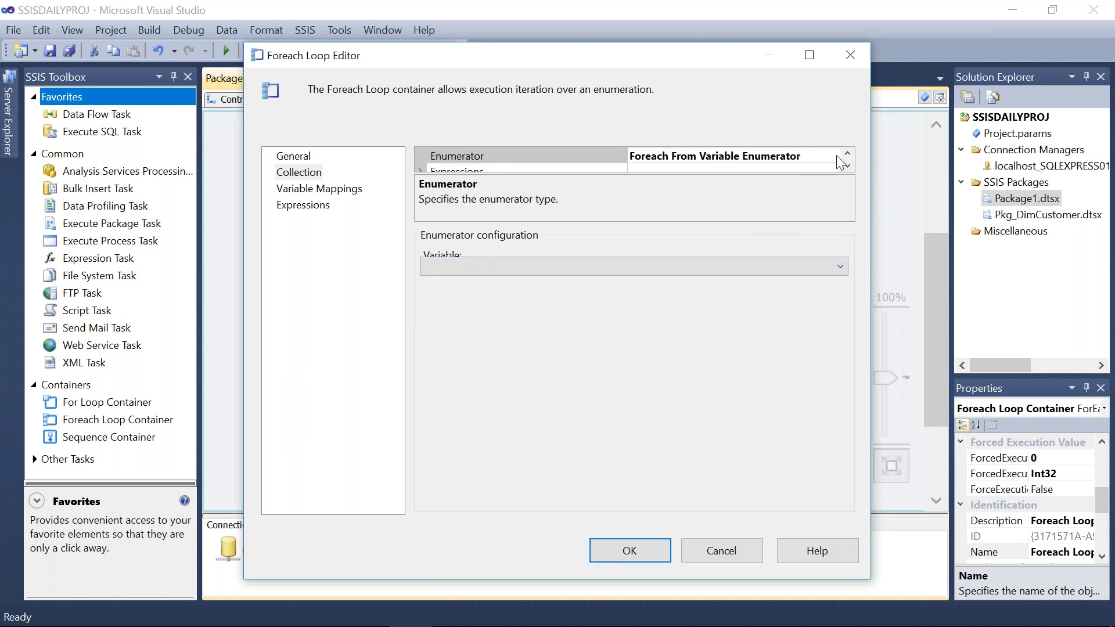
# Set the inner loop's enumerator back to Foreach ADO Enumerator and accept the changes.
pyautogui.click(836, 156)
pyautogui.click(831, 155)
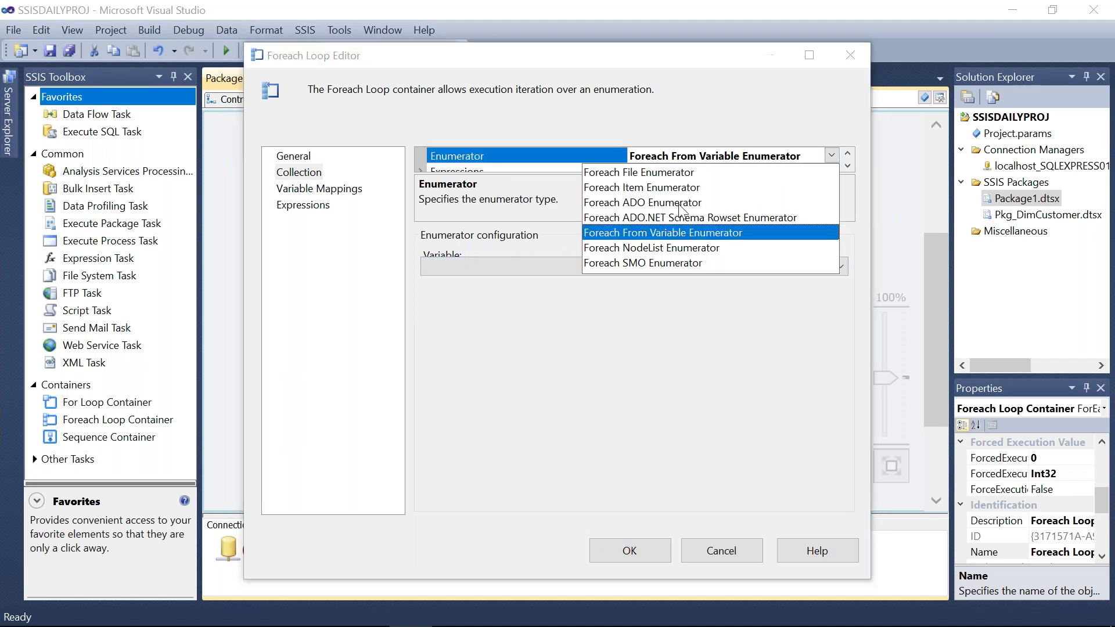
pyautogui.click(633, 202)
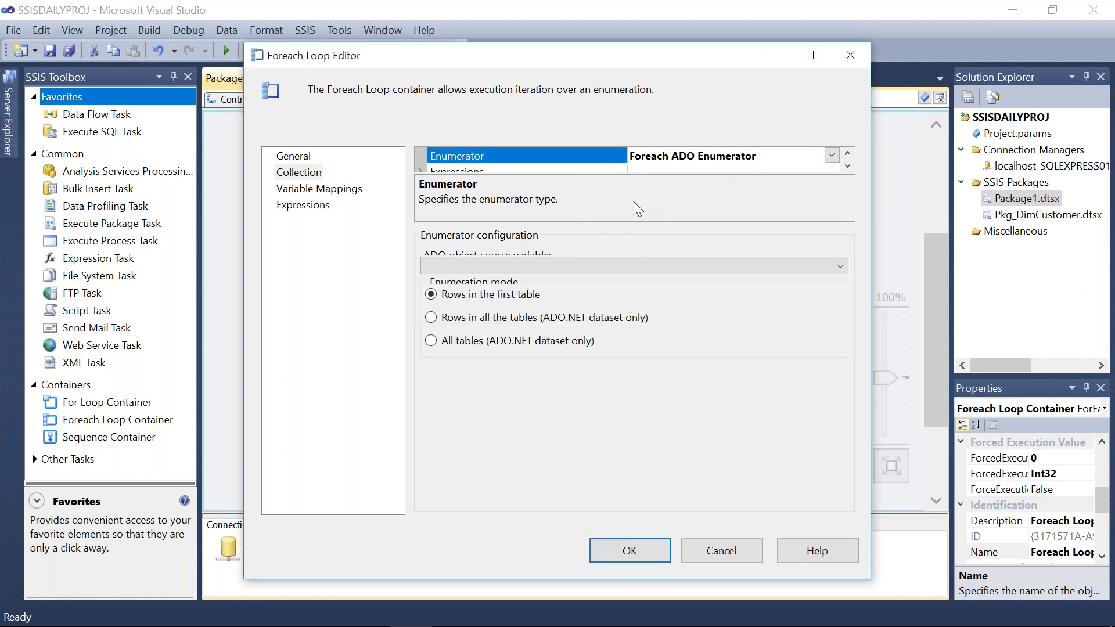
pyautogui.click(307, 176)
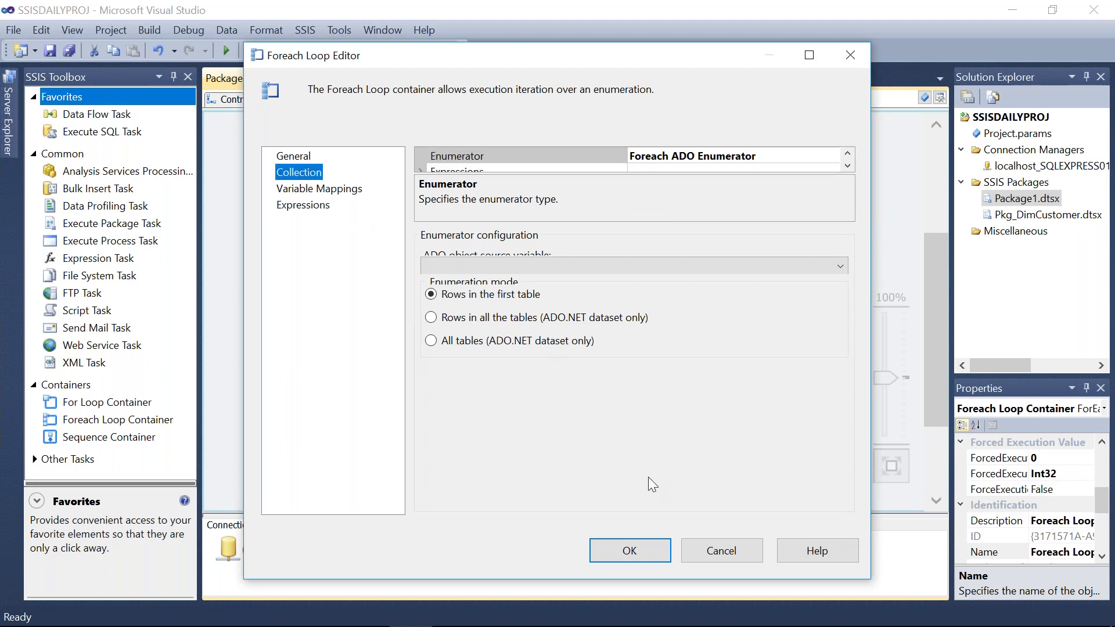
pyautogui.click(649, 548)
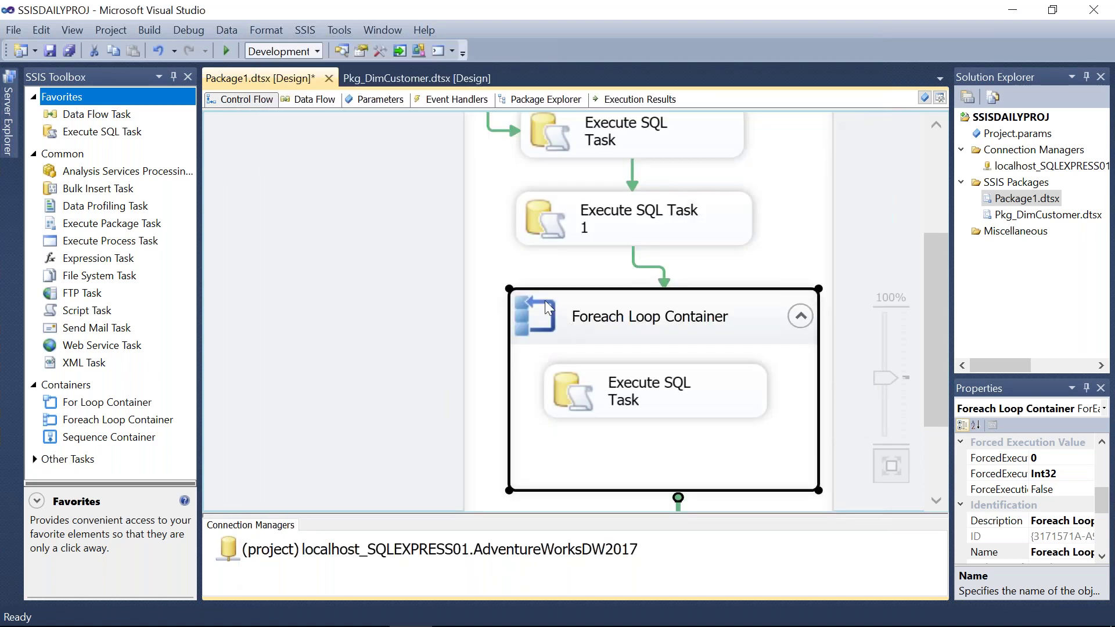
# Set the ResultSet of Execute SQL Task 1 to Single row, accept the change, and run Package1.
pyautogui.click(556, 218)
pyautogui.doubleClick(556, 218)
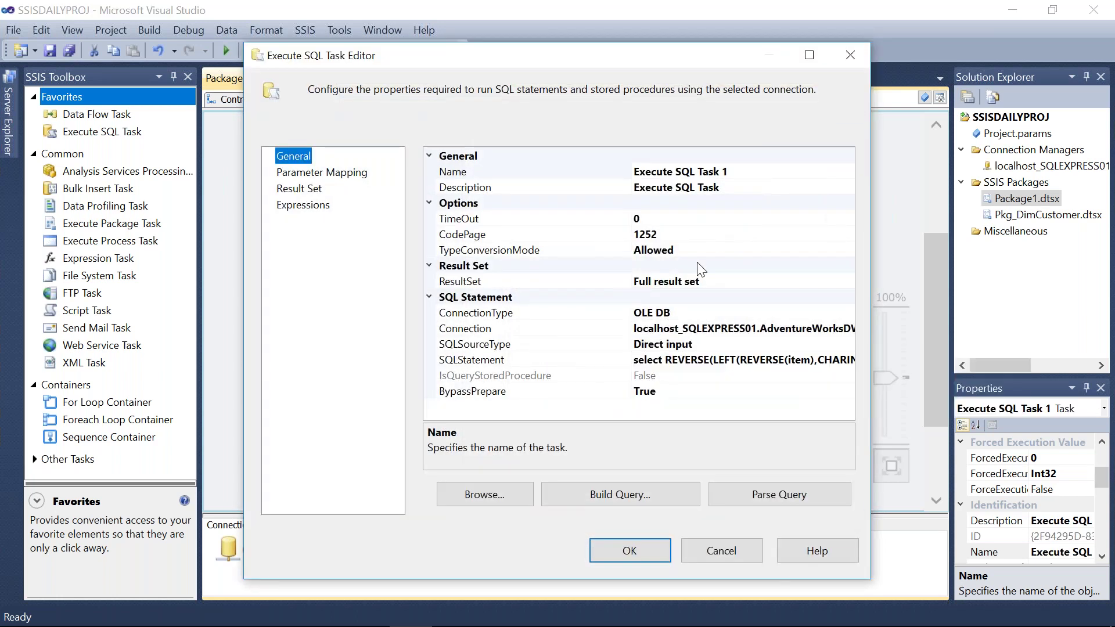
pyautogui.click(728, 283)
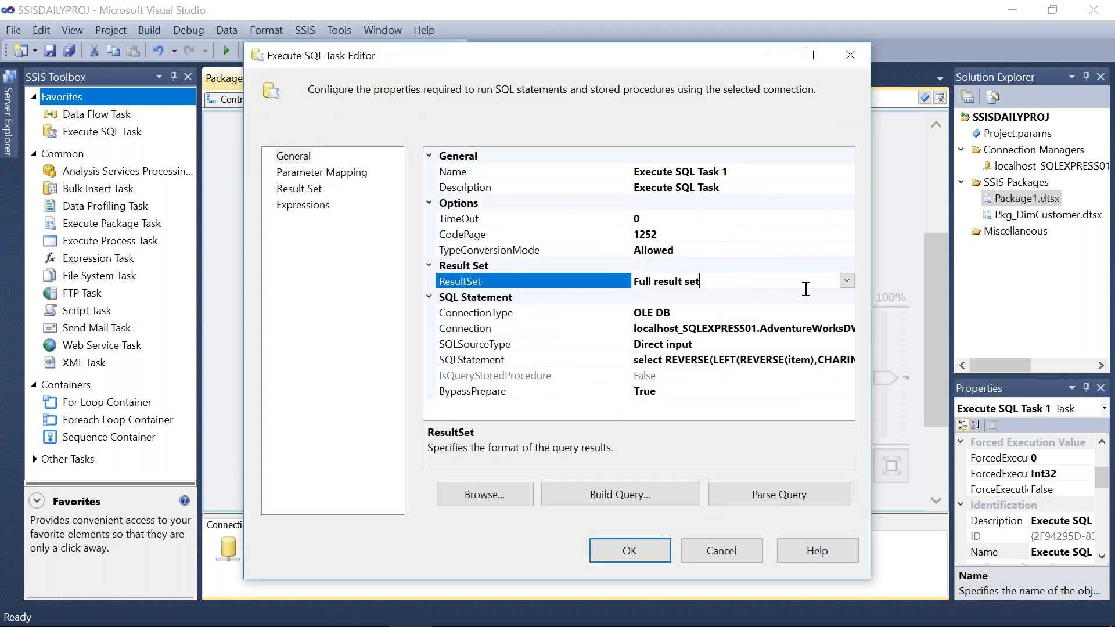
pyautogui.click(847, 281)
pyautogui.click(657, 308)
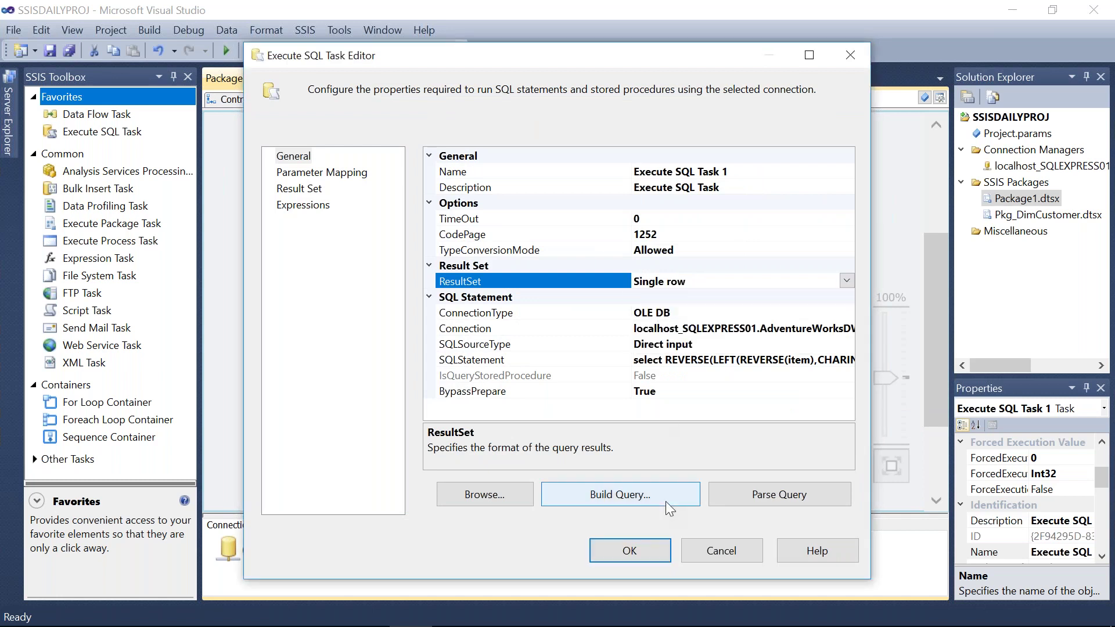
pyautogui.click(642, 546)
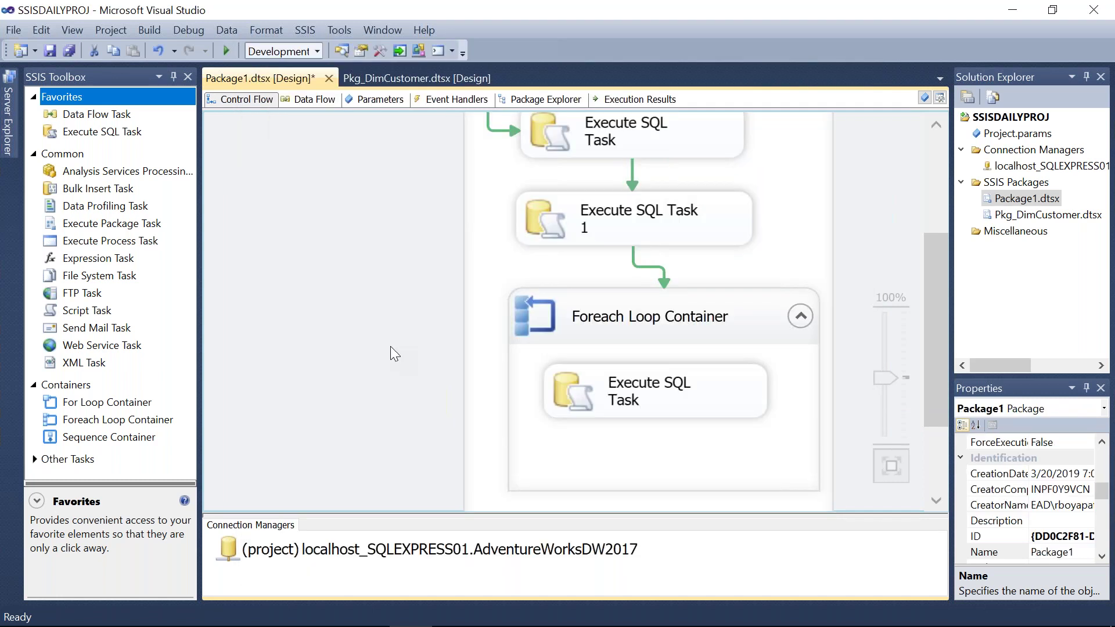
pyautogui.click(226, 52)
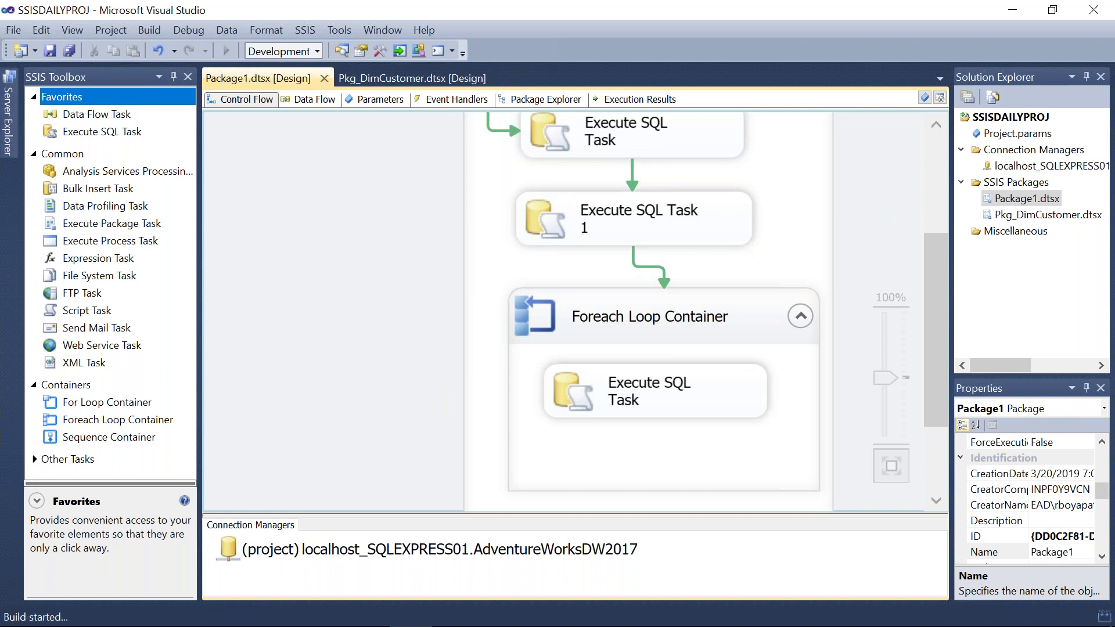
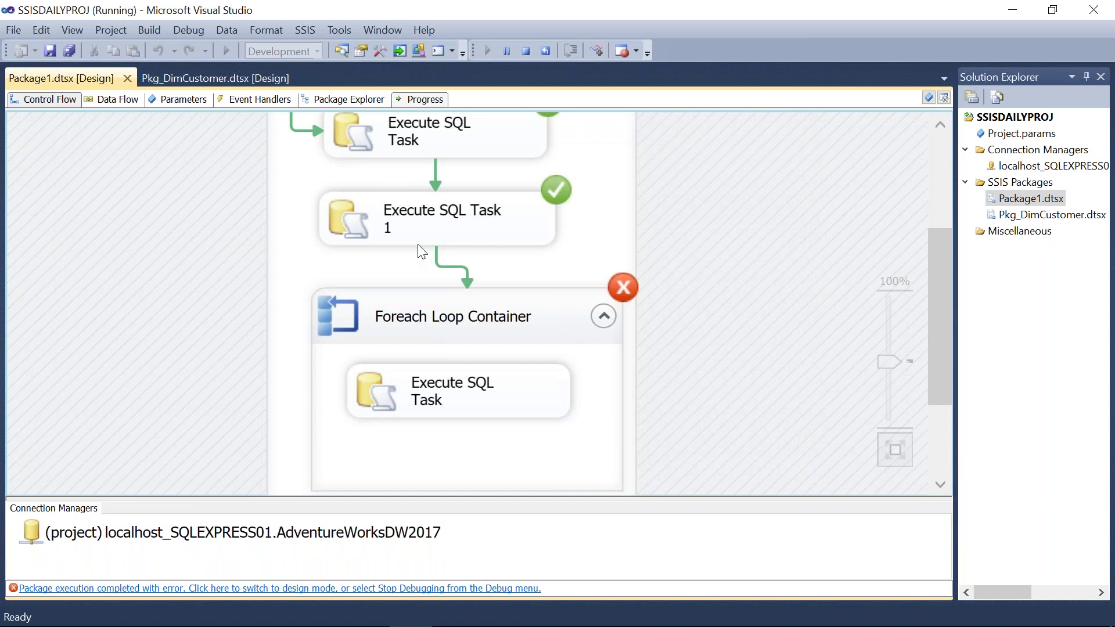
# Set the inner Foreach Loop Container's ADO object source variable to User::filename and accept the change.
pyautogui.click(347, 322)
pyautogui.doubleClick(347, 321)
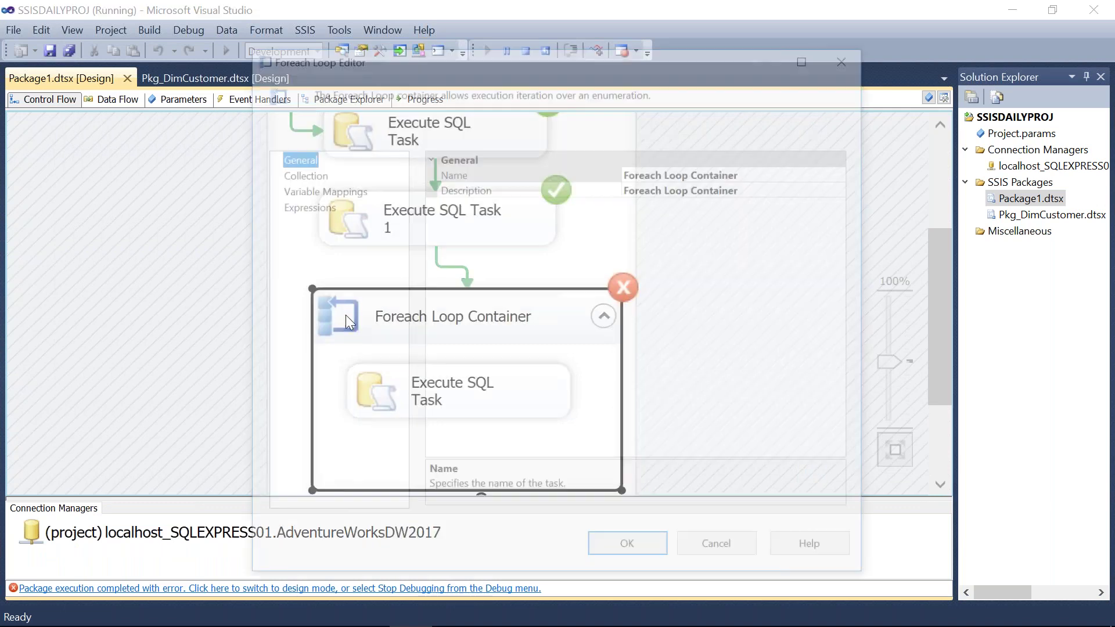
pyautogui.click(296, 170)
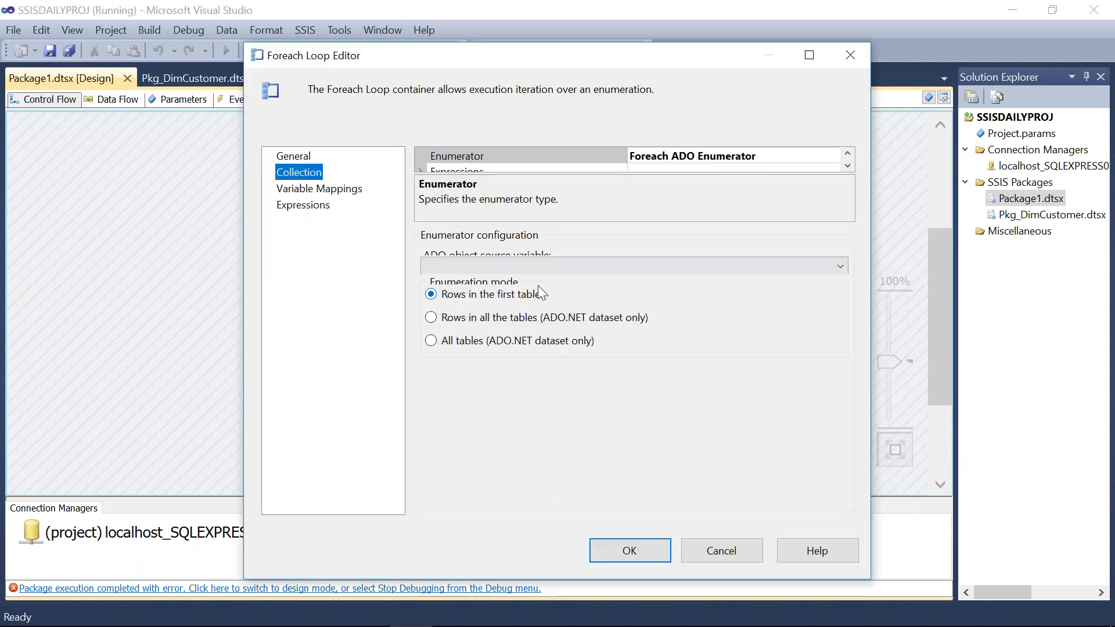
pyautogui.click(569, 265)
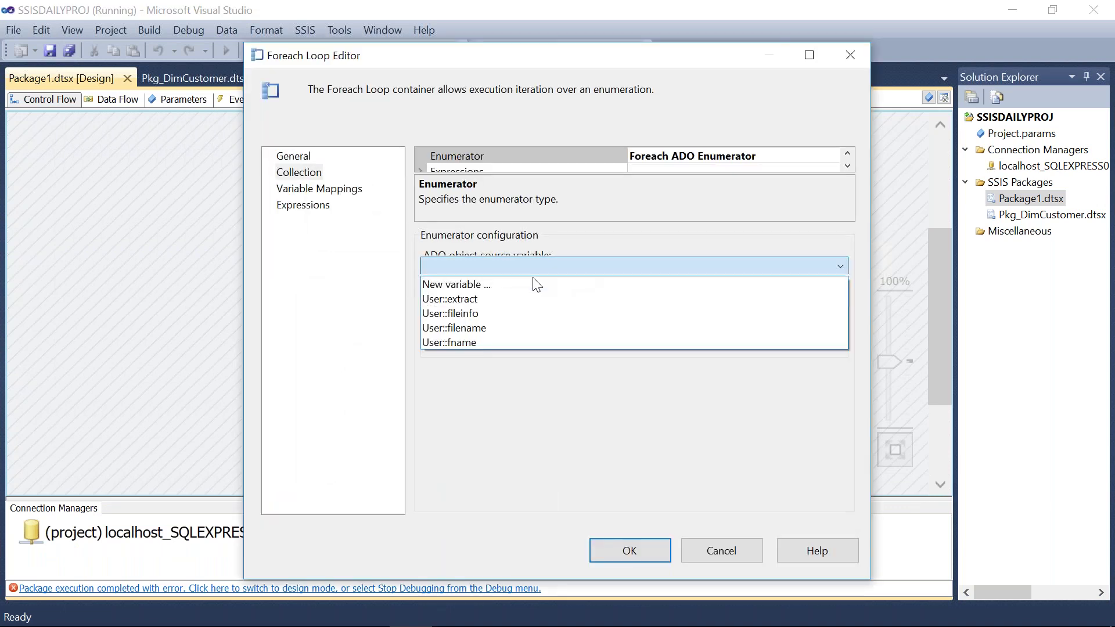
pyautogui.click(473, 329)
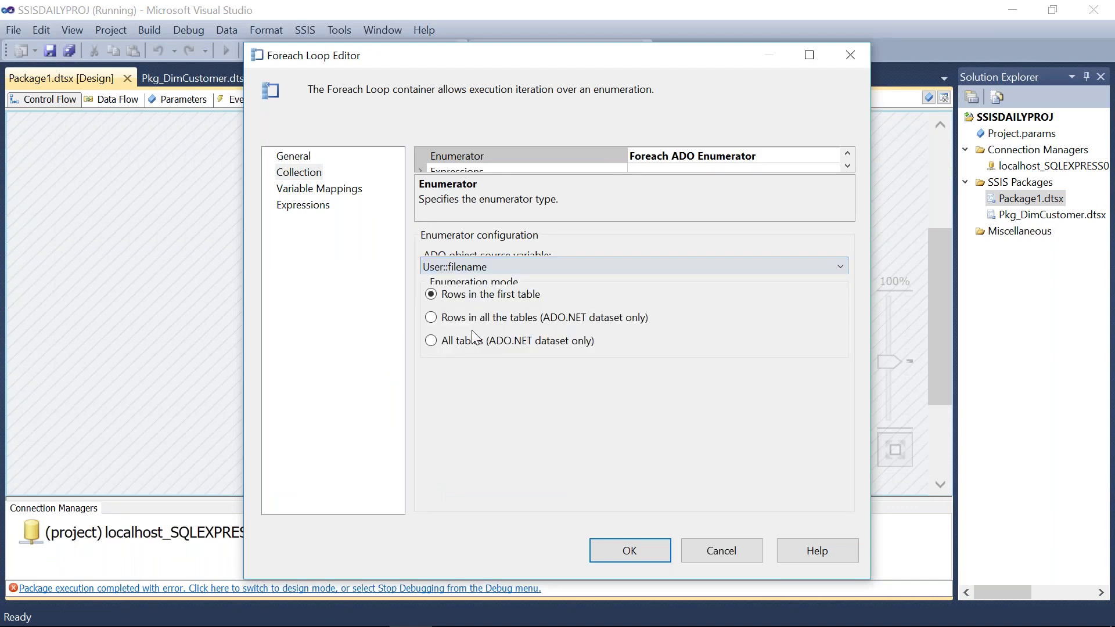
pyautogui.click(629, 550)
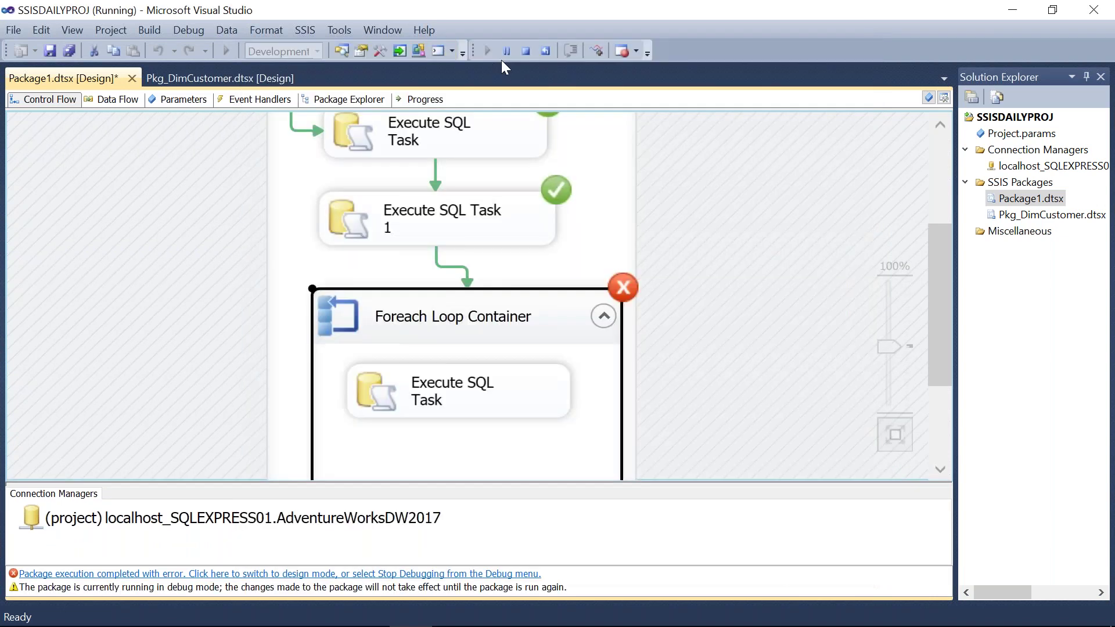
# Restart the debugging run of Package1, inspect the error logged in its execution progress, and stop debugging.
pyautogui.click(527, 52)
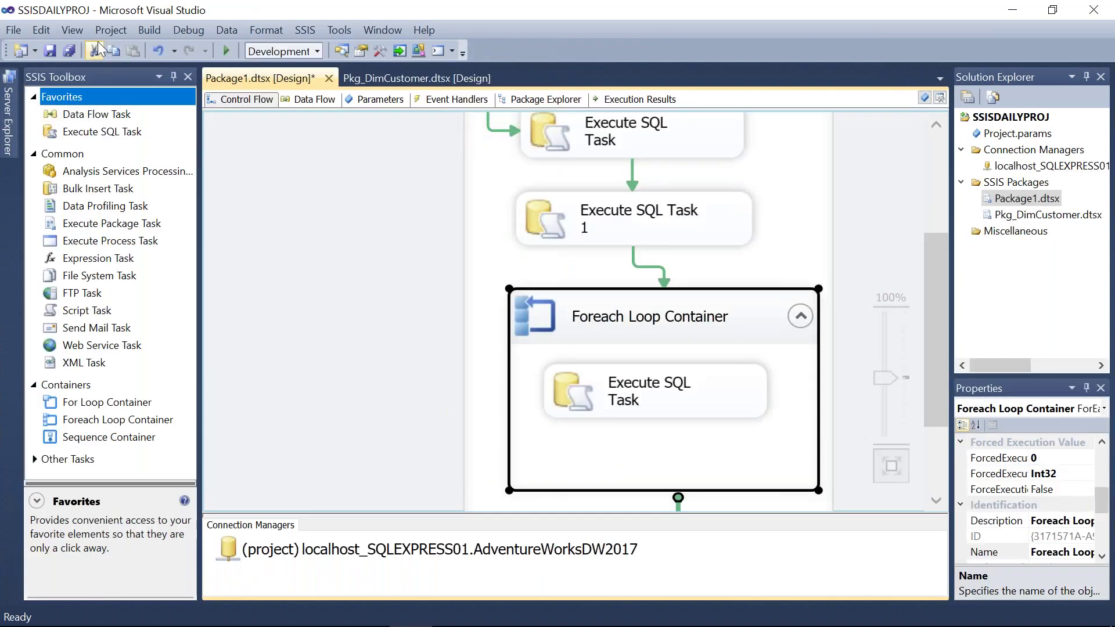
pyautogui.click(226, 51)
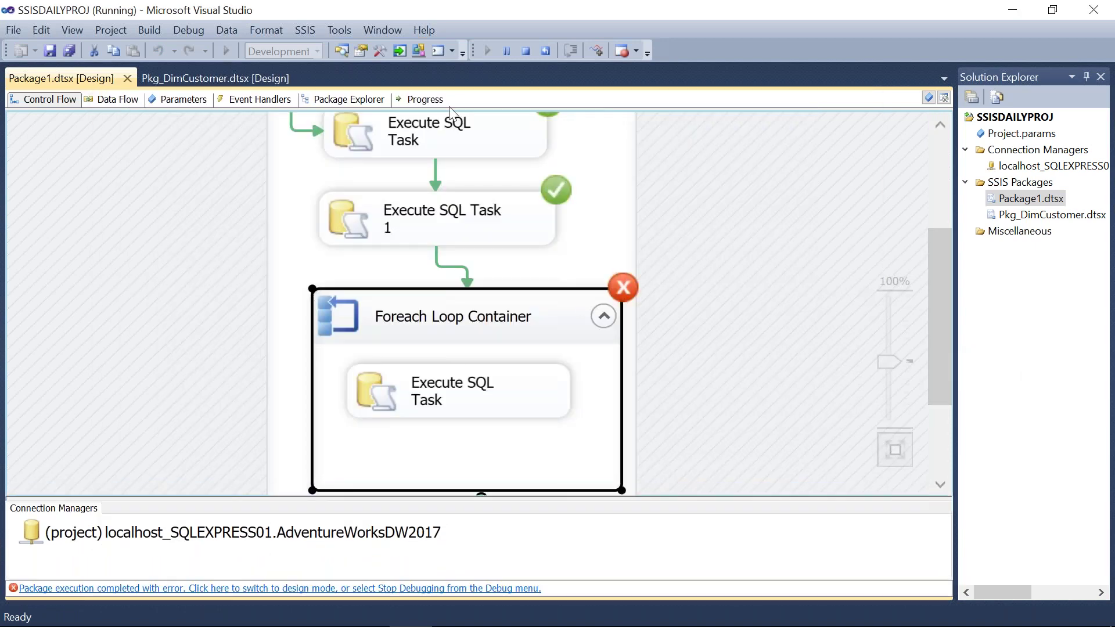
pyautogui.click(423, 99)
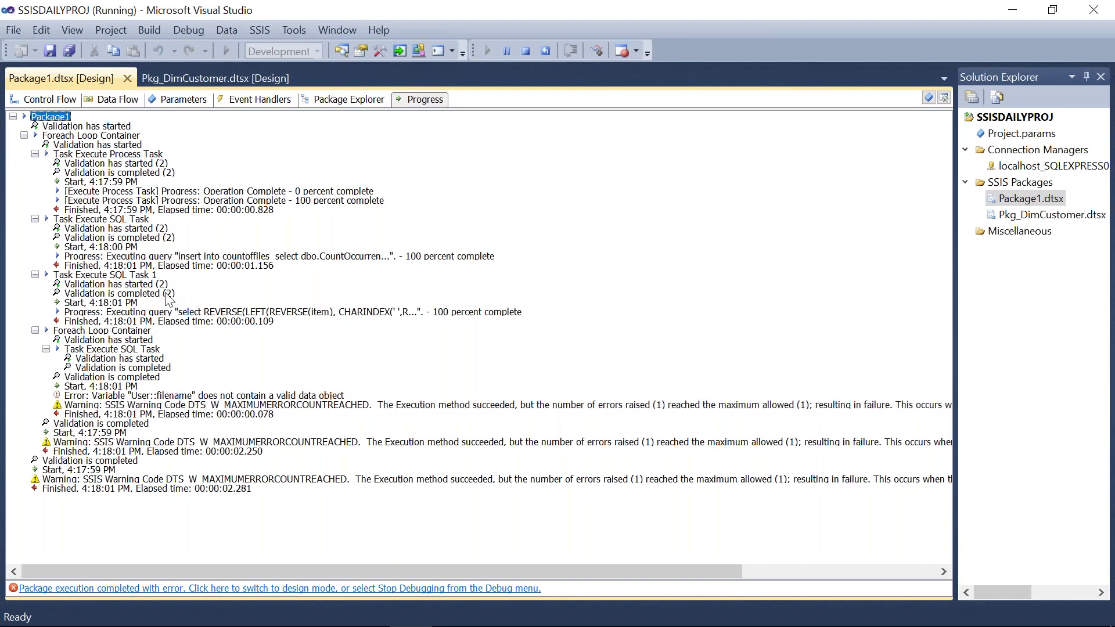
pyautogui.click(212, 399)
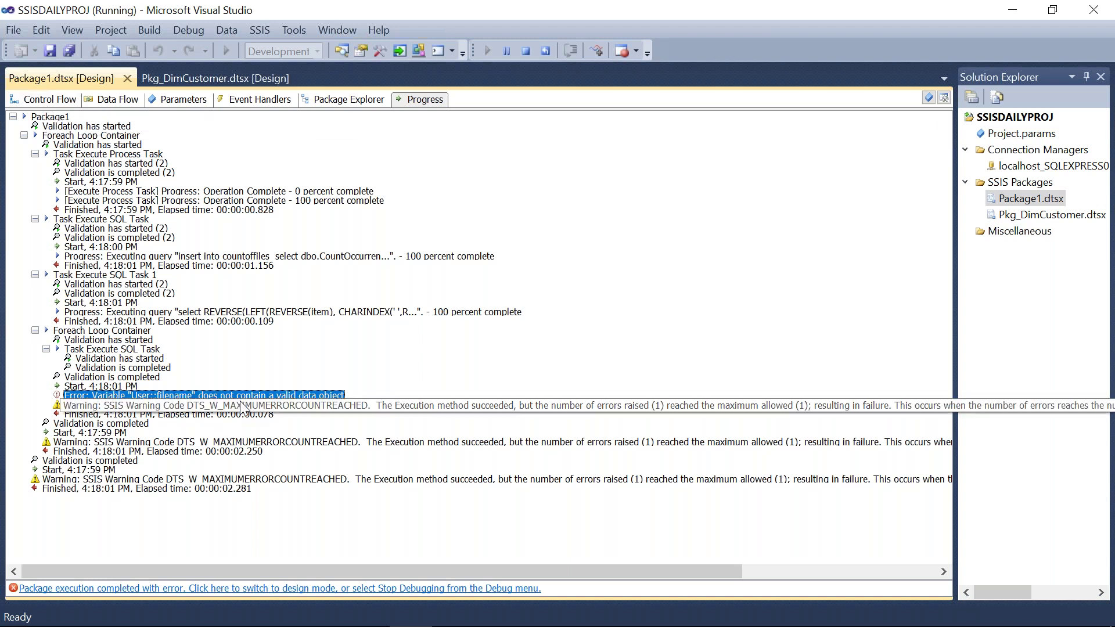
pyautogui.click(63, 102)
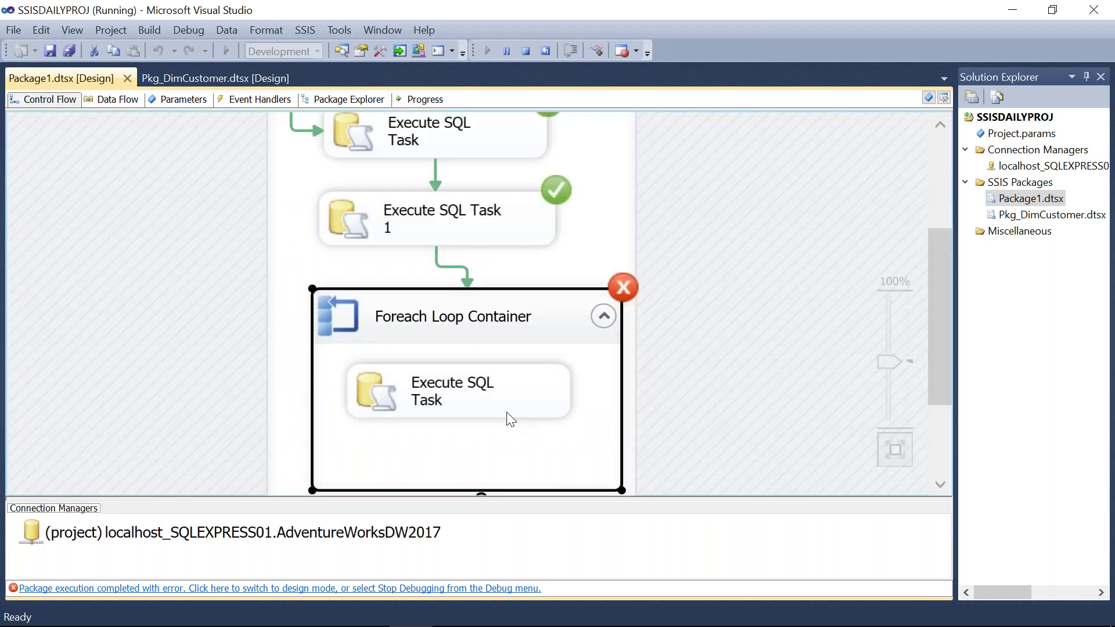
pyautogui.click(526, 53)
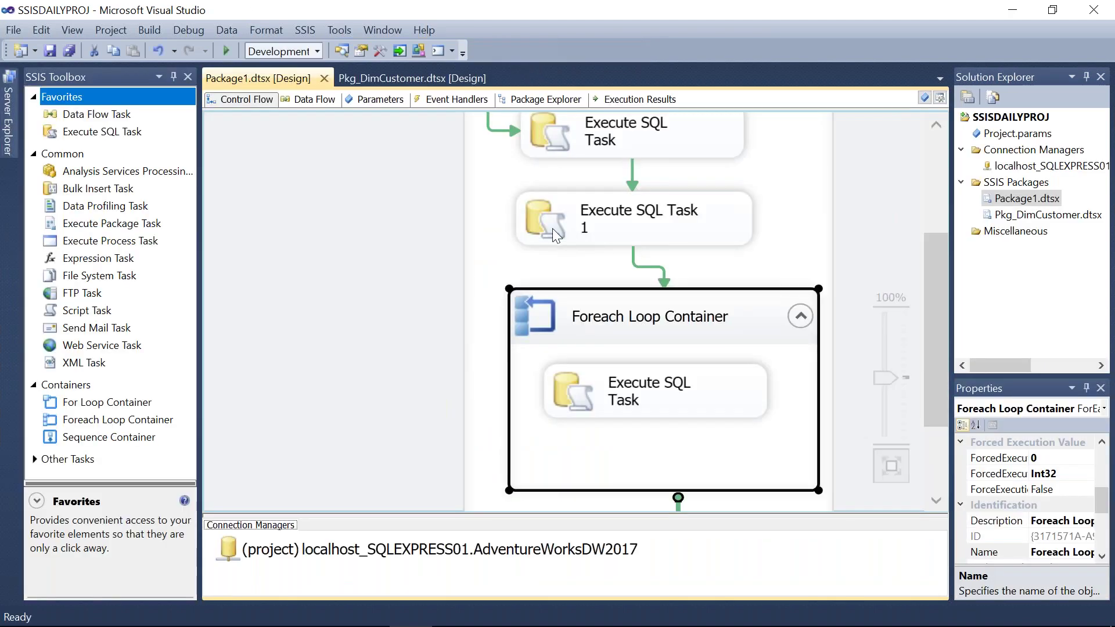
# Review the general settings, parameter mapping and result set of Execute SQL Task 1 without changing them.
pyautogui.doubleClick(552, 228)
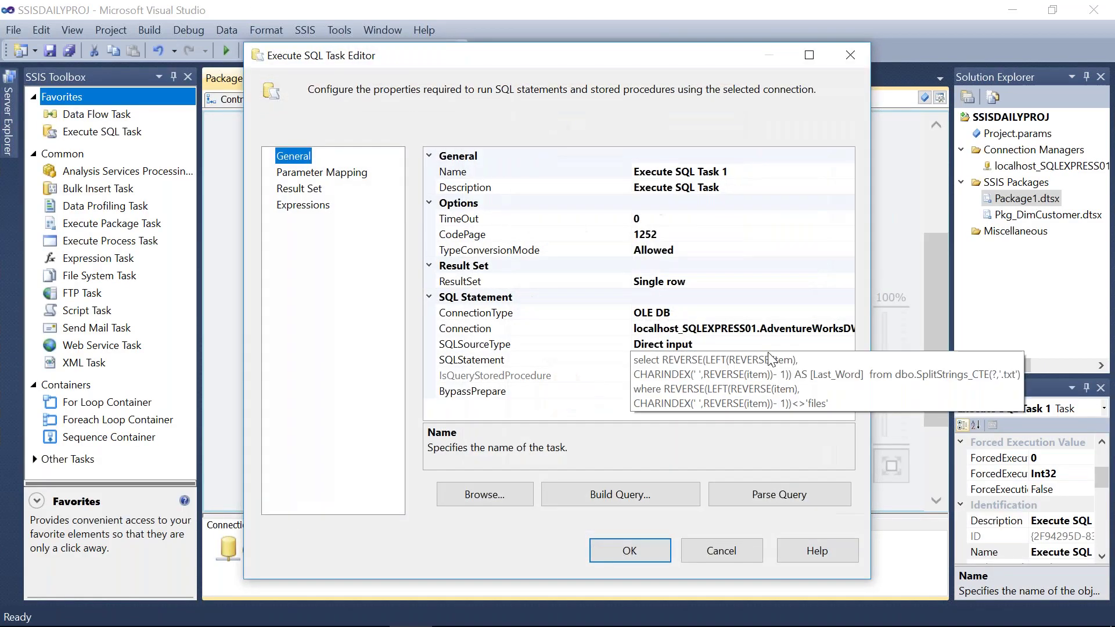
pyautogui.click(317, 176)
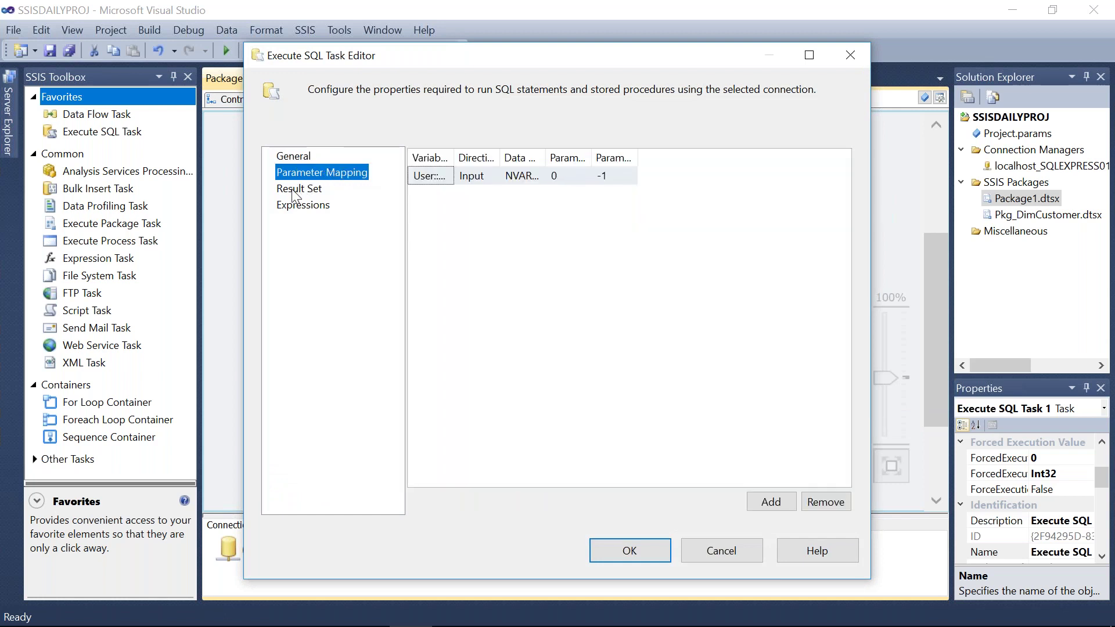
pyautogui.moveTo(498, 158); pyautogui.dragTo(603, 162)
pyautogui.click(300, 189)
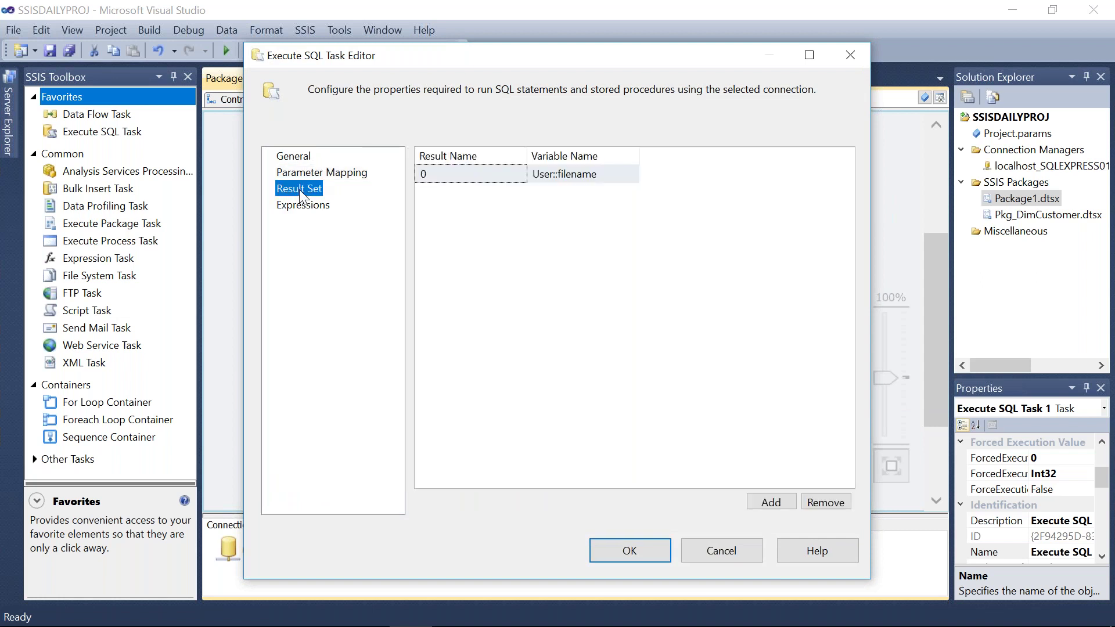
pyautogui.click(344, 173)
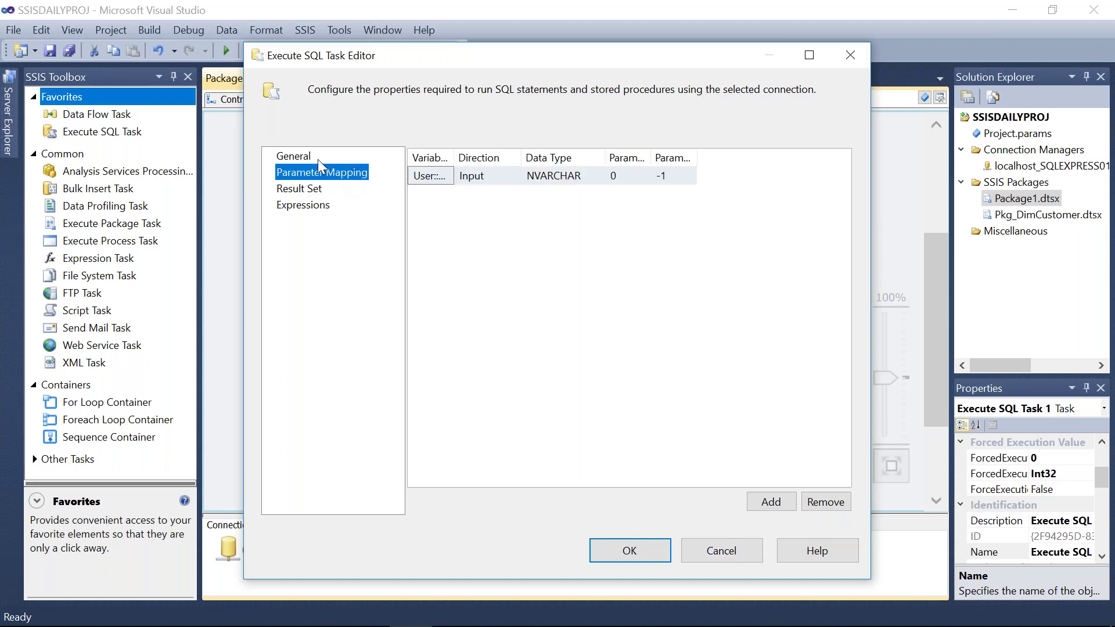
pyautogui.click(297, 155)
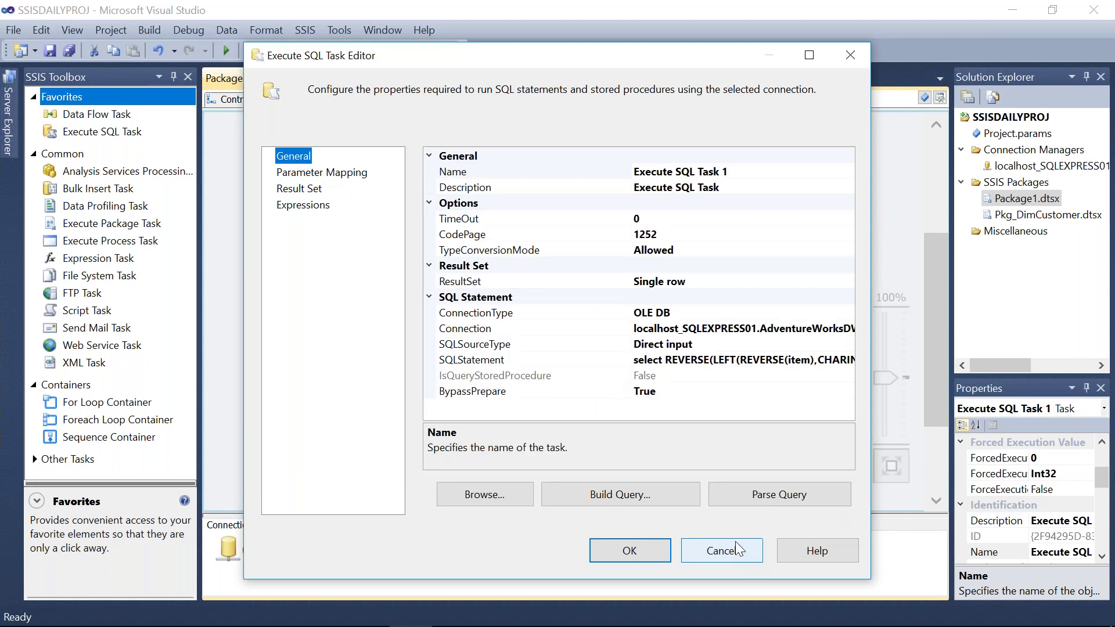
pyautogui.click(736, 548)
# Delete the inner Foreach Loop Container that follows Execute SQL Task 1.
pyautogui.click(570, 321)
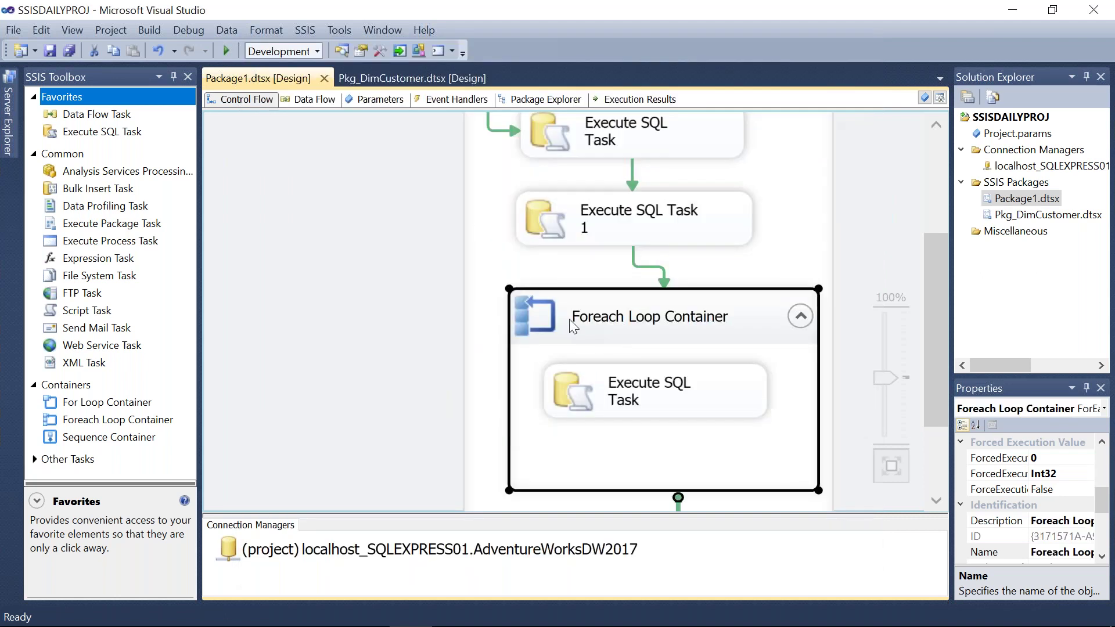
pyautogui.press('Delete')
# Add "insert into filenames" before the select in the SQL statement of Execute SQL Task 1 and accept the changes.
pyautogui.click(551, 218)
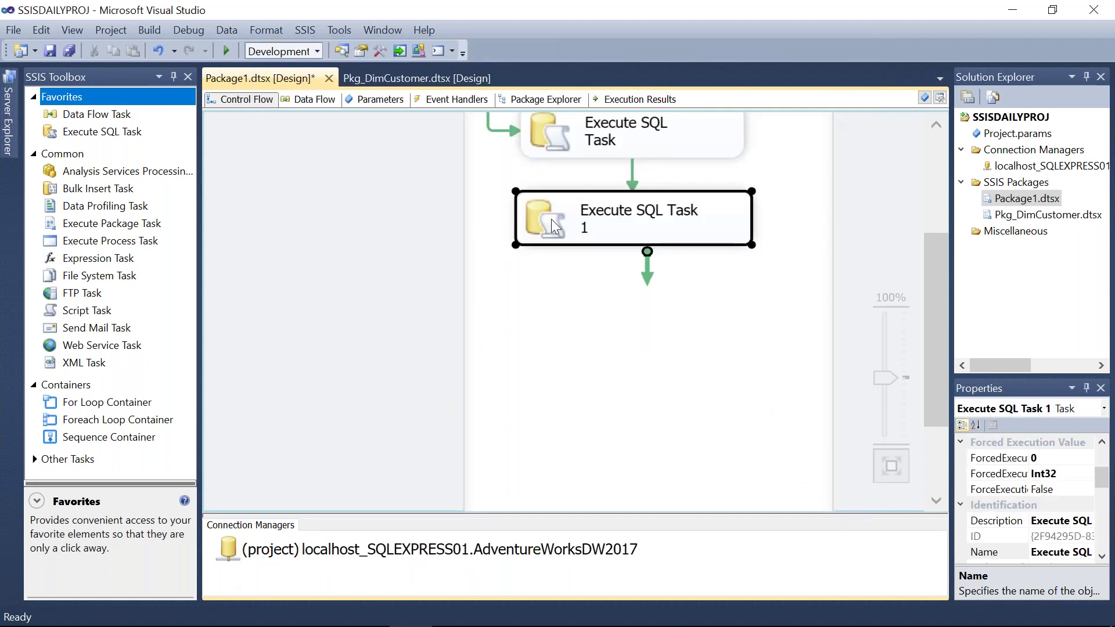
pyautogui.doubleClick(552, 219)
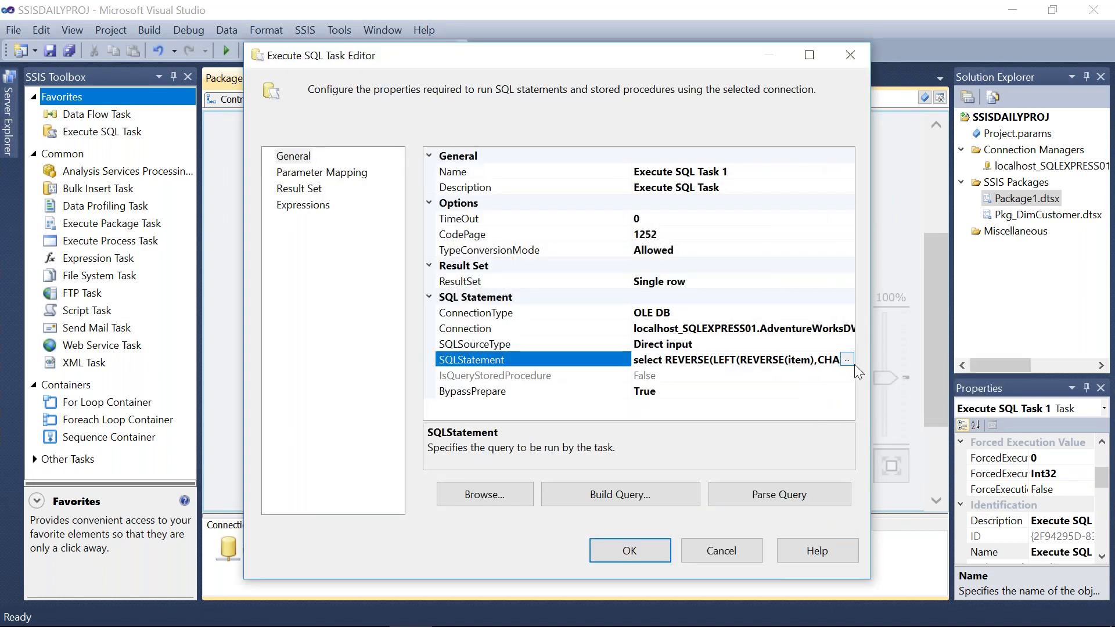
pyautogui.click(849, 361)
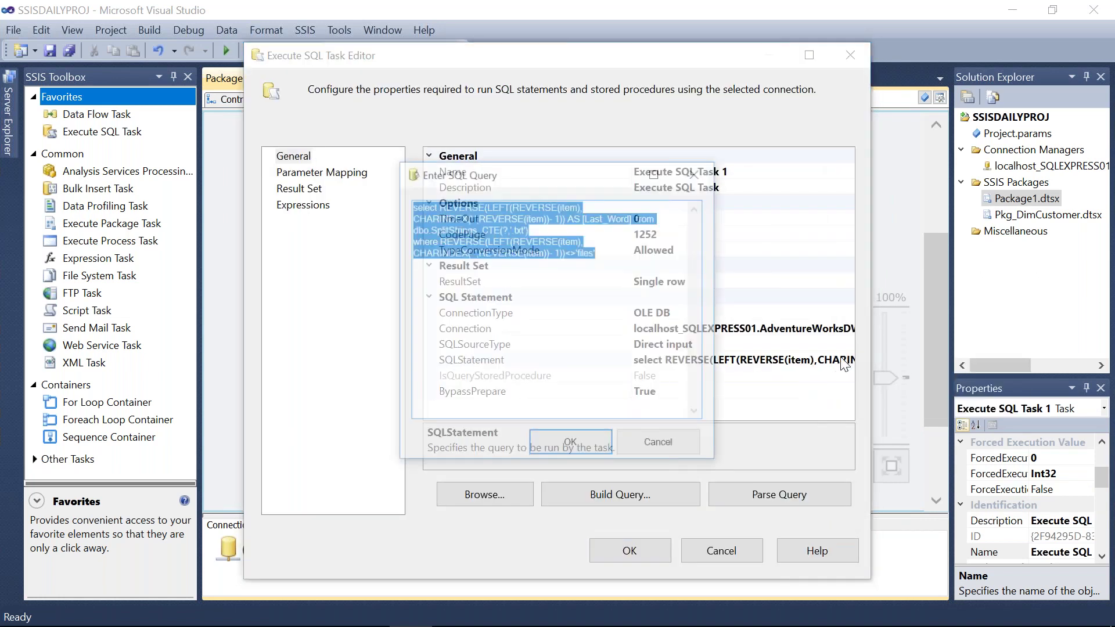
pyautogui.moveTo(598, 253); pyautogui.dragTo(409, 205)
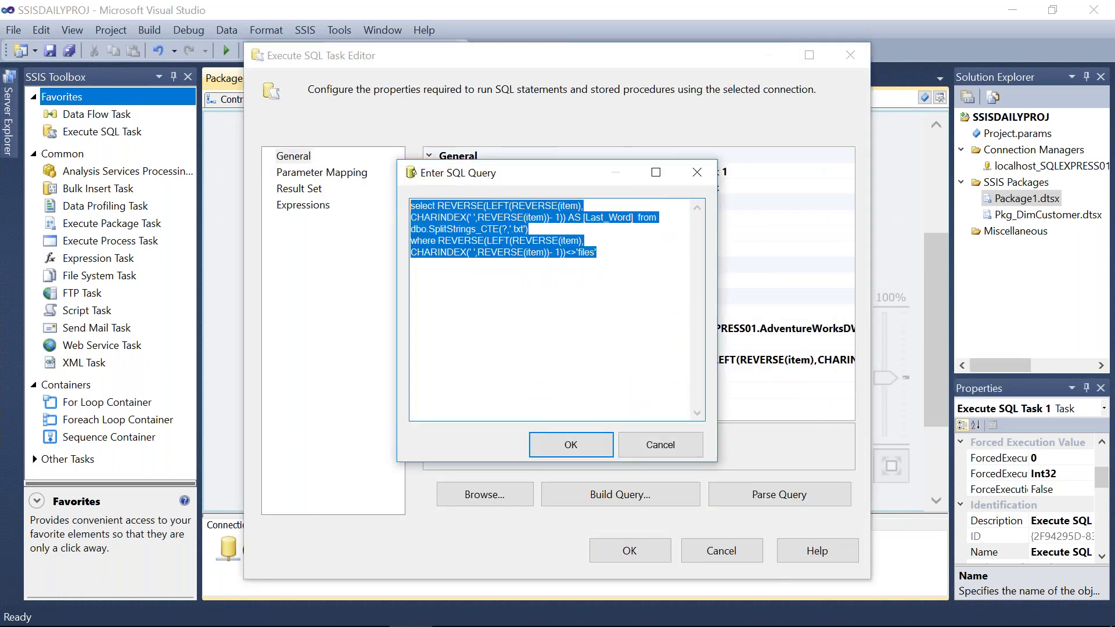
pyautogui.click(482, 259)
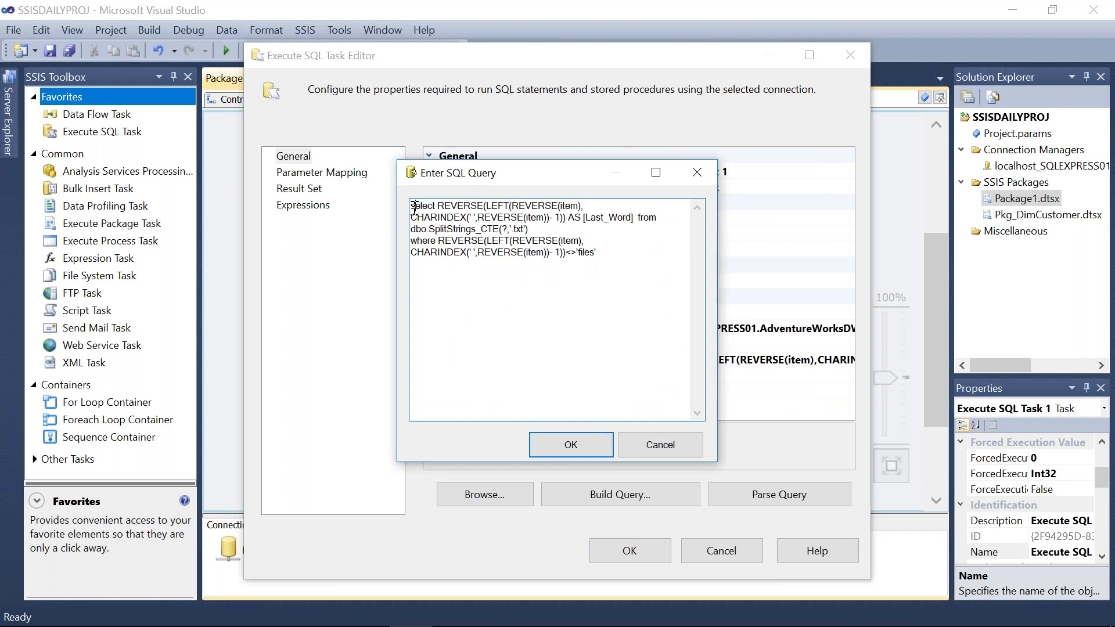
pyautogui.press('Return')
pyautogui.press('Return')
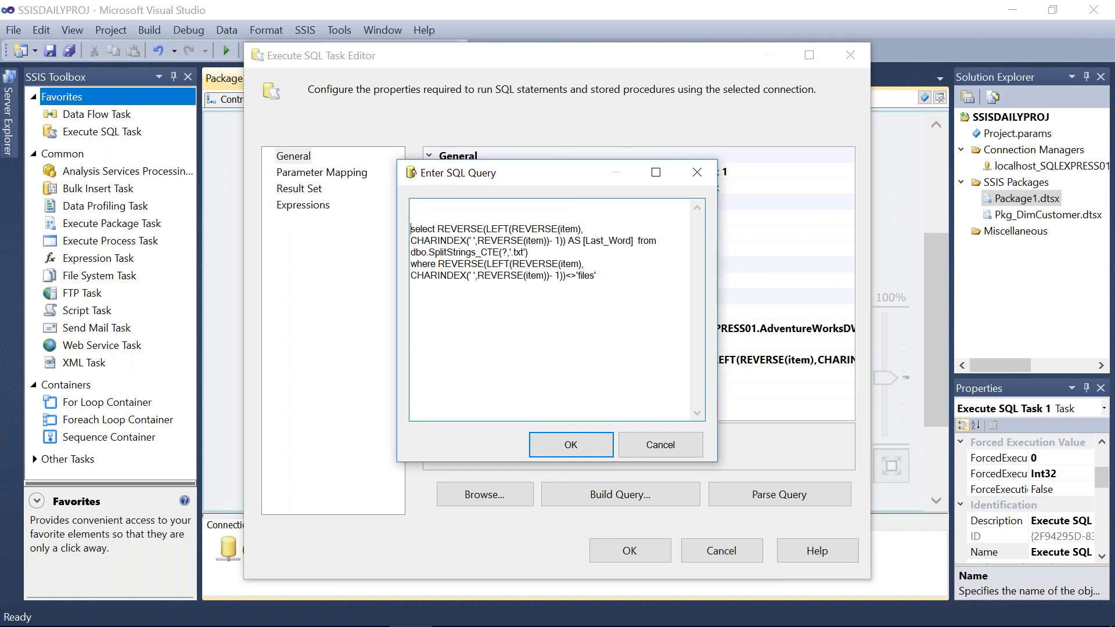
pyautogui.write('insert')
pyautogui.moveTo(325, 624)
pyautogui.click(367, 612)
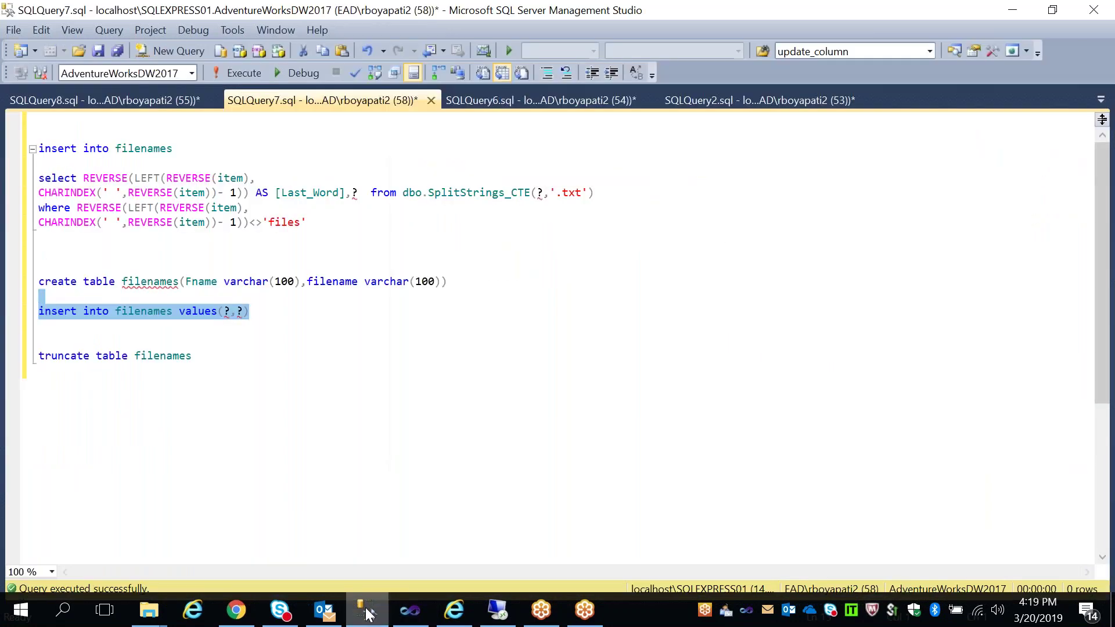
pyautogui.click(410, 609)
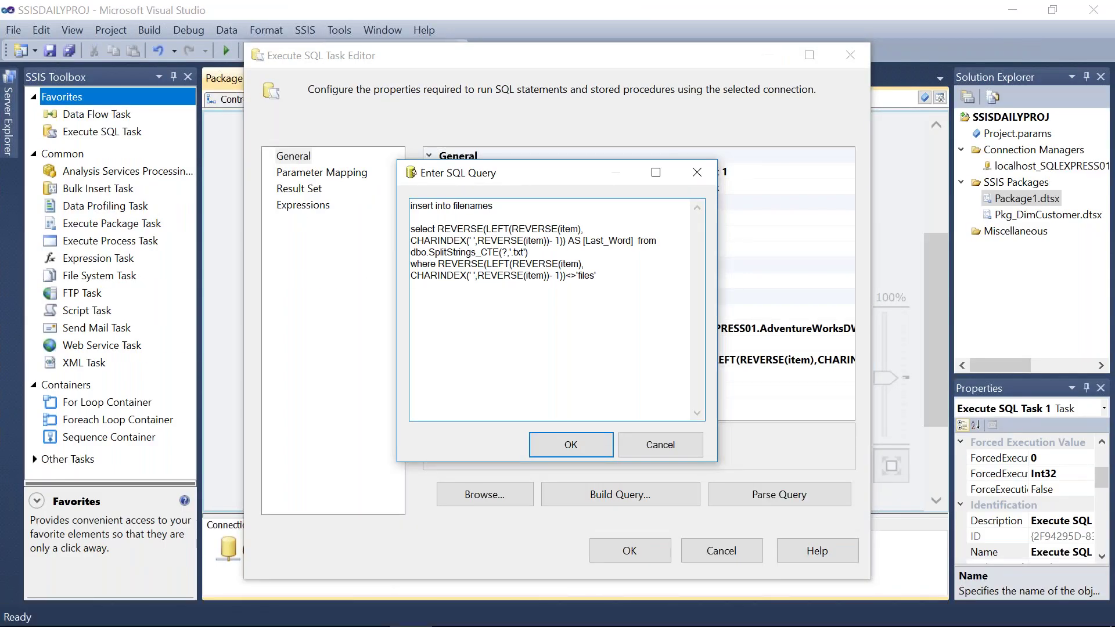
pyautogui.press('BackSpace')
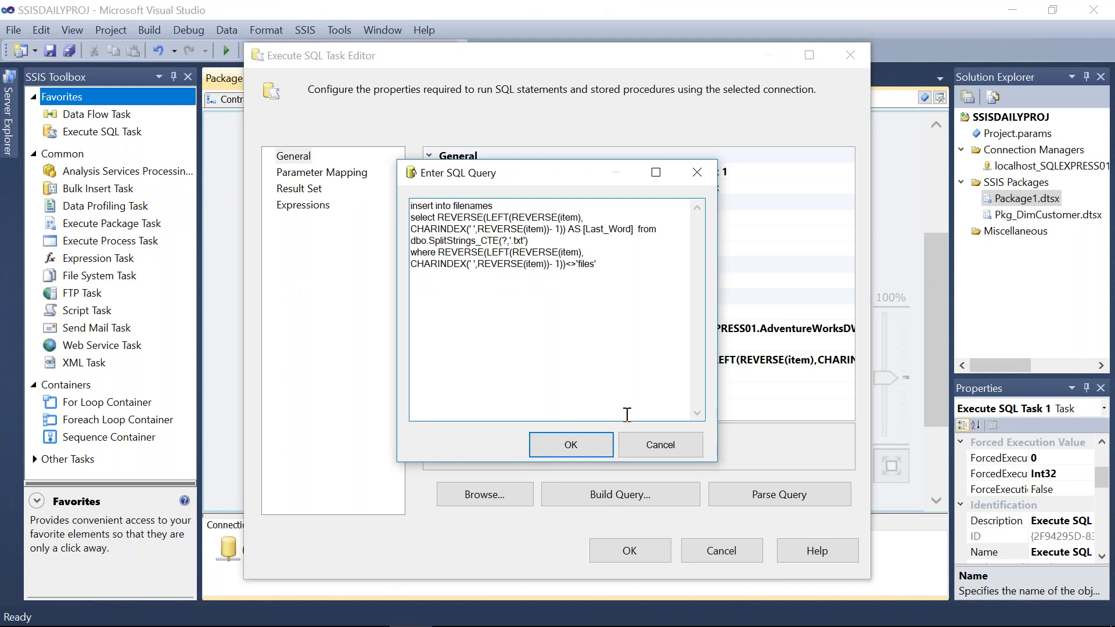
pyautogui.click(588, 450)
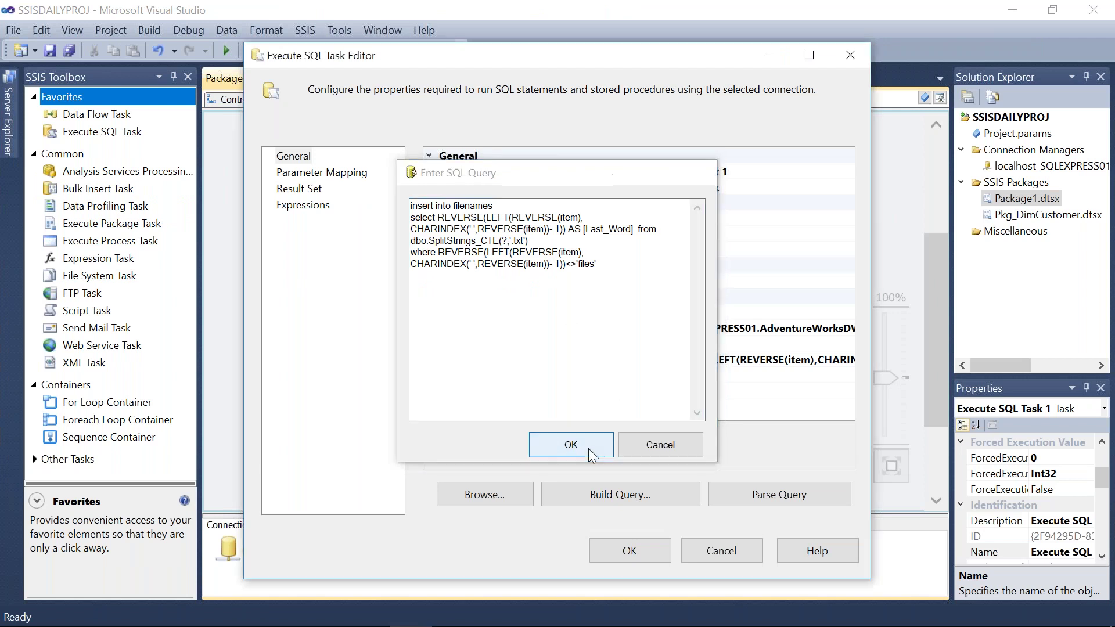
pyautogui.click(628, 551)
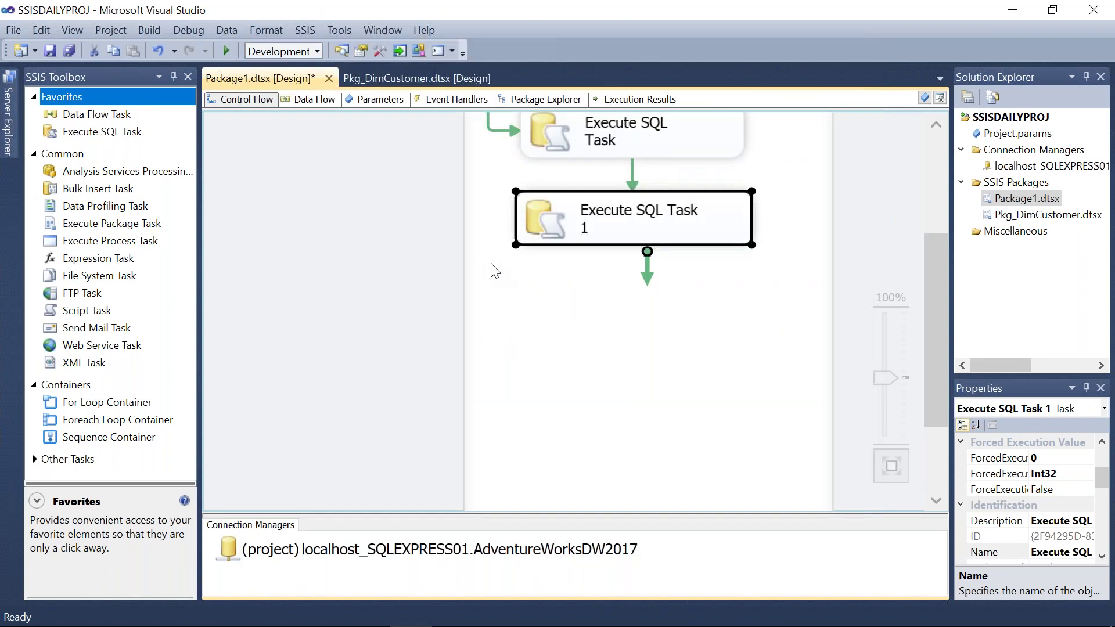
# Remove the User::filename result set mapping from Execute SQL Task 1 and accept the change.
pyautogui.doubleClick(538, 235)
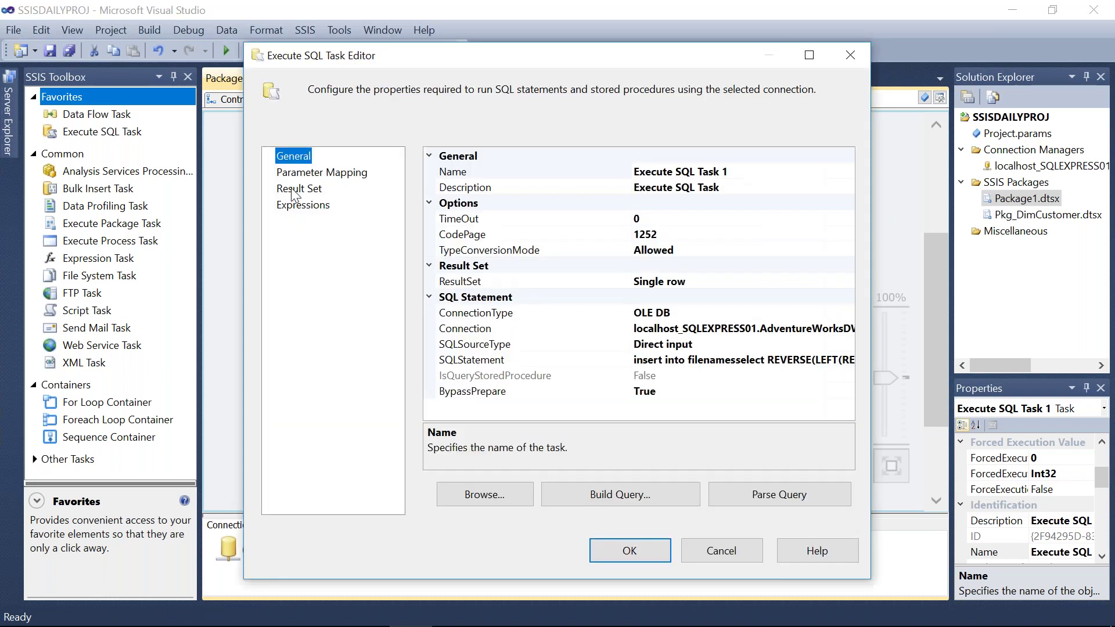
pyautogui.click(291, 188)
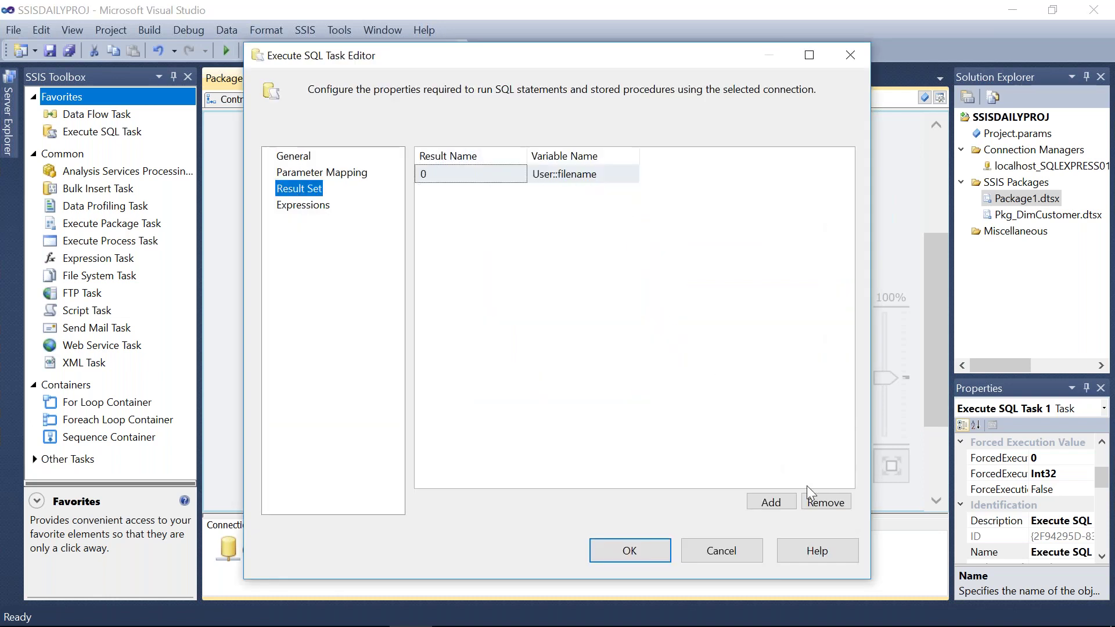
pyautogui.click(818, 501)
pyautogui.click(643, 550)
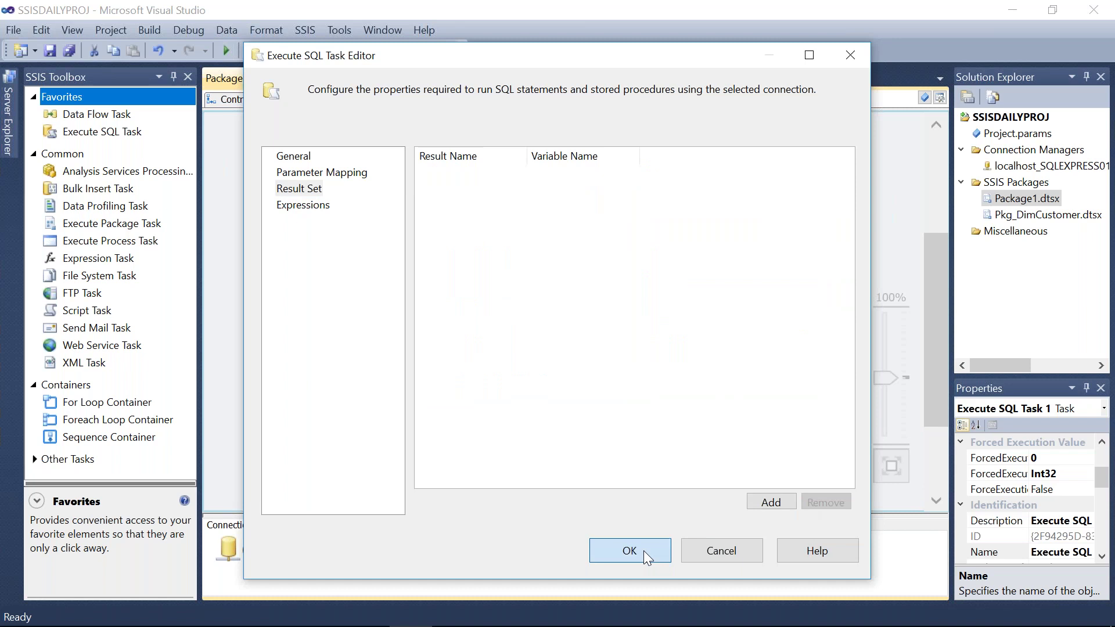
# Run Package1, inspect the Execute SQL Task 1 error in the execution progress, and stop debugging.
pyautogui.click(227, 52)
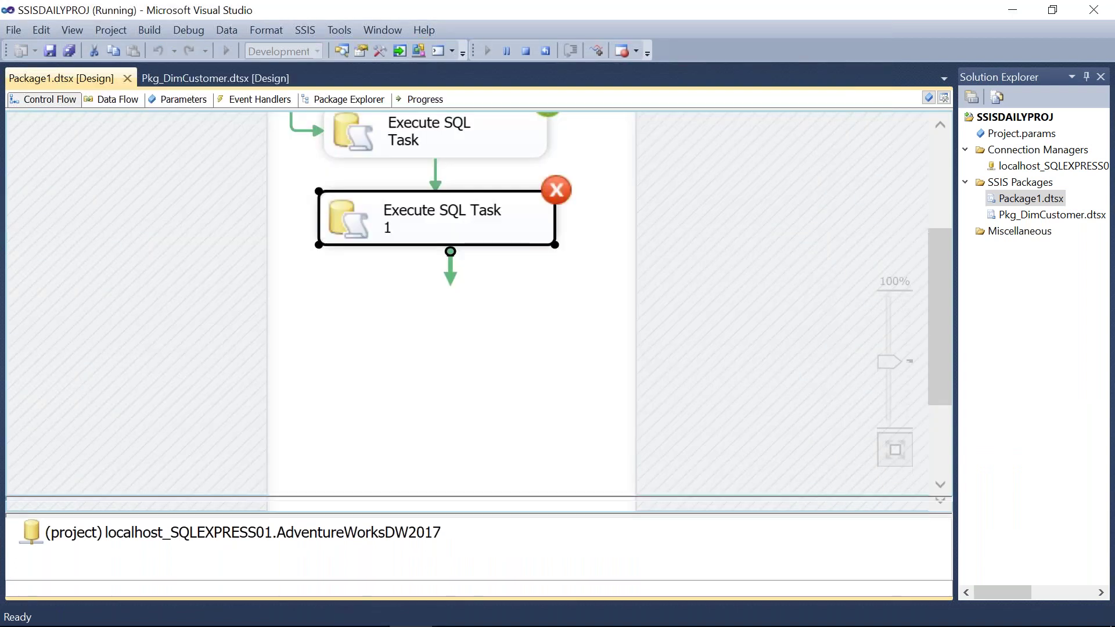
pyautogui.scroll(3, 948, 219)
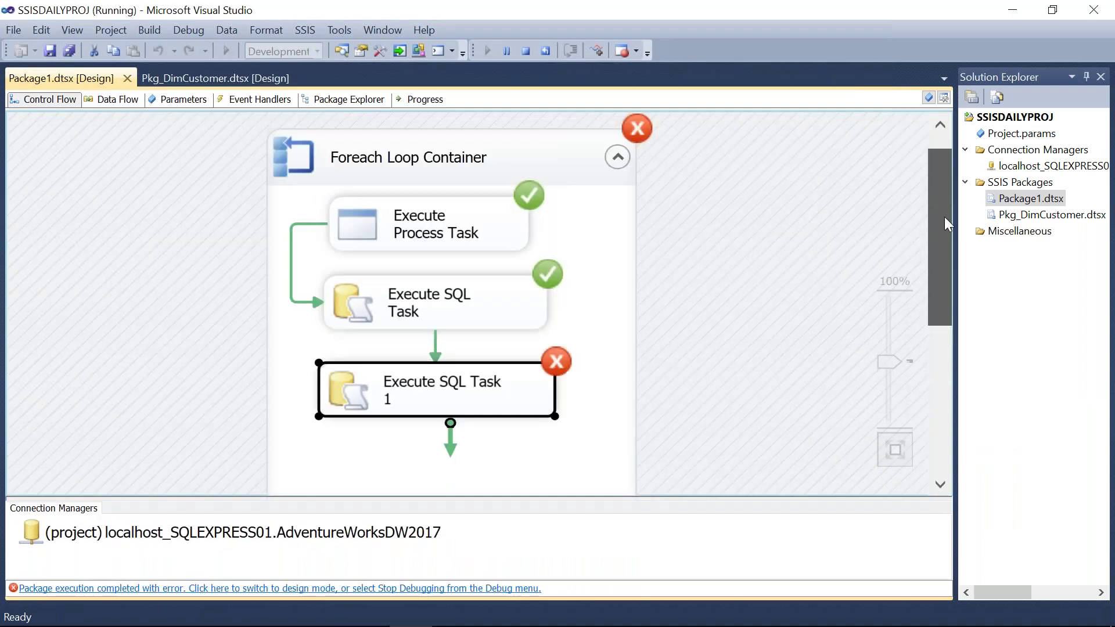
pyautogui.click(419, 100)
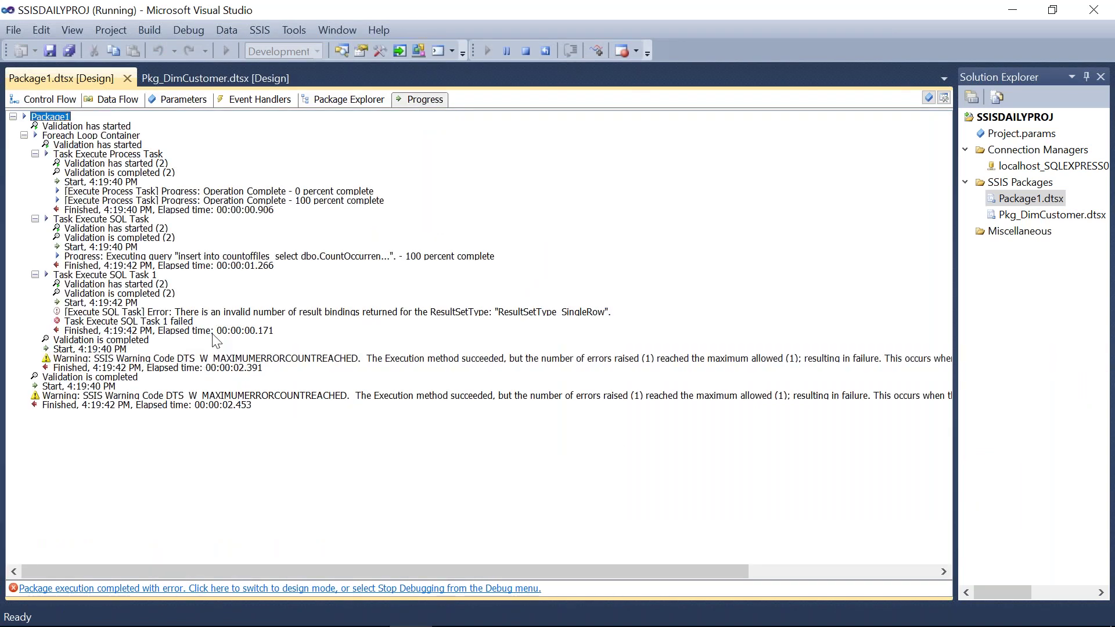
pyautogui.click(263, 314)
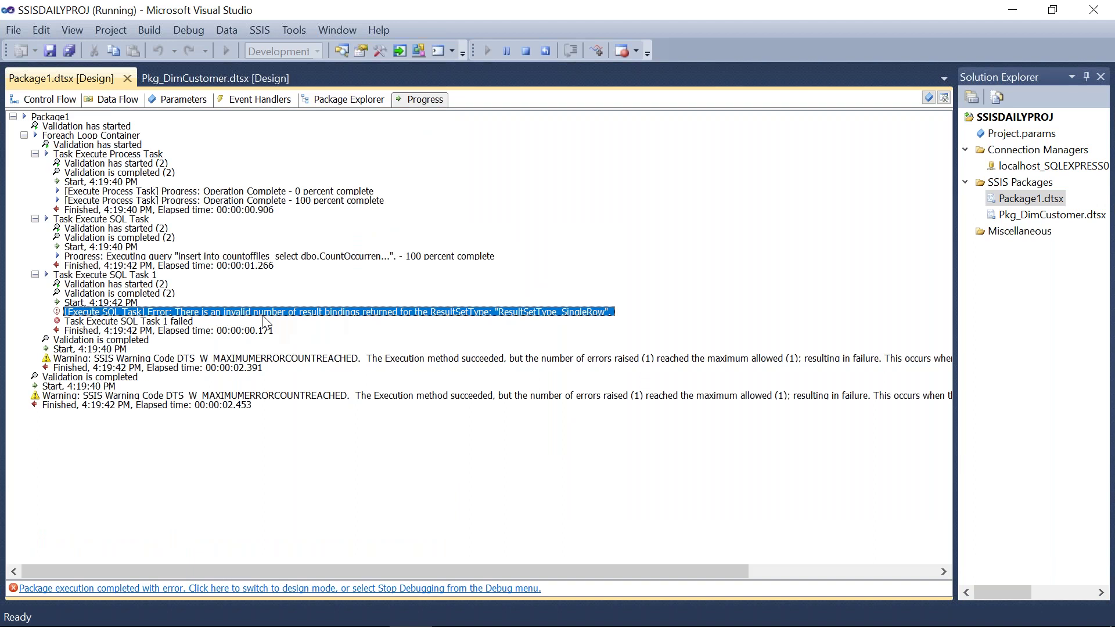
pyautogui.click(51, 100)
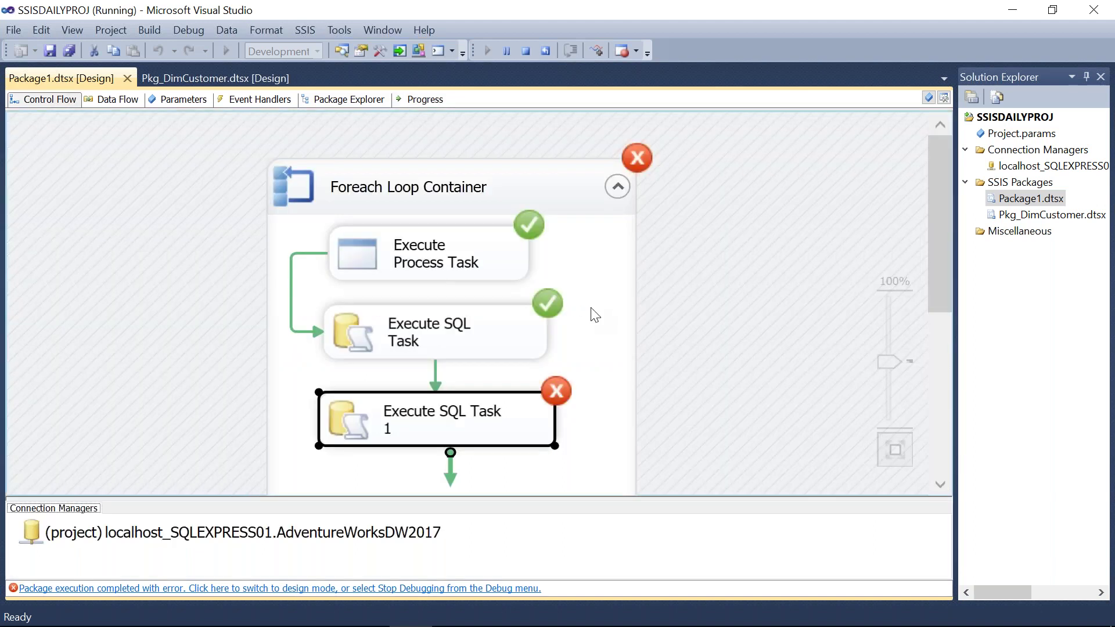
pyautogui.click(526, 51)
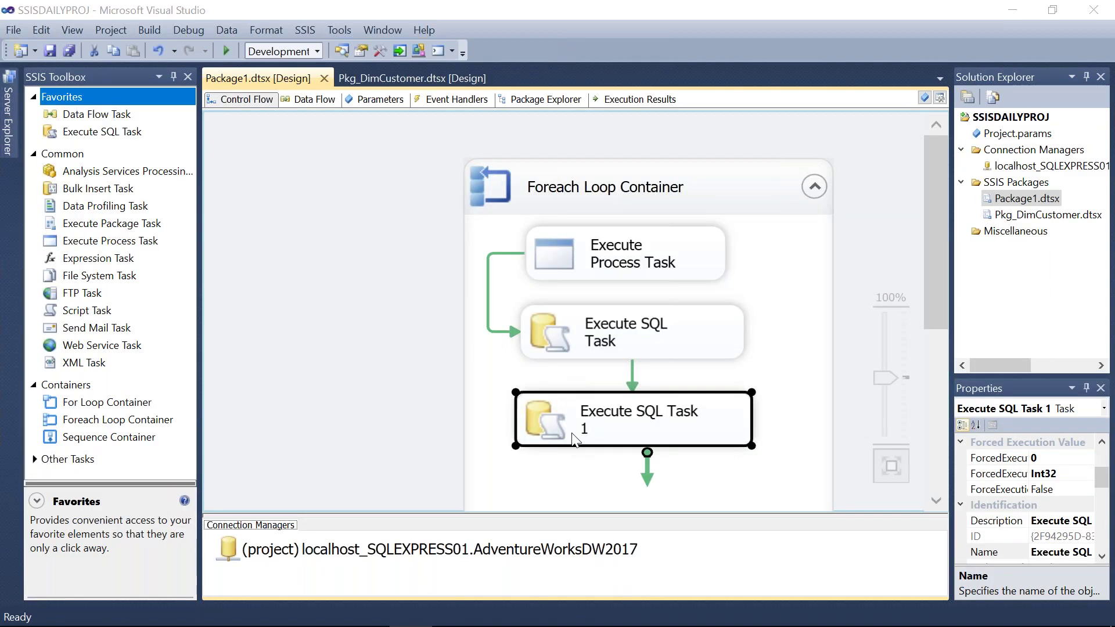
# Set Execute SQL Task 1 to return no result set, accept the change, and run Package1.
pyautogui.doubleClick(573, 439)
pyautogui.click(827, 279)
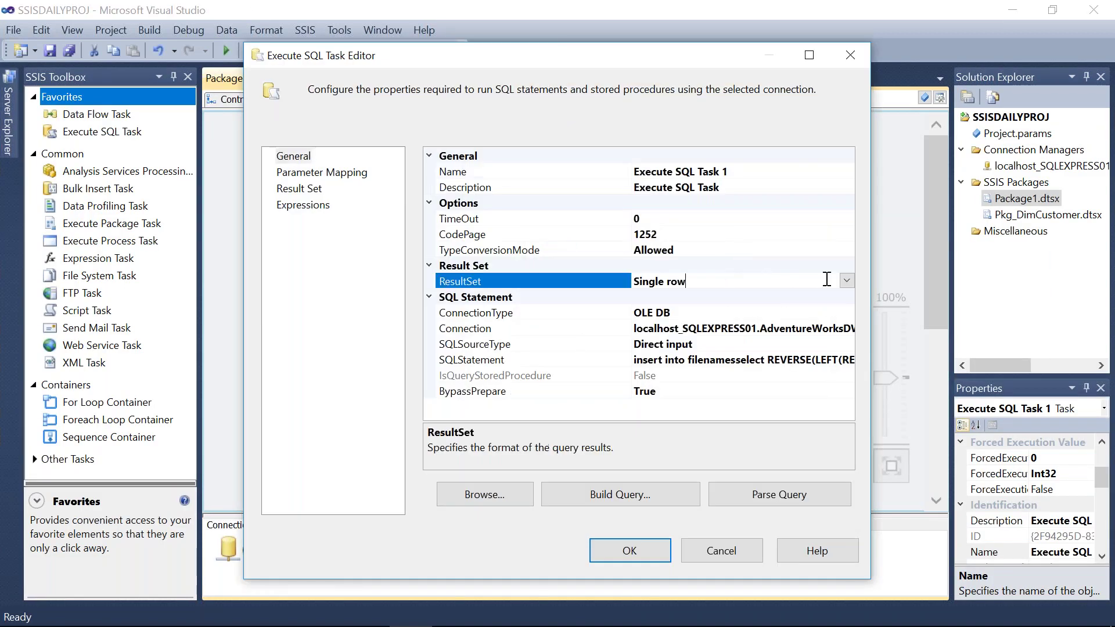
pyautogui.click(846, 280)
pyautogui.click(657, 296)
pyautogui.click(649, 548)
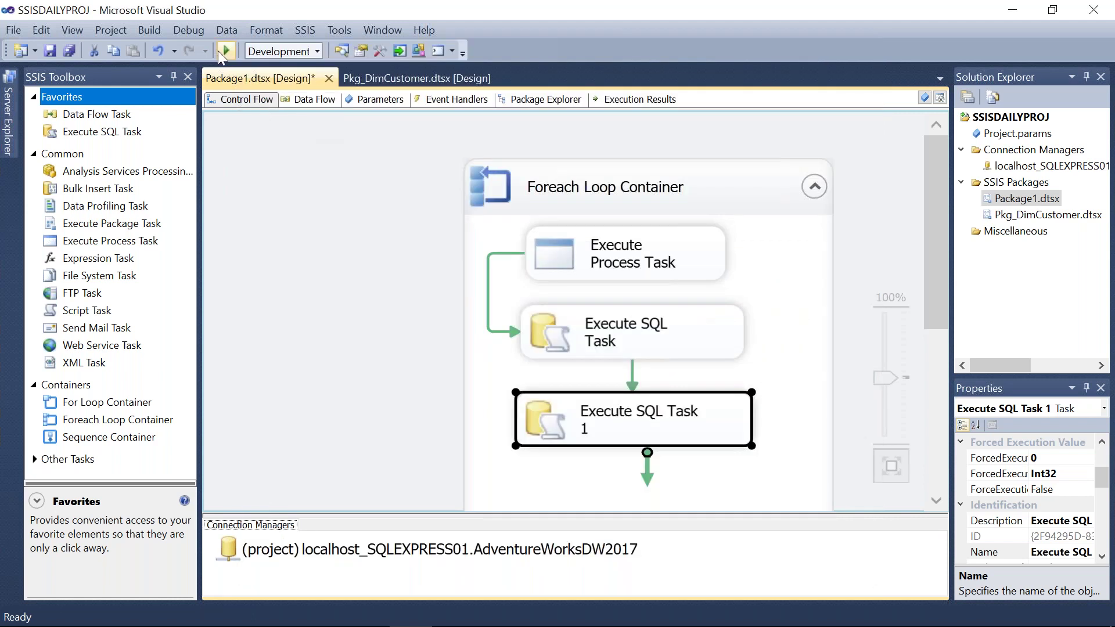
pyautogui.click(226, 51)
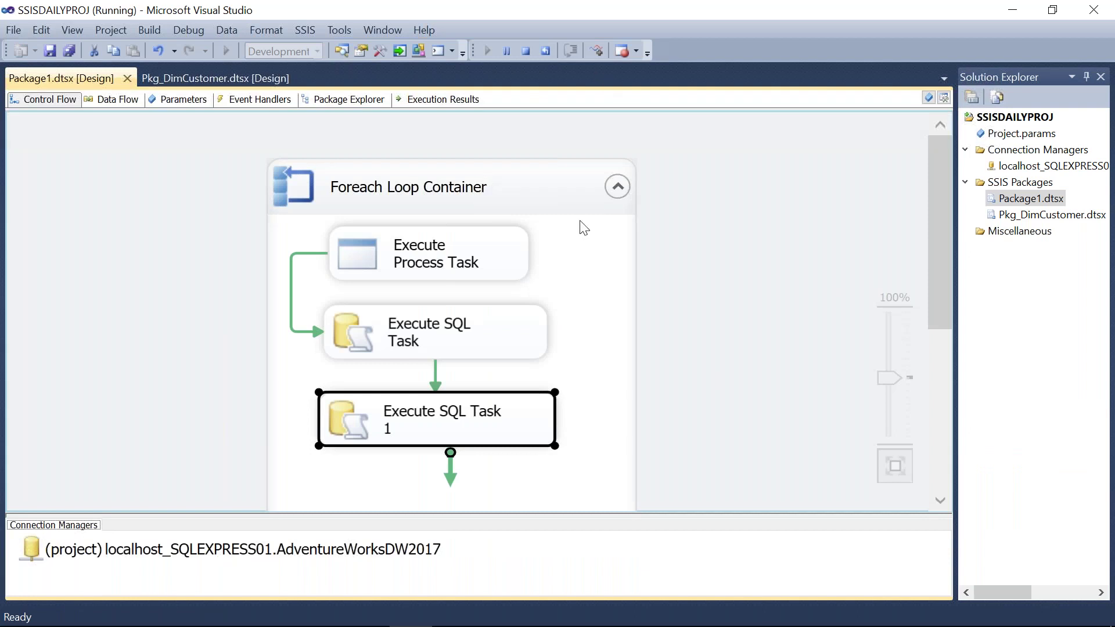
# Restart the Package1 run, compare the Execute SQL Task 1 progress error with the filenames query in SQL Server Management Studio, and stop debugging.
pyautogui.click(545, 50)
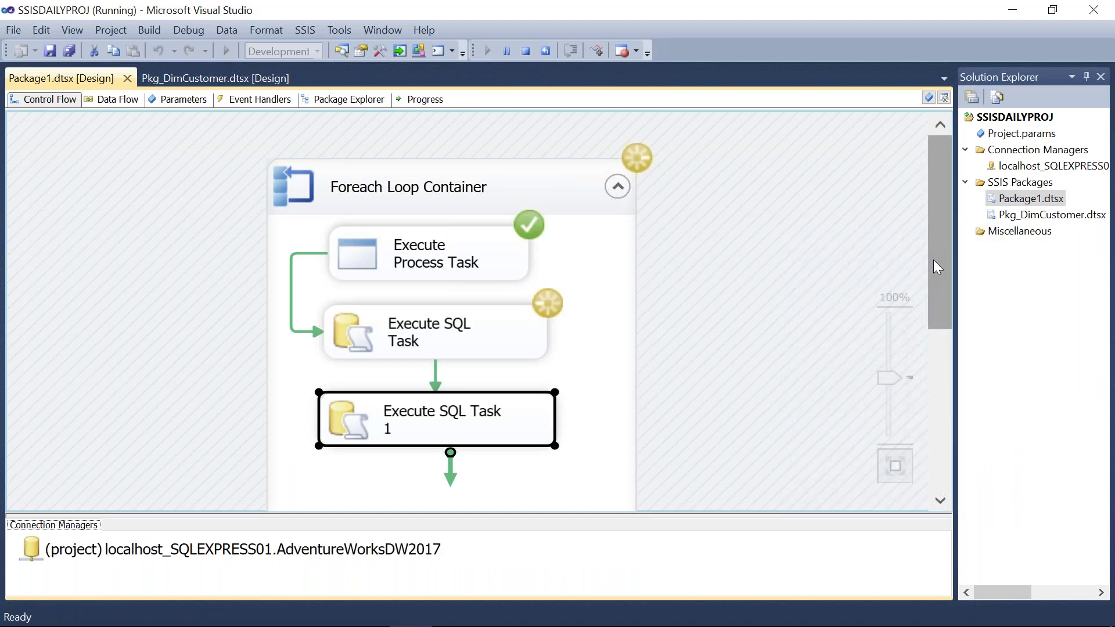
pyautogui.click(424, 100)
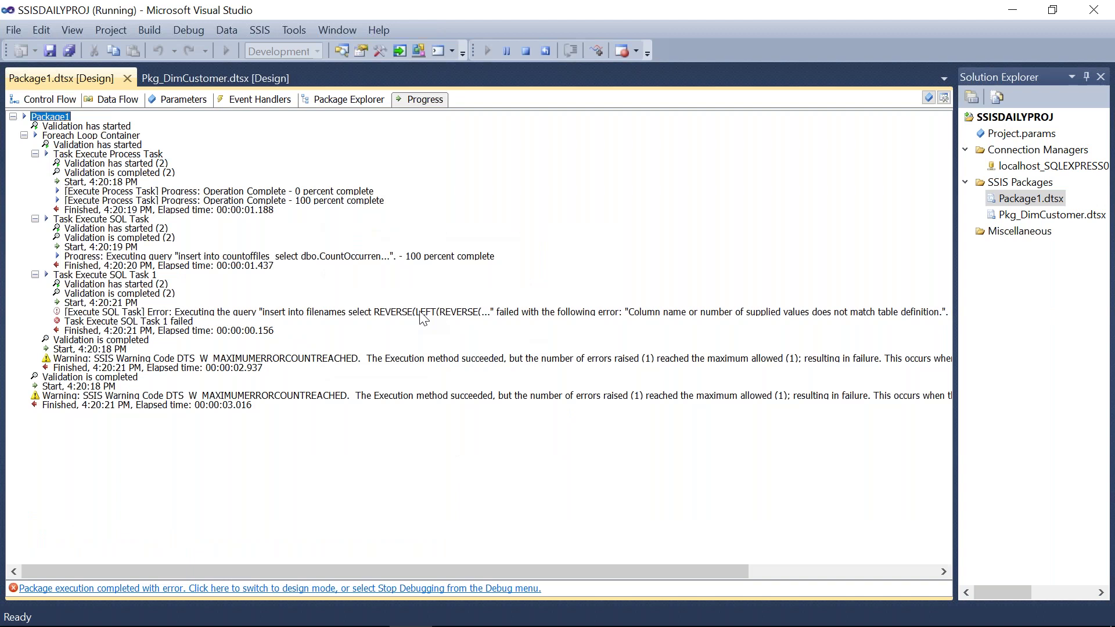
pyautogui.click(424, 313)
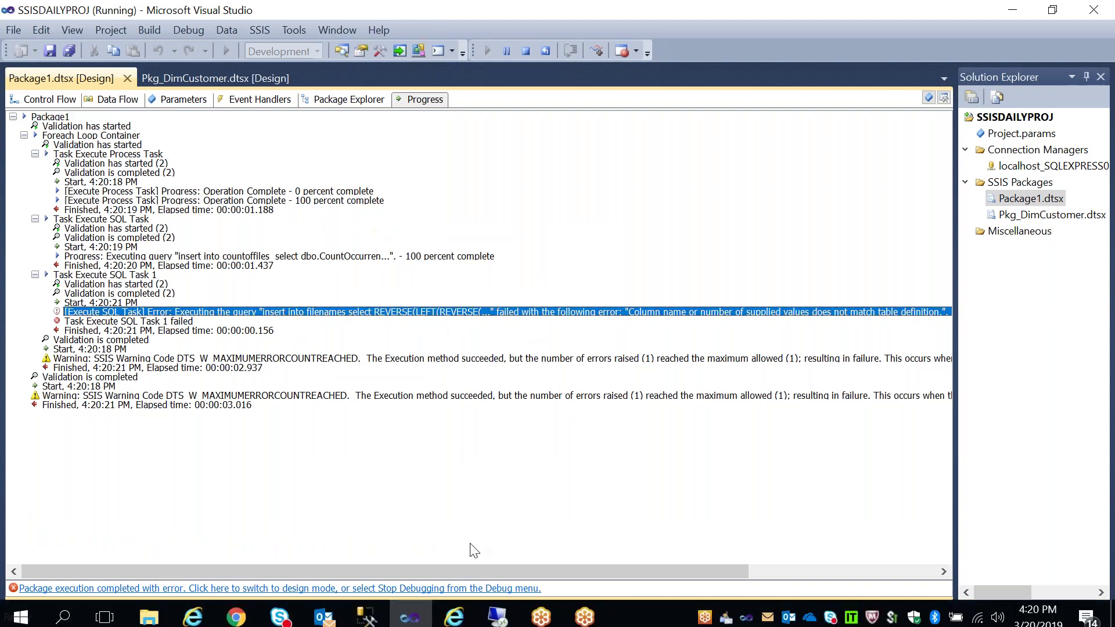
pyautogui.click(366, 609)
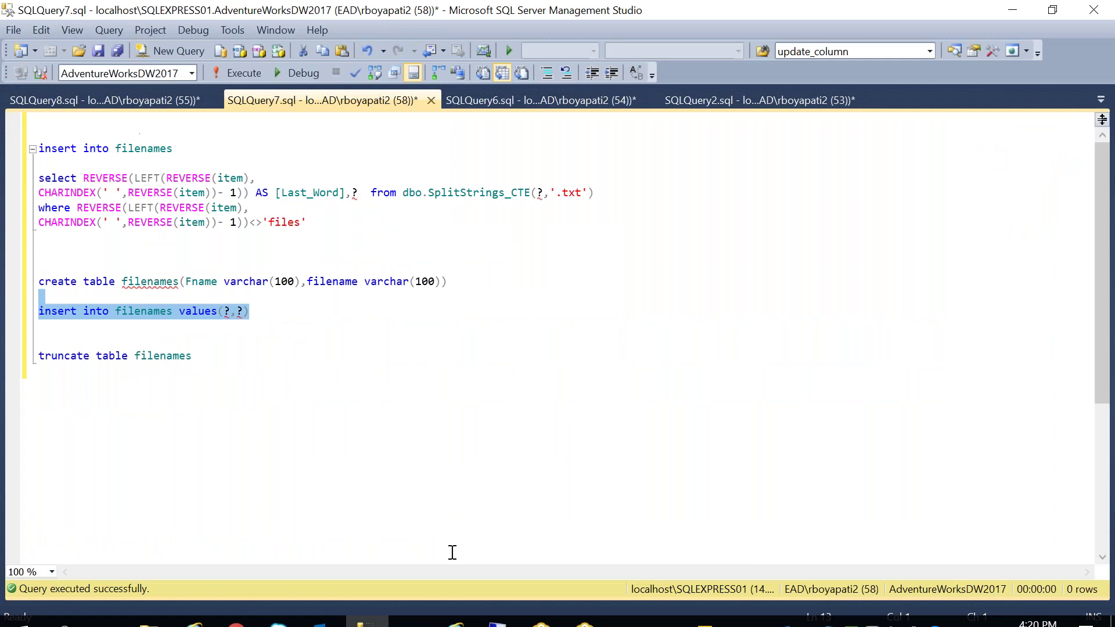
pyautogui.hotkey('alt', 'Tab')
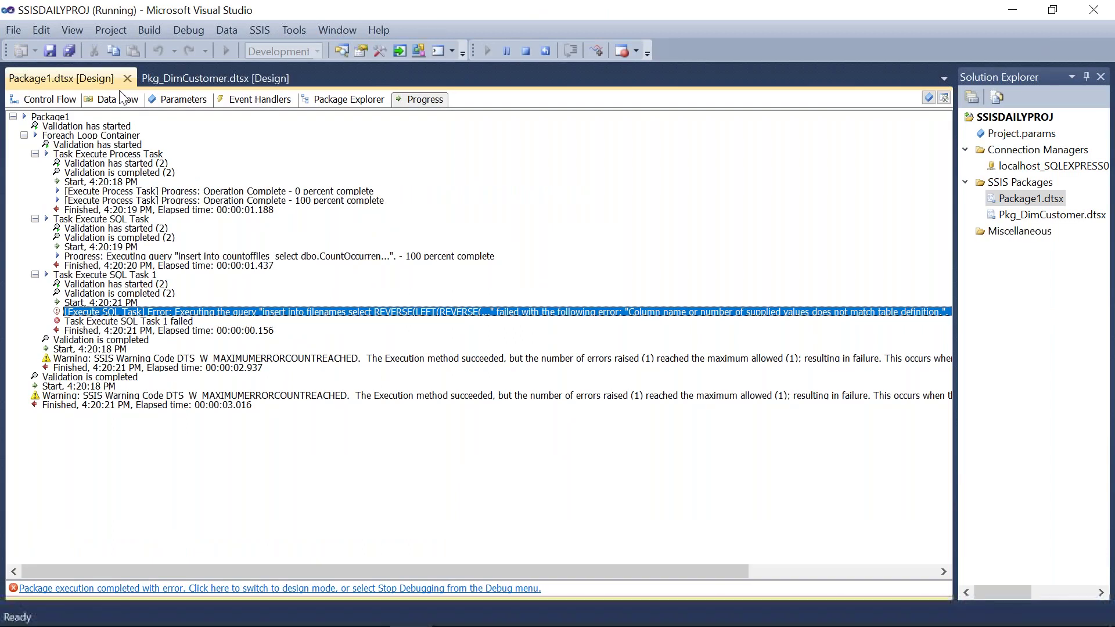
pyautogui.click(72, 100)
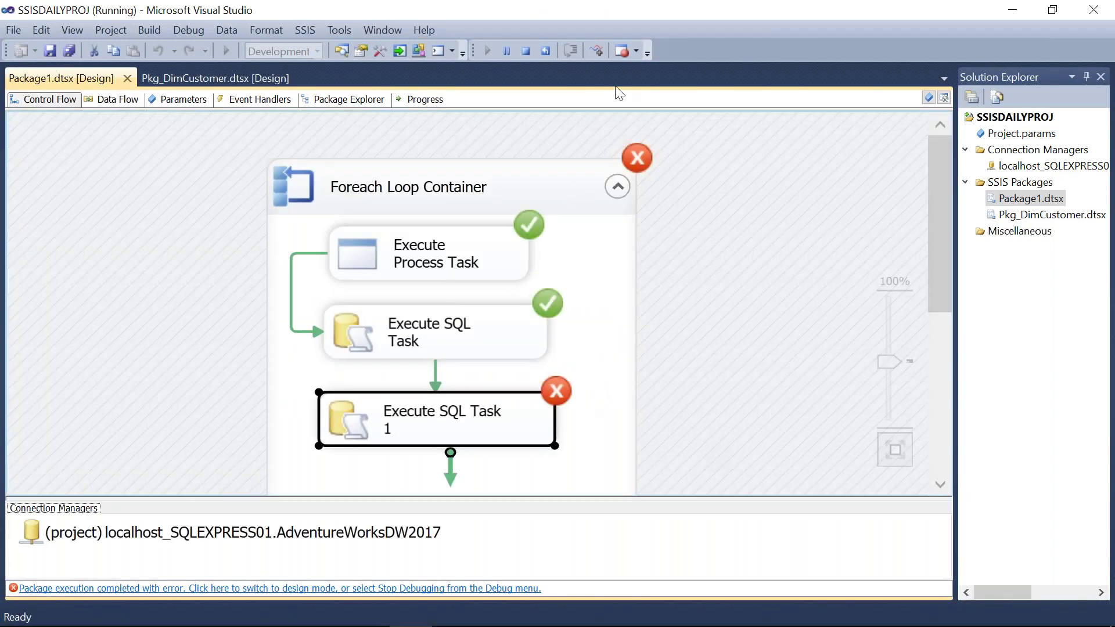
pyautogui.click(525, 51)
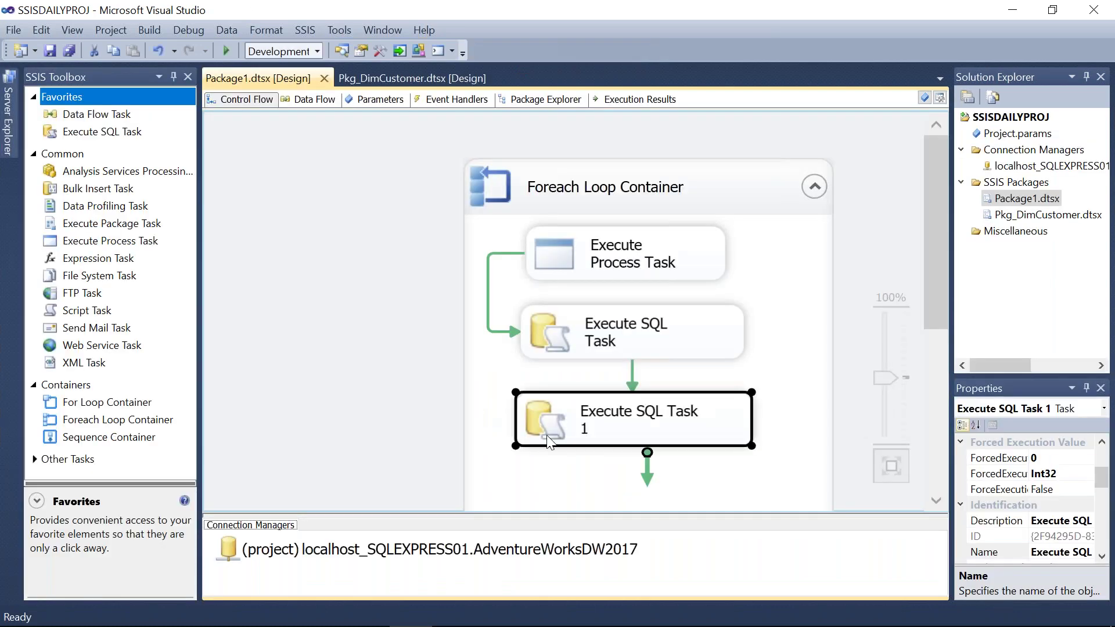
# Add a second select column ",?" after [Last_Word] in the SQL statement of Execute SQL Task 1 and accept the query.
pyautogui.doubleClick(548, 441)
pyautogui.click(849, 358)
pyautogui.click(850, 359)
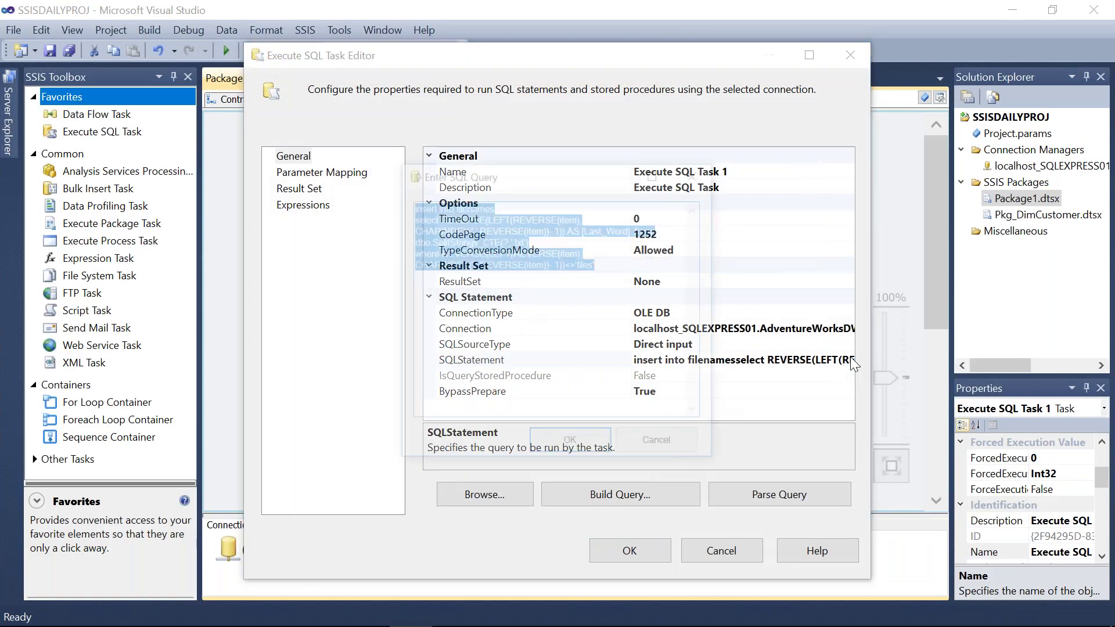
pyautogui.click(558, 253)
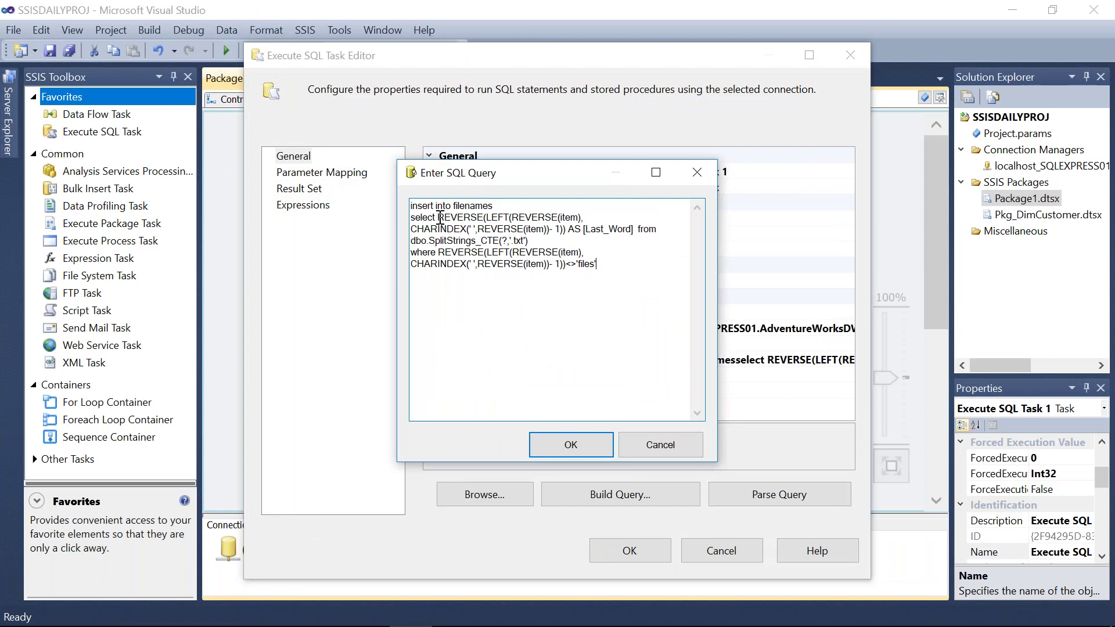
pyautogui.moveTo(439, 217); pyautogui.dragTo(572, 218)
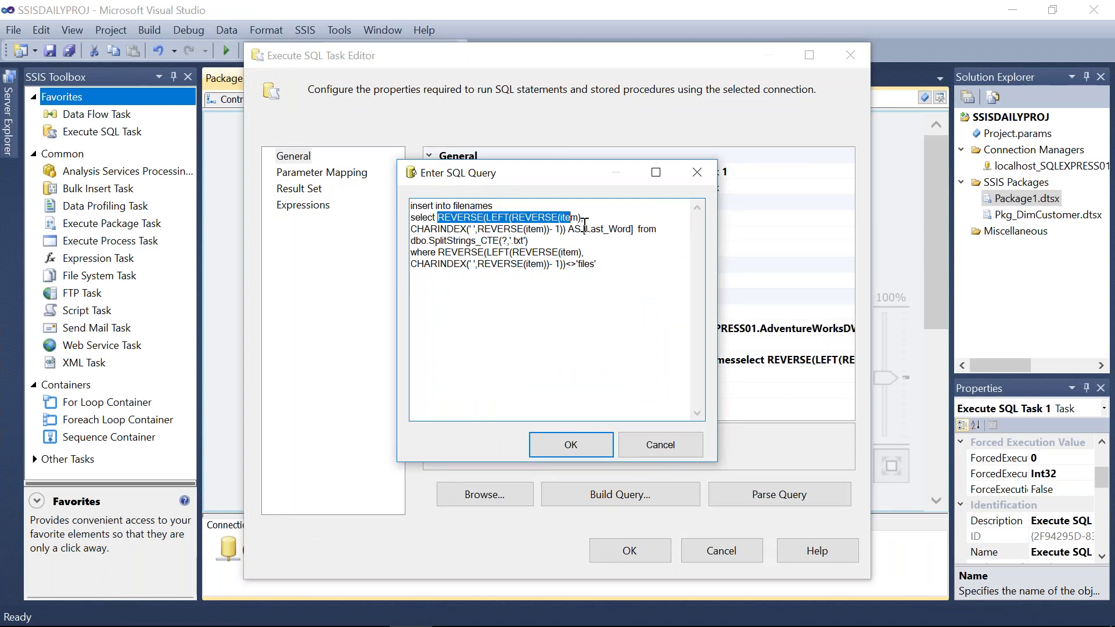
pyautogui.click(636, 231)
pyautogui.write(',')
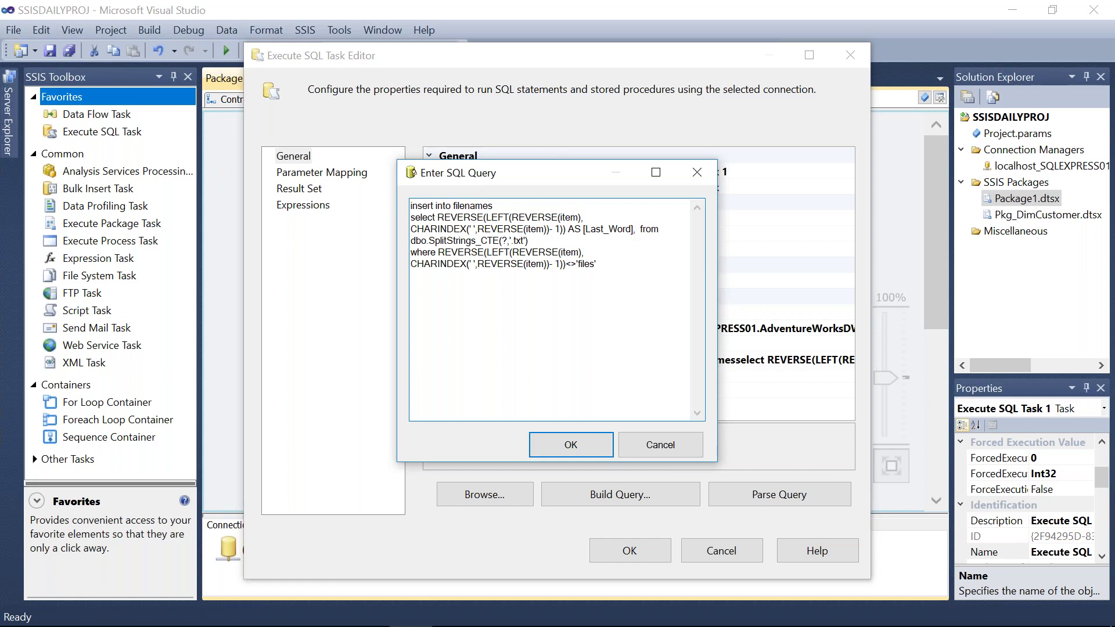
pyautogui.write('?')
pyautogui.moveTo(648, 228); pyautogui.dragTo(637, 226)
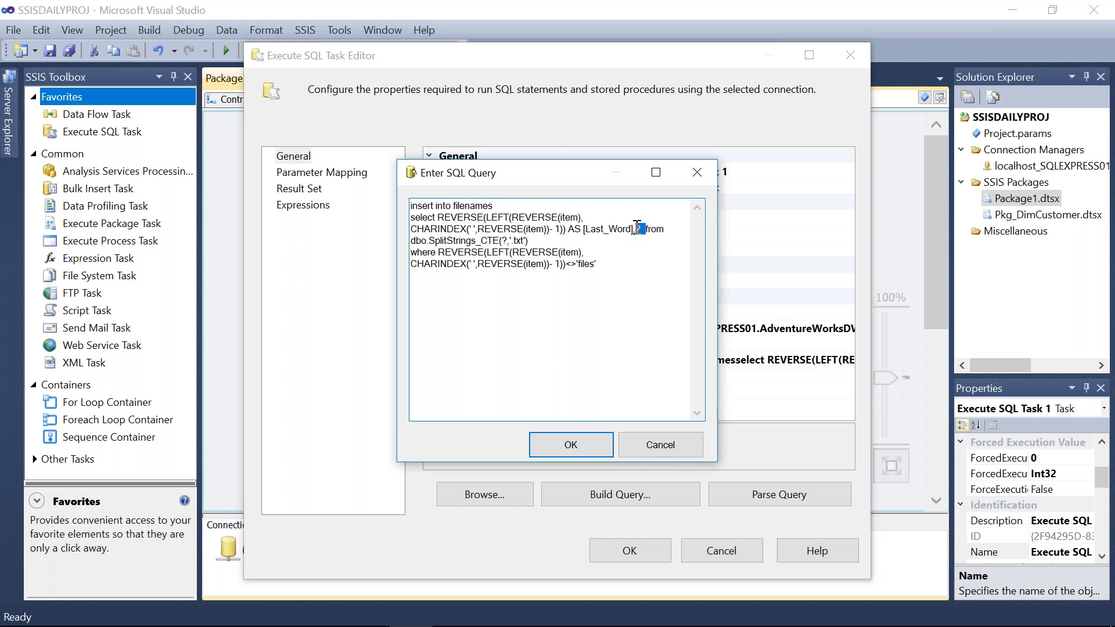
pyautogui.click(557, 447)
# Remove the existing User::extract parameter mapping from Execute SQL Task 1 and add two new parameter mappings.
pyautogui.click(321, 172)
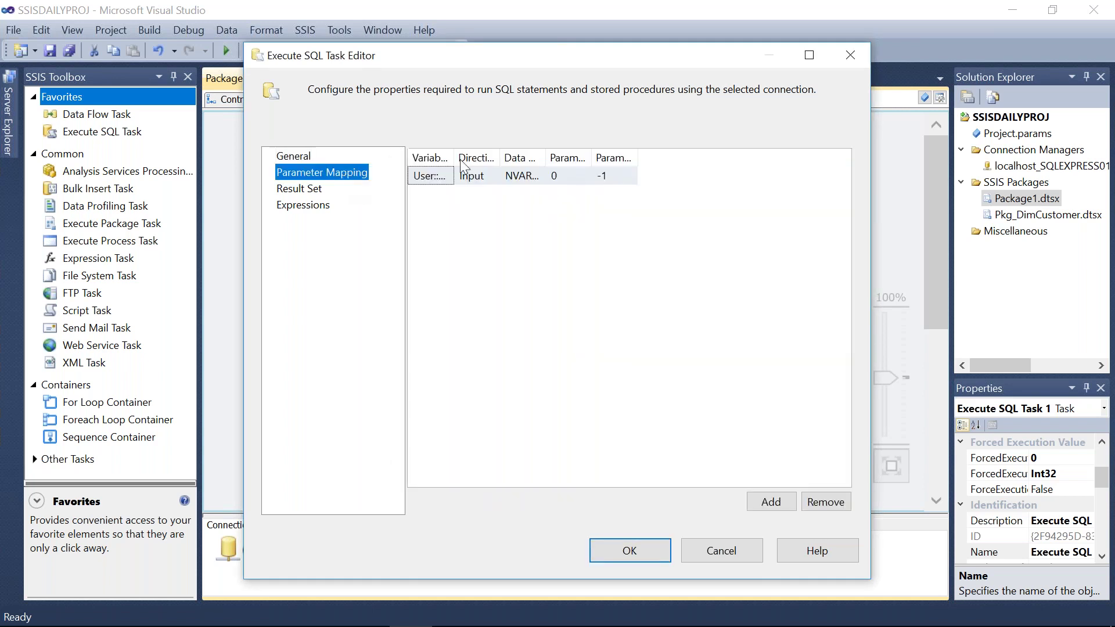
pyautogui.moveTo(453, 158); pyautogui.dragTo(517, 163)
pyautogui.moveTo(610, 158); pyautogui.dragTo(686, 154)
pyautogui.click(825, 502)
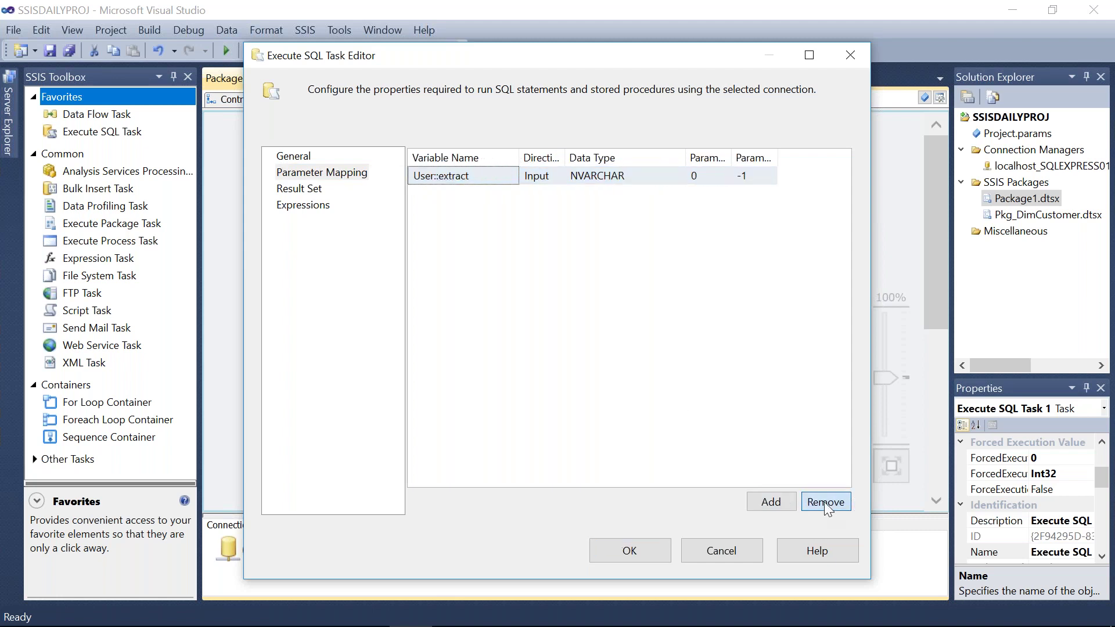
pyautogui.click(783, 504)
pyautogui.click(783, 504)
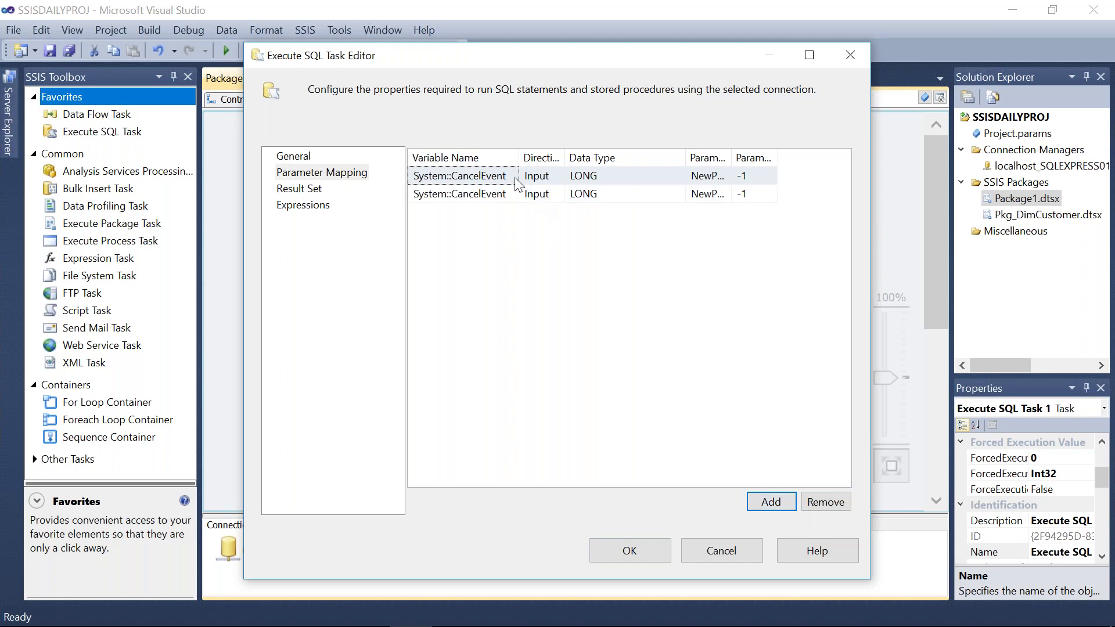
# Assign User::fileinfo to the first parameter mapping and User::extract to the second.
pyautogui.click(514, 176)
pyautogui.click(513, 175)
pyautogui.moveTo(512, 214); pyautogui.dragTo(514, 284)
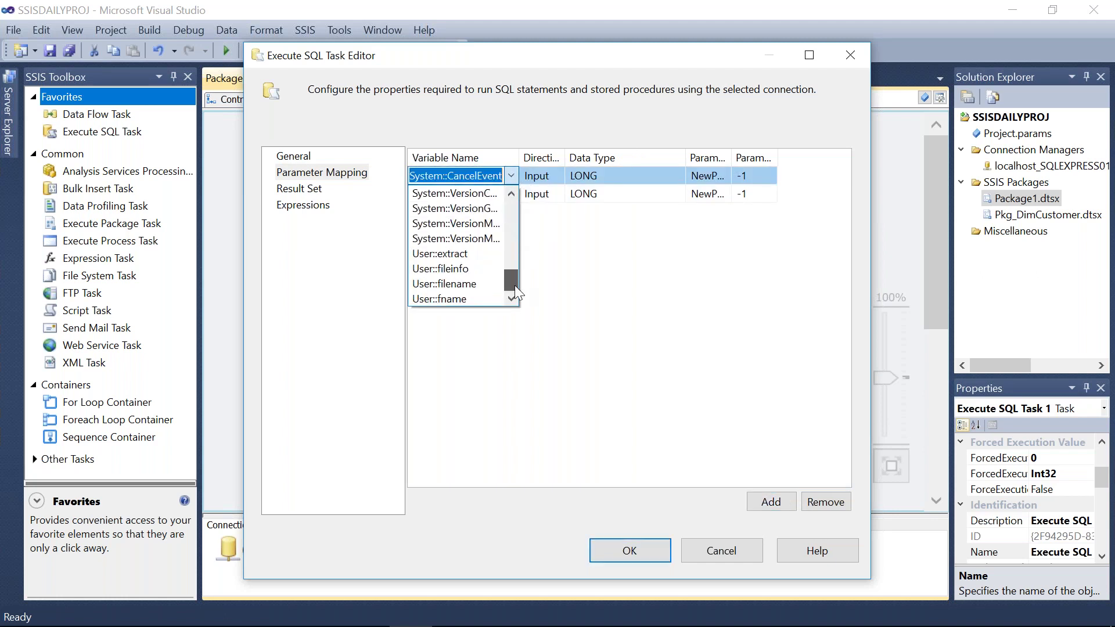
pyautogui.click(462, 271)
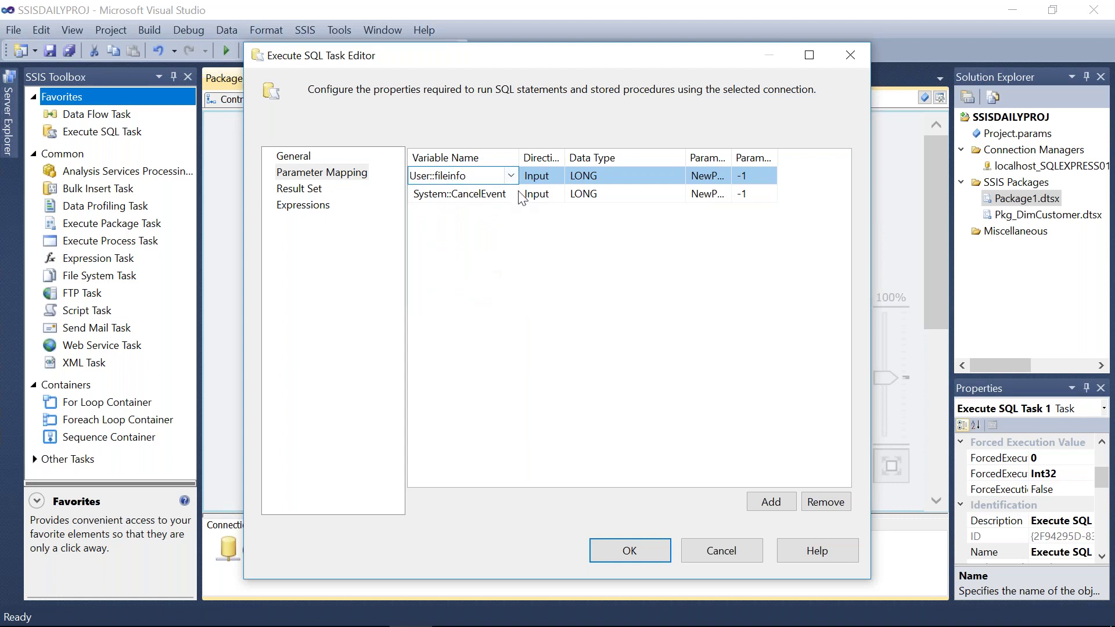
pyautogui.click(512, 194)
pyautogui.moveTo(511, 236); pyautogui.dragTo(508, 311)
pyautogui.click(458, 271)
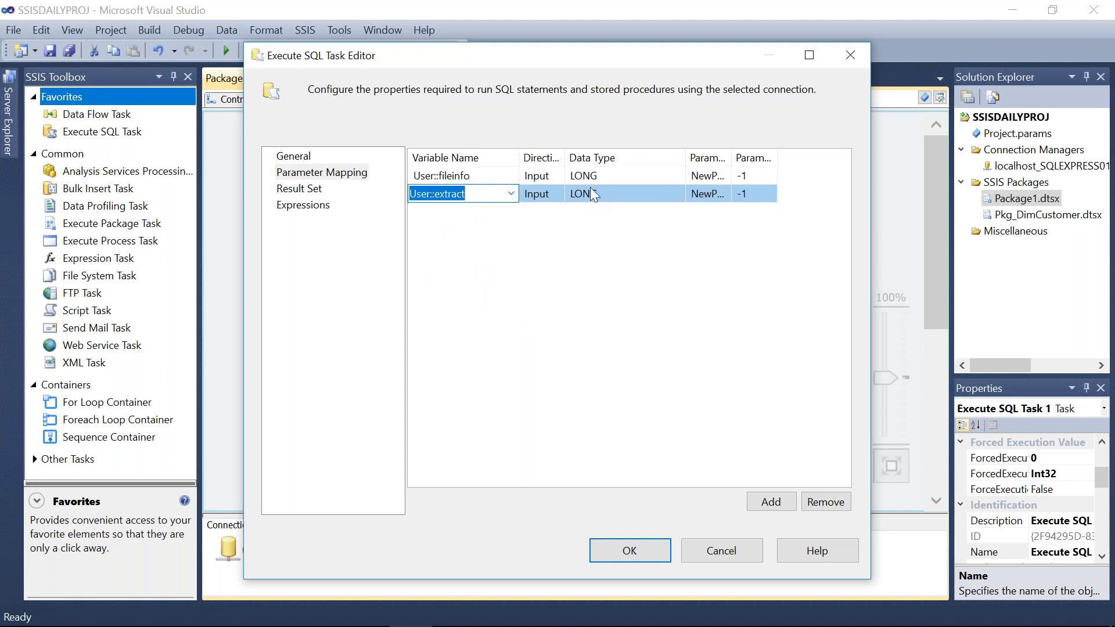
# Set the data type of both the User::fileinfo and User::extract parameter mappings to NVARCHAR.
pyautogui.click(654, 174)
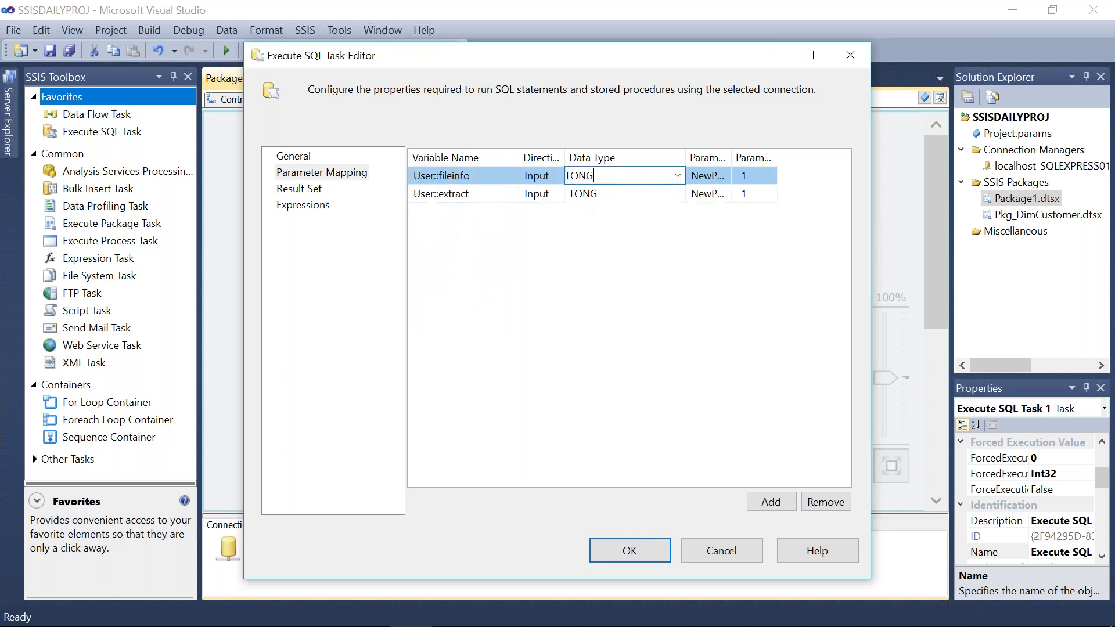
pyautogui.click(677, 175)
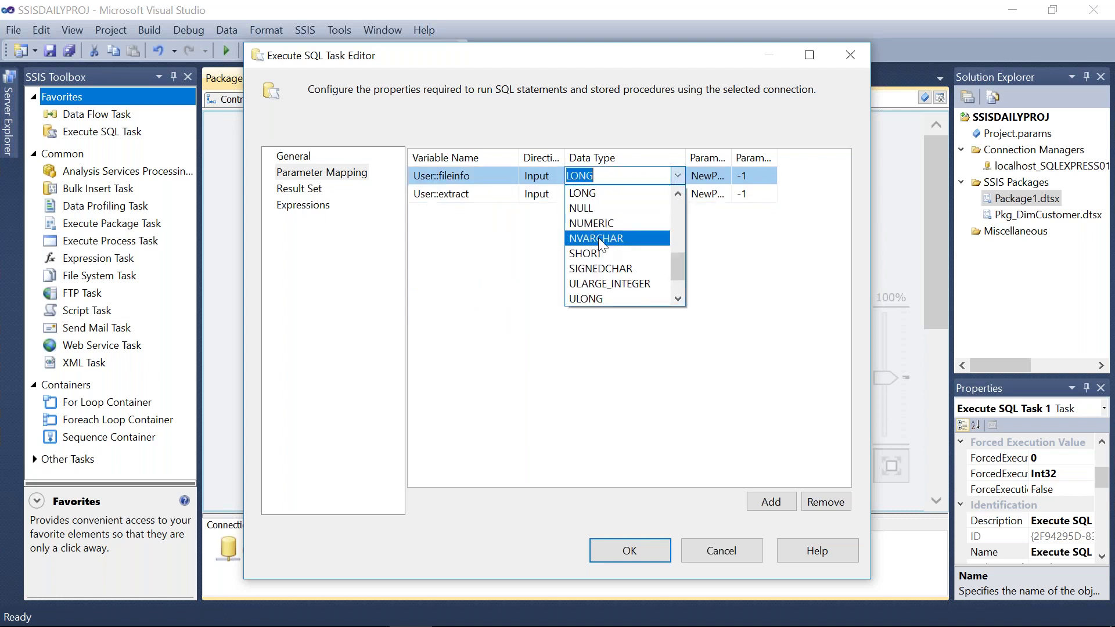
pyautogui.click(599, 238)
pyautogui.click(677, 193)
pyautogui.click(677, 194)
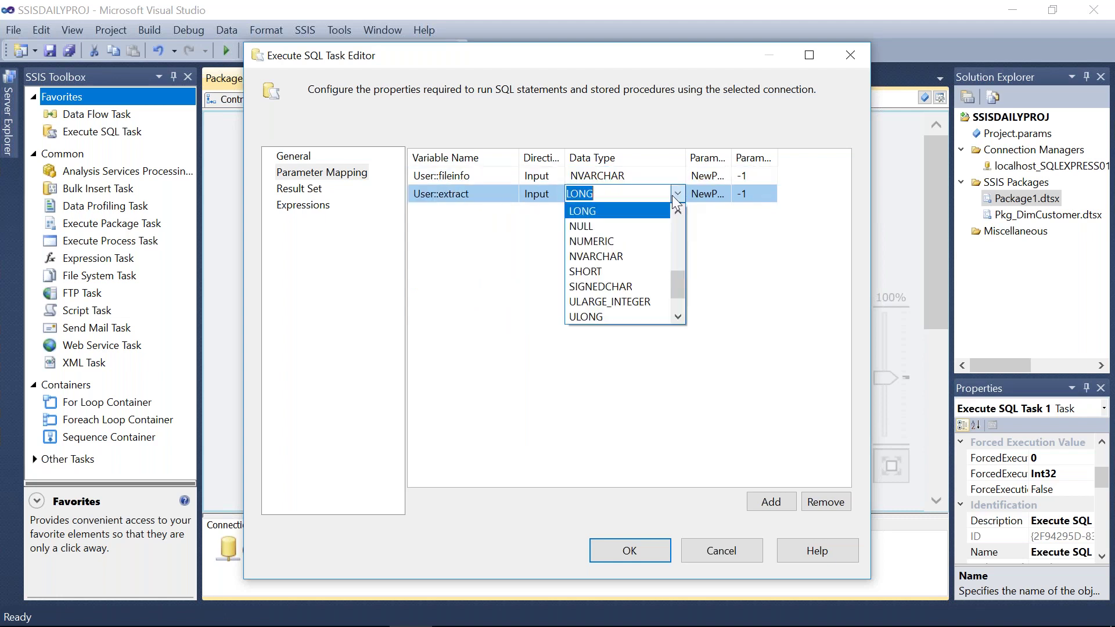
pyautogui.click(604, 256)
# Set the parameter names to 0 for User::fileinfo and 1 for User::extract, accept the changes, and run Package1.
pyautogui.click(708, 176)
pyautogui.doubleClick(709, 175)
pyautogui.write('0')
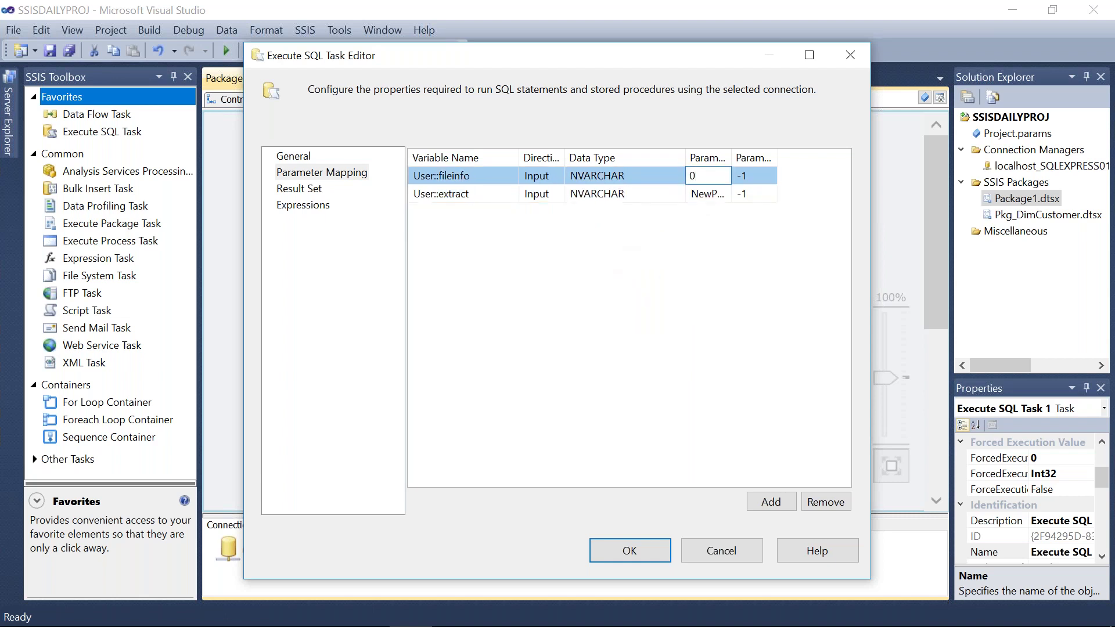
pyautogui.click(725, 194)
pyautogui.doubleClick(726, 193)
pyautogui.write('1')
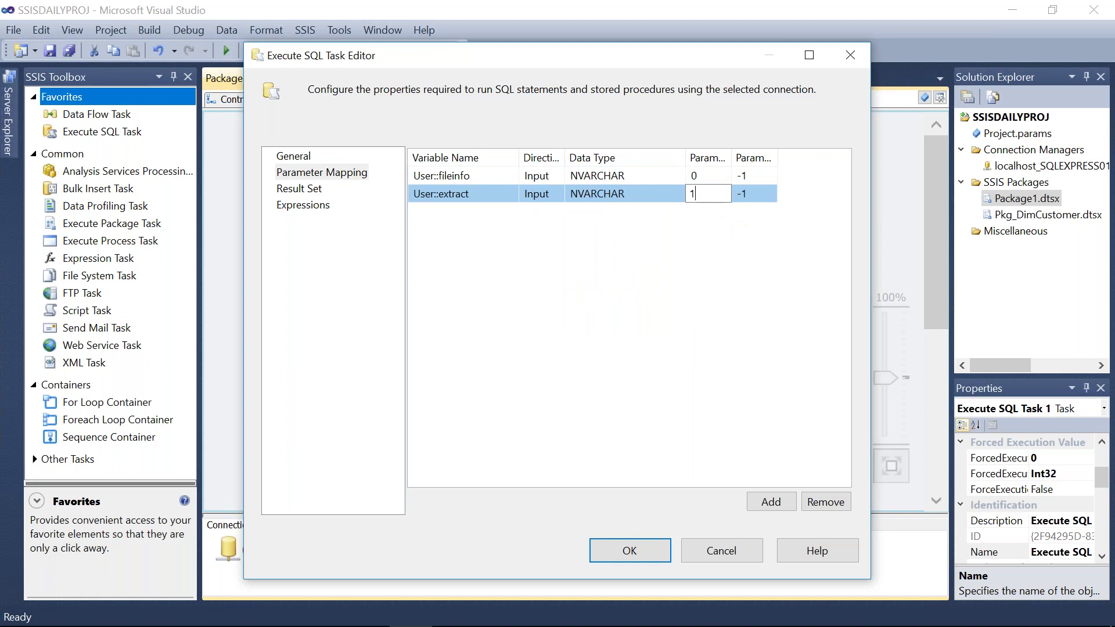
pyautogui.click(644, 549)
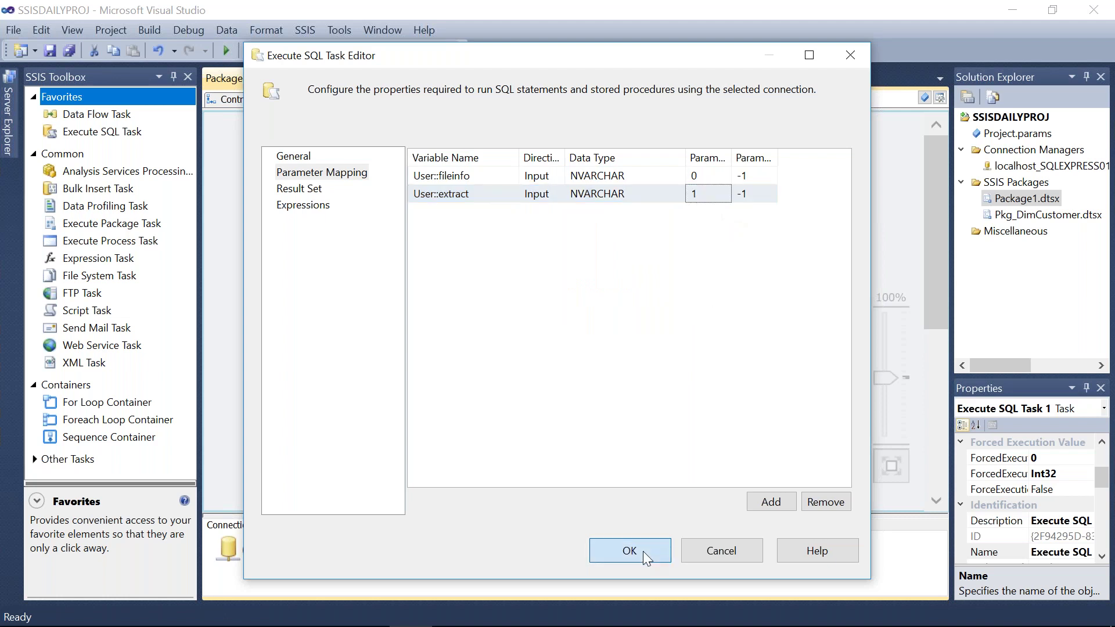
pyautogui.press('F5')
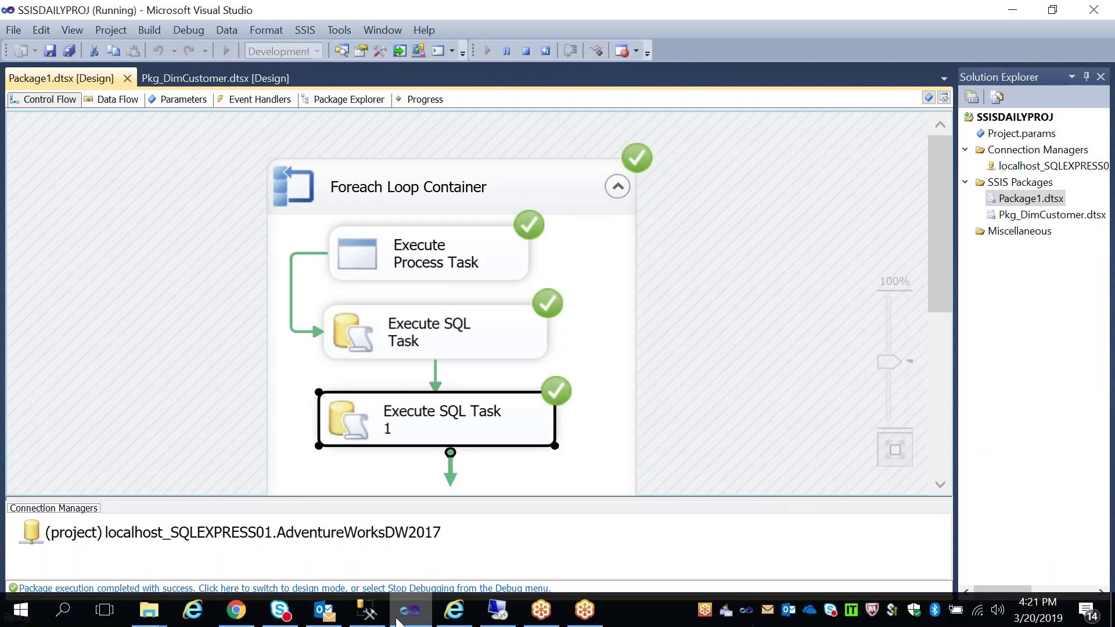
# In SQL Server Management Studio, replace the truncate statement with "select * from filenames" and execute only that query.
pyautogui.click(370, 619)
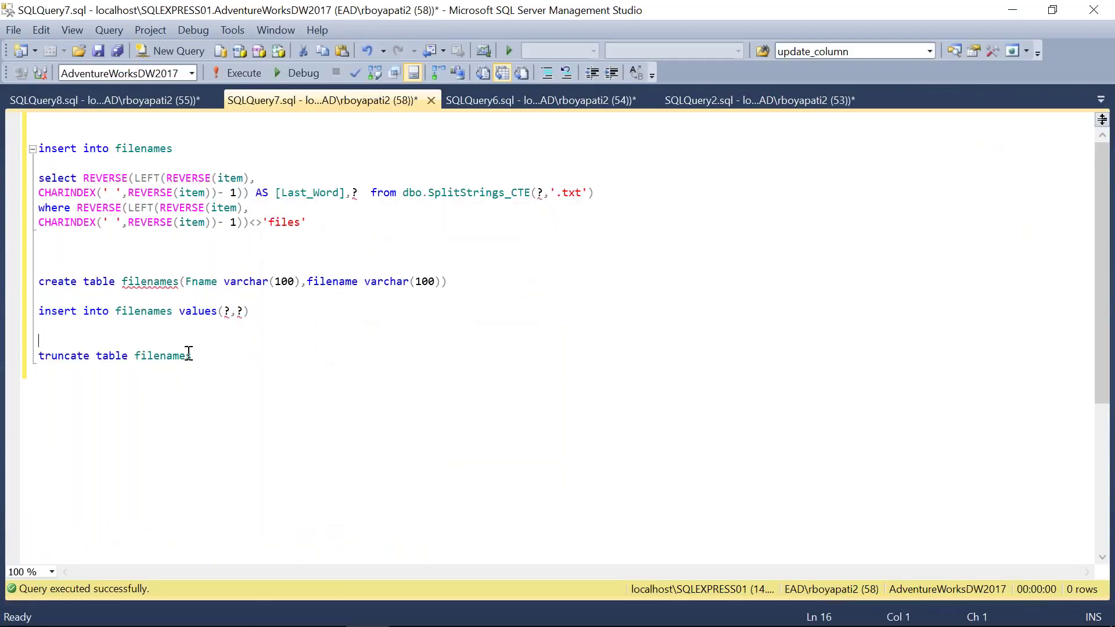
pyautogui.moveTo(192, 357); pyautogui.dragTo(15, 356)
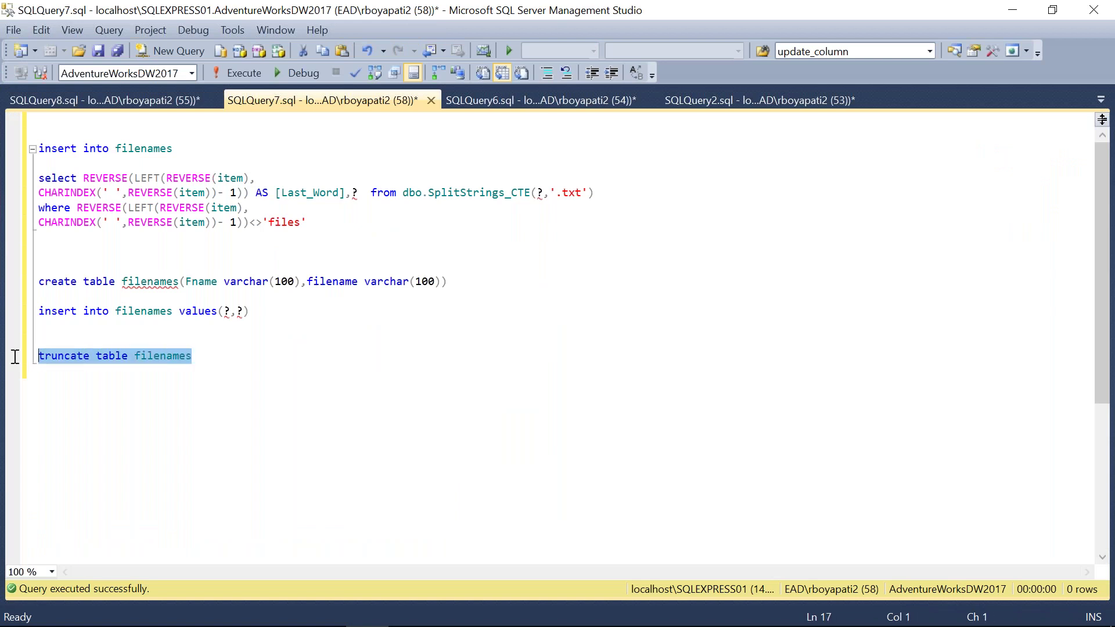
pyautogui.write('select * fro')
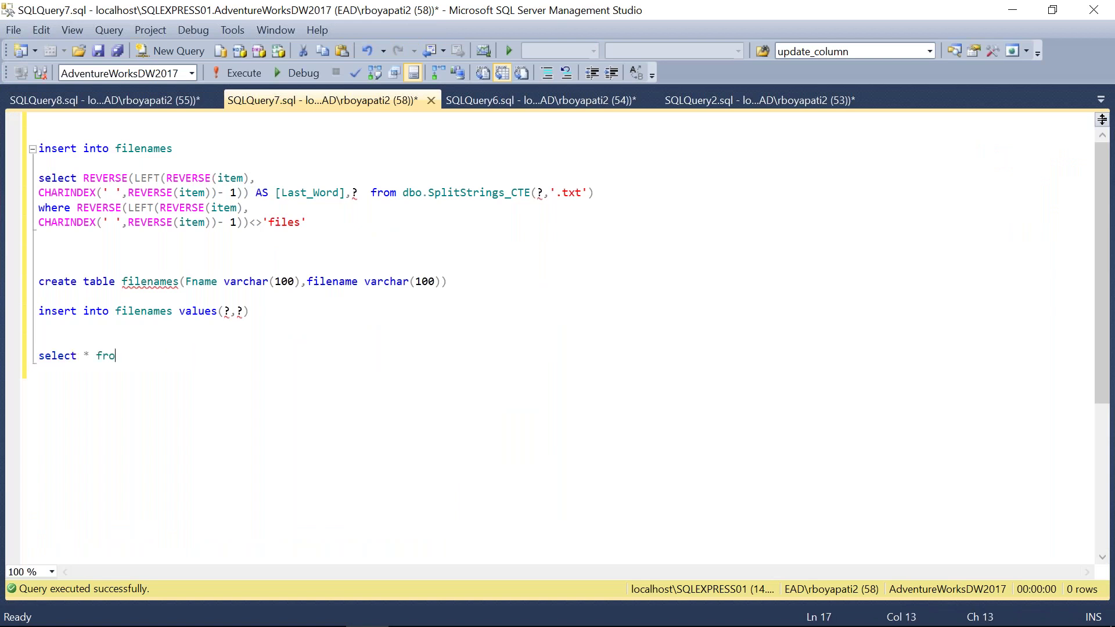
pyautogui.write('m filenames')
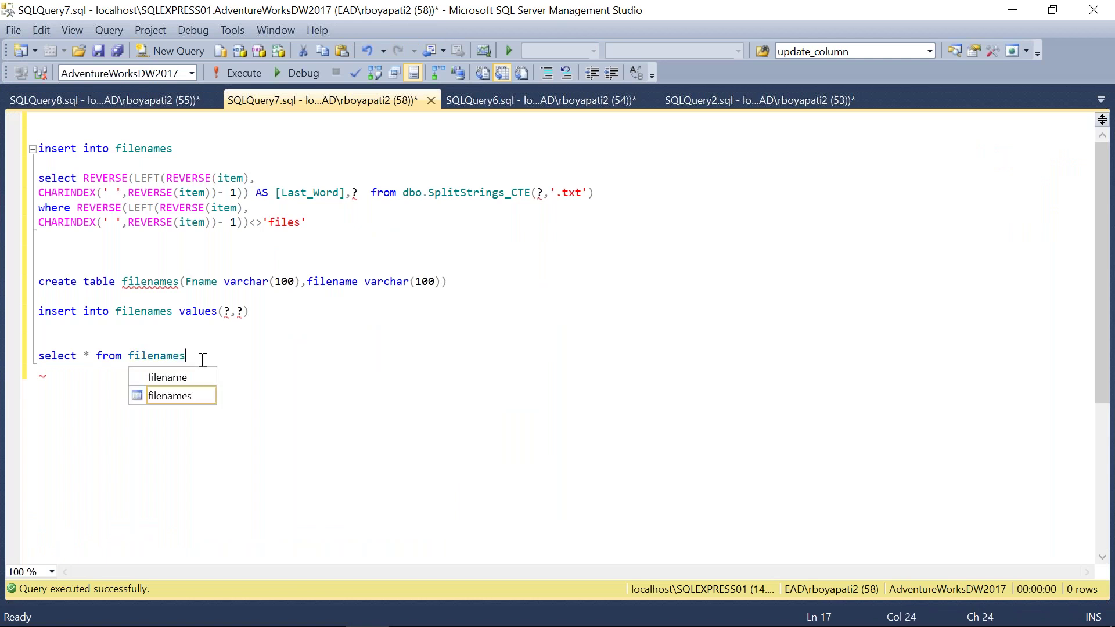
pyautogui.press('Escape')
pyautogui.hotkey('shift', 'Up')
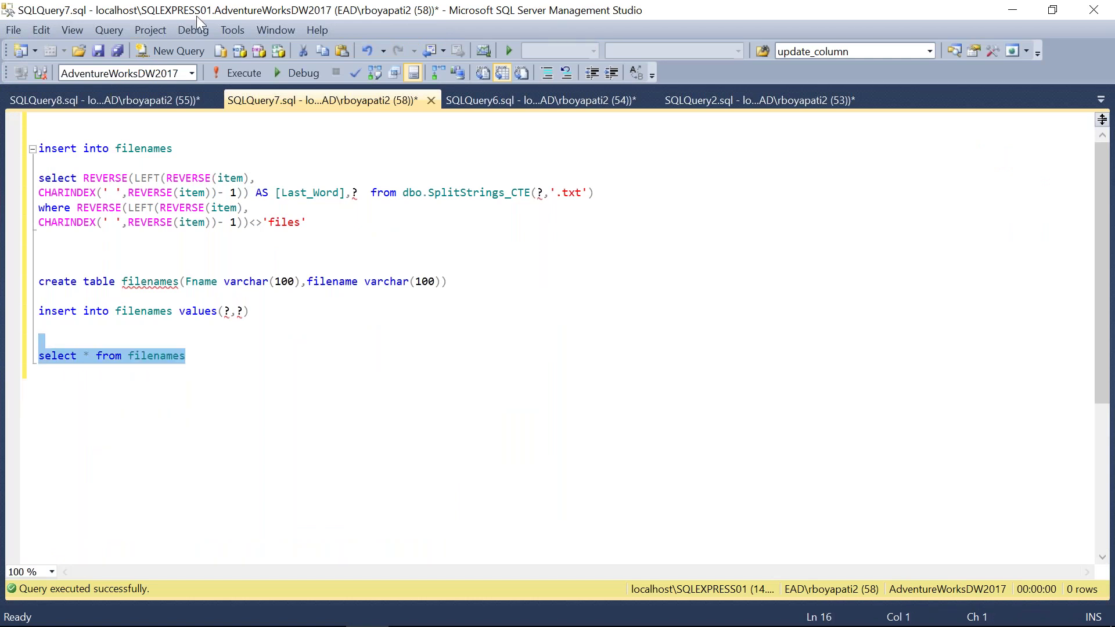
pyautogui.click(247, 72)
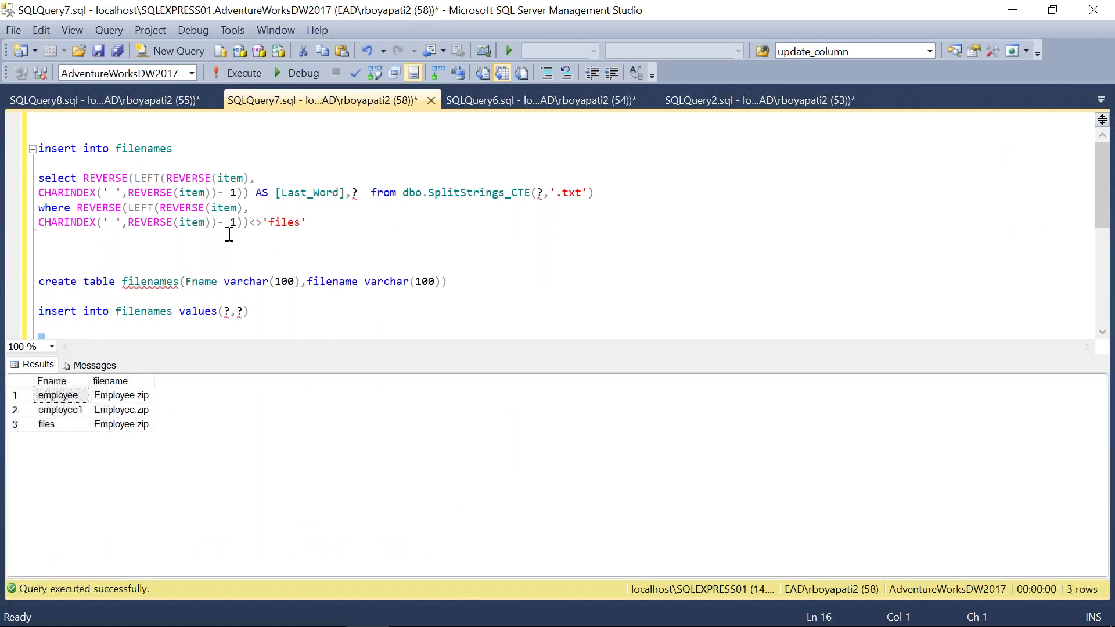
# Examine the Fname values in the filenames query results, switch back to Visual Studio, and stop debugging Package1.
pyautogui.click(220, 278)
pyautogui.press('Down')
pyautogui.press('Down')
pyautogui.press('Down')
pyautogui.press('Down')
pyautogui.press('Down')
pyautogui.press('Down')
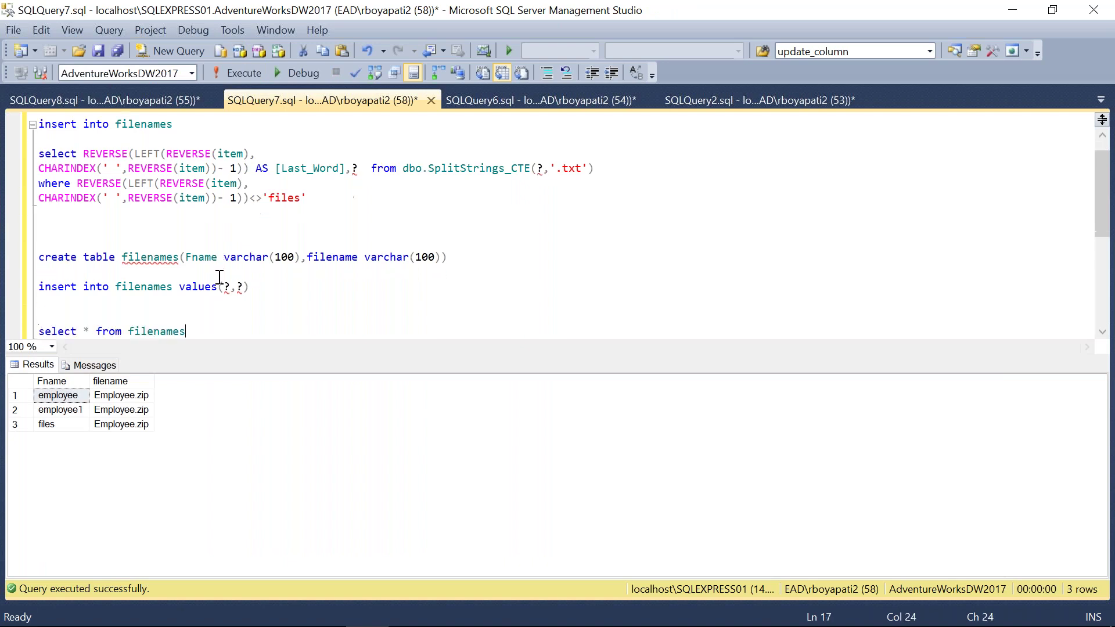
pyautogui.click(55, 425)
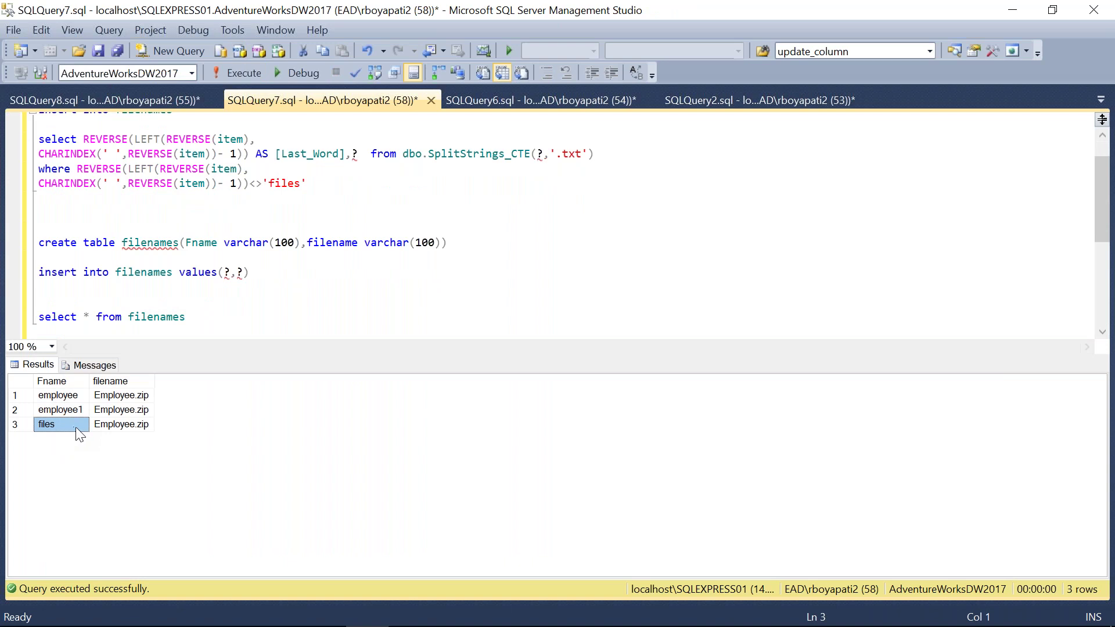
pyautogui.click(412, 617)
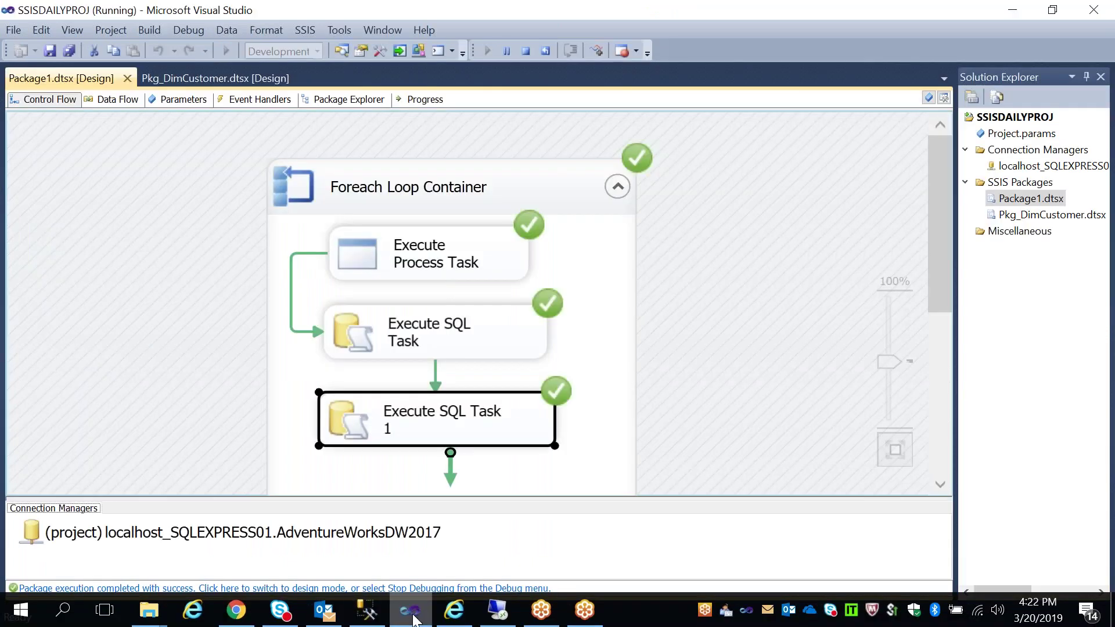
pyautogui.click(525, 50)
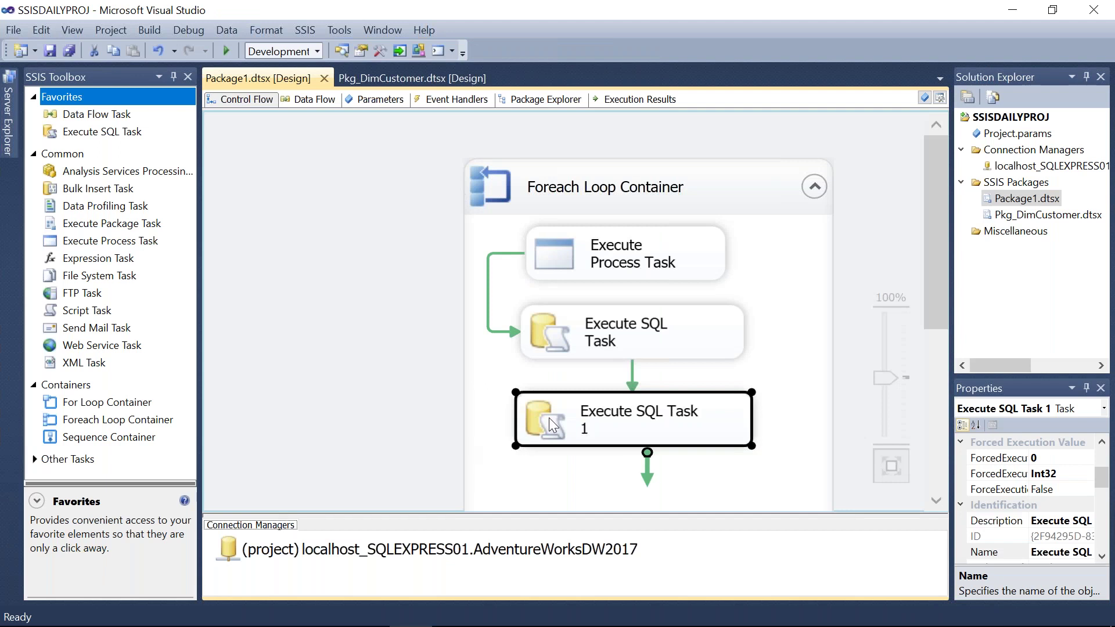
# Open the SQL statement of Execute SQL Task 1 in its query editor.
pyautogui.doubleClick(548, 416)
pyautogui.click(732, 360)
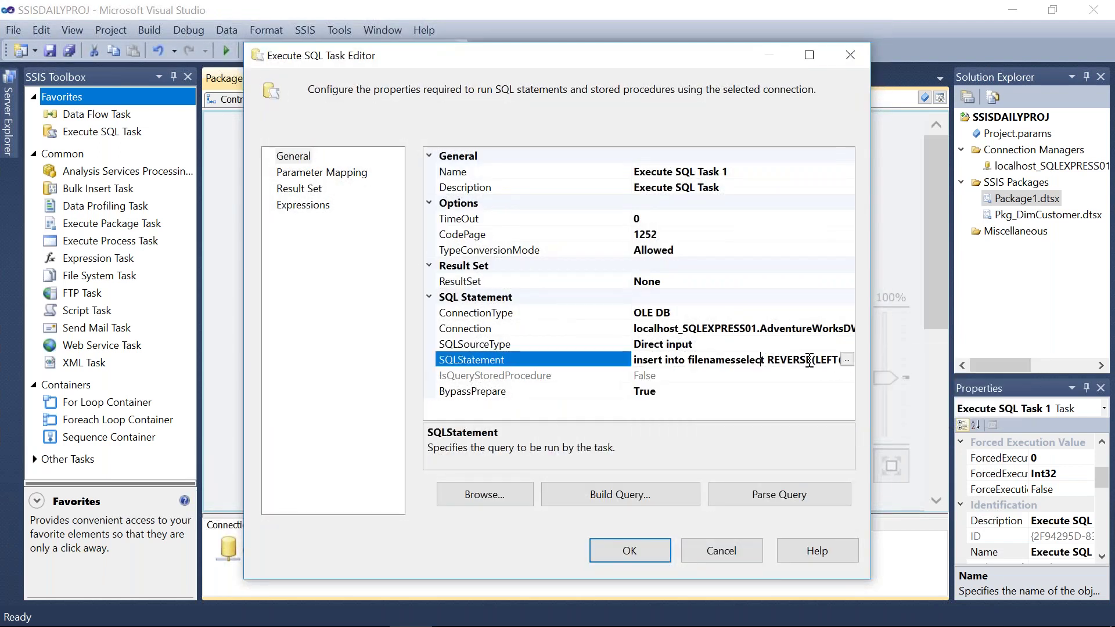
pyautogui.click(846, 359)
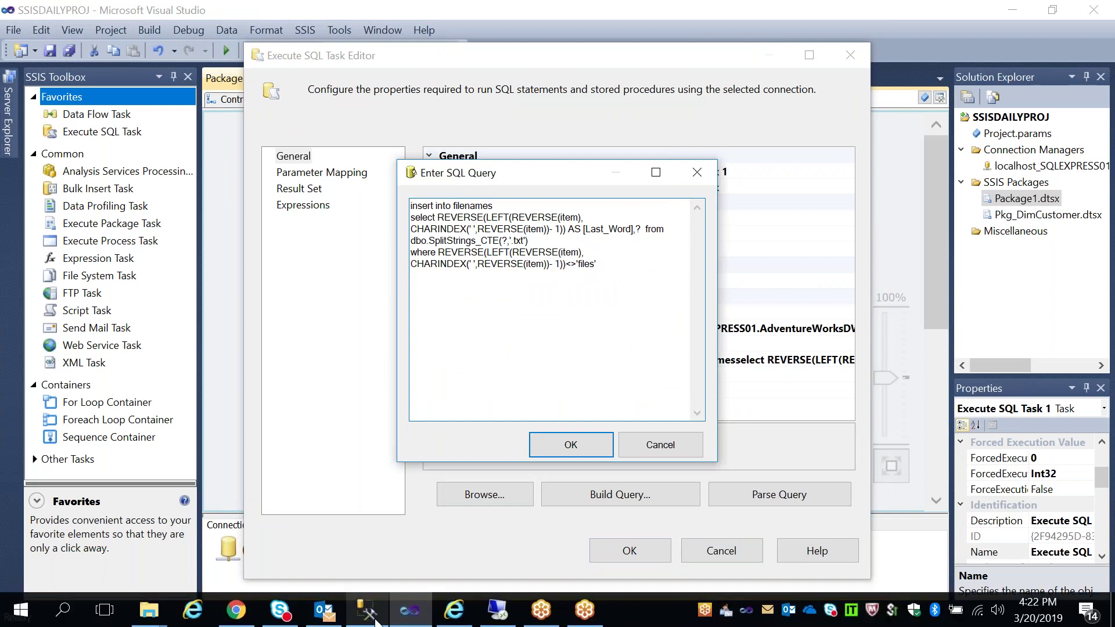
# In SQL Server Management Studio, paste the quoted Fname value after the filenames select and change the insert query's where filter to <>'files '.
pyautogui.click(372, 615)
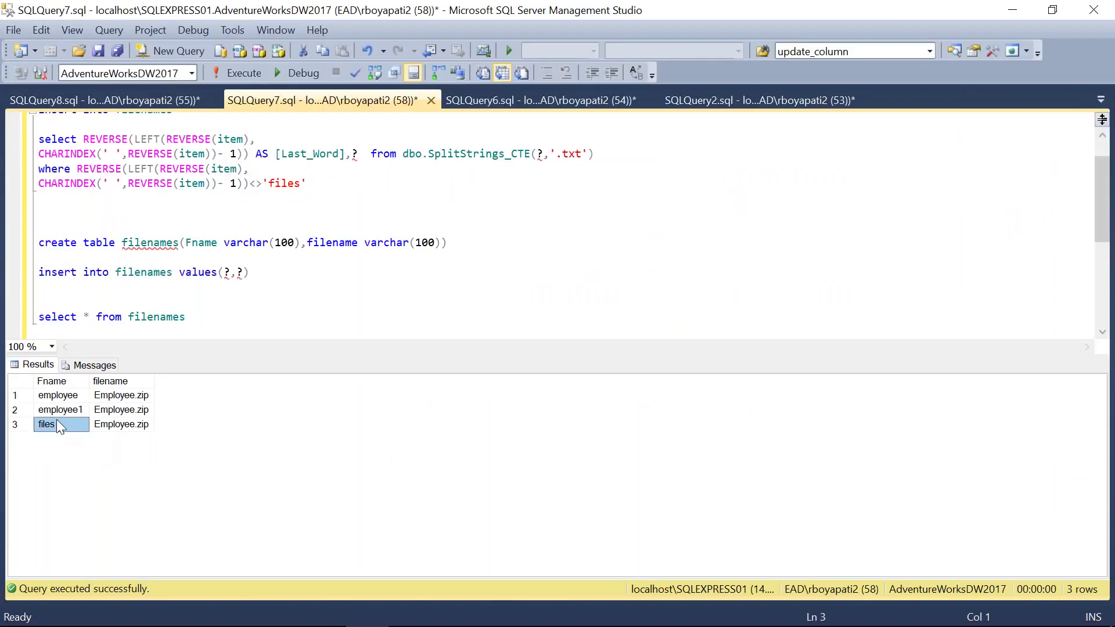
pyautogui.click(208, 317)
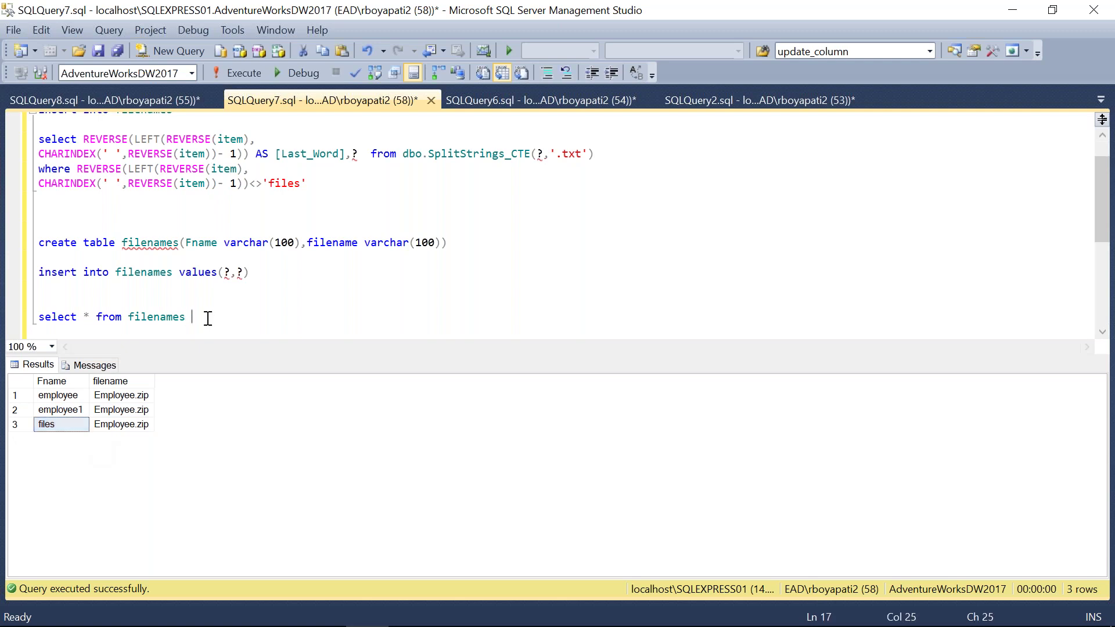
pyautogui.write("'files")
pyautogui.press('Return')
pyautogui.press('BackSpace')
pyautogui.click(301, 183)
pyautogui.moveTo(336, 190); pyautogui.dragTo(103, 107)
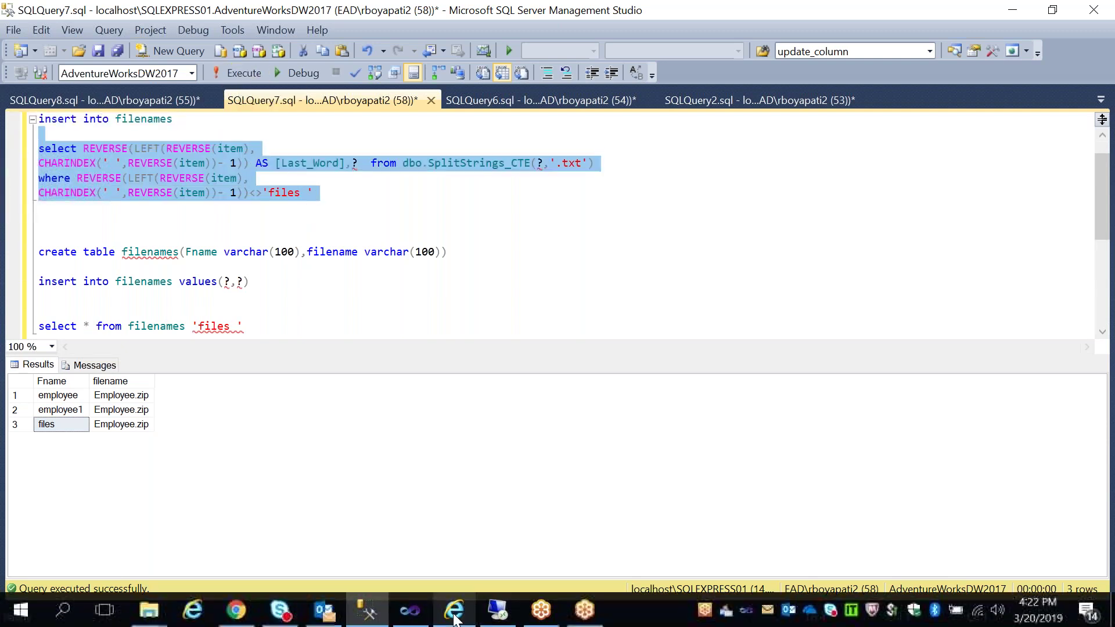
# Back in Visual Studio, change the where condition of Execute SQL Task 1's query to not like '%files%' and accept the changes.
pyautogui.click(409, 620)
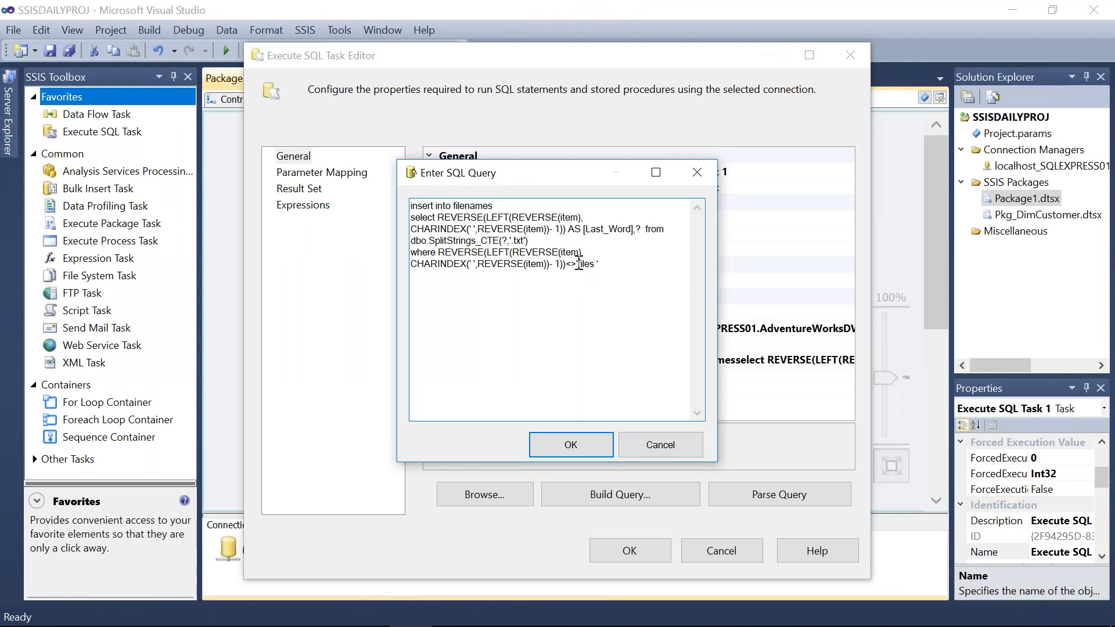
pyautogui.click(578, 261)
pyautogui.press('BackSpace')
pyautogui.press('BackSpace')
pyautogui.write('not like')
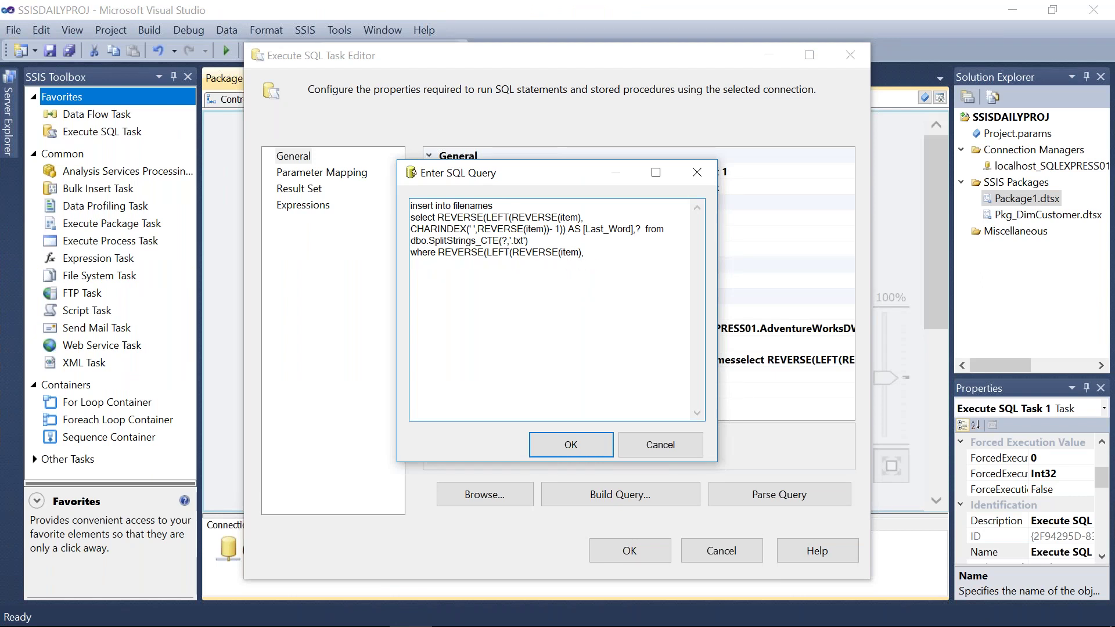
pyautogui.press('Right')
pyautogui.write('%')
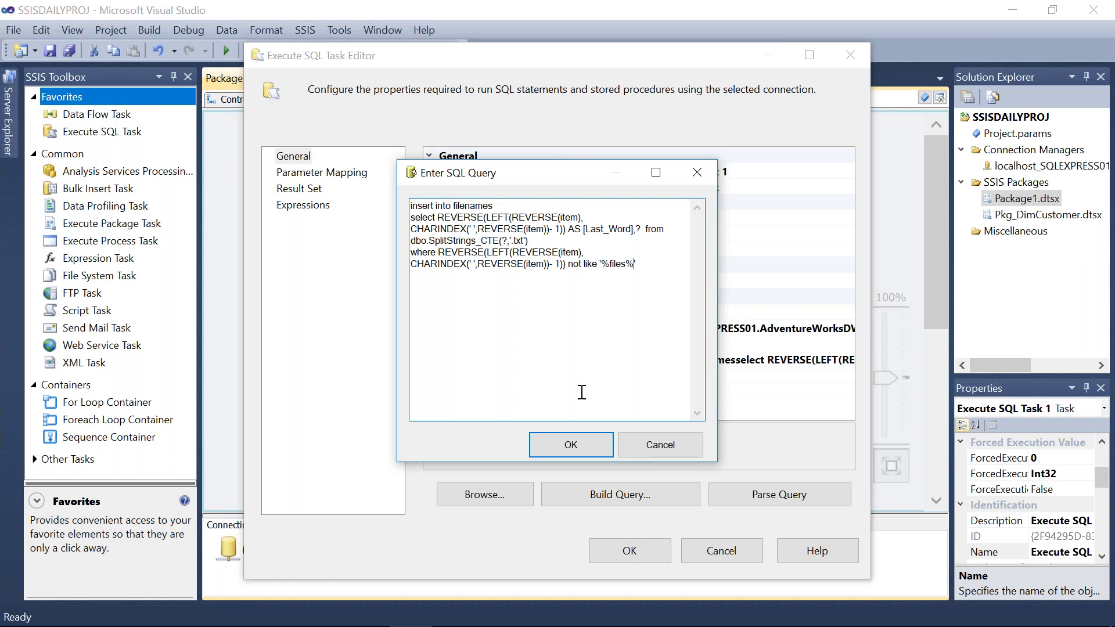
pyautogui.click(571, 445)
pyautogui.click(630, 550)
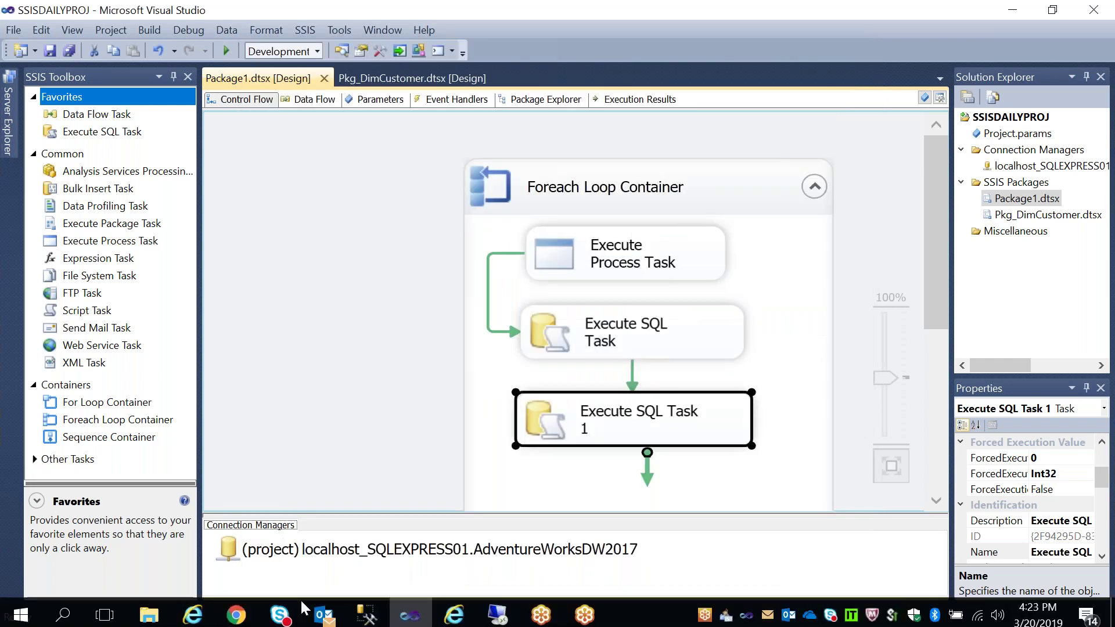
# In SQL Server Management Studio, add "truncate table filenames" below the insert values statement and execute only that line.
pyautogui.click(368, 617)
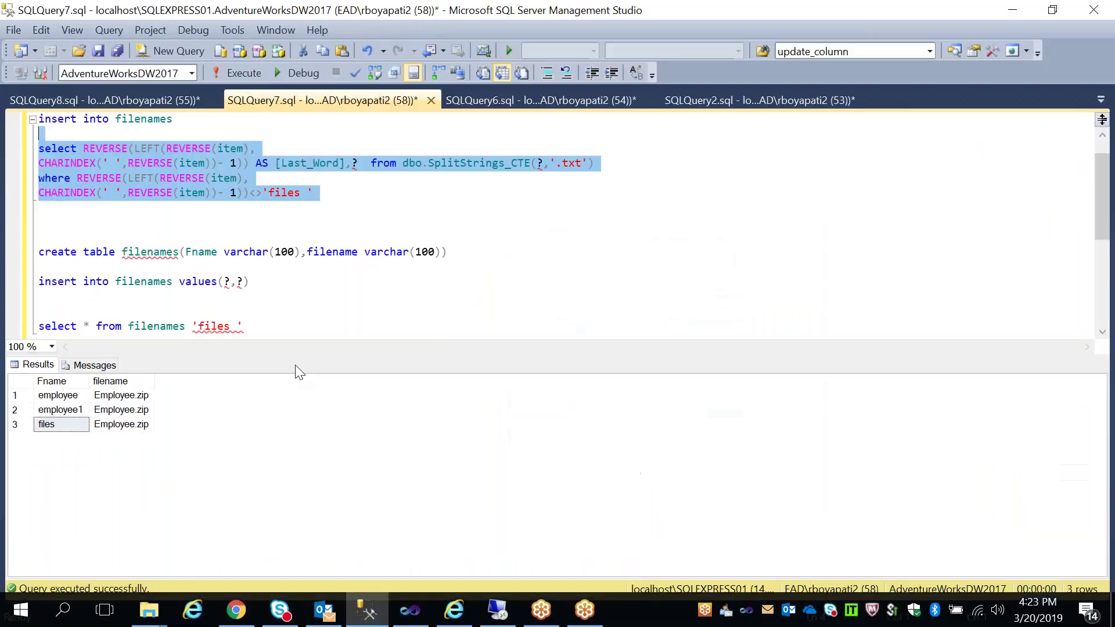
pyautogui.click(227, 292)
pyautogui.write('trun')
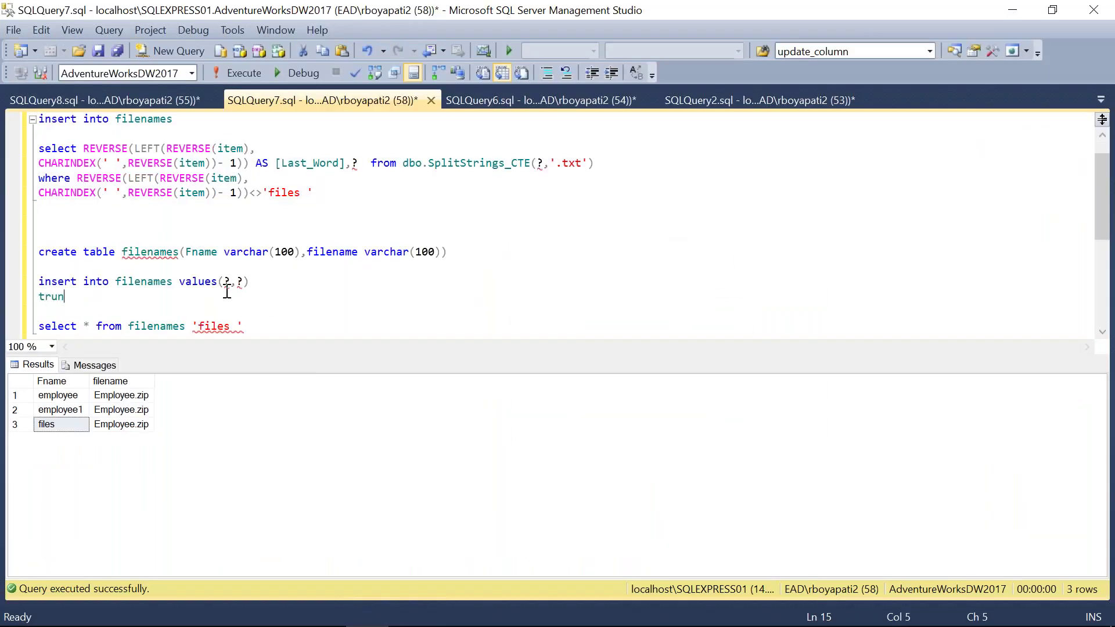
pyautogui.write('cate table filenames')
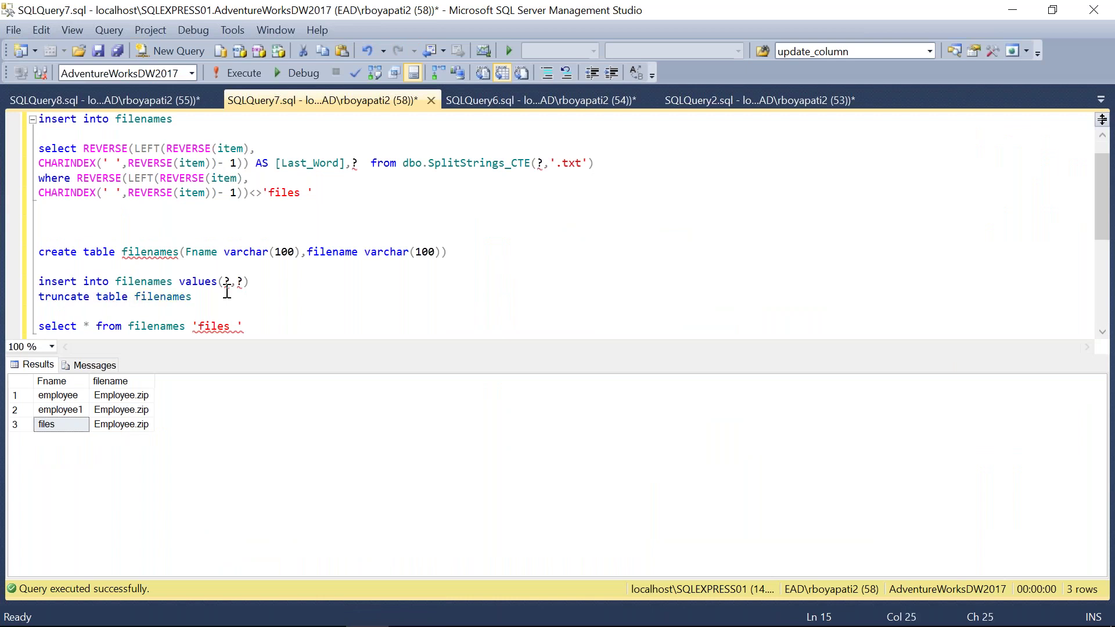
pyautogui.hotkey('shift', 'Up')
pyautogui.hotkey('shift', 'Right')
pyautogui.hotkey('shift', 'Right')
pyautogui.hotkey('shift', 'Right')
pyautogui.hotkey('shift', 'Right')
pyautogui.hotkey('shift', 'Right')
pyautogui.hotkey('shift', 'Right')
pyautogui.hotkey('shift', 'Right')
pyautogui.hotkey('shift', 'Right')
pyautogui.hotkey('shift', 'Right')
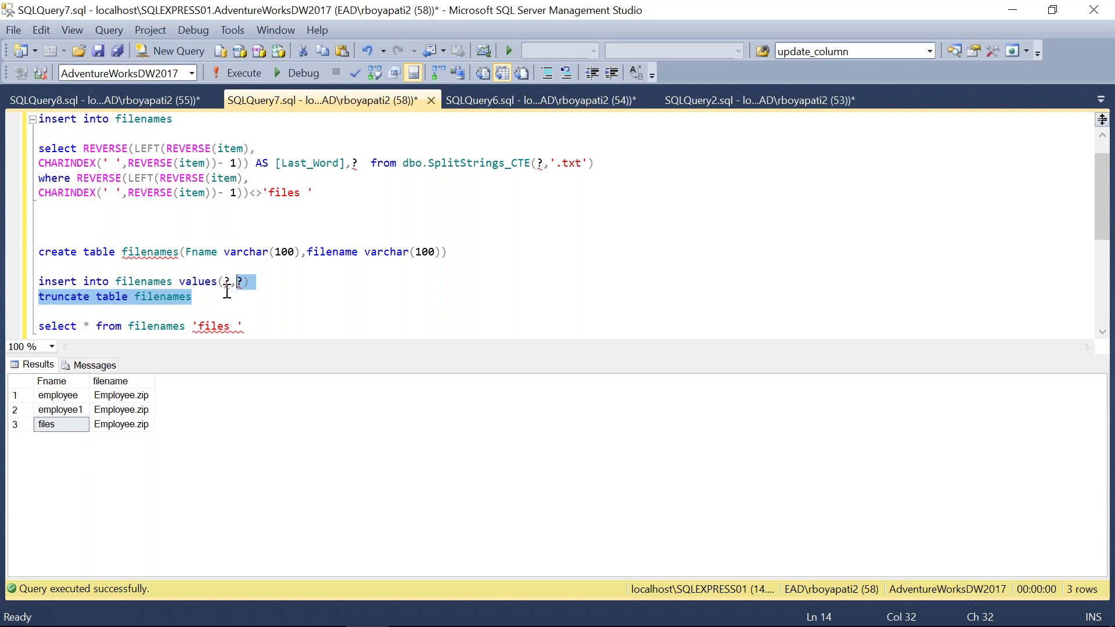
pyautogui.hotkey('shift', 'Right')
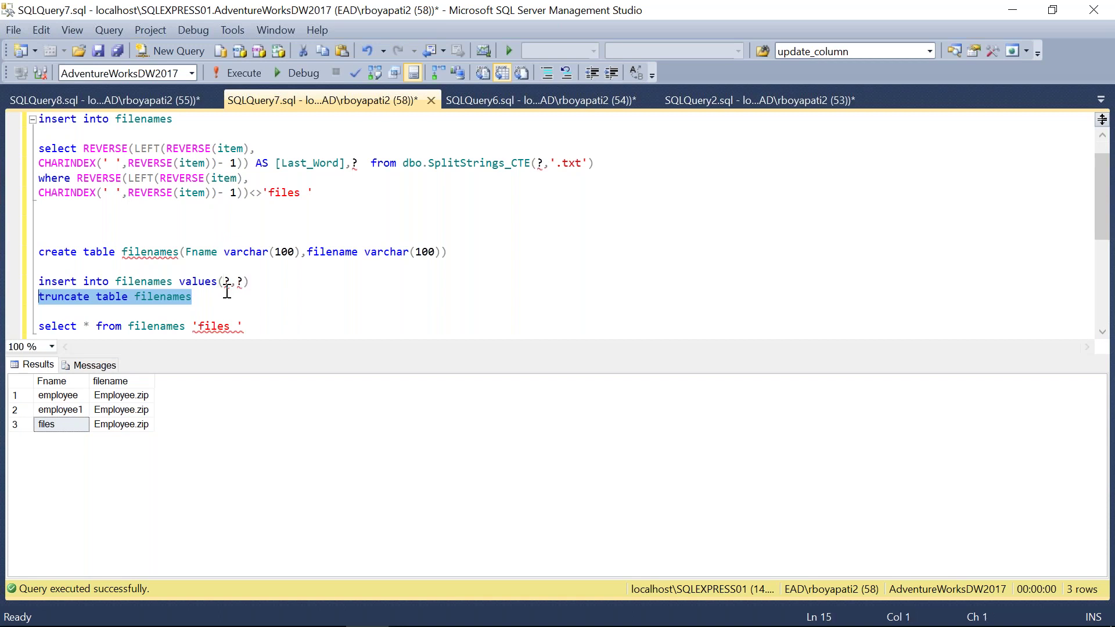
pyautogui.click(242, 70)
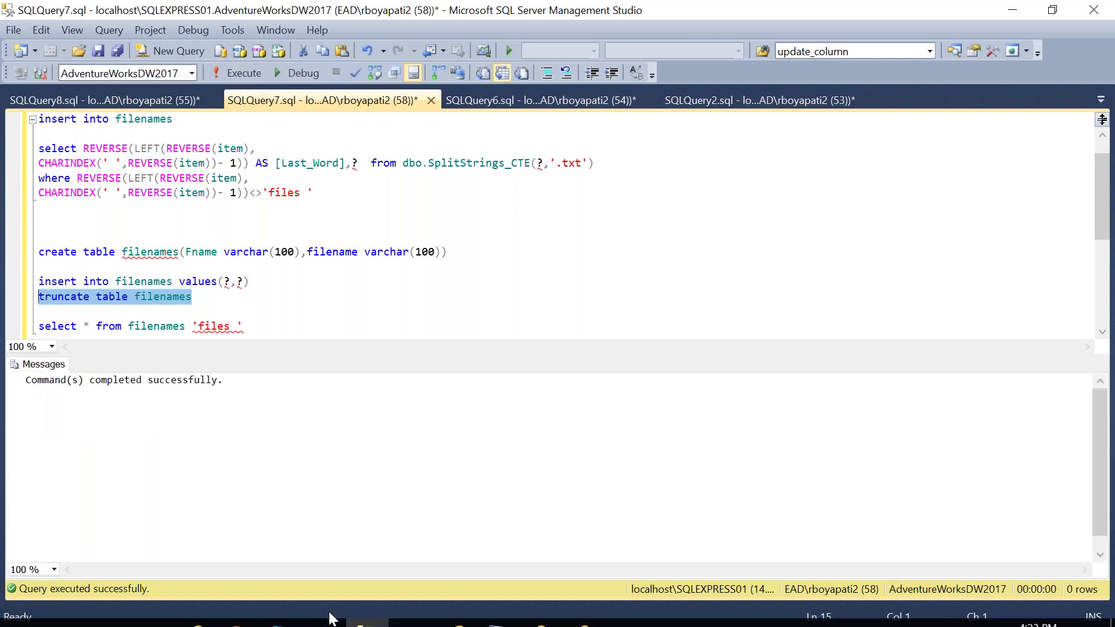
# Switch to Visual Studio and run Package1.
pyautogui.moveTo(335, 613)
pyautogui.click(410, 609)
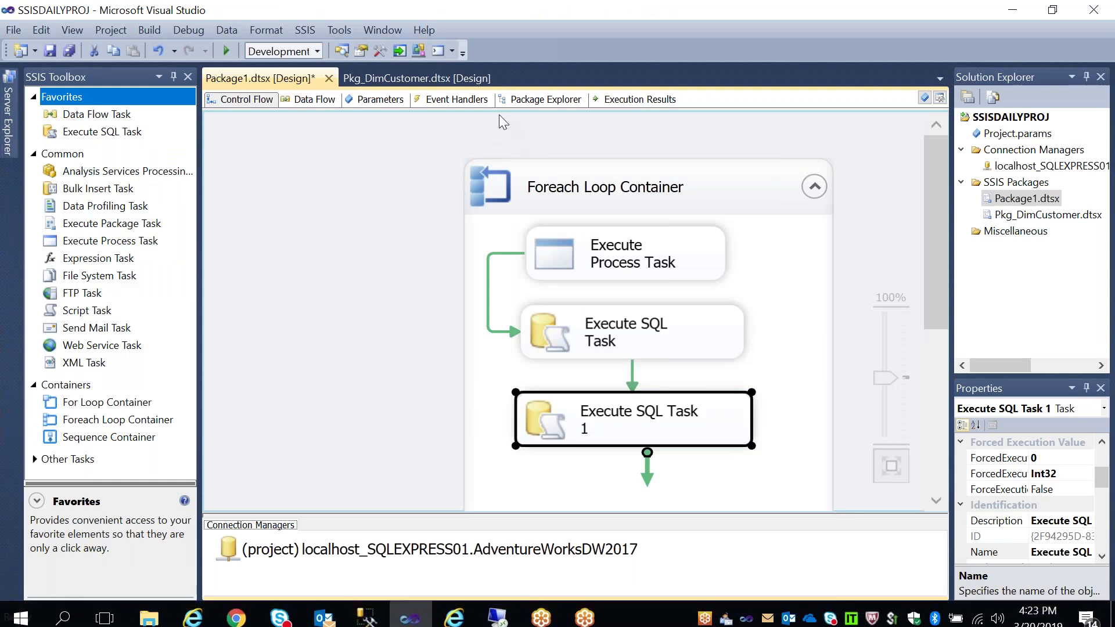
pyautogui.click(227, 50)
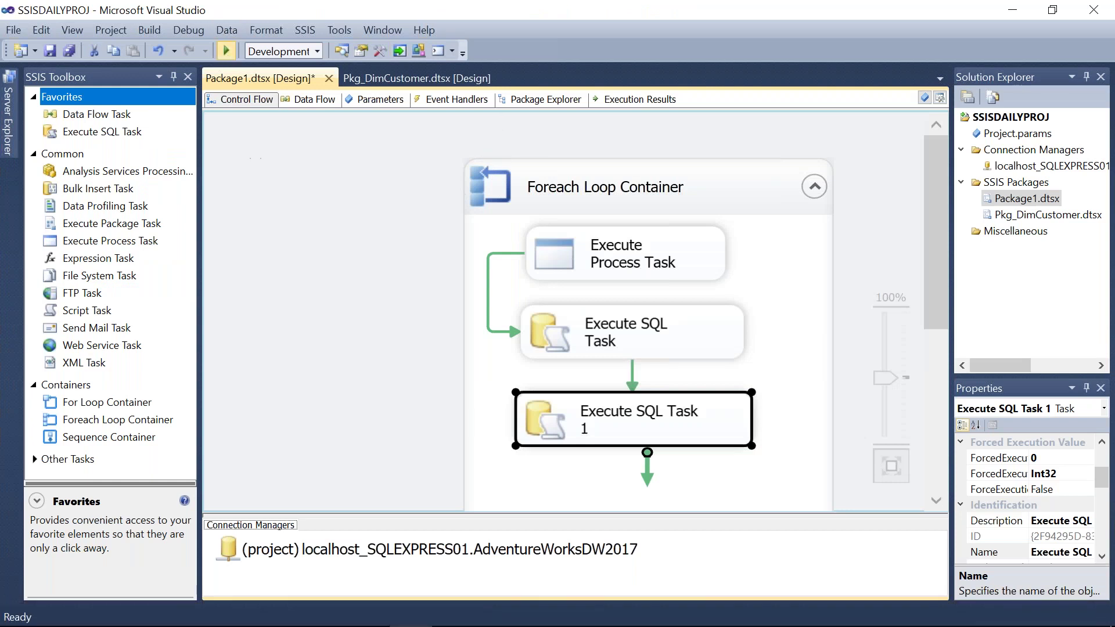
# Return to SQL Server Management Studio, hide the results pane, and remove the stray 'files ' after the filenames select.
pyautogui.moveTo(404, 604)
pyautogui.click(367, 610)
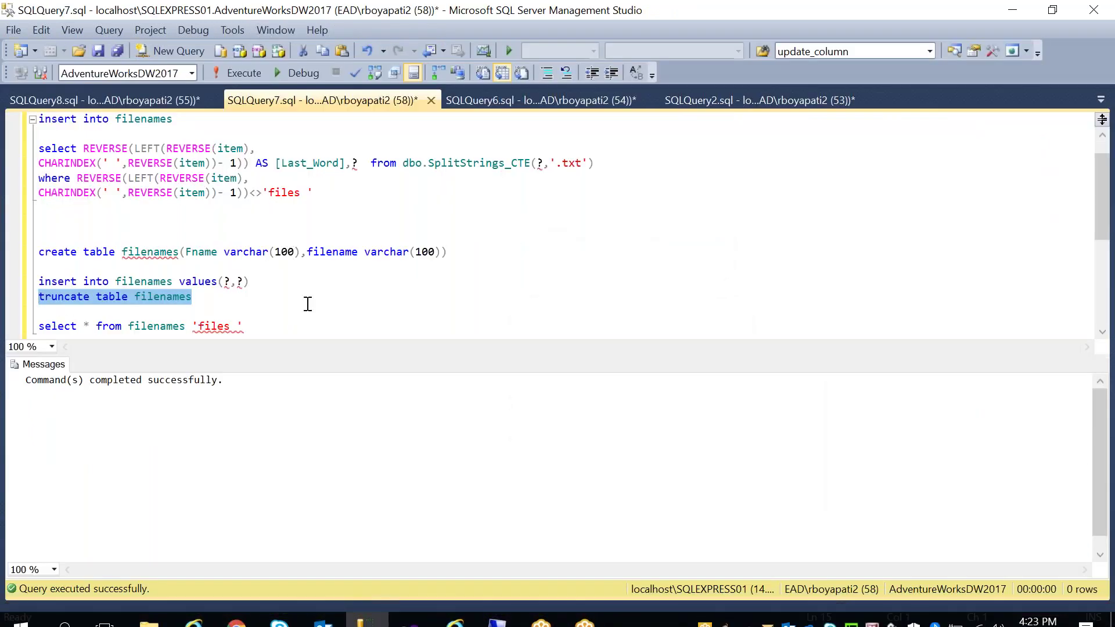
pyautogui.hotkey('ctrl', 'r')
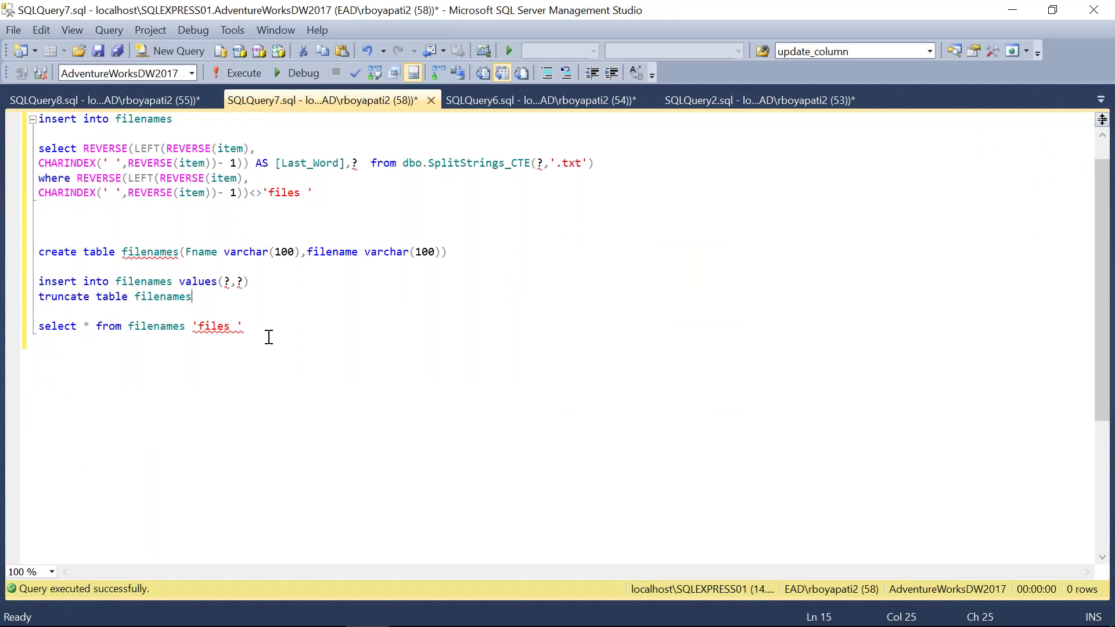
pyautogui.moveTo(244, 325); pyautogui.dragTo(192, 326)
pyautogui.press('BackSpace')
# Add "select * from countoffiles" below the filenames select, copying the table name from the insert statement in SQLQuery2.sql.
pyautogui.press('Return')
pyautogui.write('select 8 from')
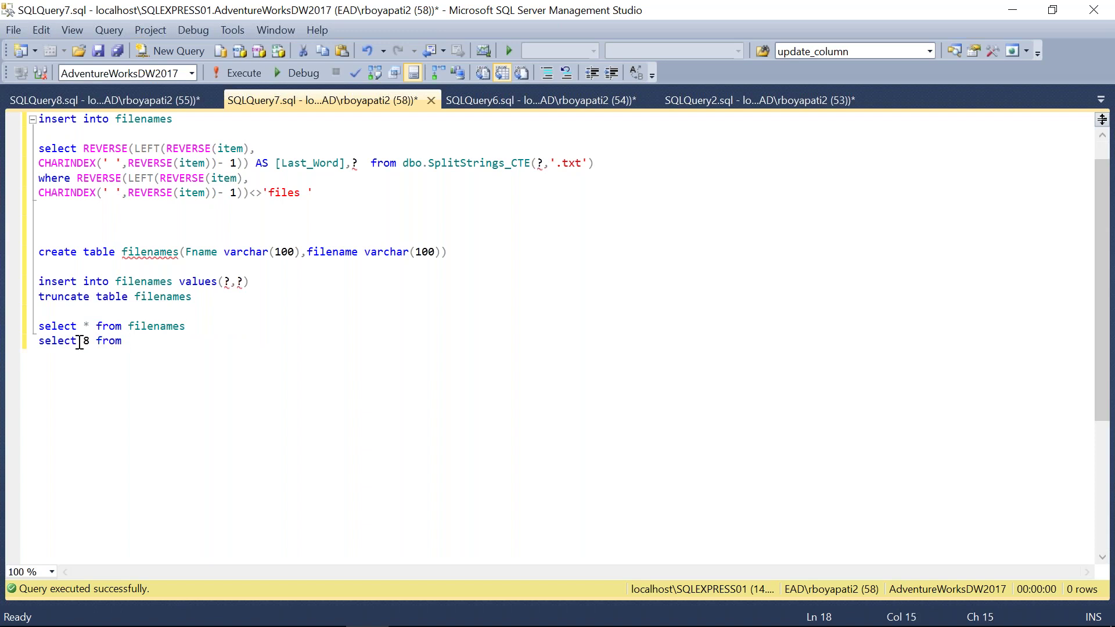
pyautogui.click(88, 341)
pyautogui.write('*')
pyautogui.press('BackSpace')
pyautogui.press('BackSpace')
pyautogui.write('*')
pyautogui.click(136, 344)
pyautogui.click(555, 104)
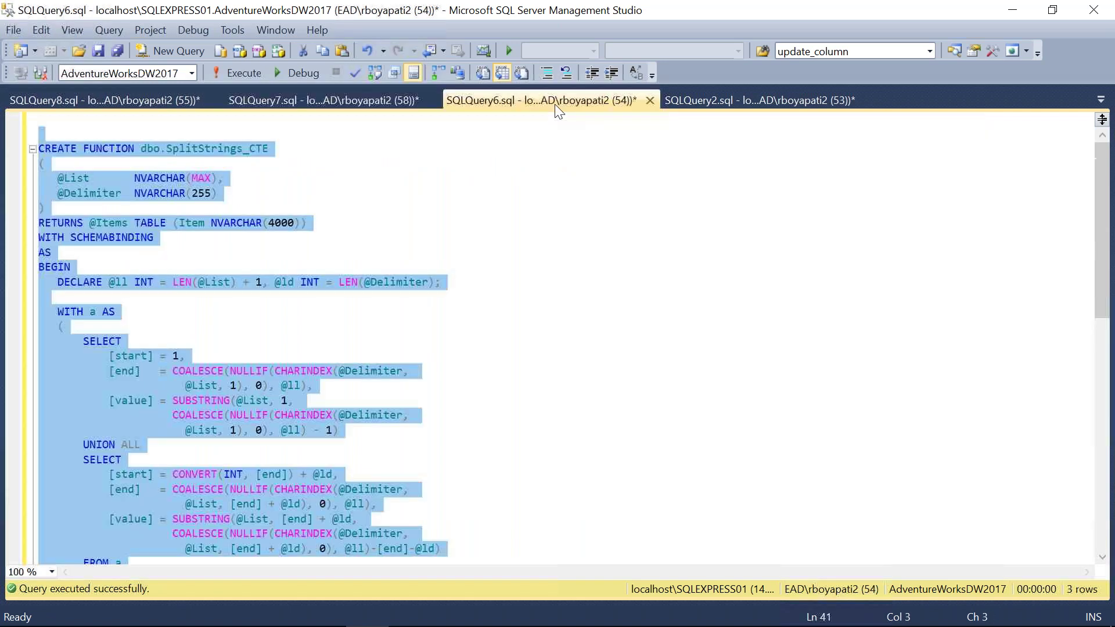
pyautogui.click(742, 102)
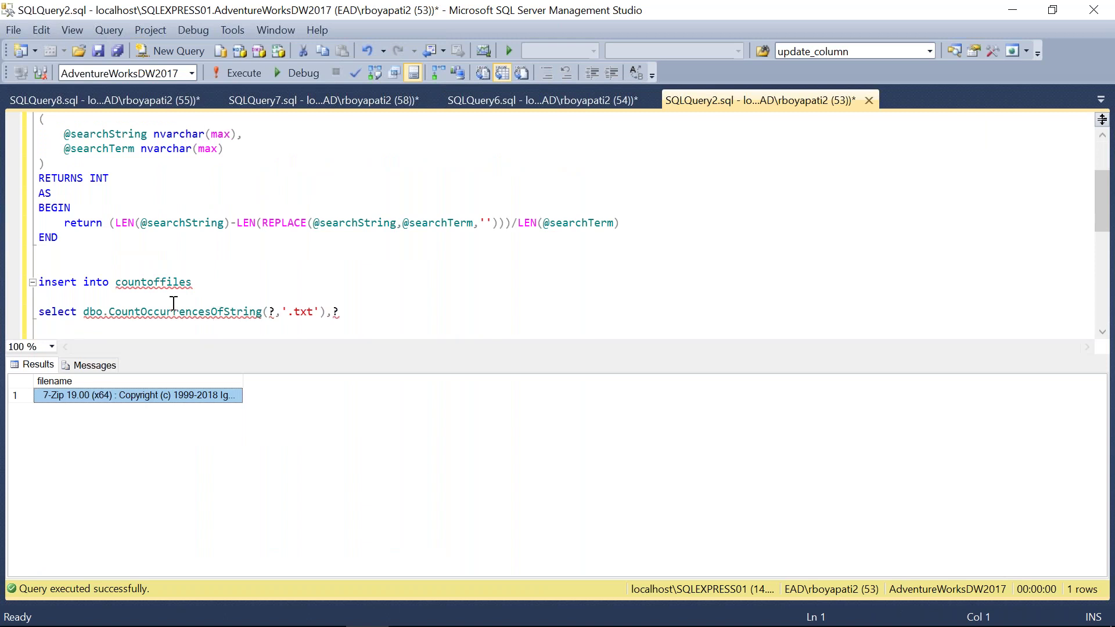
pyautogui.doubleClick(149, 282)
pyautogui.hotkey('ctrl', 'c')
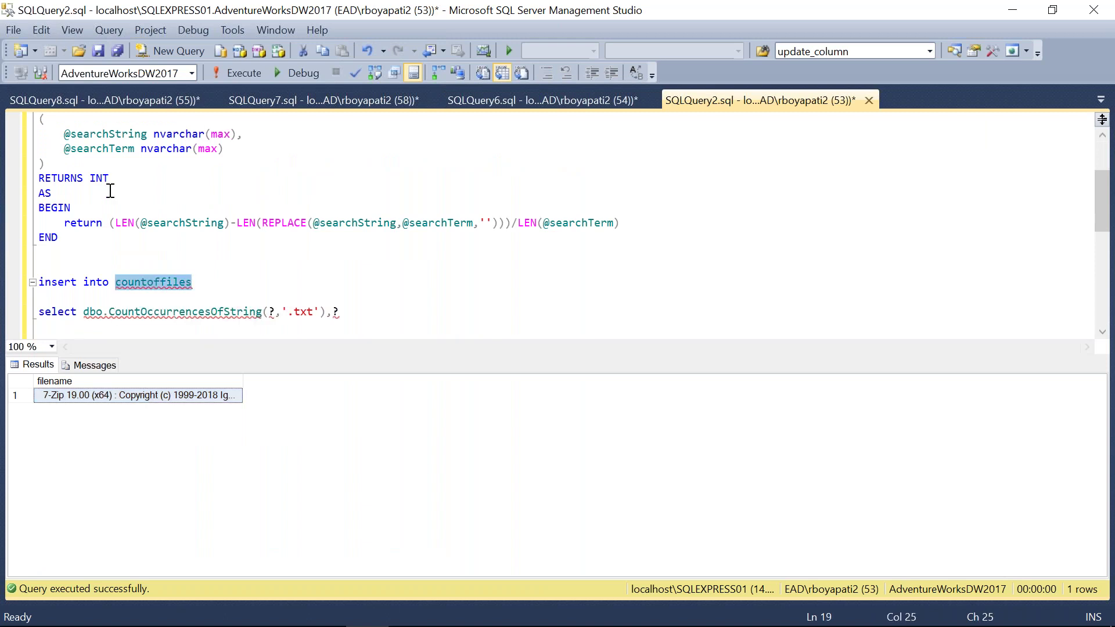
pyautogui.click(110, 98)
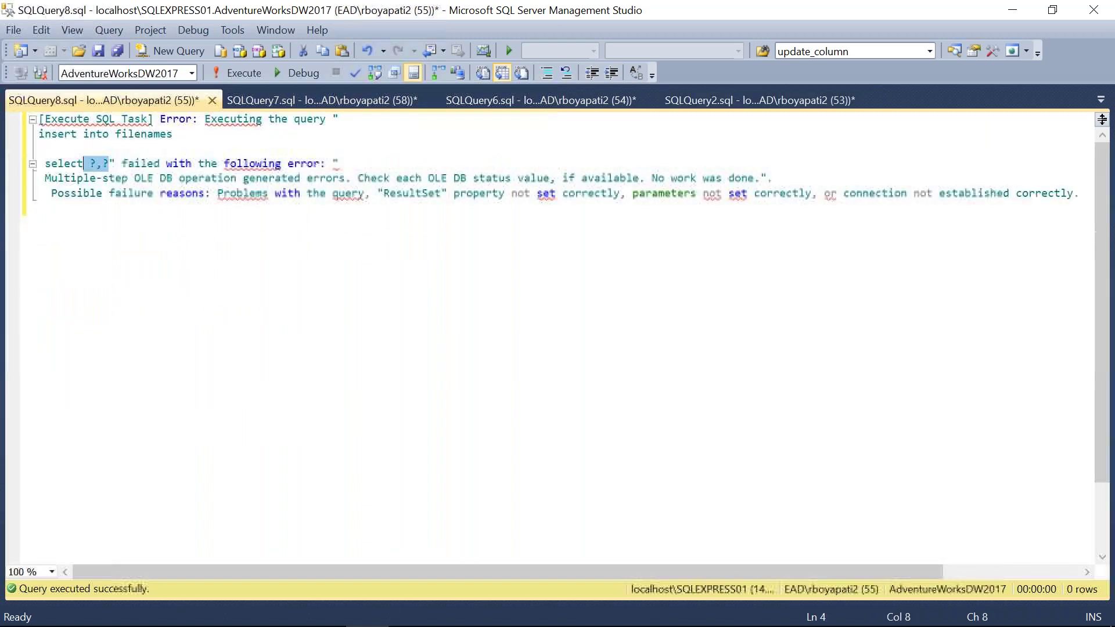
pyautogui.click(335, 101)
pyautogui.hotkey('ctrl', 'v')
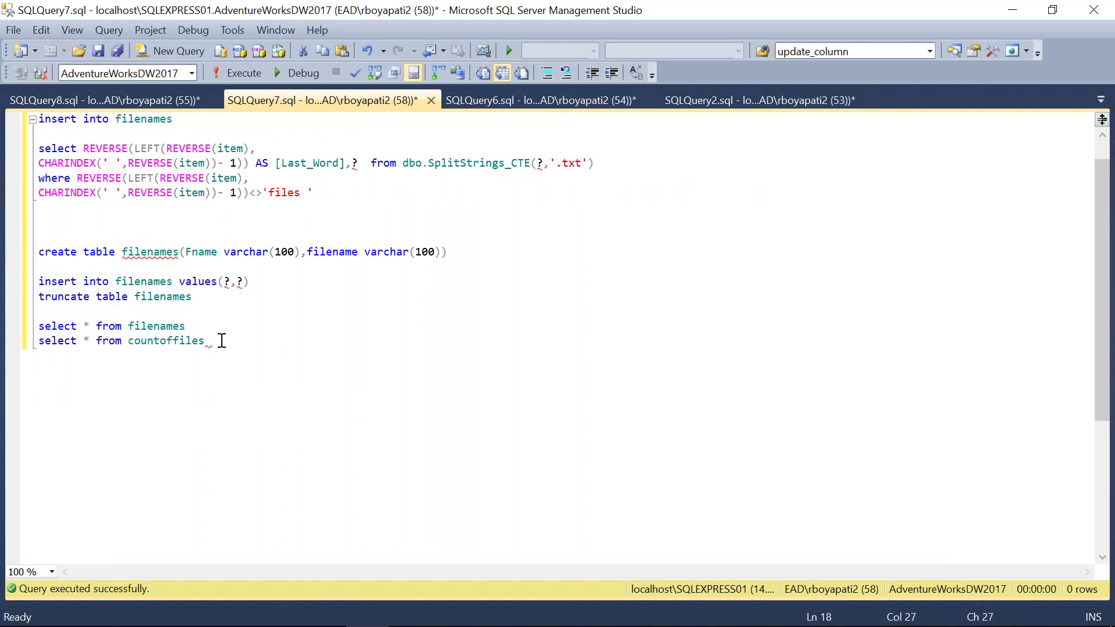
# Execute only the filenames and countoffiles select queries, look through the returned rows, and hide the results pane.
pyautogui.hotkey('shift', 'Up')
pyautogui.hotkey('shift', 'Up')
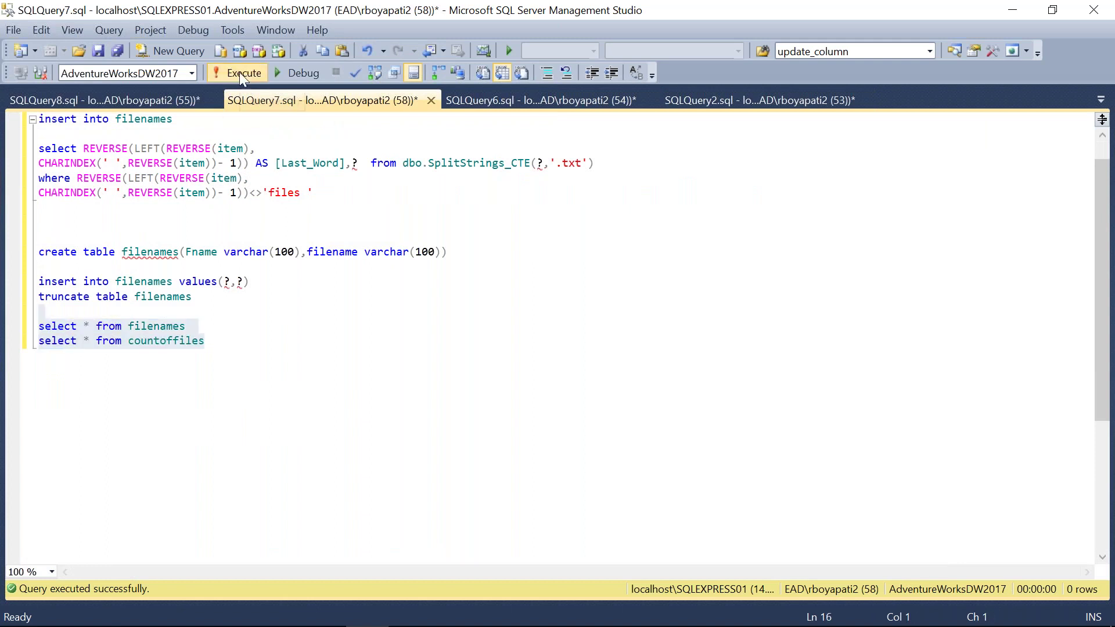
pyautogui.click(239, 72)
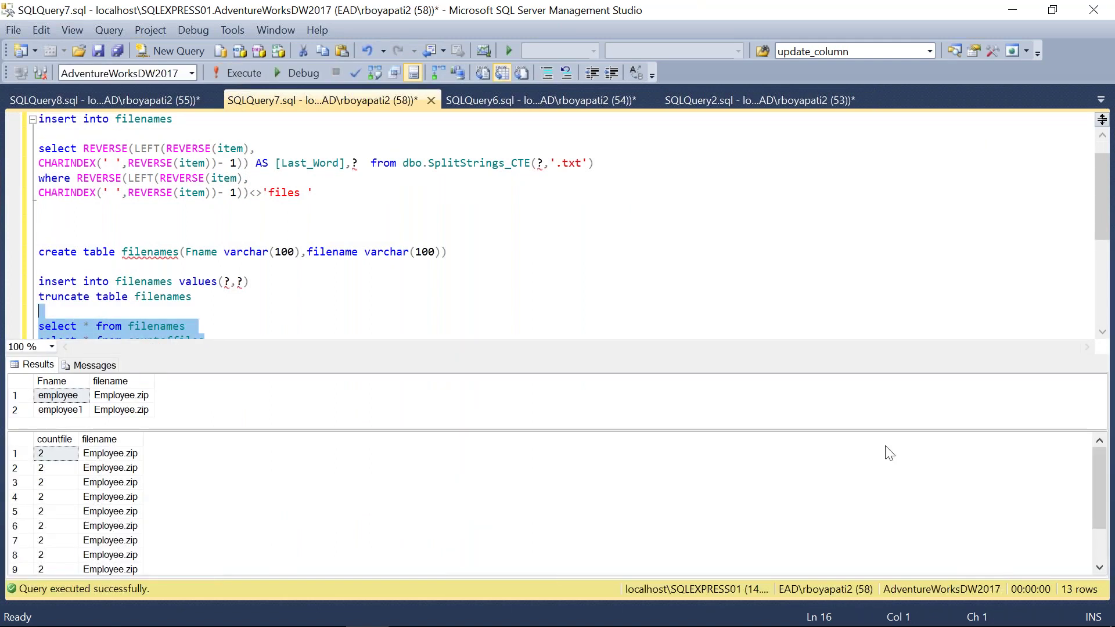
pyautogui.moveTo(1093, 473); pyautogui.dragTo(1105, 439)
pyautogui.hotkey('ctrl', 'r')
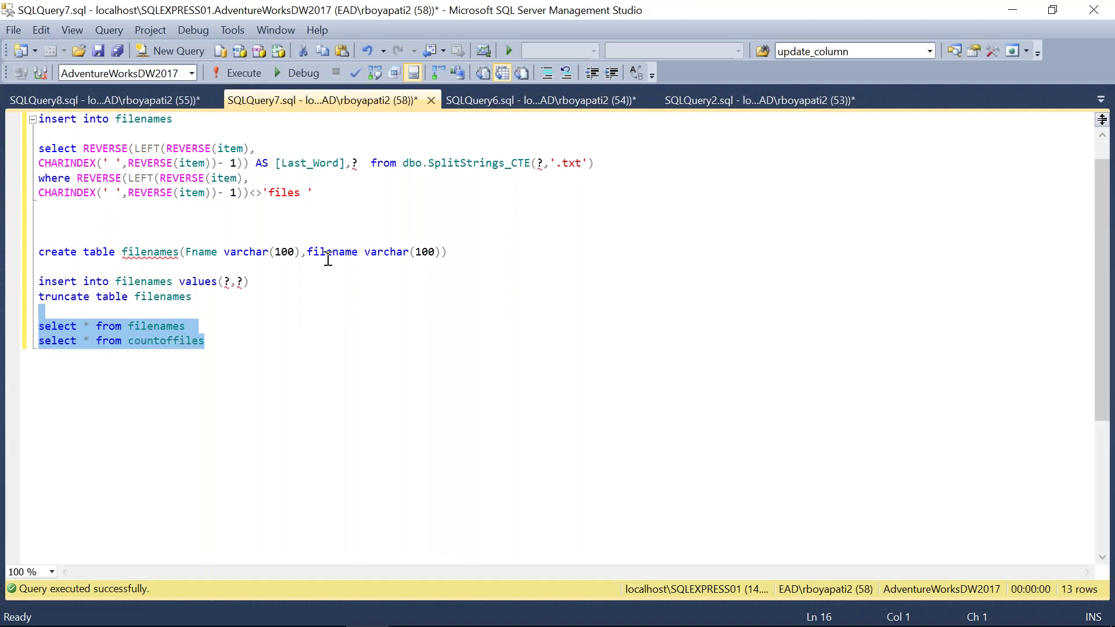
# Below the select queries, add the statements "truncate table countoffiles" and "truncate table filenames".
pyautogui.click(209, 342)
pyautogui.press('Return')
pyautogui.press('Return')
pyautogui.press('Return')
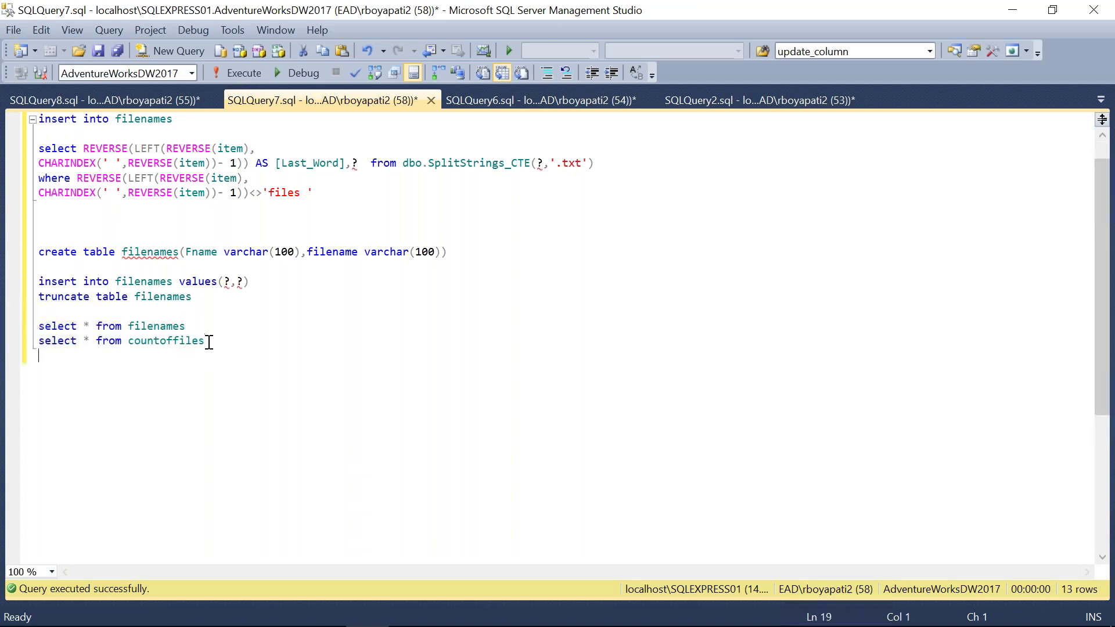
pyautogui.write('truncate table')
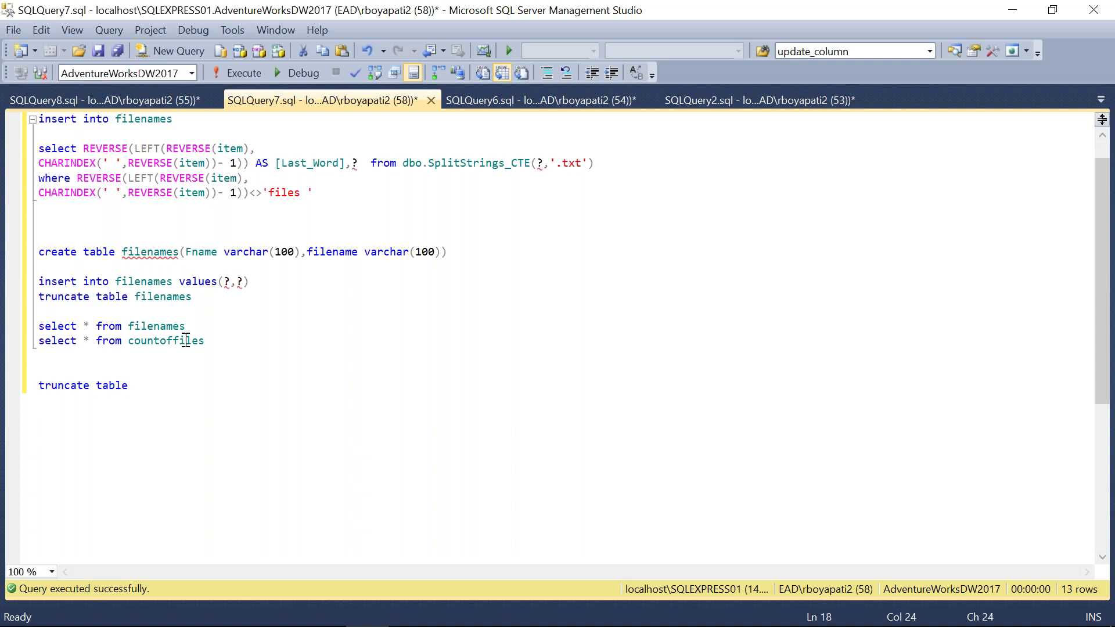
pyautogui.doubleClick(185, 340)
pyautogui.hotkey('ctrl', 'c')
pyautogui.click(129, 386)
pyautogui.hotkey('ctrl', 'v')
pyautogui.press('Return')
pyautogui.write('truncate table filenames')
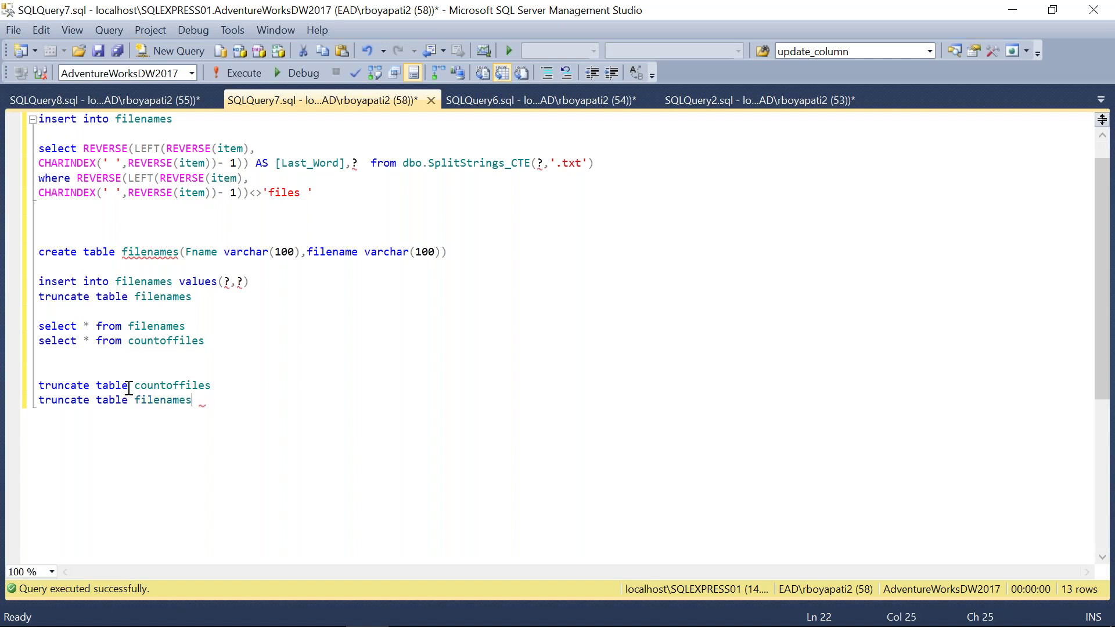
# Execute only the two new truncate statements at the end of the script and switch back to Visual Studio.
pyautogui.hotkey('shift', 'Up')
pyautogui.hotkey('shift', 'Up')
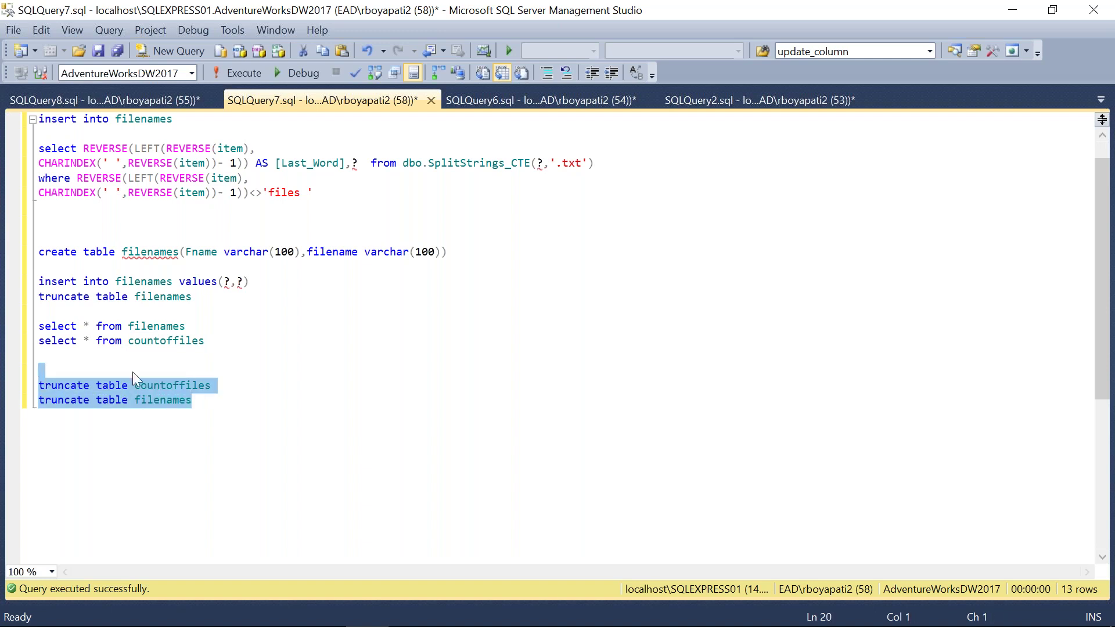
pyautogui.click(253, 75)
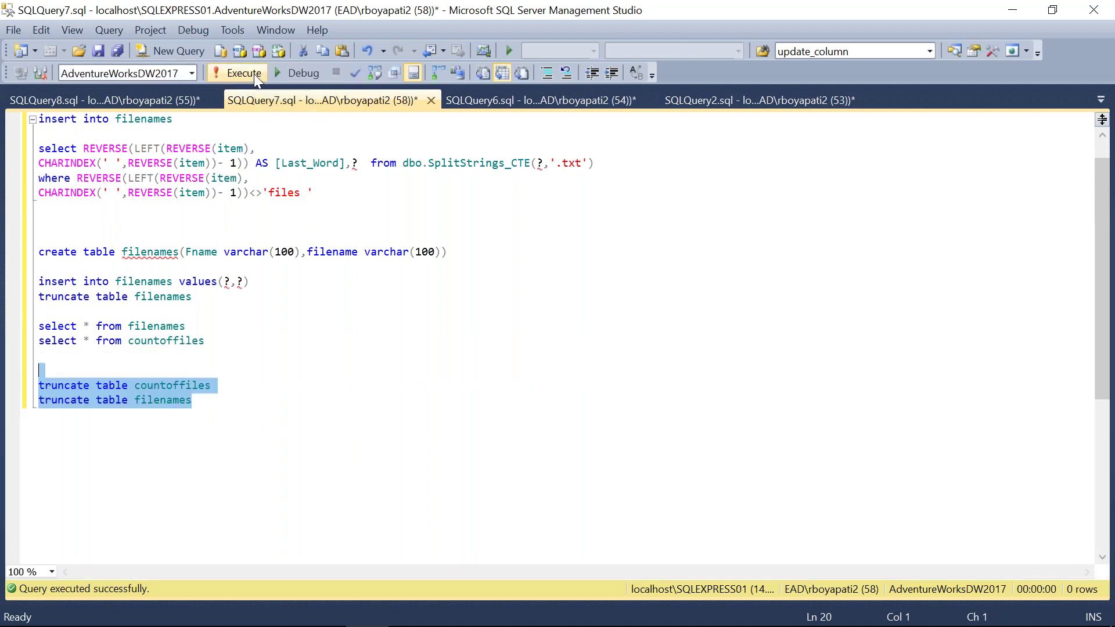
pyautogui.moveTo(410, 624)
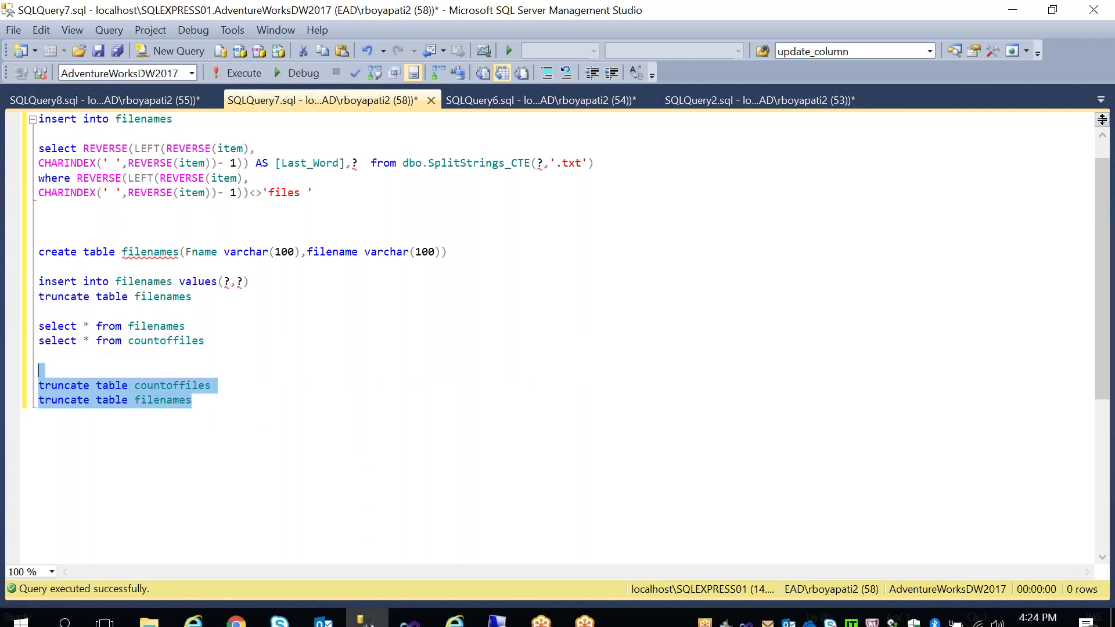
pyautogui.click(410, 622)
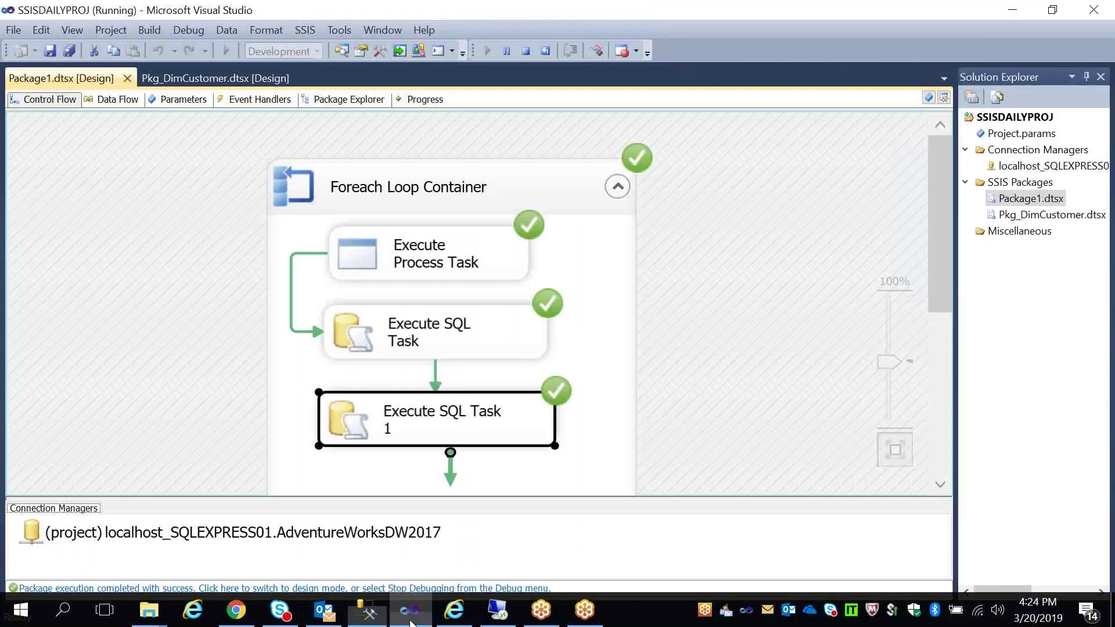
# Stop the finished debugging session and run Package1.dtsx again until its execution completes.
pyautogui.click(529, 53)
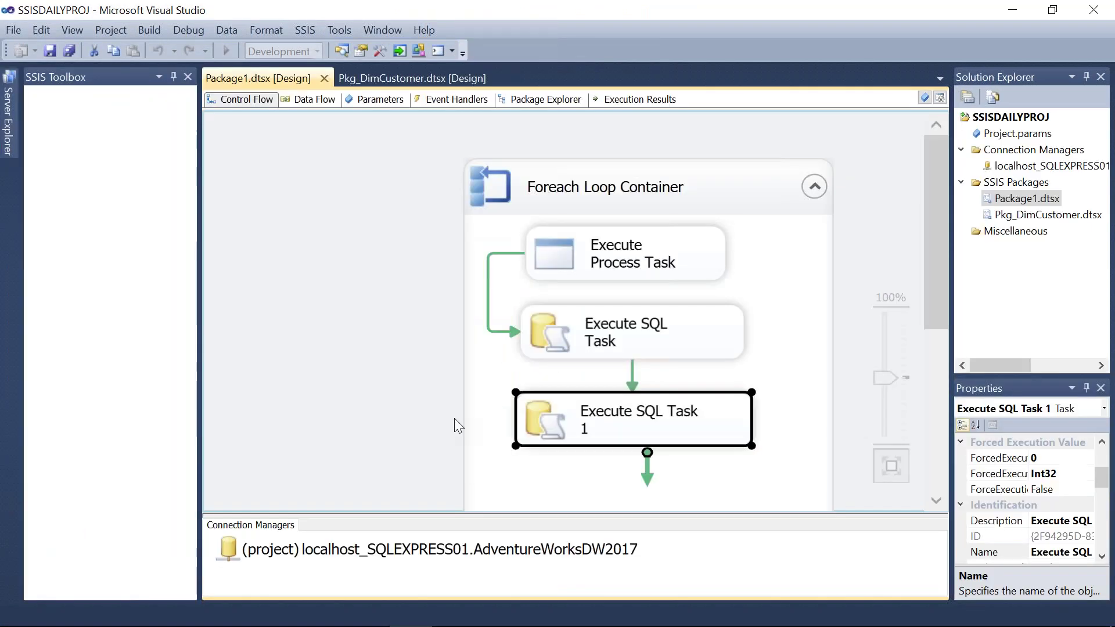
pyautogui.click(227, 51)
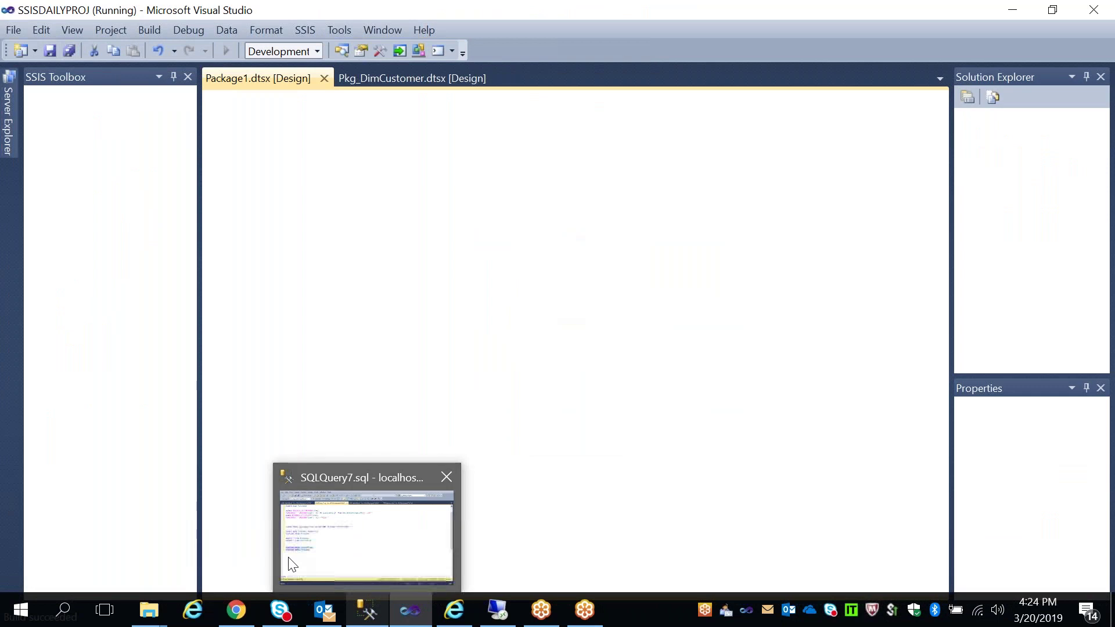
pyautogui.moveTo(410, 609)
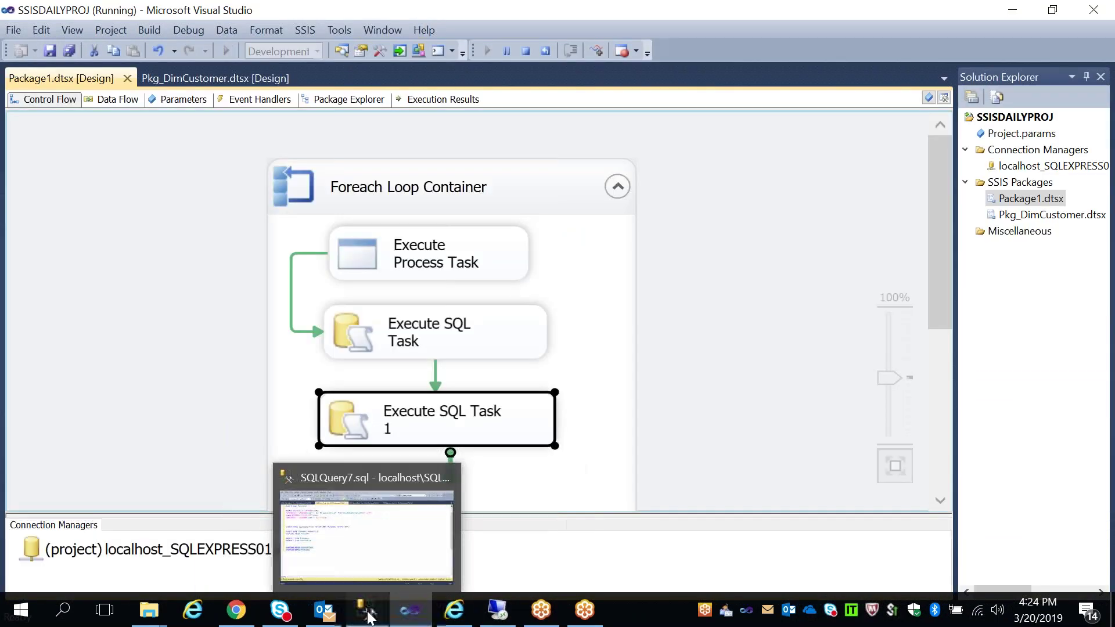
pyautogui.click(367, 608)
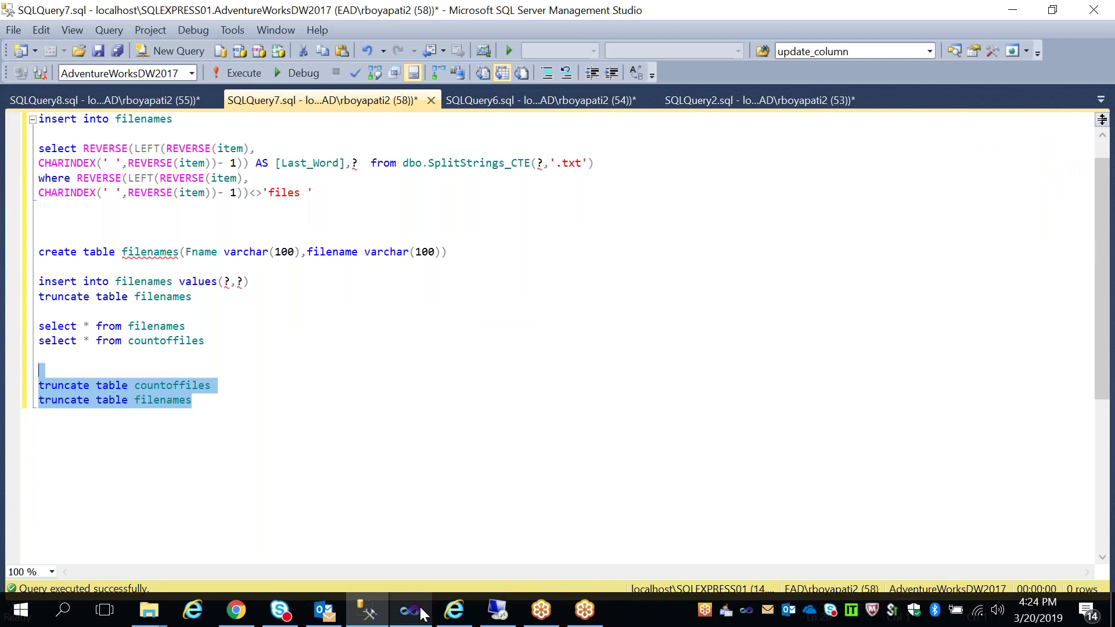
pyautogui.click(420, 611)
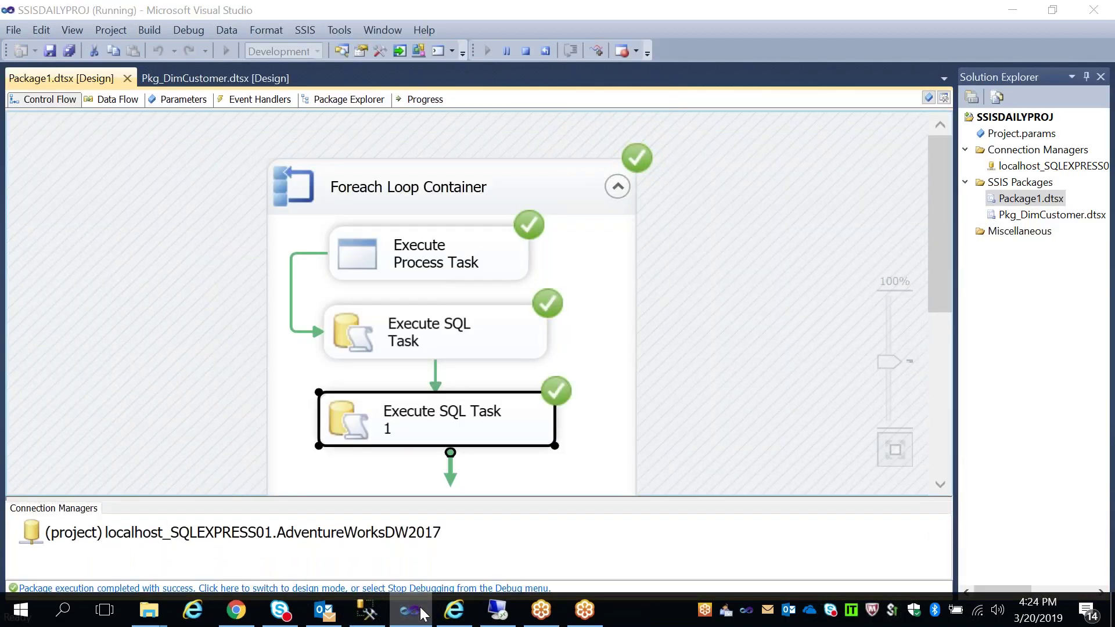
# Switch to SQL Server Management Studio, execute only the filenames and countoffiles select queries, and examine the returned file names and count.
pyautogui.click(420, 611)
pyautogui.moveTo(222, 346); pyautogui.dragTo(40, 325)
pyautogui.click(246, 71)
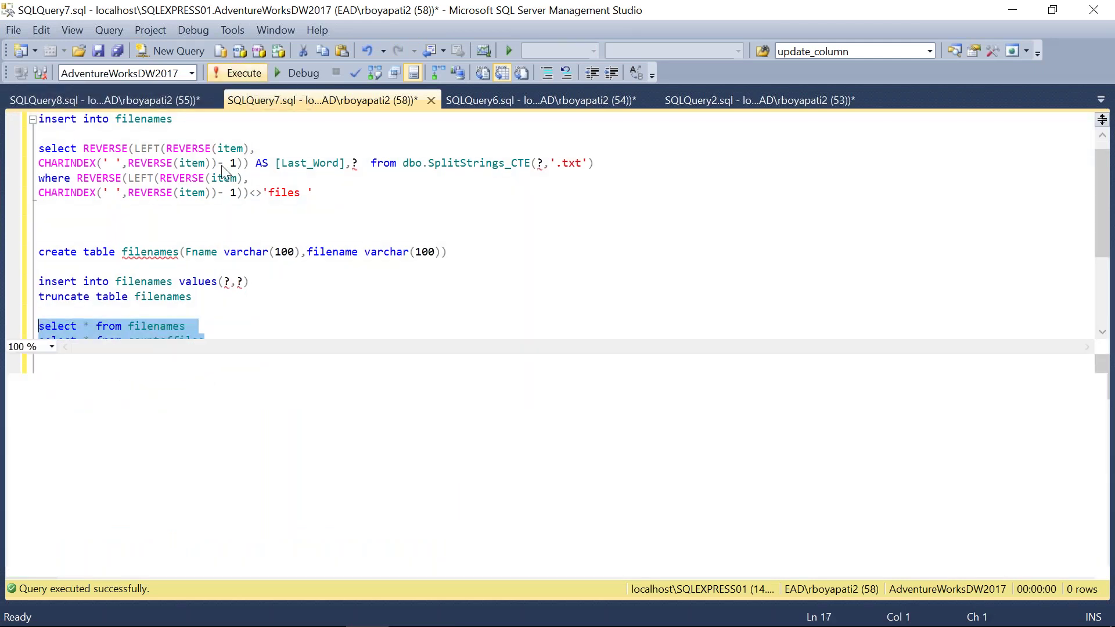
pyautogui.press('End')
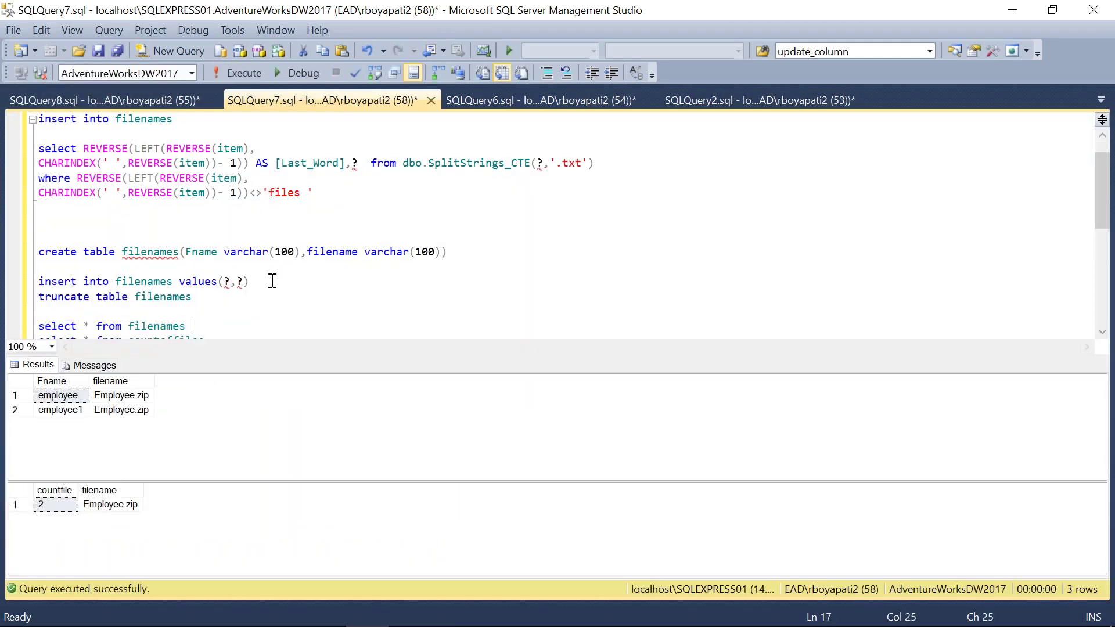
pyautogui.hotkey('ctrl', 'End')
pyautogui.click(192, 257)
pyautogui.keyDown('shift'); pyautogui.click(45, 257); pyautogui.keyUp('shift')
pyautogui.moveTo(71, 413); pyautogui.dragTo(148, 410)
pyautogui.click(109, 396)
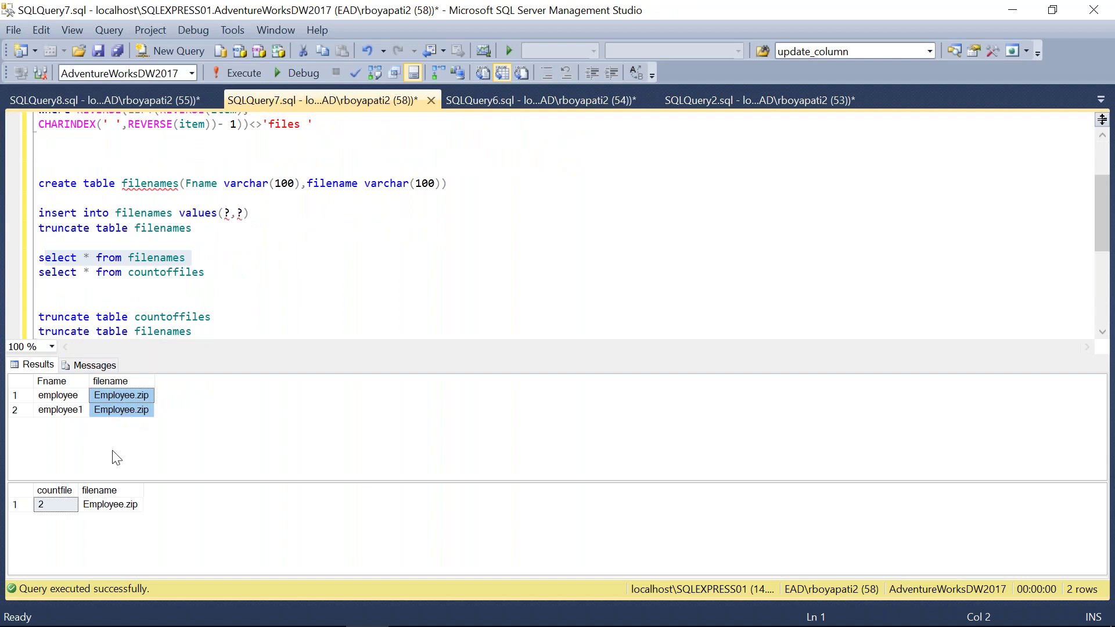
pyautogui.moveTo(62, 506)
pyautogui.mouseDown()
pyautogui.moveTo(122, 504)
pyautogui.moveTo(66, 509)
pyautogui.mouseUp()
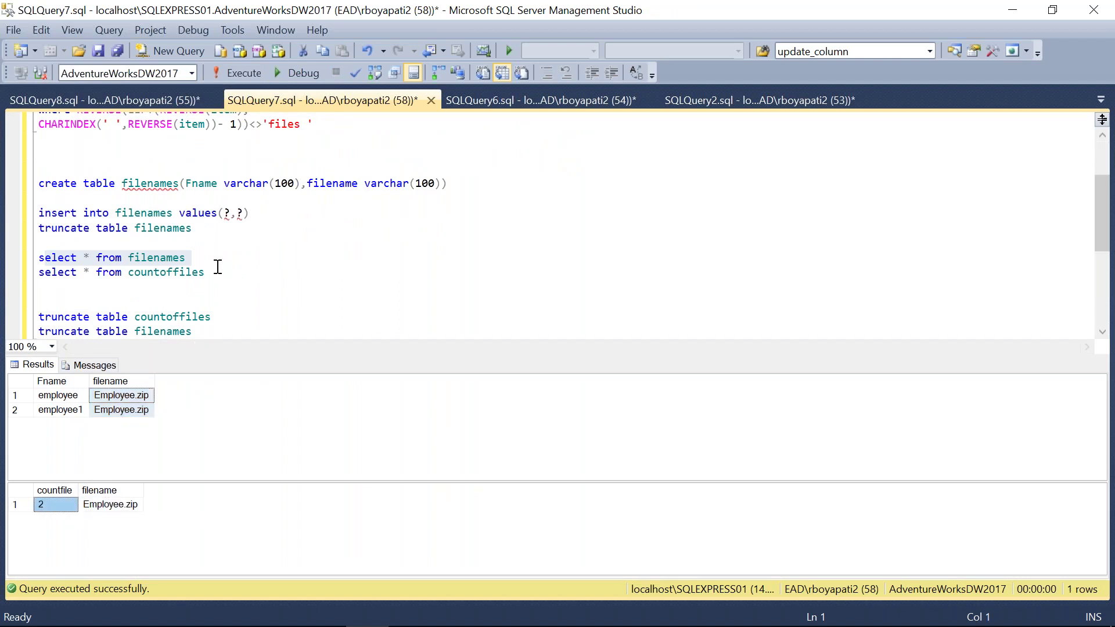
# Append "inner join countoffiles" to the filenames select query, copying the table name from the select below.
pyautogui.click(218, 267)
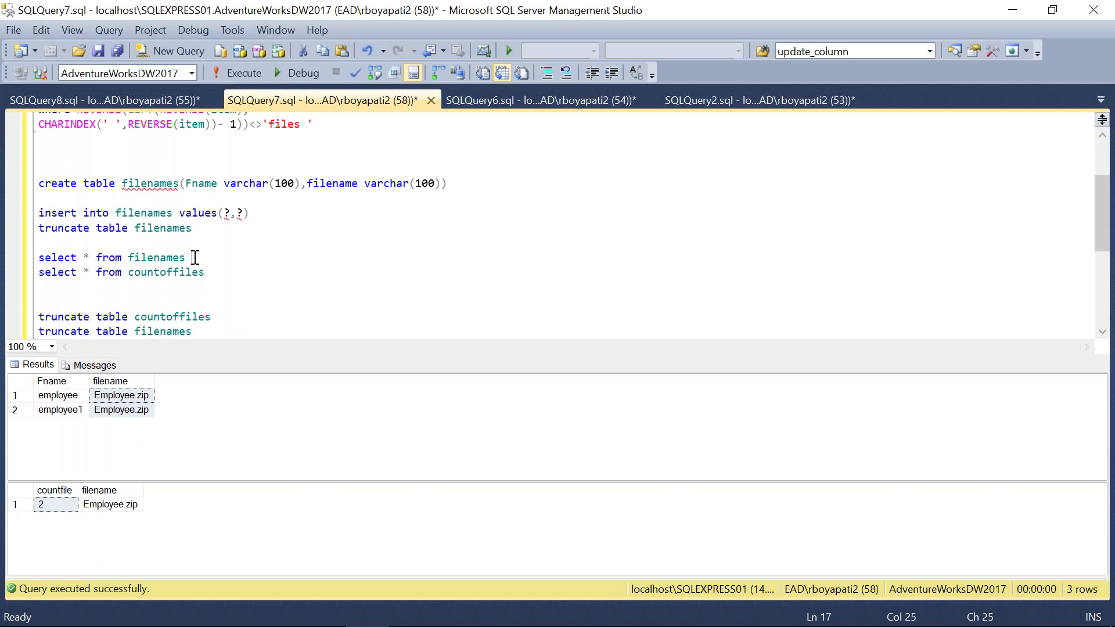
pyautogui.write('inner join')
pyautogui.doubleClick(180, 272)
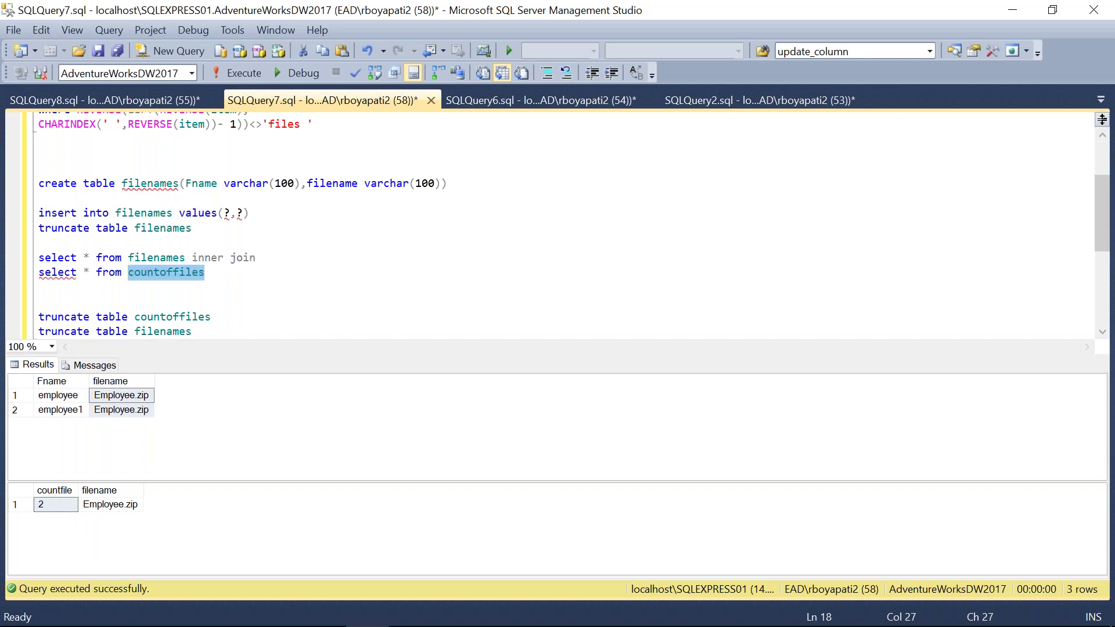
pyautogui.hotkey('ctrl', 'c')
pyautogui.click(280, 262)
pyautogui.hotkey('ctrl', 'v')
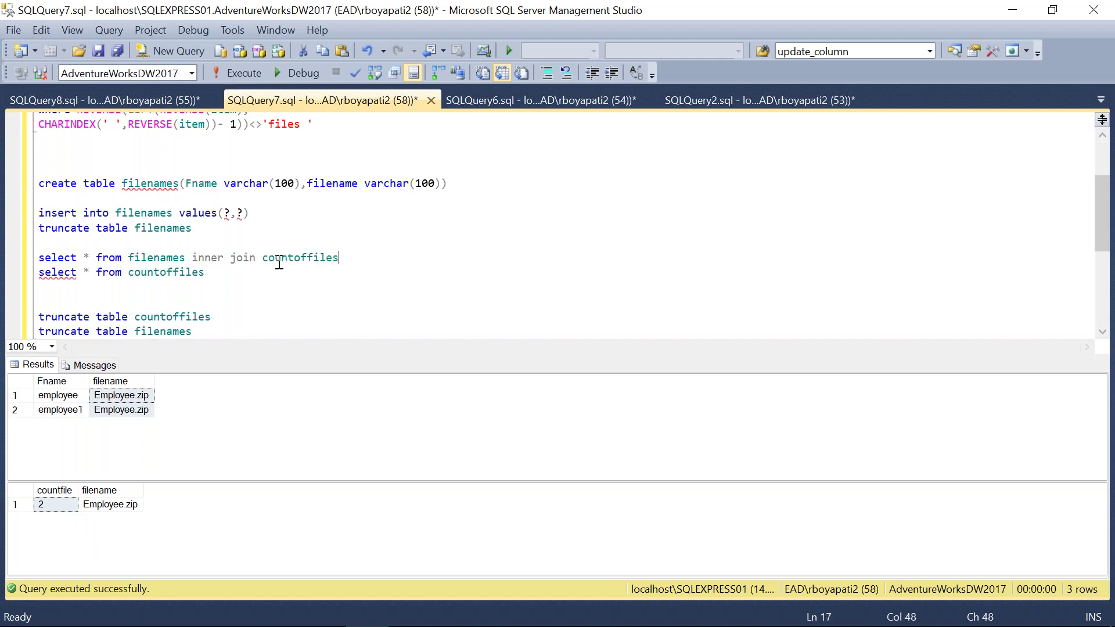
# Alias countoffiles "as b" and filenames "as a" in the inner join query.
pyautogui.write('as b')
pyautogui.click(187, 257)
pyautogui.write('as ')
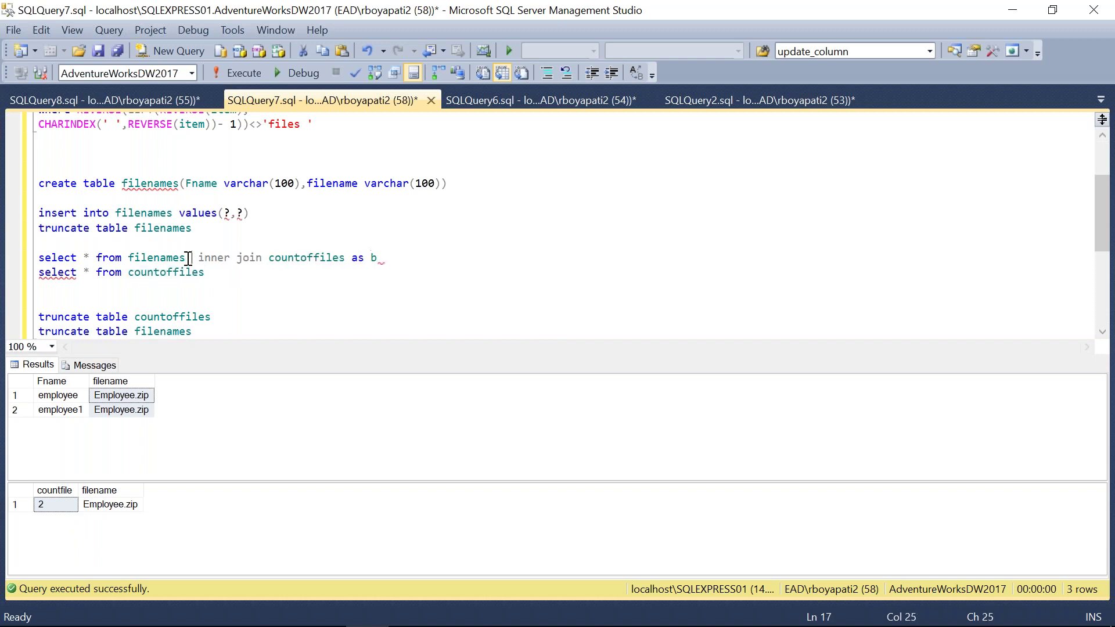
pyautogui.write('a')
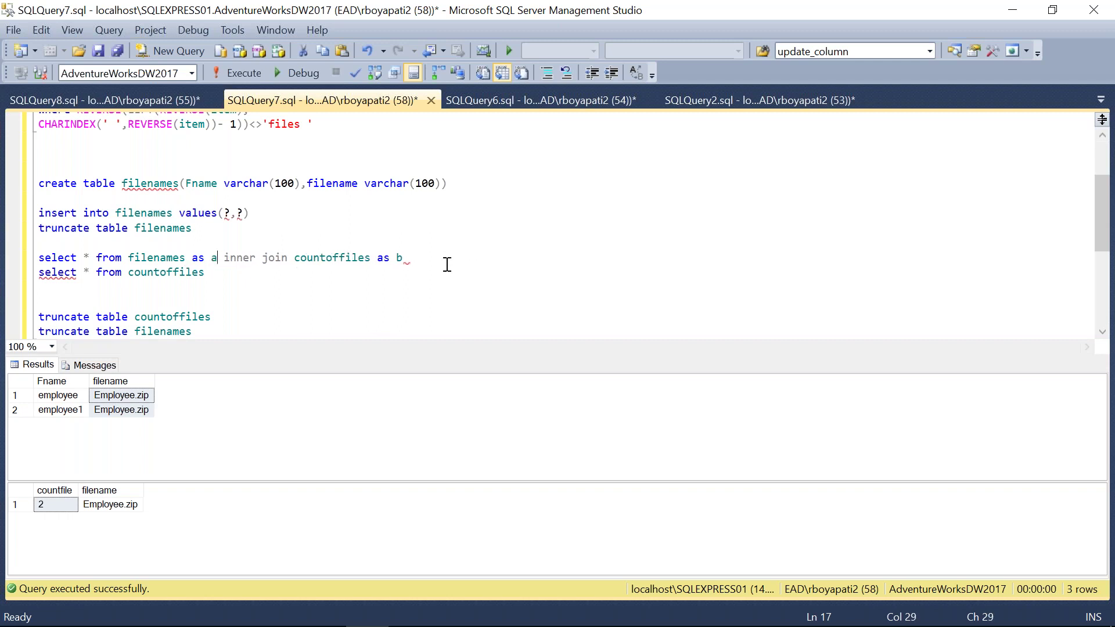
# Complete the inner join with the condition "on a.filename=b.filename".
pyautogui.write('on a.filename')
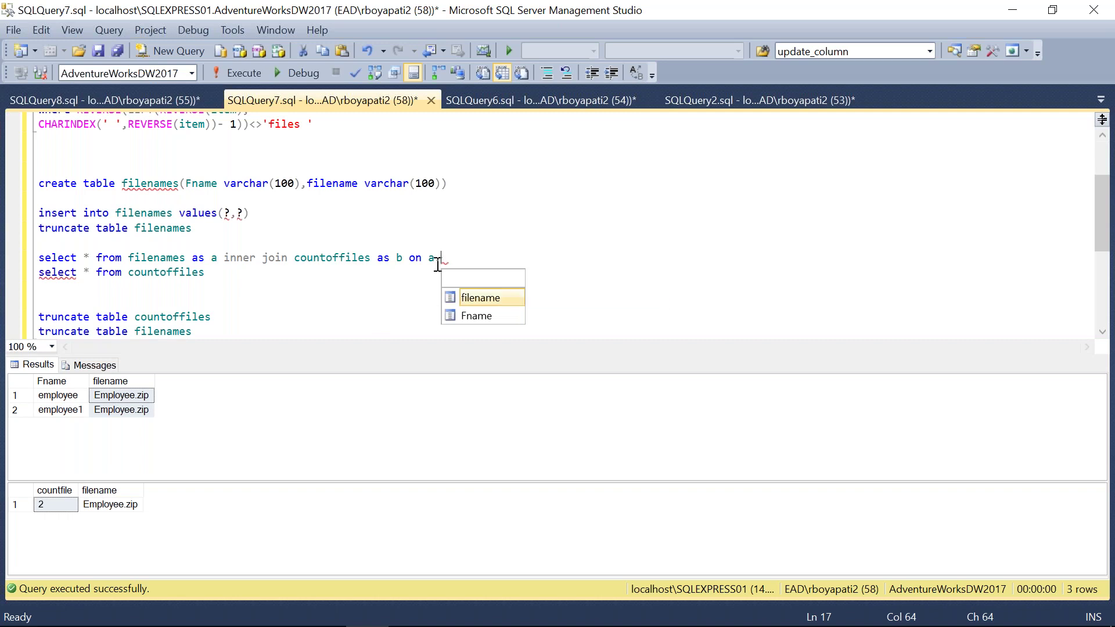
pyautogui.press('Tab')
pyautogui.write('=b.')
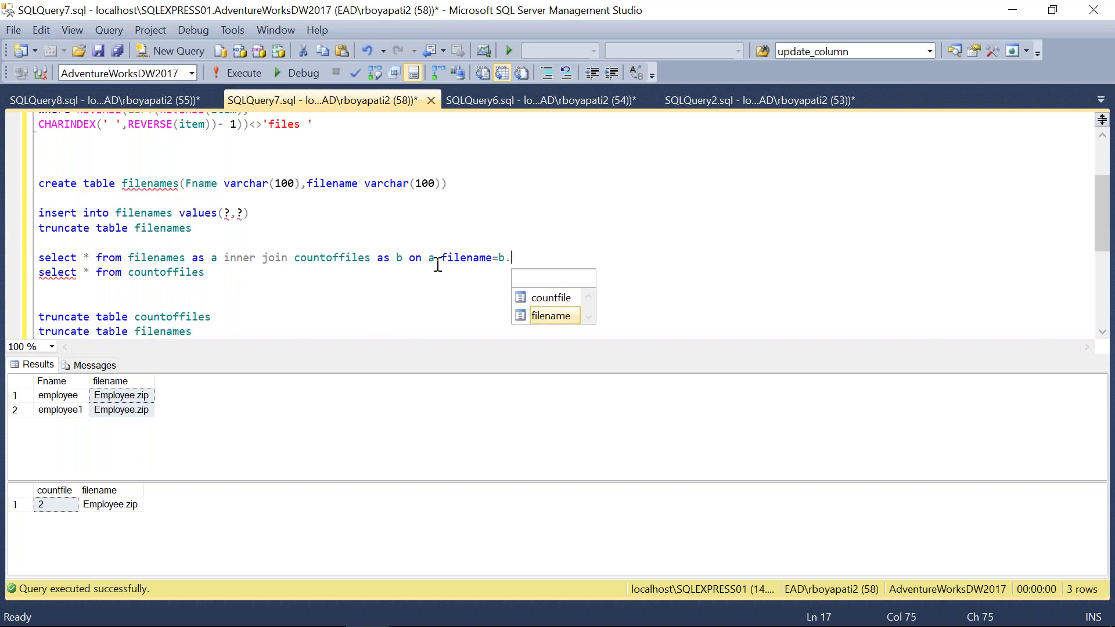
pyautogui.press('Tab')
# Execute only the inner join query, examine the Fname and countfile columns, and hide the results pane.
pyautogui.hotkey('shift', 'Up')
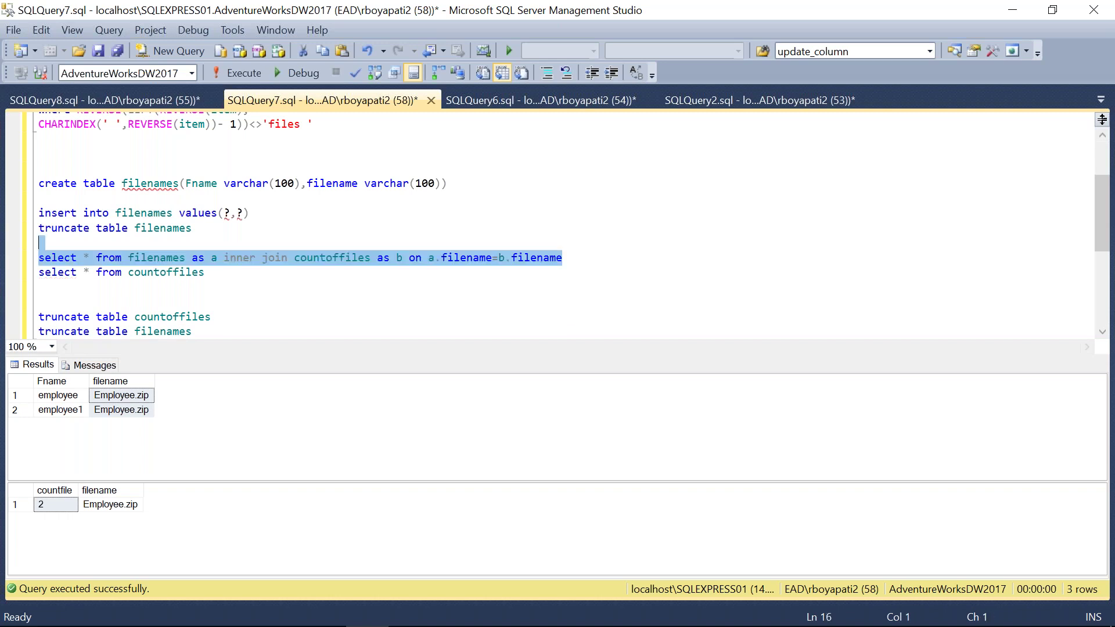
pyautogui.click(248, 72)
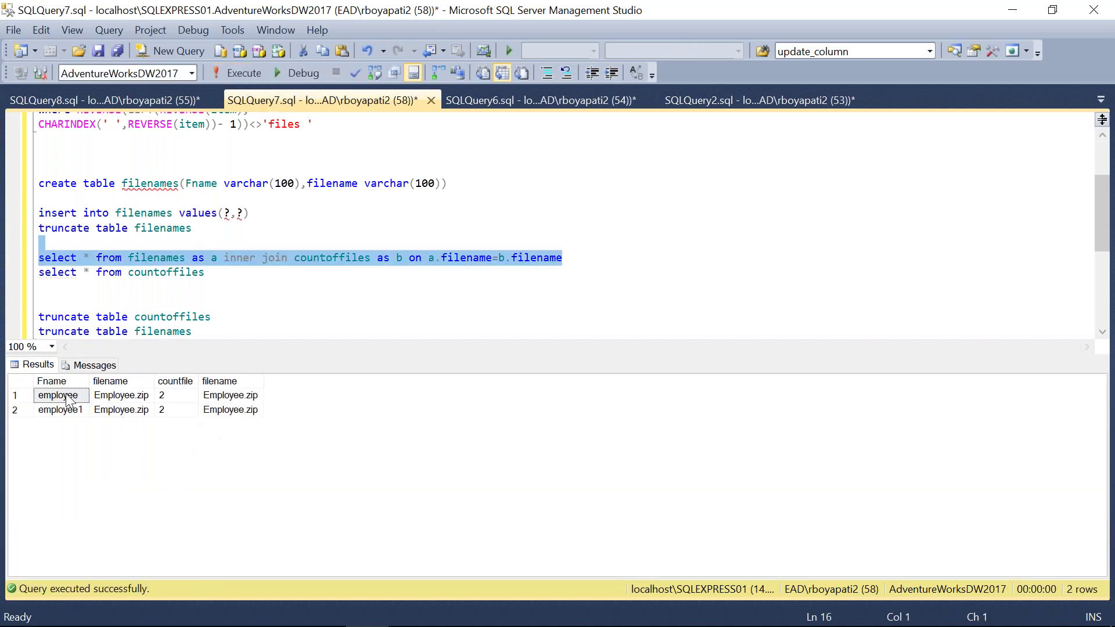
pyautogui.moveTo(146, 397); pyautogui.dragTo(70, 416)
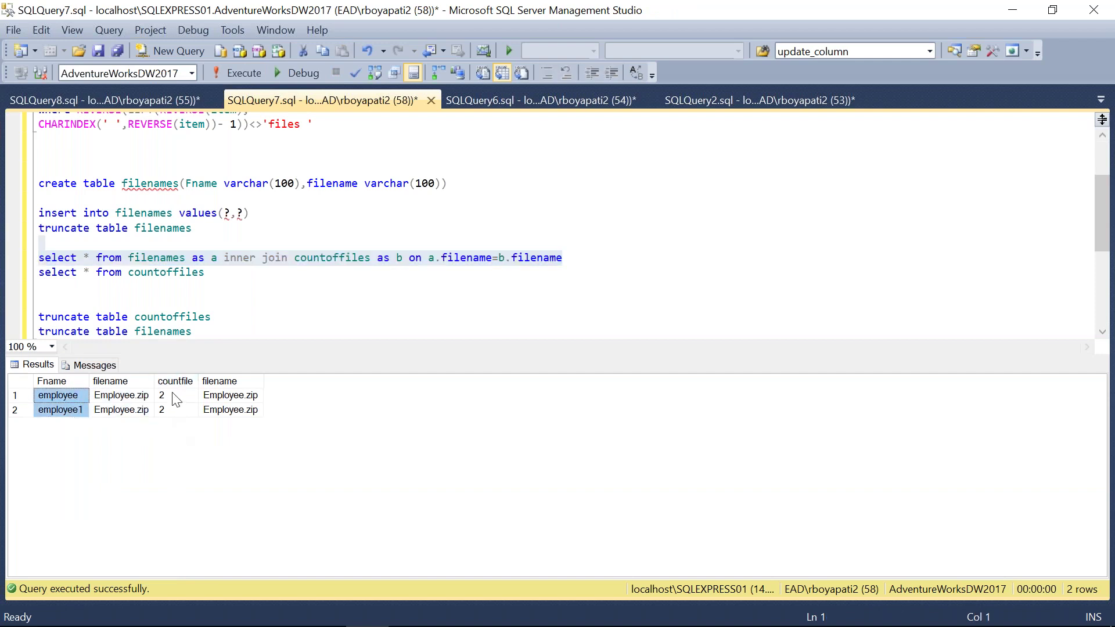
pyautogui.moveTo(175, 399); pyautogui.dragTo(184, 435)
pyautogui.click(306, 274)
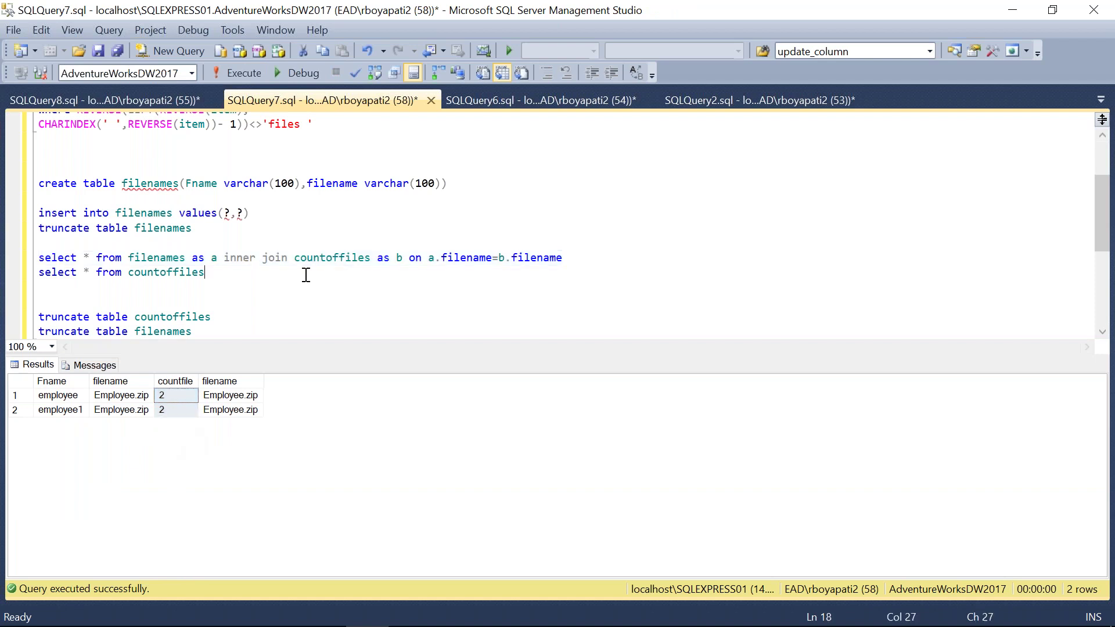
pyautogui.hotkey('ctrl', 'r')
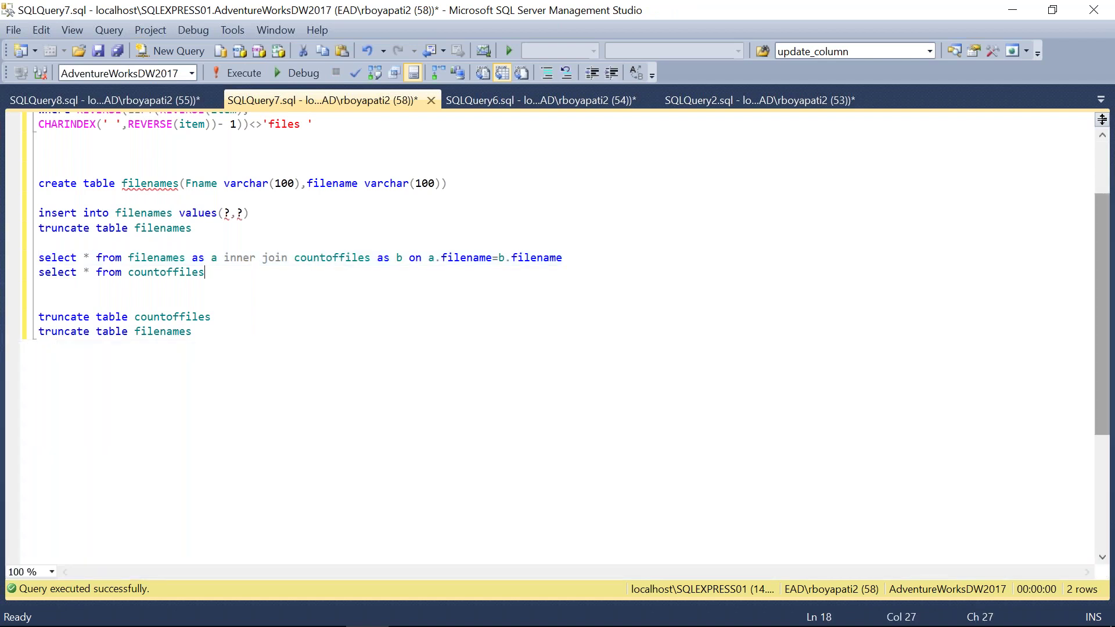
# Highlight the REVERSE select query near the script's start for review, then switch to Visual Studio and stop debugging the package.
pyautogui.scroll(2, 1106, 244)
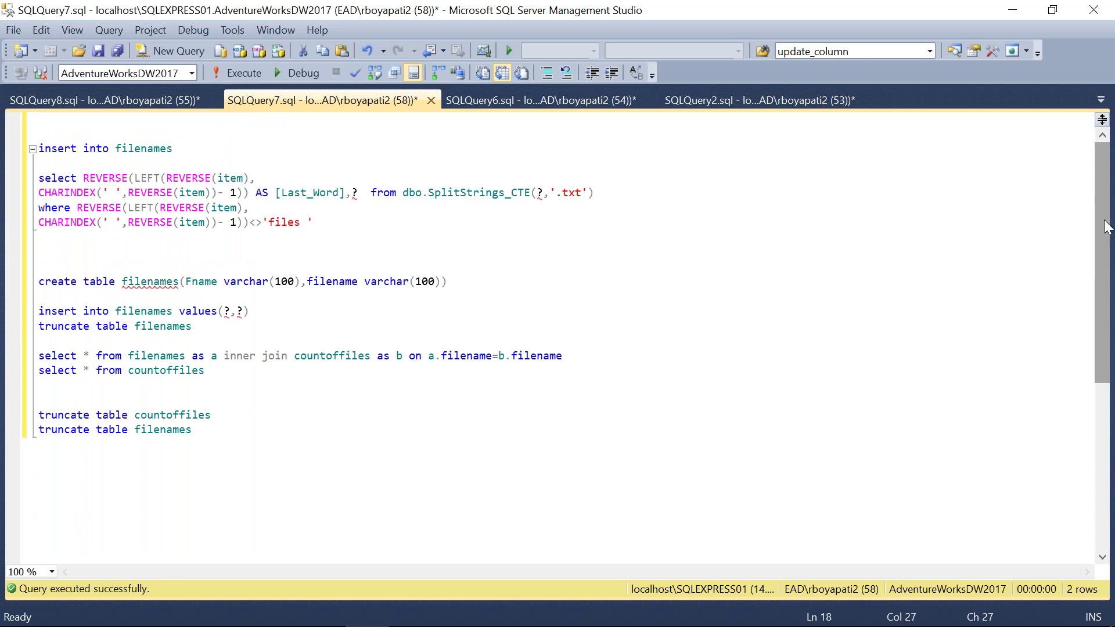
pyautogui.moveTo(340, 227); pyautogui.dragTo(61, 167)
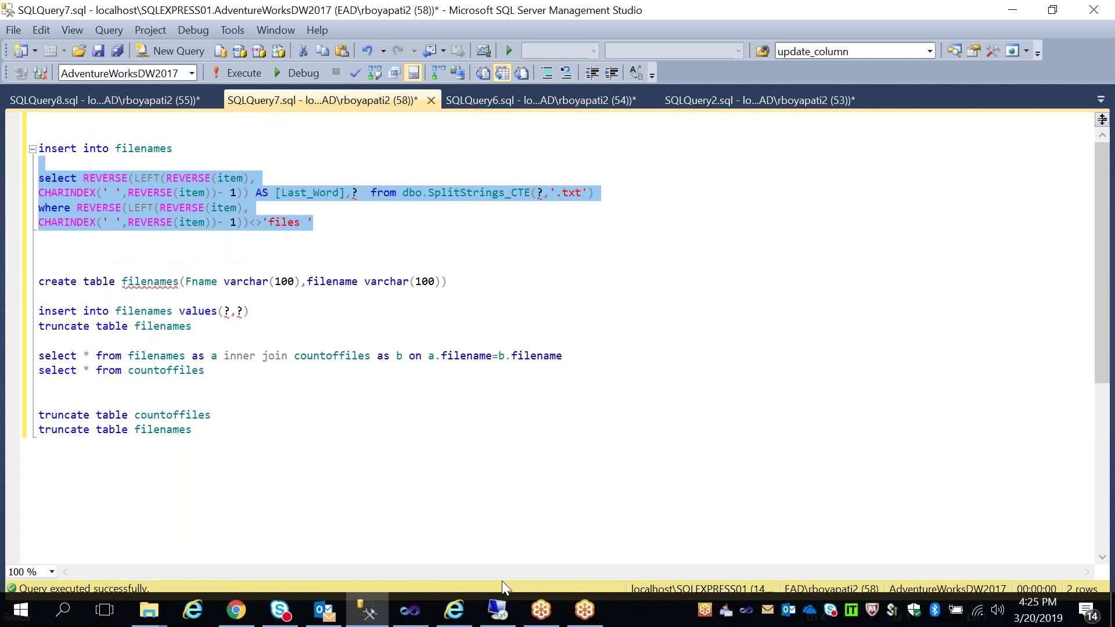
pyautogui.click(423, 614)
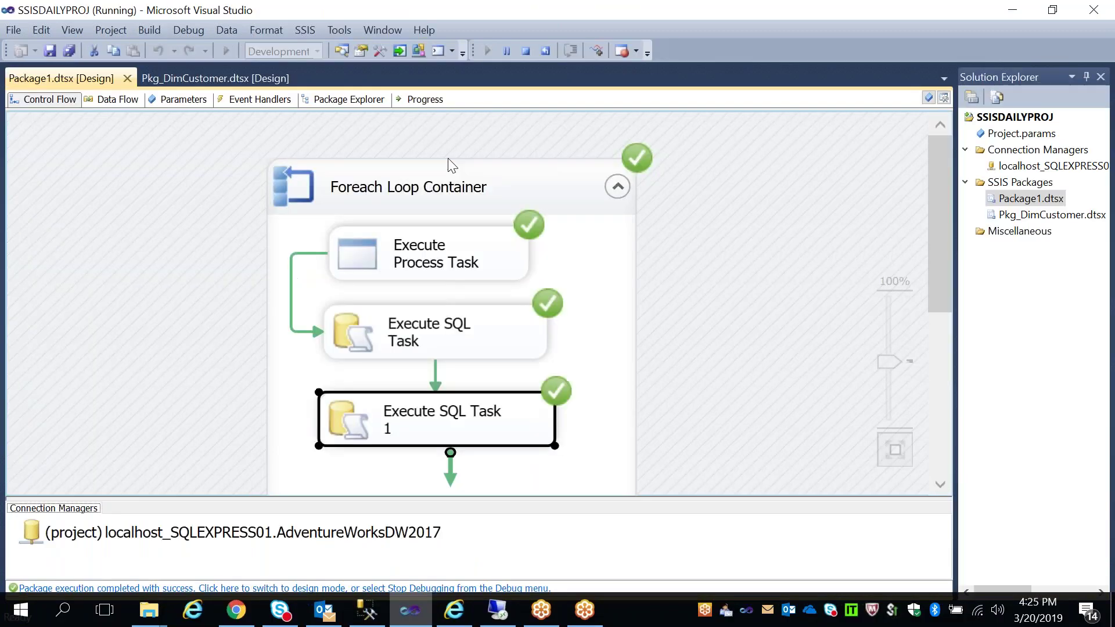
pyautogui.click(526, 53)
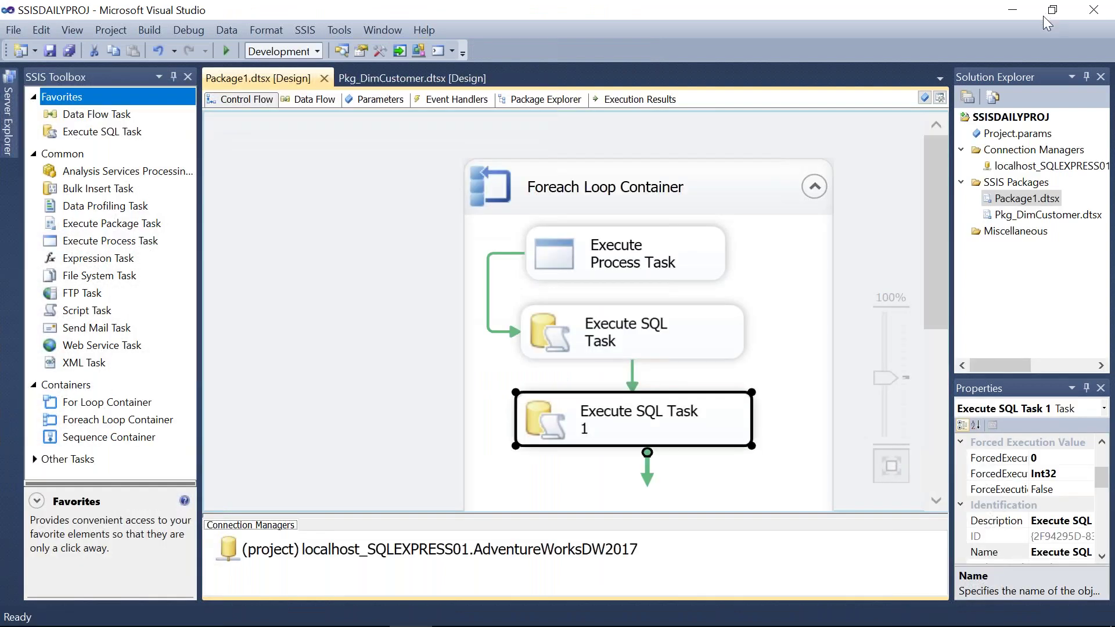